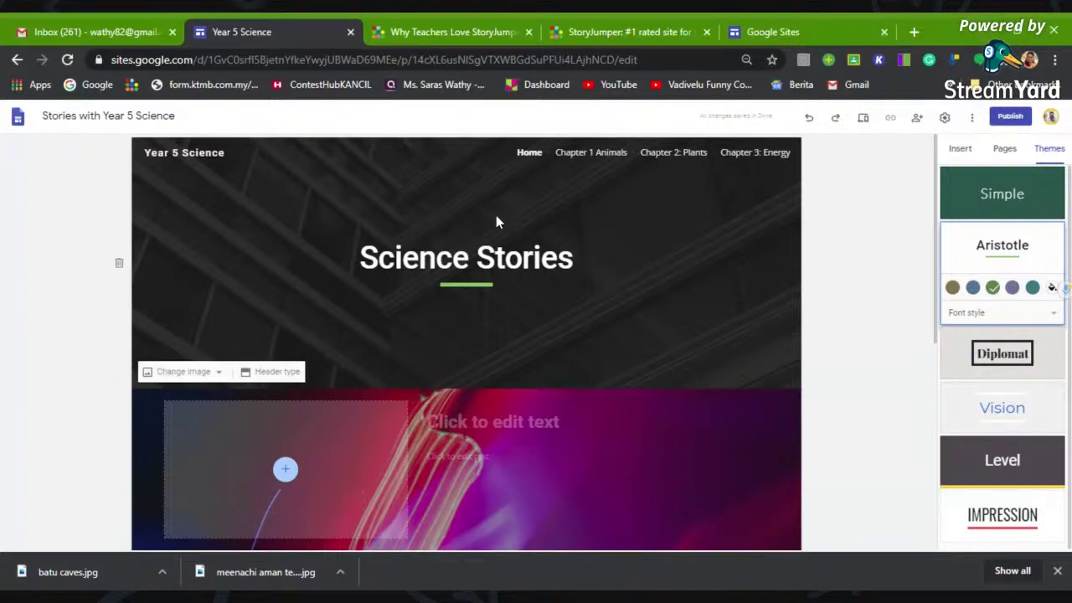
Step: Search for 'google sites' and open the Google Sites sign-in result
{"action": "left_click", "coordinate": [790, 31]}
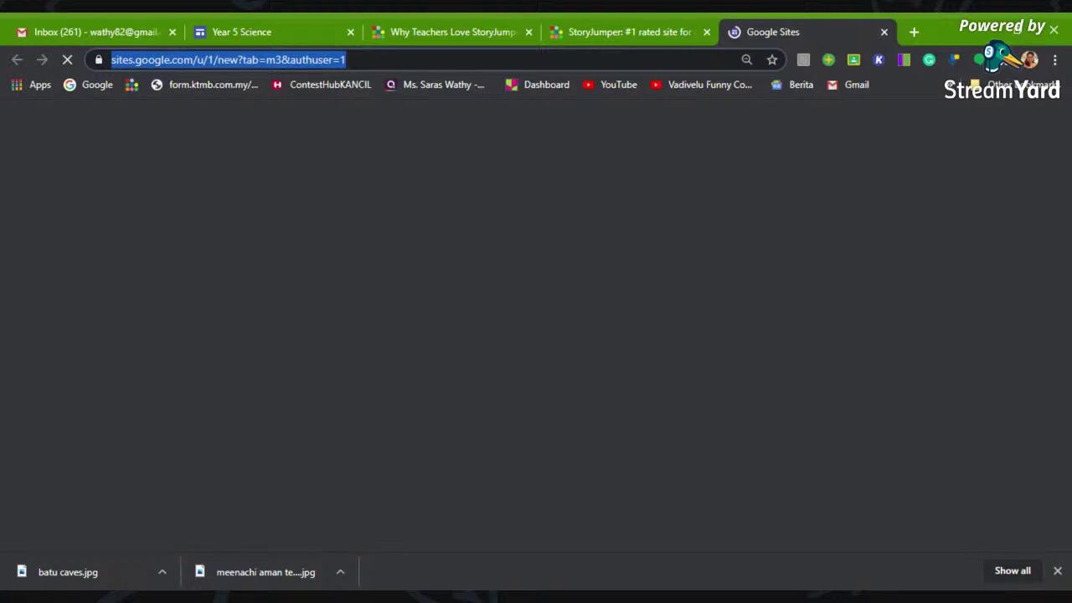
{"action": "type", "text": "cgg"}
{"action": "key", "text": "BackSpace"}
{"action": "key", "text": "BackSpace"}
{"action": "key", "text": "BackSpace"}
{"action": "type", "text": "goo"}
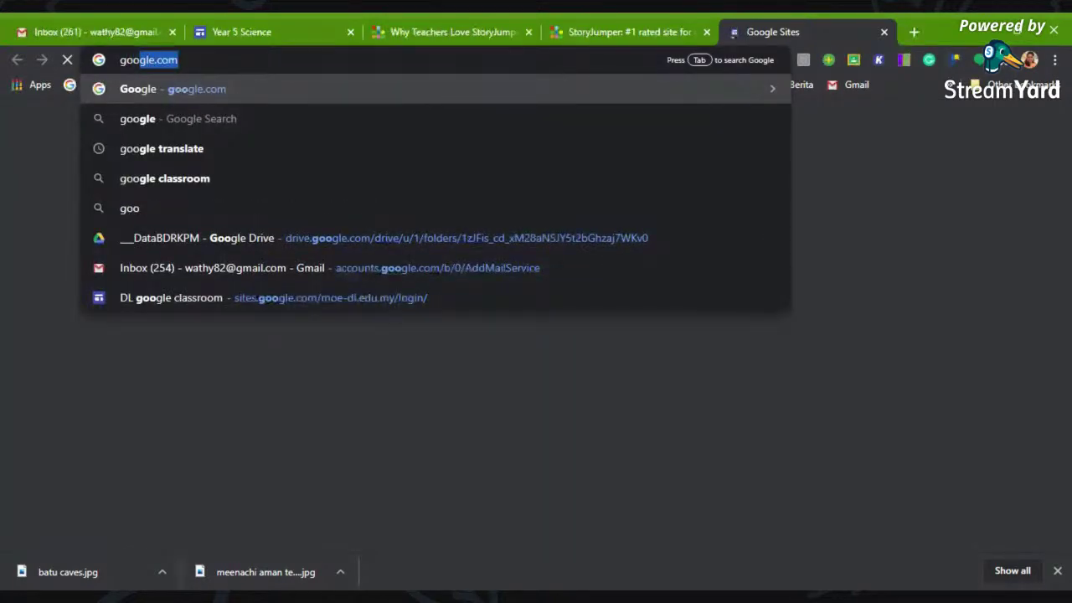
{"action": "type", "text": "gle sites"}
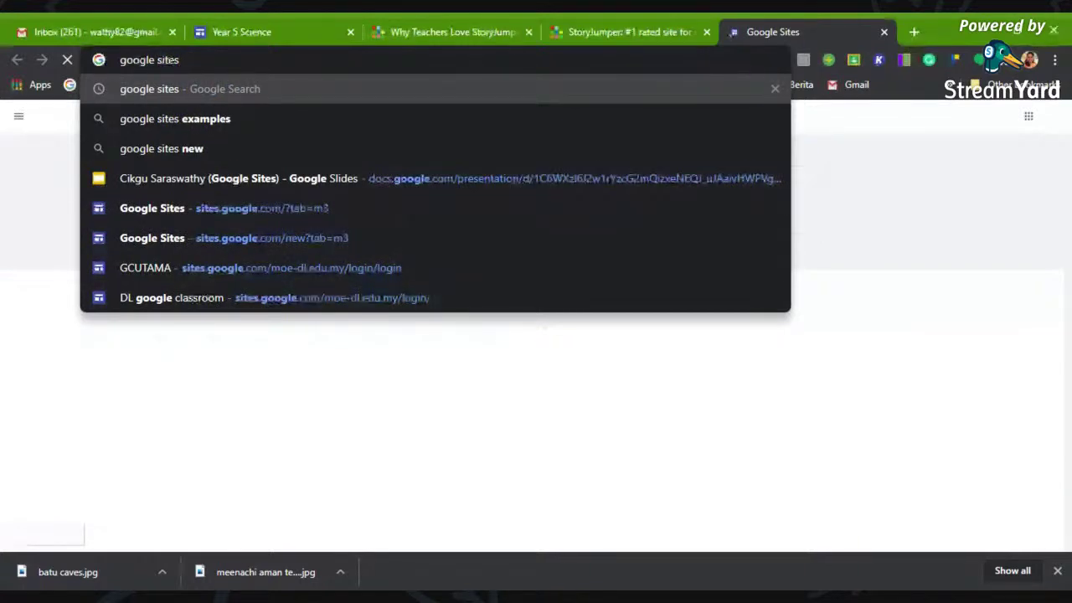
{"action": "key", "text": "Return"}
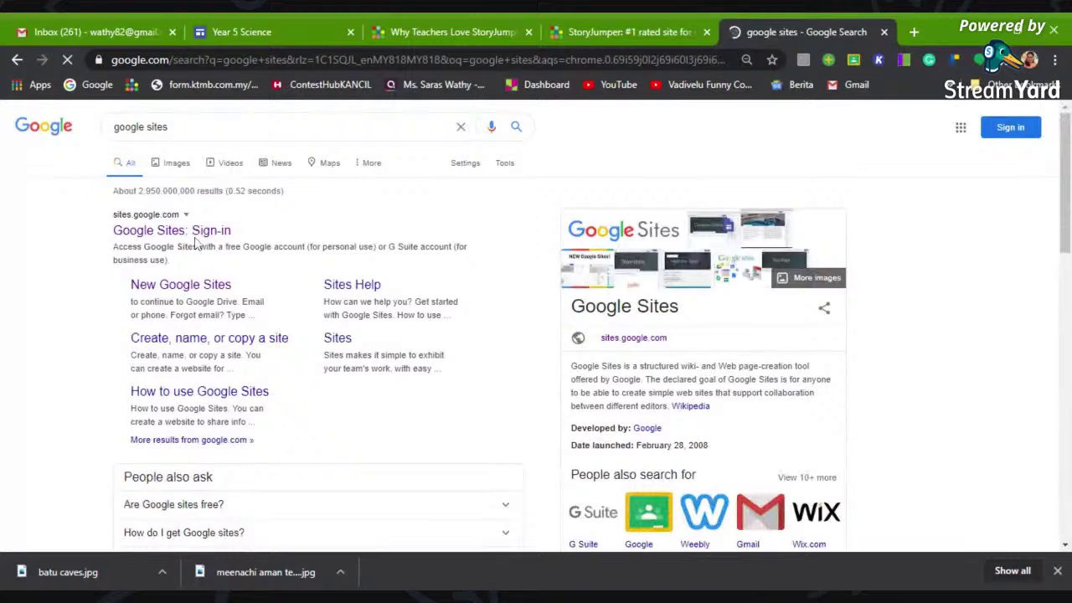
{"action": "left_click", "coordinate": [193, 238]}
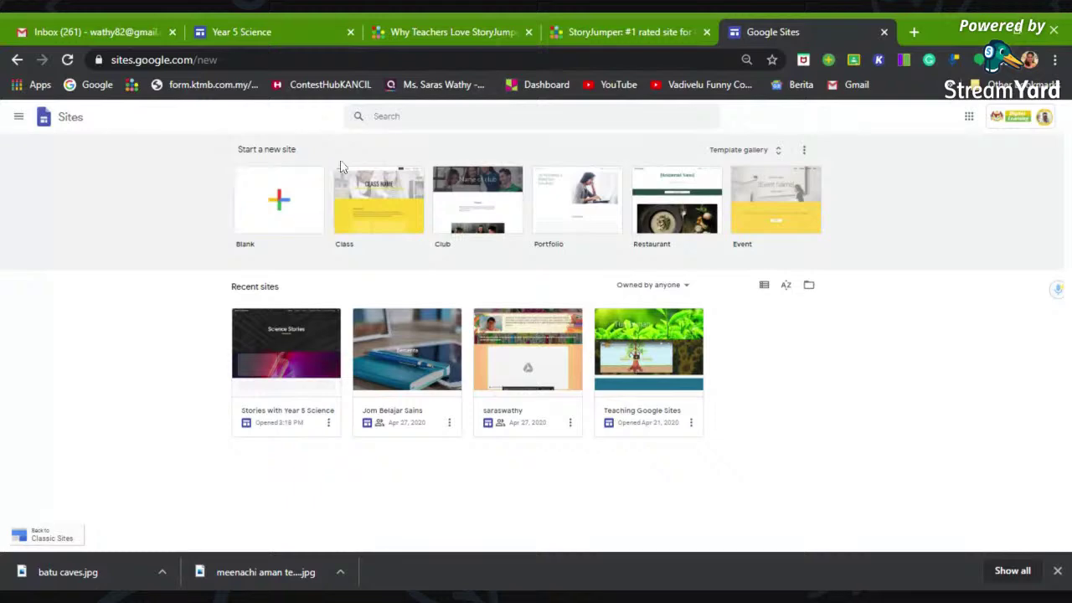
Step: Launch Sites from Gmail's Google apps grid, then return to the Year 5 Science site editor
{"action": "left_click", "coordinate": [130, 29]}
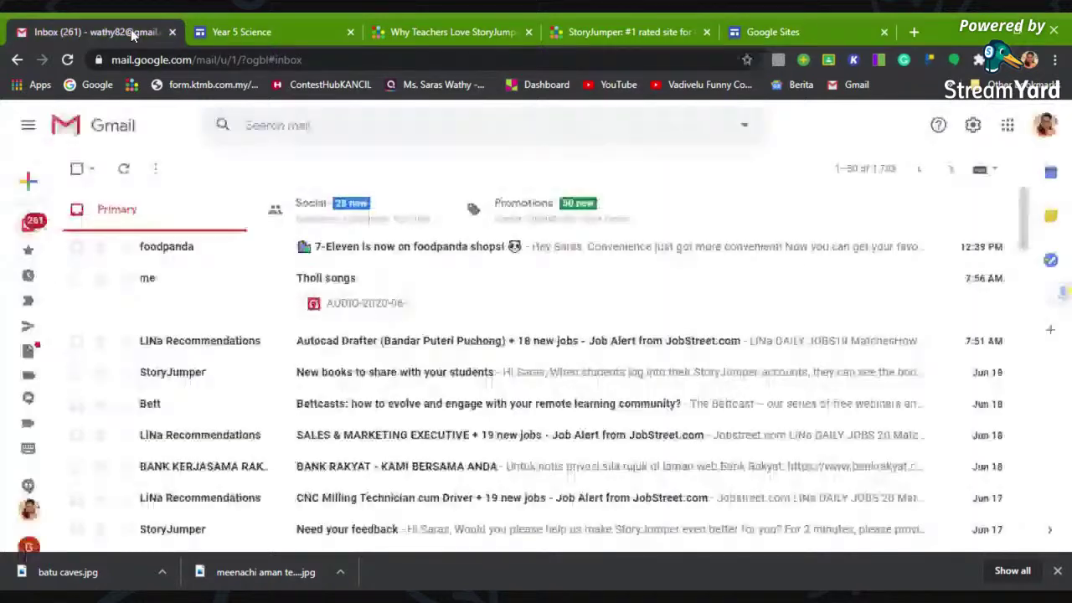
{"action": "left_click", "coordinate": [1008, 127]}
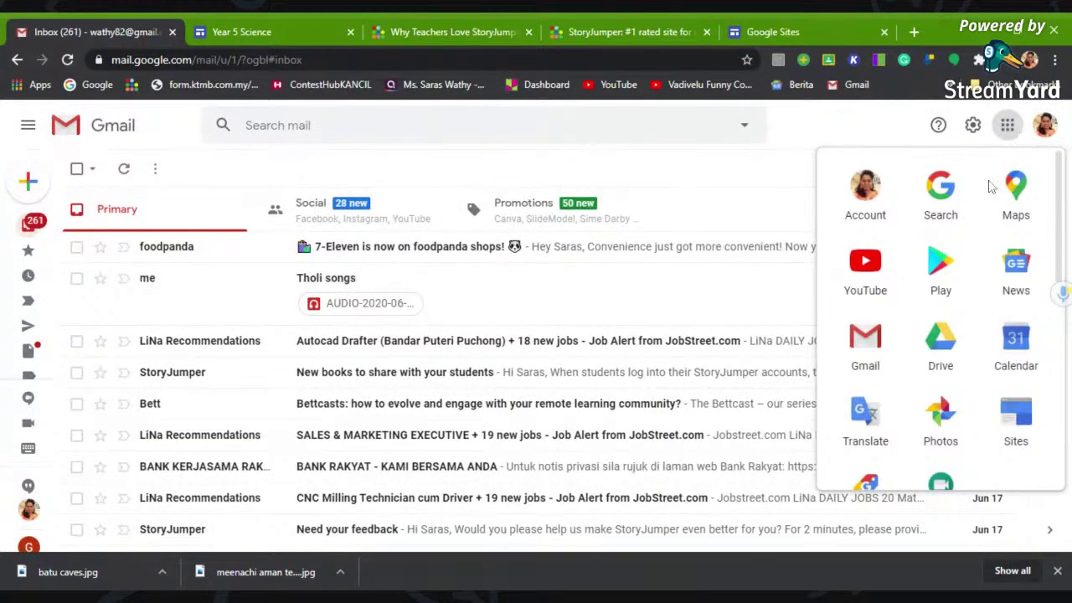
{"action": "scroll", "coordinate": [986, 372], "scroll_direction": "down", "scroll_amount": 5}
{"action": "scroll", "coordinate": [930, 335], "scroll_direction": "up", "scroll_amount": 2}
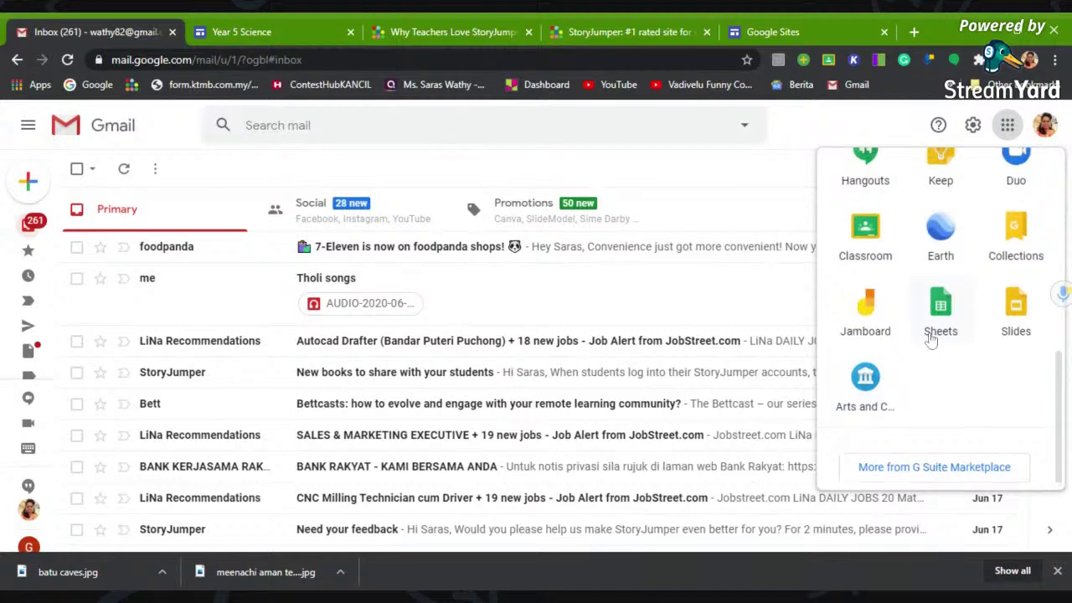
{"action": "scroll", "coordinate": [938, 318], "scroll_direction": "up", "scroll_amount": 1}
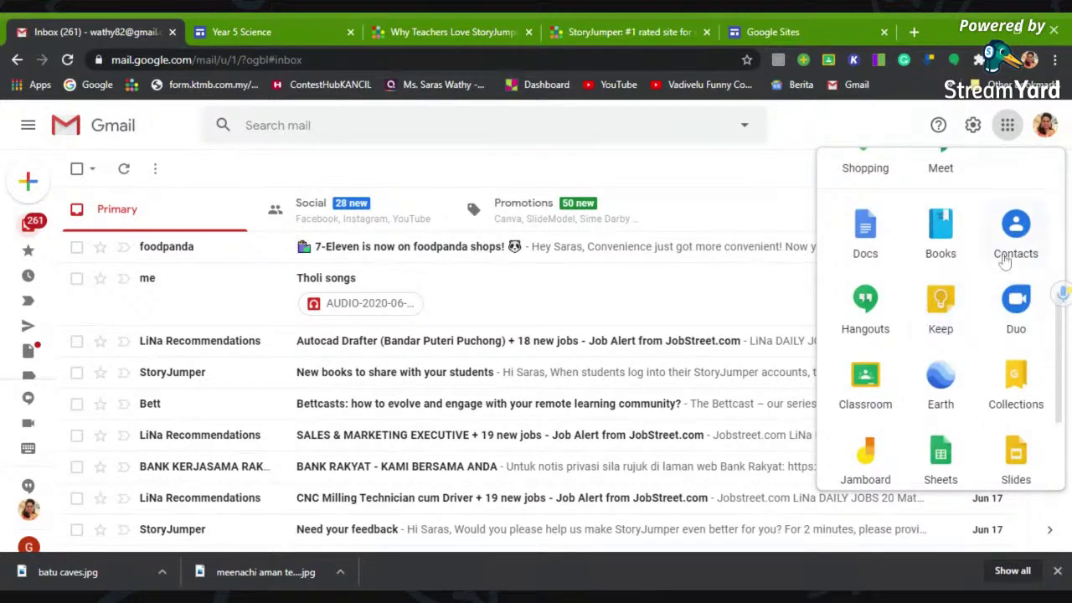
{"action": "scroll", "coordinate": [1005, 310], "scroll_direction": "up", "scroll_amount": 3}
{"action": "left_click", "coordinate": [1017, 314]}
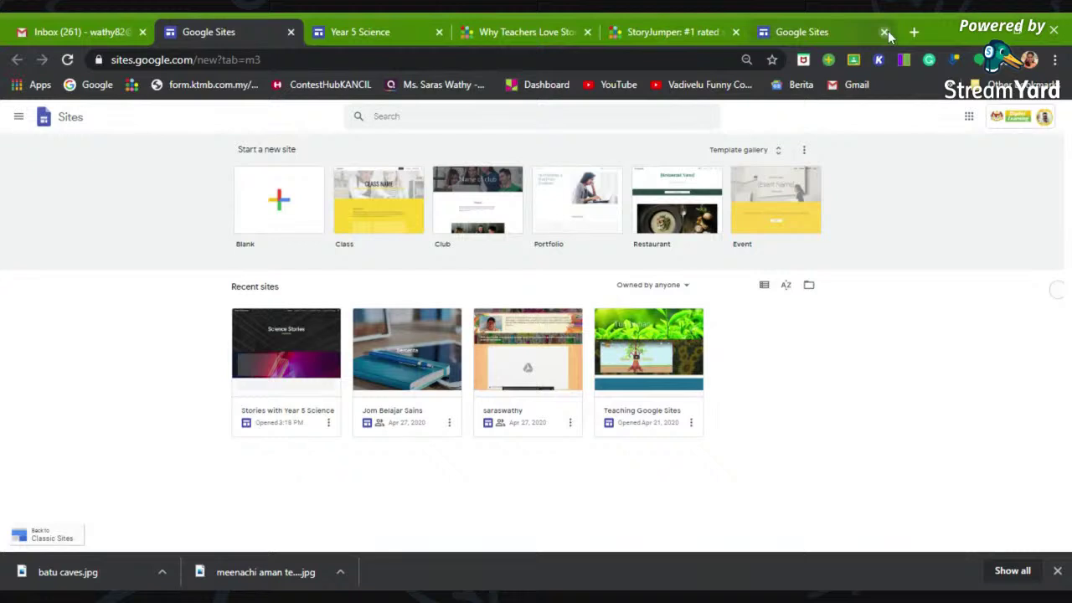
{"action": "left_click", "coordinate": [338, 33]}
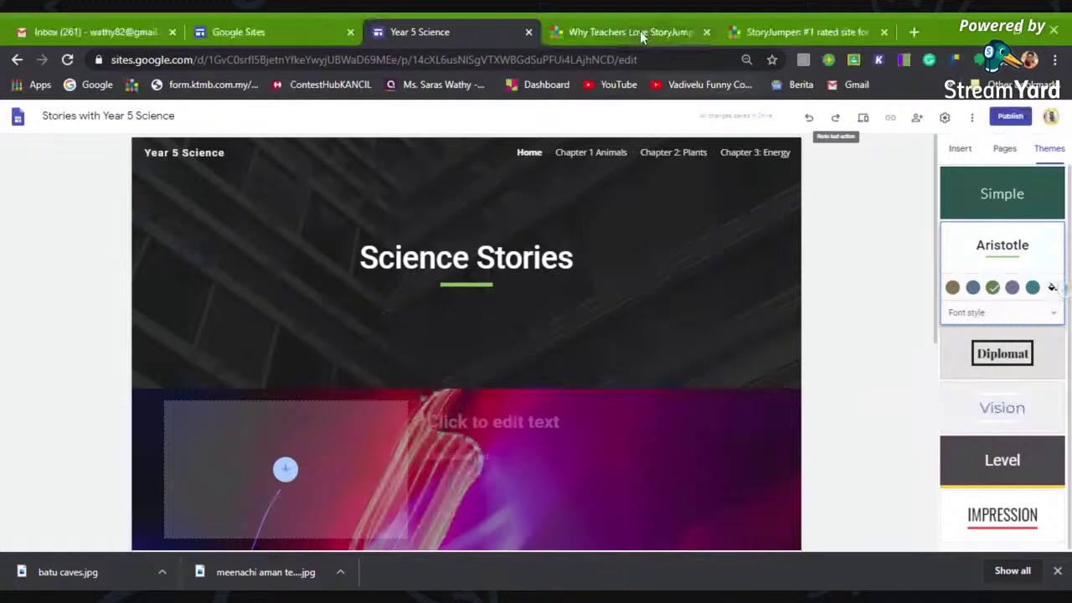
Step: Close the two StoryJumper tabs and open a new browser tab
{"action": "left_click", "coordinate": [707, 32]}
{"action": "left_click", "coordinate": [711, 31]}
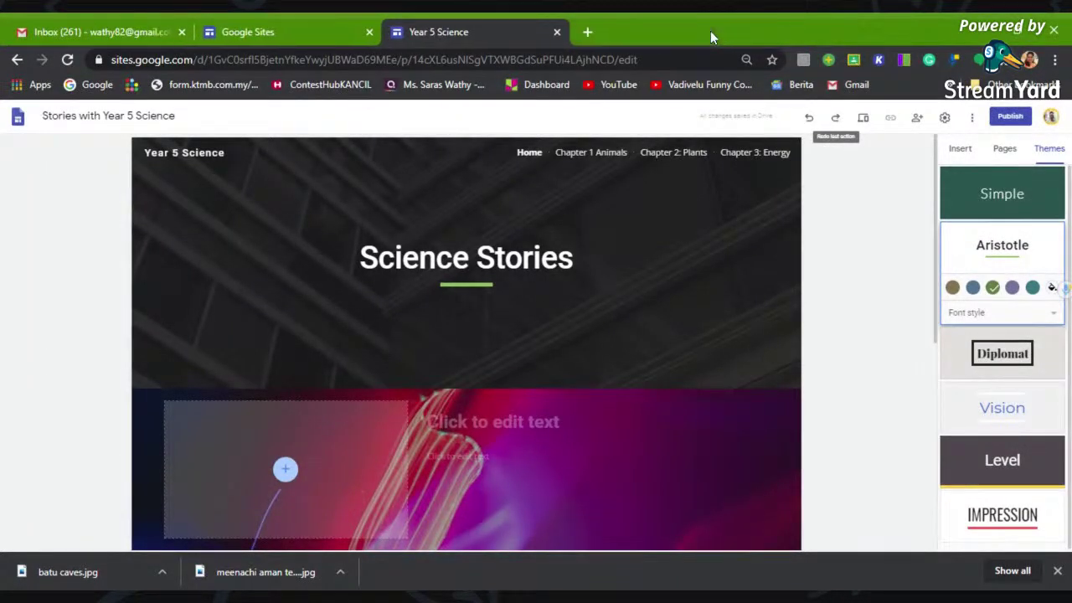
{"action": "left_click", "coordinate": [587, 32]}
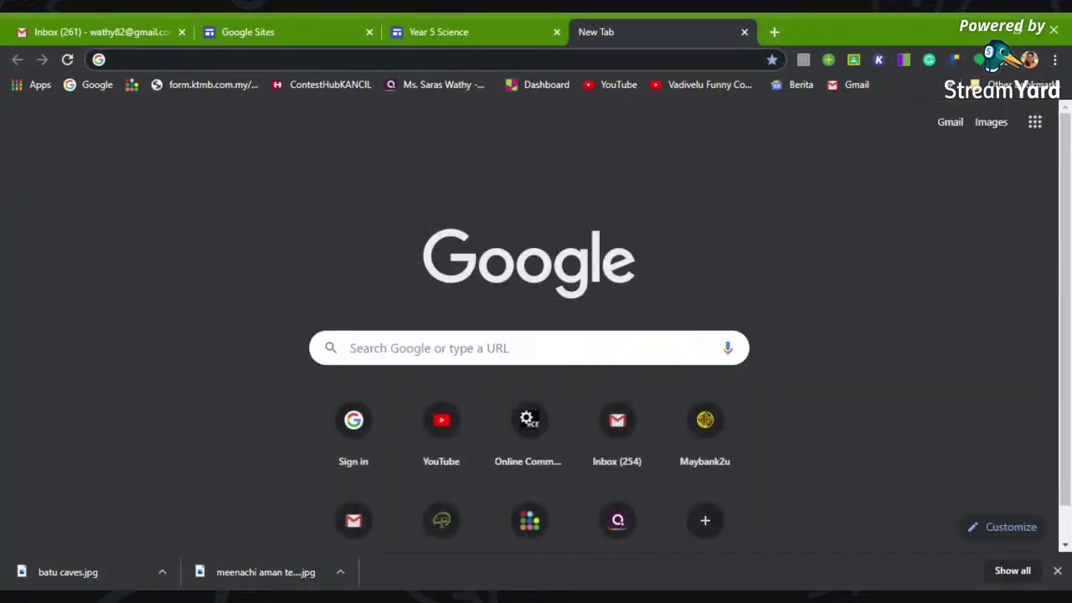
Step: Go to storyjumper.com in the new tab
{"action": "type", "text": "storyjumper.com"}
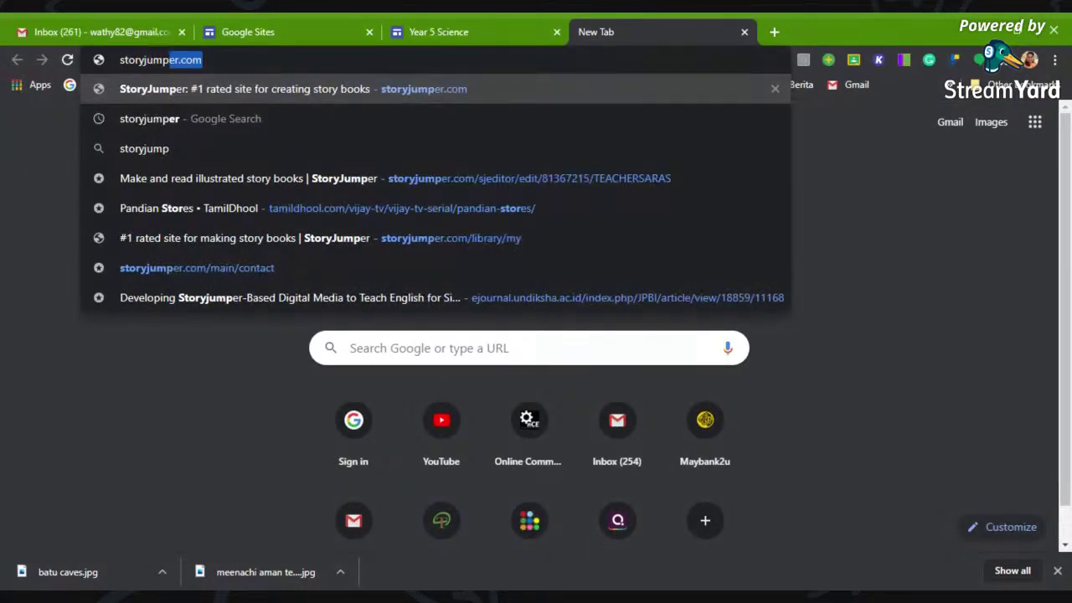
{"action": "key", "text": "Return"}
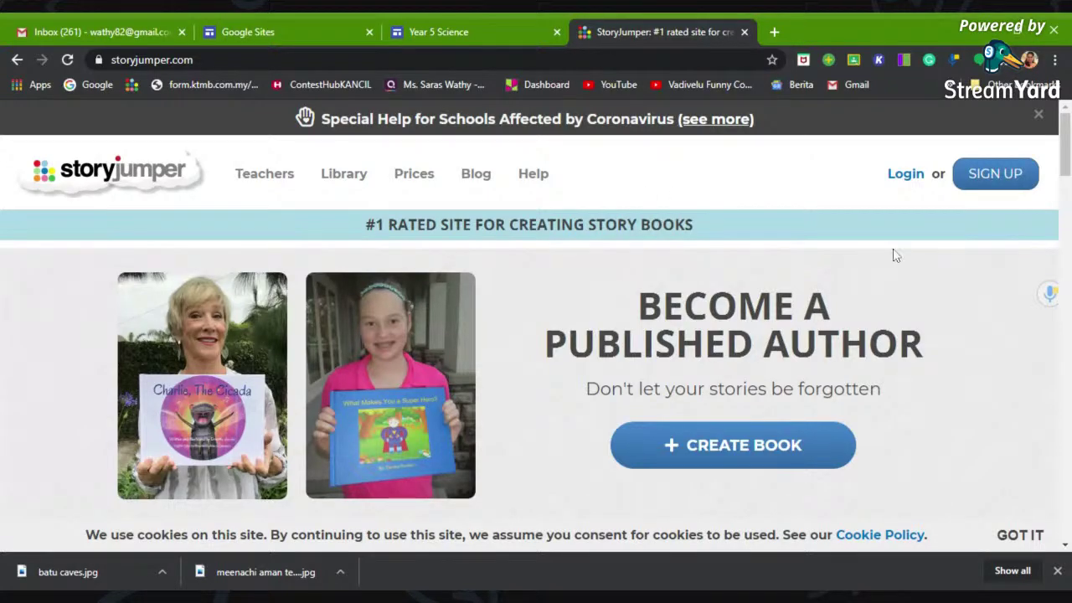
Step: Scroll the StoryJumper home page down to the Design Characters section and its Try It button
{"action": "scroll", "coordinate": [909, 261], "scroll_direction": "down", "scroll_amount": 3}
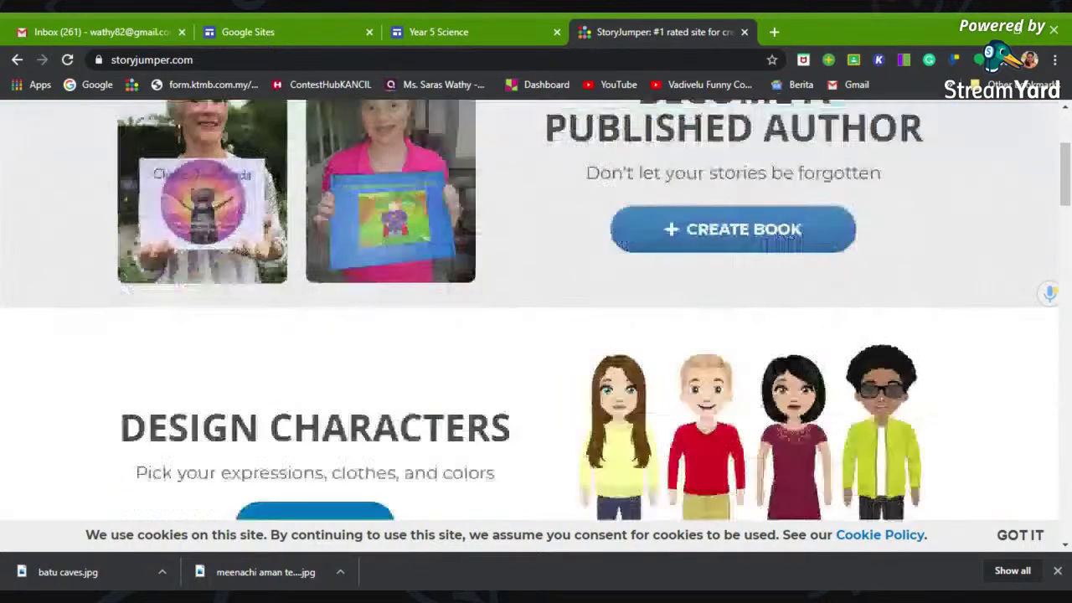
{"action": "scroll", "coordinate": [627, 324], "scroll_direction": "down", "scroll_amount": 1}
{"action": "scroll", "coordinate": [627, 325], "scroll_direction": "up", "scroll_amount": 3}
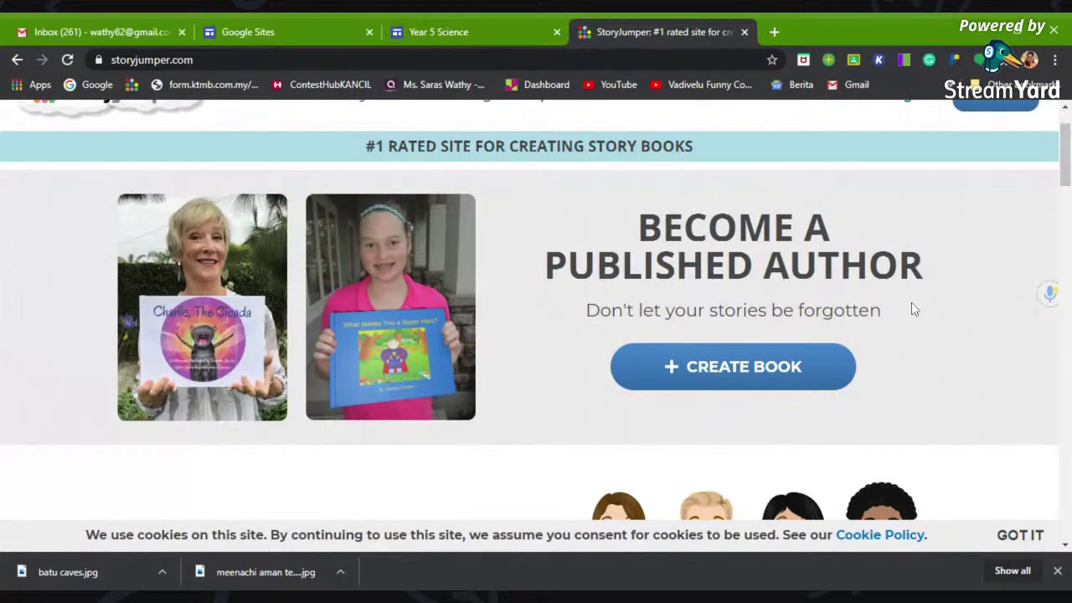
{"action": "scroll", "coordinate": [828, 304], "scroll_direction": "down", "scroll_amount": 3}
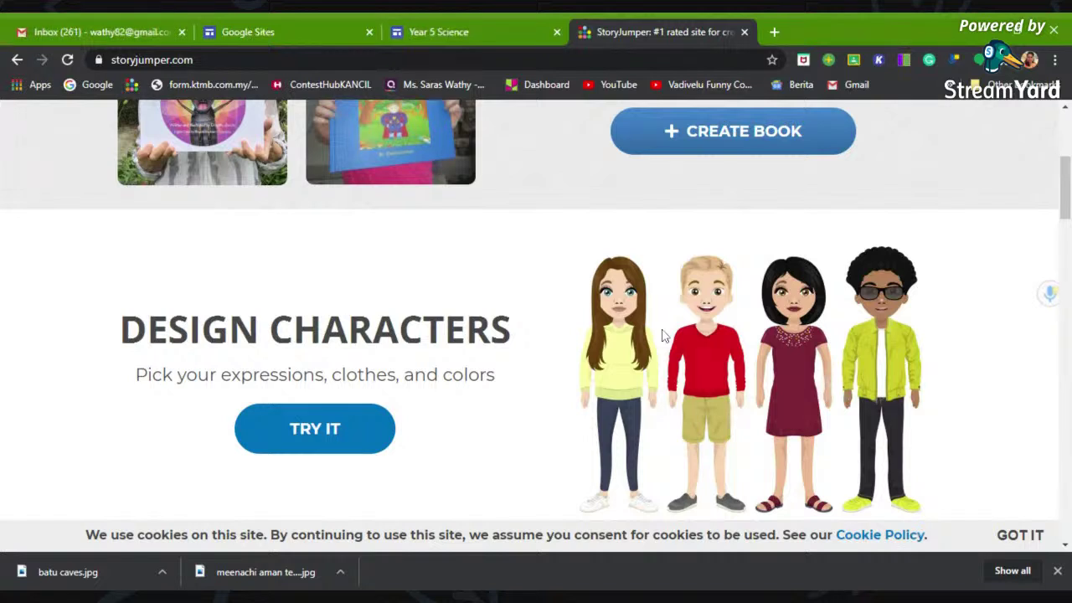
Step: Start designing a character with light brown skin and a black ponytail
{"action": "left_click", "coordinate": [290, 434]}
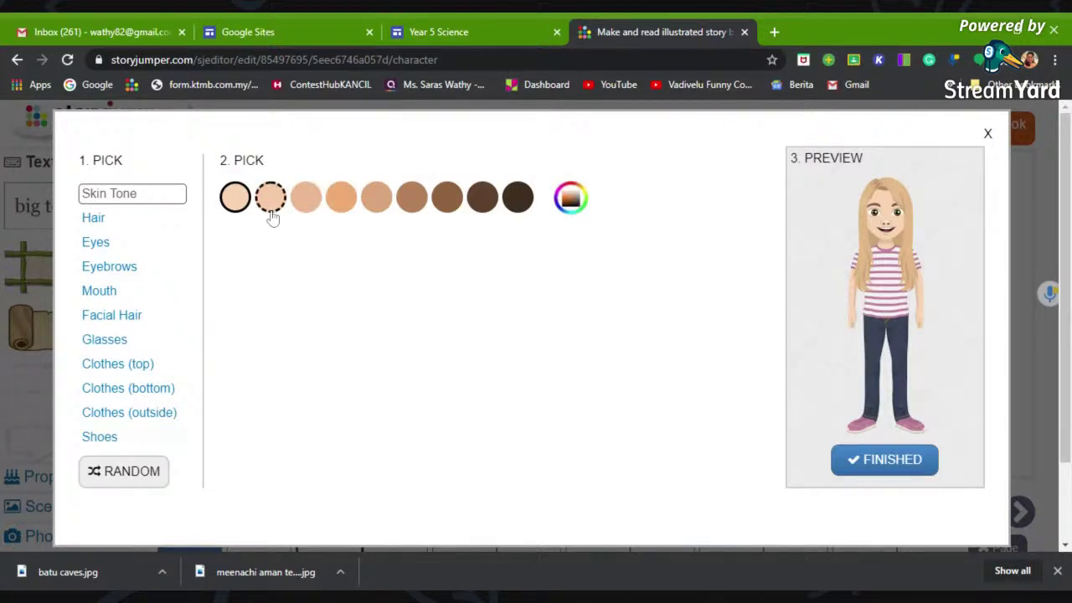
{"action": "left_click", "coordinate": [484, 205]}
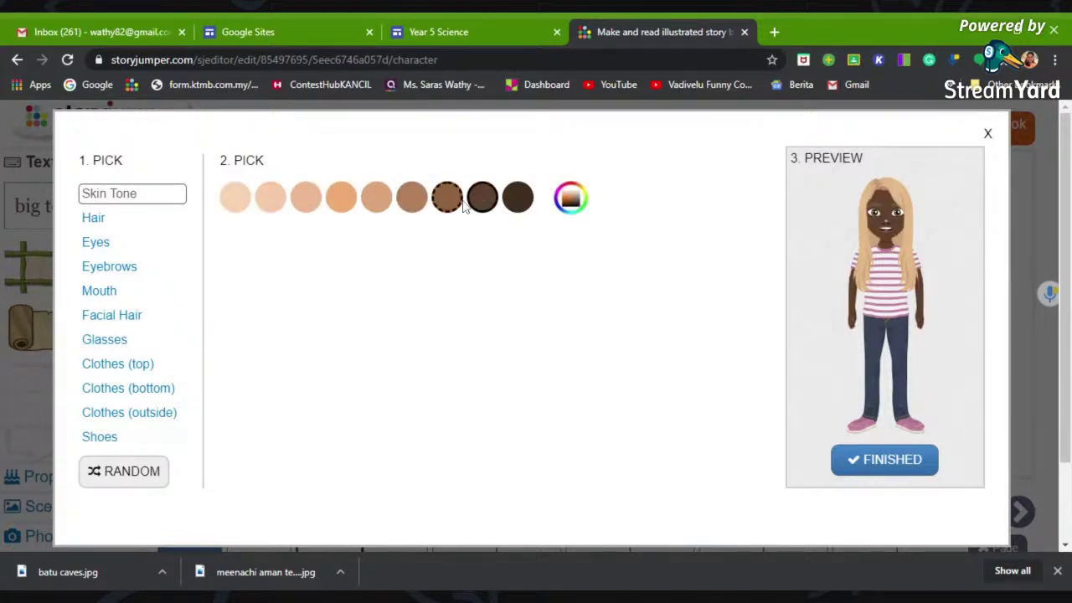
{"action": "left_click", "coordinate": [446, 201]}
{"action": "left_click", "coordinate": [99, 221]}
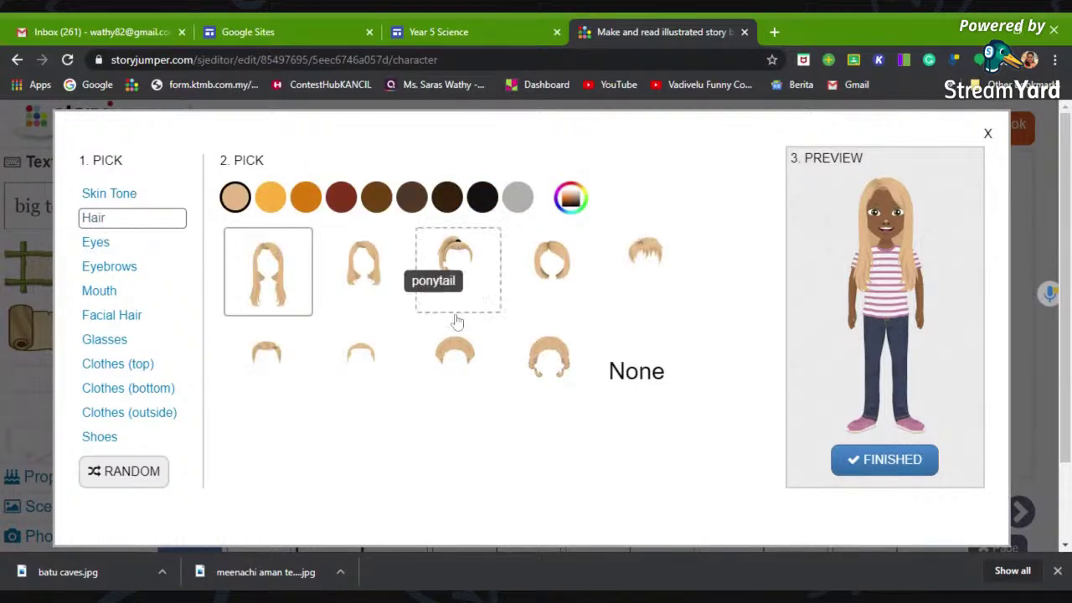
{"action": "left_click", "coordinate": [565, 276]}
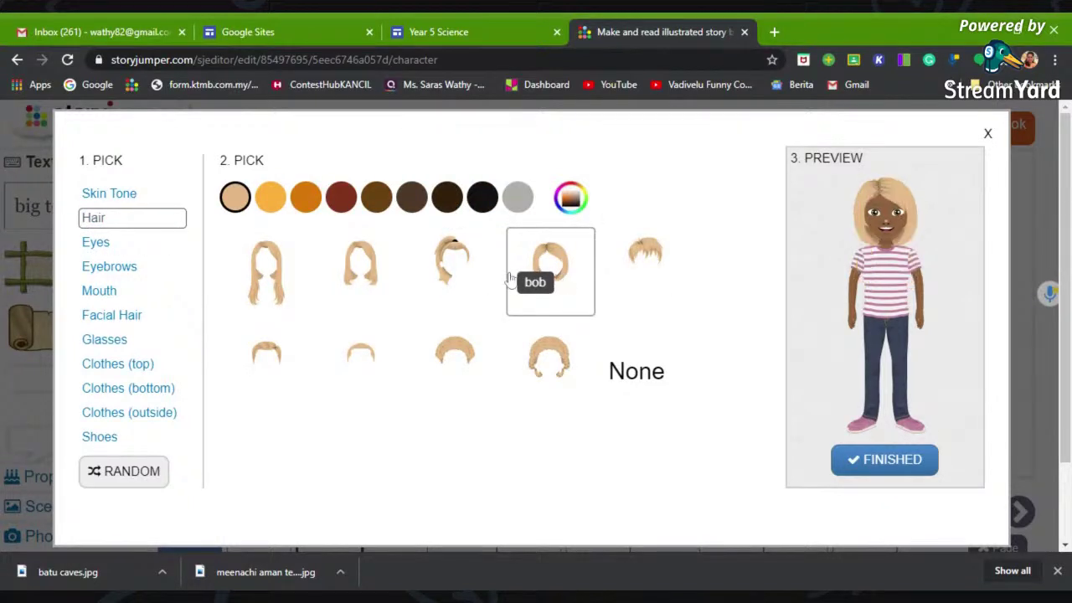
{"action": "left_click", "coordinate": [437, 284]}
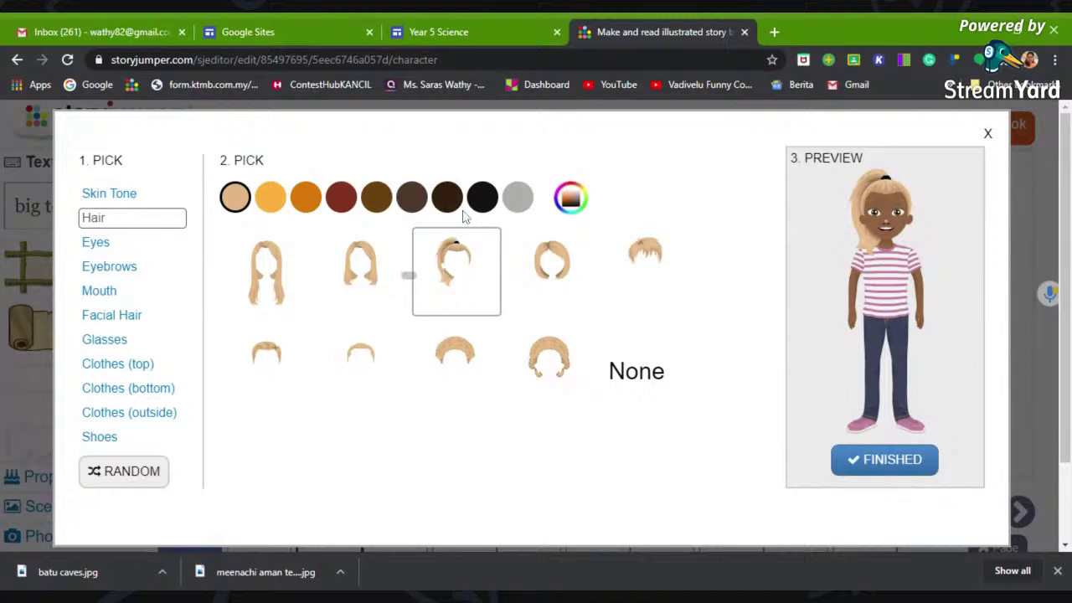
{"action": "left_click", "coordinate": [308, 208]}
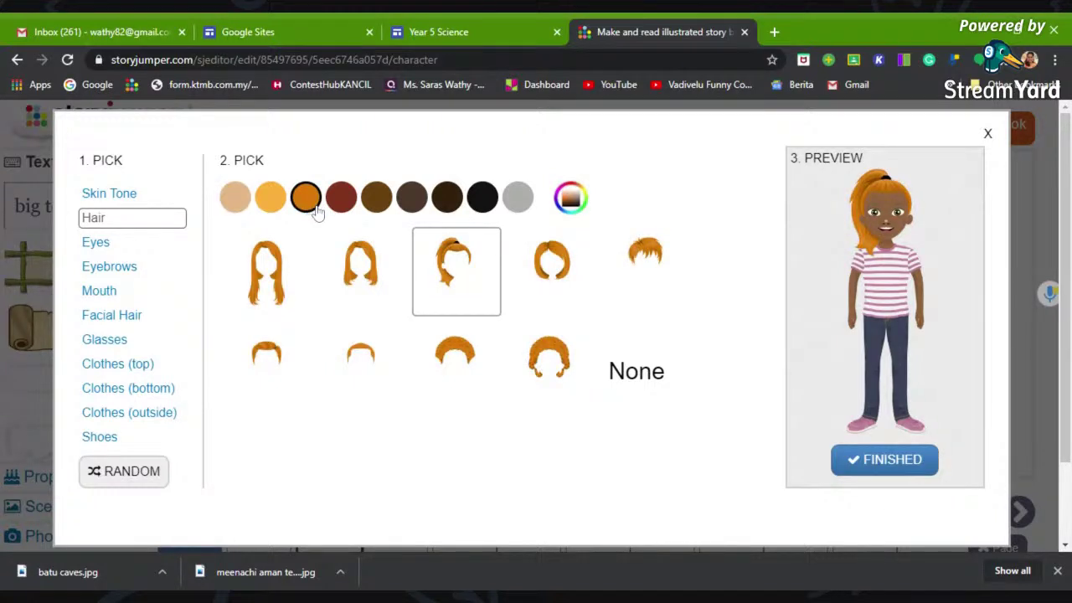
{"action": "left_click", "coordinate": [486, 203]}
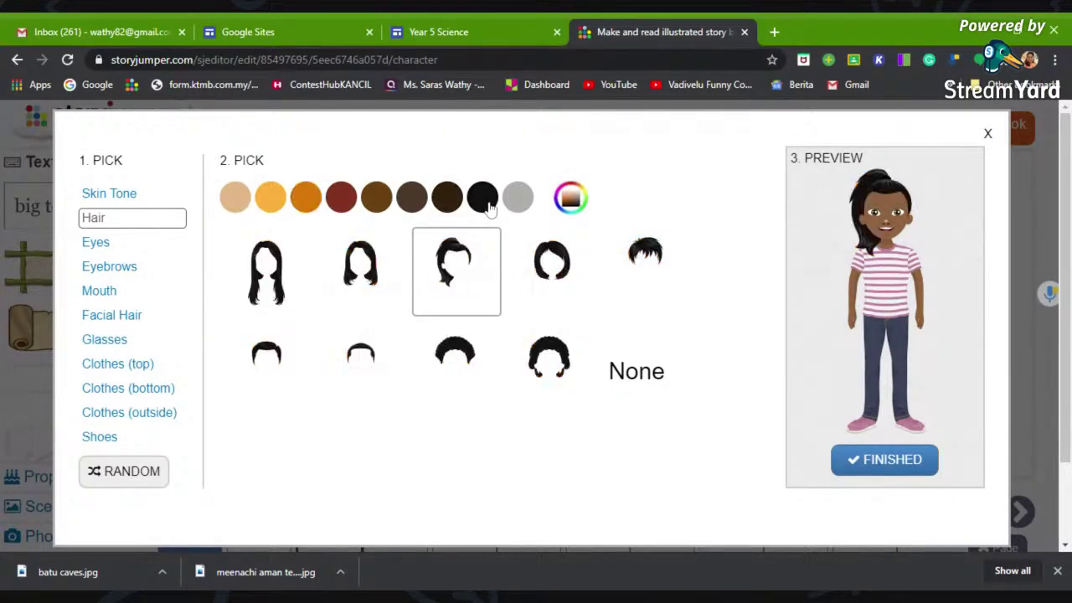
{"action": "left_click", "coordinate": [107, 195]}
{"action": "left_click", "coordinate": [408, 208]}
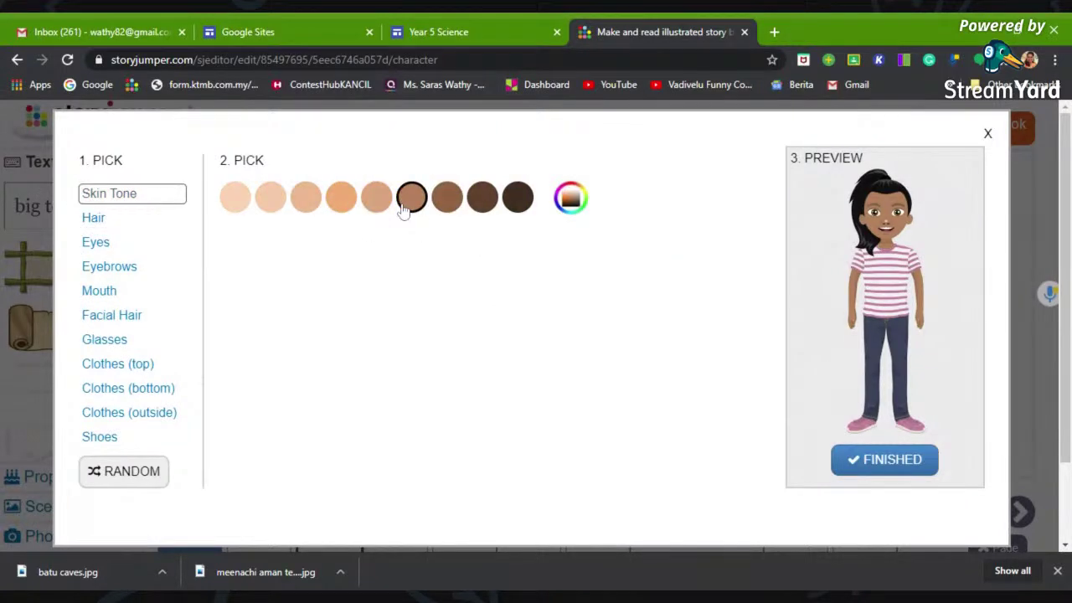
Step: Give the character eyeliner eyes and normal (thin) eyebrows, view mouth styles, and close the designer
{"action": "left_click", "coordinate": [137, 248]}
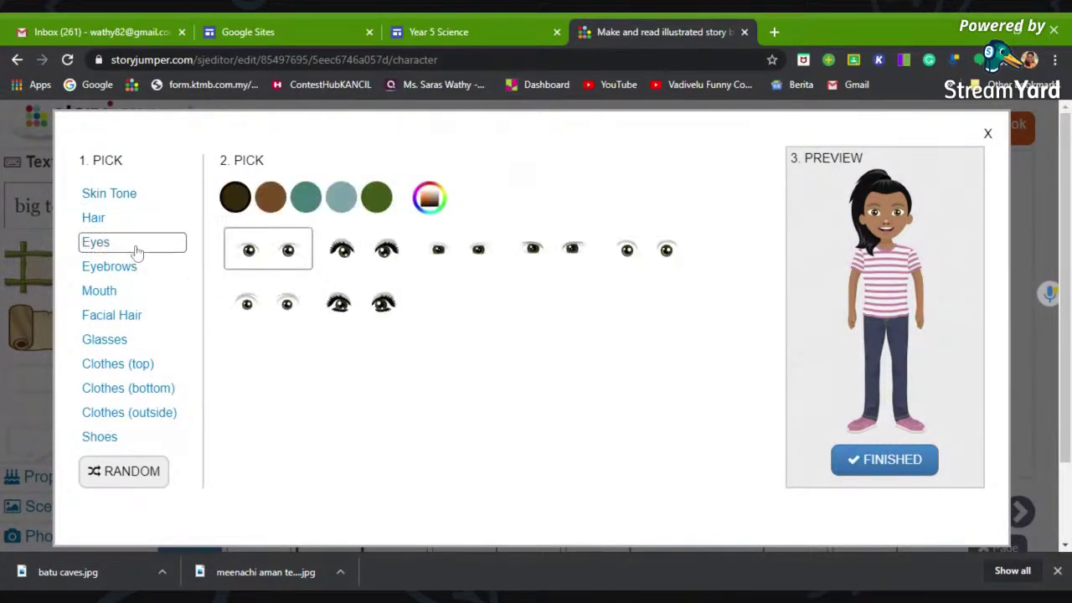
{"action": "left_click", "coordinate": [343, 253]}
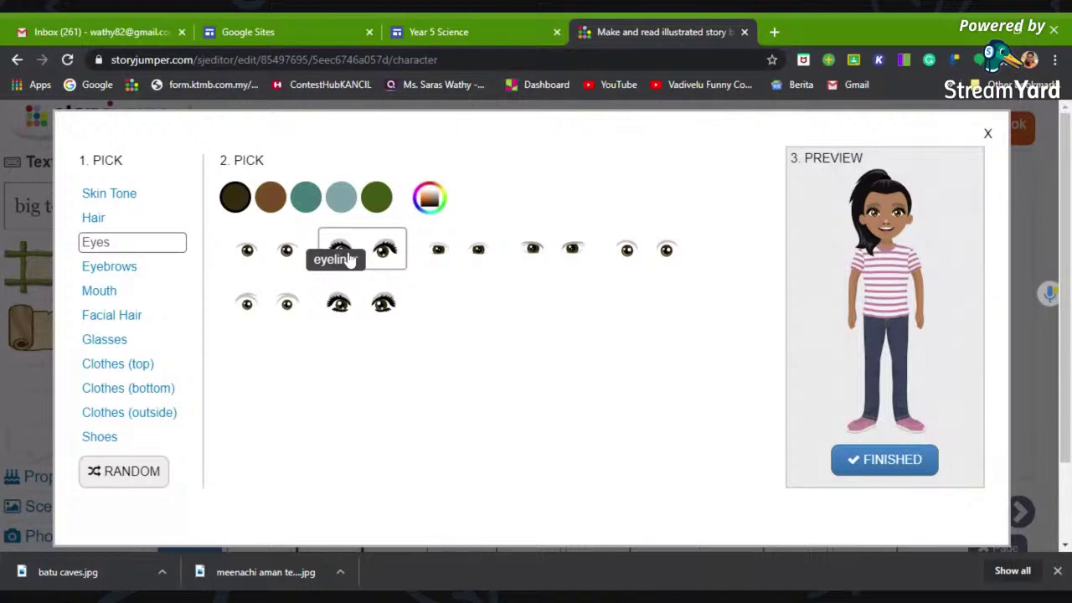
{"action": "left_click", "coordinate": [135, 271]}
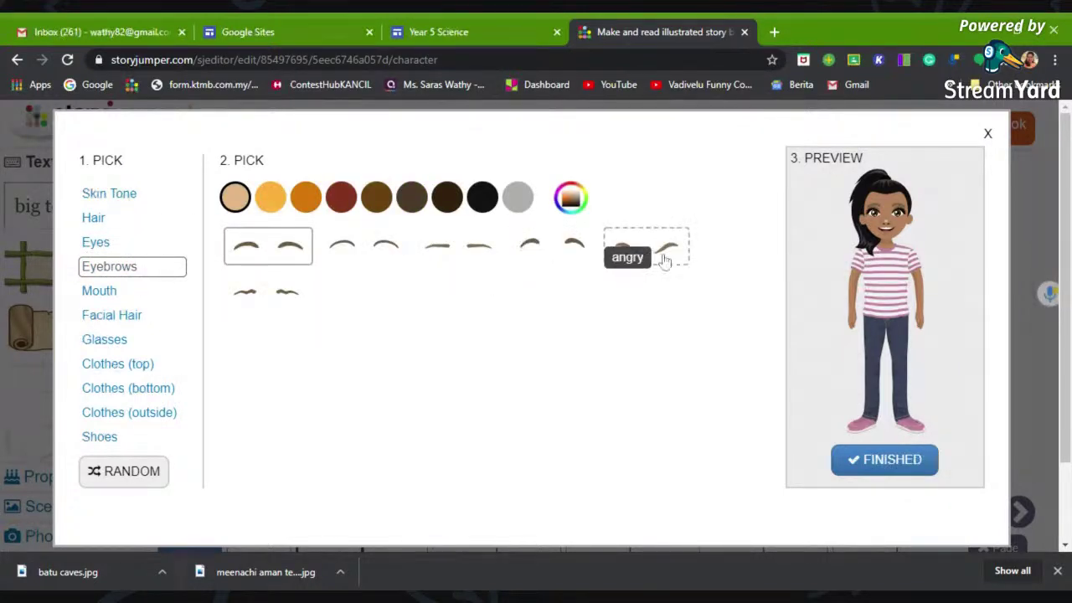
{"action": "left_click", "coordinate": [379, 254]}
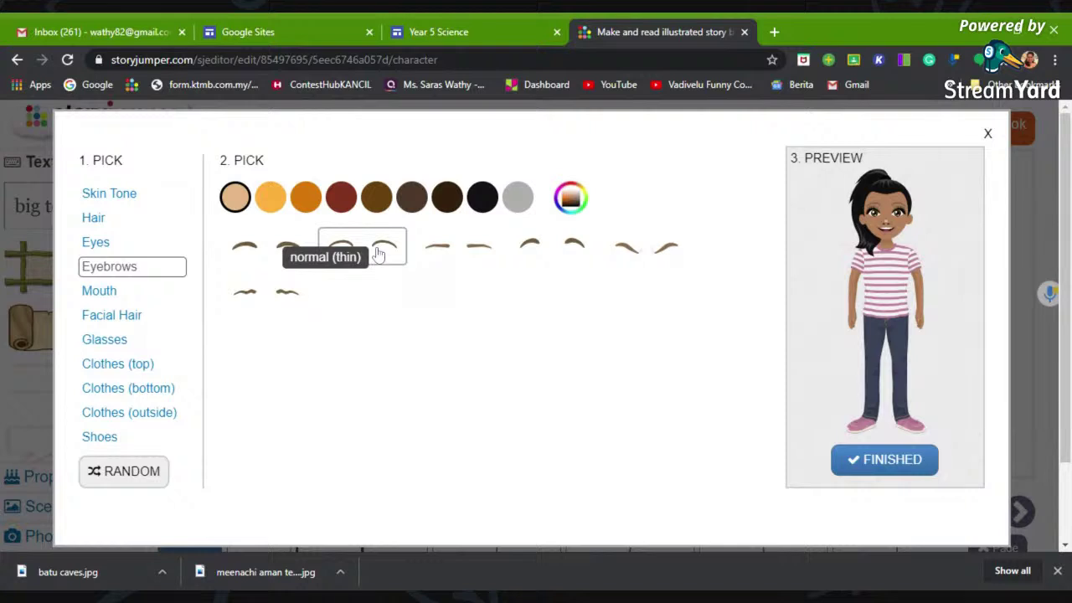
{"action": "left_click", "coordinate": [88, 291]}
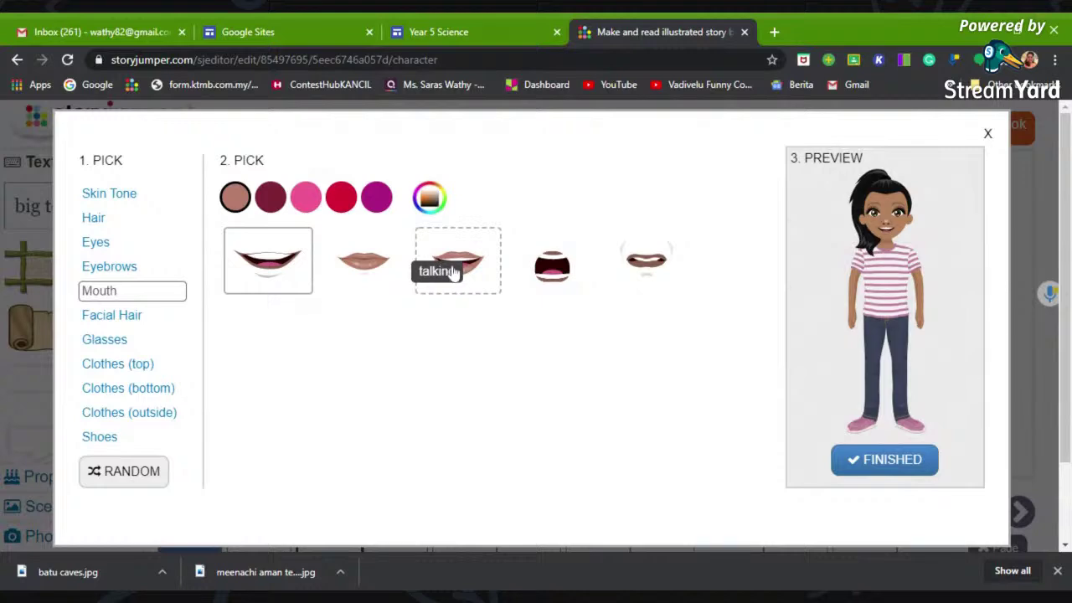
{"action": "left_click", "coordinate": [987, 134]}
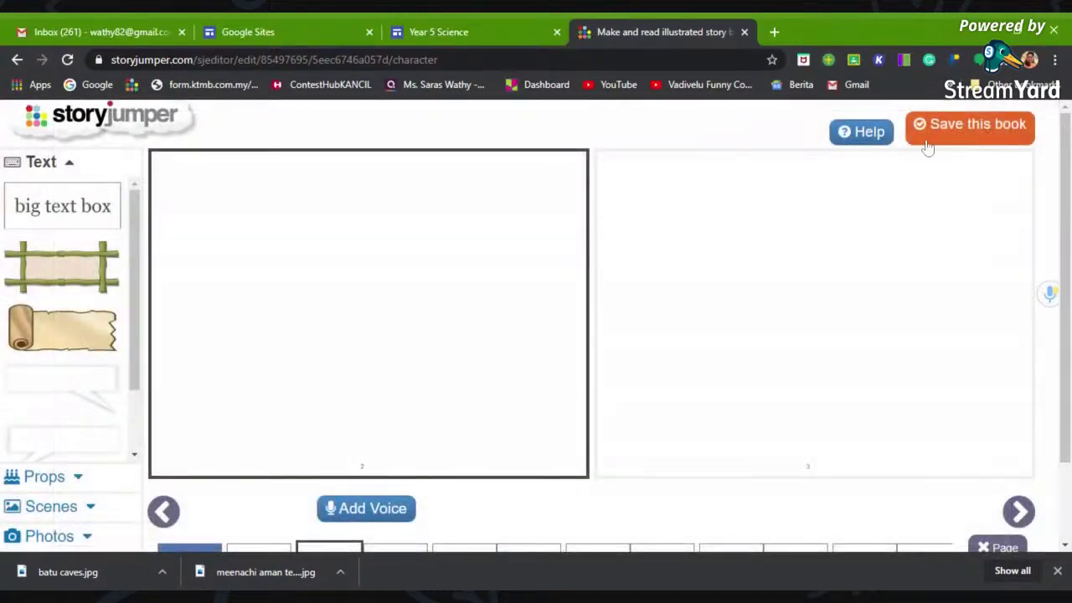
Step: Go back to the StoryJumper homepage and scroll through Design Characters, Add Your Voice and Collaborate
{"action": "left_click", "coordinate": [12, 66]}
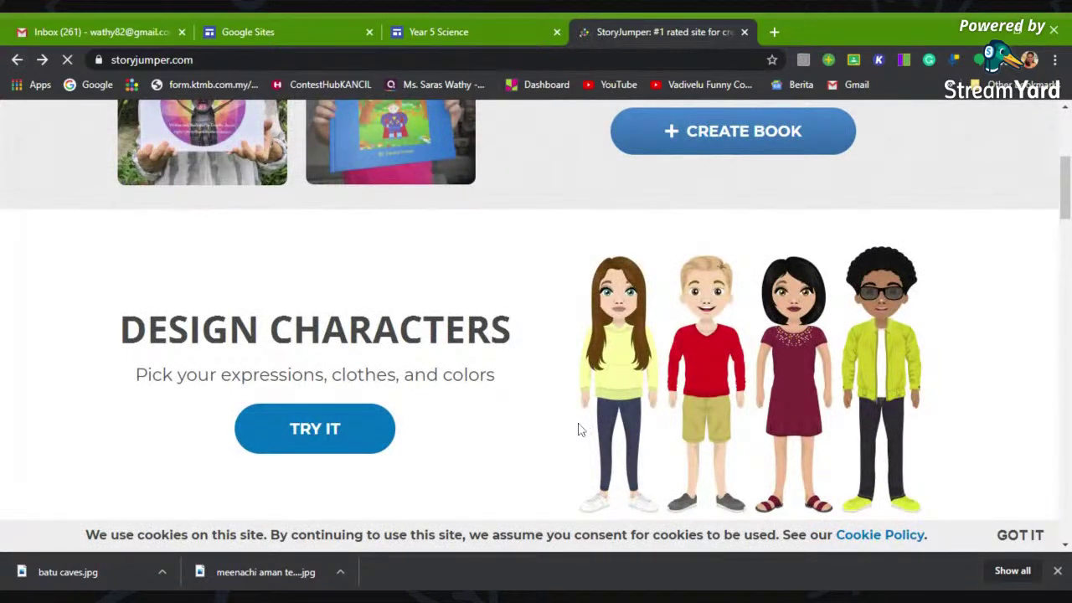
{"action": "scroll", "coordinate": [586, 430], "scroll_direction": "down", "scroll_amount": 5}
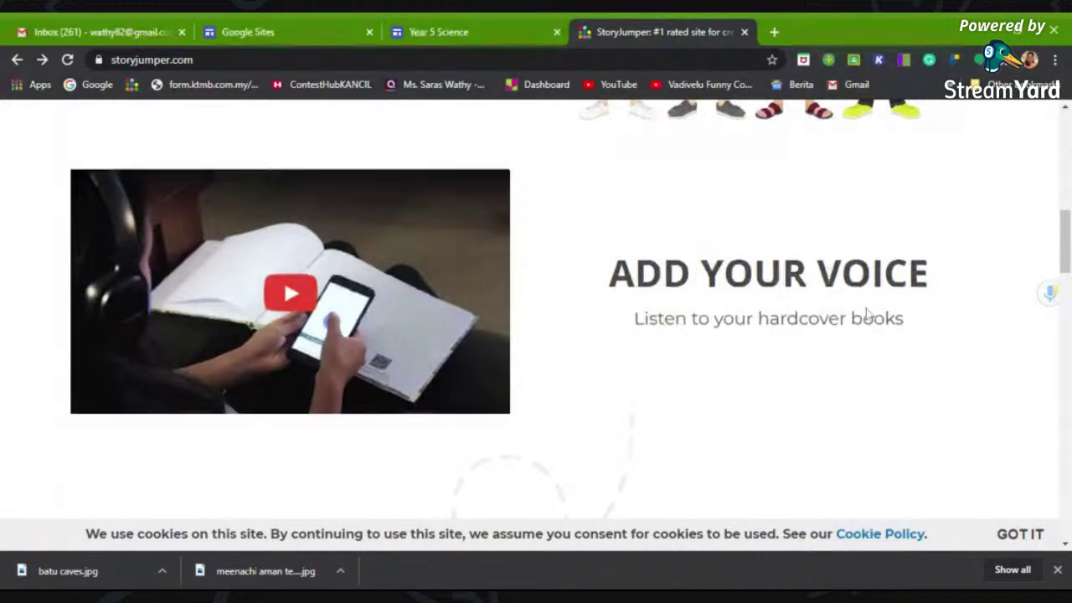
{"action": "scroll", "coordinate": [868, 312], "scroll_direction": "down", "scroll_amount": 1}
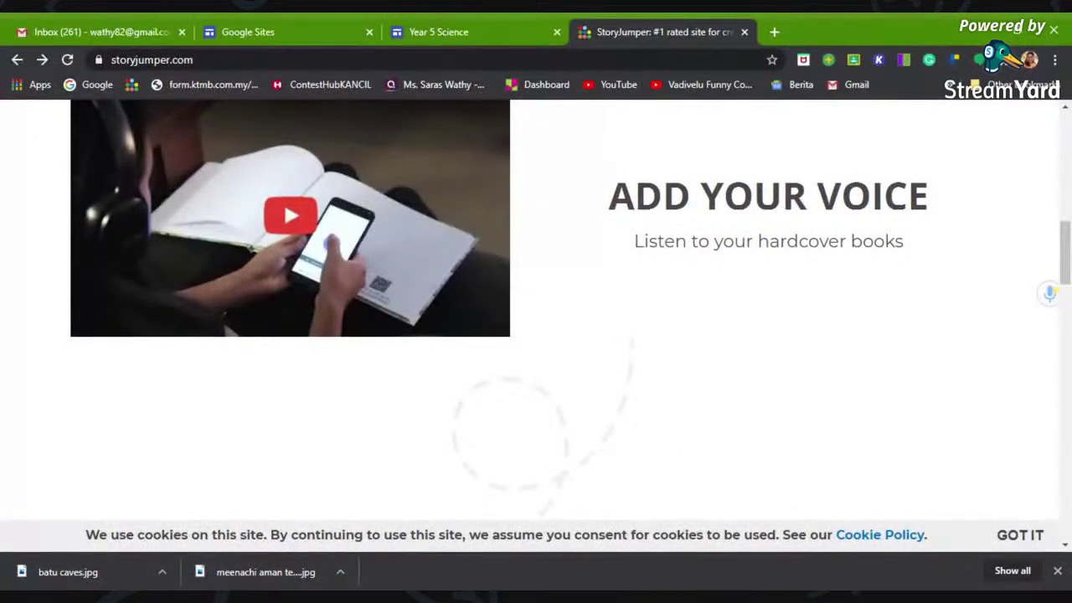
{"action": "scroll", "coordinate": [749, 336], "scroll_direction": "down", "scroll_amount": 5}
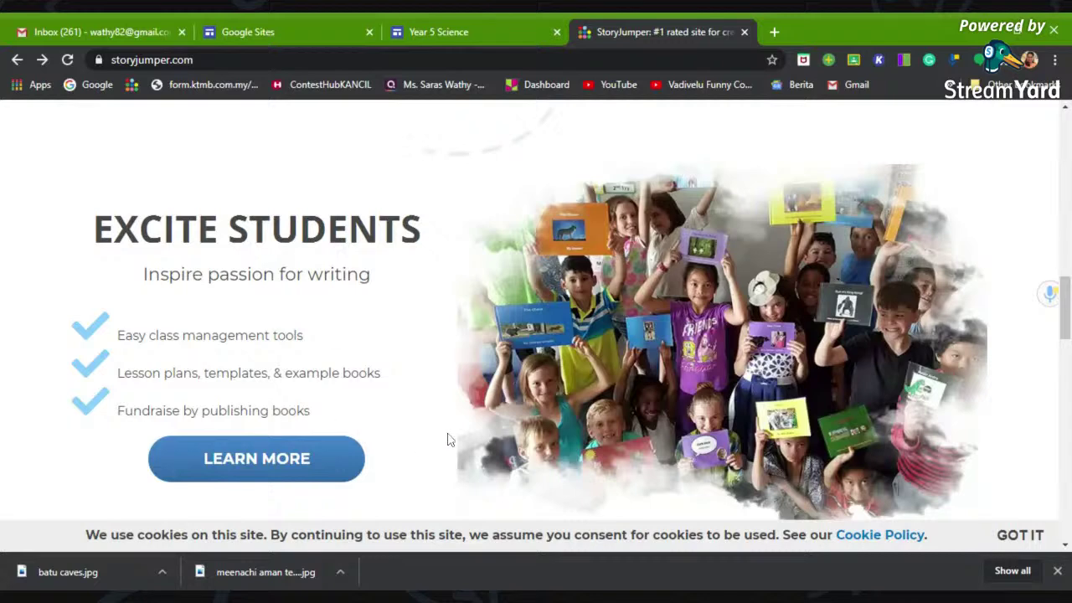
{"action": "scroll", "coordinate": [448, 435], "scroll_direction": "down", "scroll_amount": 5}
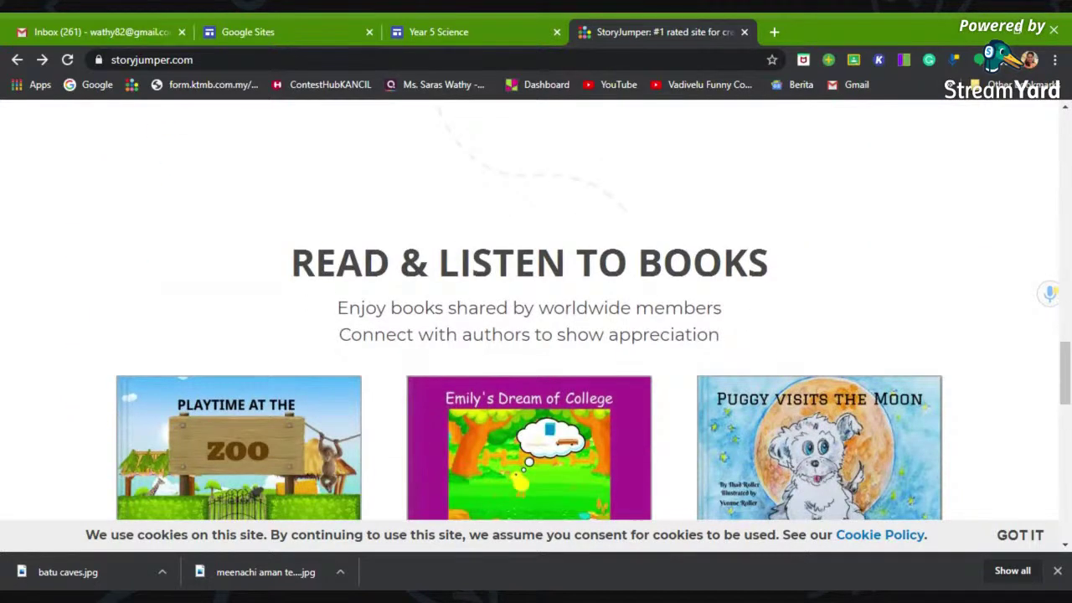
{"action": "scroll", "coordinate": [910, 386], "scroll_direction": "down", "scroll_amount": 2}
{"action": "scroll", "coordinate": [911, 385], "scroll_direction": "down", "scroll_amount": 2}
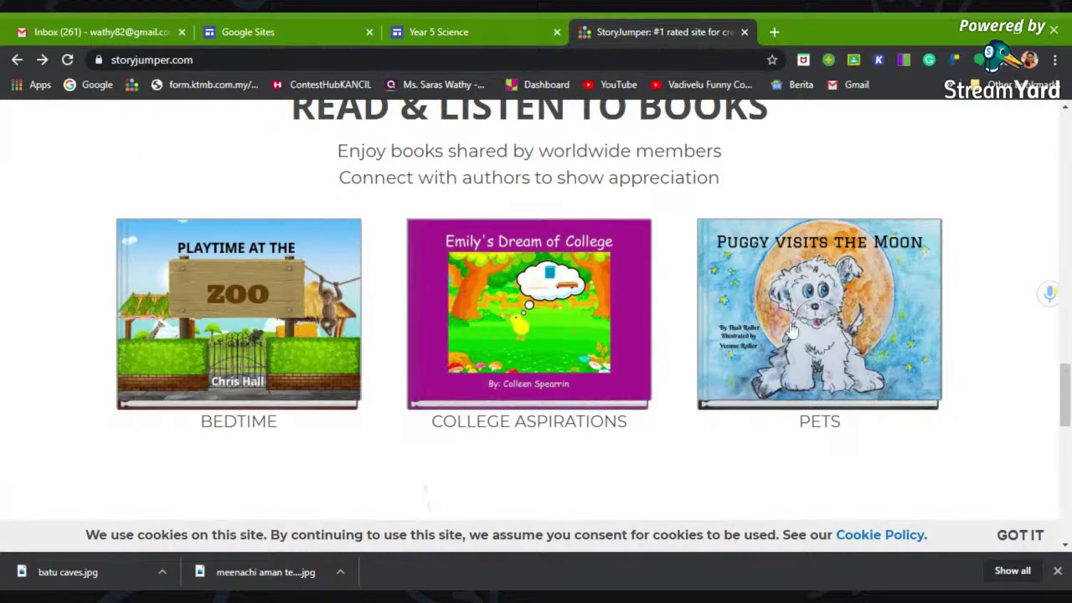
{"action": "scroll", "coordinate": [921, 318], "scroll_direction": "up", "scroll_amount": 6}
{"action": "scroll", "coordinate": [914, 343], "scroll_direction": "down", "scroll_amount": 8}
{"action": "scroll", "coordinate": [900, 348], "scroll_direction": "up", "scroll_amount": 4}
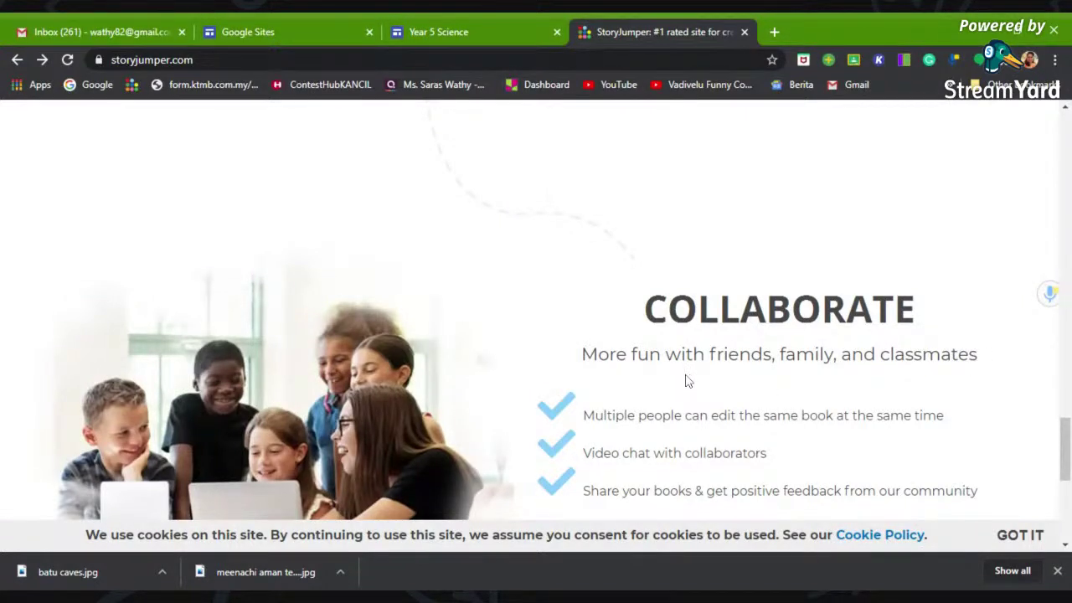
{"action": "scroll", "coordinate": [701, 335], "scroll_direction": "down", "scroll_amount": 2}
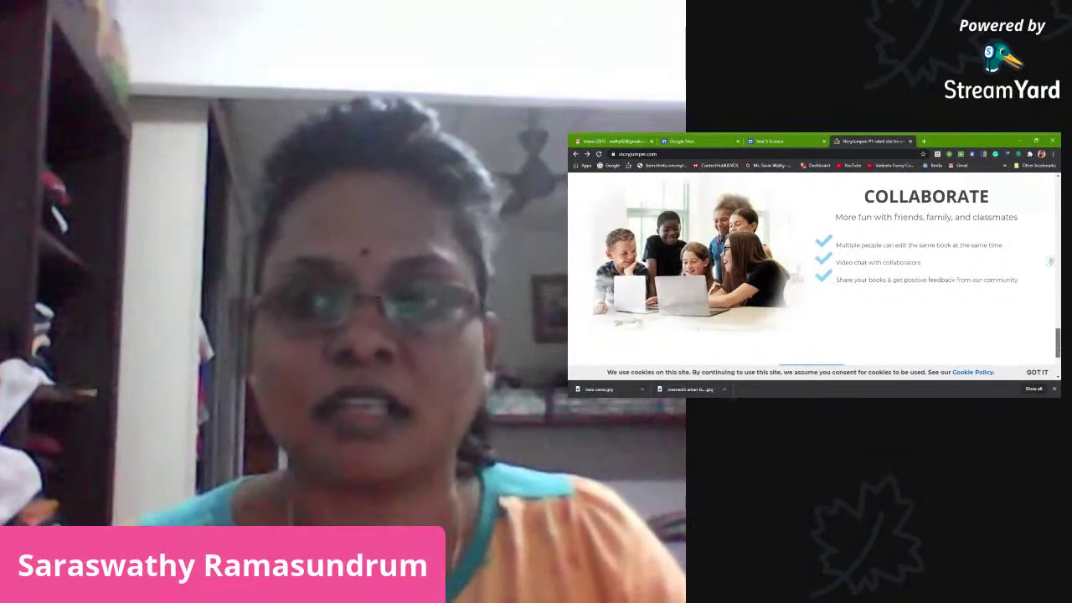
Step: Read through the Easy for Teachers & Students page, then go to the Library
{"action": "scroll", "coordinate": [700, 201], "scroll_direction": "up", "scroll_amount": 10}
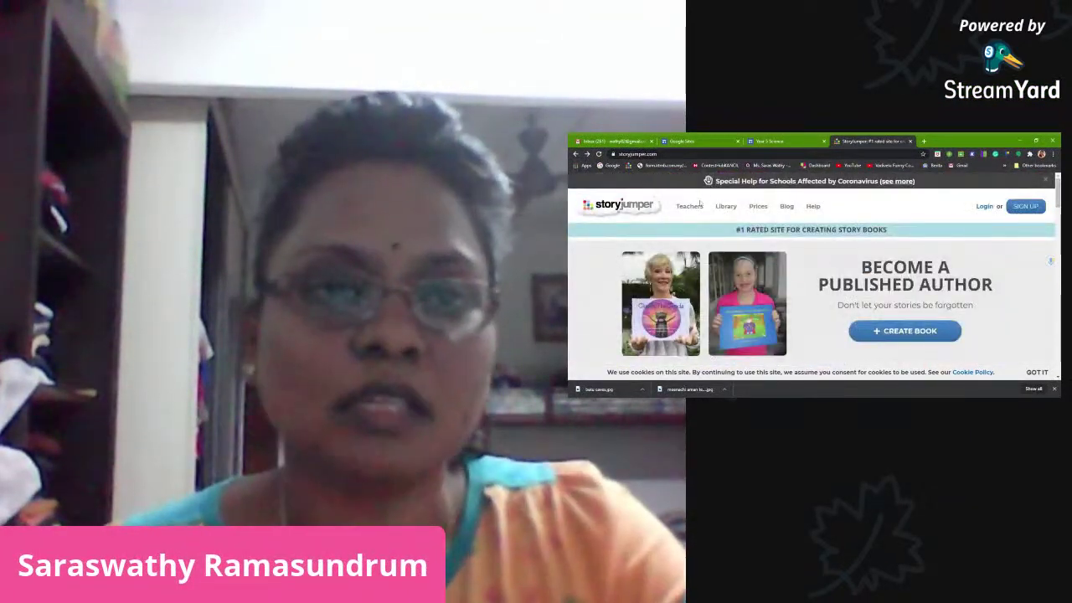
{"action": "left_click", "coordinate": [695, 208]}
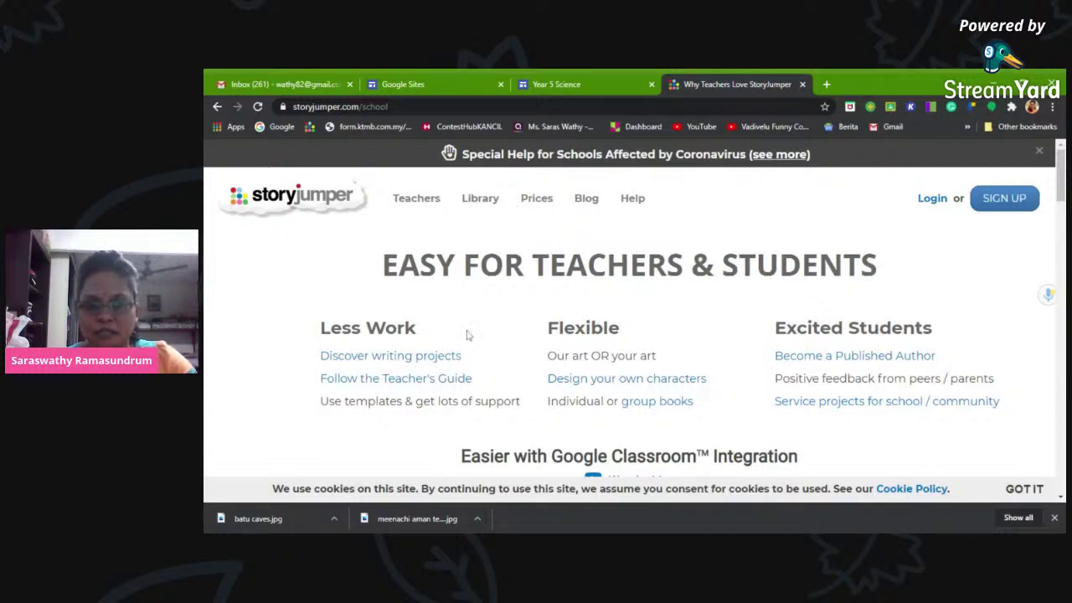
{"action": "scroll", "coordinate": [723, 389], "scroll_direction": "down", "scroll_amount": 2}
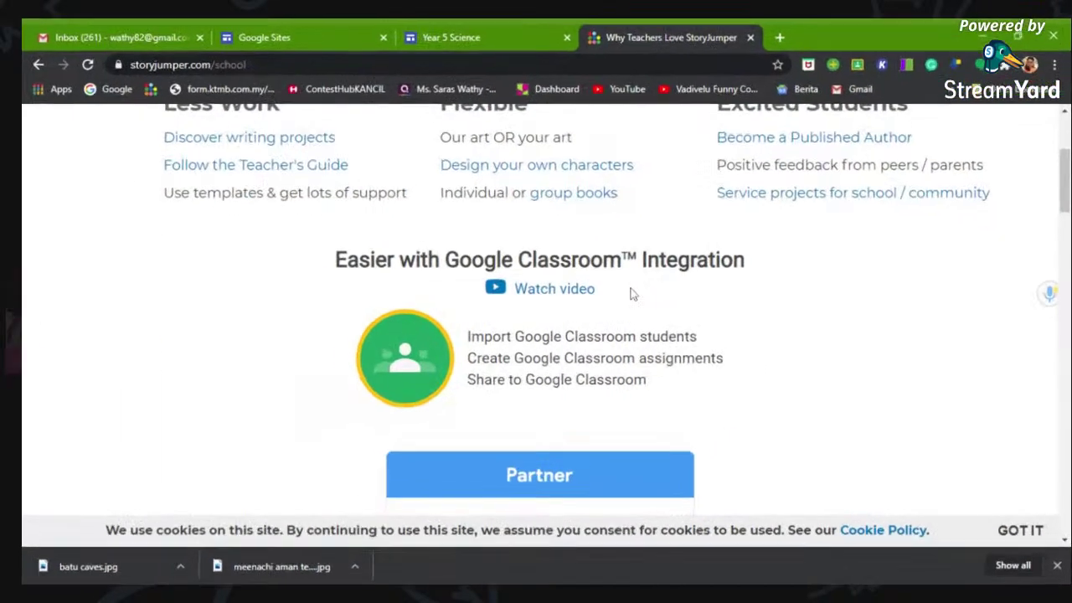
{"action": "scroll", "coordinate": [637, 294], "scroll_direction": "down", "scroll_amount": 2}
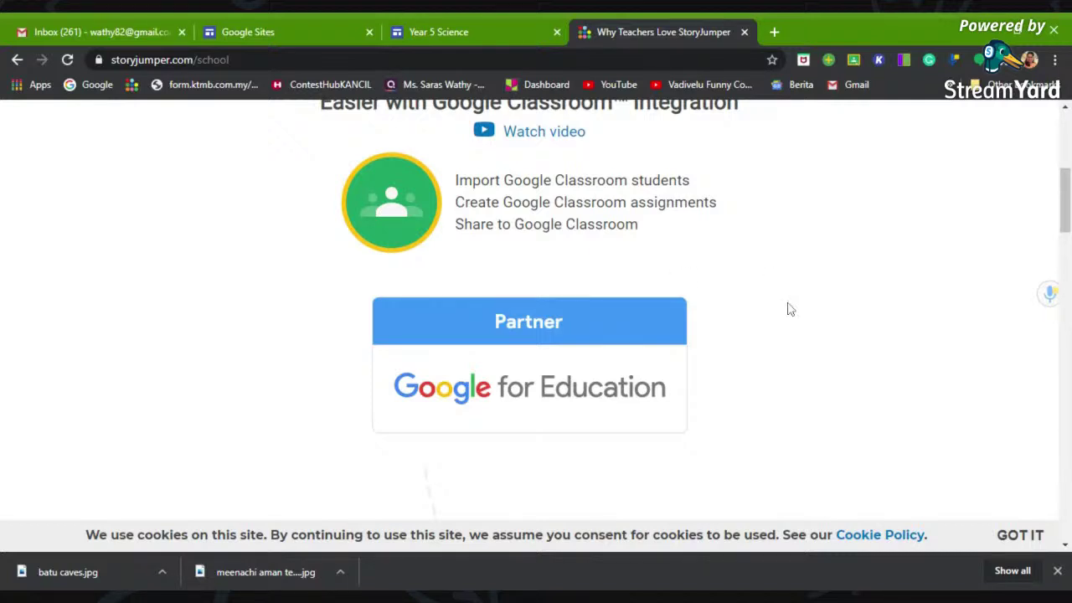
{"action": "scroll", "coordinate": [792, 308], "scroll_direction": "up", "scroll_amount": 5}
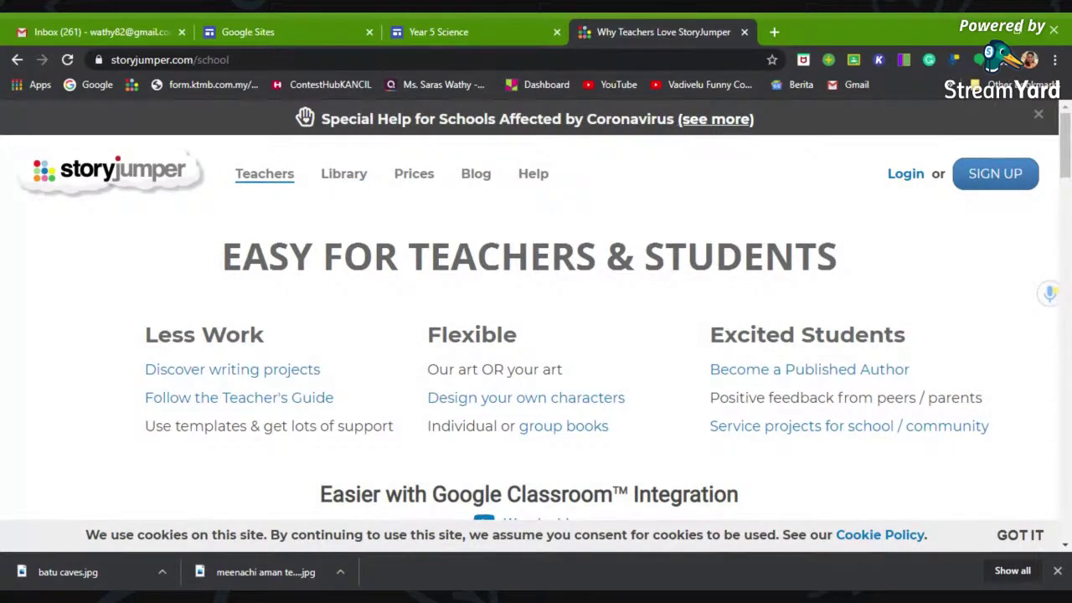
{"action": "left_click", "coordinate": [343, 182]}
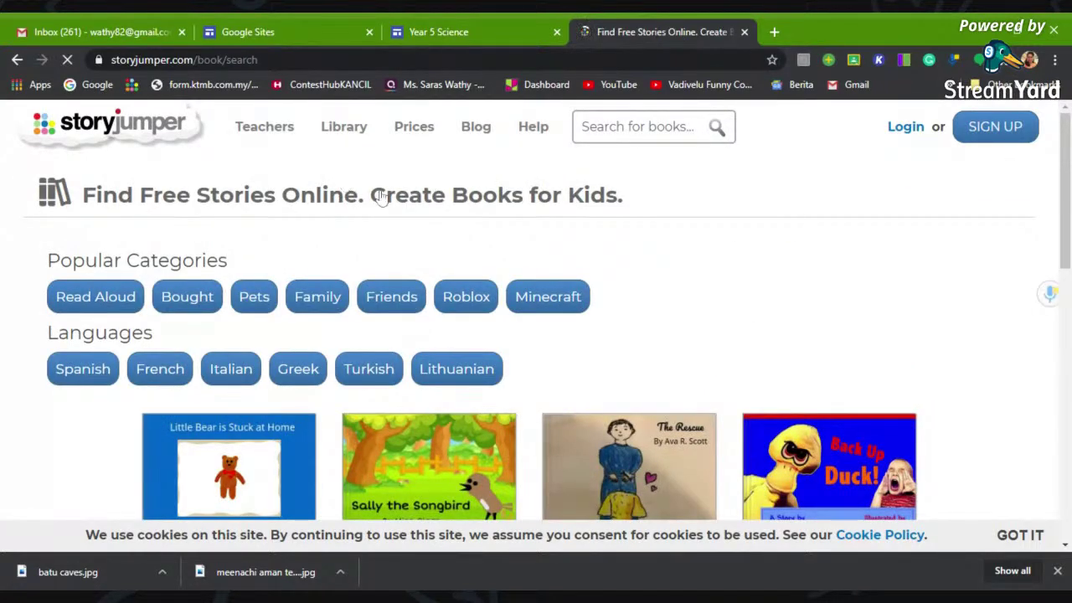
Step: Scroll the Library's book grid and open the Megasaurus book in a new tab
{"action": "scroll", "coordinate": [721, 317], "scroll_direction": "down", "scroll_amount": 6}
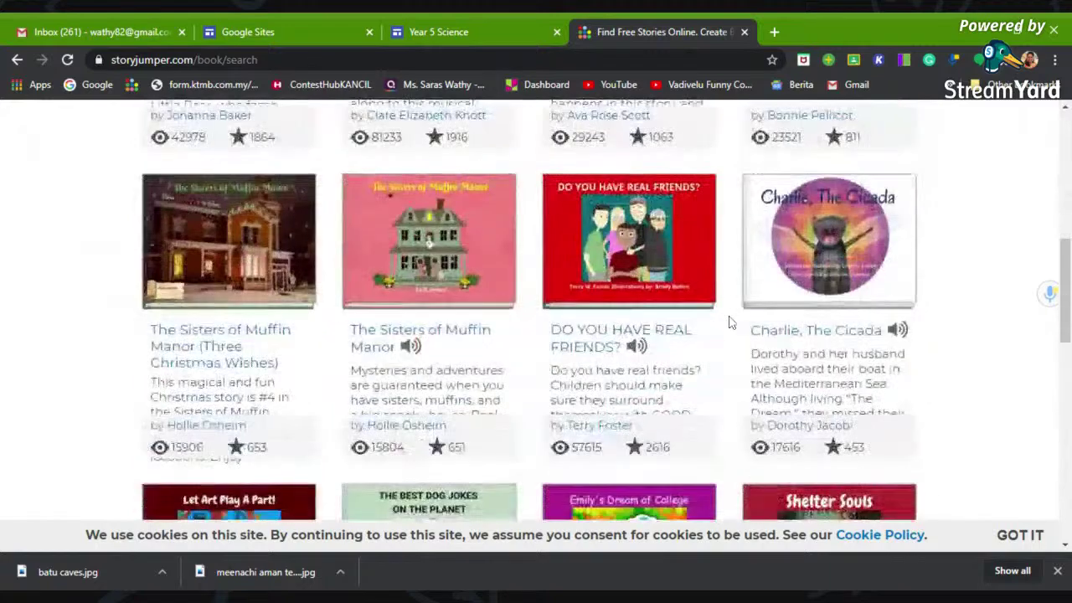
{"action": "scroll", "coordinate": [729, 322], "scroll_direction": "up", "scroll_amount": 6}
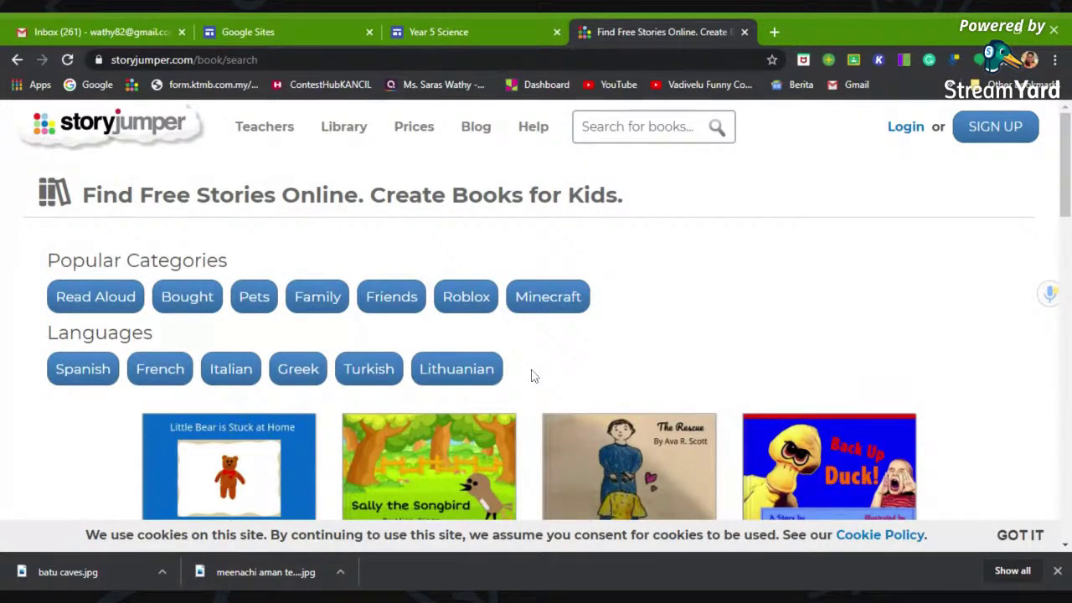
{"action": "scroll", "coordinate": [531, 375], "scroll_direction": "down", "scroll_amount": 3}
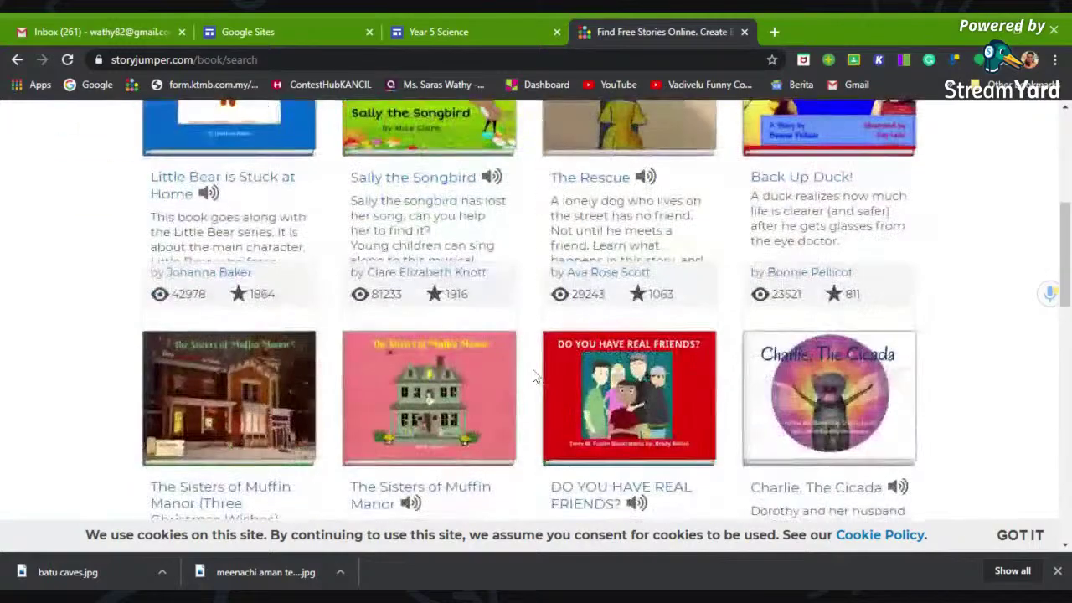
{"action": "scroll", "coordinate": [533, 376], "scroll_direction": "down", "scroll_amount": 3}
{"action": "scroll", "coordinate": [1009, 366], "scroll_direction": "down", "scroll_amount": 3}
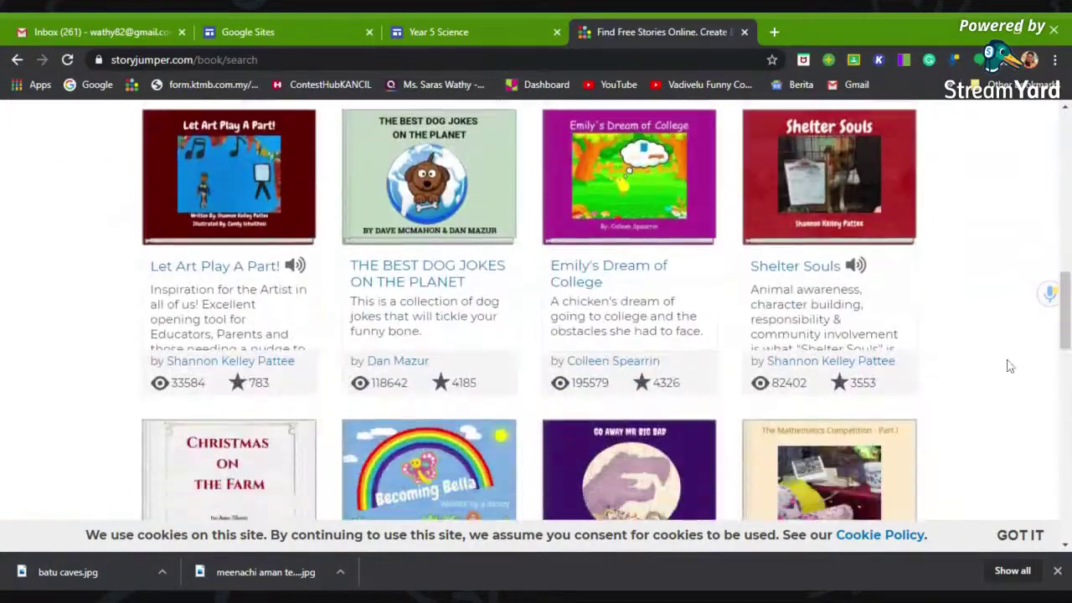
{"action": "scroll", "coordinate": [1010, 366], "scroll_direction": "down", "scroll_amount": 6}
{"action": "left_click", "coordinate": [864, 331]}
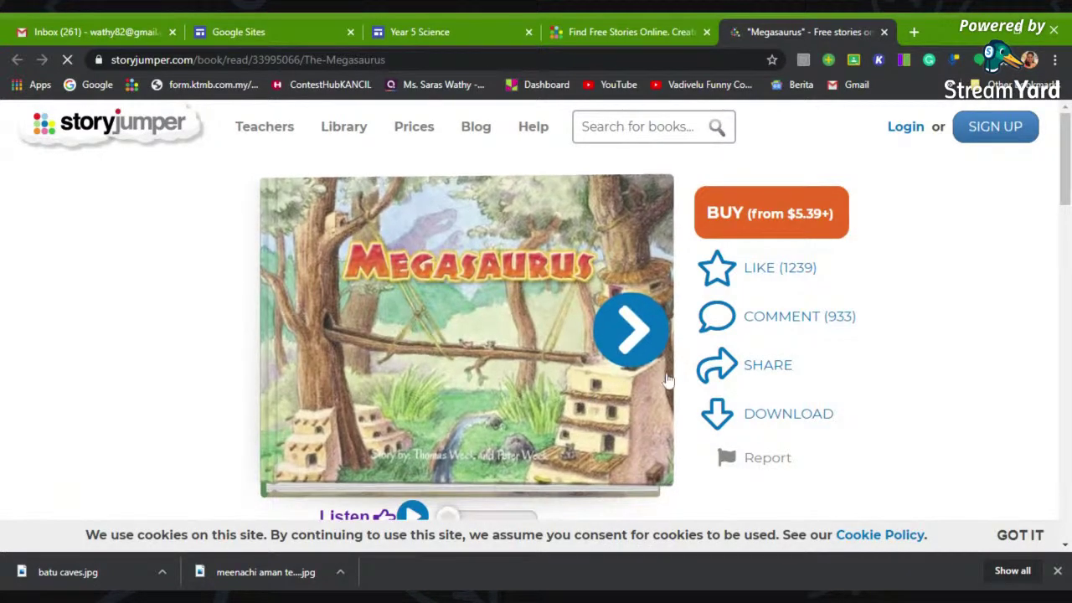
Step: Play the Megasaurus Listen audio and turn the book's pages forward and back
{"action": "scroll", "coordinate": [608, 407], "scroll_direction": "down", "scroll_amount": 2}
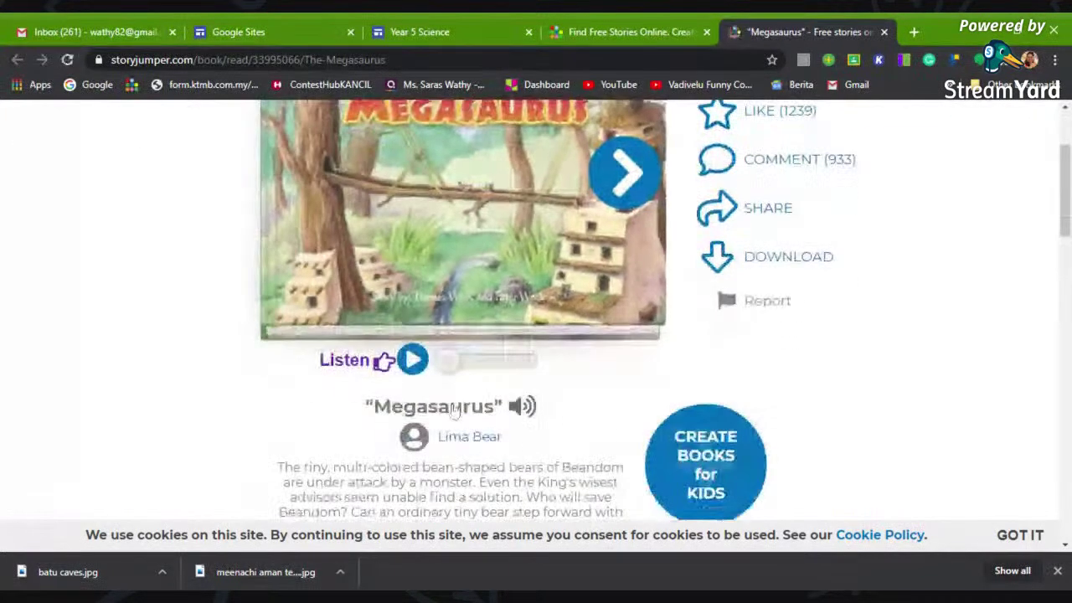
{"action": "left_click", "coordinate": [412, 362]}
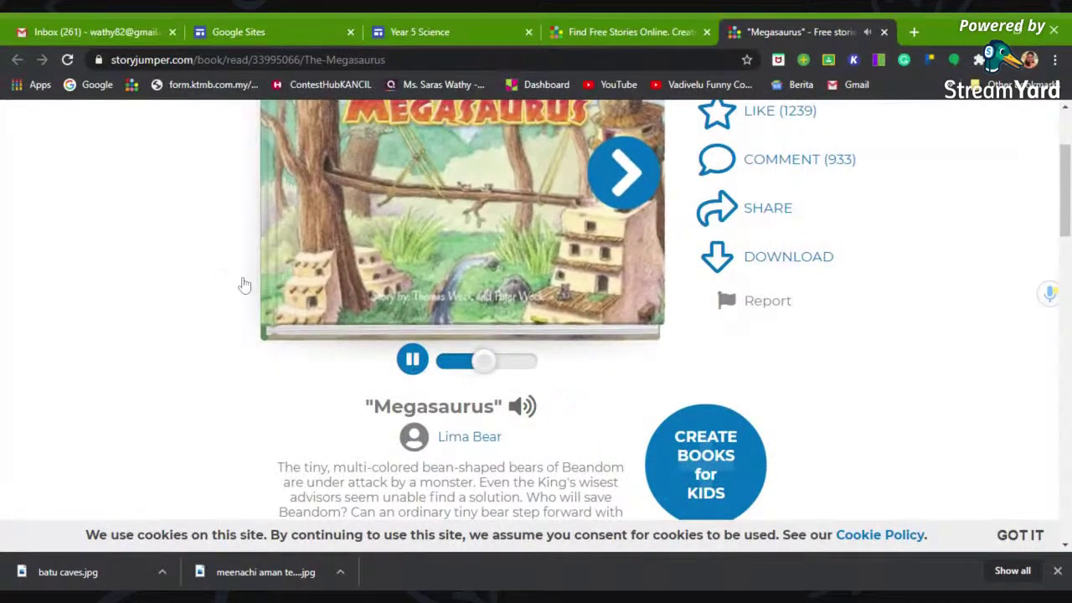
{"action": "scroll", "coordinate": [244, 285], "scroll_direction": "up", "scroll_amount": 1}
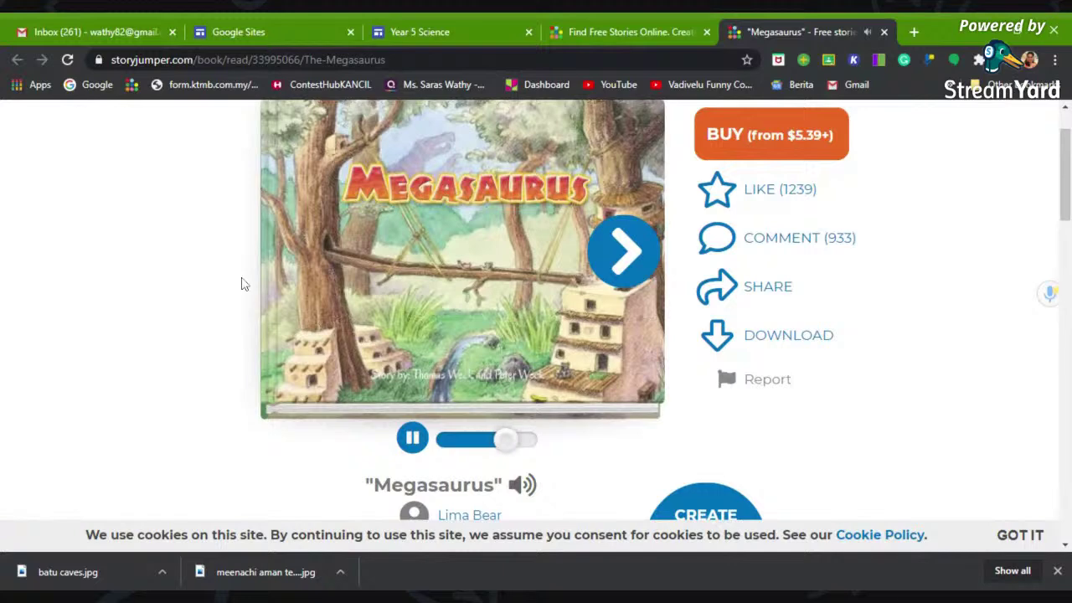
{"action": "scroll", "coordinate": [475, 344], "scroll_direction": "up", "scroll_amount": 1}
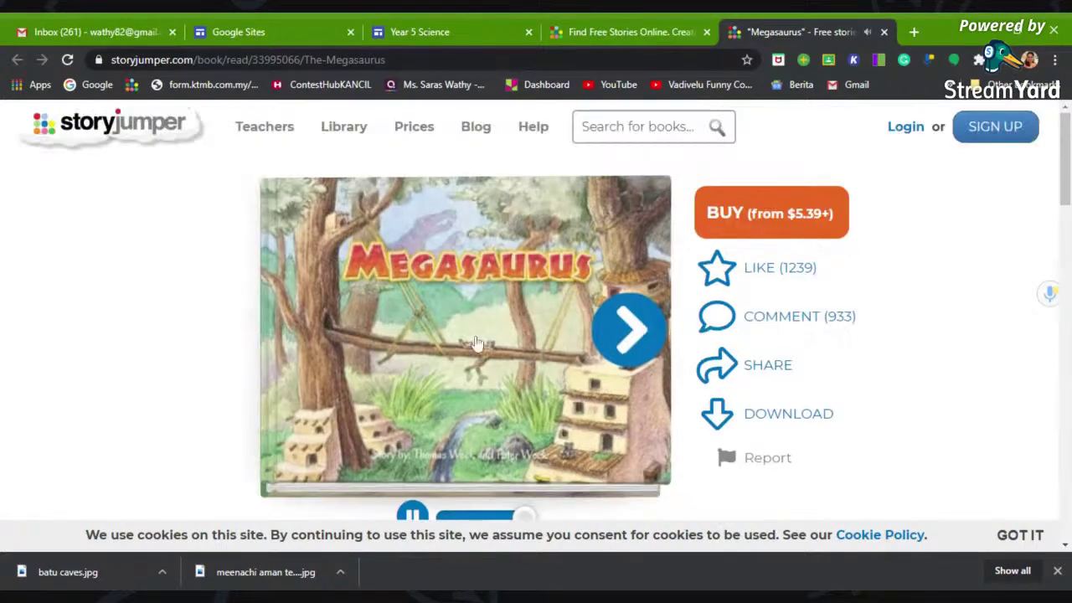
{"action": "left_click", "coordinate": [617, 346]}
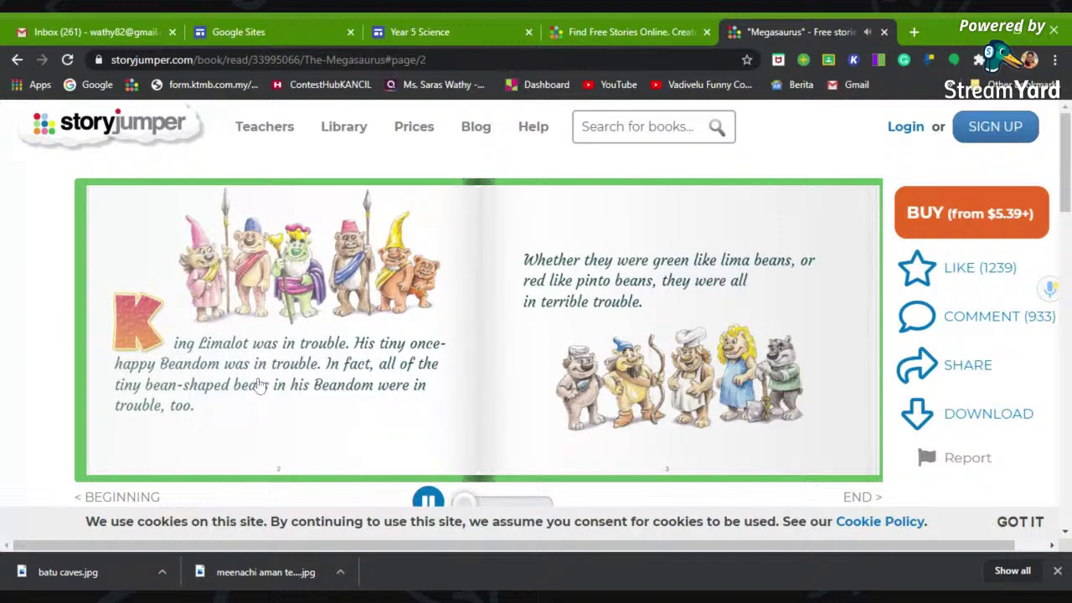
{"action": "left_click", "coordinate": [259, 385]}
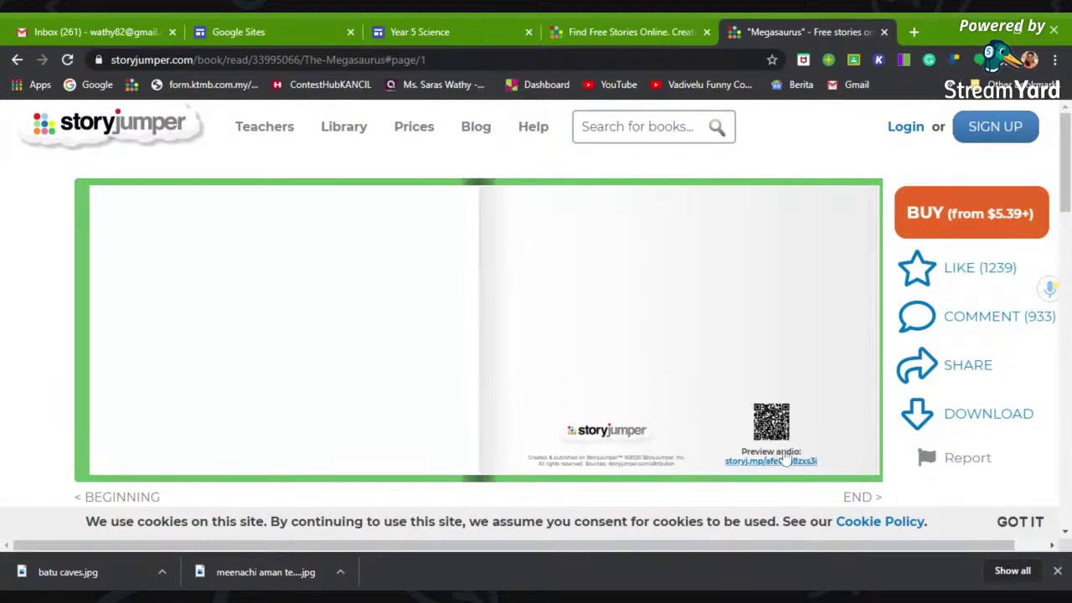
Step: Turn to pages 2 and 3, then pause, resume and stop the read-aloud narration
{"action": "left_click", "coordinate": [830, 459]}
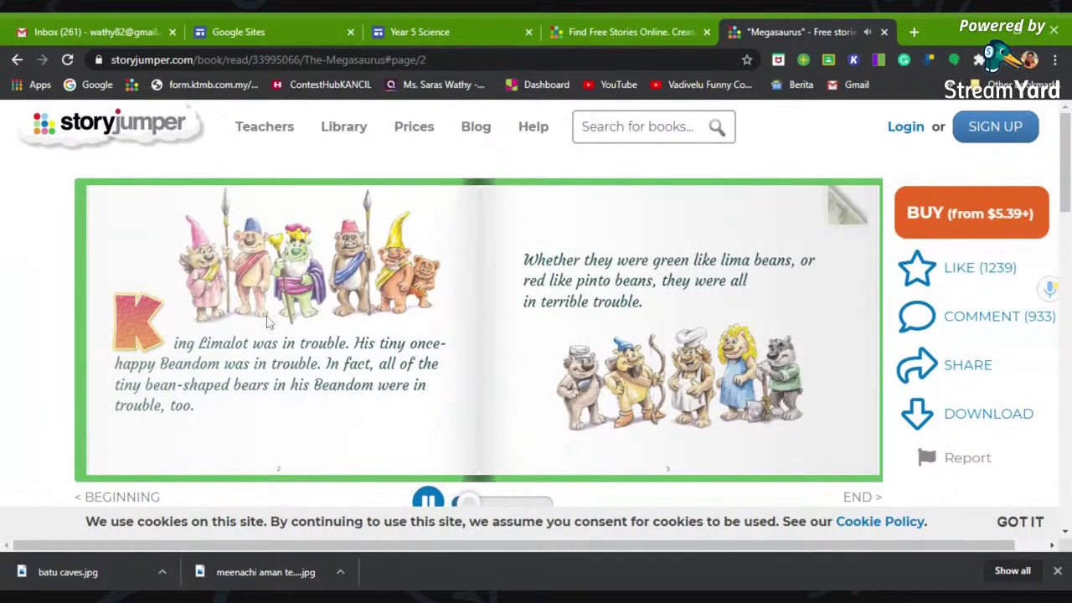
{"action": "scroll", "coordinate": [421, 413], "scroll_direction": "down", "scroll_amount": 1}
{"action": "left_click", "coordinate": [426, 427]}
{"action": "left_click", "coordinate": [419, 429]}
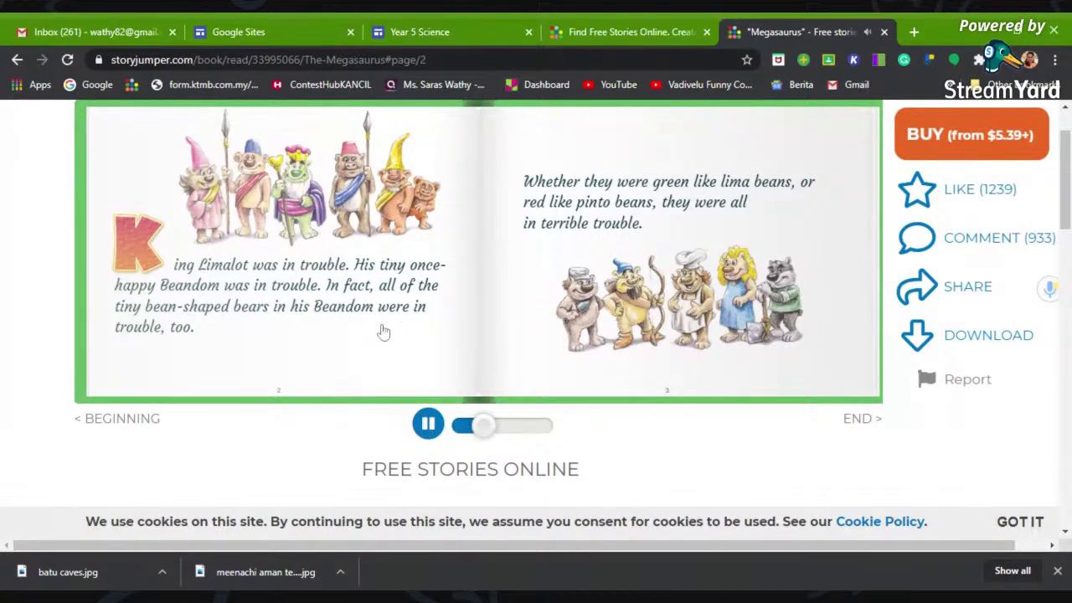
{"action": "left_click", "coordinate": [428, 425]}
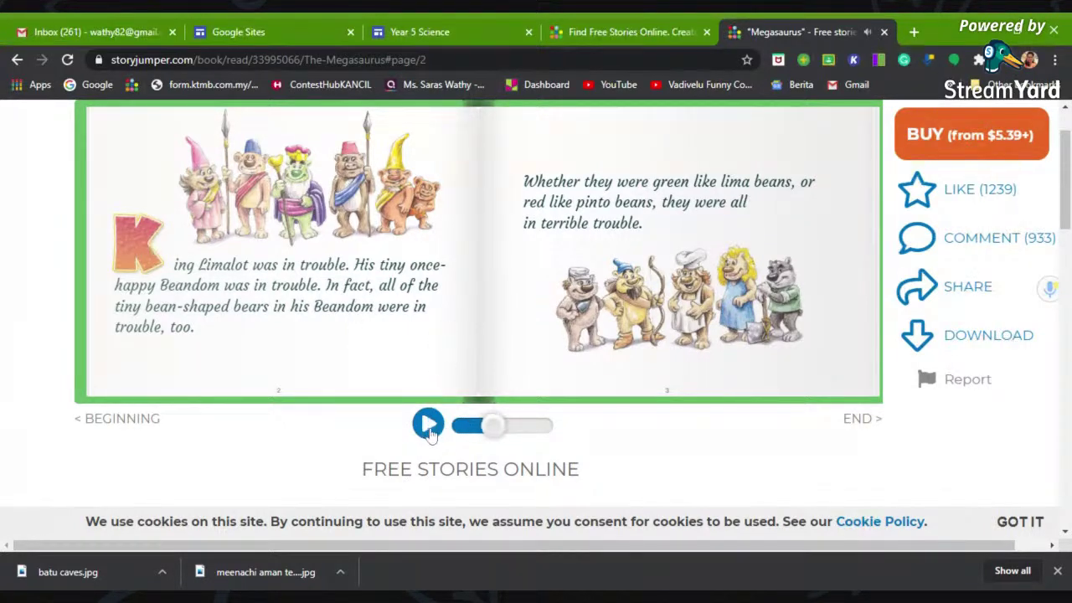
{"action": "scroll", "coordinate": [855, 401], "scroll_direction": "up", "scroll_amount": 1}
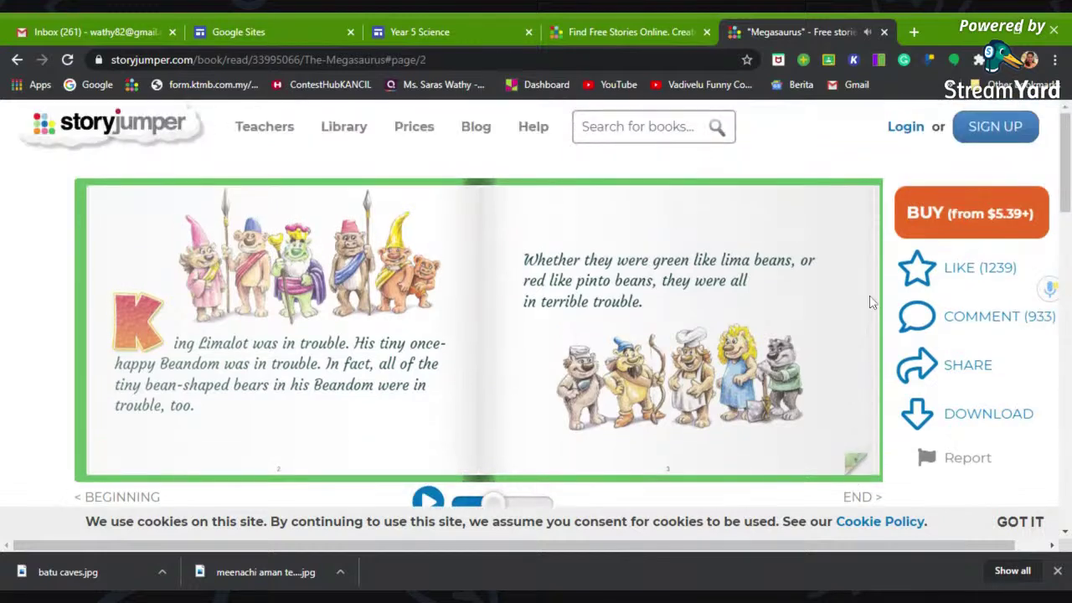
Step: Advance to the owls spread, play and pause its narration, then open the Prices page
{"action": "left_click", "coordinate": [861, 215]}
{"action": "left_click", "coordinate": [861, 214]}
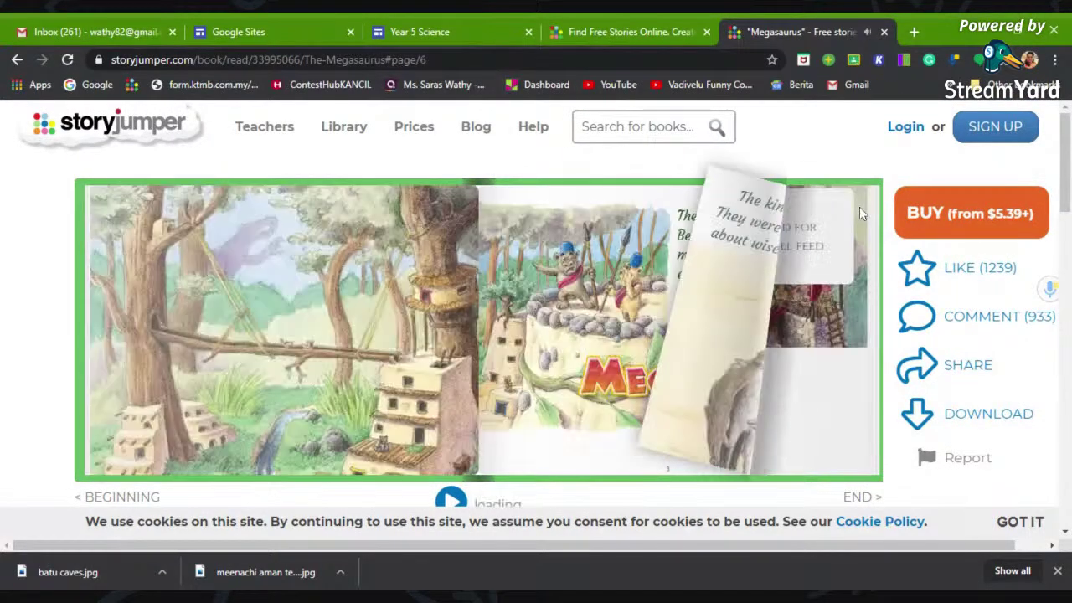
{"action": "left_click", "coordinate": [428, 501]}
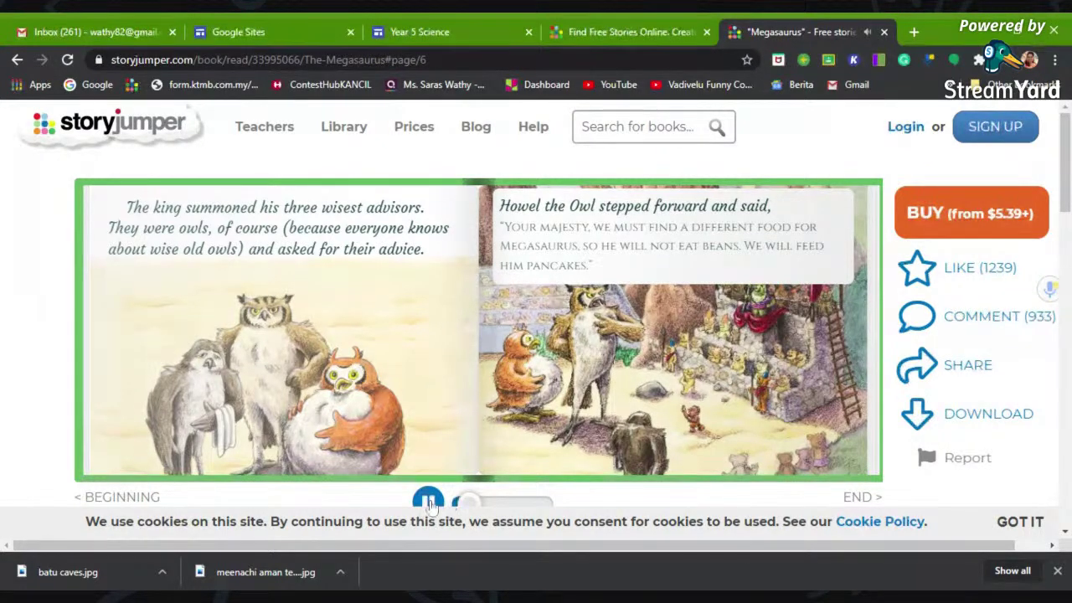
{"action": "left_click", "coordinate": [429, 503]}
{"action": "scroll", "coordinate": [566, 460], "scroll_direction": "down", "scroll_amount": 3}
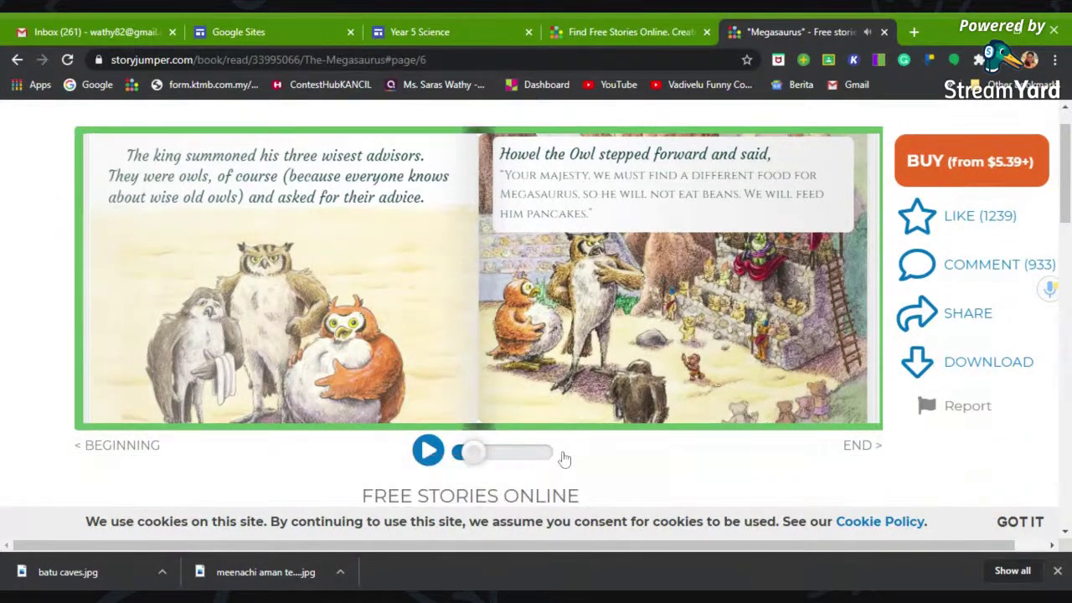
{"action": "scroll", "coordinate": [563, 459], "scroll_direction": "up", "scroll_amount": 3}
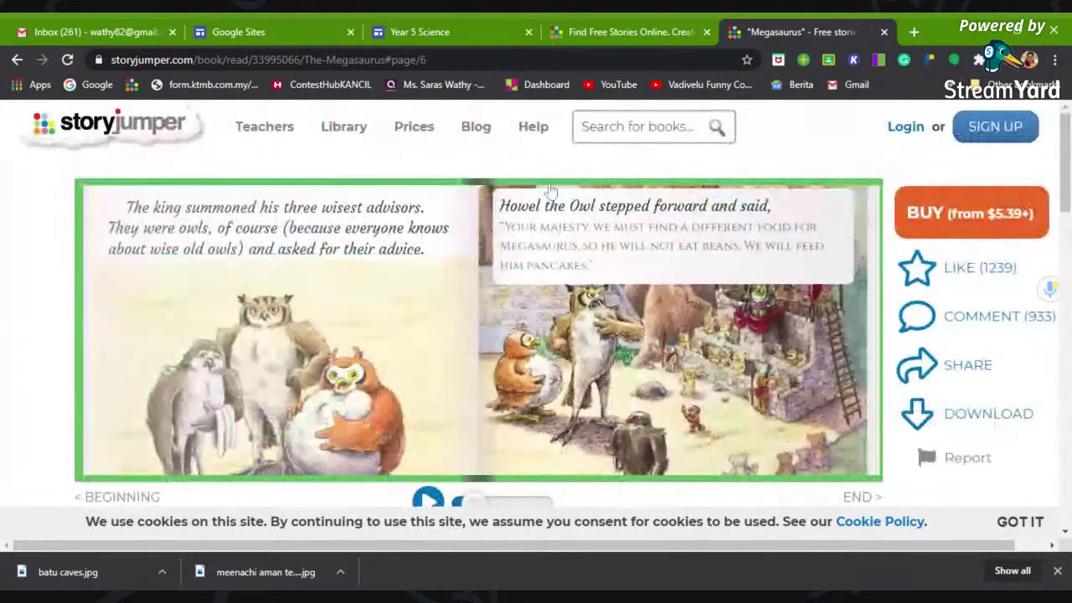
{"action": "left_click", "coordinate": [413, 127]}
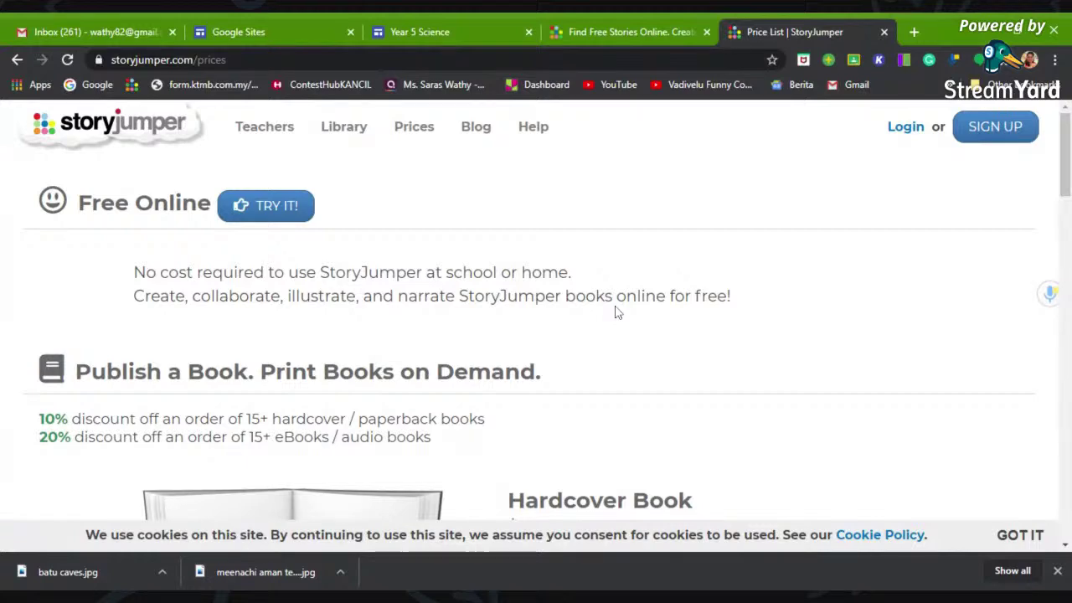
Step: Scroll through the bulk-discount price list and back up, then return to the StoryJumper home page
{"action": "scroll", "coordinate": [168, 239], "scroll_direction": "down", "scroll_amount": 3}
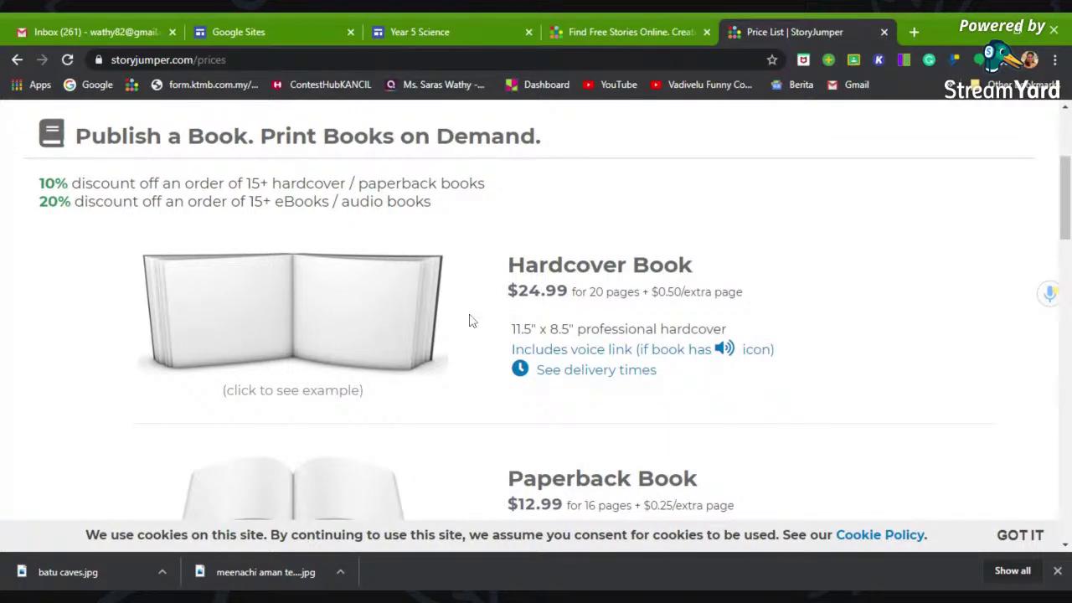
{"action": "scroll", "coordinate": [552, 307], "scroll_direction": "down", "scroll_amount": 3}
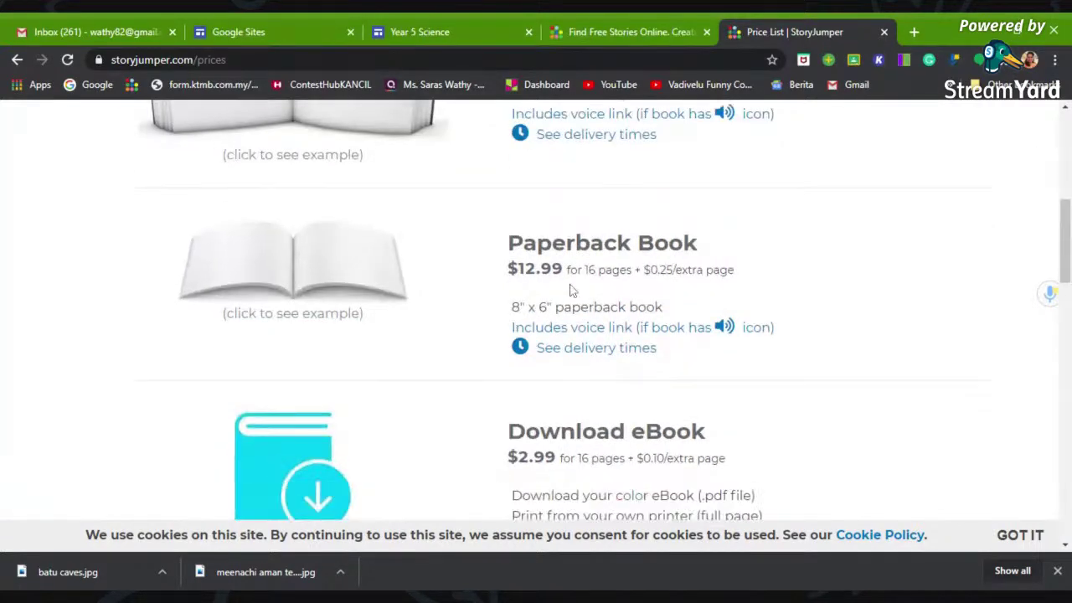
{"action": "scroll", "coordinate": [571, 290], "scroll_direction": "down", "scroll_amount": 8}
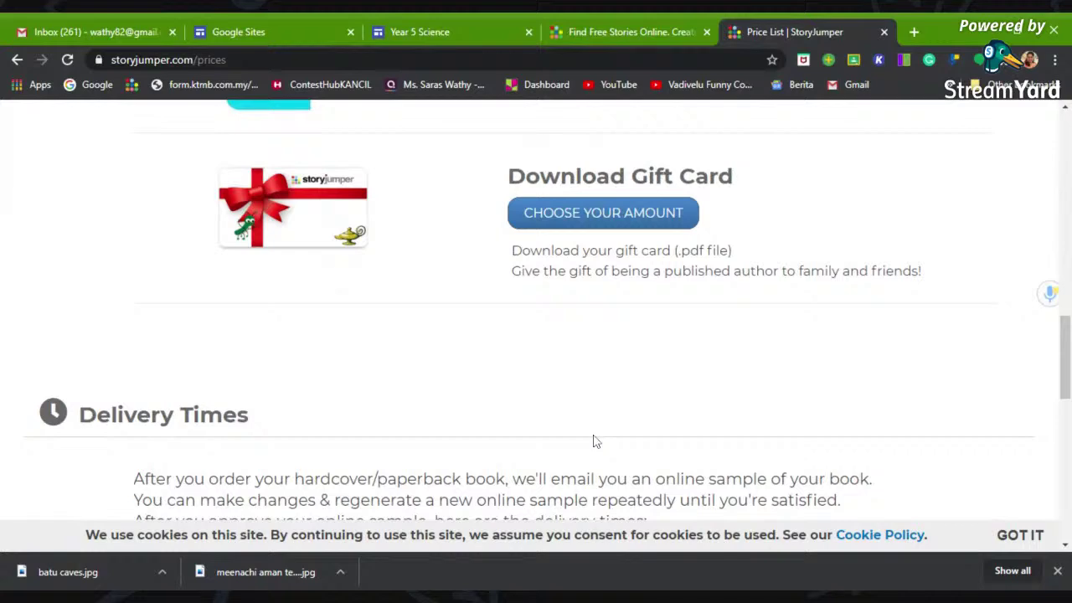
{"action": "scroll", "coordinate": [593, 441], "scroll_direction": "down", "scroll_amount": 3}
{"action": "scroll", "coordinate": [593, 441], "scroll_direction": "up", "scroll_amount": 9}
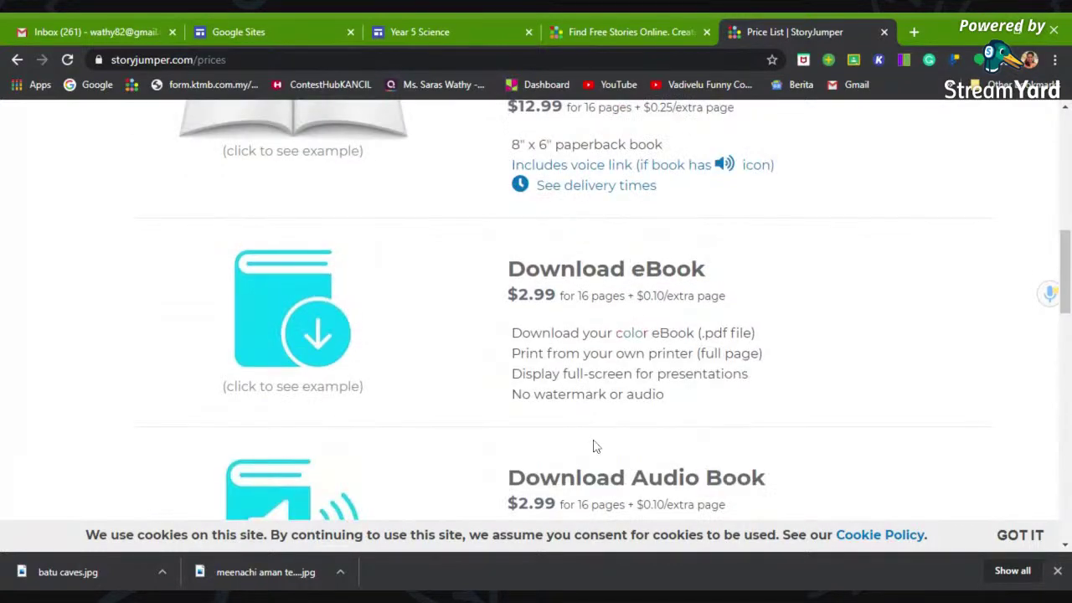
{"action": "scroll", "coordinate": [595, 446], "scroll_direction": "up", "scroll_amount": 2}
{"action": "scroll", "coordinate": [578, 385], "scroll_direction": "up", "scroll_amount": 3}
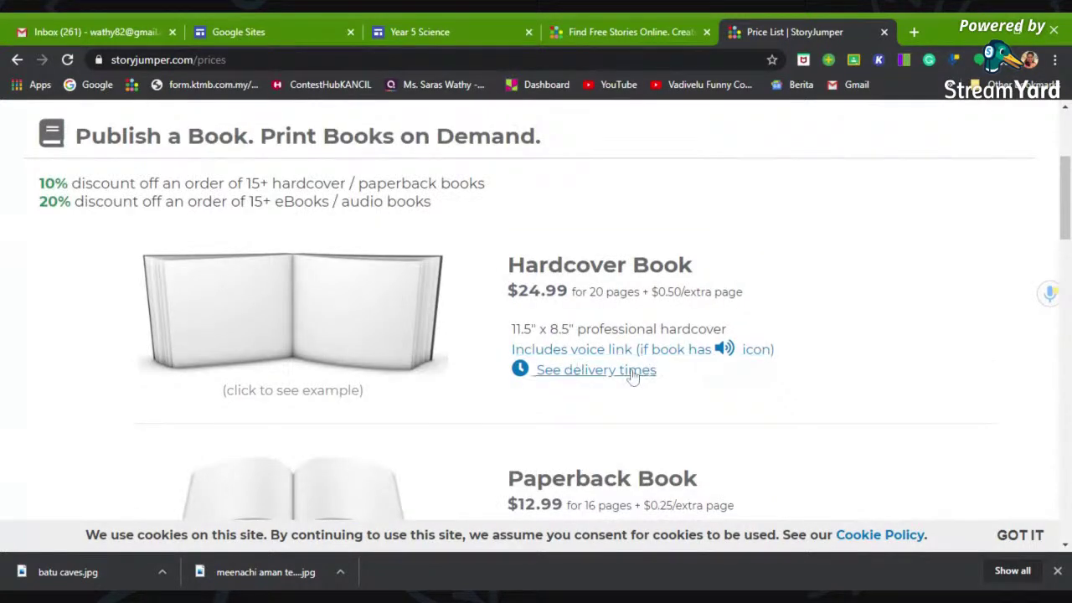
{"action": "scroll", "coordinate": [622, 358], "scroll_direction": "up", "scroll_amount": 2}
{"action": "scroll", "coordinate": [622, 359], "scroll_direction": "up", "scroll_amount": 1}
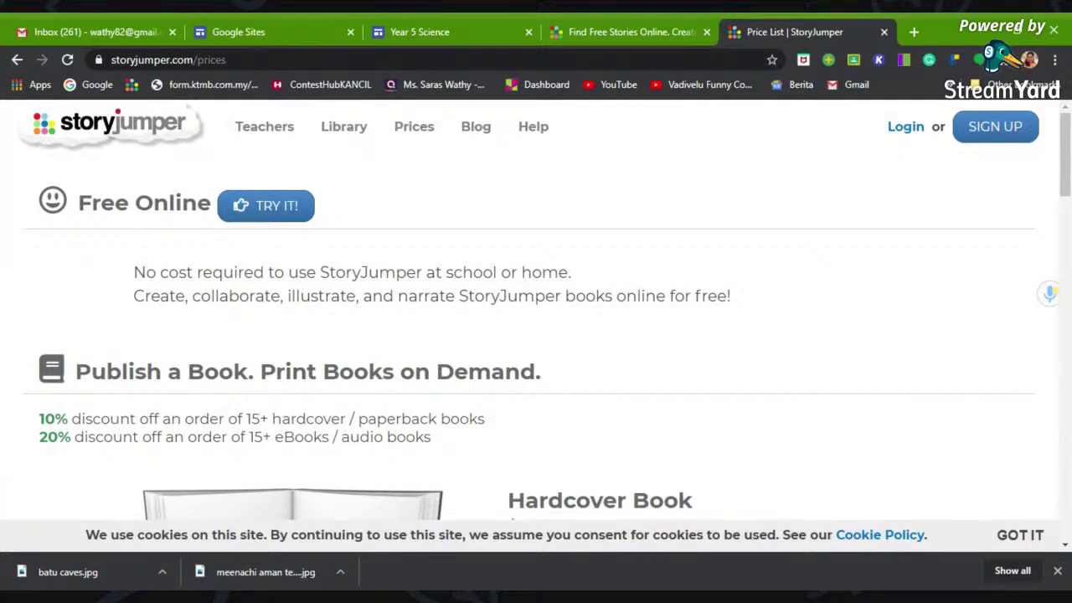
{"action": "left_click", "coordinate": [143, 136]}
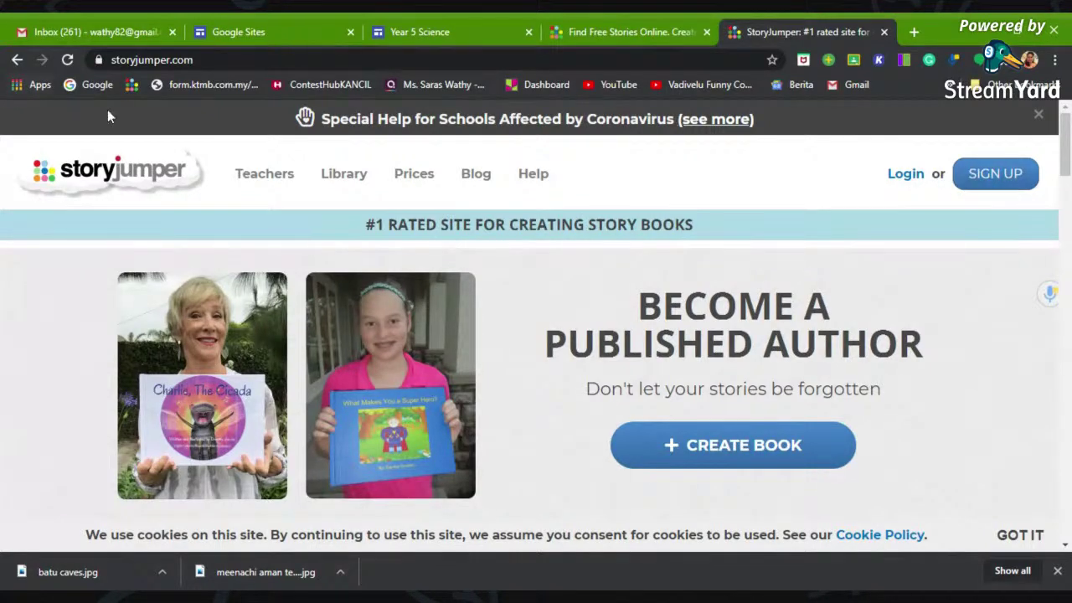
Step: Open the free-account SIGN UP page and choose to sign up with Google
{"action": "left_click", "coordinate": [994, 179]}
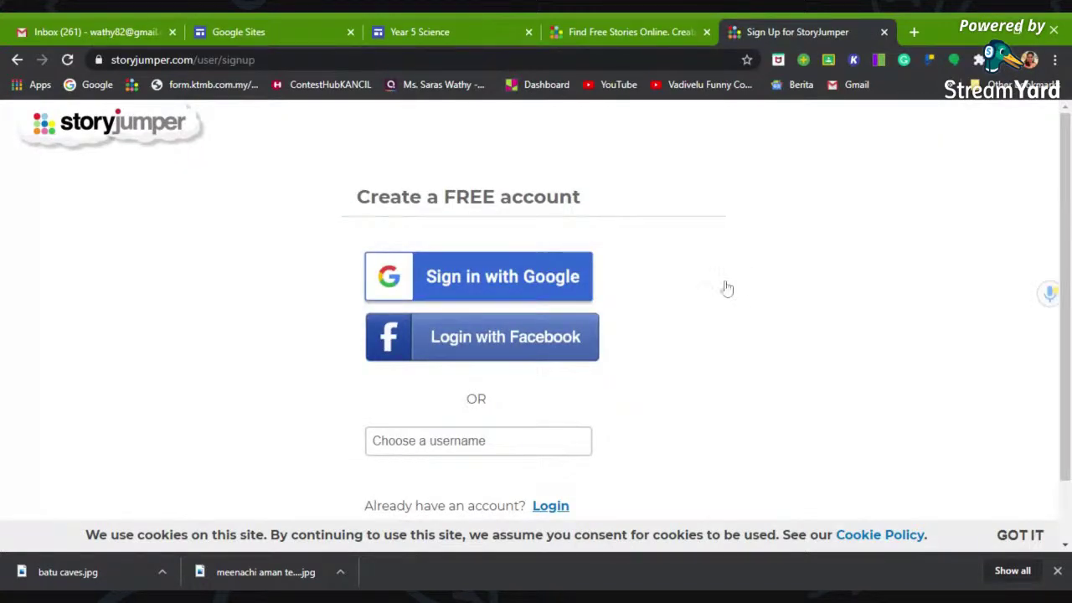
{"action": "scroll", "coordinate": [713, 309], "scroll_direction": "down", "scroll_amount": 1}
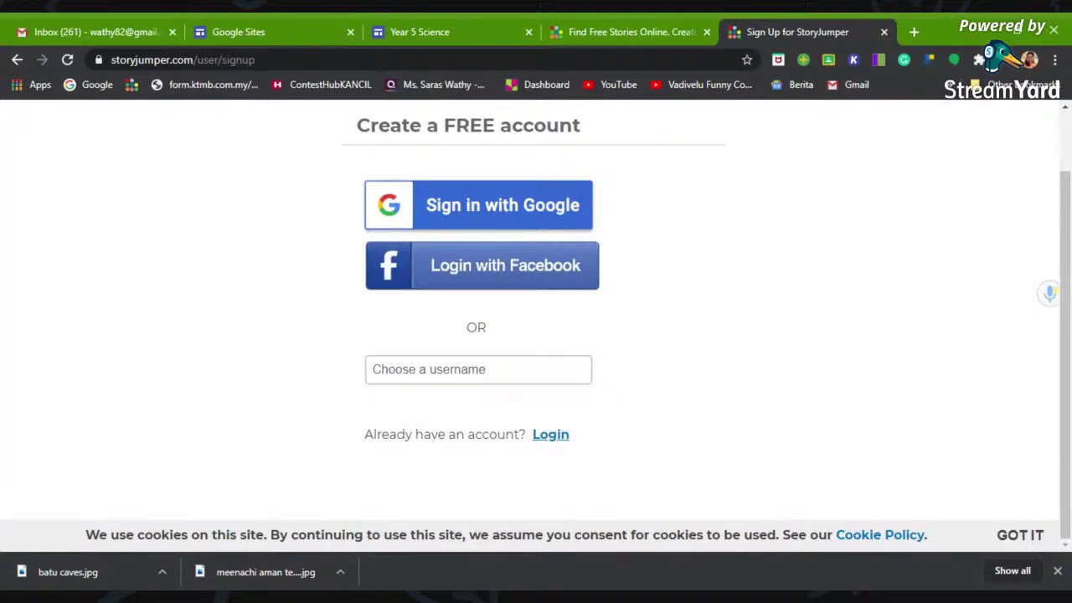
{"action": "scroll", "coordinate": [506, 287], "scroll_direction": "up", "scroll_amount": 1}
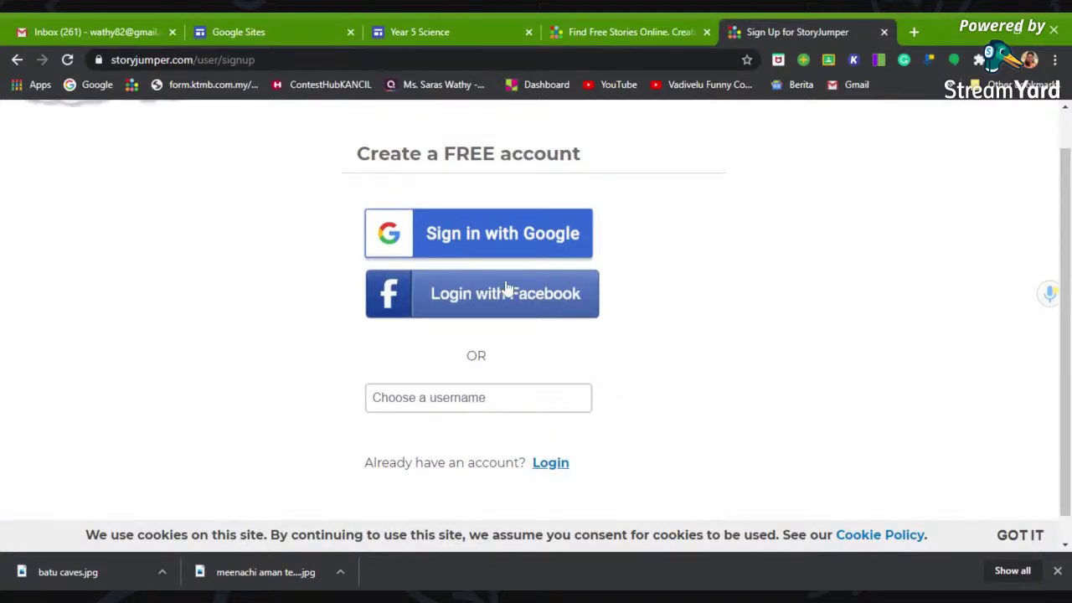
{"action": "scroll", "coordinate": [506, 287], "scroll_direction": "up", "scroll_amount": 1}
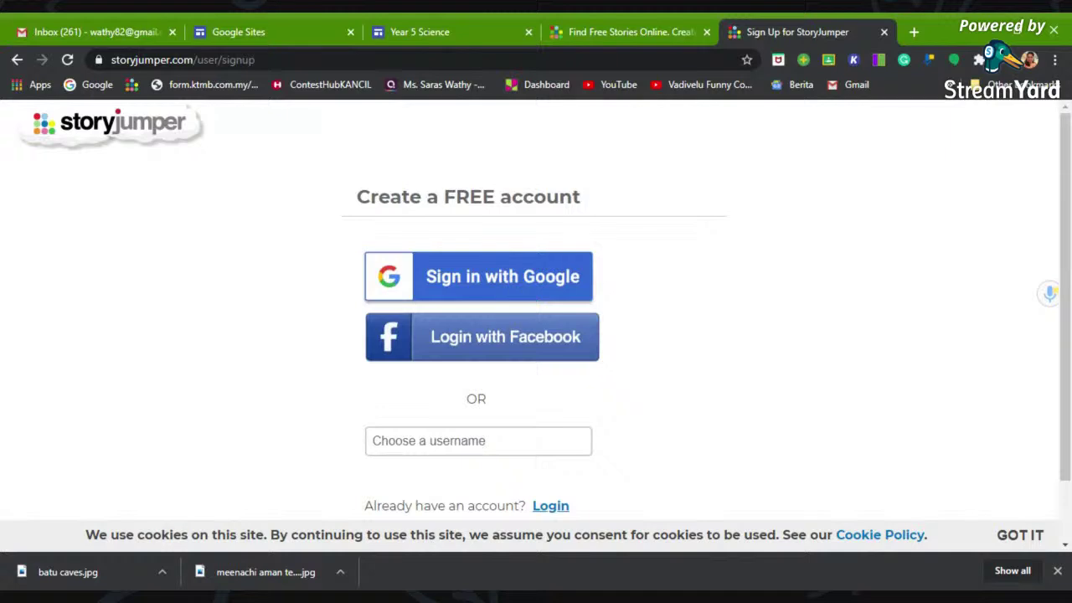
{"action": "left_click", "coordinate": [506, 288]}
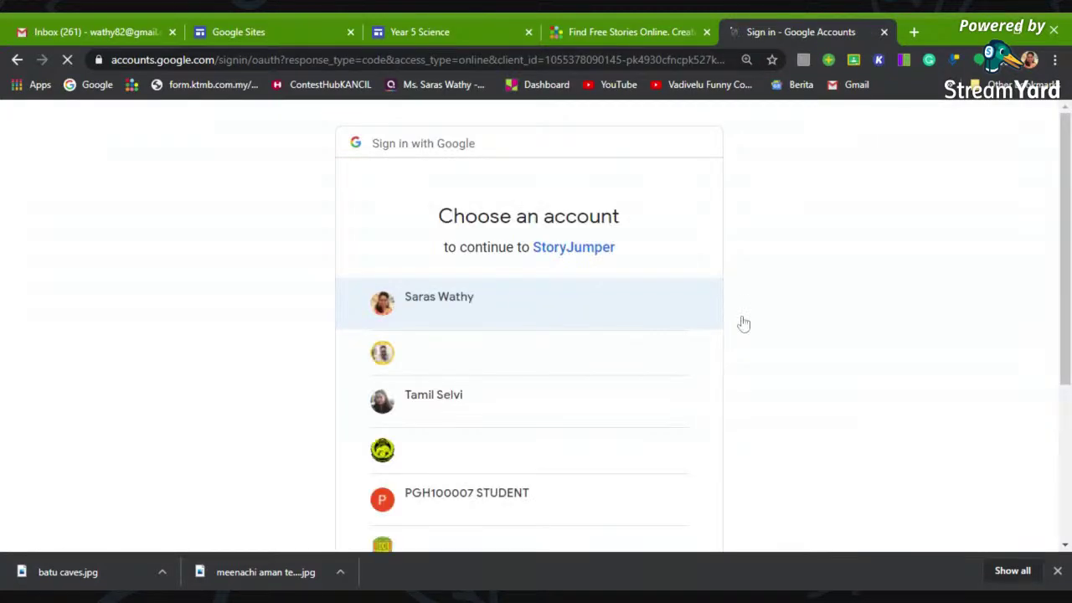
Step: Leave the Google account chooser and switch back to the Find Free Stories Online tab
{"action": "scroll", "coordinate": [754, 335], "scroll_direction": "down", "scroll_amount": 3}
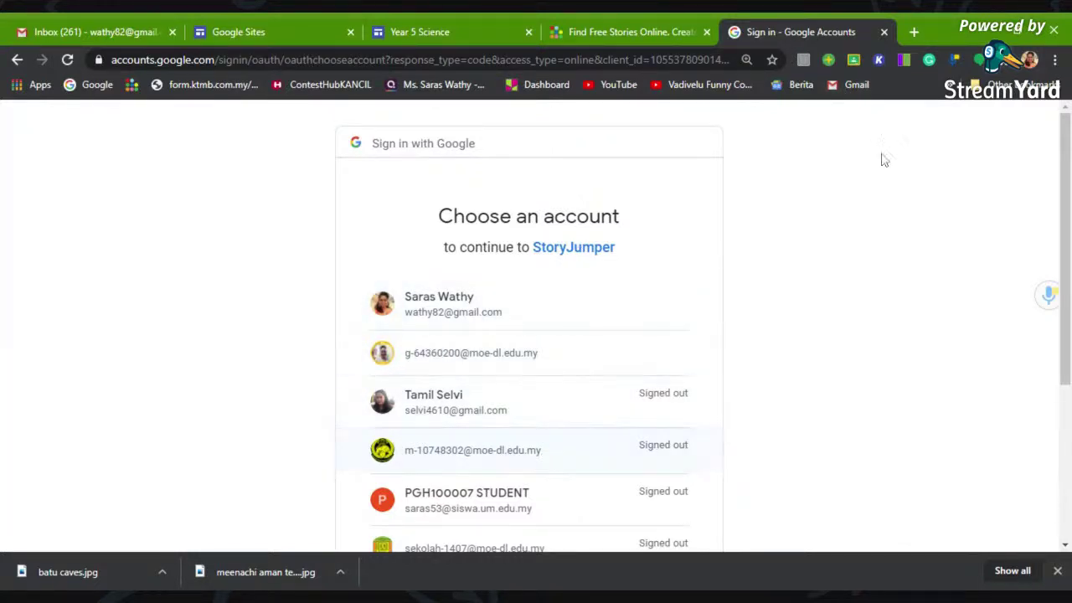
{"action": "left_click", "coordinate": [630, 33]}
{"action": "scroll", "coordinate": [725, 355], "scroll_direction": "down", "scroll_amount": 5}
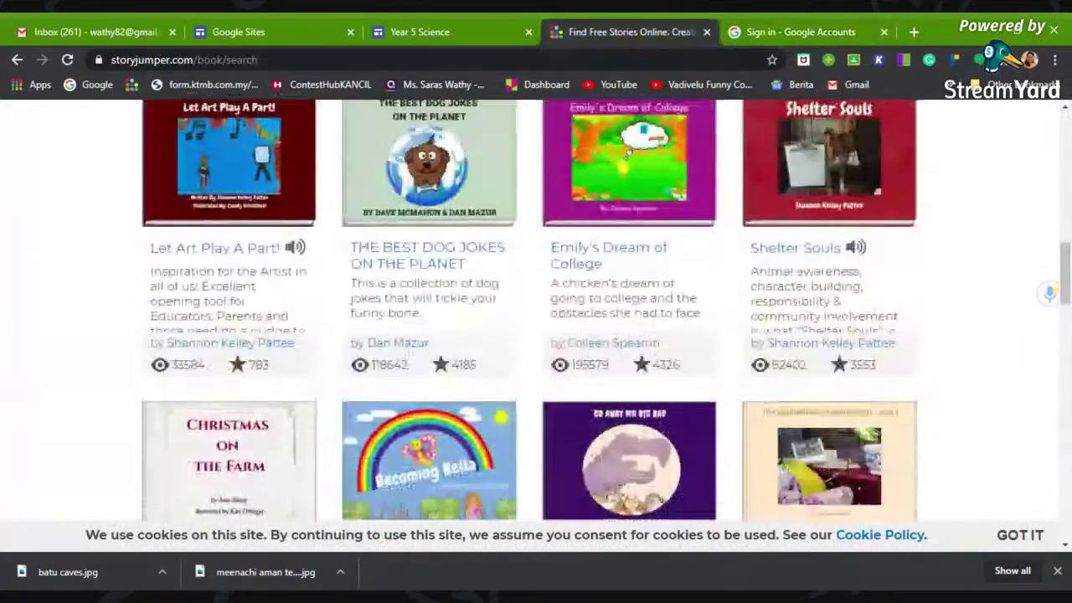
Step: Reopen the sign-up page and enter a username for the new account
{"action": "scroll", "coordinate": [695, 352], "scroll_direction": "up", "scroll_amount": 5}
{"action": "left_click", "coordinate": [991, 126]}
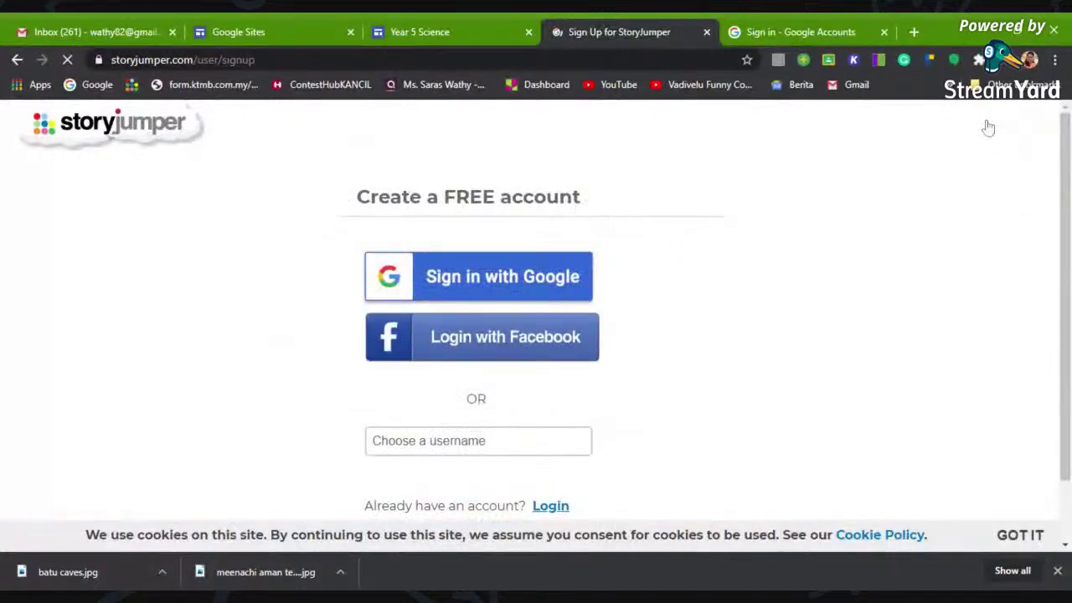
{"action": "scroll", "coordinate": [863, 280], "scroll_direction": "down", "scroll_amount": 1}
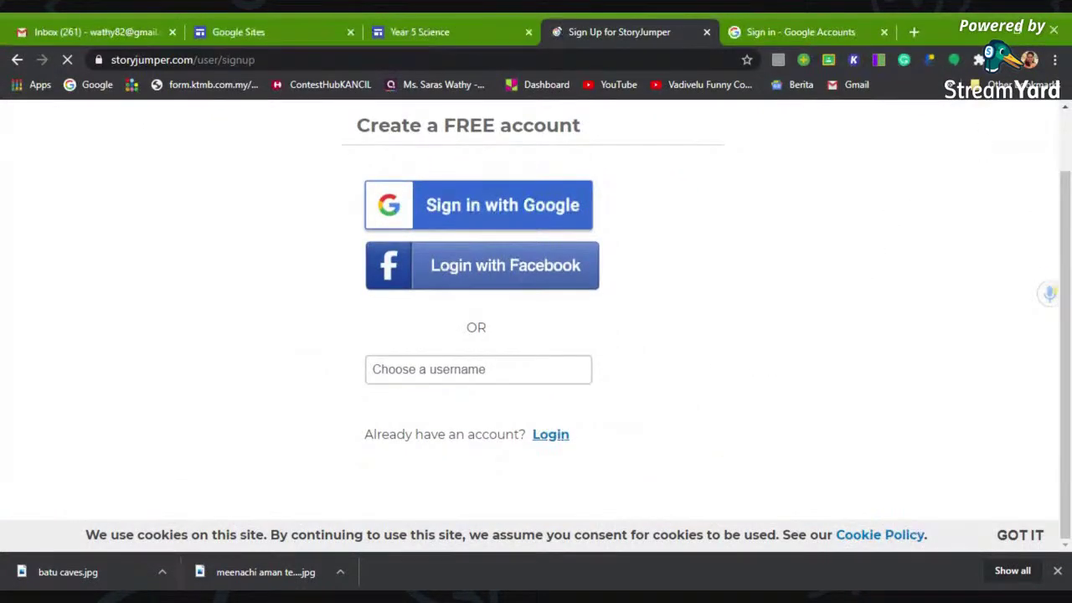
{"action": "left_click", "coordinate": [486, 370]}
{"action": "scroll", "coordinate": [469, 335], "scroll_direction": "down", "scroll_amount": 3}
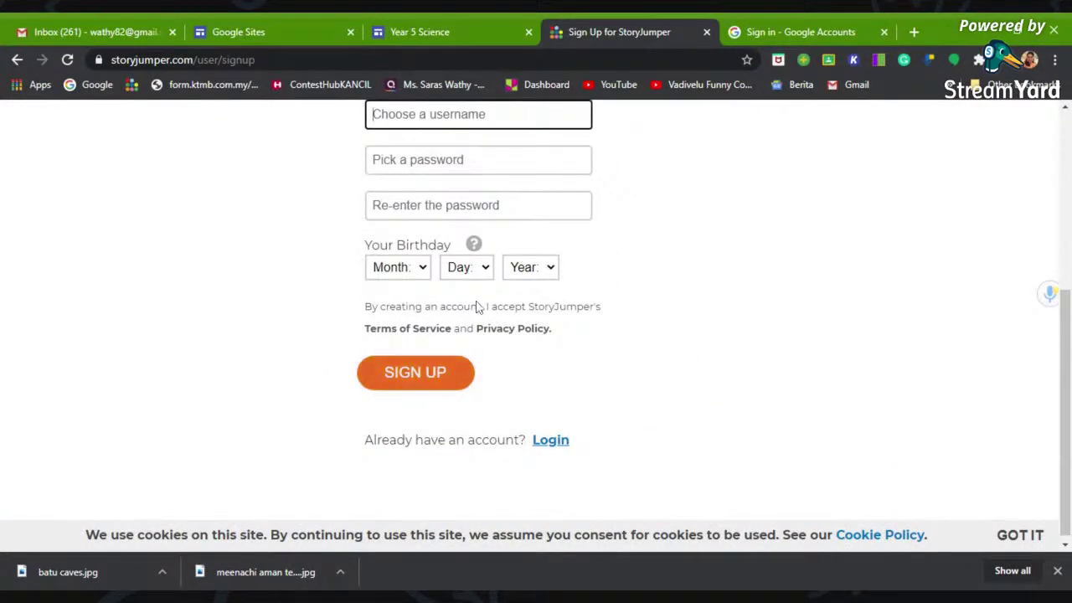
{"action": "scroll", "coordinate": [486, 312], "scroll_direction": "up", "scroll_amount": 2}
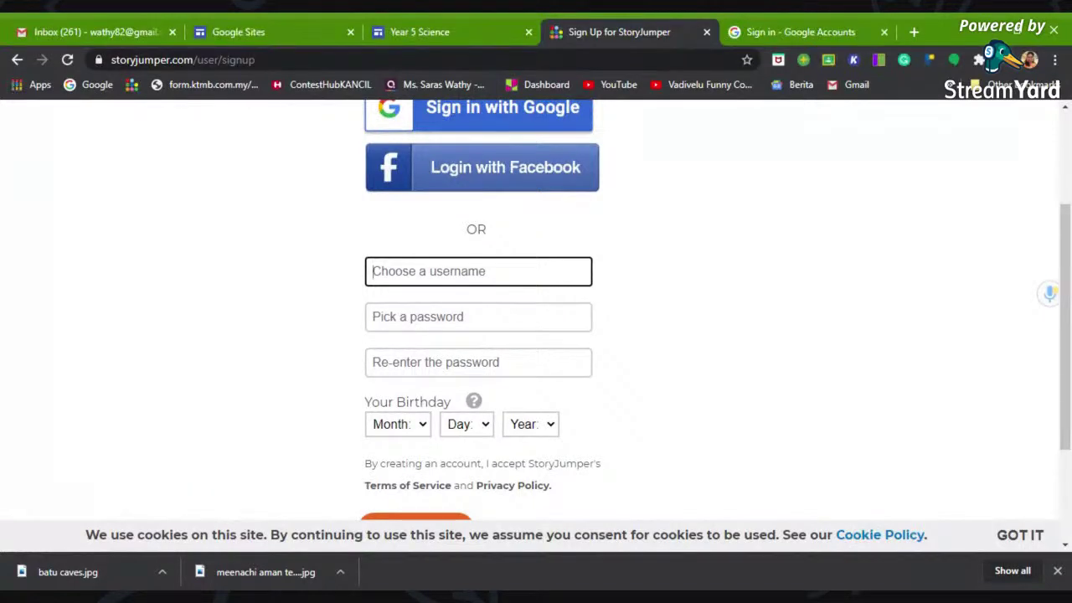
{"action": "type", "text": "saraas"}
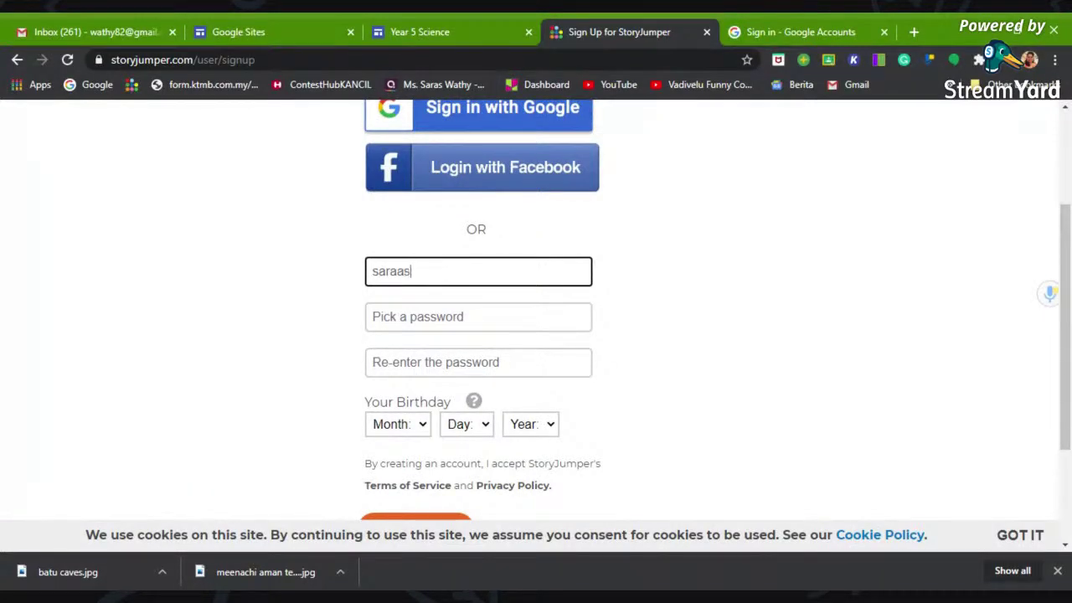
{"action": "key", "text": "Tab"}
Step: Fill in the birth month, day and year fields
{"action": "scroll", "coordinate": [712, 310], "scroll_direction": "down", "scroll_amount": 2}
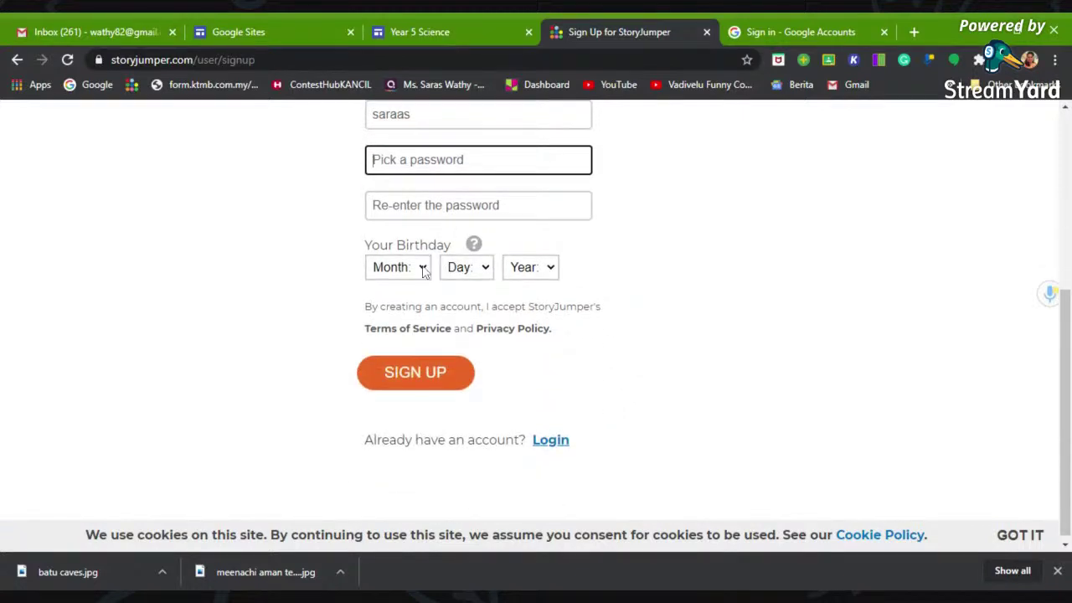
{"action": "left_click", "coordinate": [423, 269]}
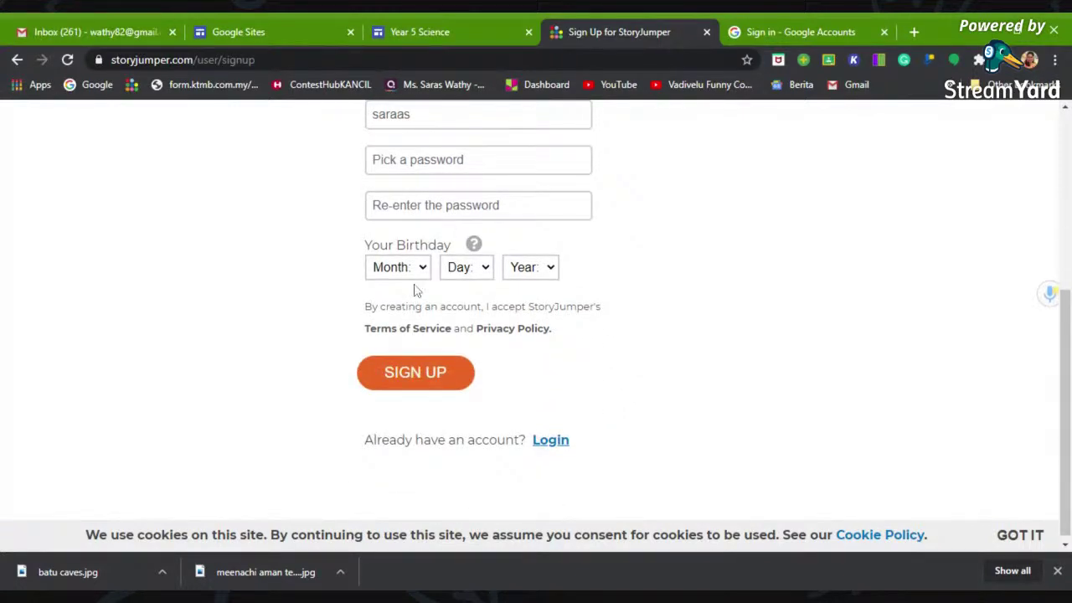
{"action": "left_click", "coordinate": [394, 370]}
{"action": "left_click", "coordinate": [489, 275]}
{"action": "key", "text": "9"}
{"action": "type", "text": "1975"}
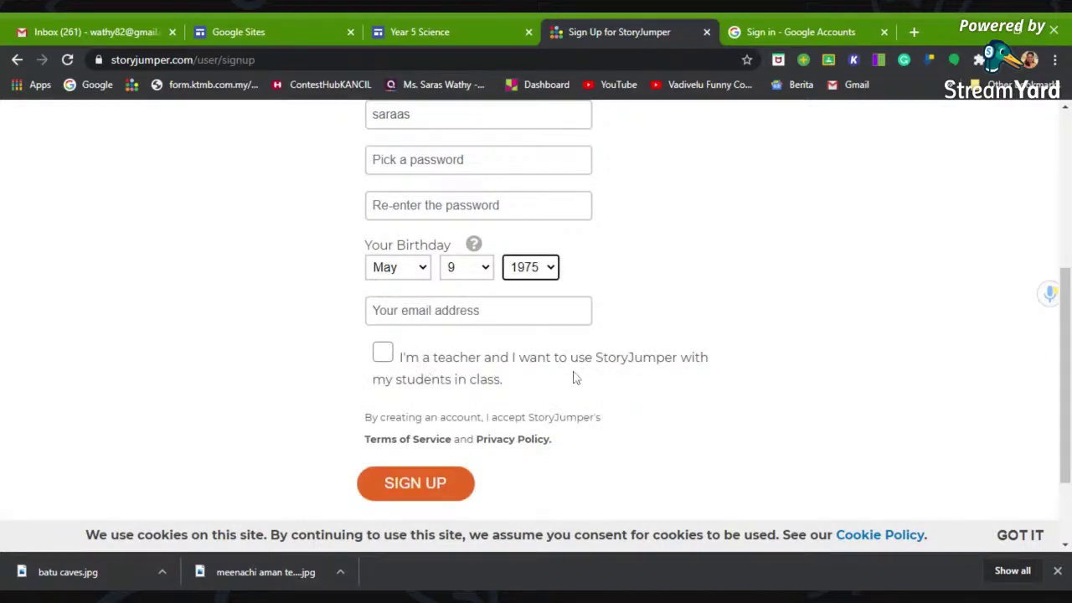
Step: Tick 'I'm a teacher' and submit the sign-up form
{"action": "left_click", "coordinate": [383, 355]}
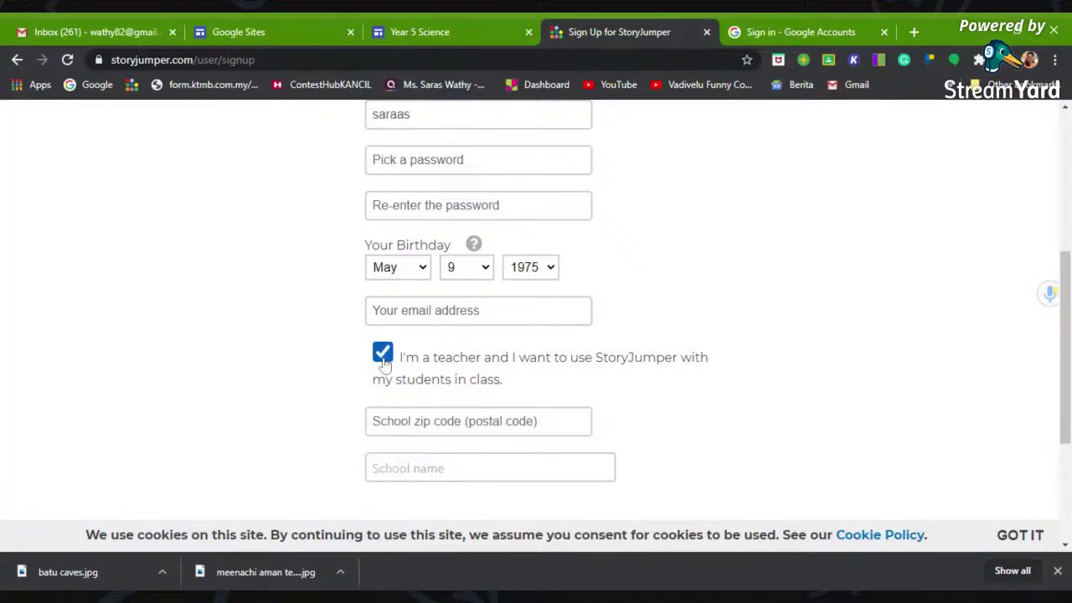
{"action": "scroll", "coordinate": [423, 371], "scroll_direction": "down", "scroll_amount": 1}
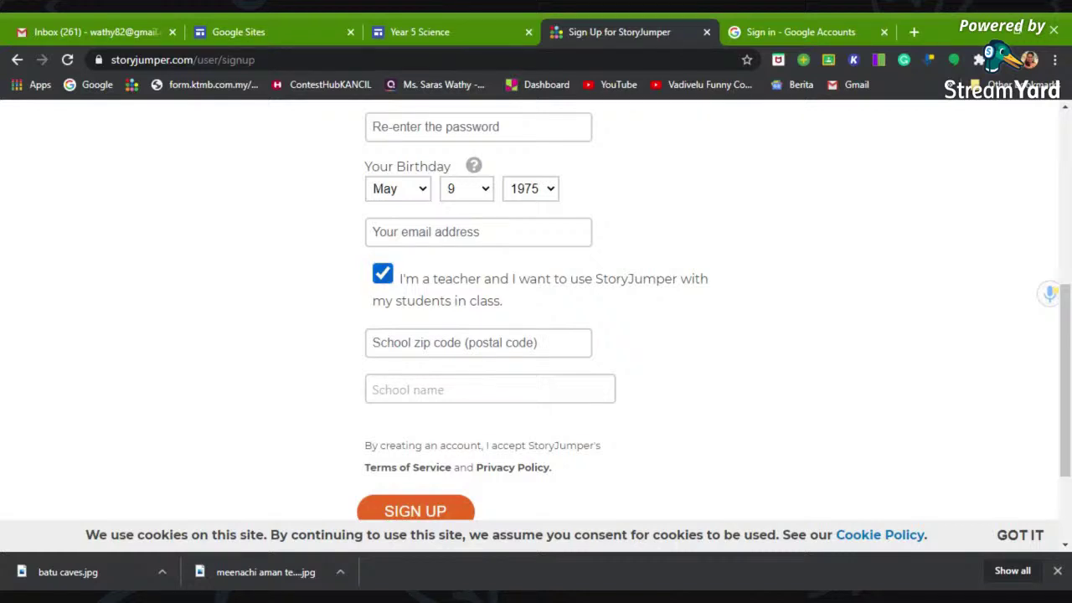
{"action": "left_click", "coordinate": [385, 280]}
{"action": "left_click", "coordinate": [387, 283]}
{"action": "scroll", "coordinate": [438, 447], "scroll_direction": "down", "scroll_amount": 3}
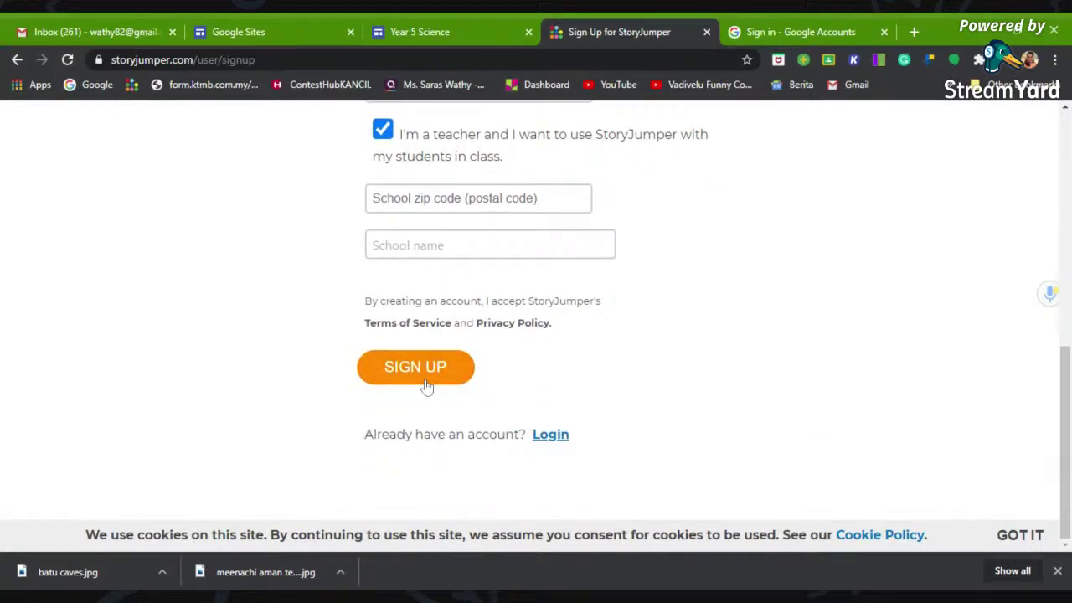
{"action": "left_click", "coordinate": [426, 385]}
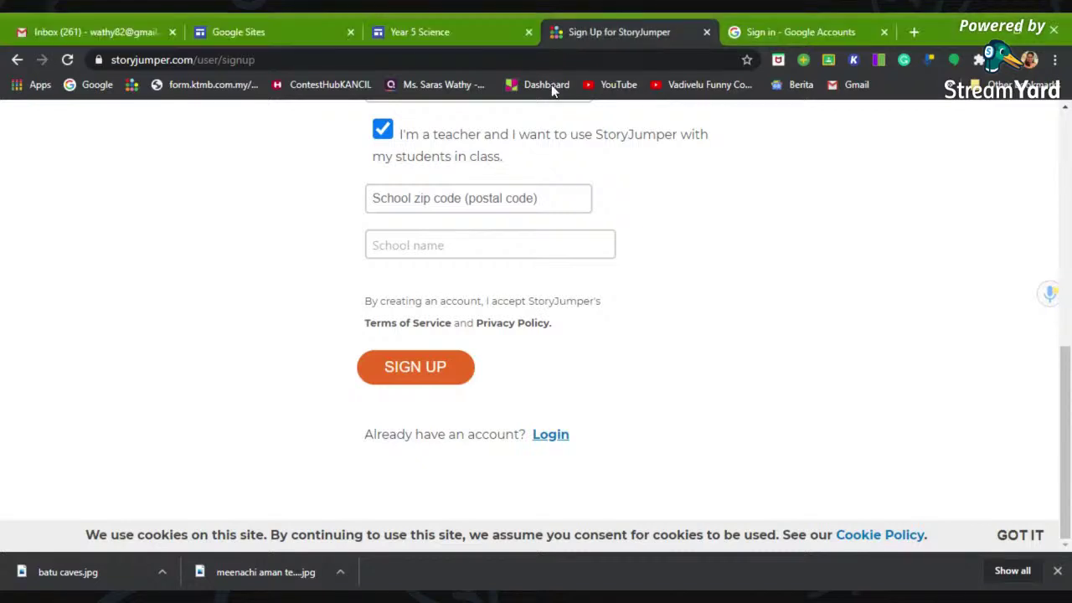
Step: Select the sign-up page's web address, then scroll back to the top of the form
{"action": "left_click", "coordinate": [251, 60]}
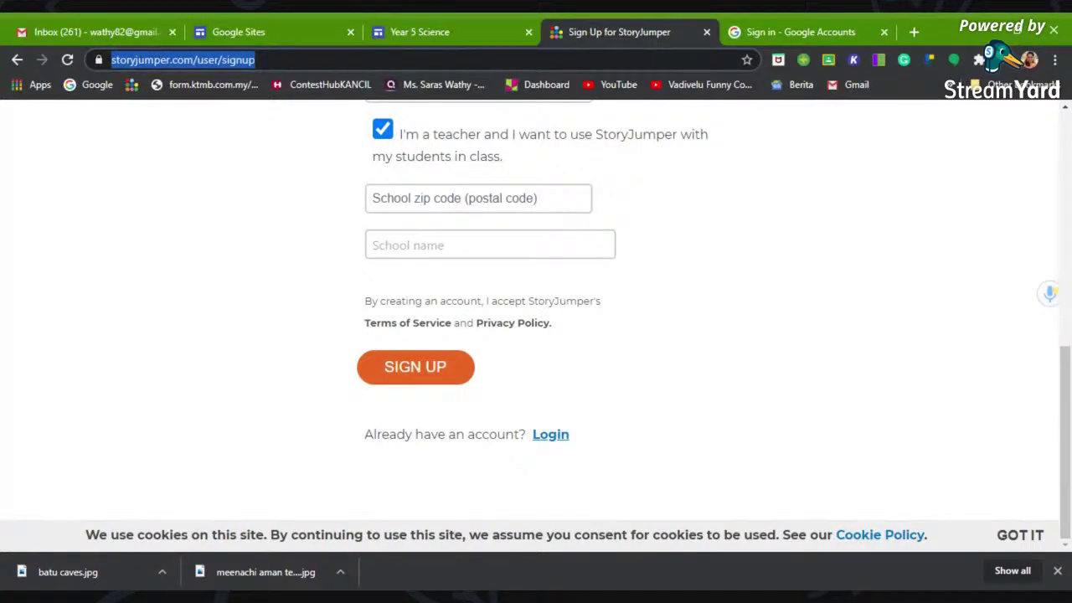
{"action": "left_click", "coordinate": [832, 369]}
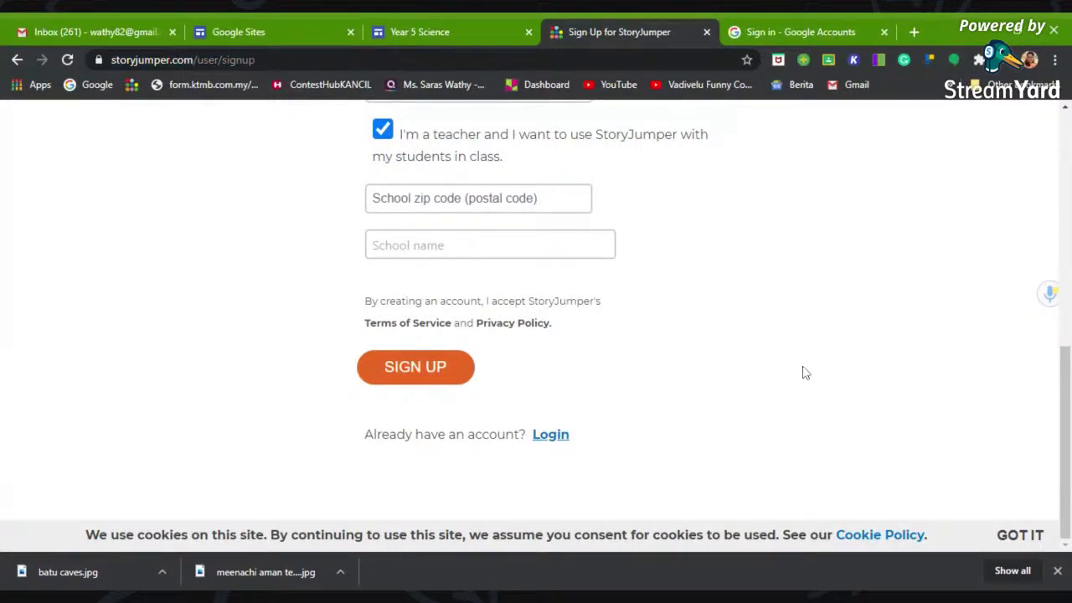
{"action": "scroll", "coordinate": [803, 373], "scroll_direction": "up", "scroll_amount": 2}
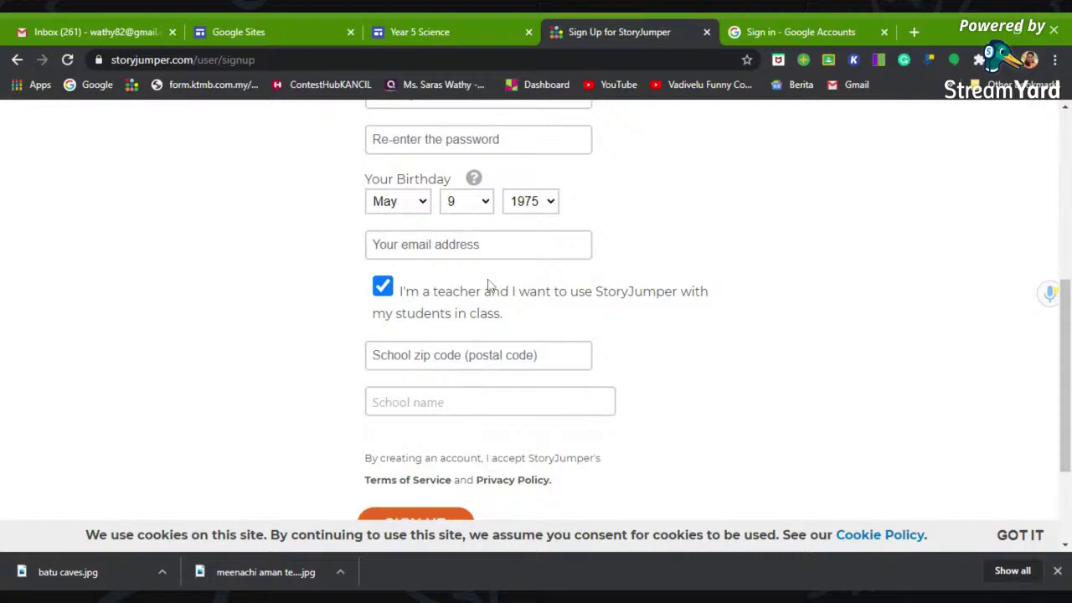
{"action": "scroll", "coordinate": [696, 340], "scroll_direction": "up", "scroll_amount": 1}
{"action": "scroll", "coordinate": [696, 340], "scroll_direction": "up", "scroll_amount": 3}
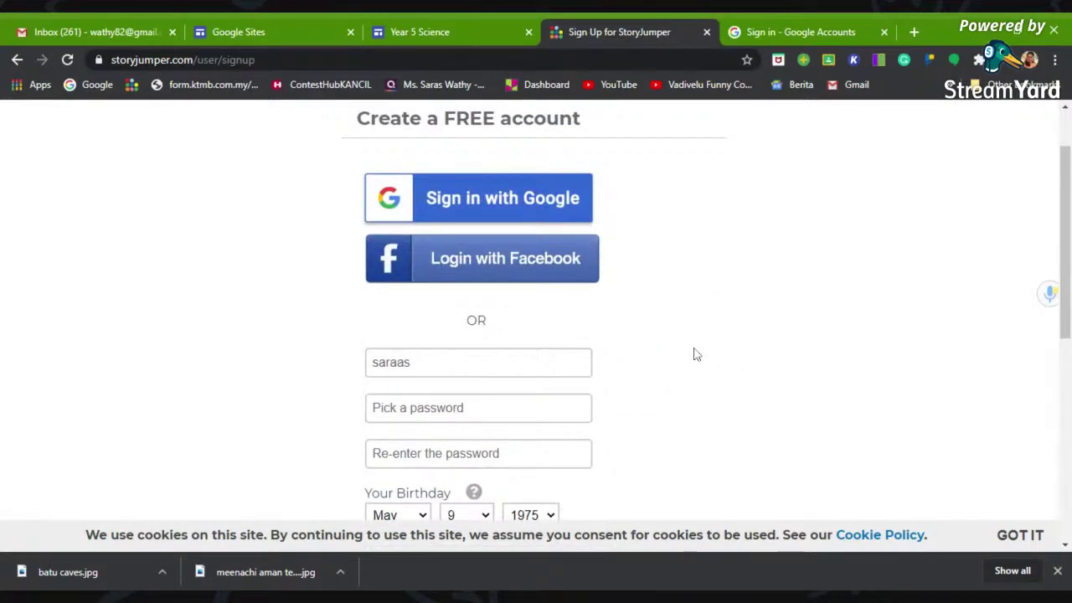
{"action": "scroll", "coordinate": [694, 355], "scroll_direction": "up", "scroll_amount": 1}
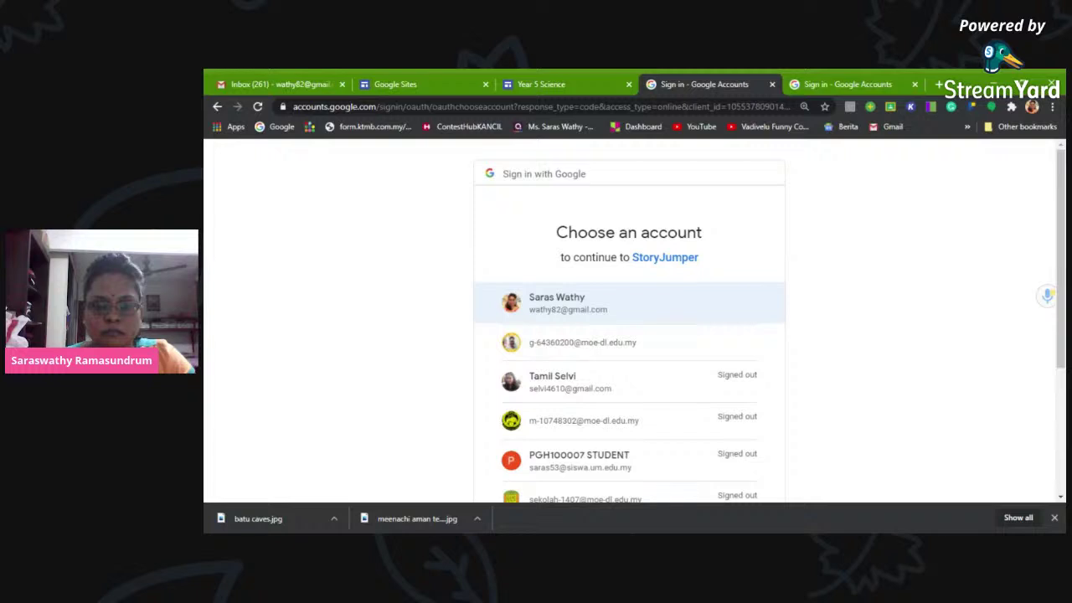
Step: Continue with the chosen Google account and agree to log into the existing account
{"action": "left_click", "coordinate": [559, 309]}
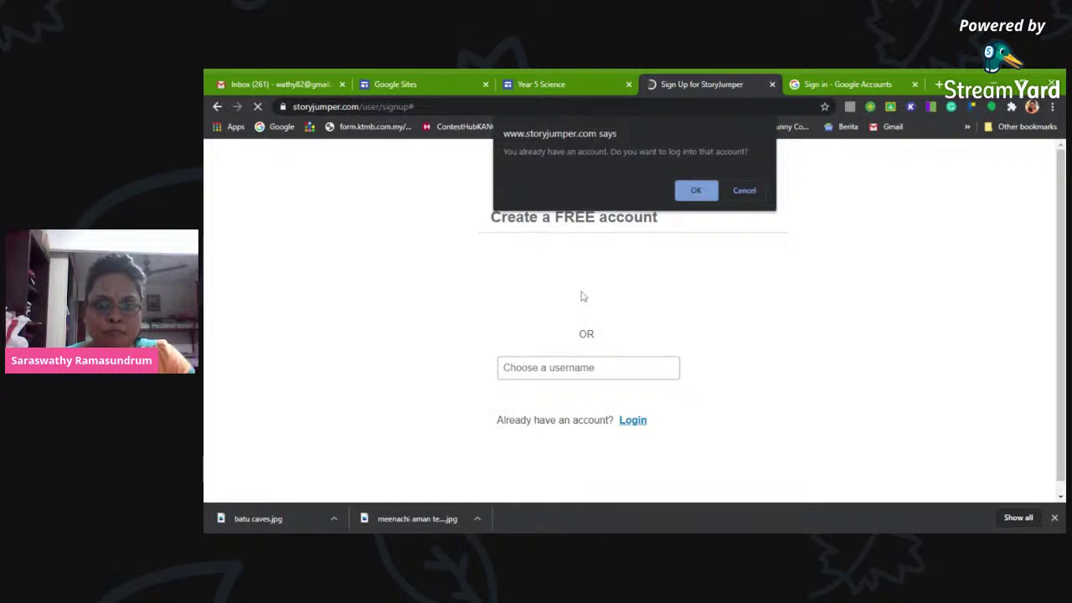
{"action": "left_click", "coordinate": [695, 191]}
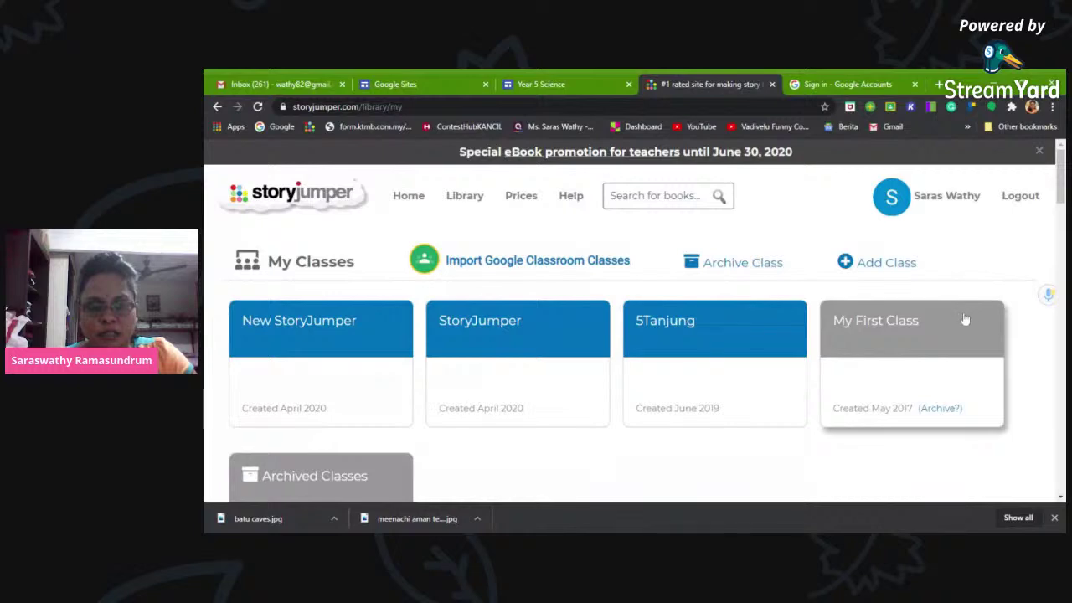
{"action": "left_click", "coordinate": [409, 195]}
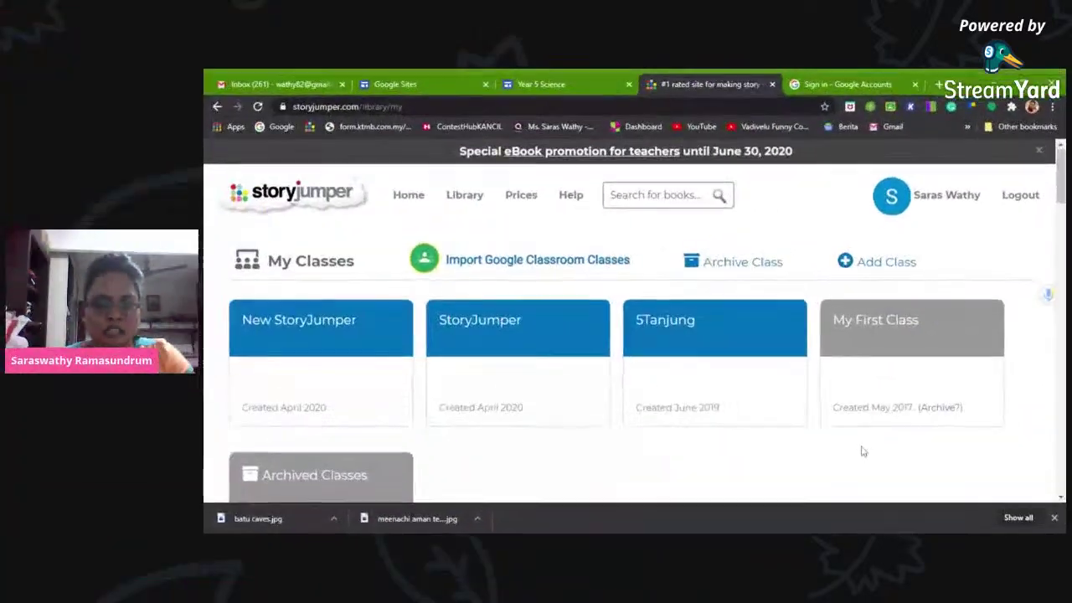
{"action": "scroll", "coordinate": [944, 347], "scroll_direction": "down", "scroll_amount": 10}
{"action": "scroll", "coordinate": [516, 423], "scroll_direction": "down", "scroll_amount": 5}
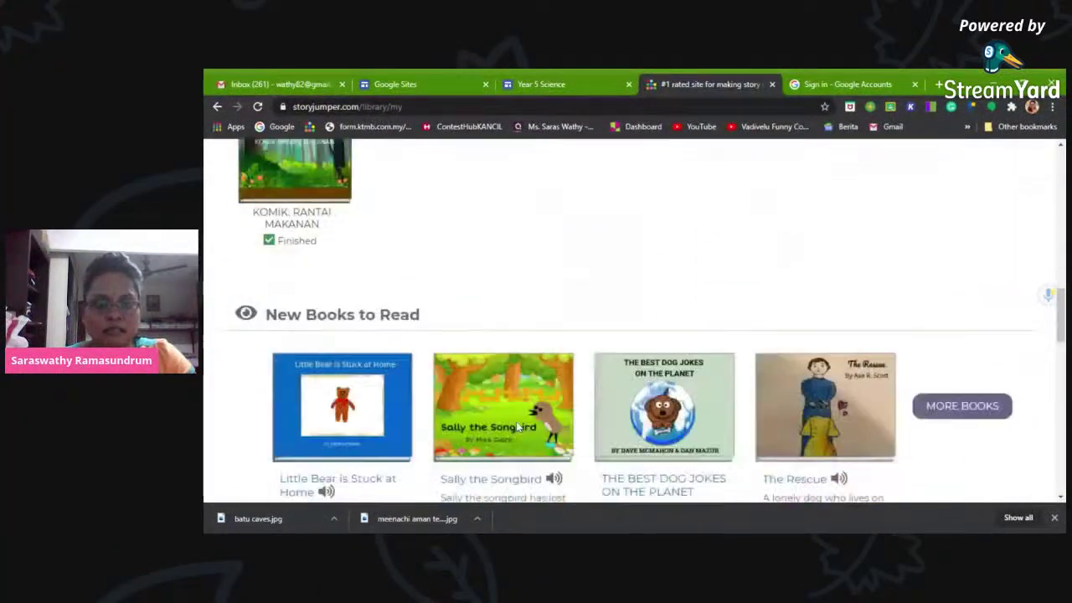
{"action": "scroll", "coordinate": [734, 386], "scroll_direction": "up", "scroll_amount": 5}
{"action": "scroll", "coordinate": [734, 385], "scroll_direction": "up", "scroll_amount": 5}
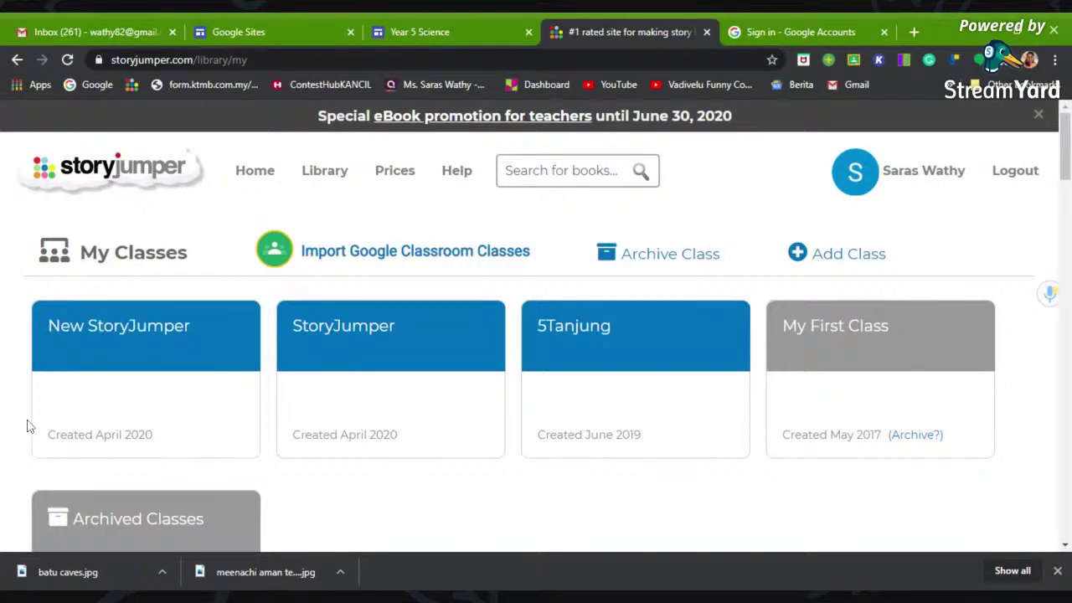
{"action": "scroll", "coordinate": [237, 404], "scroll_direction": "down", "scroll_amount": 2}
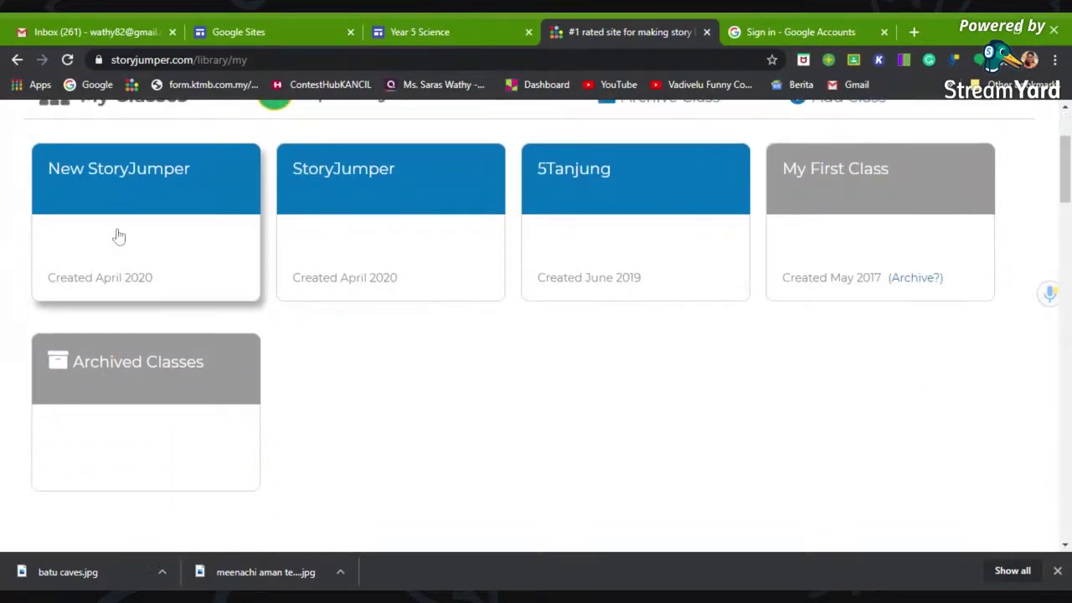
{"action": "scroll", "coordinate": [347, 232], "scroll_direction": "up", "scroll_amount": 2}
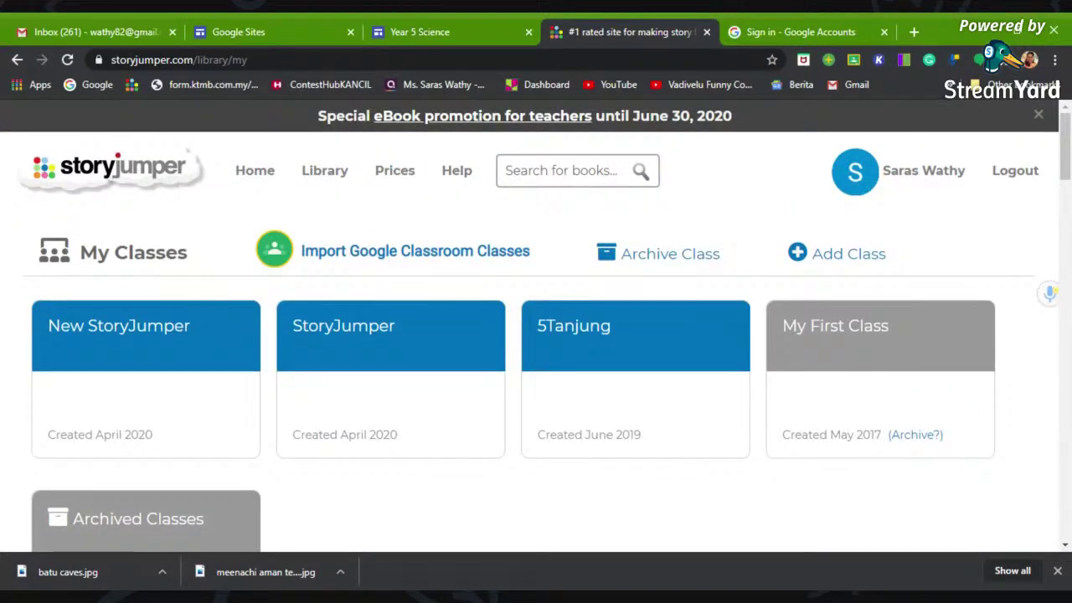
{"action": "left_click", "coordinate": [360, 256]}
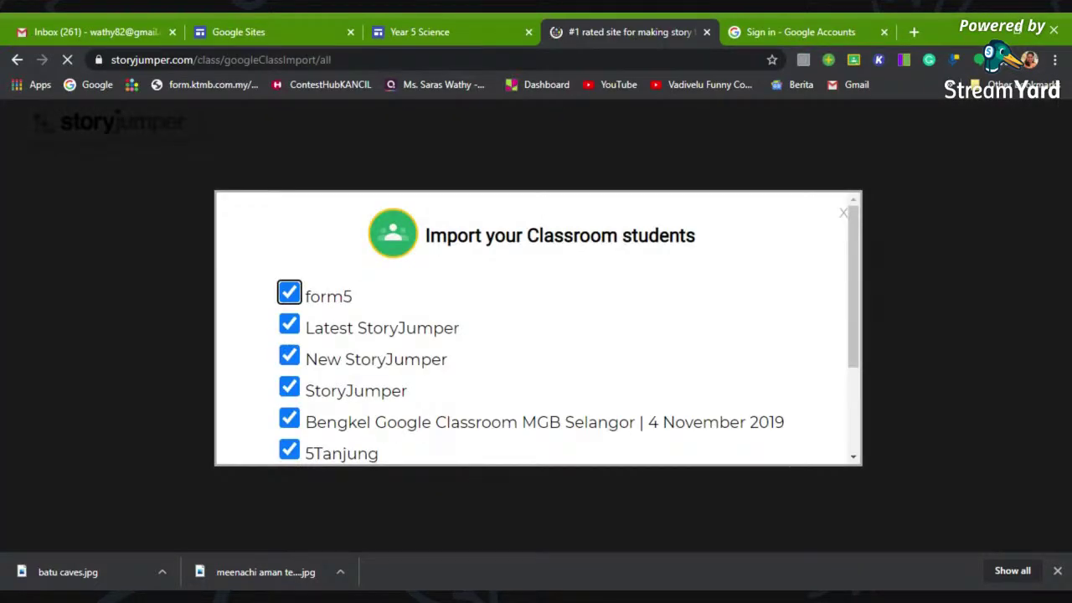
Step: Scroll the Google Classroom import list and close it without importing any classes
{"action": "scroll", "coordinate": [394, 427], "scroll_direction": "down", "scroll_amount": 2}
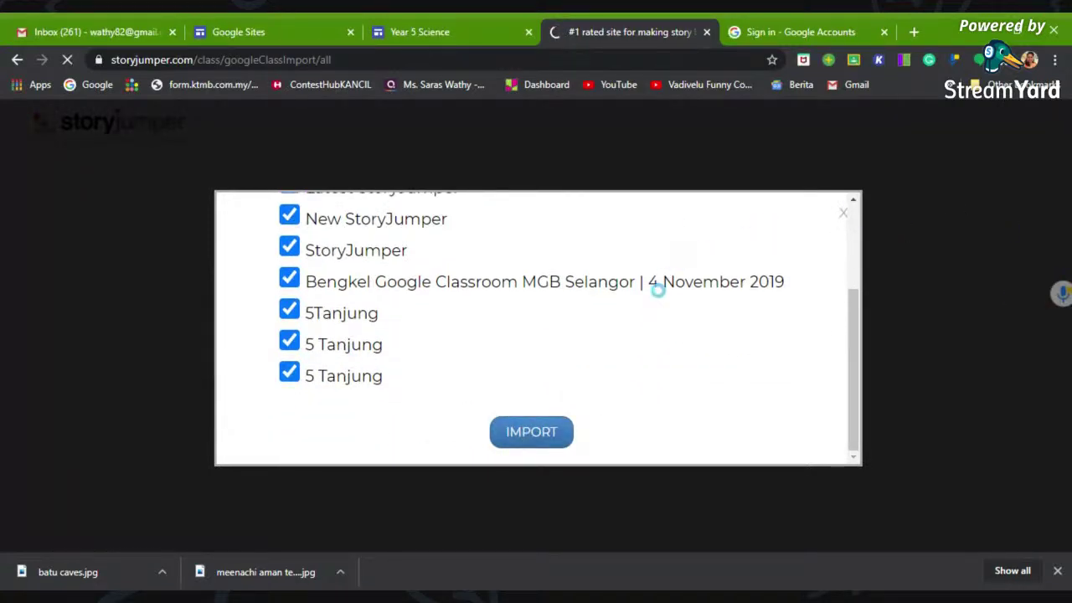
{"action": "left_click", "coordinate": [843, 224]}
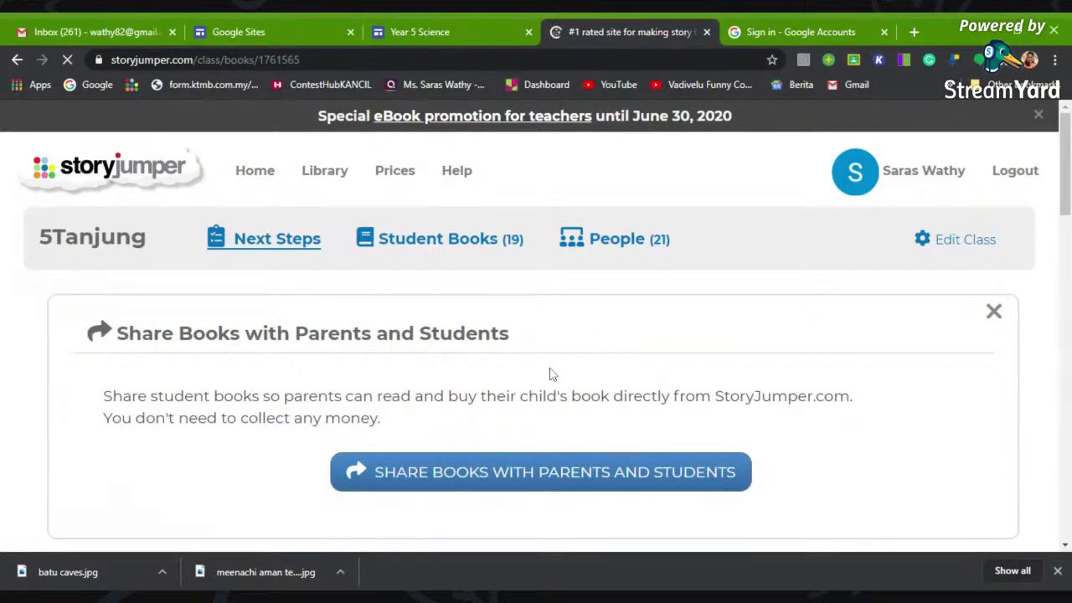
Step: Show the 5Tanjung Student Books tab, scroll the list and open 'Adam Dan Kitaran Air Semulajadi'
{"action": "scroll", "coordinate": [552, 373], "scroll_direction": "down", "scroll_amount": 1}
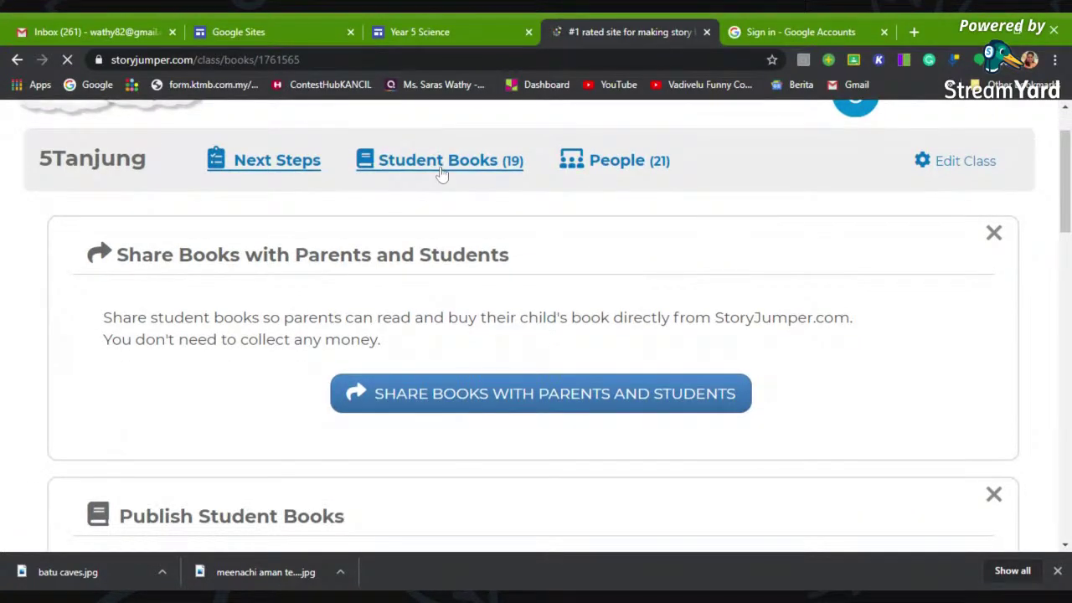
{"action": "left_click", "coordinate": [441, 172]}
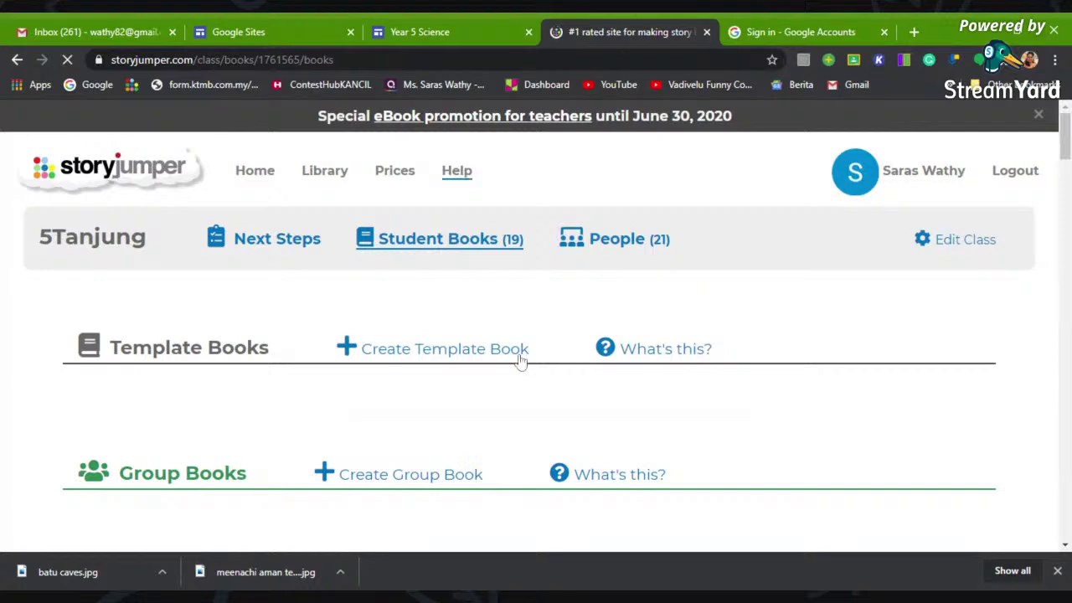
{"action": "scroll", "coordinate": [519, 360], "scroll_direction": "down", "scroll_amount": 8}
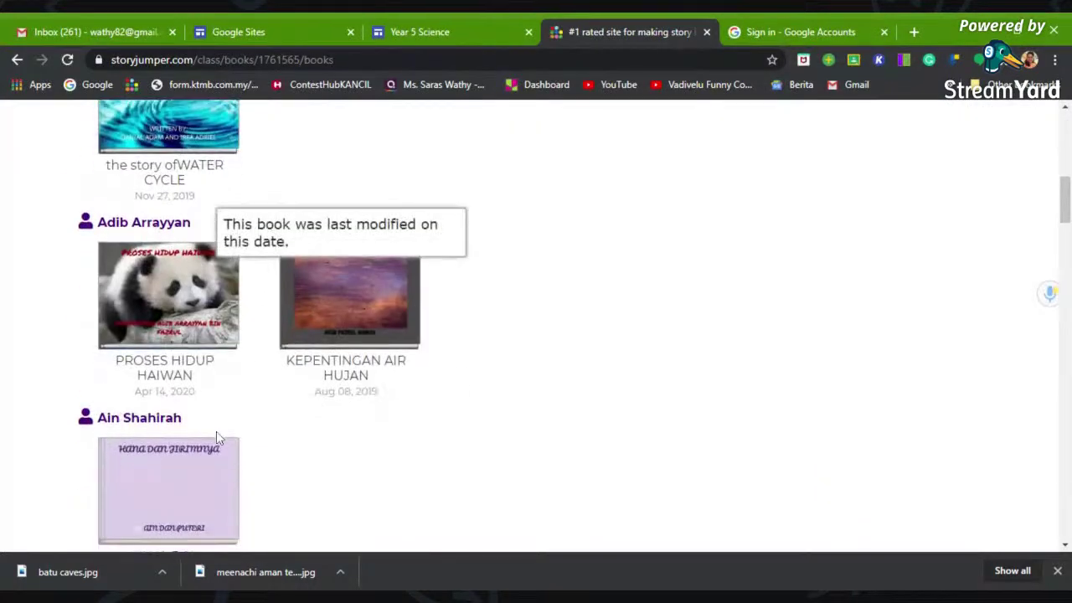
{"action": "scroll", "coordinate": [218, 437], "scroll_direction": "down", "scroll_amount": 12}
{"action": "scroll", "coordinate": [218, 438], "scroll_direction": "down", "scroll_amount": 8}
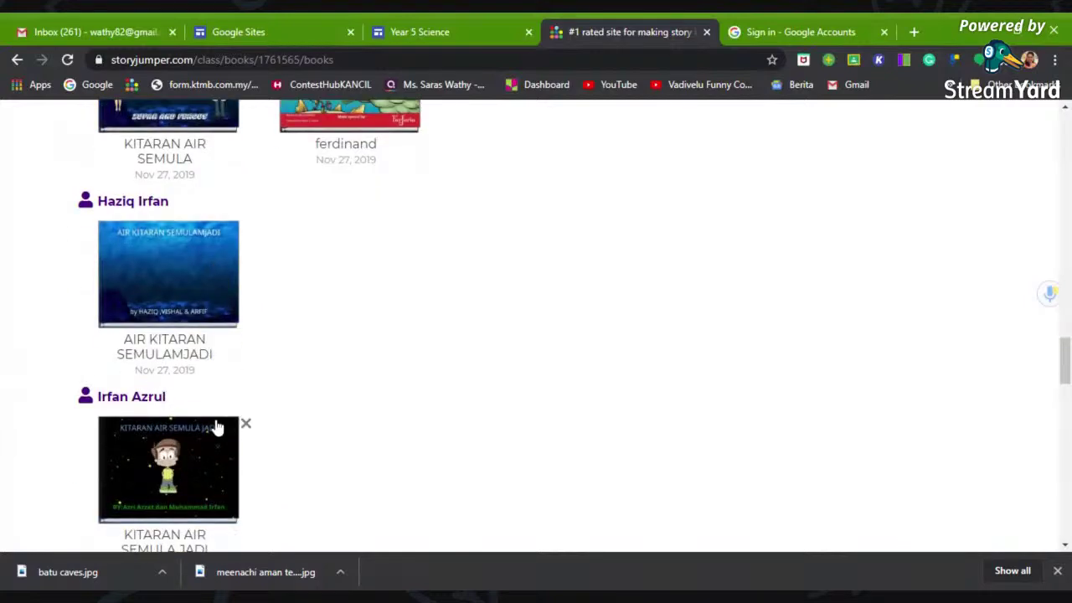
{"action": "scroll", "coordinate": [179, 323], "scroll_direction": "down", "scroll_amount": 3}
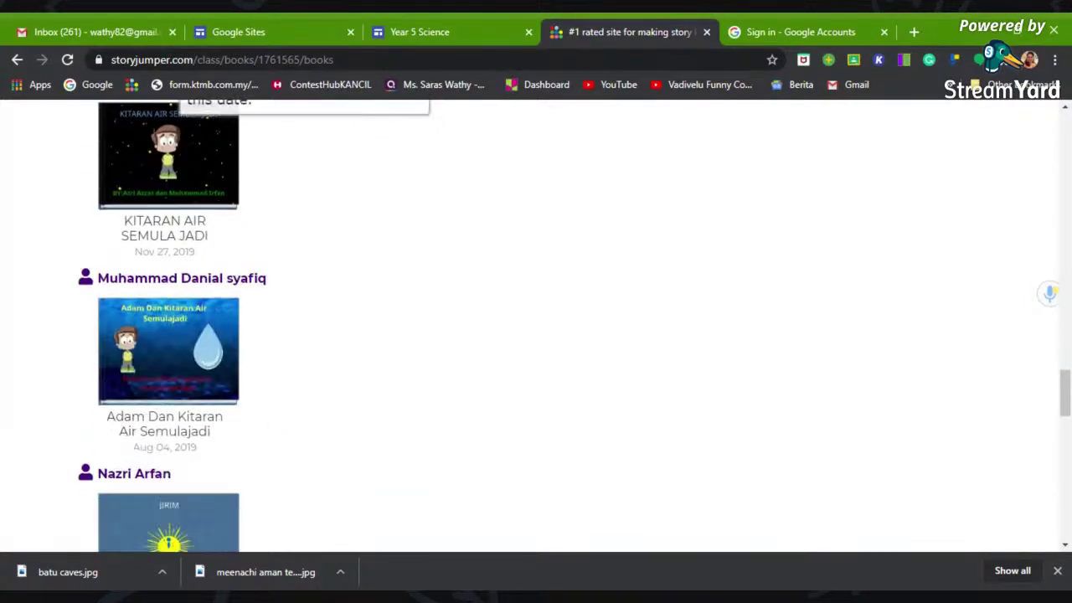
{"action": "left_click", "coordinate": [173, 351]}
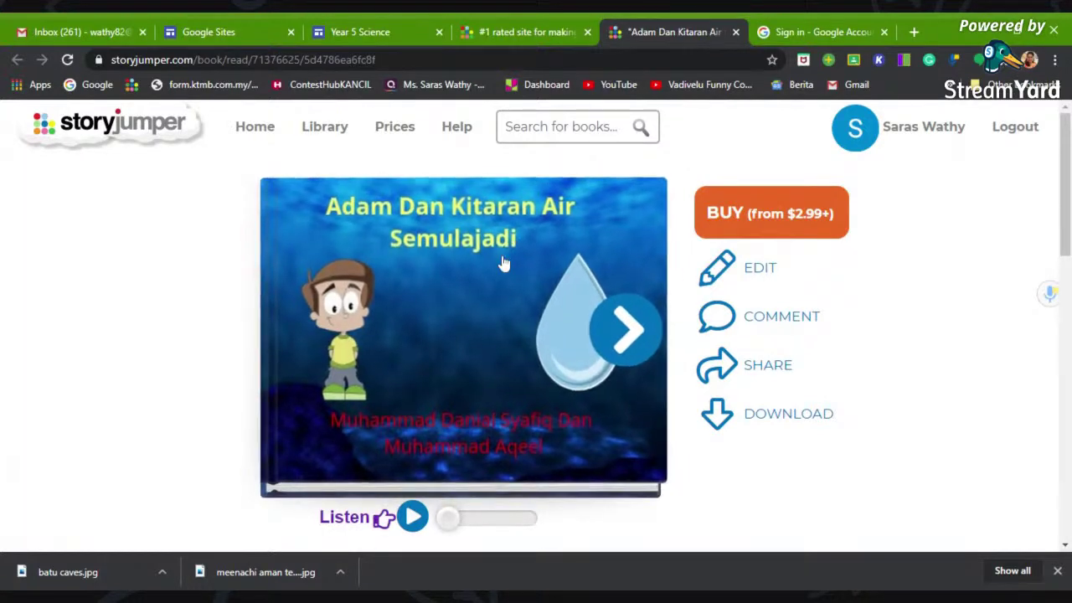
Step: Start the book's narration, flip forward to the water cycle spread, then back two spreads
{"action": "left_click", "coordinate": [412, 519]}
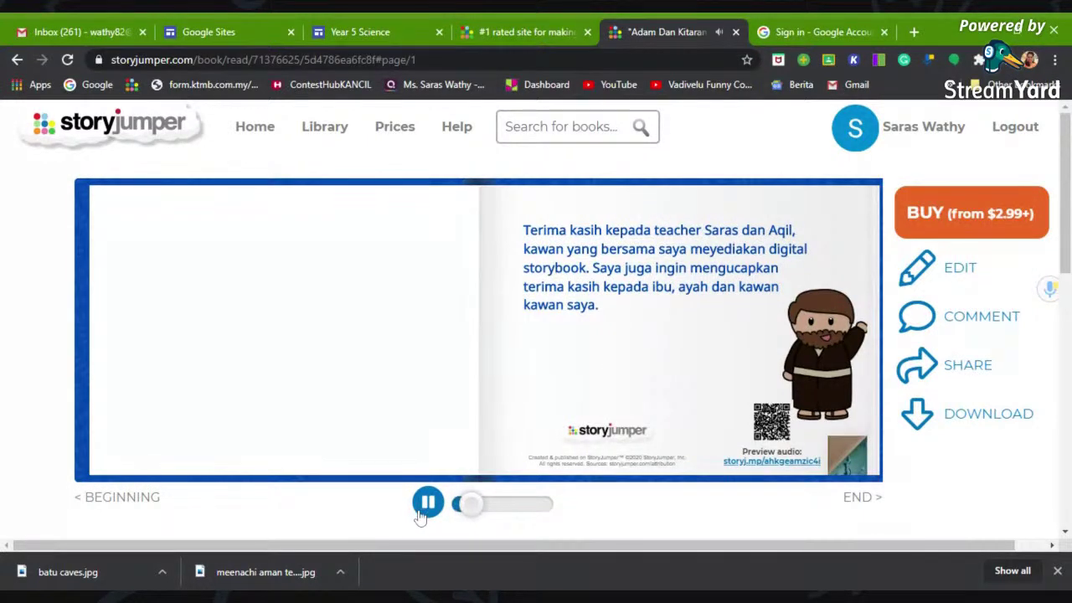
{"action": "left_click", "coordinate": [848, 465]}
{"action": "left_click", "coordinate": [847, 465]}
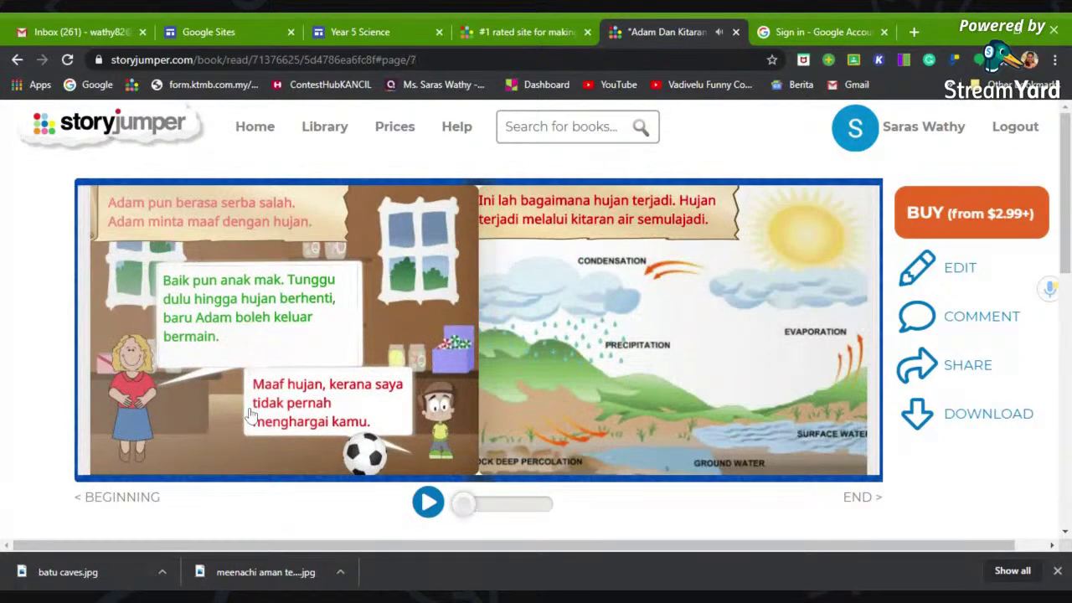
{"action": "left_click", "coordinate": [249, 415]}
{"action": "left_click", "coordinate": [233, 419]}
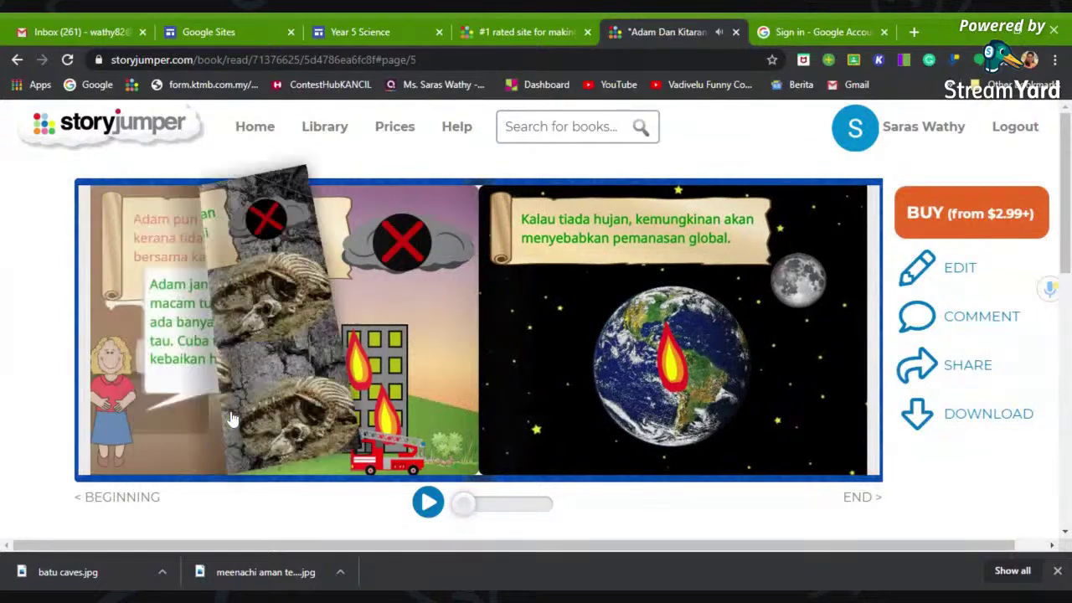
Step: Play and pause this spread's narration, then return to the class's student books list
{"action": "left_click", "coordinate": [424, 514]}
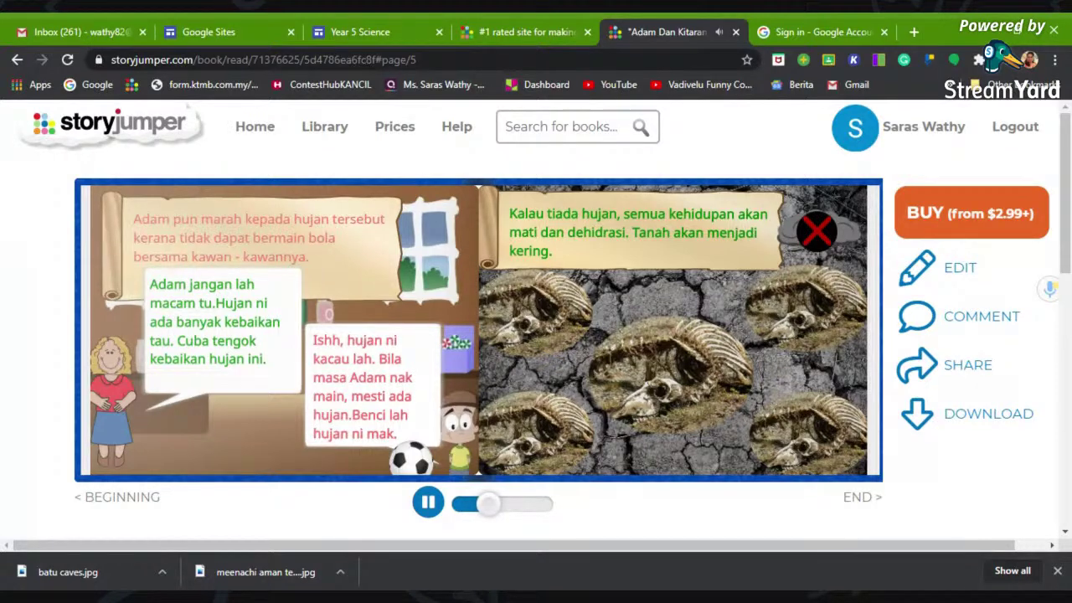
{"action": "left_click", "coordinate": [428, 502]}
{"action": "left_click", "coordinate": [539, 31]}
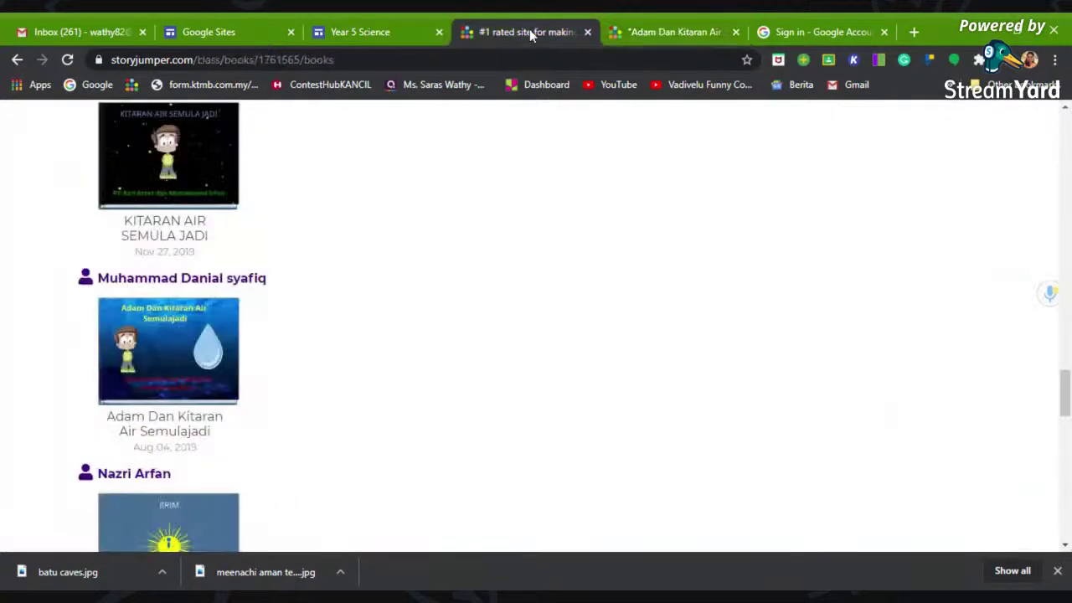
Step: Scroll the Individual Books list and open the village-cover 'KITARAN AIR SEMULA JADI' book
{"action": "scroll", "coordinate": [176, 410], "scroll_direction": "up", "scroll_amount": 8}
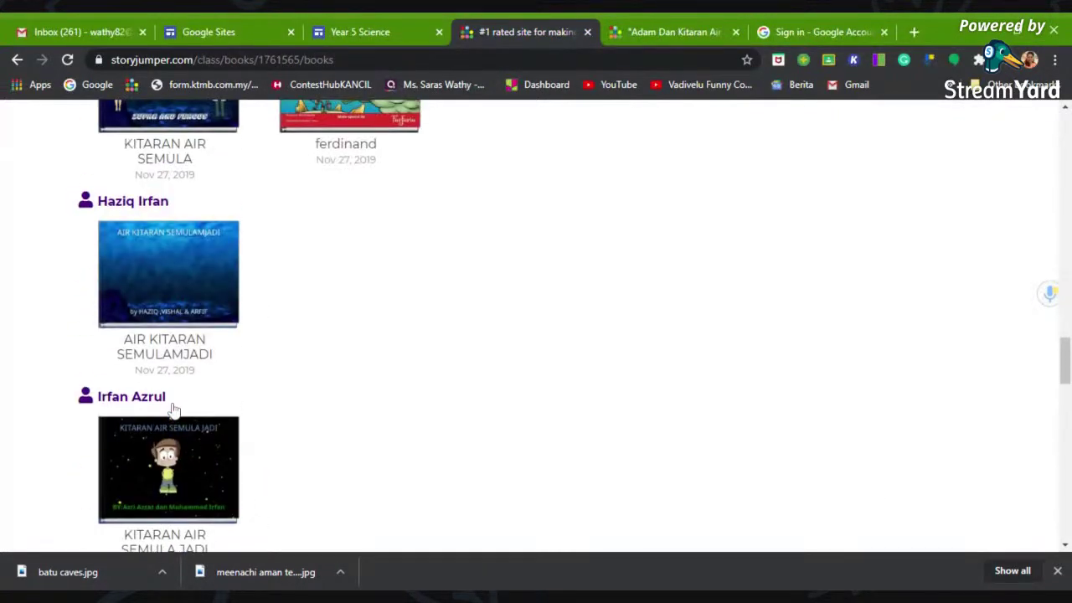
{"action": "scroll", "coordinate": [242, 343], "scroll_direction": "up", "scroll_amount": 5}
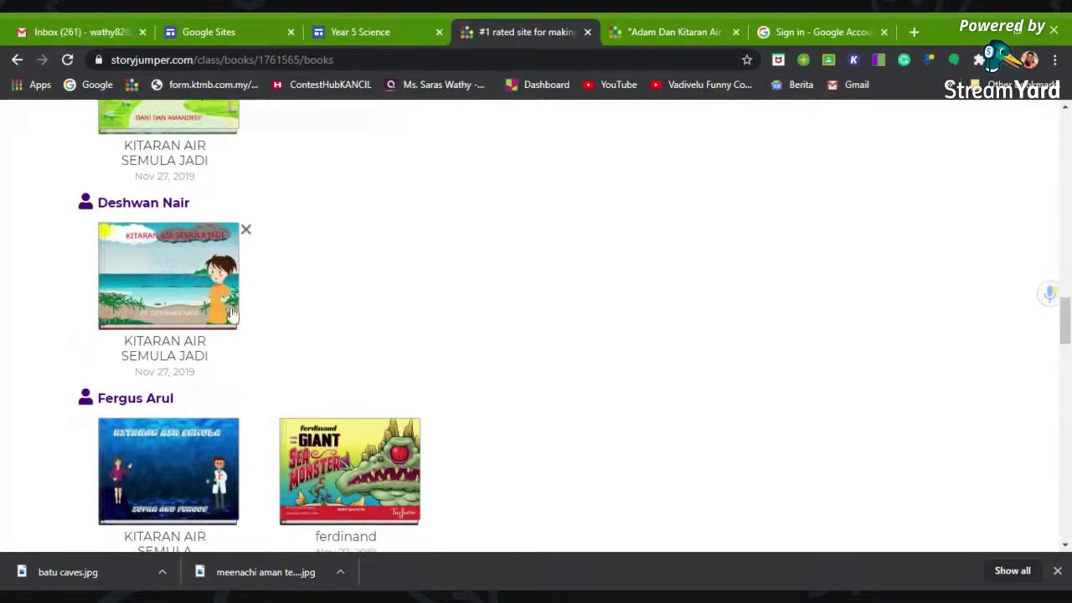
{"action": "scroll", "coordinate": [310, 373], "scroll_direction": "down", "scroll_amount": 1}
{"action": "scroll", "coordinate": [297, 364], "scroll_direction": "up", "scroll_amount": 3}
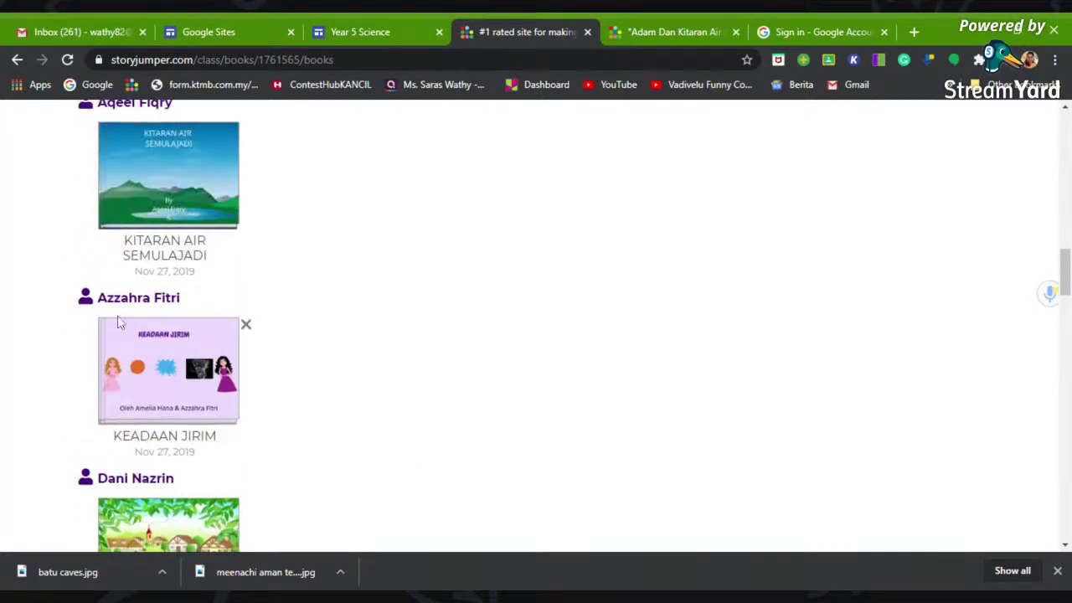
{"action": "scroll", "coordinate": [192, 222], "scroll_direction": "up", "scroll_amount": 6}
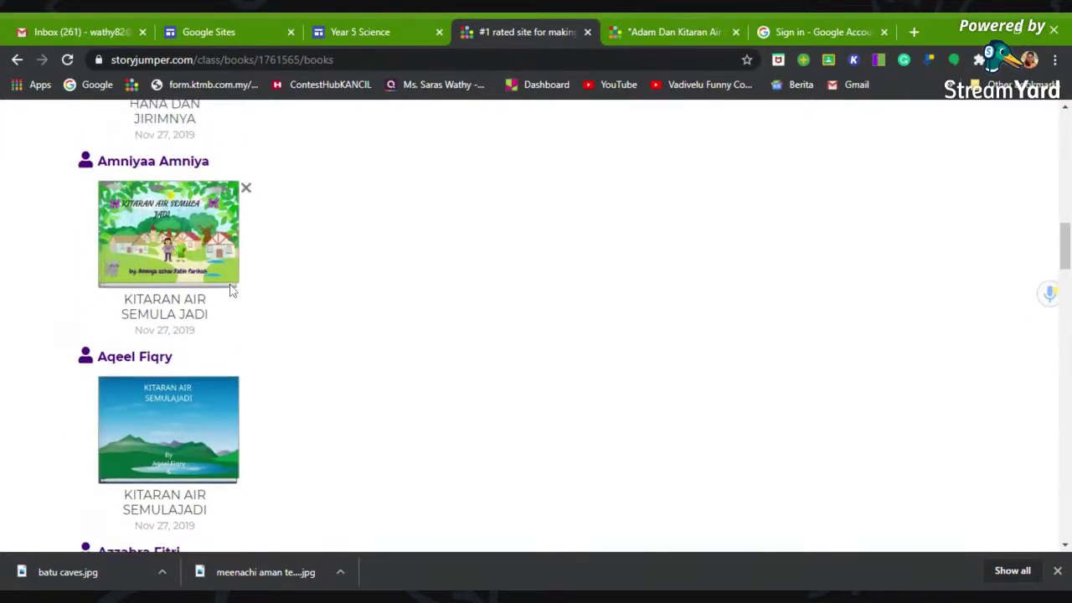
{"action": "scroll", "coordinate": [182, 325], "scroll_direction": "up", "scroll_amount": 3}
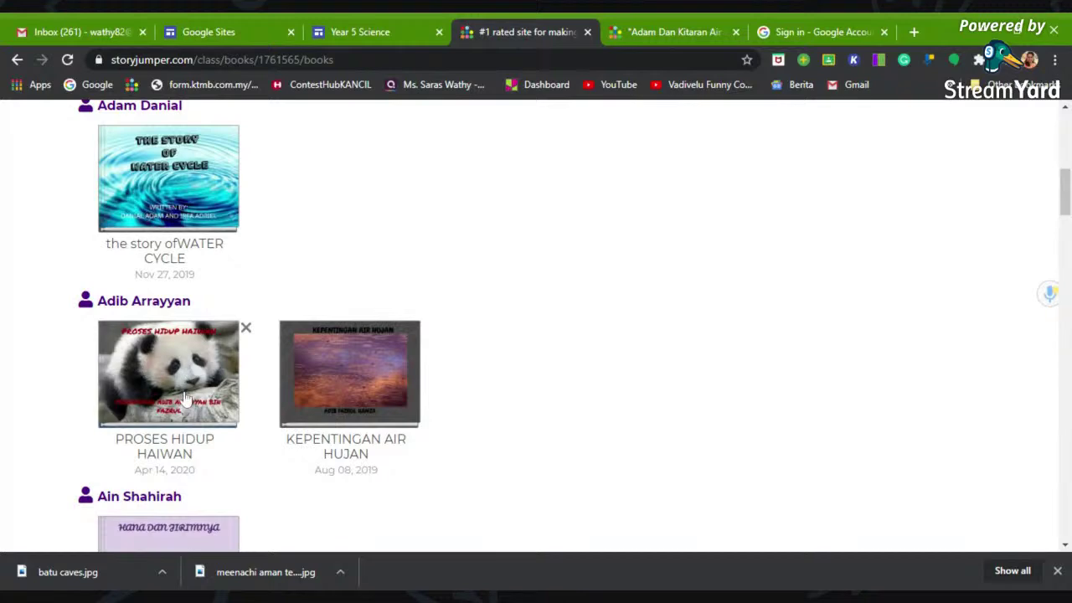
{"action": "scroll", "coordinate": [201, 352], "scroll_direction": "up", "scroll_amount": 3}
{"action": "scroll", "coordinate": [197, 373], "scroll_direction": "down", "scroll_amount": 8}
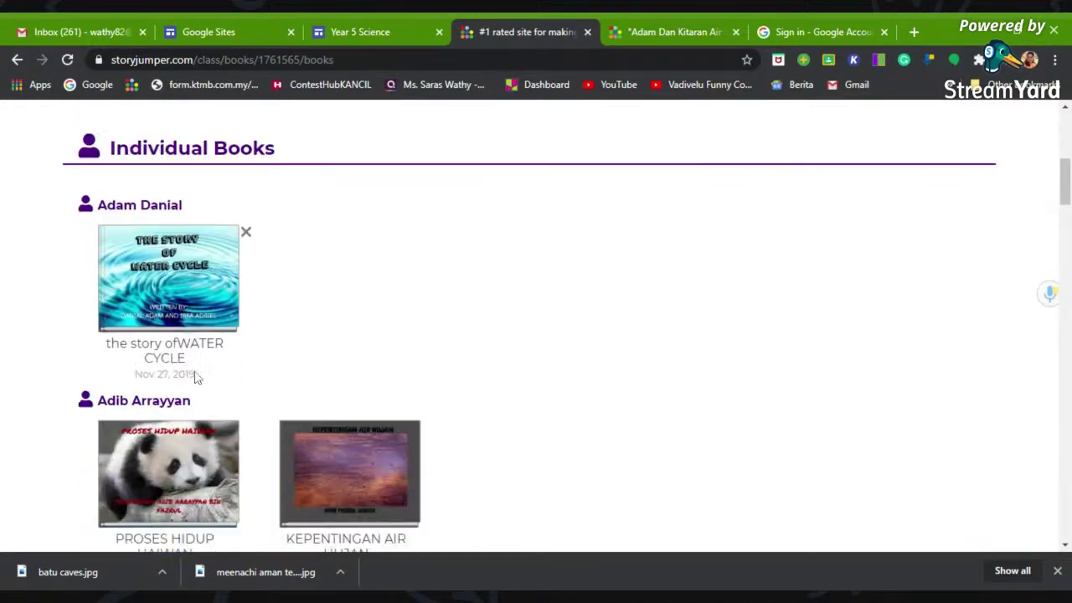
{"action": "scroll", "coordinate": [209, 450], "scroll_direction": "down", "scroll_amount": 3}
{"action": "scroll", "coordinate": [206, 335], "scroll_direction": "up", "scroll_amount": 2}
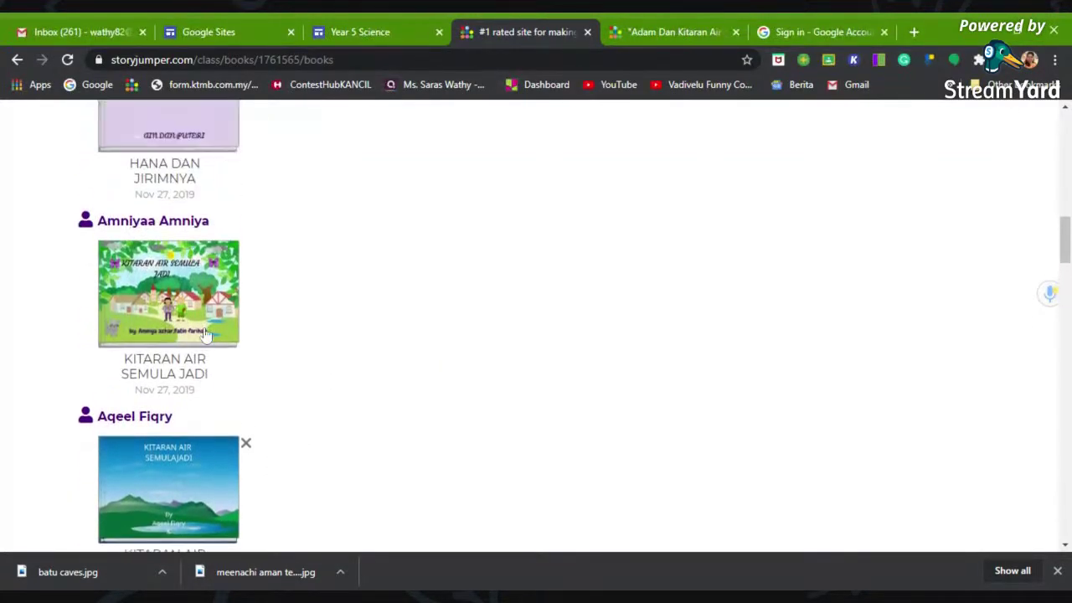
{"action": "left_click", "coordinate": [186, 302]}
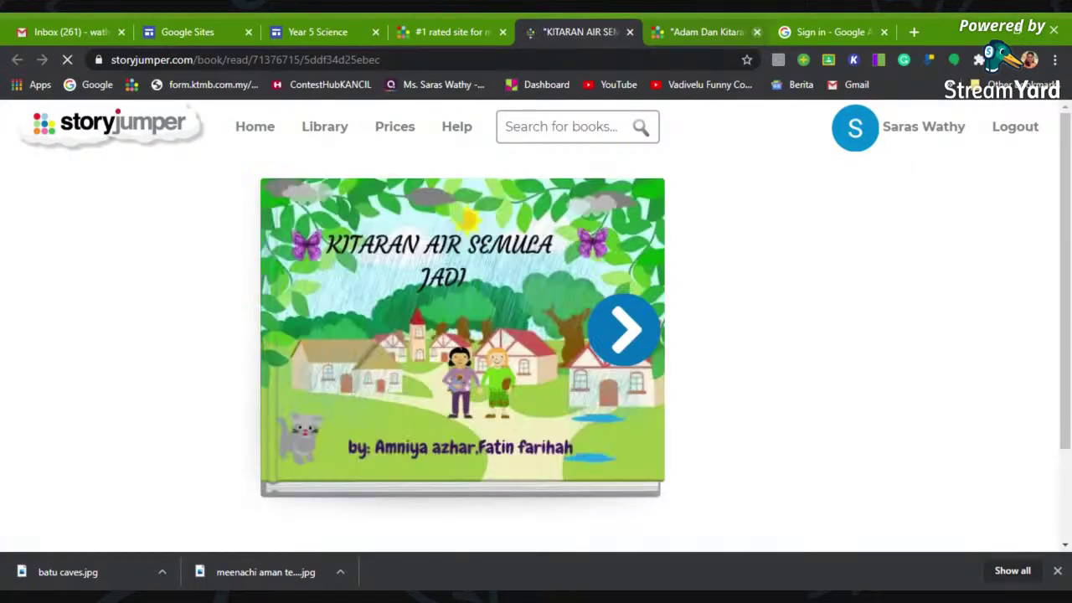
Step: Close the other book tab, then read the village-cover book to its water cycle spread with narration paused, and close it
{"action": "left_click", "coordinate": [758, 33]}
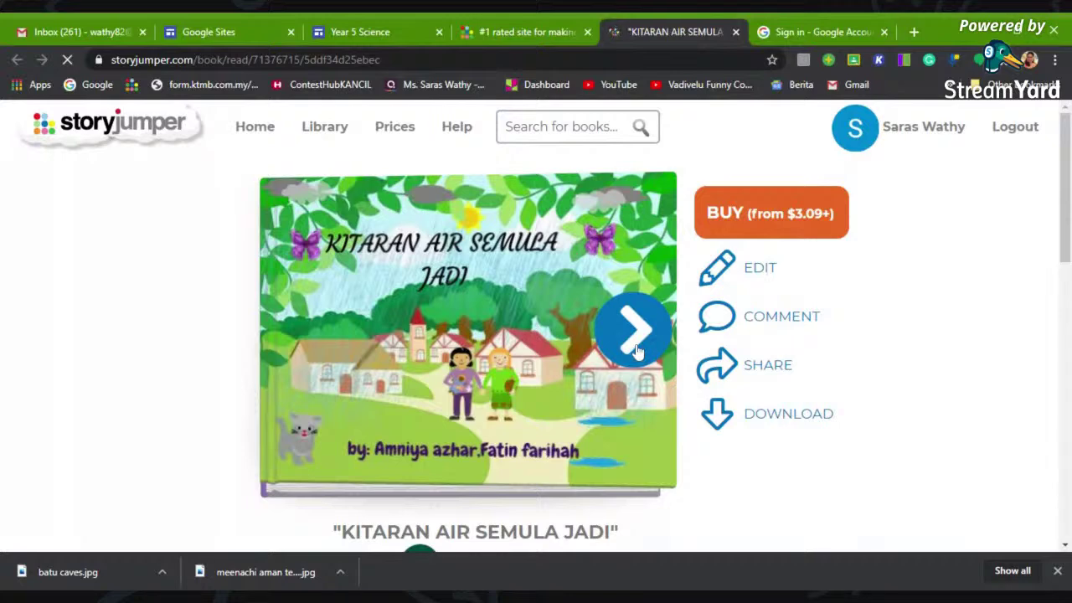
{"action": "left_click", "coordinate": [637, 352]}
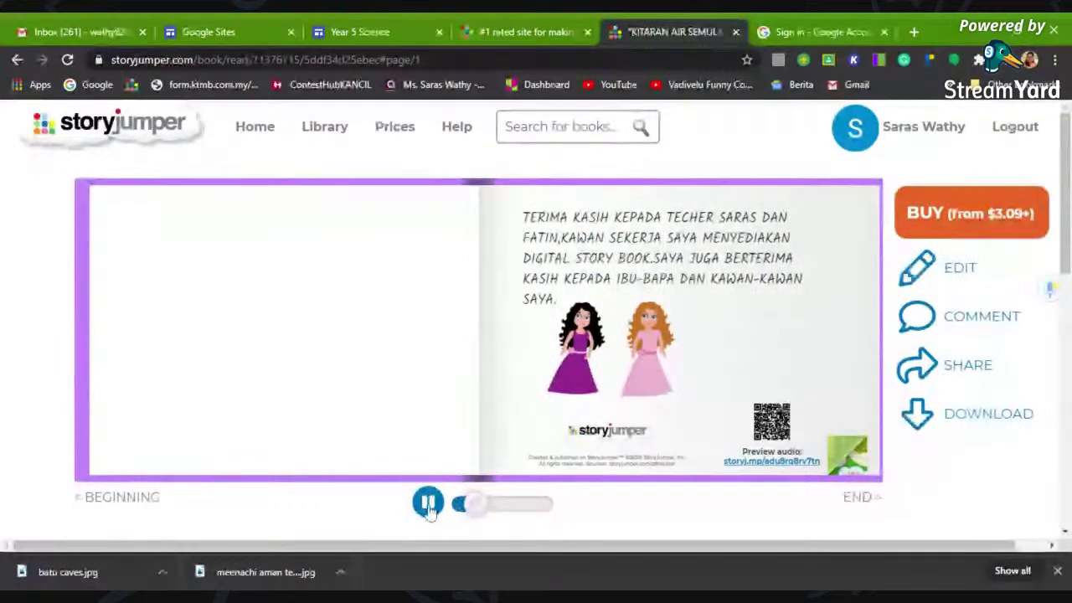
{"action": "left_click", "coordinate": [429, 503]}
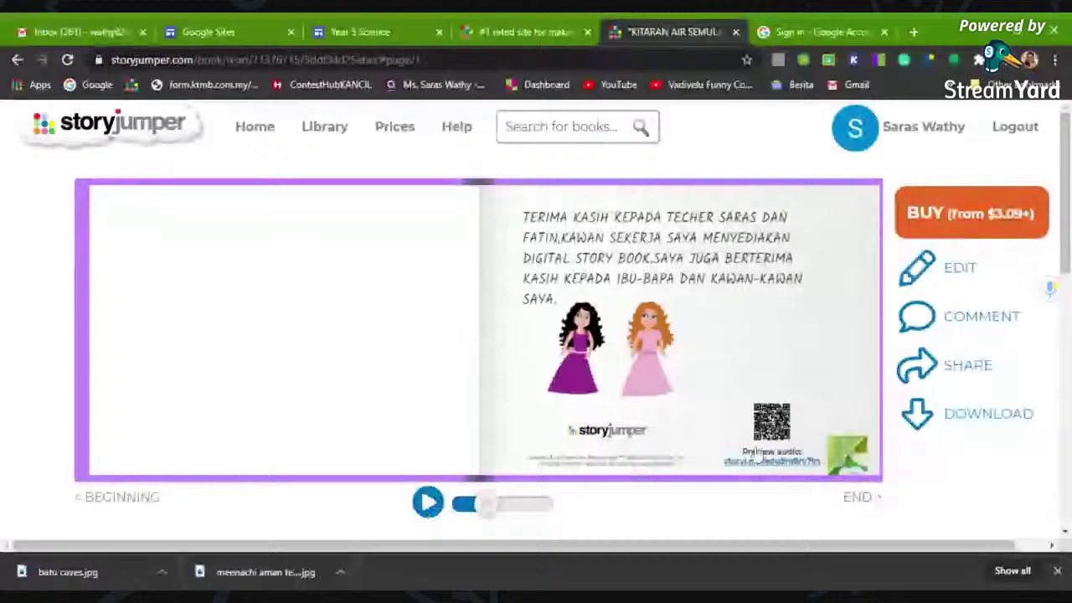
{"action": "left_click", "coordinate": [810, 452]}
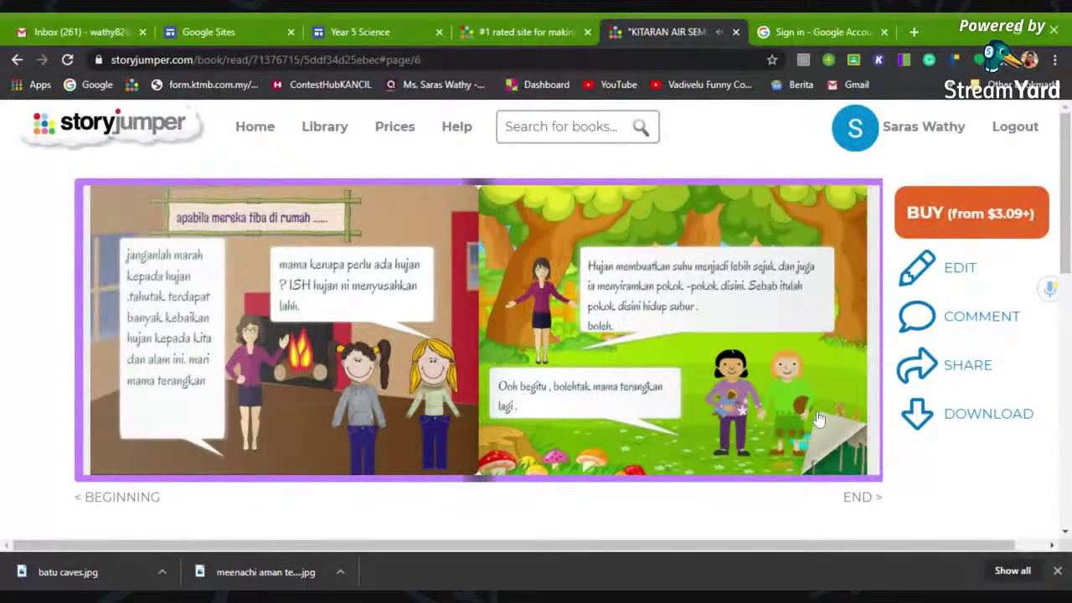
{"action": "left_click", "coordinate": [756, 416]}
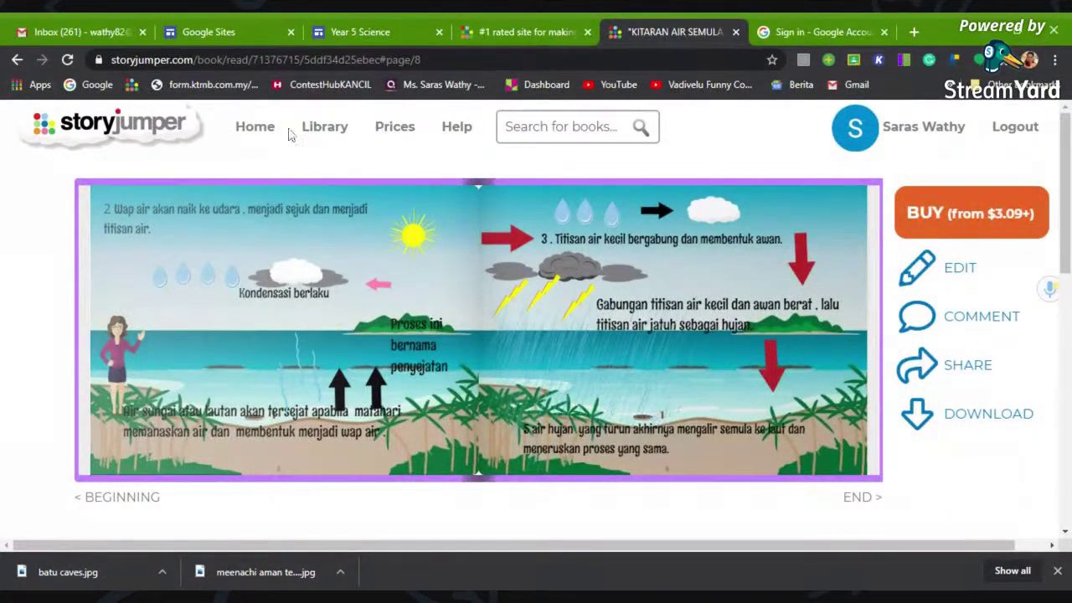
{"action": "left_click", "coordinate": [736, 32]}
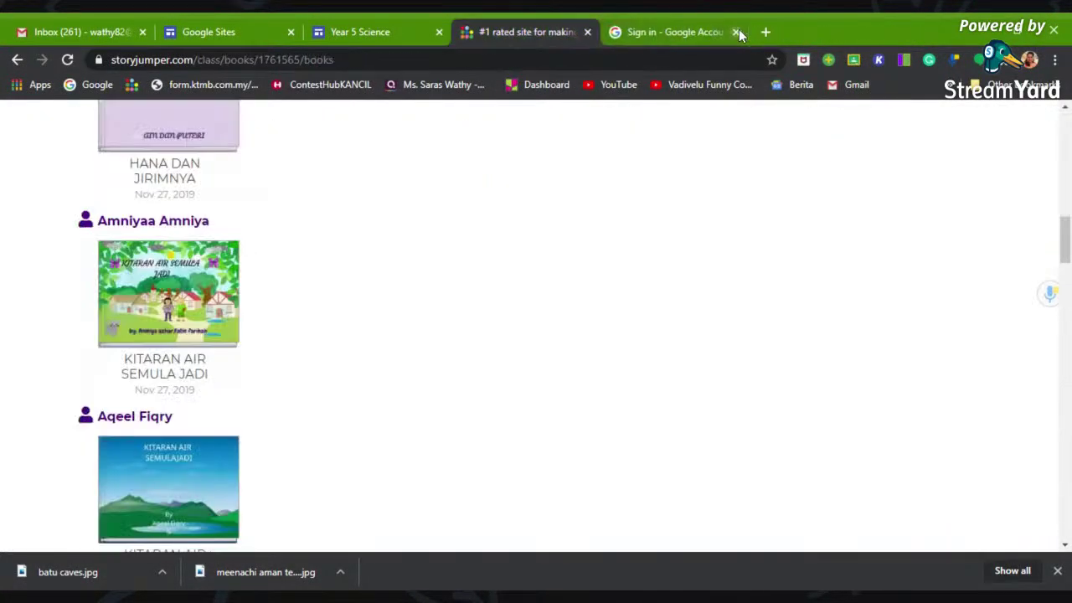
Step: Scroll back to the top and briefly switch to the Year 5 Science site editor before returning to StoryJumper
{"action": "scroll", "coordinate": [228, 486], "scroll_direction": "down", "scroll_amount": 5}
{"action": "scroll", "coordinate": [228, 486], "scroll_direction": "up", "scroll_amount": 10}
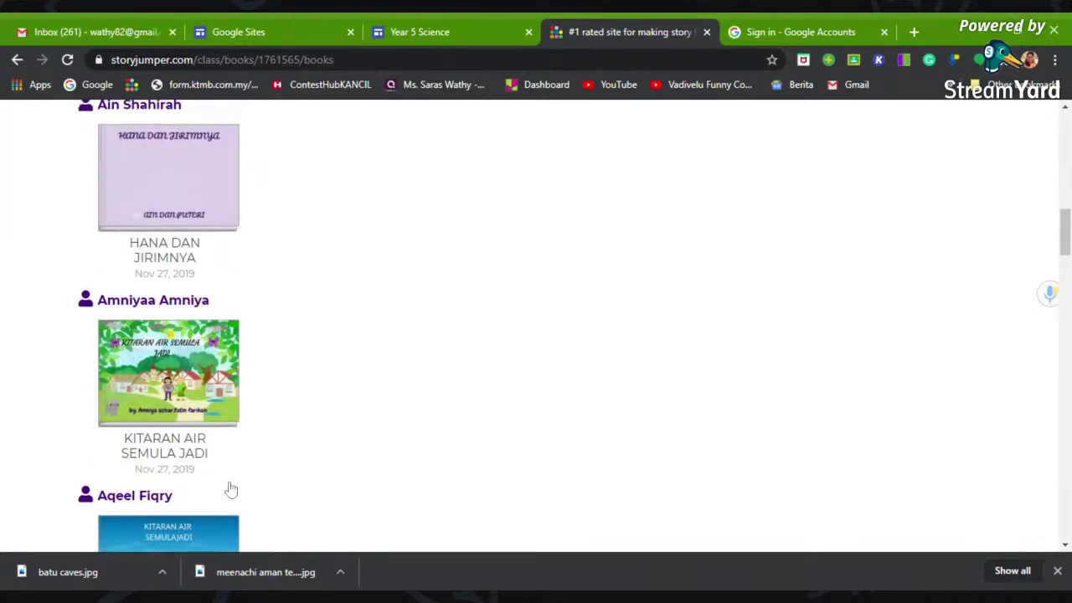
{"action": "scroll", "coordinate": [231, 489], "scroll_direction": "up", "scroll_amount": 5}
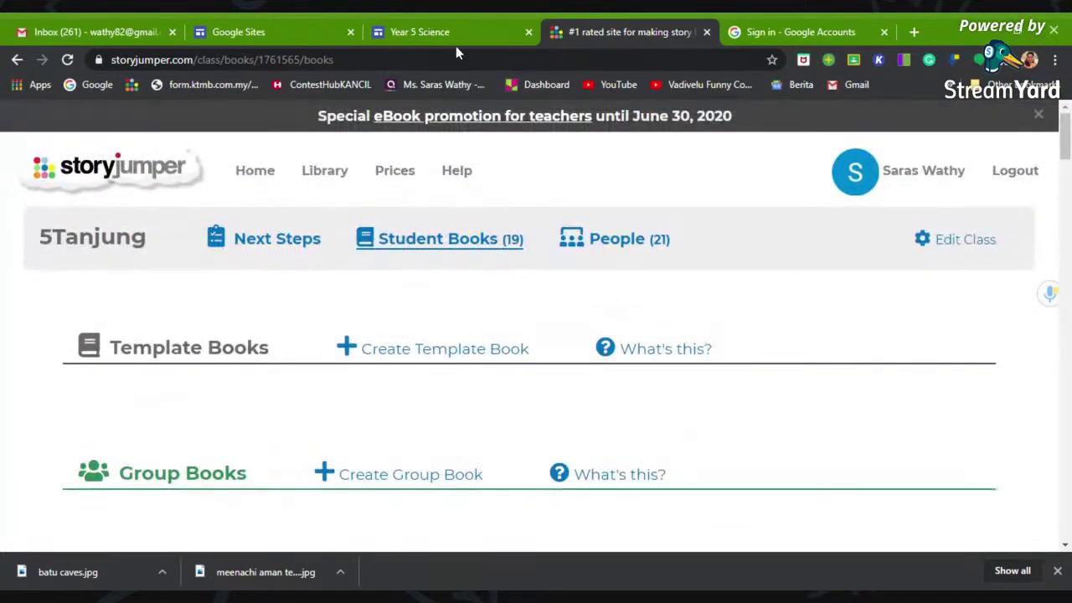
{"action": "left_click", "coordinate": [404, 32]}
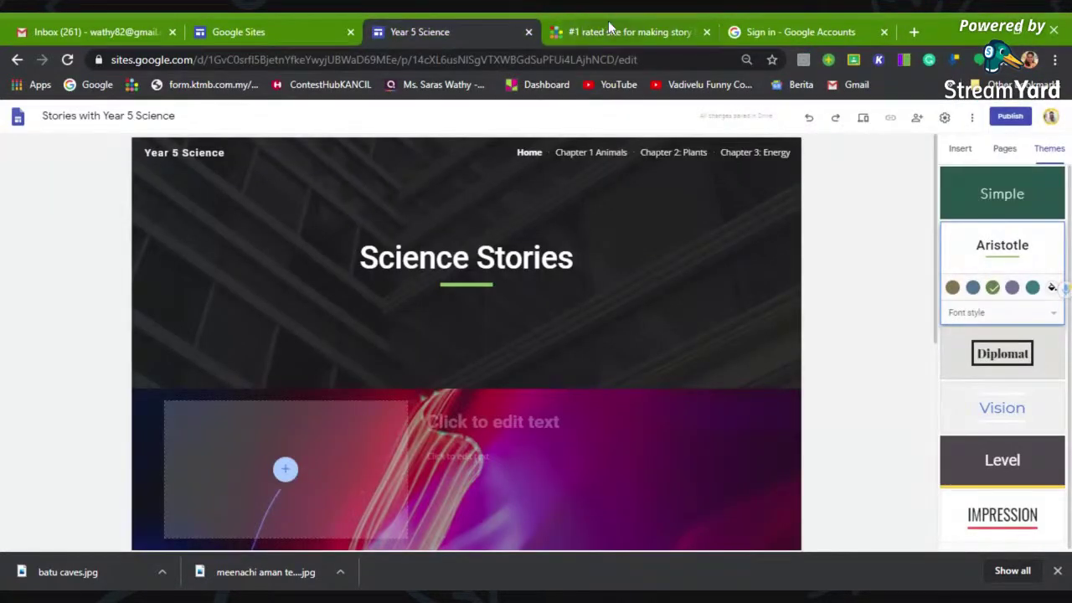
{"action": "left_click", "coordinate": [613, 32]}
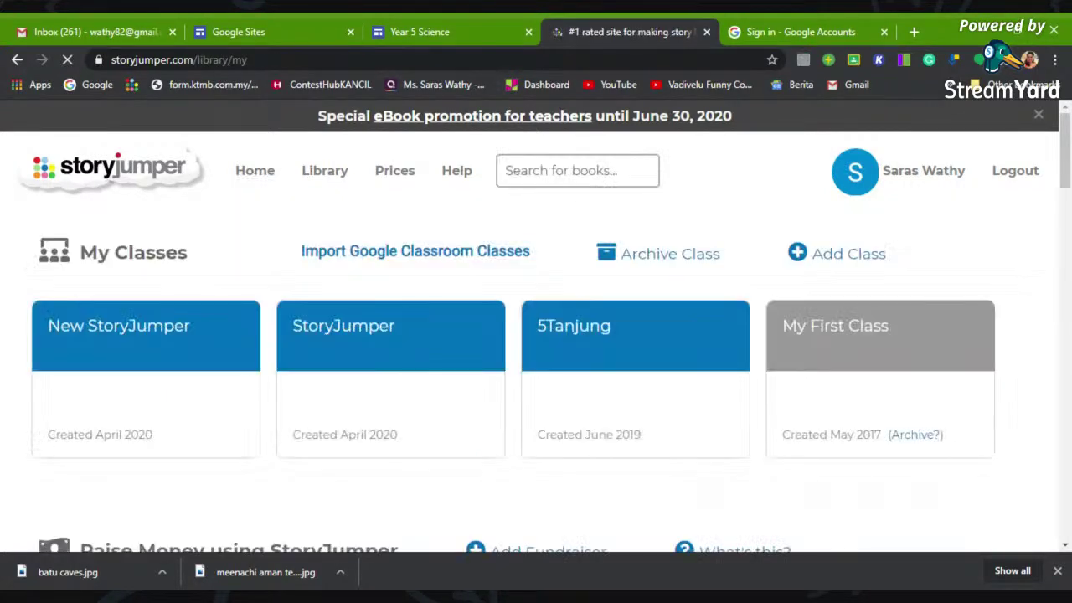
Step: Start a new class named GEG SPS and enter its class password
{"action": "left_click", "coordinate": [834, 262]}
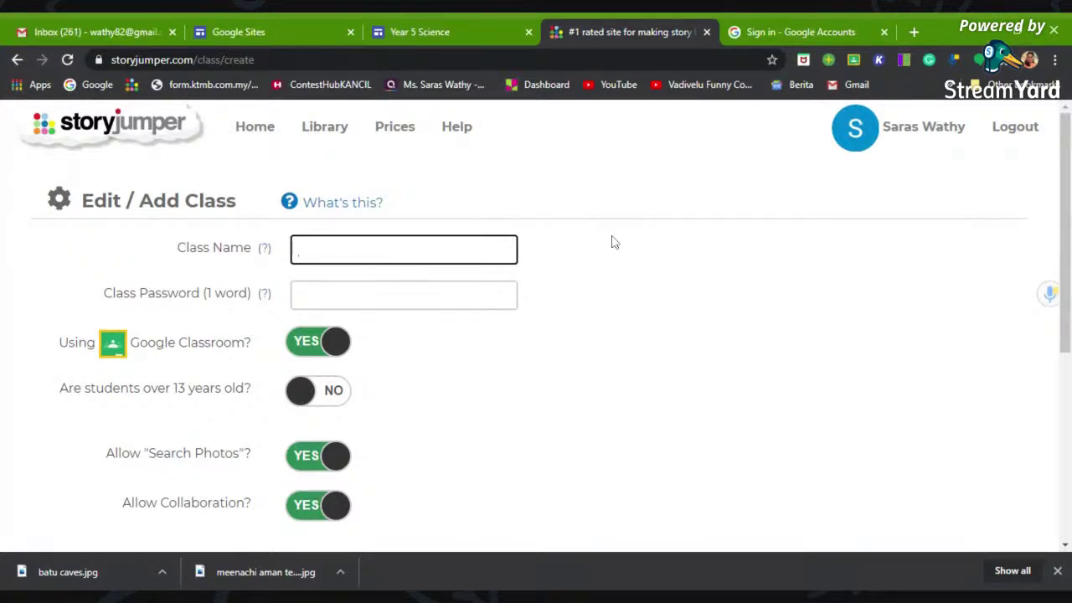
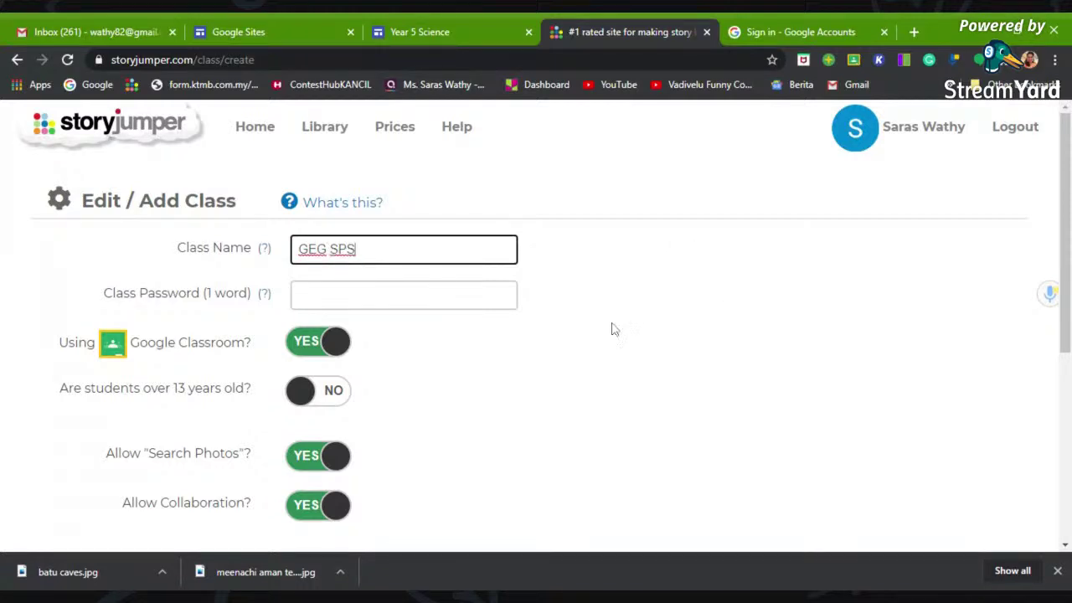
{"action": "key", "text": "Tab"}
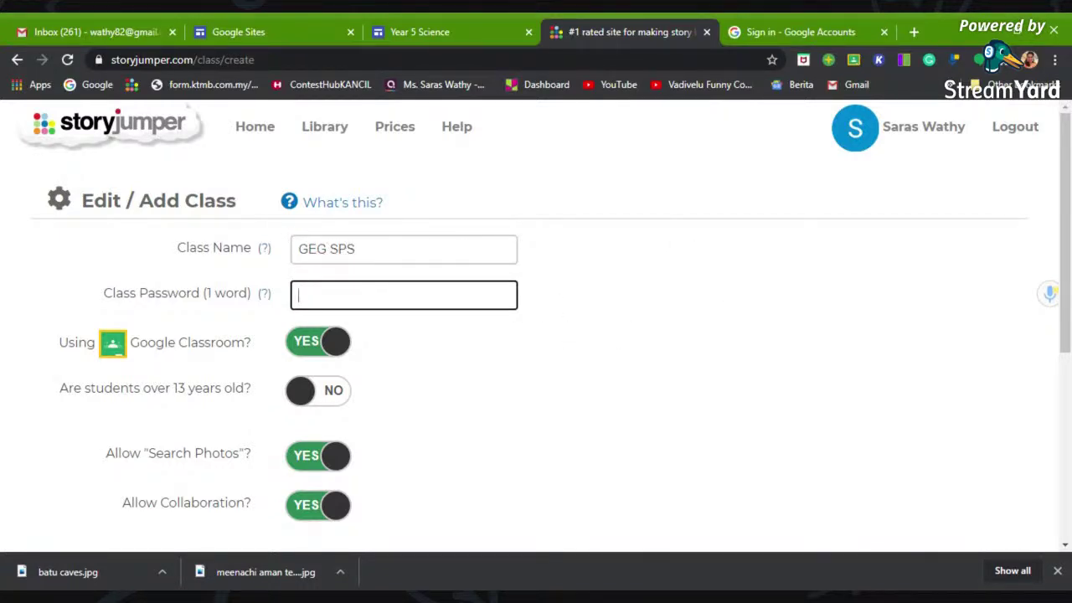
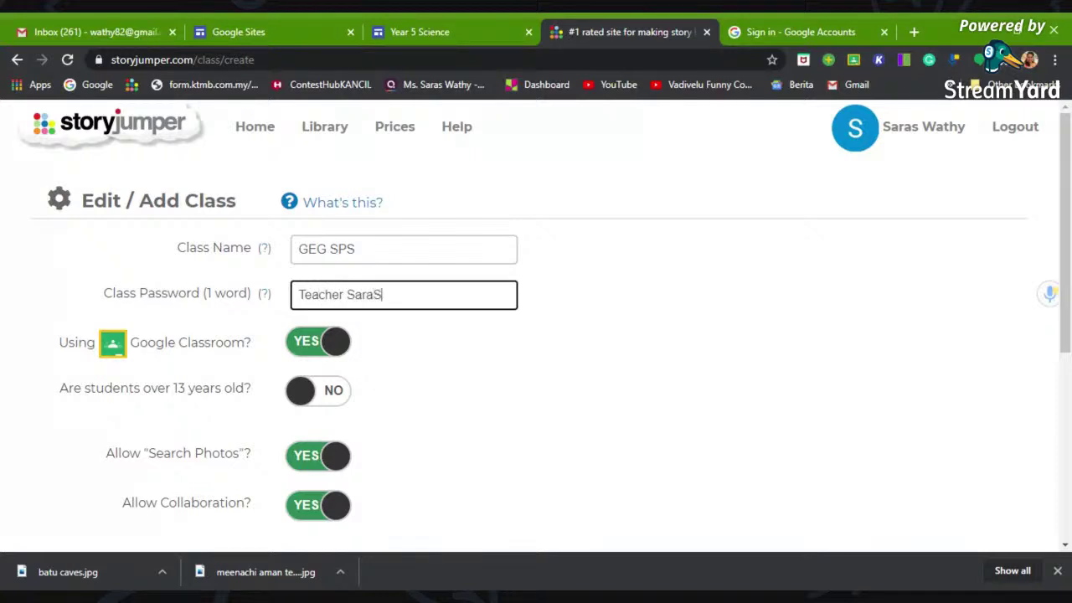
Step: Set Google Classroom linking to NO and save the GEG SPS class
{"action": "scroll", "coordinate": [335, 400], "scroll_direction": "down", "scroll_amount": 2}
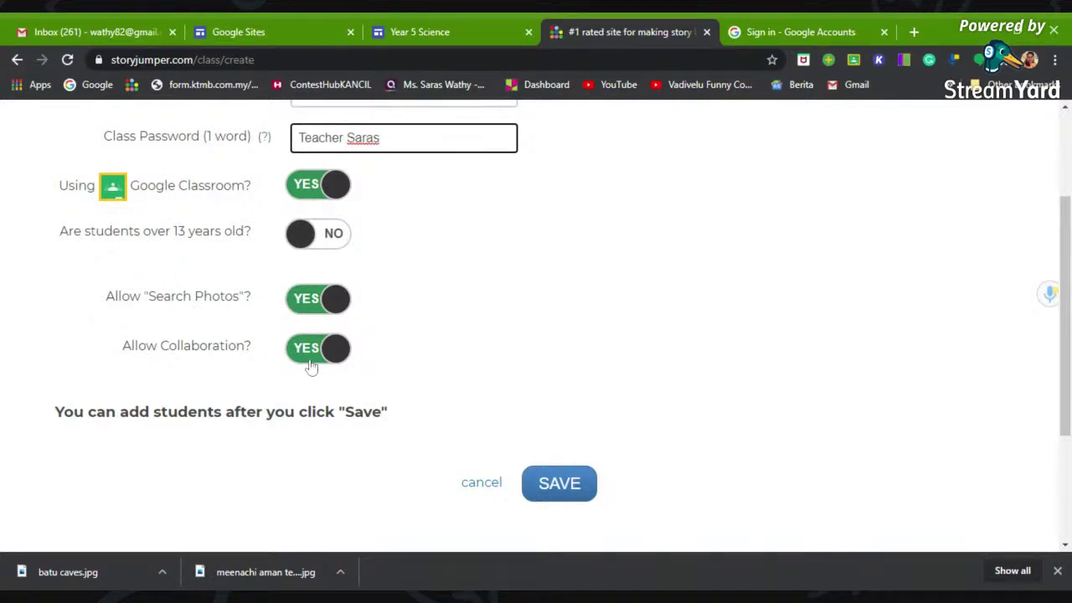
{"action": "scroll", "coordinate": [318, 367], "scroll_direction": "up", "scroll_amount": 3}
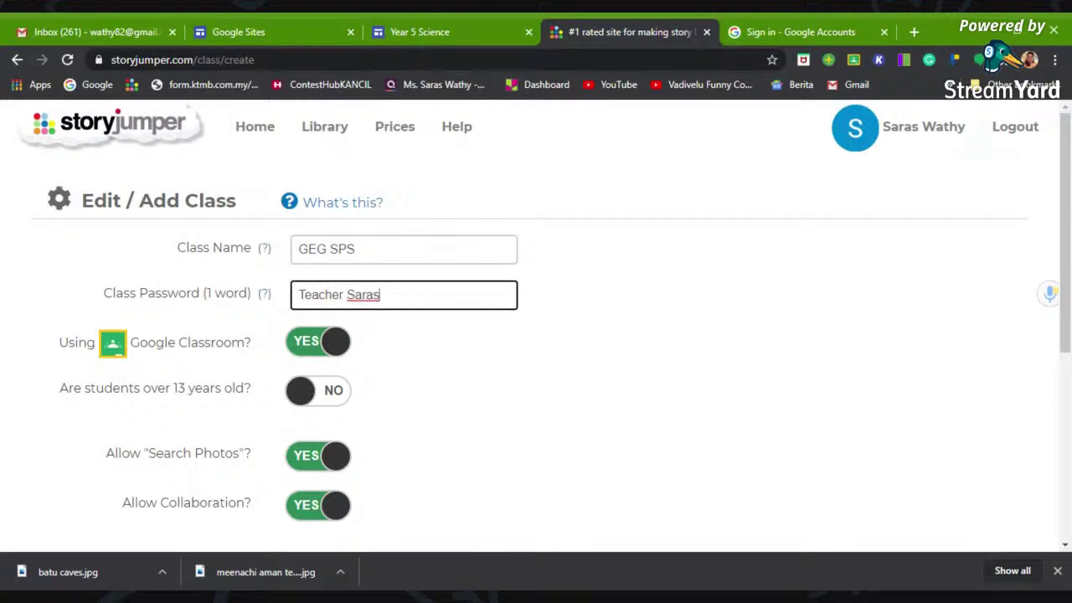
{"action": "left_click", "coordinate": [333, 341]}
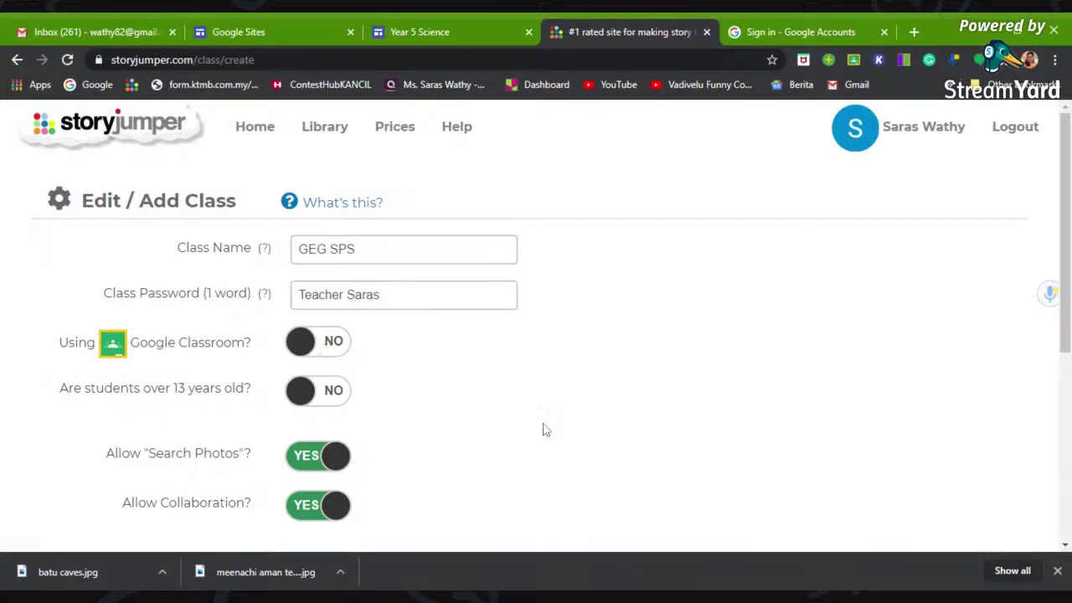
{"action": "scroll", "coordinate": [549, 432], "scroll_direction": "down", "scroll_amount": 4}
{"action": "left_click", "coordinate": [568, 337]}
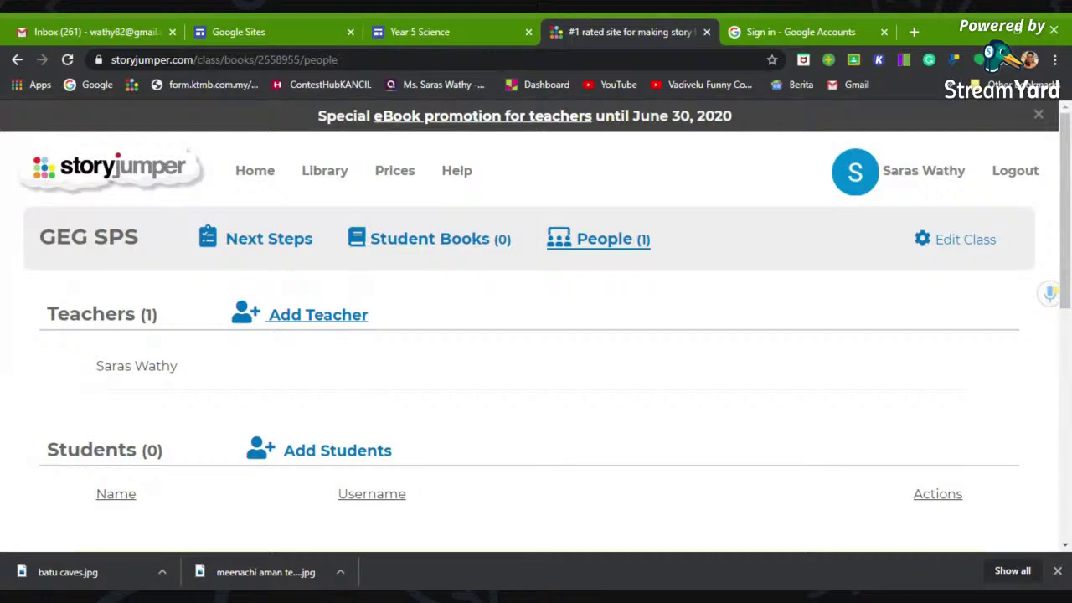
Step: Begin inviting another teacher, dismiss the invitation, and scroll down the People page
{"action": "left_click", "coordinate": [320, 315]}
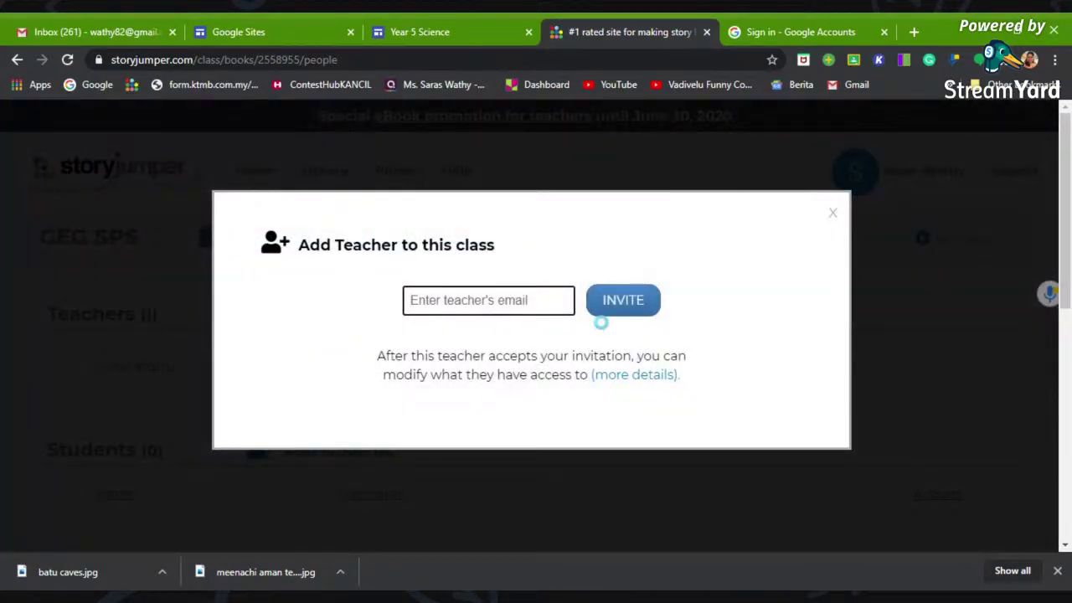
{"action": "left_click", "coordinate": [835, 216]}
{"action": "scroll", "coordinate": [310, 447], "scroll_direction": "down", "scroll_amount": 1}
{"action": "scroll", "coordinate": [310, 447], "scroll_direction": "down", "scroll_amount": 2}
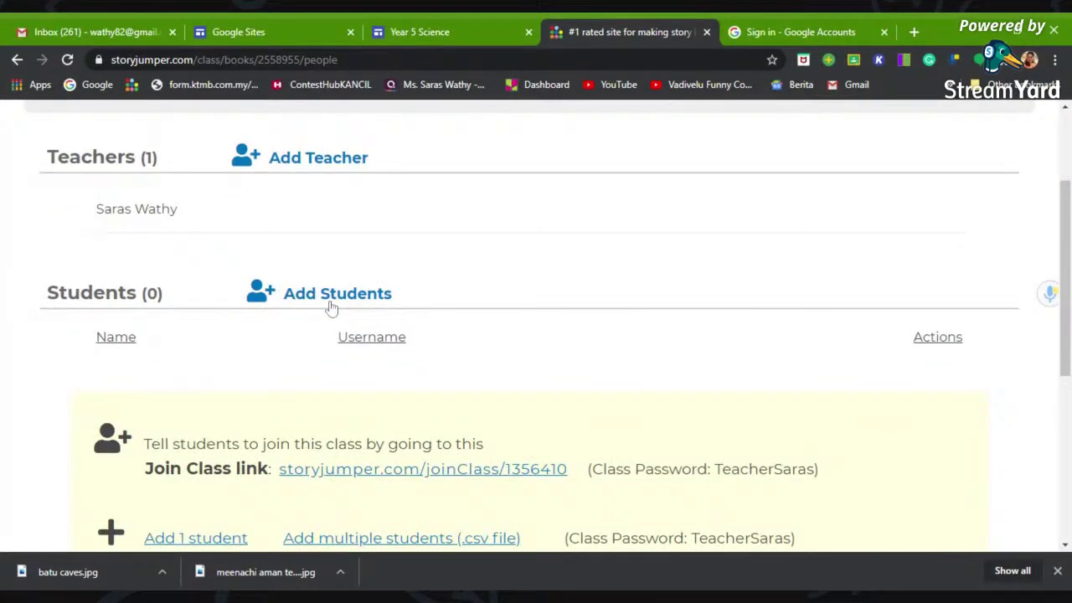
{"action": "scroll", "coordinate": [329, 308], "scroll_direction": "down", "scroll_amount": 3}
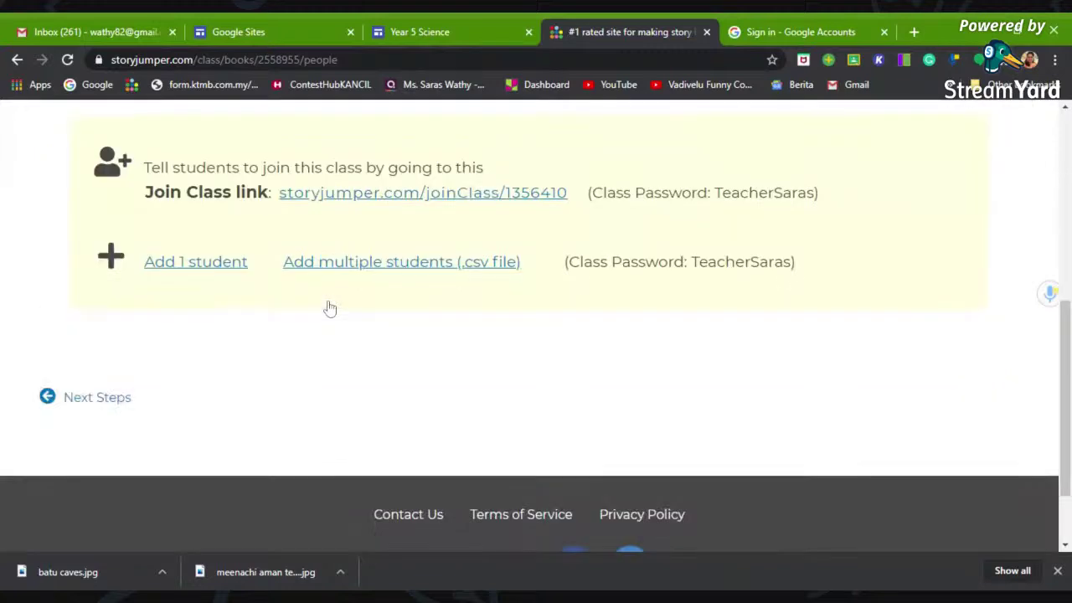
Step: Scroll through the Teachers and Students sections, showing one teacher and zero students
{"action": "mouse_move", "coordinate": [335, 264]}
{"action": "scroll", "coordinate": [500, 335], "scroll_direction": "up", "scroll_amount": 3}
{"action": "scroll", "coordinate": [519, 335], "scroll_direction": "up", "scroll_amount": 3}
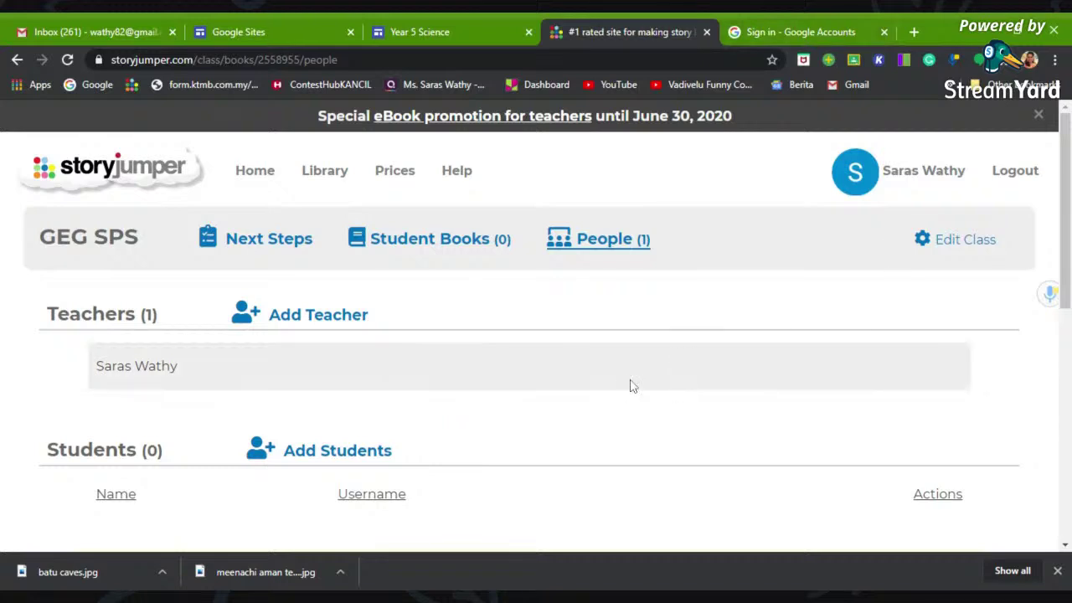
{"action": "scroll", "coordinate": [629, 383], "scroll_direction": "down", "scroll_amount": 2}
{"action": "scroll", "coordinate": [622, 390], "scroll_direction": "down", "scroll_amount": 1}
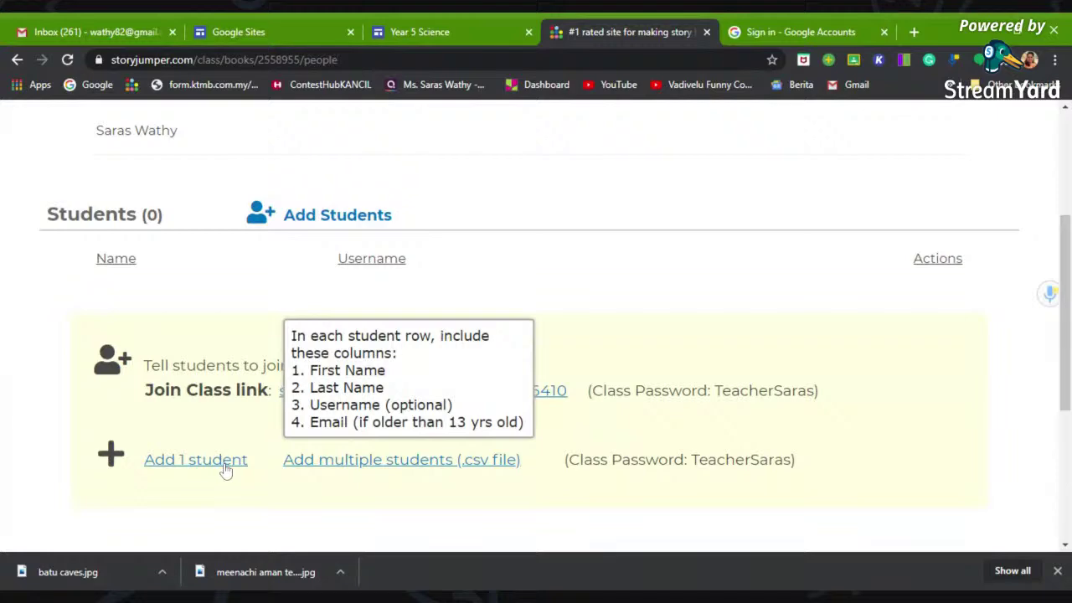
{"action": "scroll", "coordinate": [998, 425], "scroll_direction": "down", "scroll_amount": 4}
{"action": "scroll", "coordinate": [1012, 448], "scroll_direction": "up", "scroll_amount": 5}
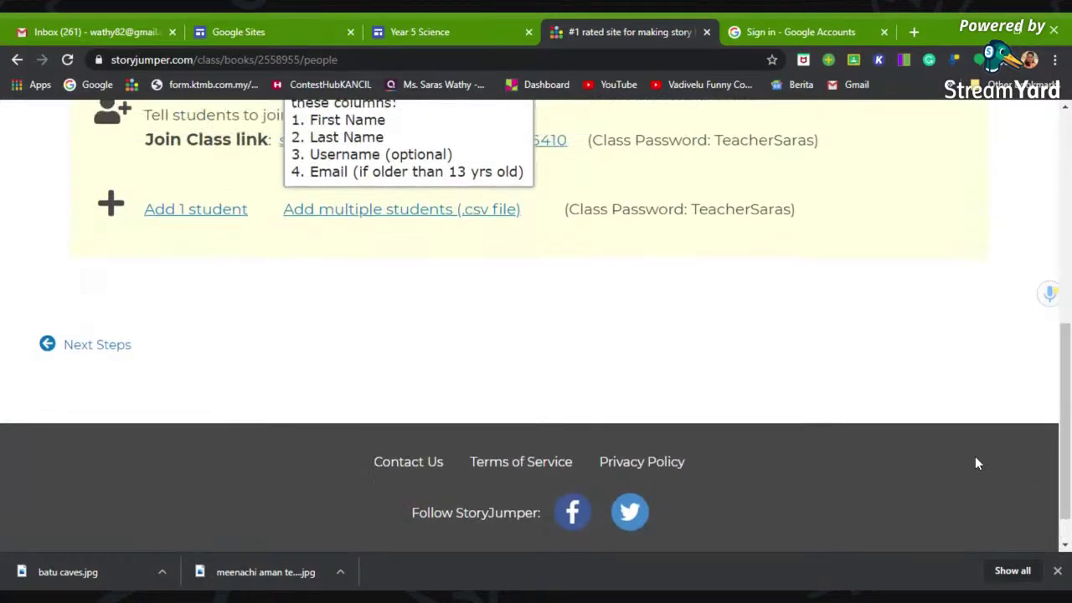
{"action": "scroll", "coordinate": [970, 489], "scroll_direction": "up", "scroll_amount": 2}
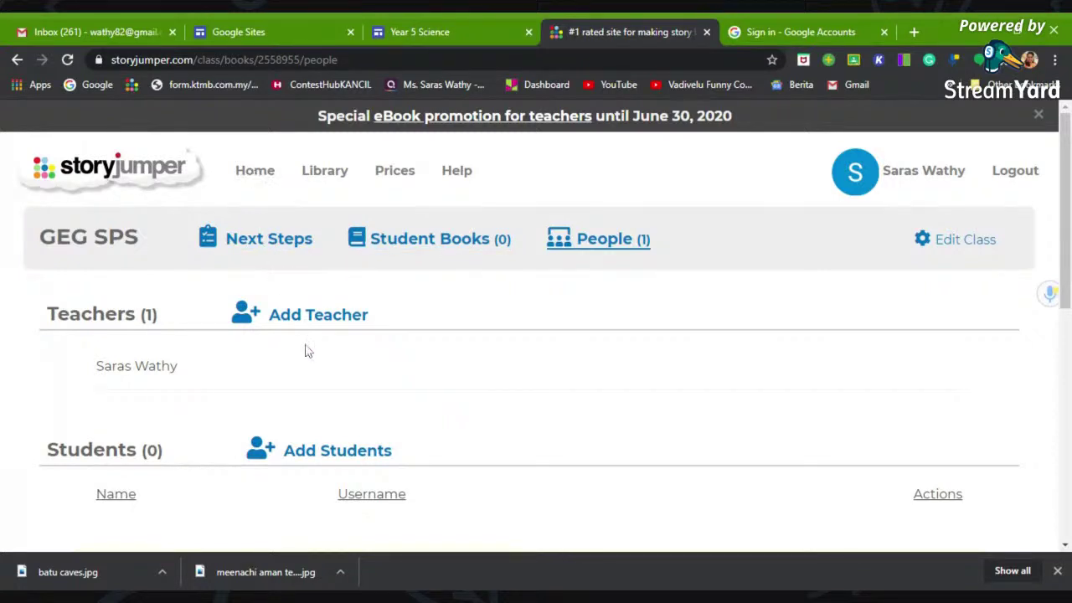
{"action": "scroll", "coordinate": [304, 350], "scroll_direction": "down", "scroll_amount": 2}
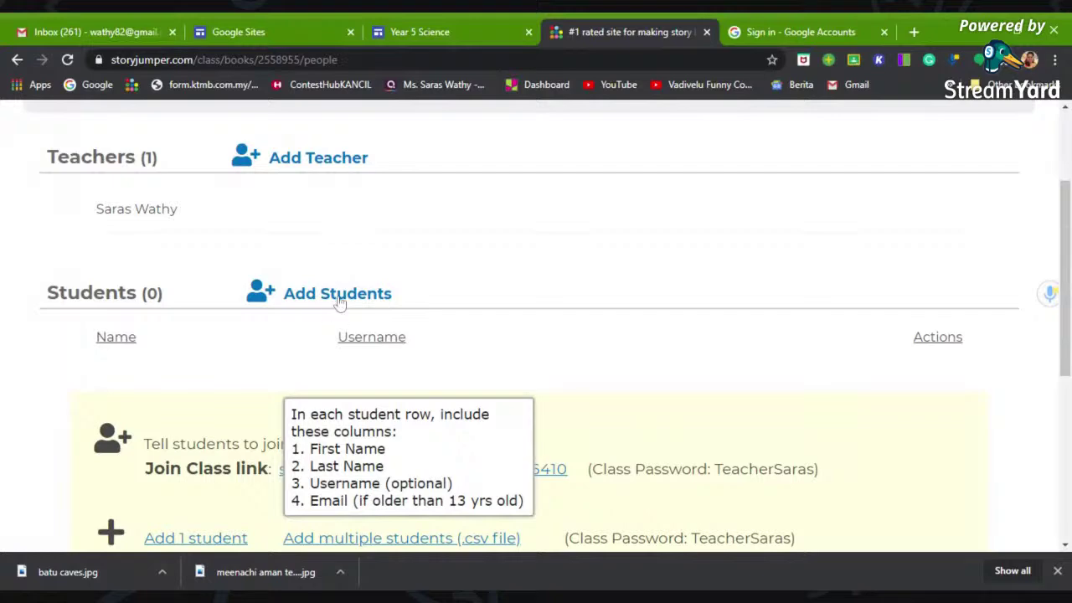
Step: Add a single student to GEG SPS with an autofilled first and last name
{"action": "scroll", "coordinate": [340, 303], "scroll_direction": "down", "scroll_amount": 3}
{"action": "left_click", "coordinate": [157, 267]}
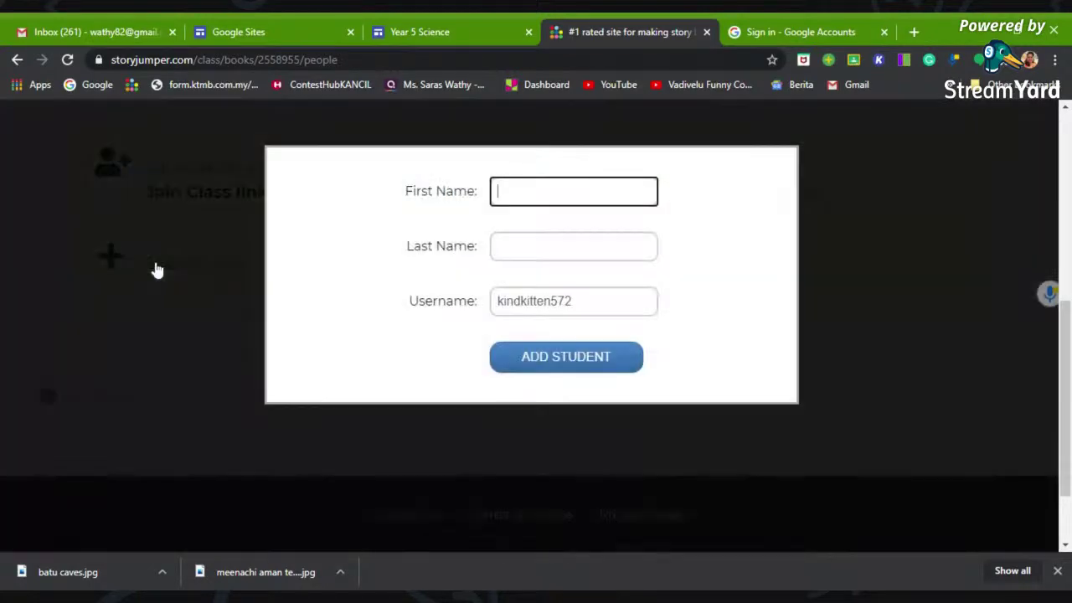
{"action": "left_click", "coordinate": [536, 330]}
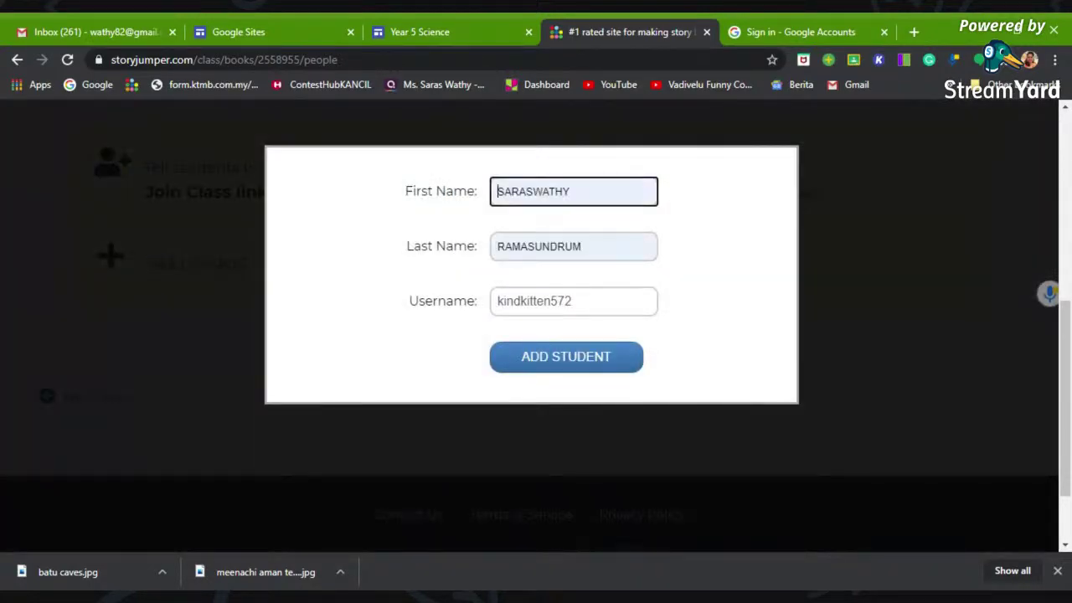
{"action": "left_click", "coordinate": [582, 365]}
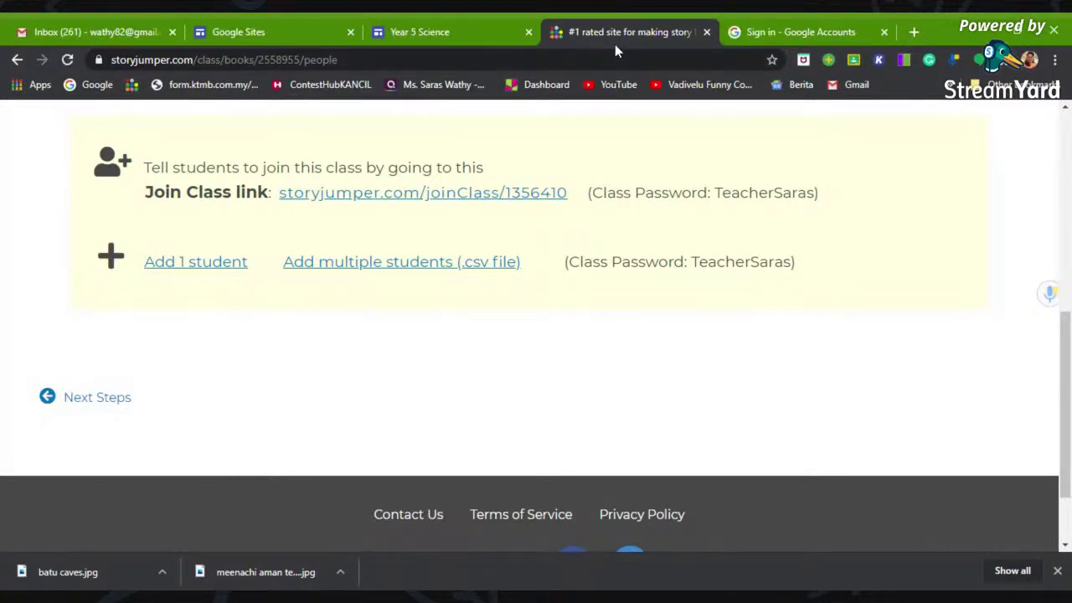
Step: Select the class's join link text, then head back to the list of classes
{"action": "scroll", "coordinate": [513, 371], "scroll_direction": "up", "scroll_amount": 1}
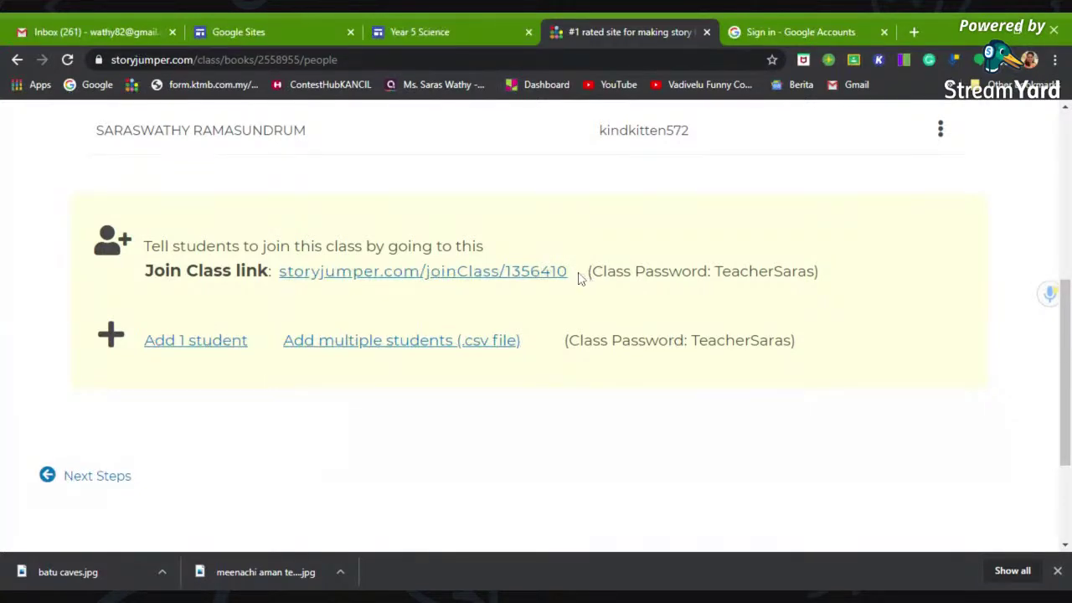
{"action": "left_click_drag", "start_coordinate": [572, 272], "coordinate": [276, 271]}
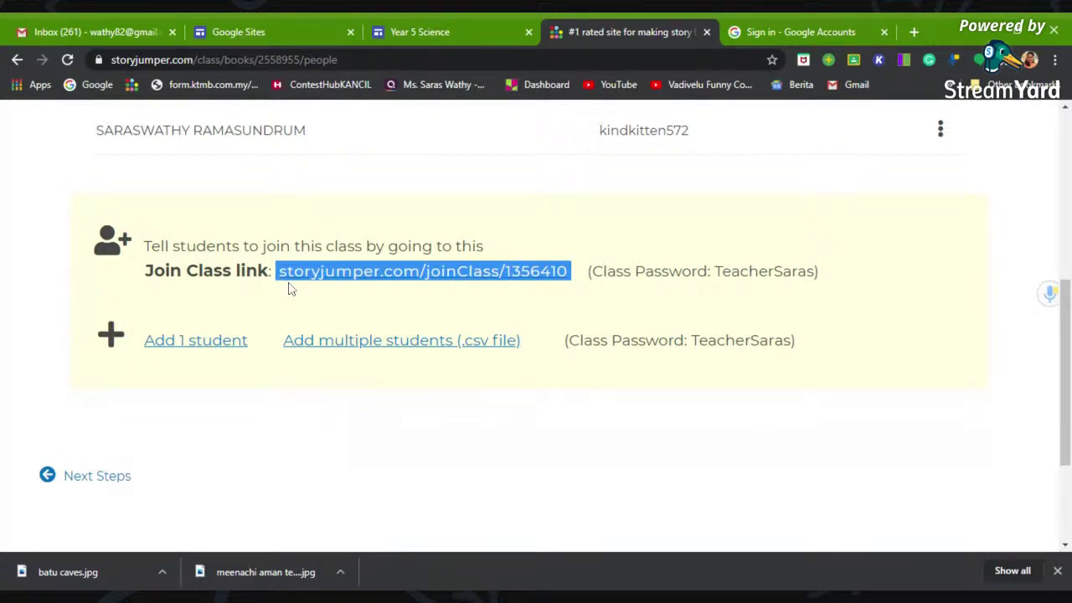
{"action": "scroll", "coordinate": [443, 294], "scroll_direction": "up", "scroll_amount": 2}
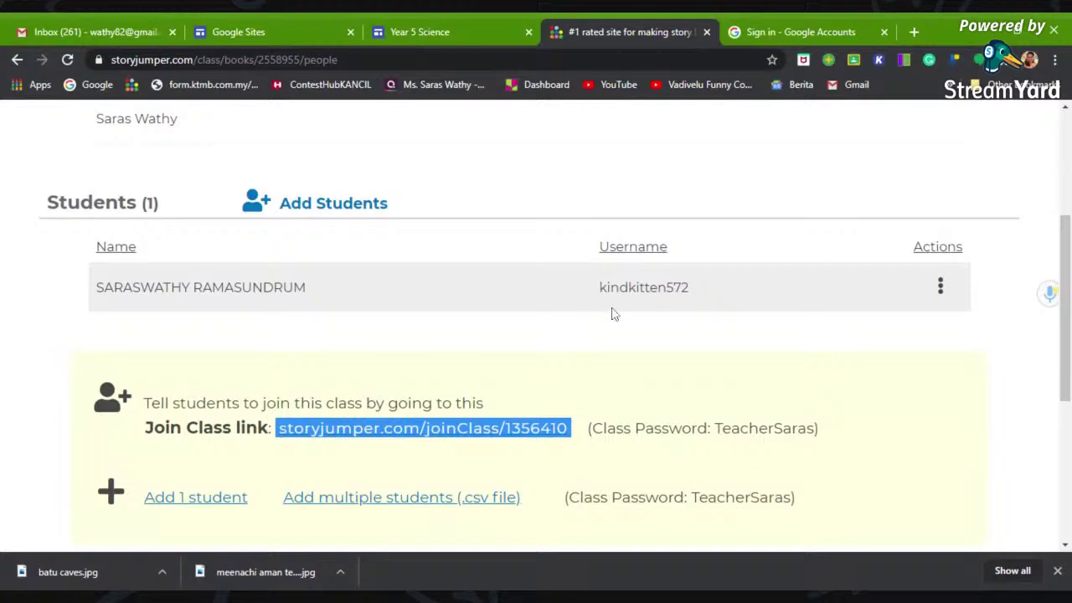
{"action": "scroll", "coordinate": [639, 325], "scroll_direction": "up", "scroll_amount": 3}
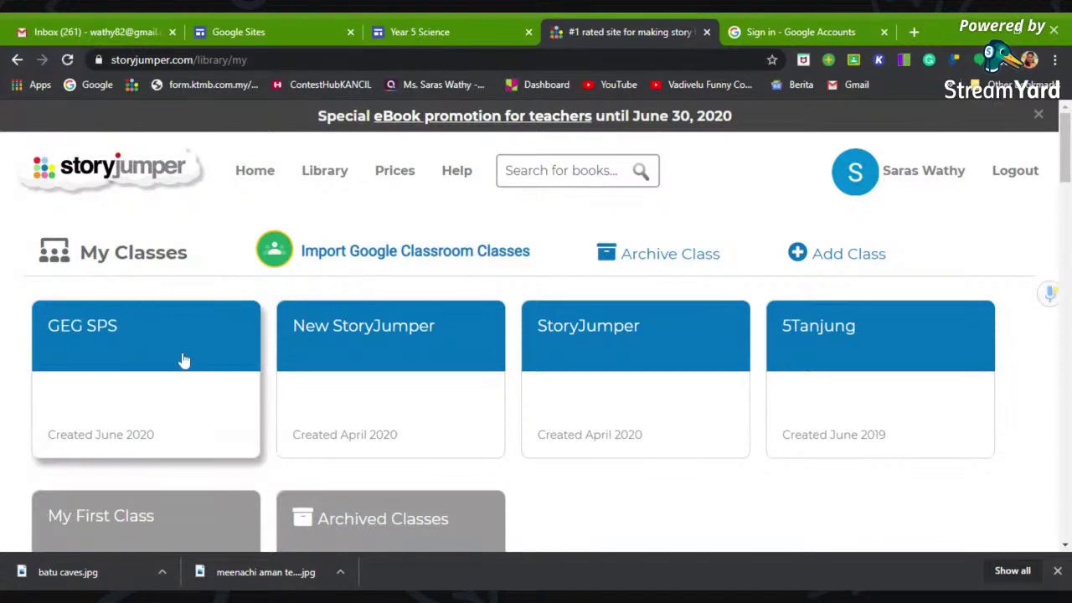
{"action": "left_click", "coordinate": [184, 361]}
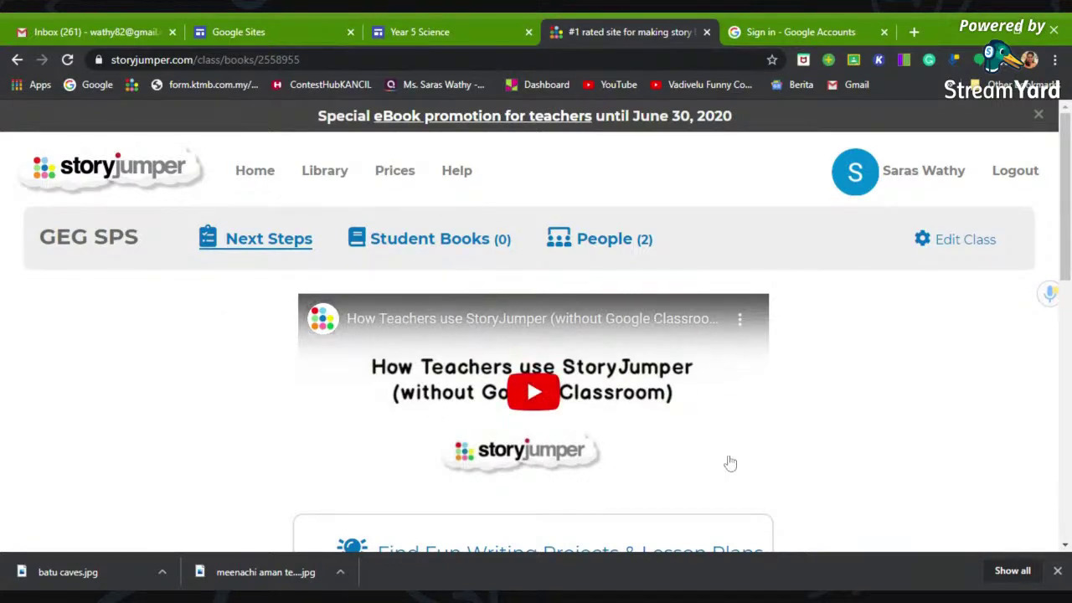
Step: Show the GEG SPS Student Books page, with empty Template, Group and Individual Books sections
{"action": "scroll", "coordinate": [730, 462], "scroll_direction": "down", "scroll_amount": 2}
{"action": "scroll", "coordinate": [673, 465], "scroll_direction": "down", "scroll_amount": 2}
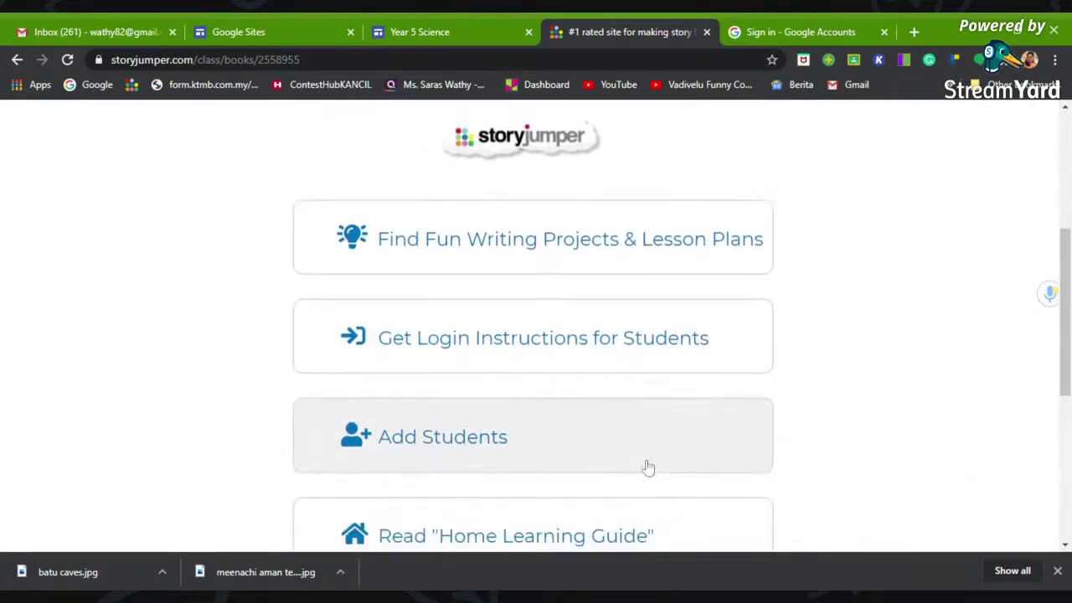
{"action": "scroll", "coordinate": [503, 444], "scroll_direction": "down", "scroll_amount": 2}
{"action": "scroll", "coordinate": [469, 419], "scroll_direction": "up", "scroll_amount": 6}
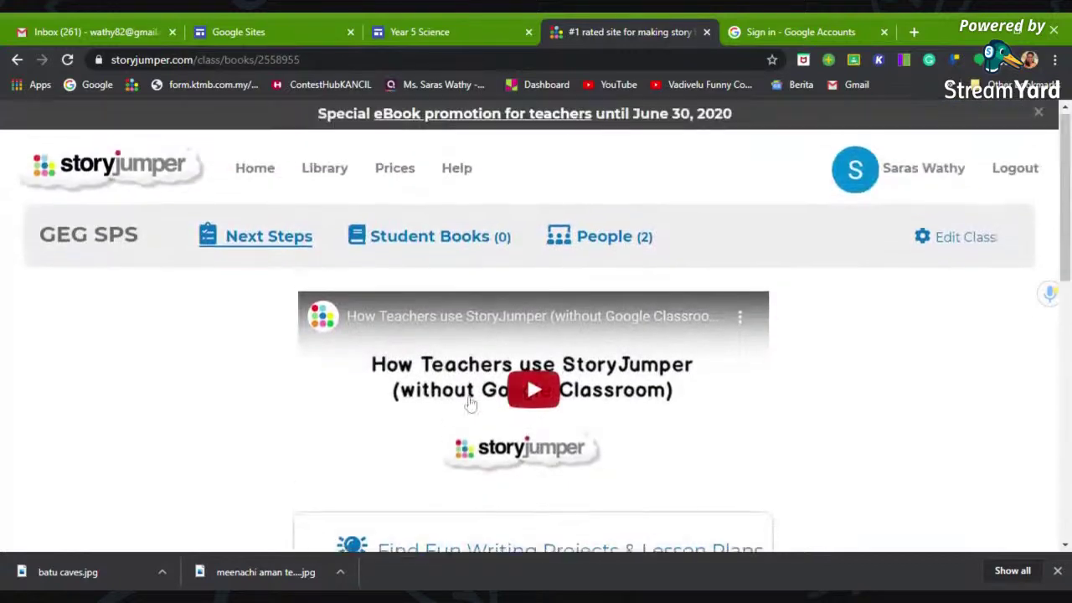
{"action": "left_click", "coordinate": [437, 249]}
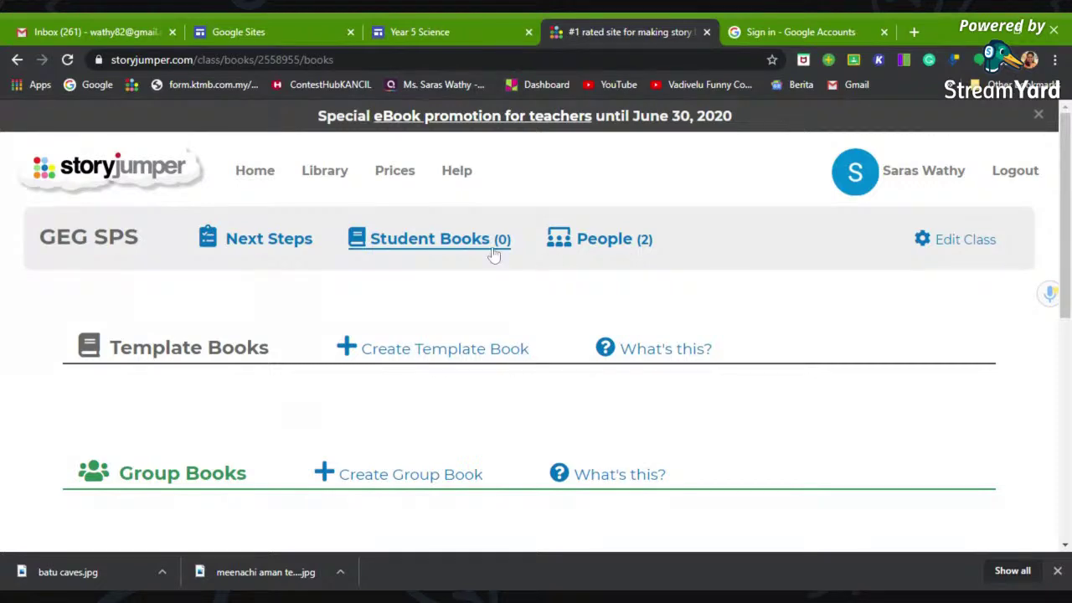
{"action": "scroll", "coordinate": [502, 352], "scroll_direction": "down", "scroll_amount": 3}
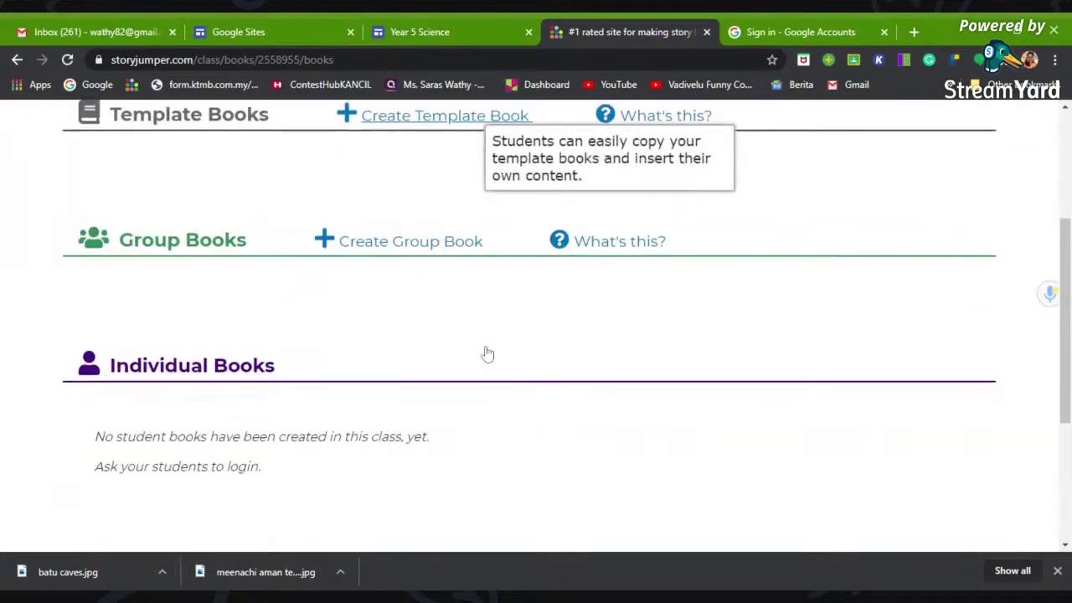
{"action": "scroll", "coordinate": [284, 316], "scroll_direction": "up", "scroll_amount": 2}
{"action": "scroll", "coordinate": [286, 317], "scroll_direction": "up", "scroll_amount": 1}
{"action": "mouse_move", "coordinate": [440, 270]}
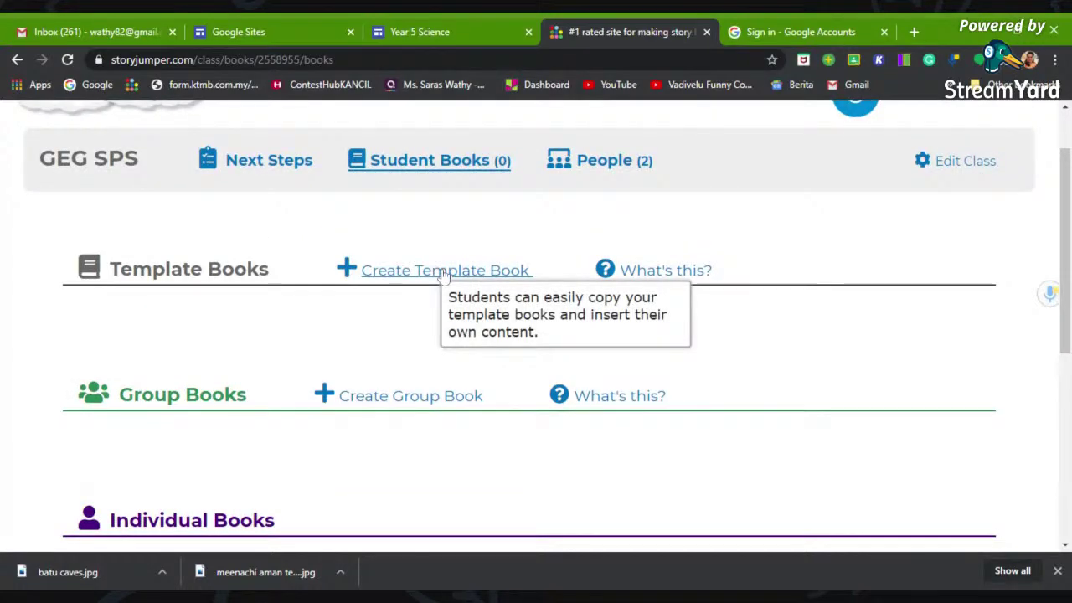
{"action": "left_click", "coordinate": [443, 273]}
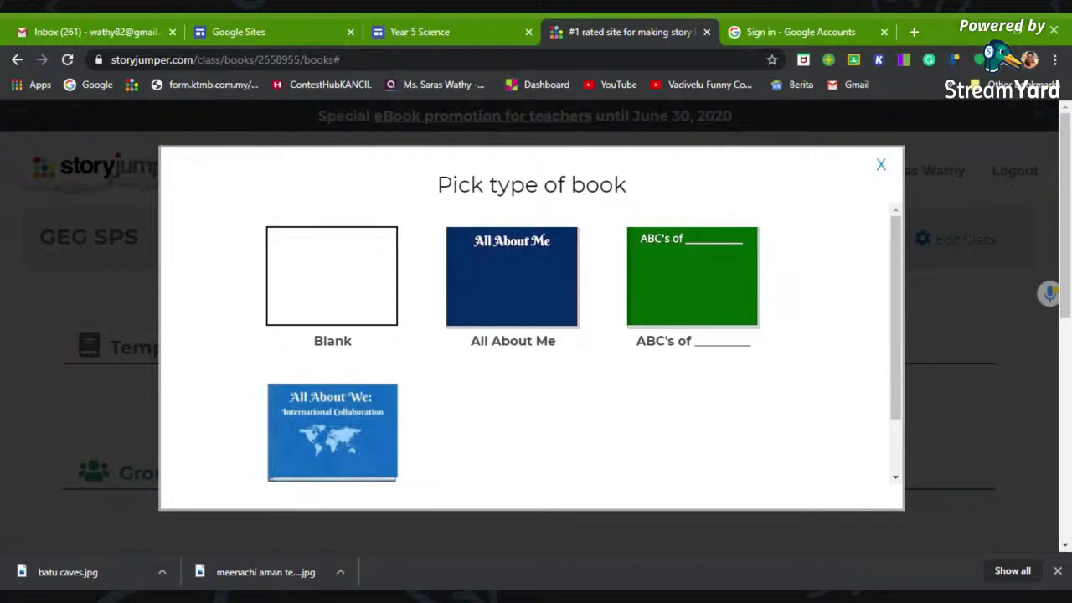
{"action": "mouse_move", "coordinate": [528, 289]}
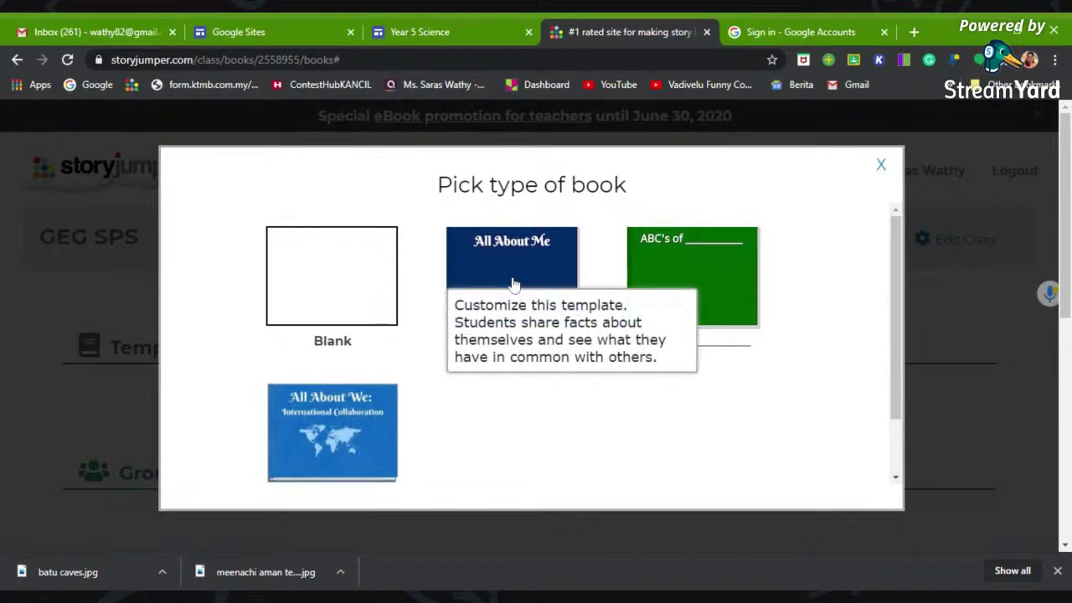
{"action": "mouse_move", "coordinate": [735, 258]}
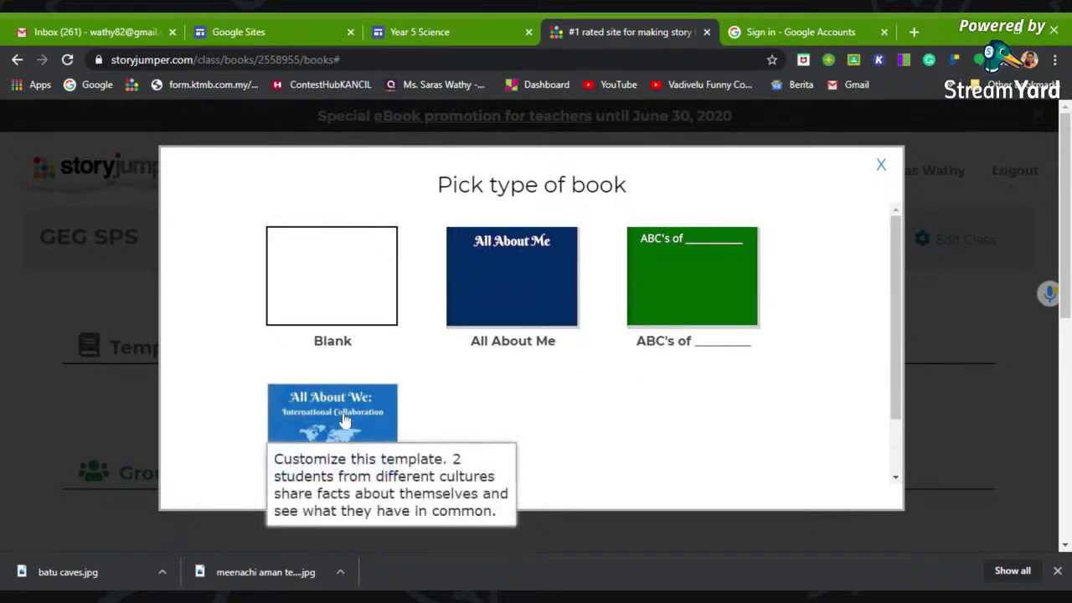
{"action": "mouse_move", "coordinate": [632, 245]}
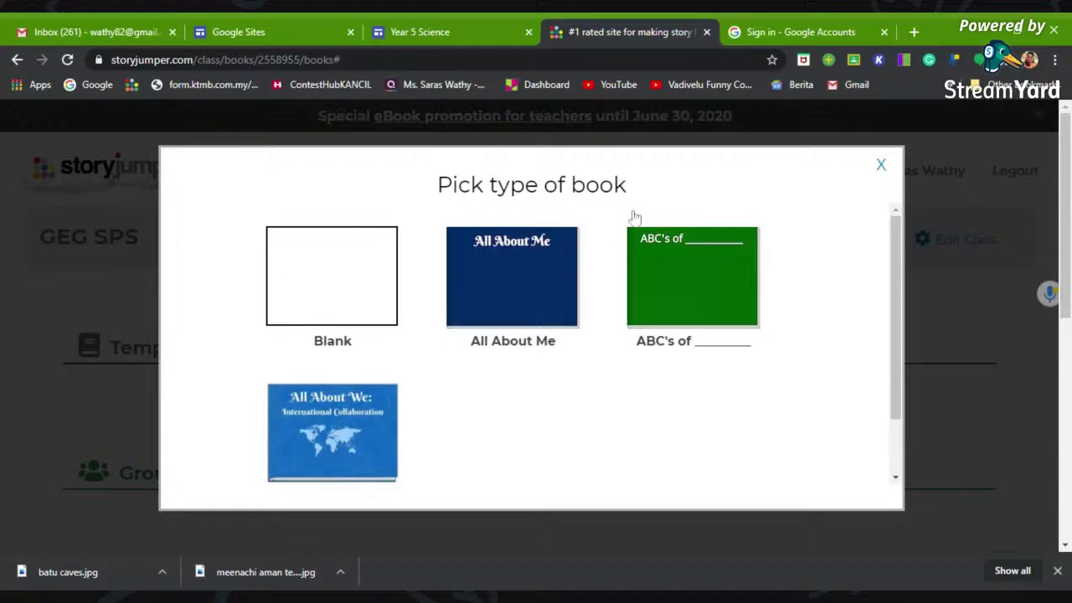
{"action": "left_click", "coordinate": [880, 167]}
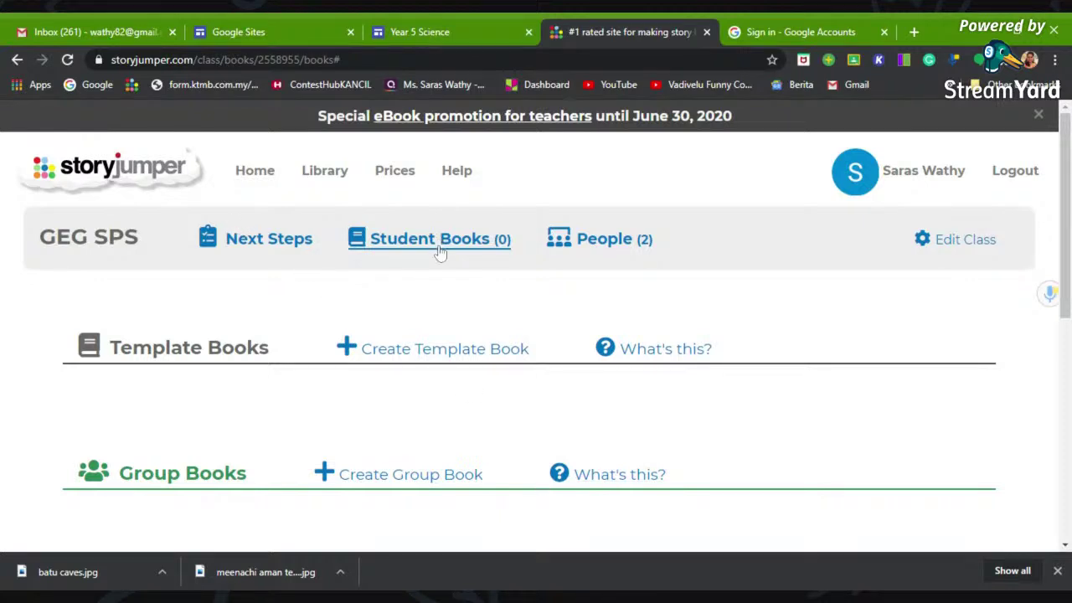
{"action": "scroll", "coordinate": [439, 253], "scroll_direction": "down", "scroll_amount": 2}
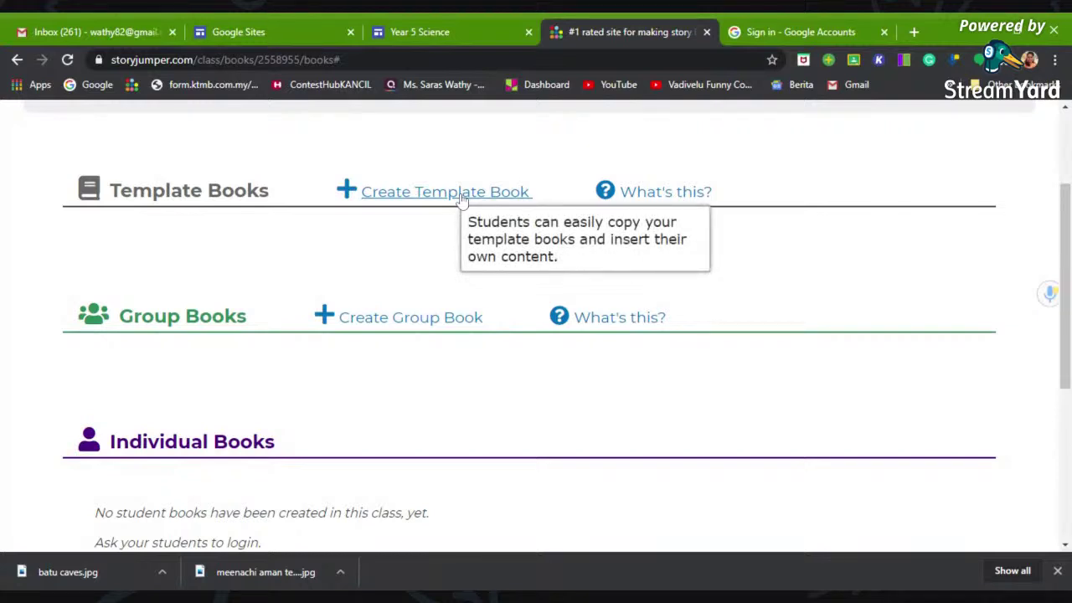
Step: Scroll down the My Classes page to the Books I Created section with KOMIK: RANTAI MAKANAN
{"action": "scroll", "coordinate": [399, 340], "scroll_direction": "up", "scroll_amount": 2}
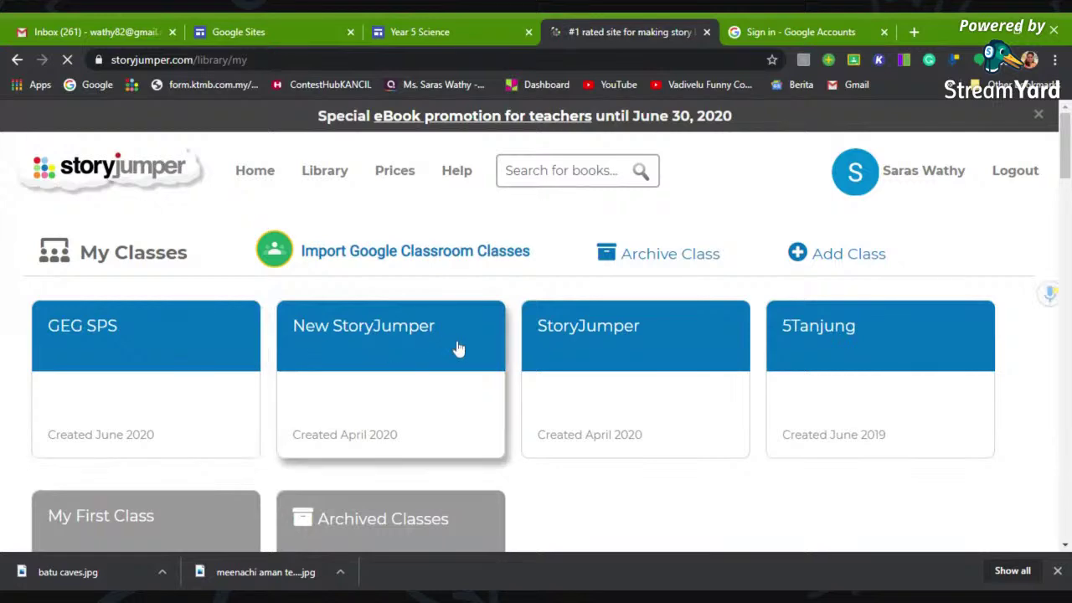
{"action": "scroll", "coordinate": [539, 338], "scroll_direction": "down", "scroll_amount": 1}
{"action": "scroll", "coordinate": [347, 210], "scroll_direction": "up", "scroll_amount": 1}
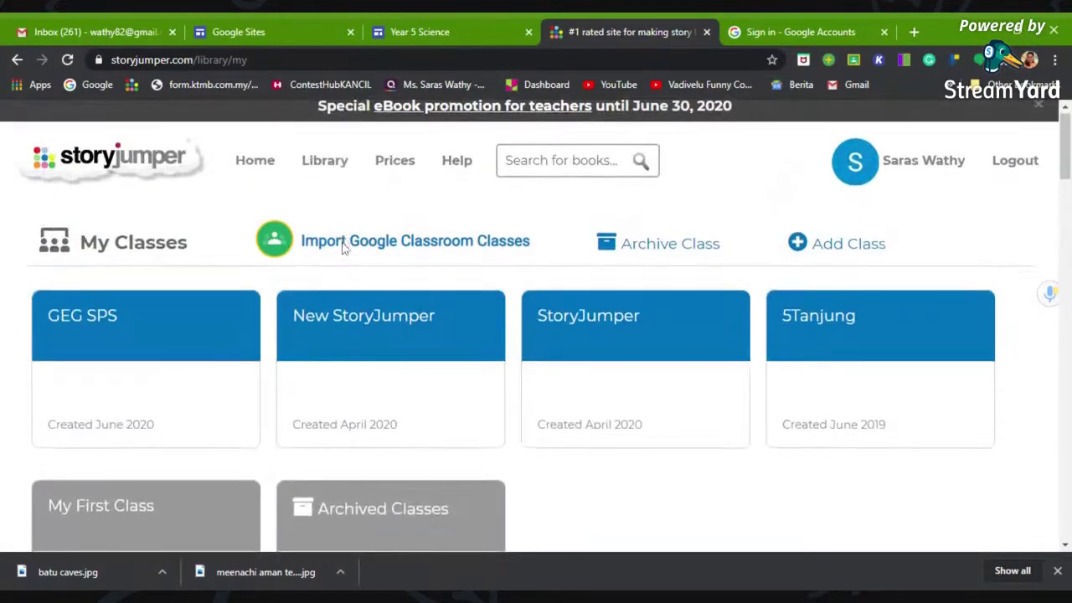
{"action": "scroll", "coordinate": [348, 269], "scroll_direction": "down", "scroll_amount": 3}
{"action": "scroll", "coordinate": [551, 347], "scroll_direction": "down", "scroll_amount": 3}
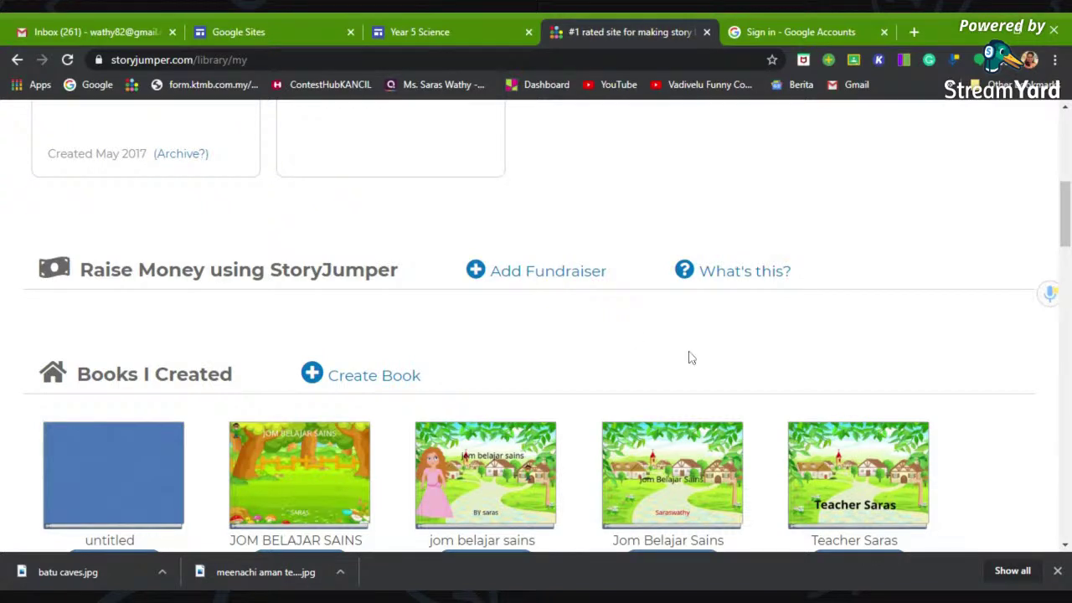
{"action": "scroll", "coordinate": [372, 486], "scroll_direction": "down", "scroll_amount": 2}
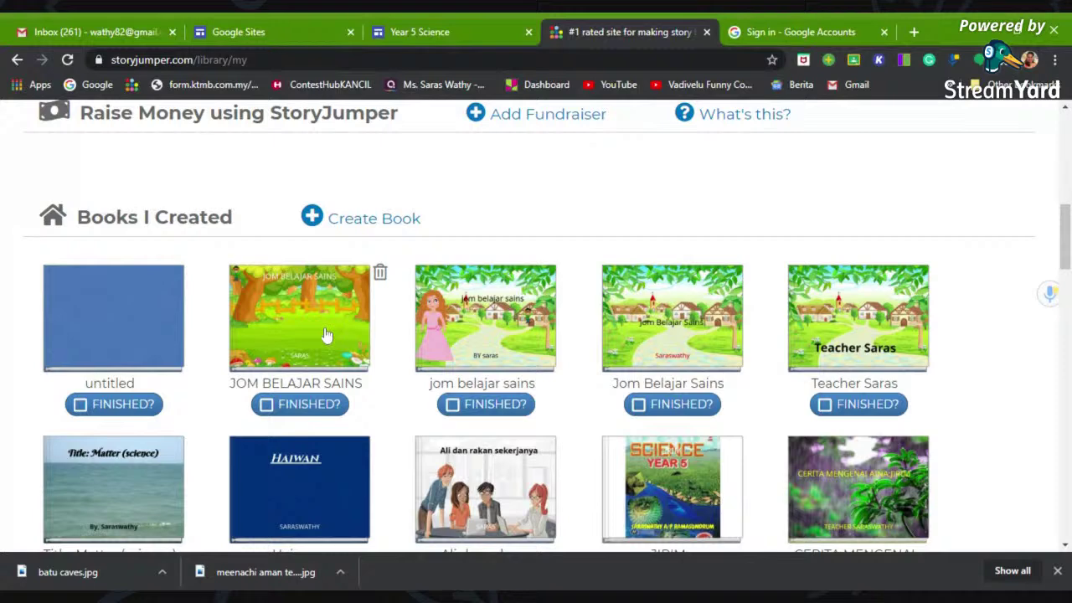
{"action": "scroll", "coordinate": [670, 335], "scroll_direction": "down", "scroll_amount": 2}
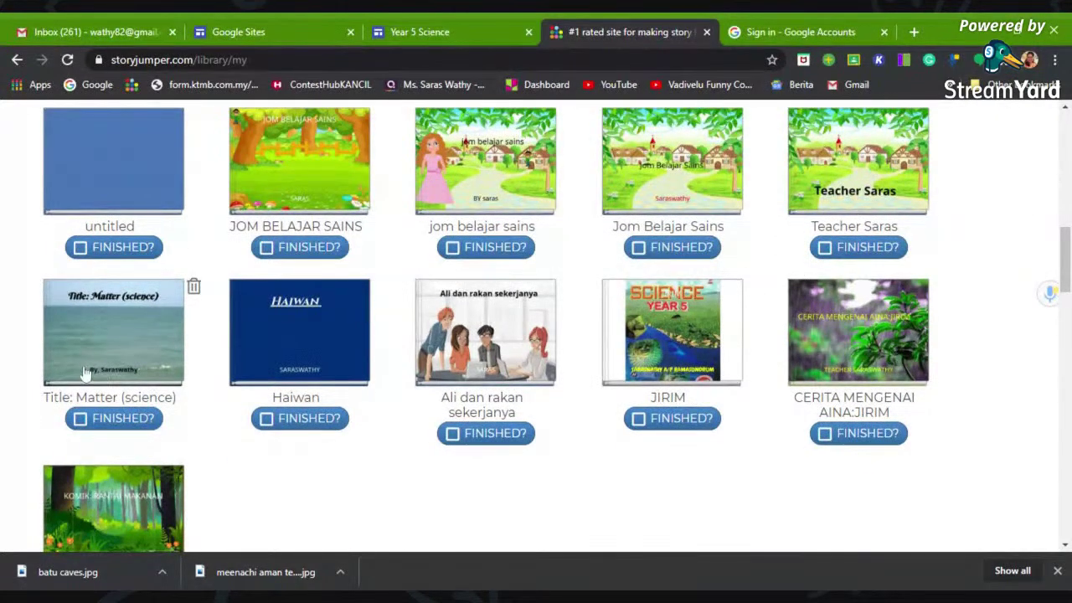
{"action": "scroll", "coordinate": [963, 374], "scroll_direction": "down", "scroll_amount": 2}
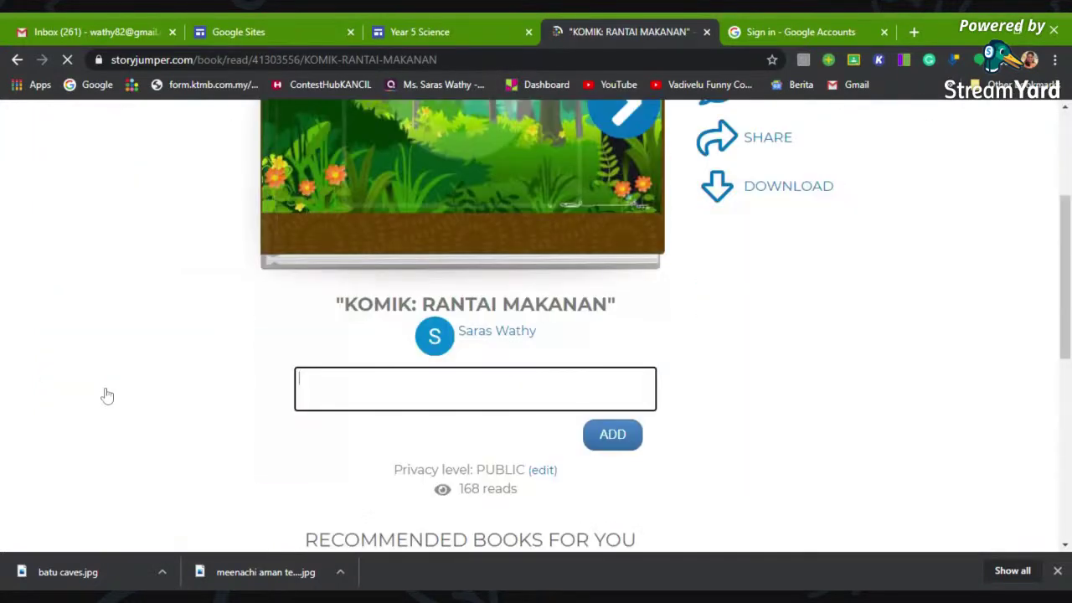
Step: Open the comic at its dedication spread, briefly jumping ahead to page 4 and back
{"action": "scroll", "coordinate": [670, 359], "scroll_direction": "up", "scroll_amount": 2}
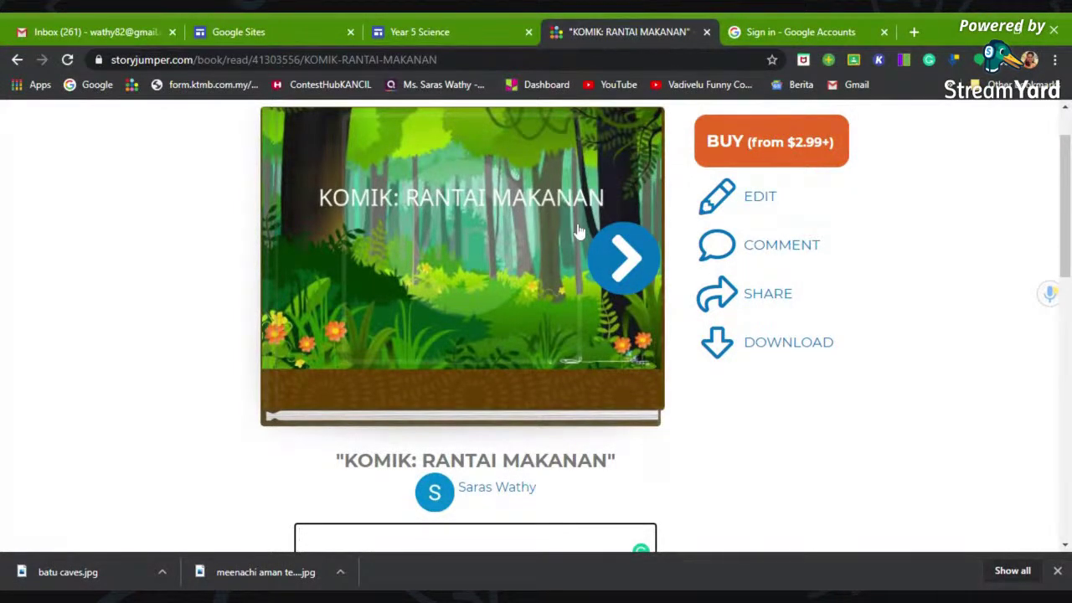
{"action": "left_click", "coordinate": [651, 275]}
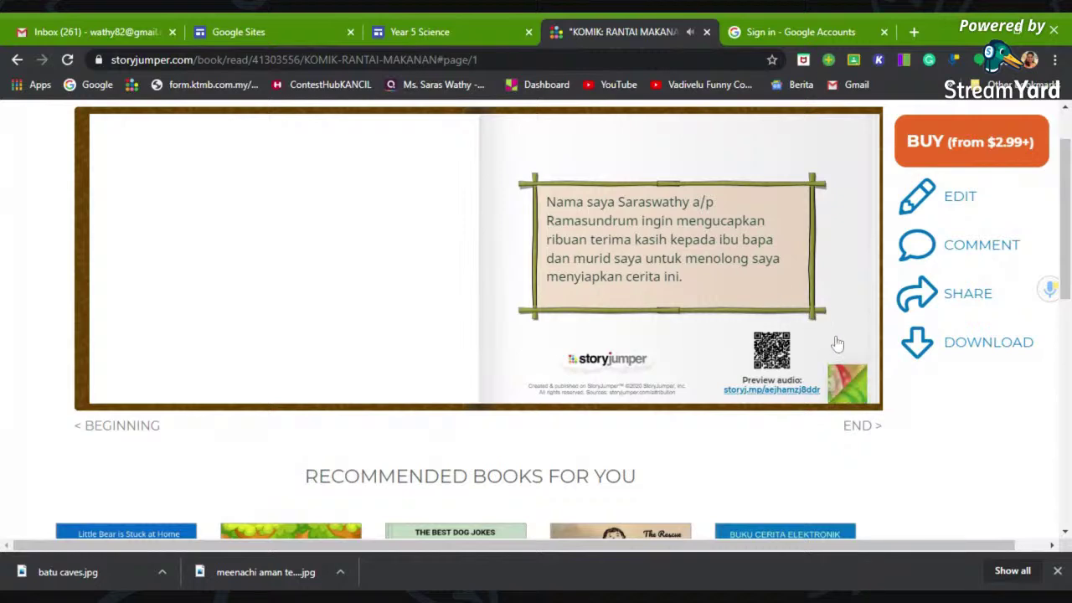
{"action": "double_click", "coordinate": [836, 387]}
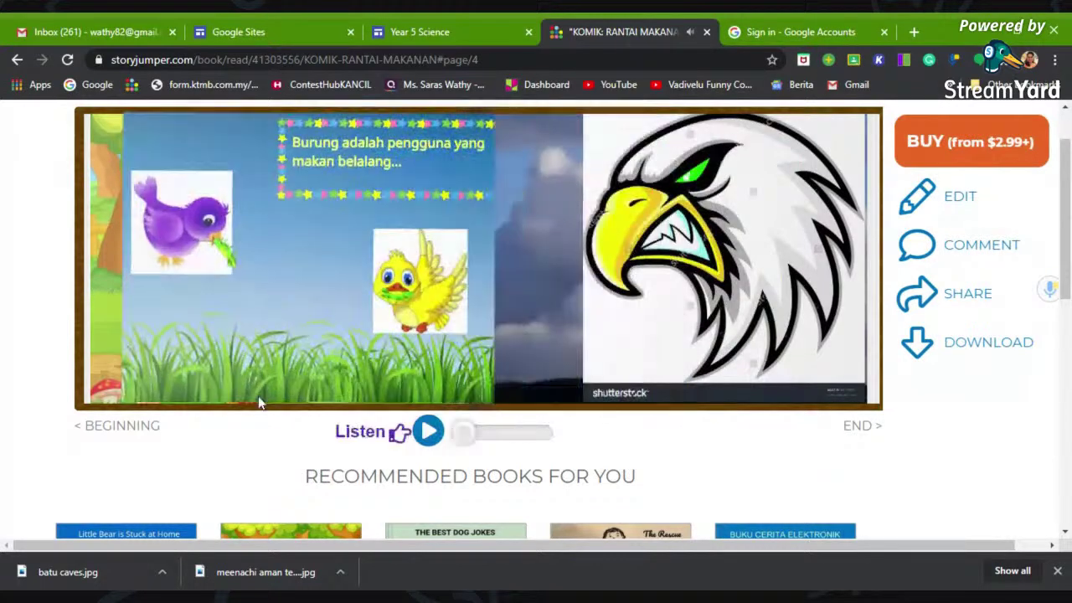
{"action": "double_click", "coordinate": [116, 399]}
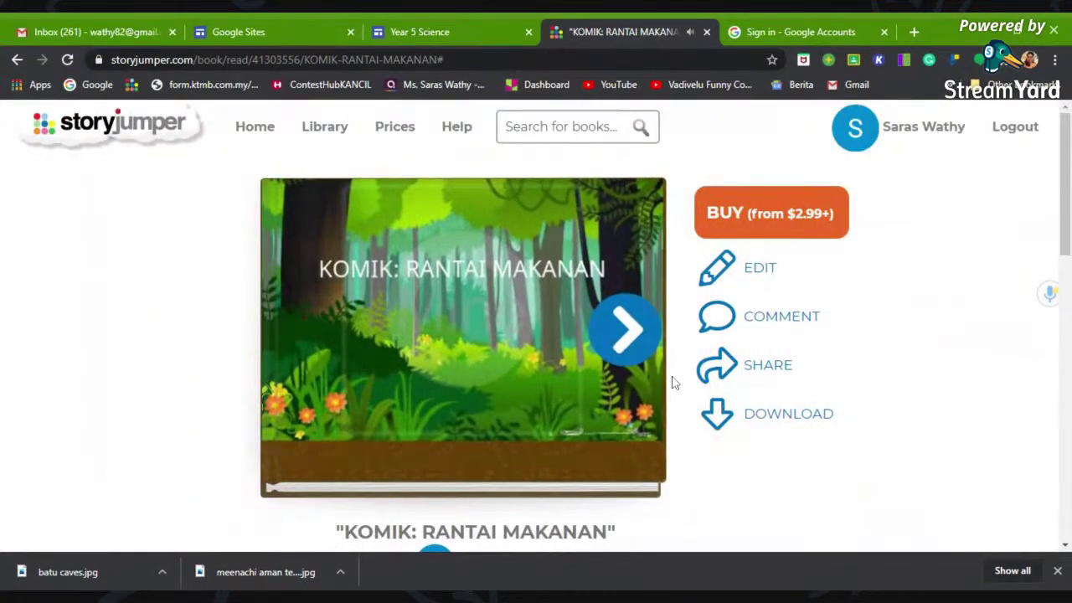
{"action": "left_click", "coordinate": [664, 381]}
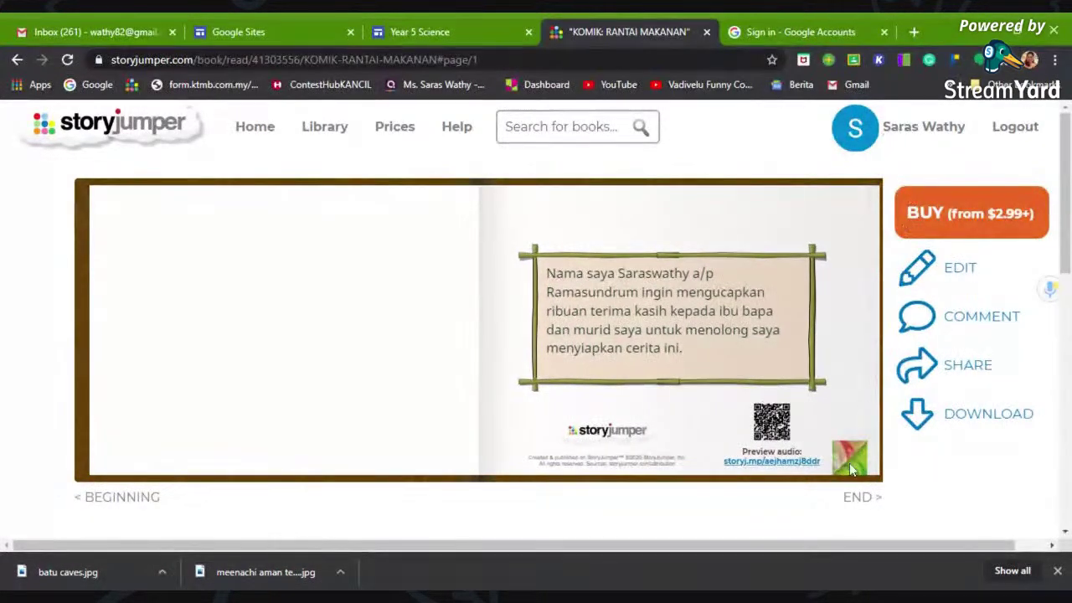
Step: Page ahead to the FLOPP hunters spread with narration stopped, then go back Home
{"action": "left_click", "coordinate": [846, 462]}
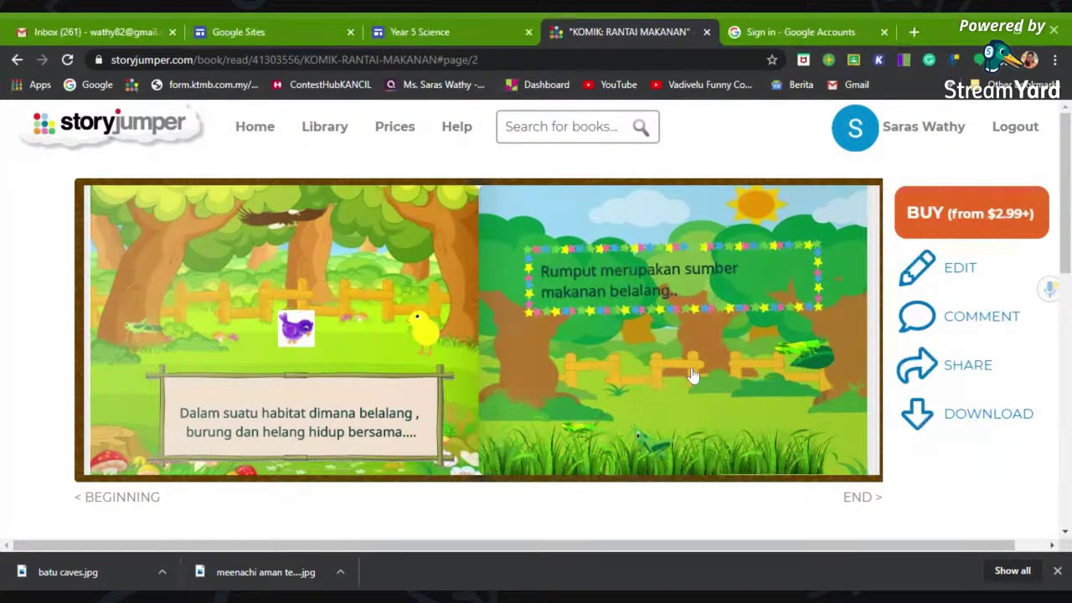
{"action": "left_click", "coordinate": [840, 463]}
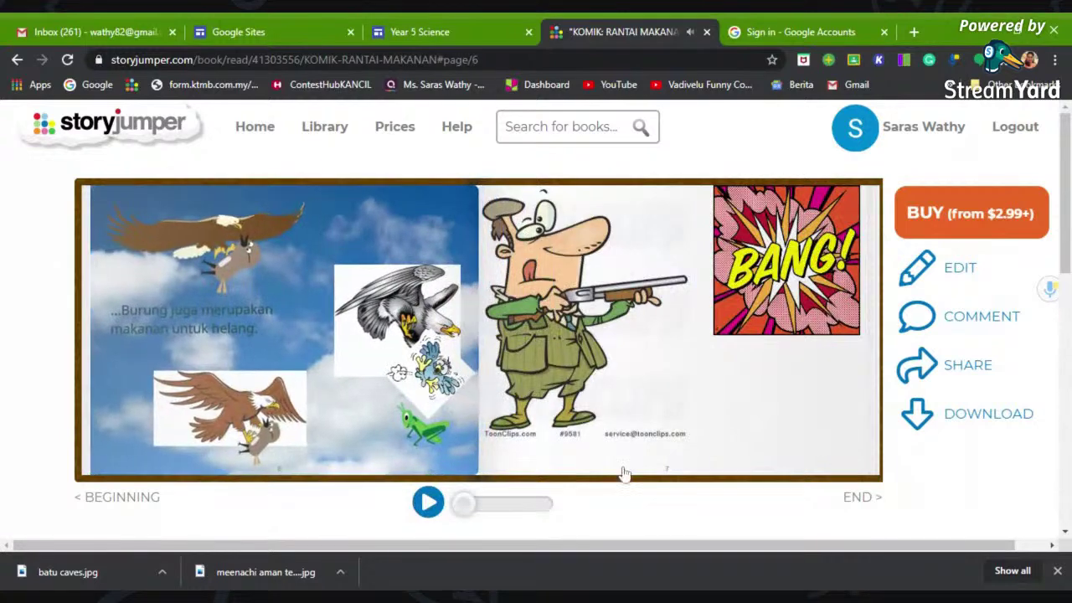
{"action": "left_click", "coordinate": [105, 452]}
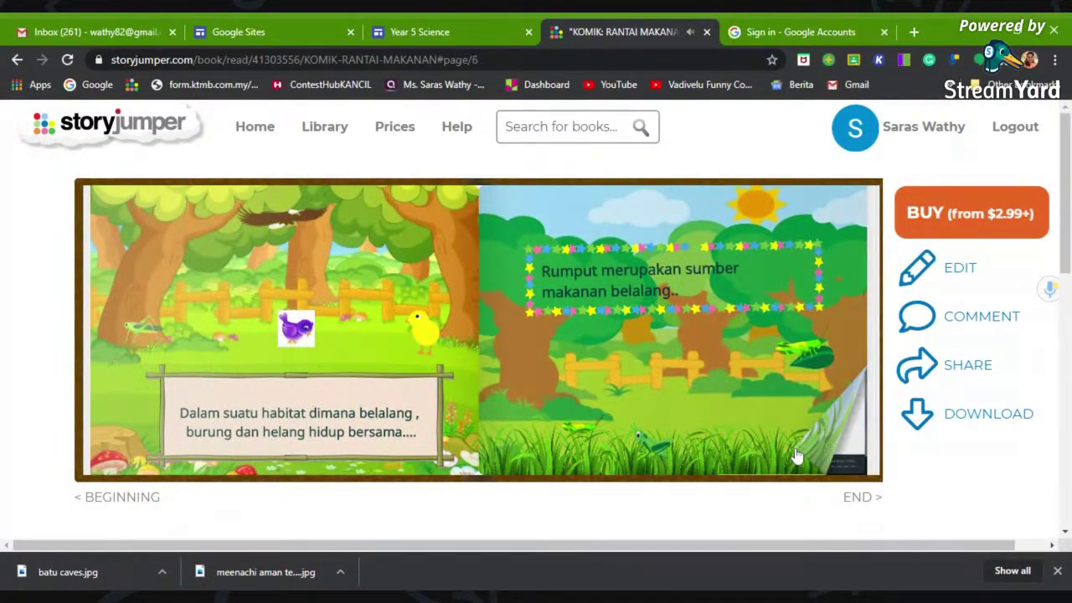
{"action": "left_click", "coordinate": [796, 457]}
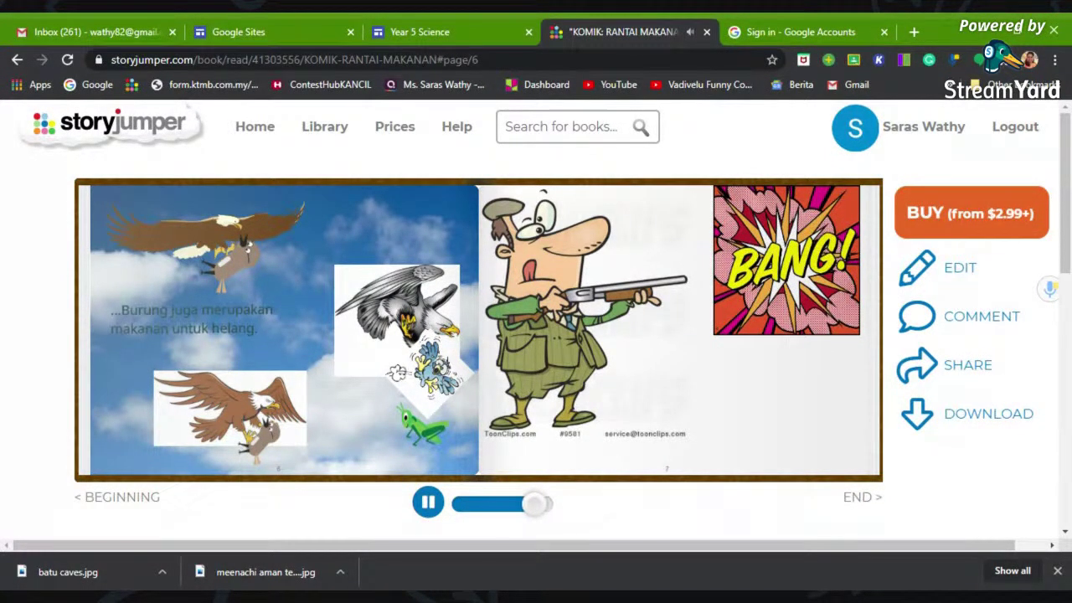
{"action": "left_click", "coordinate": [428, 503]}
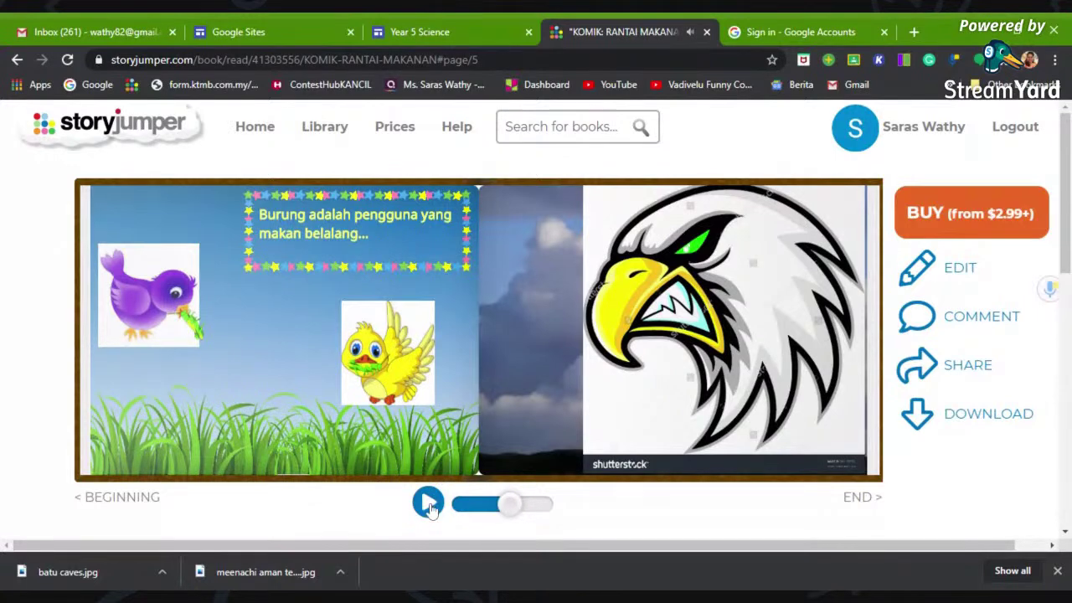
{"action": "left_click", "coordinate": [825, 399]}
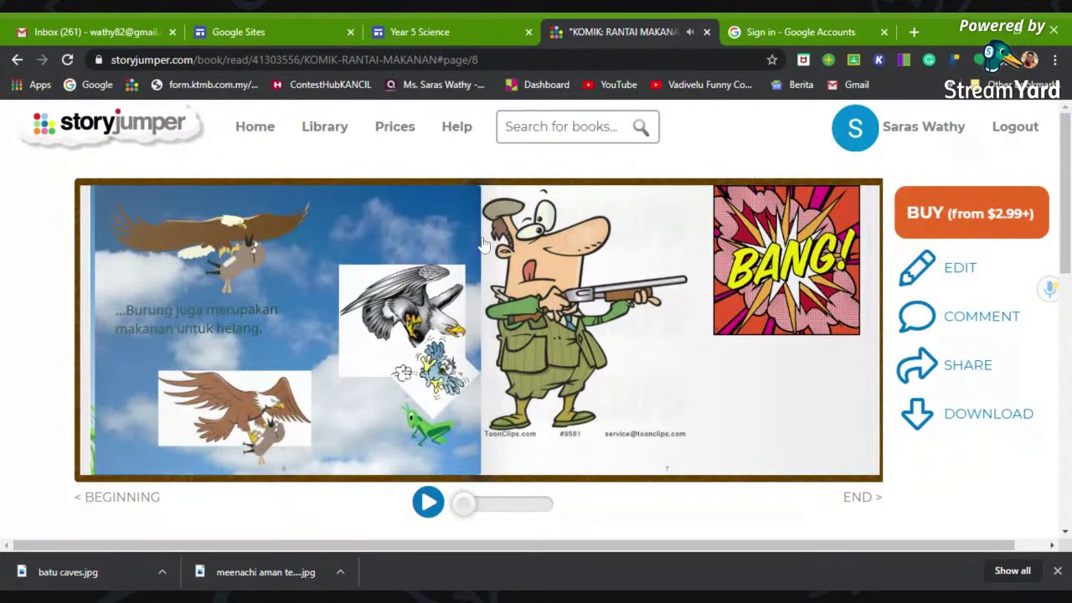
{"action": "left_click", "coordinate": [827, 403]}
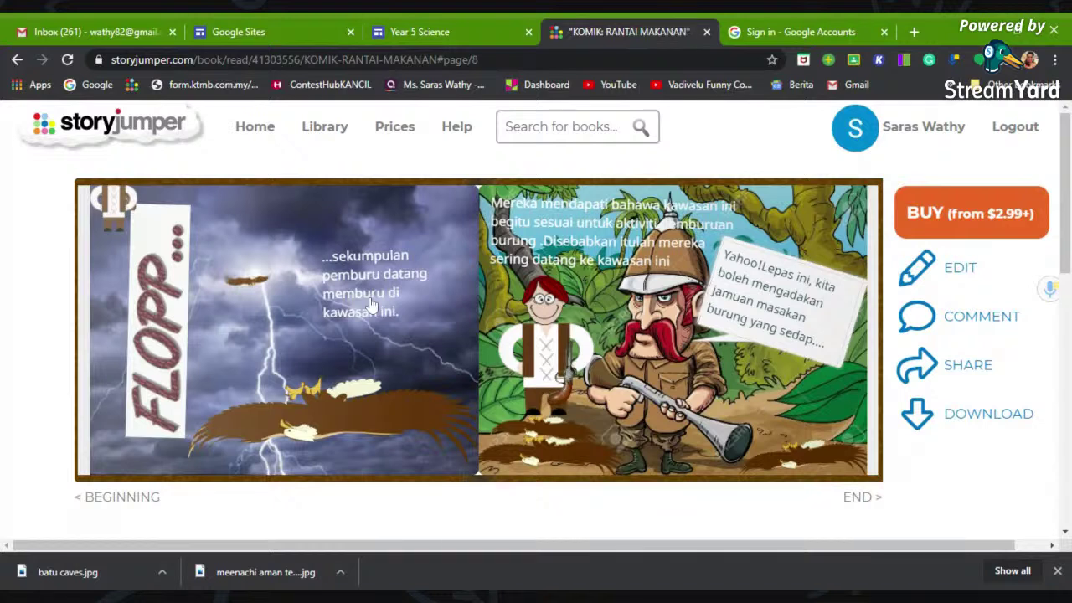
{"action": "left_click", "coordinate": [264, 130]}
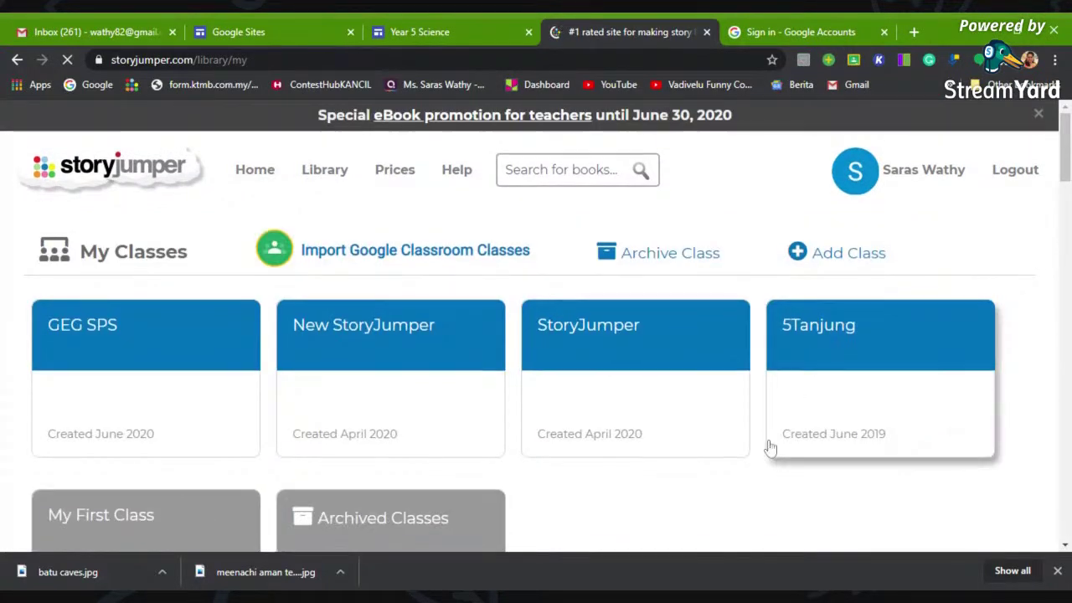
Step: Scroll the library to Books I Created and choose Create Book
{"action": "scroll", "coordinate": [771, 448], "scroll_direction": "down", "scroll_amount": 12}
{"action": "scroll", "coordinate": [774, 448], "scroll_direction": "down", "scroll_amount": 2}
{"action": "scroll", "coordinate": [632, 349], "scroll_direction": "up", "scroll_amount": 1}
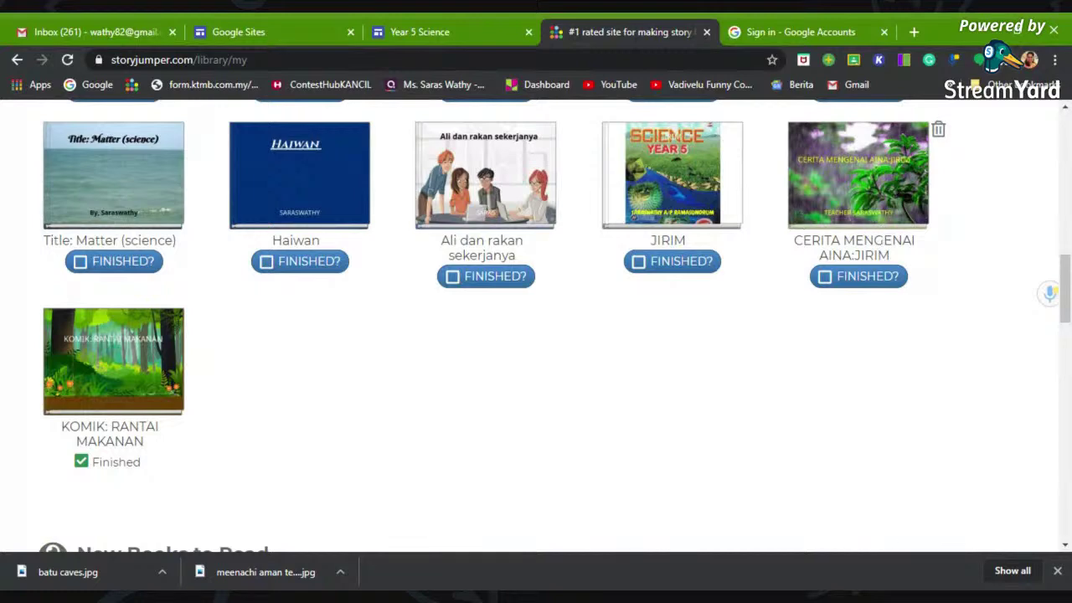
{"action": "scroll", "coordinate": [880, 376], "scroll_direction": "down", "scroll_amount": 3}
{"action": "scroll", "coordinate": [880, 376], "scroll_direction": "up", "scroll_amount": 4}
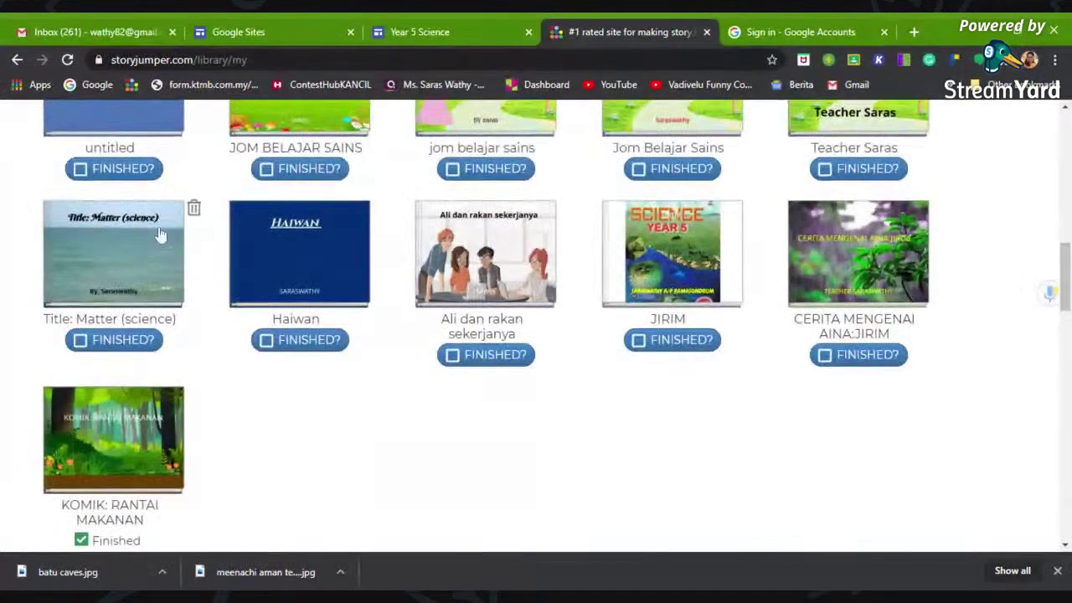
{"action": "scroll", "coordinate": [161, 236], "scroll_direction": "up", "scroll_amount": 2}
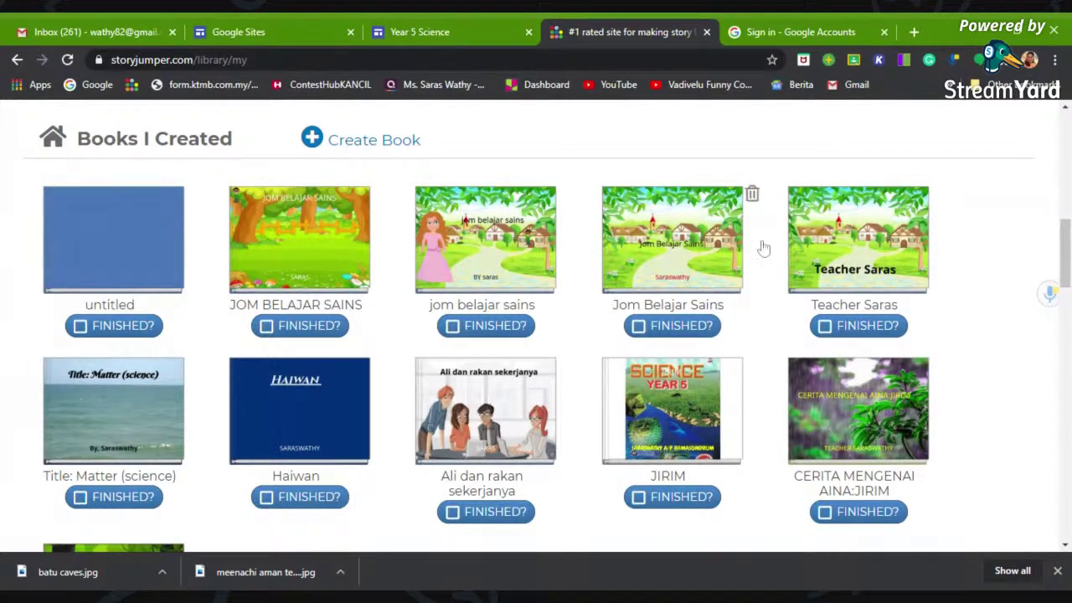
{"action": "scroll", "coordinate": [310, 436], "scroll_direction": "up", "scroll_amount": 10}
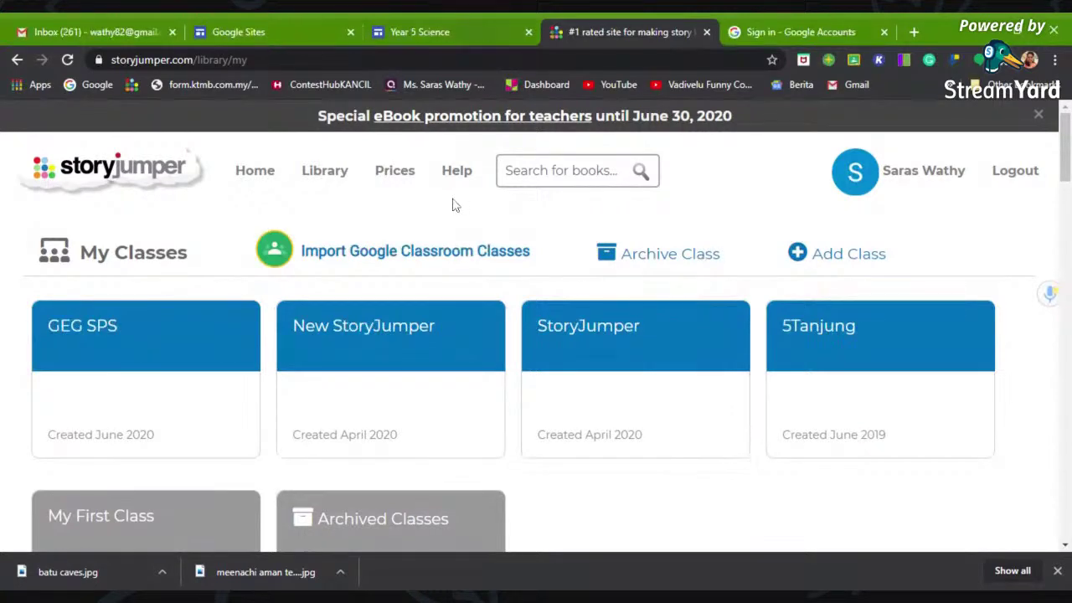
{"action": "scroll", "coordinate": [391, 402], "scroll_direction": "down", "scroll_amount": 4}
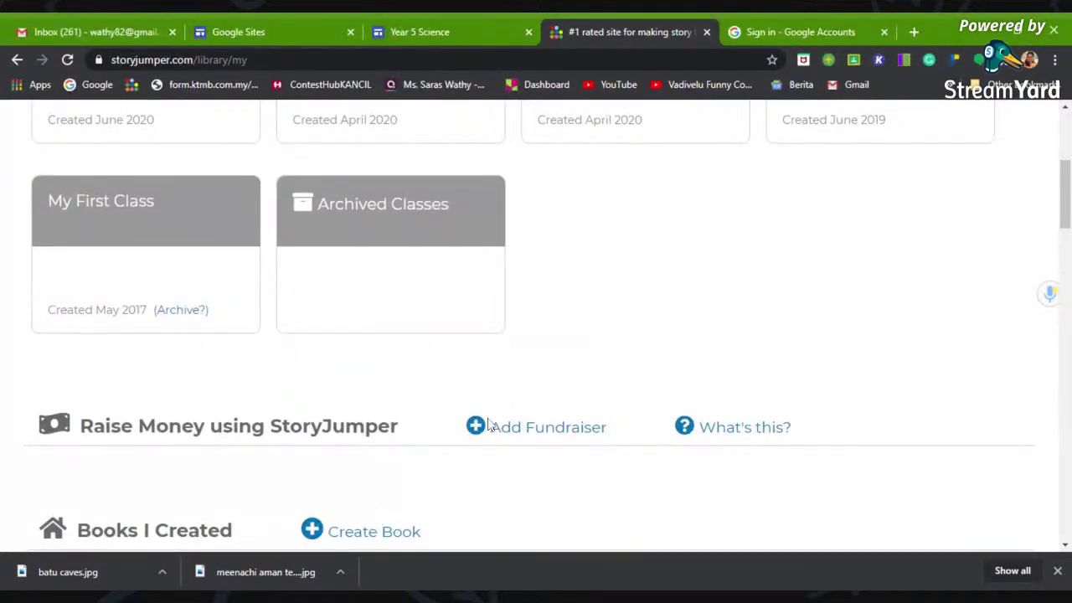
{"action": "scroll", "coordinate": [394, 403], "scroll_direction": "down", "scroll_amount": 1}
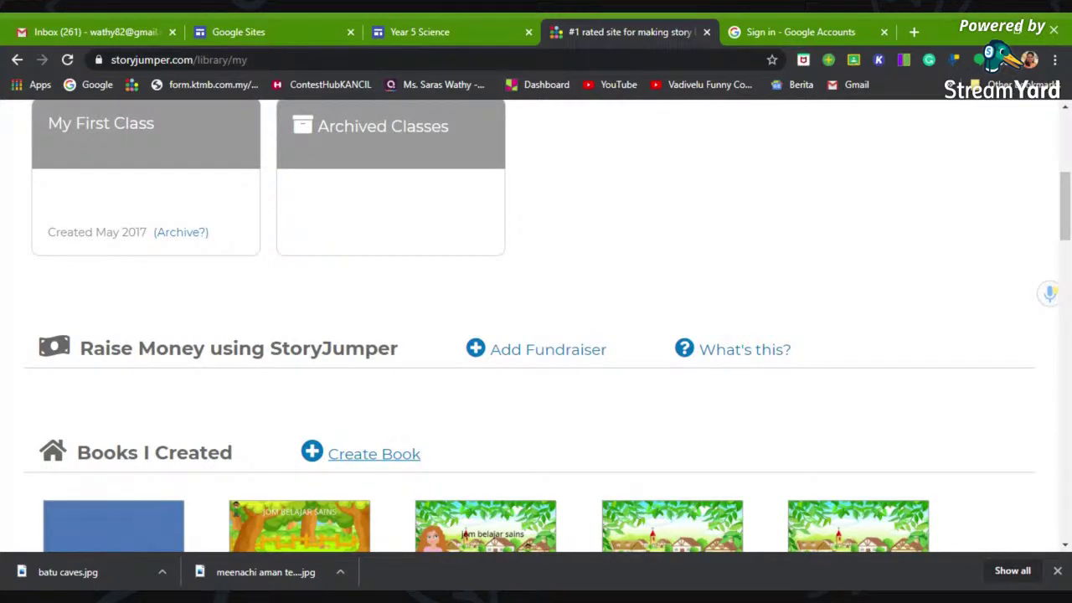
{"action": "left_click", "coordinate": [353, 462]}
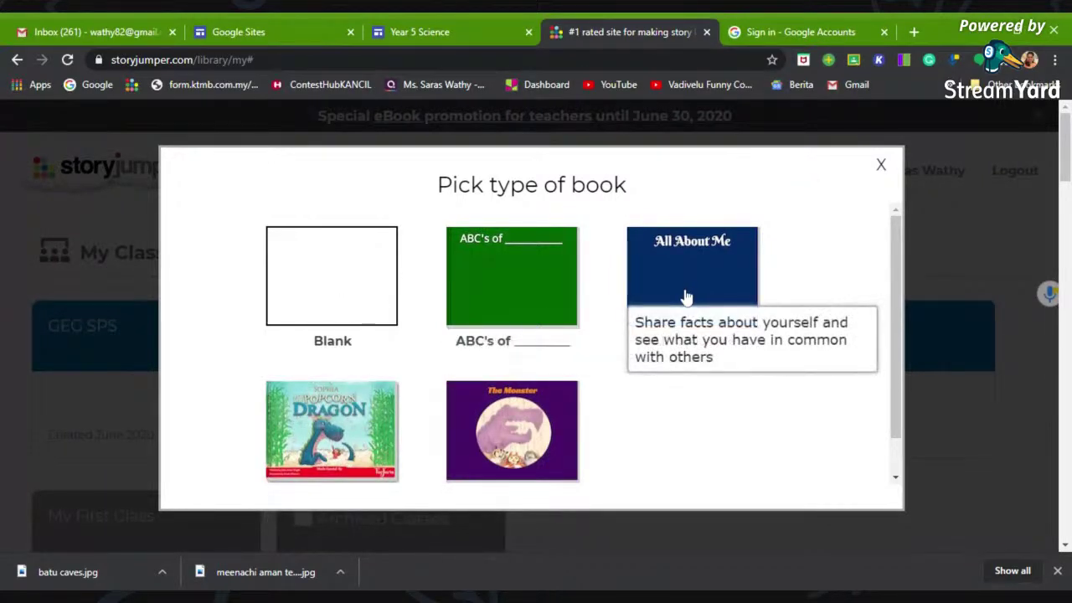
Step: Pick the Blank template from the book-type choices
{"action": "scroll", "coordinate": [503, 435], "scroll_direction": "down", "scroll_amount": 1}
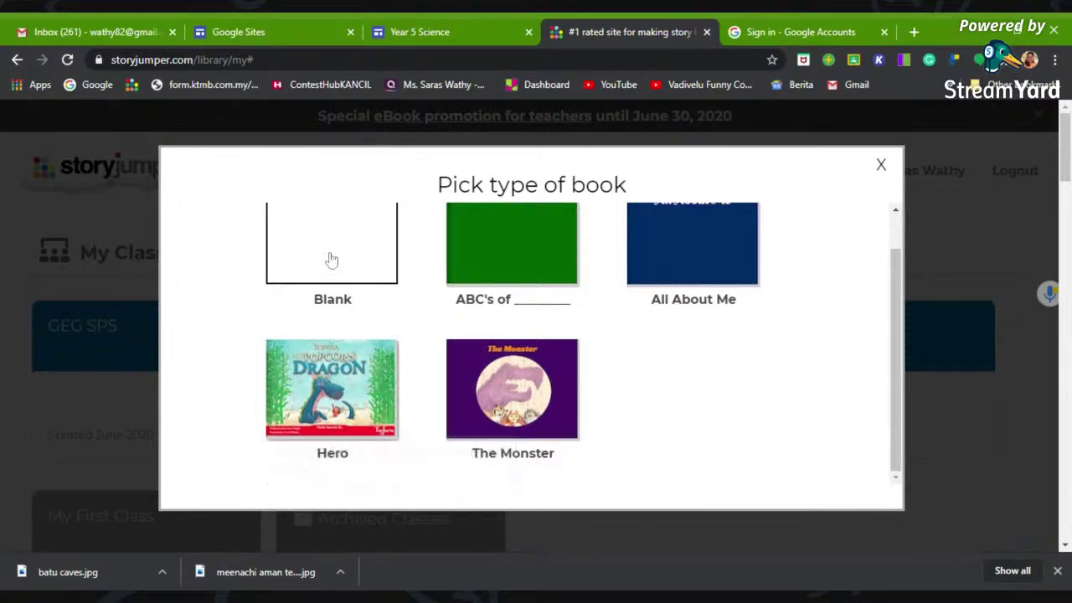
{"action": "scroll", "coordinate": [339, 323], "scroll_direction": "up", "scroll_amount": 1}
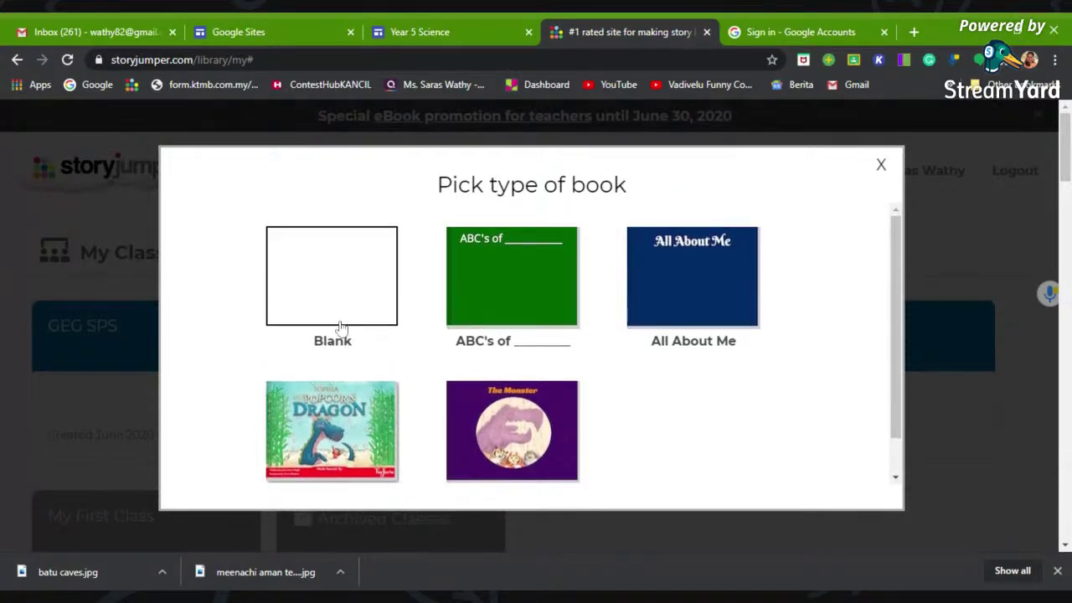
{"action": "left_click", "coordinate": [362, 296]}
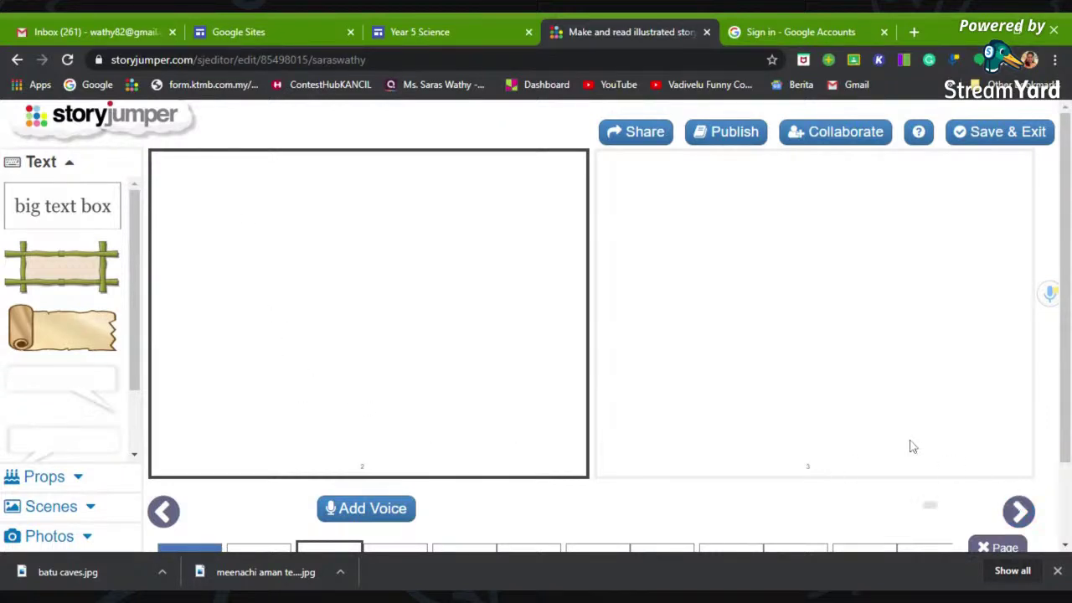
Step: Move from the front cover and dedication page to the blank pages 2–3 spread, with Text styles listed
{"action": "scroll", "coordinate": [1017, 419], "scroll_direction": "down", "scroll_amount": 1}
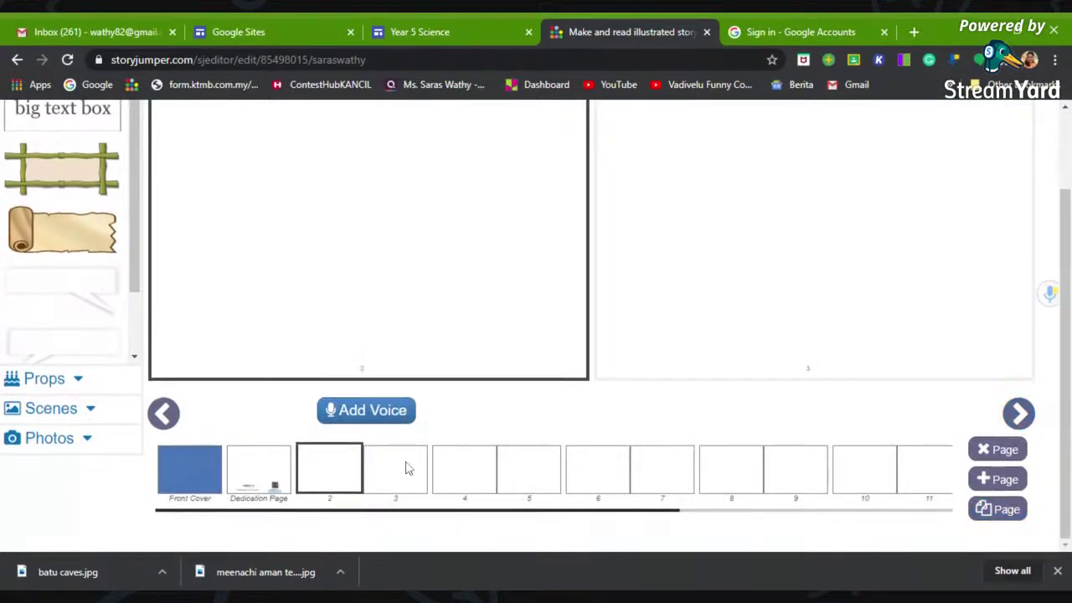
{"action": "scroll", "coordinate": [376, 377], "scroll_direction": "up", "scroll_amount": 1}
{"action": "scroll", "coordinate": [285, 501], "scroll_direction": "down", "scroll_amount": 1}
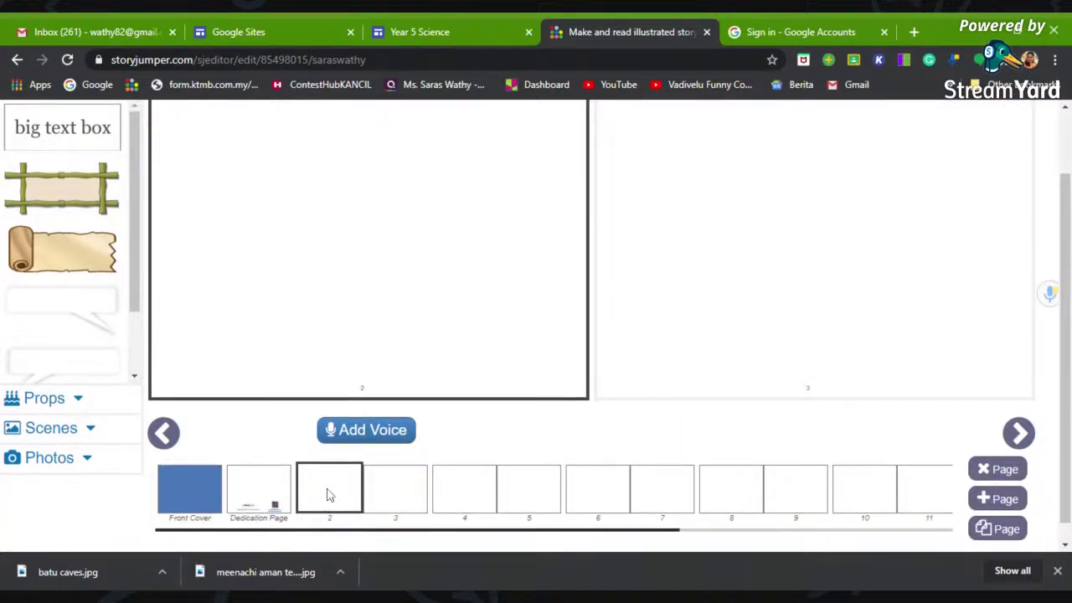
{"action": "left_click", "coordinate": [192, 494]}
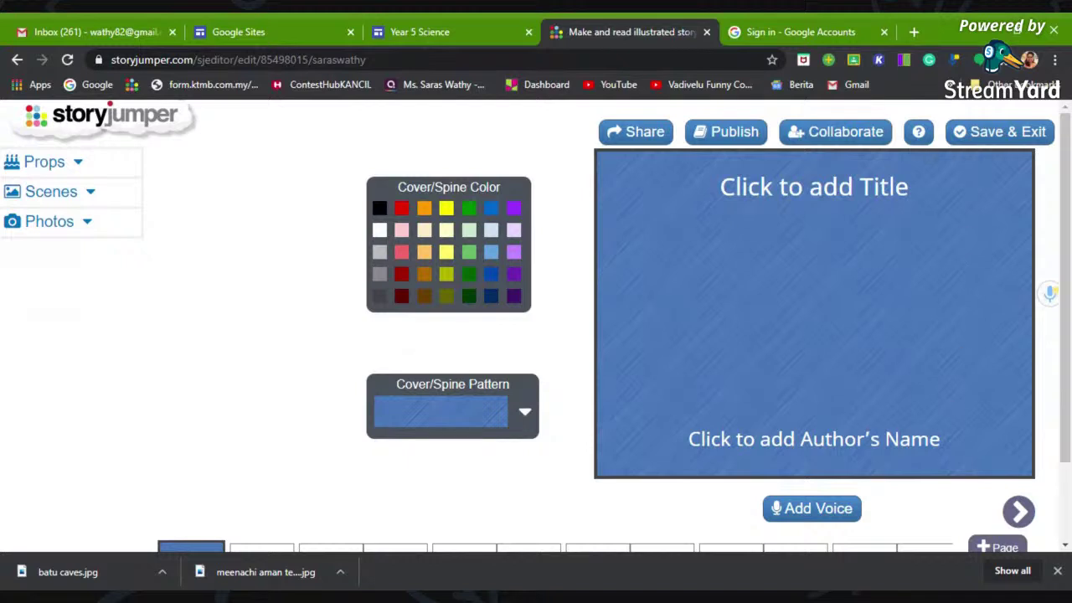
{"action": "scroll", "coordinate": [586, 373], "scroll_direction": "down", "scroll_amount": 1}
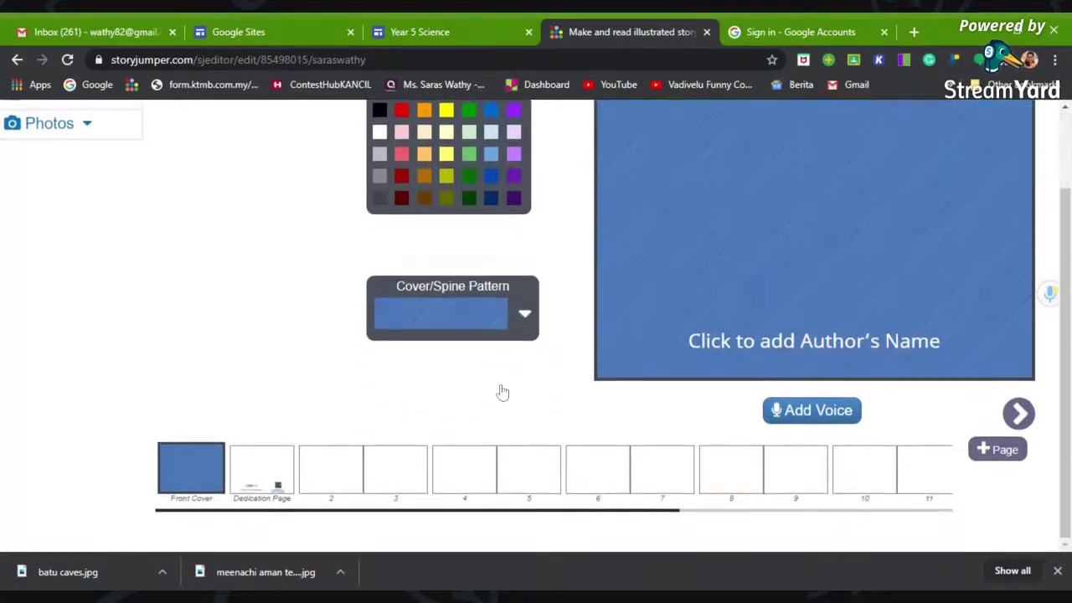
{"action": "left_click", "coordinate": [246, 473]}
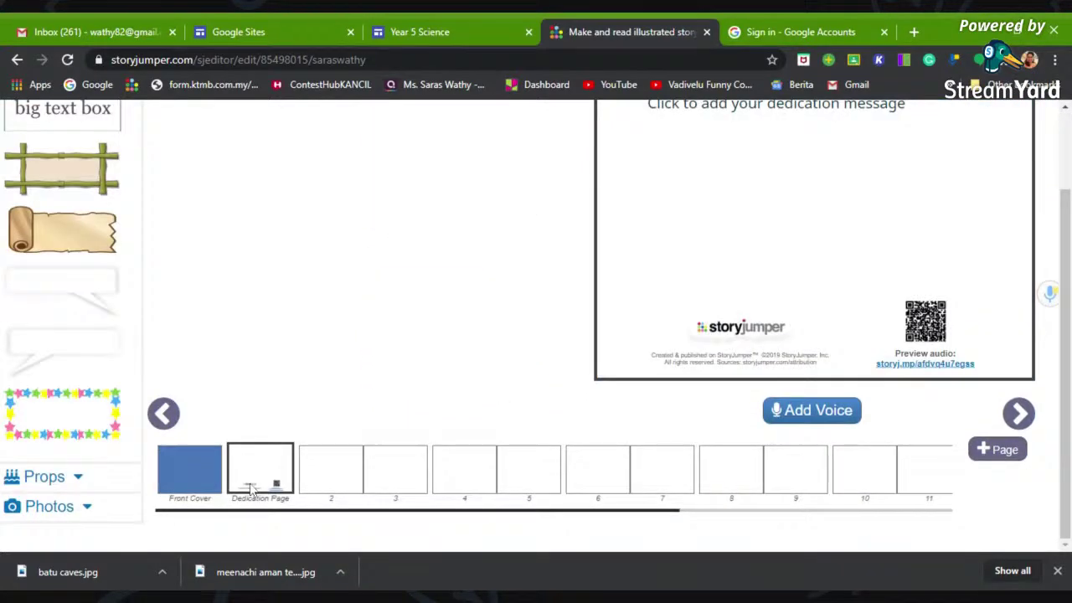
{"action": "left_click", "coordinate": [341, 482]}
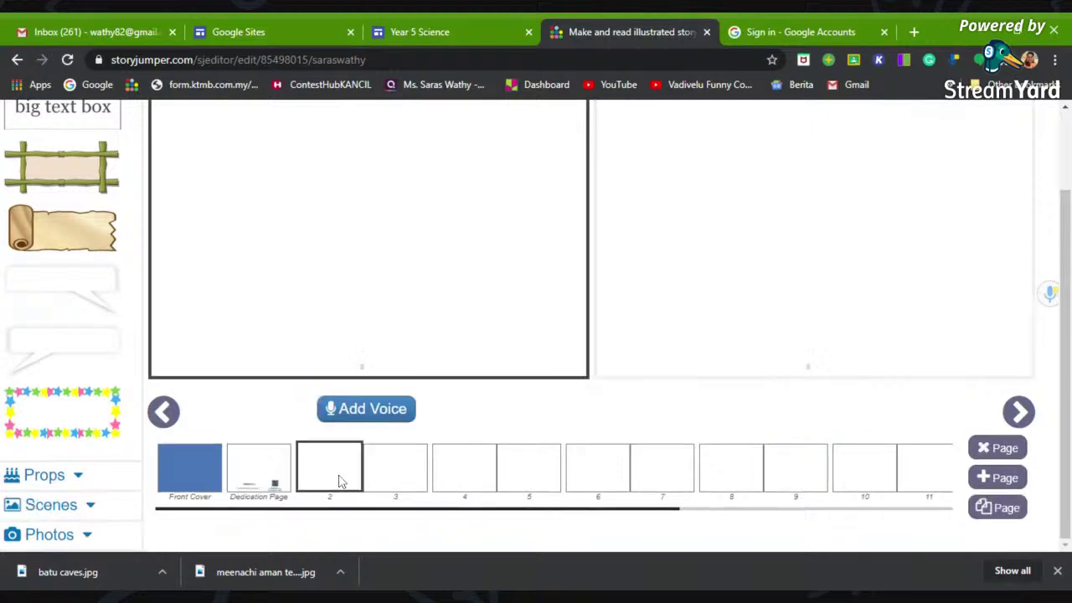
{"action": "scroll", "coordinate": [340, 402], "scroll_direction": "up", "scroll_amount": 2}
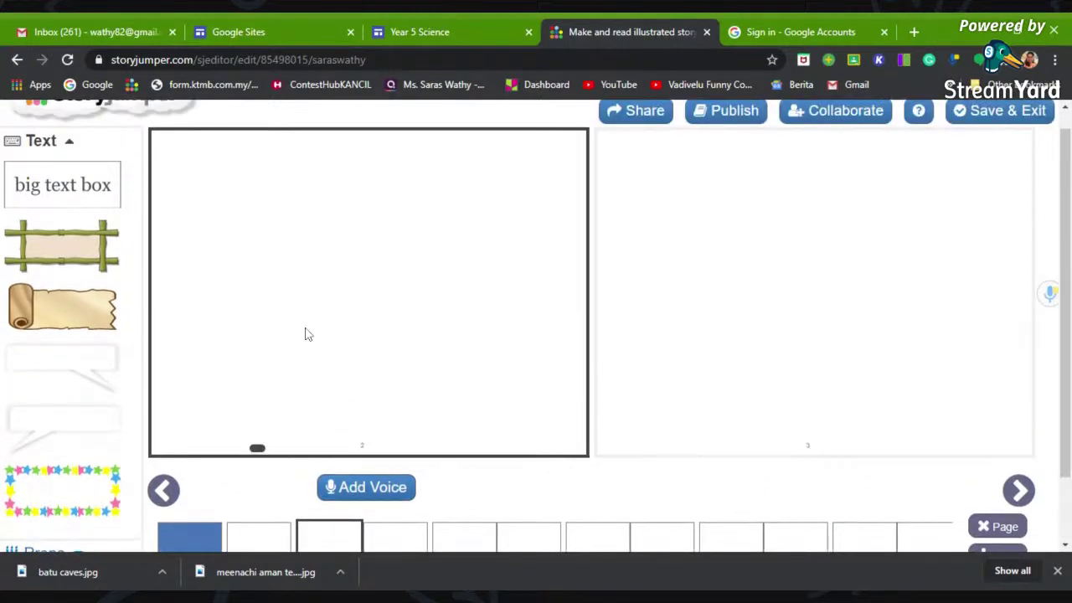
{"action": "scroll", "coordinate": [486, 402], "scroll_direction": "down", "scroll_amount": 2}
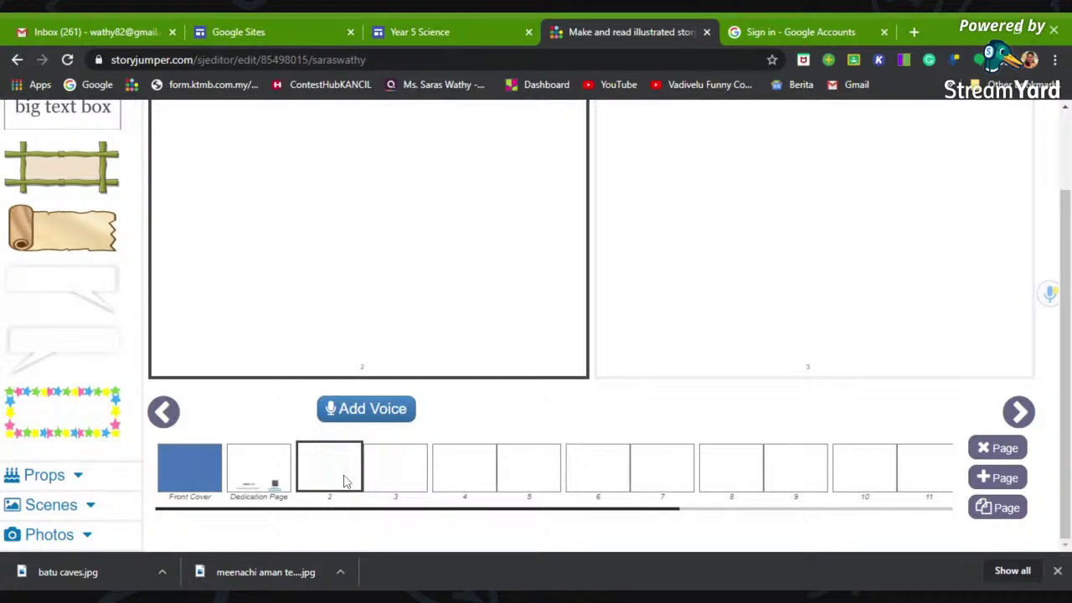
{"action": "scroll", "coordinate": [337, 486], "scroll_direction": "up", "scroll_amount": 3}
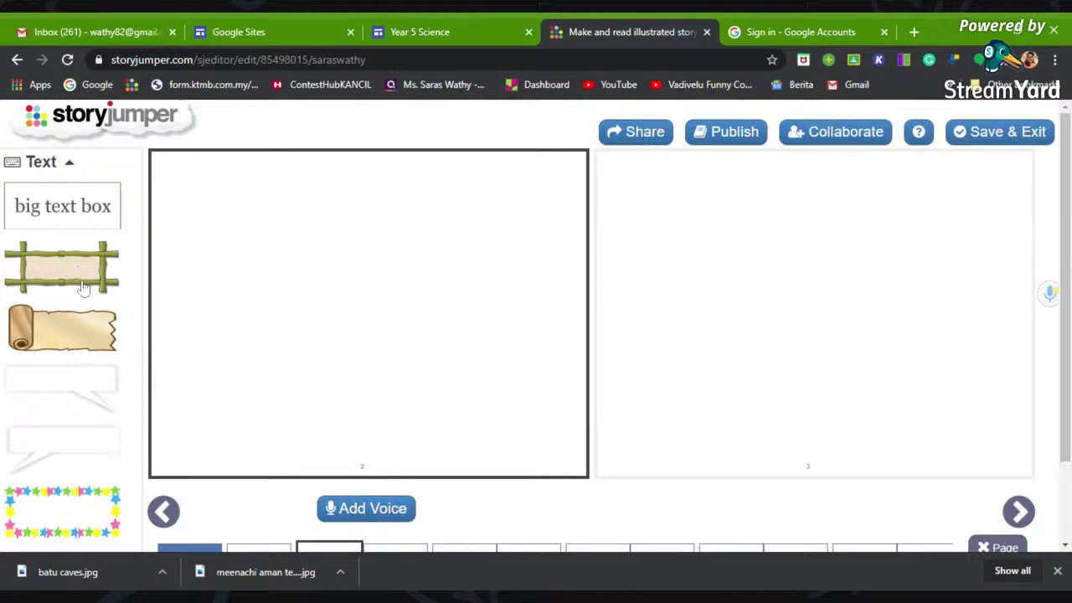
{"action": "scroll", "coordinate": [79, 285], "scroll_direction": "down", "scroll_amount": 2}
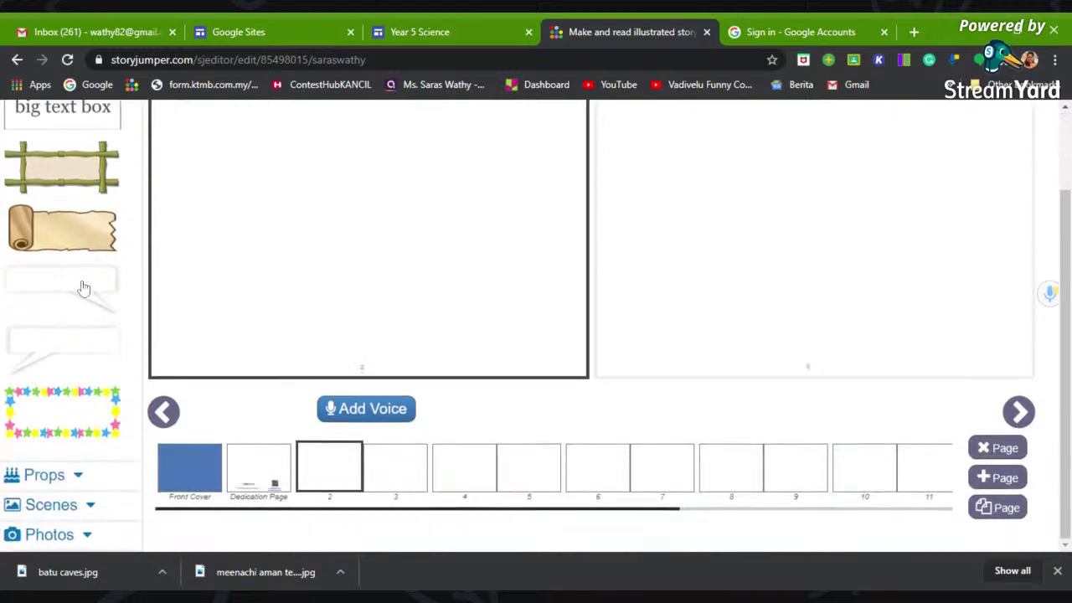
Step: Expand Props and open the full More props collection
{"action": "left_click", "coordinate": [72, 482]}
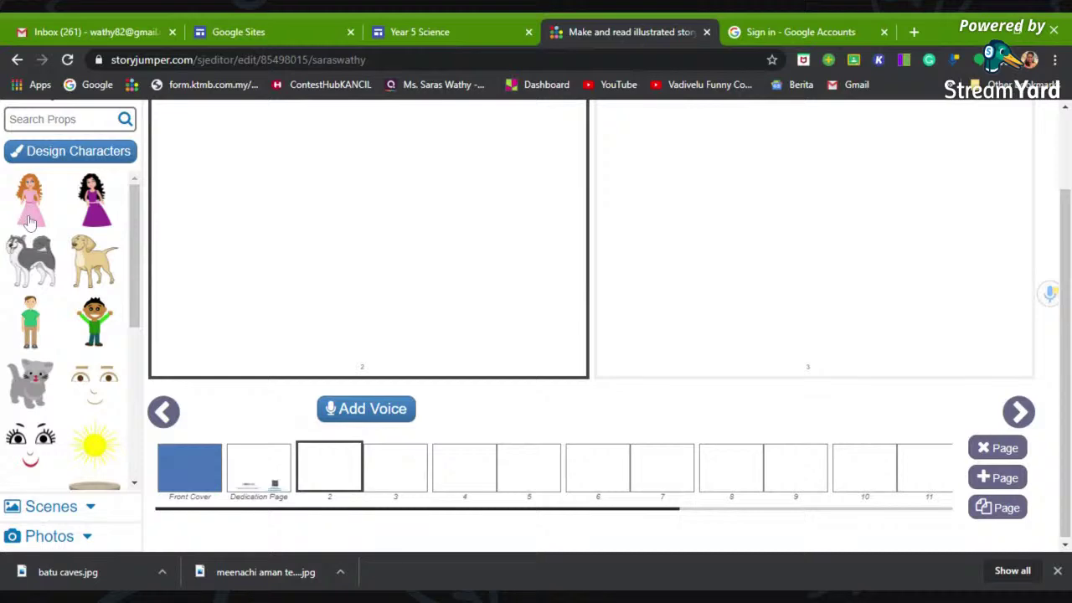
{"action": "scroll", "coordinate": [122, 351], "scroll_direction": "down", "scroll_amount": 4}
{"action": "scroll", "coordinate": [105, 432], "scroll_direction": "down", "scroll_amount": 1}
{"action": "left_click", "coordinate": [77, 473]}
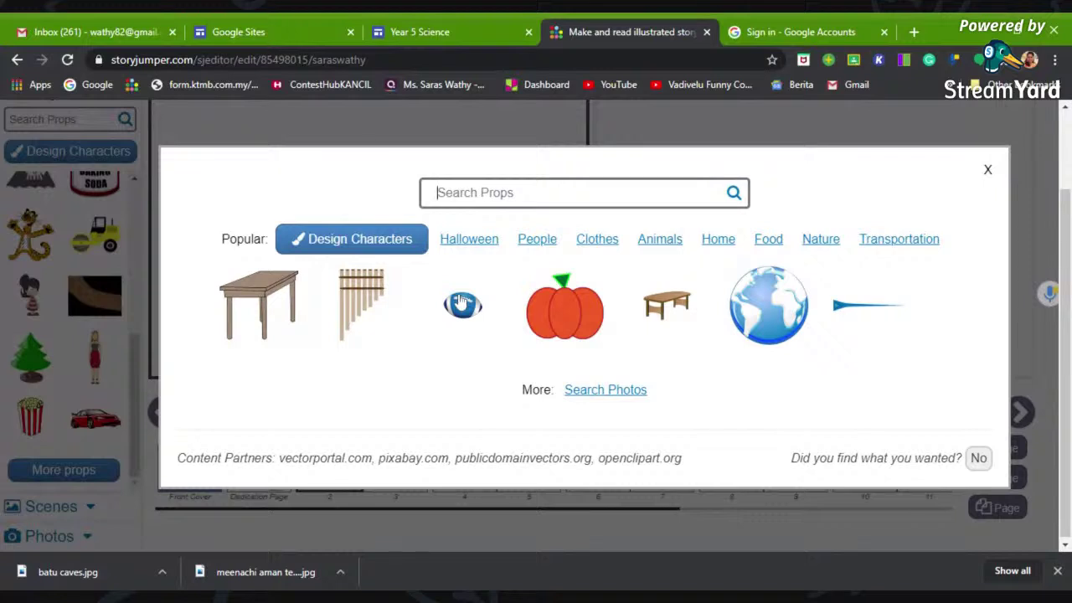
Step: Browse the Halloween, People and Clothes prop categories
{"action": "left_click", "coordinate": [481, 250]}
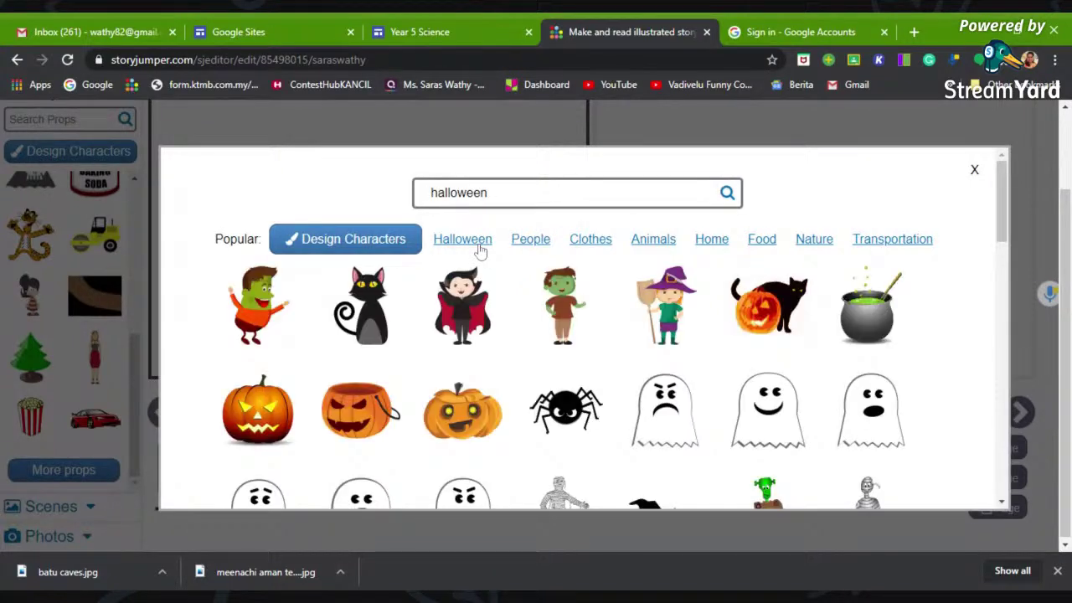
{"action": "left_click", "coordinate": [537, 242]}
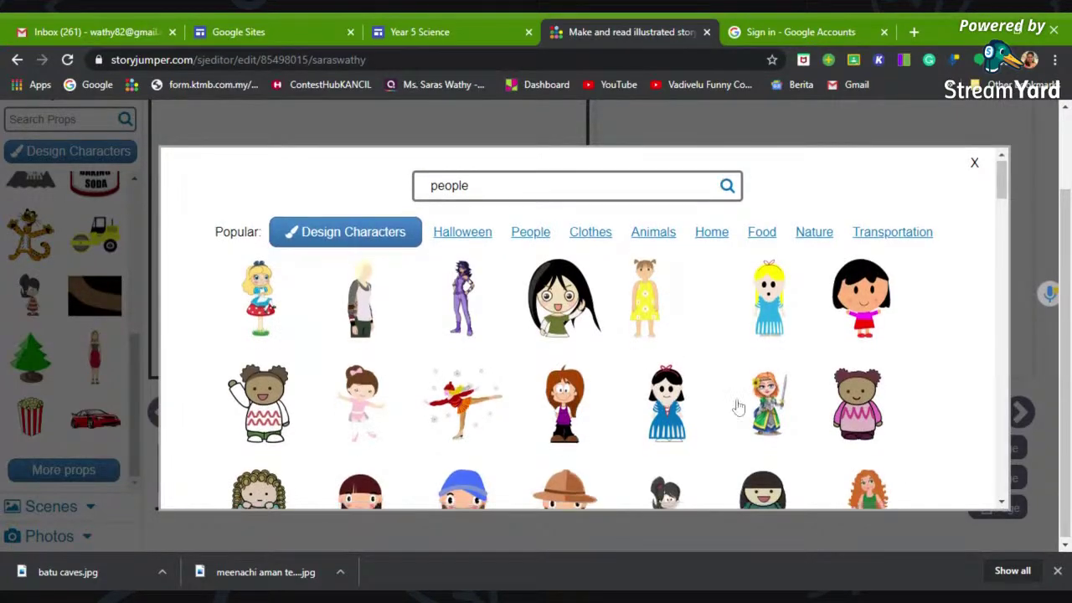
{"action": "scroll", "coordinate": [737, 408], "scroll_direction": "down", "scroll_amount": 8}
{"action": "scroll", "coordinate": [738, 408], "scroll_direction": "down", "scroll_amount": 10}
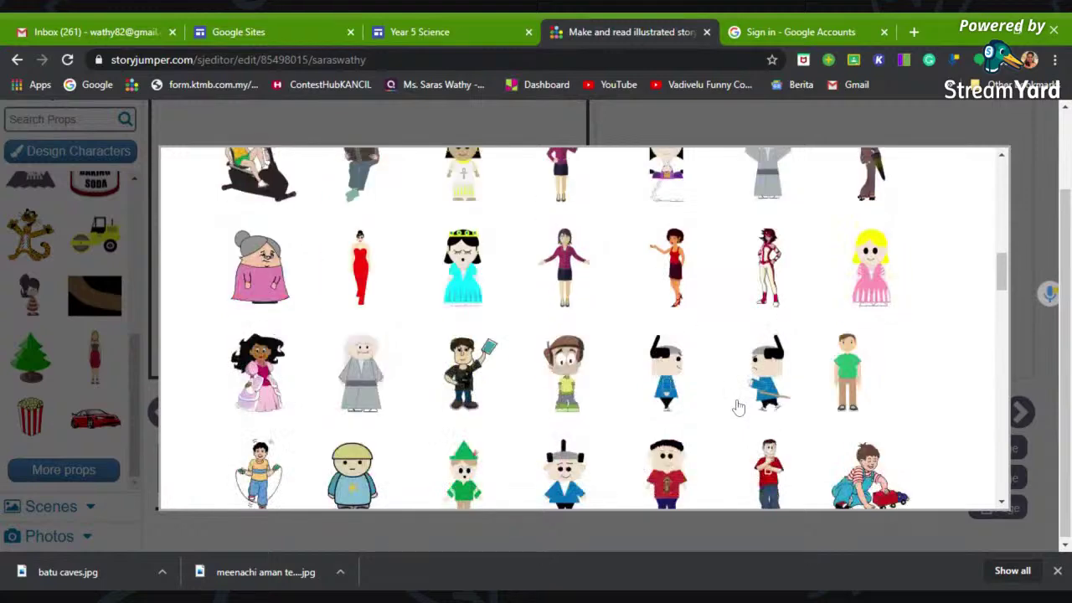
{"action": "scroll", "coordinate": [694, 397], "scroll_direction": "up", "scroll_amount": 15}
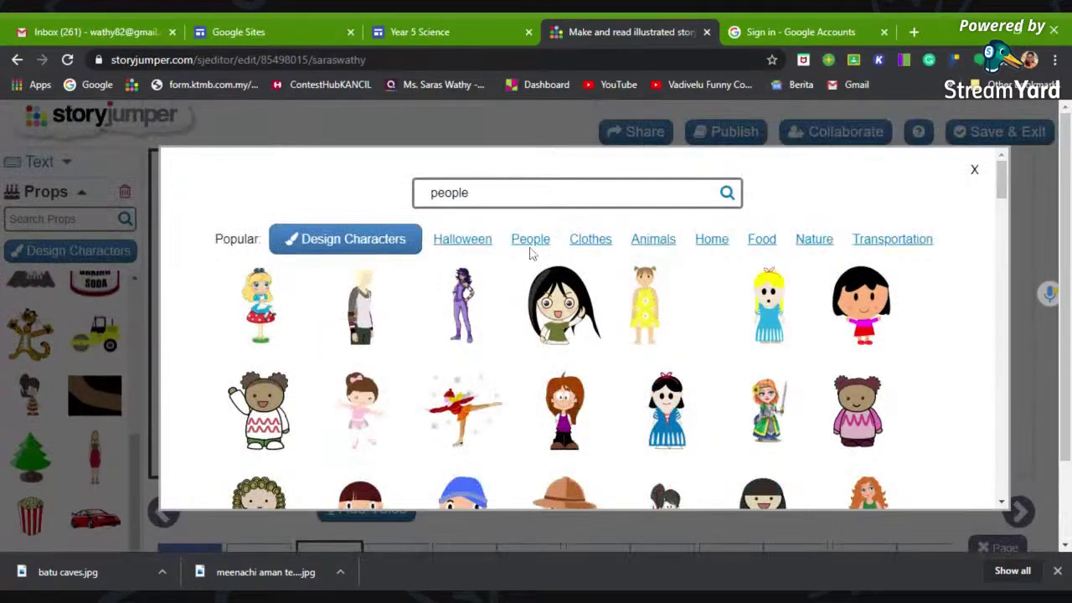
{"action": "left_click", "coordinate": [587, 245]}
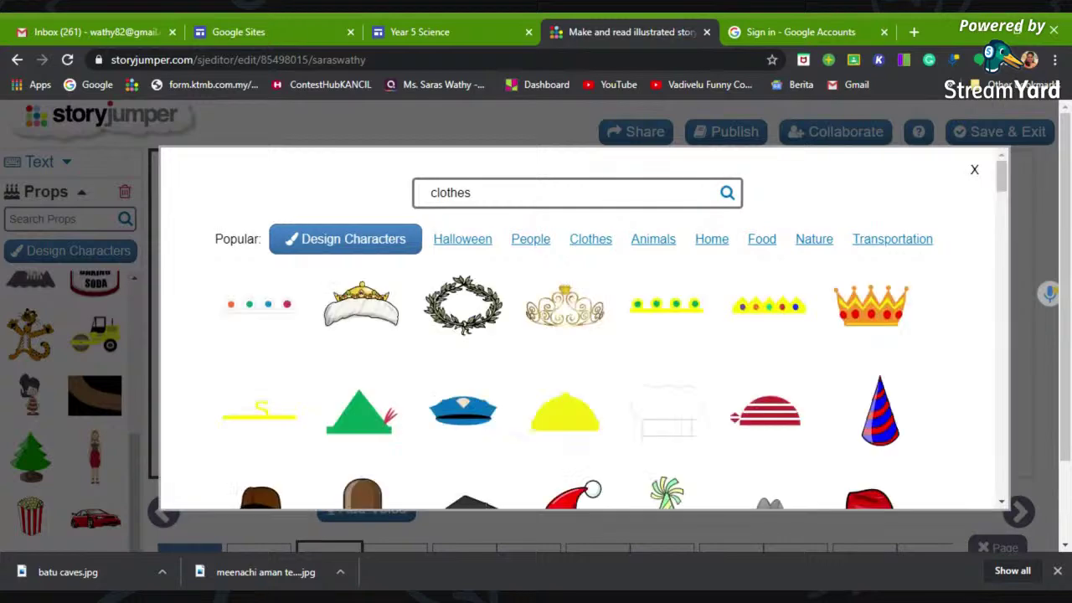
{"action": "scroll", "coordinate": [627, 395], "scroll_direction": "down", "scroll_amount": 2}
{"action": "scroll", "coordinate": [628, 395], "scroll_direction": "up", "scroll_amount": 2}
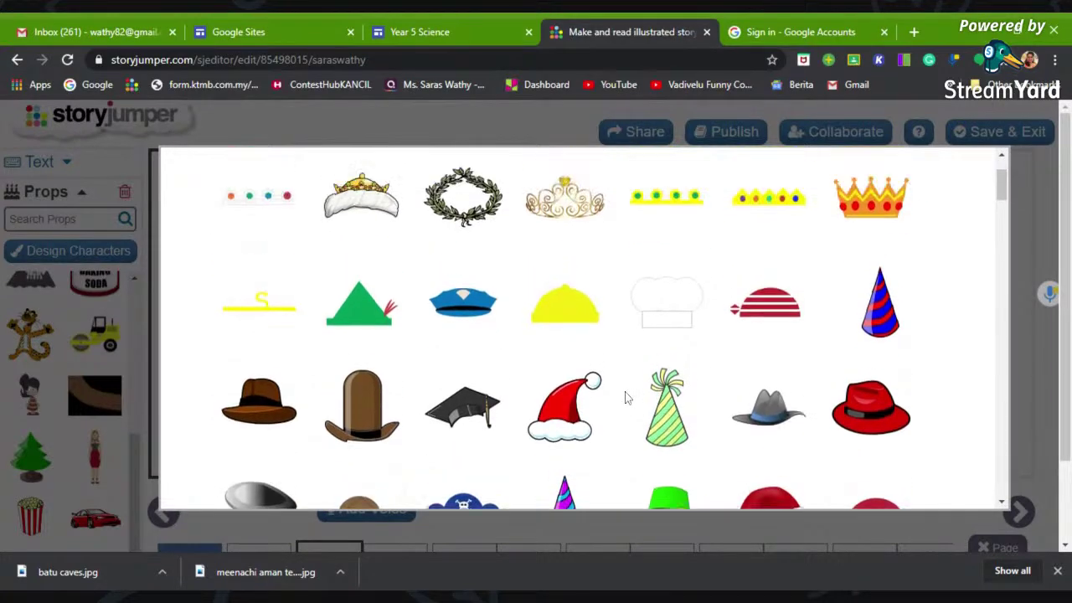
Step: Search the props for 'sar' (saree), which finds nothing
{"action": "double_click", "coordinate": [469, 196]}
{"action": "type", "text": "sar"}
{"action": "key", "text": "Return"}
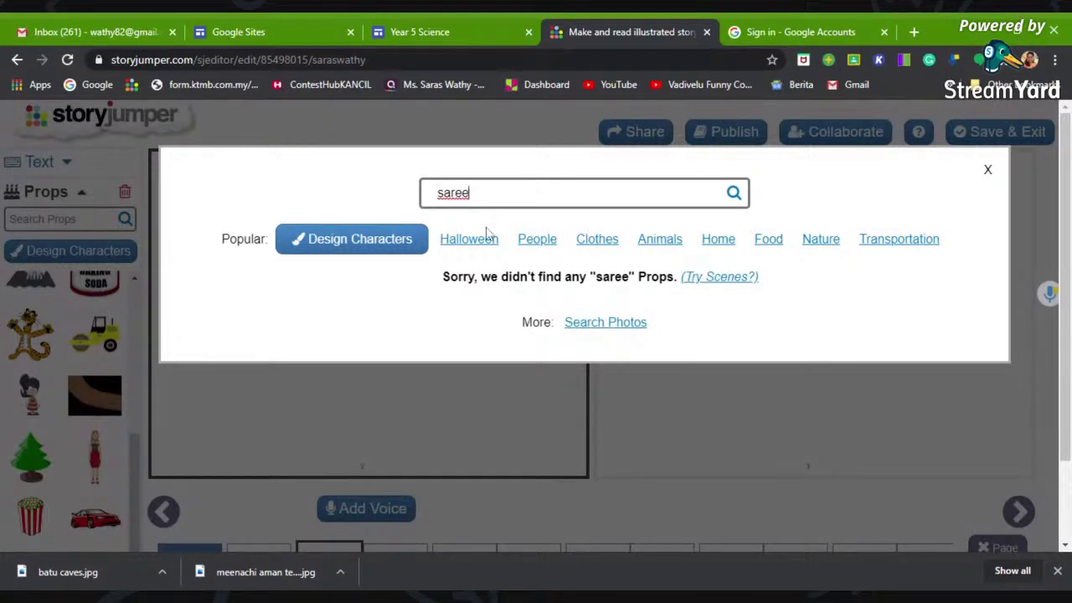
Step: Browse the Animals props, briefly revisiting Clothes
{"action": "left_click", "coordinate": [668, 251]}
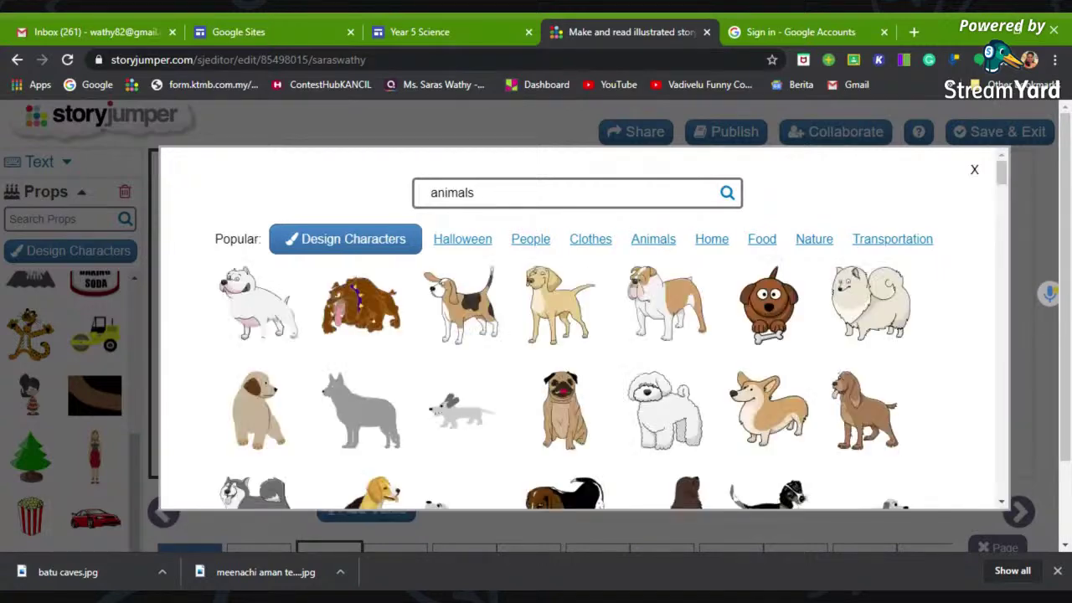
{"action": "scroll", "coordinate": [861, 395], "scroll_direction": "down", "scroll_amount": 1}
{"action": "scroll", "coordinate": [861, 396], "scroll_direction": "down", "scroll_amount": 10}
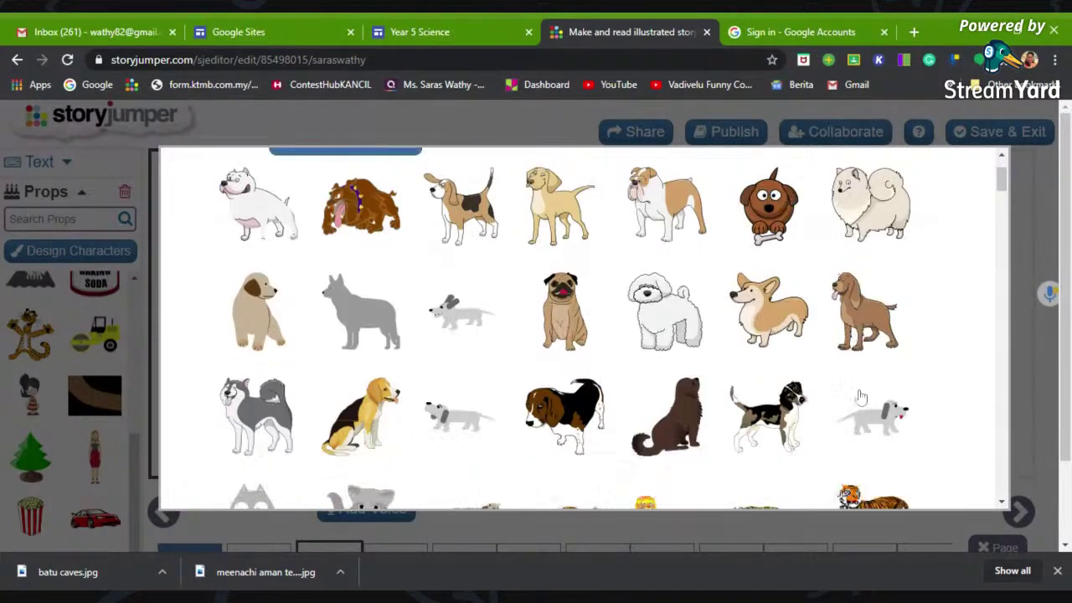
{"action": "scroll", "coordinate": [865, 401], "scroll_direction": "down", "scroll_amount": 10}
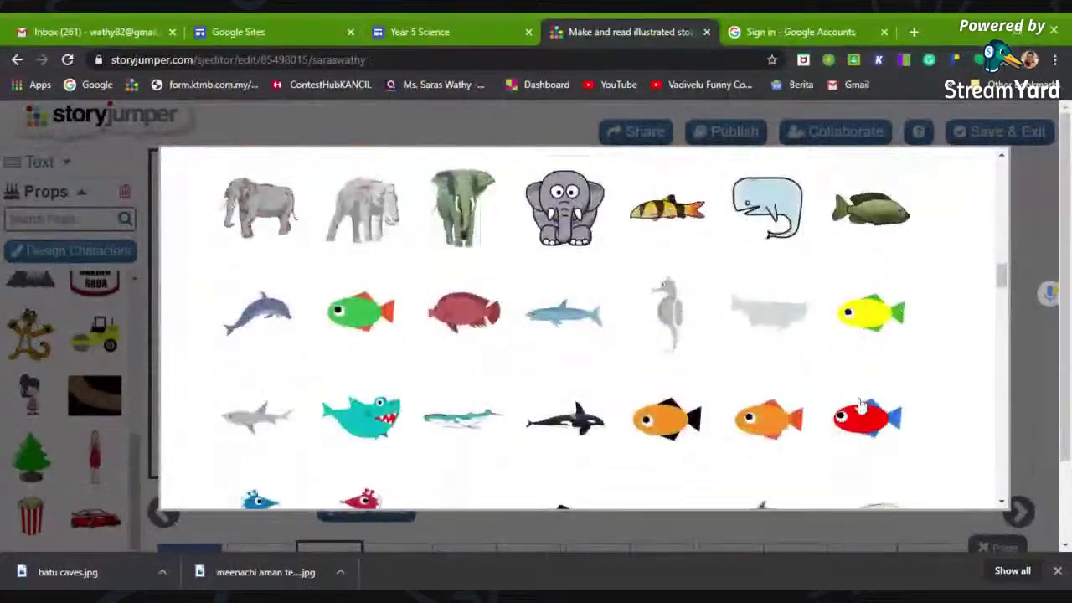
{"action": "scroll", "coordinate": [794, 436], "scroll_direction": "up", "scroll_amount": 9}
{"action": "scroll", "coordinate": [794, 436], "scroll_direction": "up", "scroll_amount": 10}
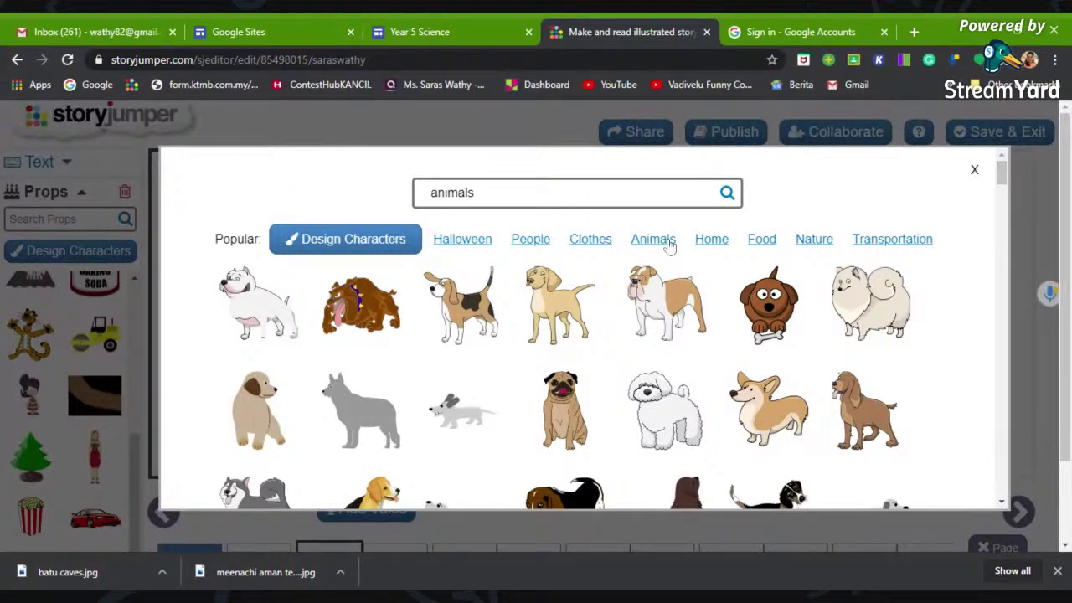
{"action": "left_click", "coordinate": [597, 244]}
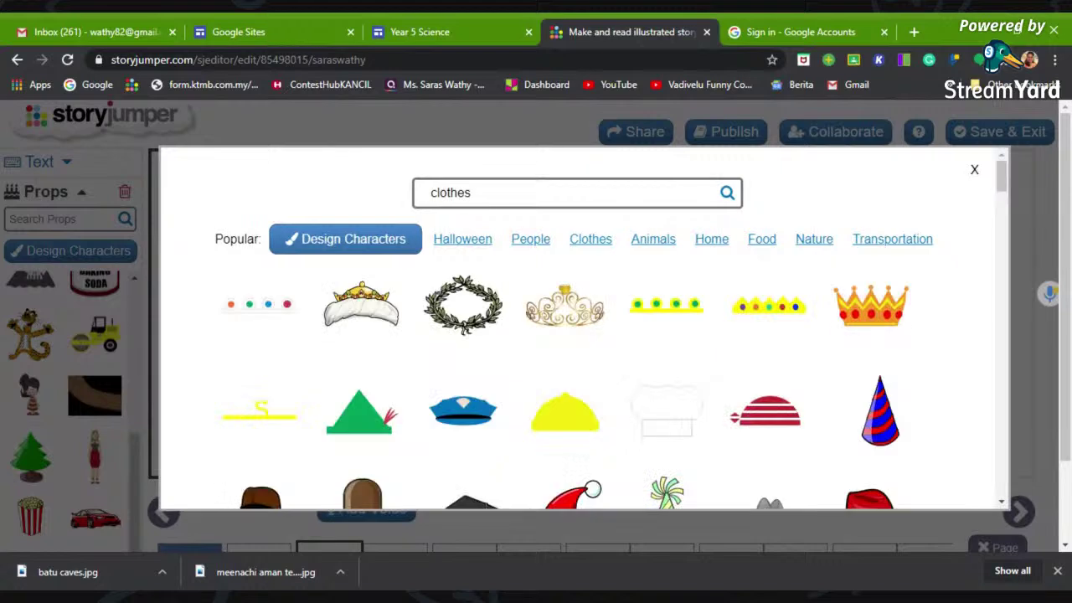
{"action": "left_click", "coordinate": [652, 243]}
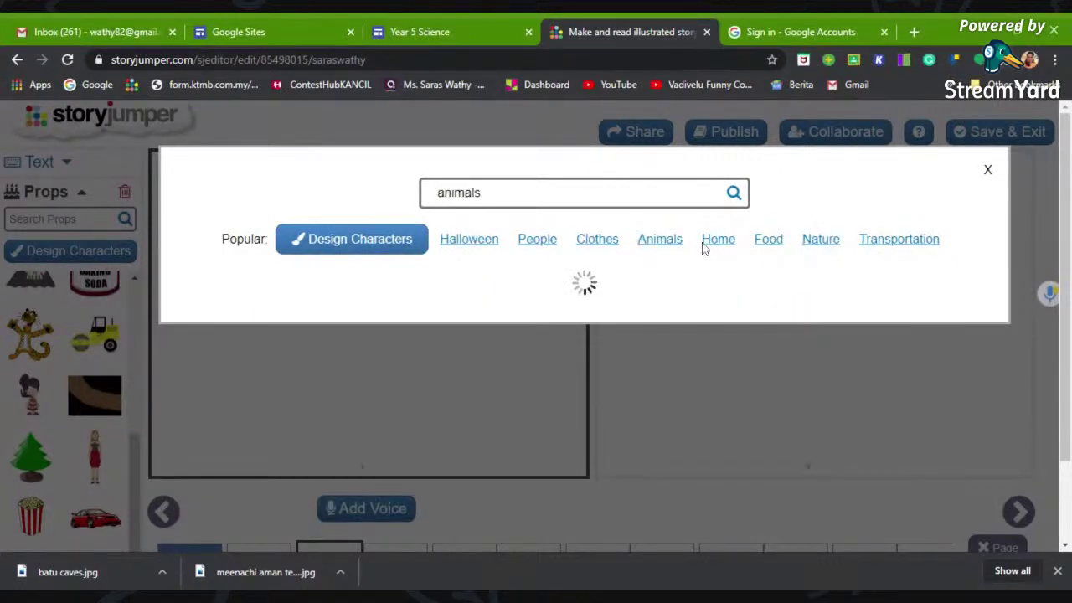
Step: Browse the Home, Food and Nature prop categories
{"action": "left_click", "coordinate": [719, 243]}
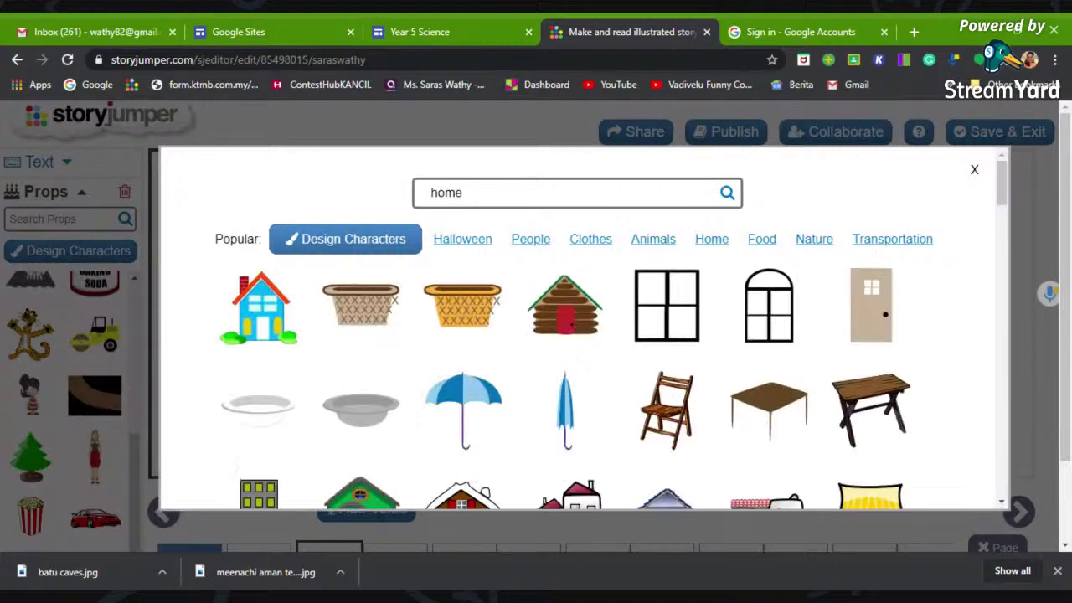
{"action": "scroll", "coordinate": [807, 405], "scroll_direction": "down", "scroll_amount": 5}
{"action": "scroll", "coordinate": [806, 405], "scroll_direction": "up", "scroll_amount": 5}
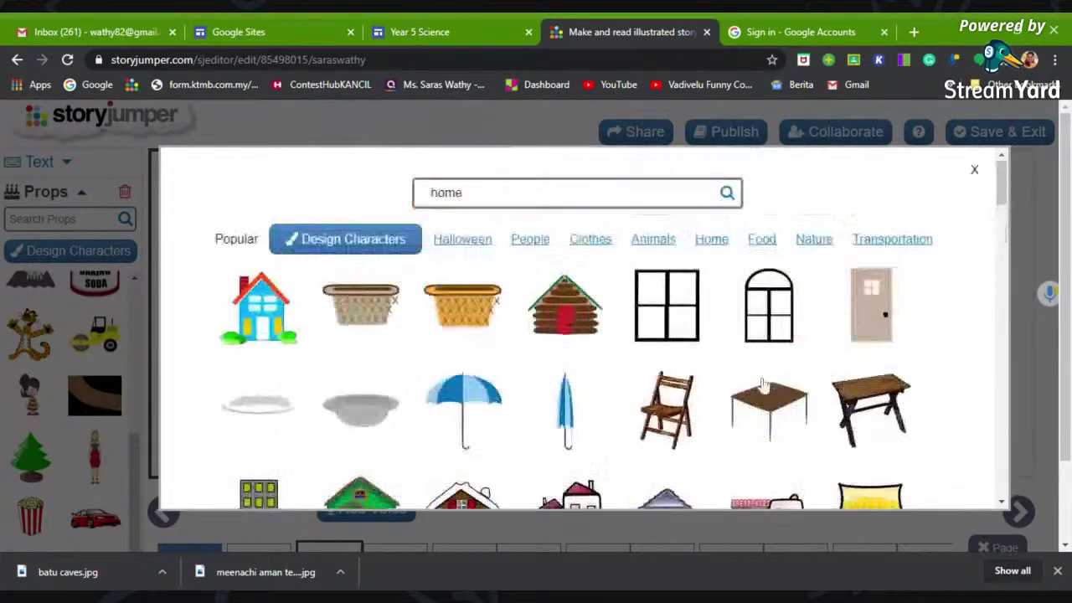
{"action": "left_click", "coordinate": [758, 241]}
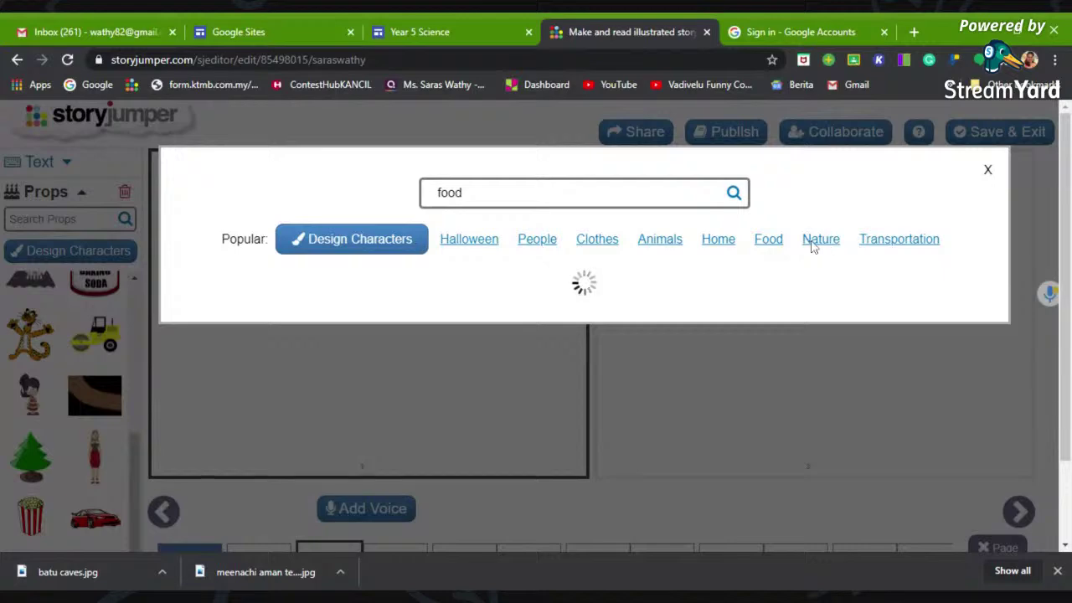
{"action": "left_click", "coordinate": [815, 241]}
{"action": "scroll", "coordinate": [608, 412], "scroll_direction": "down", "scroll_amount": 5}
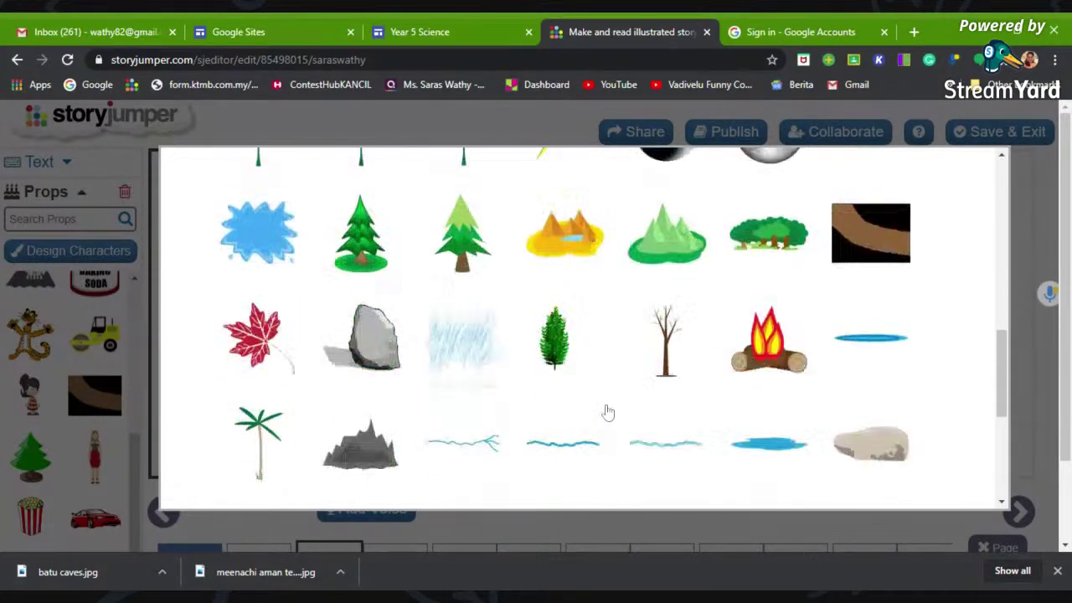
{"action": "scroll", "coordinate": [864, 277], "scroll_direction": "up", "scroll_amount": 5}
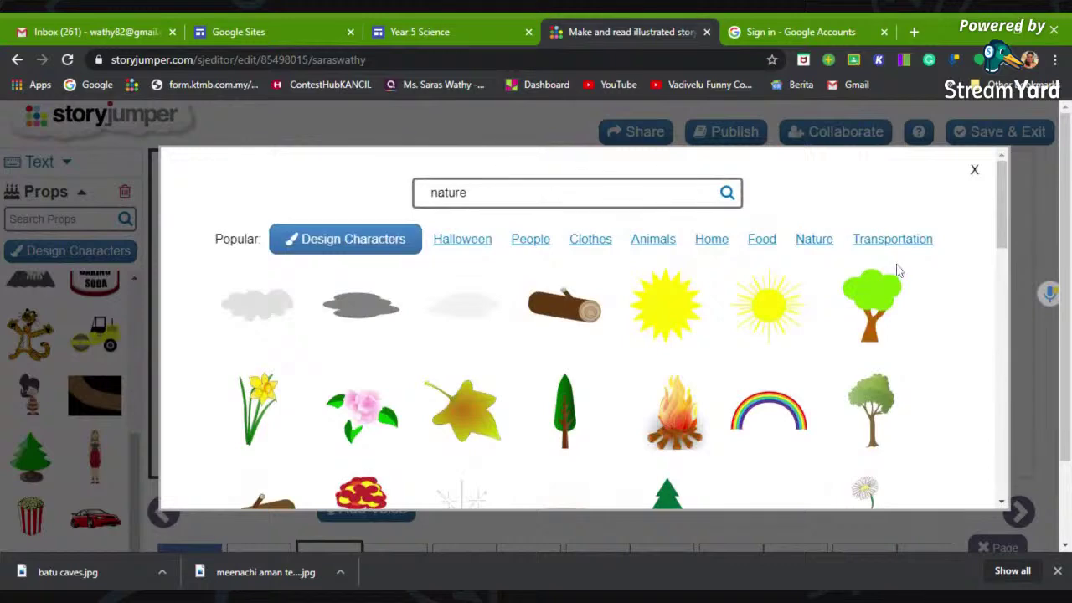
Step: View the Transportation props, then close the props collection
{"action": "left_click", "coordinate": [898, 240]}
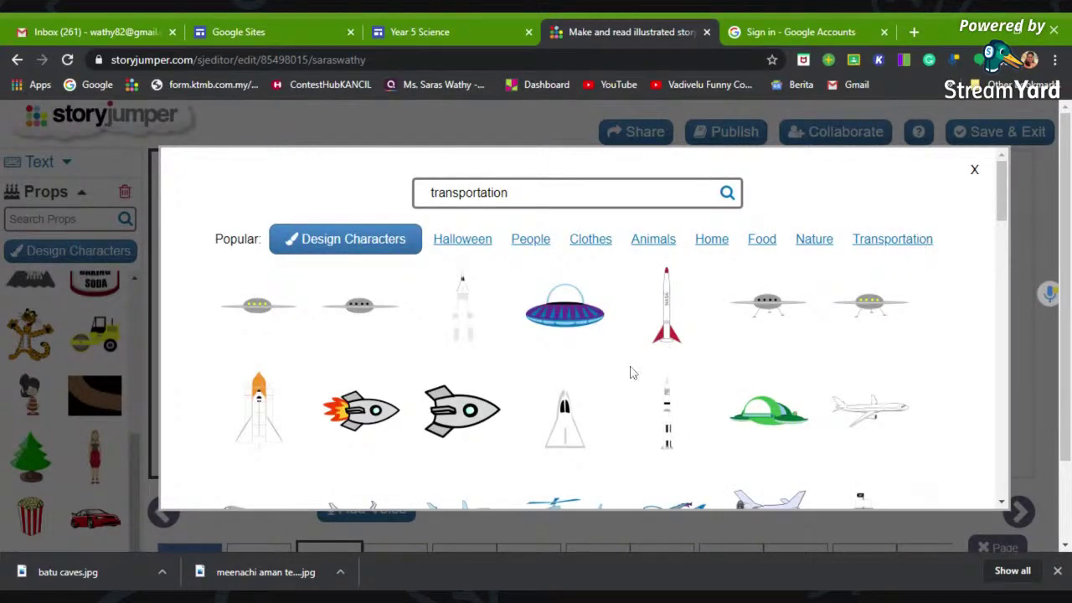
{"action": "scroll", "coordinate": [635, 371], "scroll_direction": "down", "scroll_amount": 10}
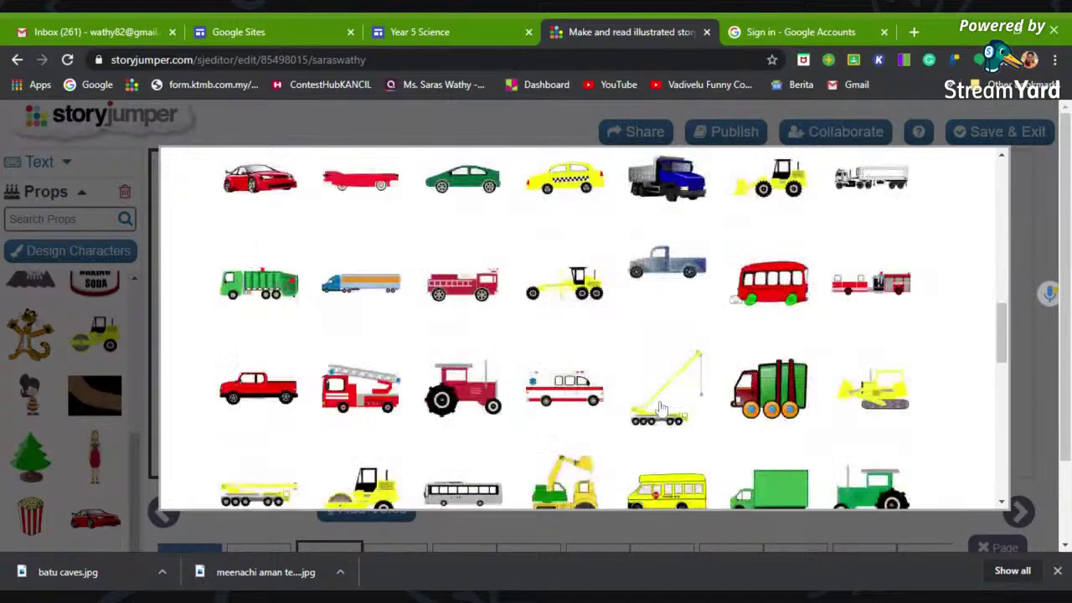
{"action": "scroll", "coordinate": [661, 408], "scroll_direction": "down", "scroll_amount": 3}
{"action": "scroll", "coordinate": [695, 402], "scroll_direction": "up", "scroll_amount": 8}
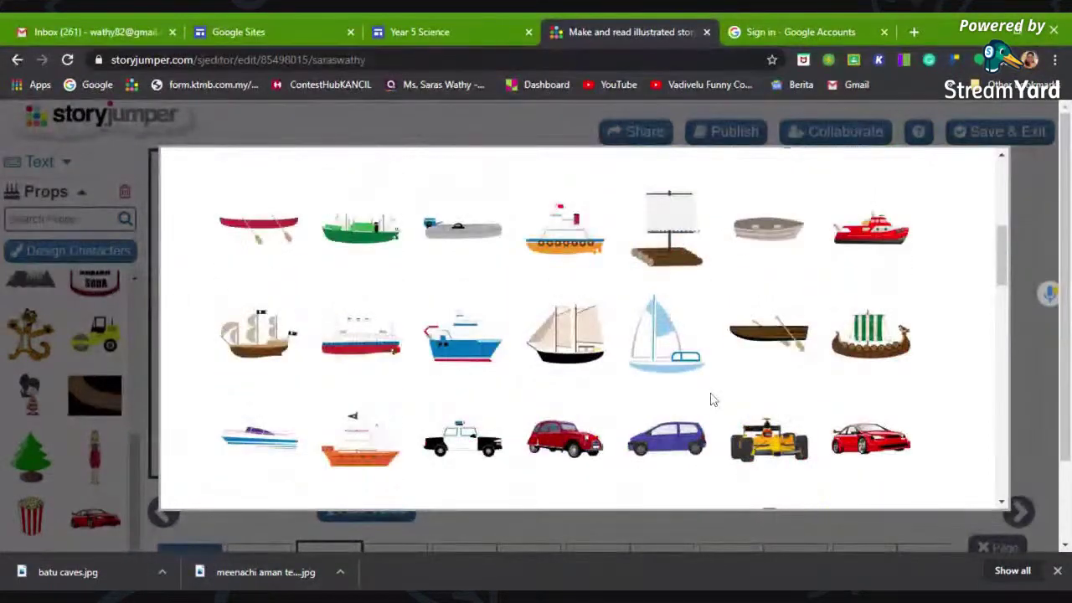
{"action": "scroll", "coordinate": [710, 400], "scroll_direction": "up", "scroll_amount": 6}
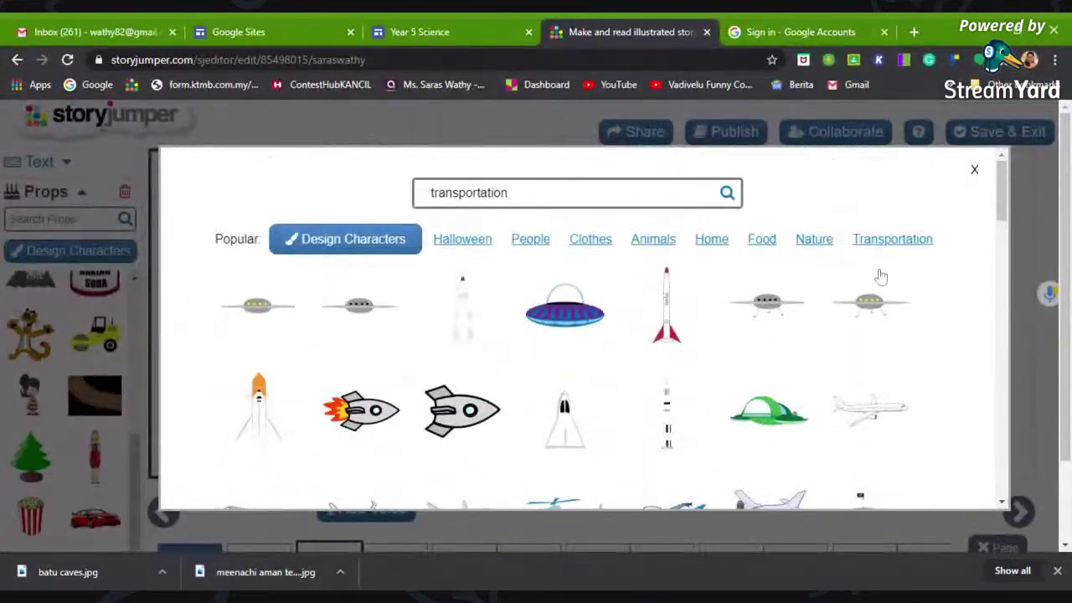
{"action": "left_click", "coordinate": [974, 173]}
Step: Open the full Scenes collection and switch it to searching Photos
{"action": "scroll", "coordinate": [38, 374], "scroll_direction": "down", "scroll_amount": 2}
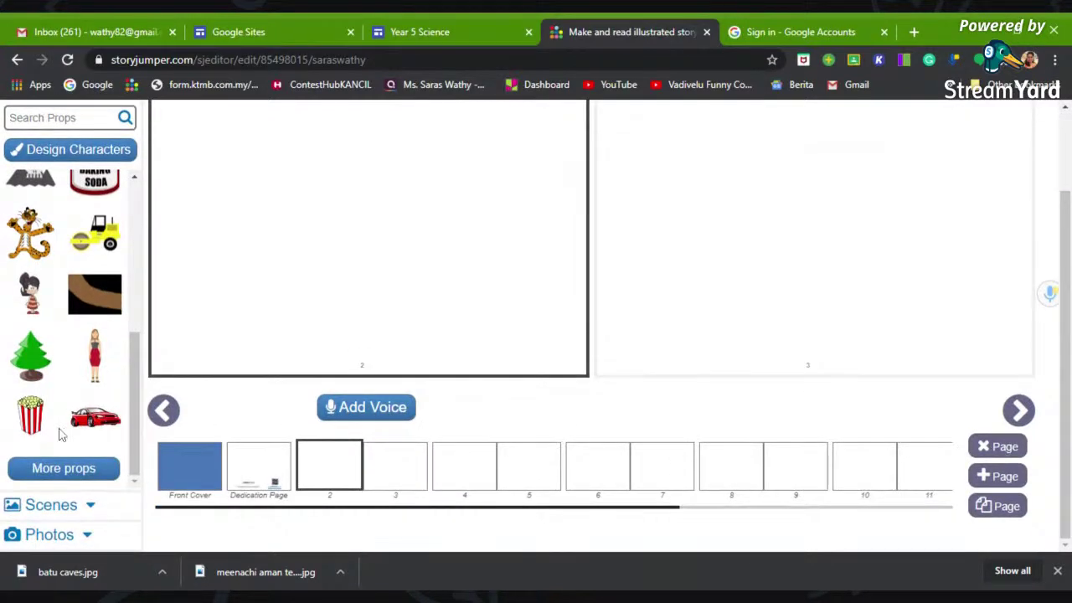
{"action": "left_click", "coordinate": [50, 505]}
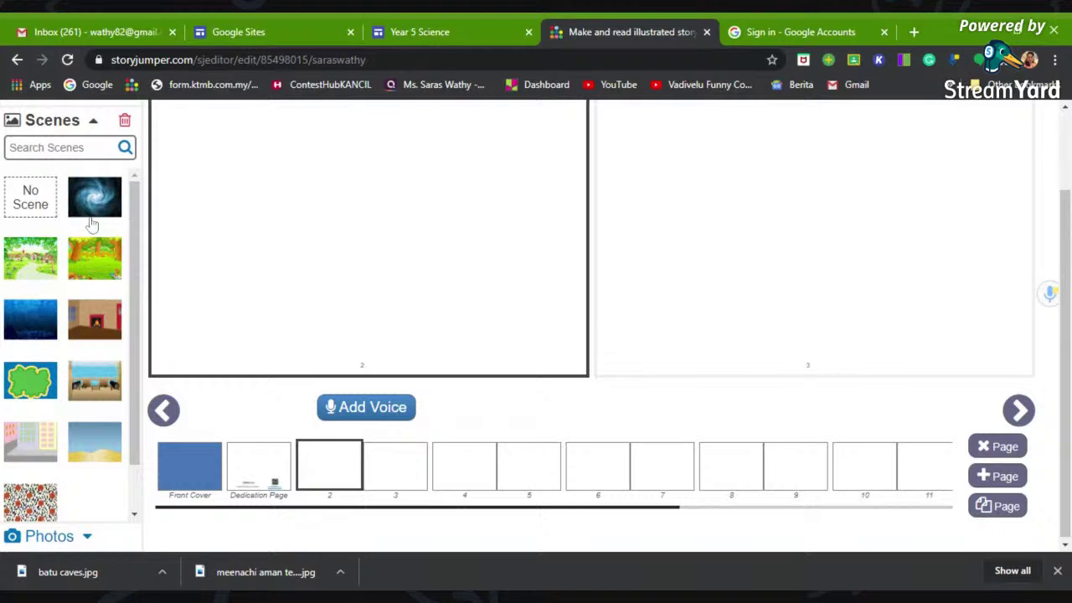
{"action": "scroll", "coordinate": [497, 326], "scroll_direction": "up", "scroll_amount": 2}
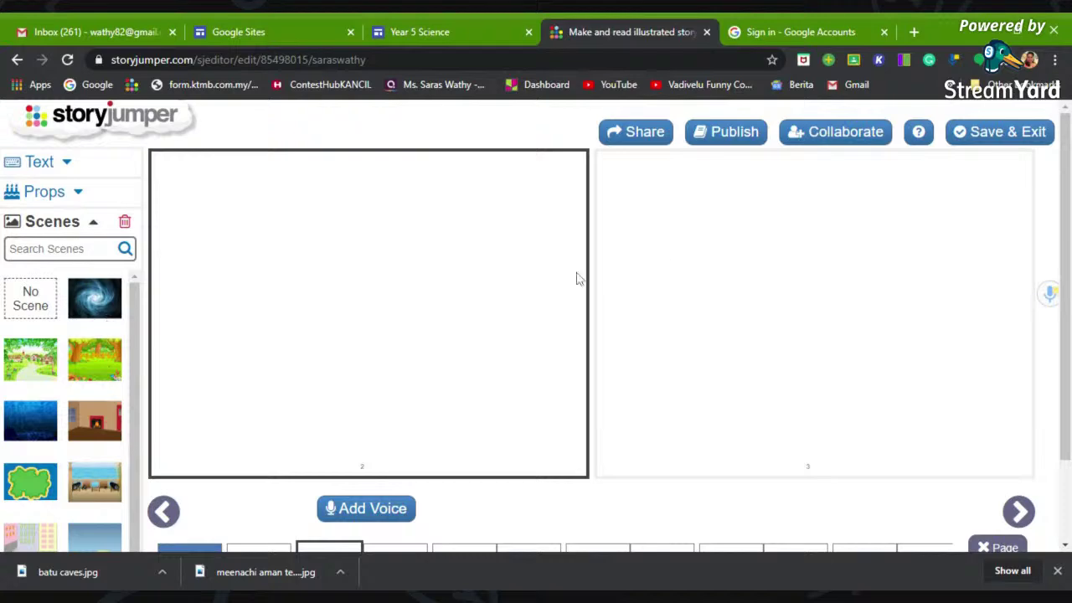
{"action": "scroll", "coordinate": [79, 409], "scroll_direction": "down", "scroll_amount": 1}
{"action": "scroll", "coordinate": [82, 507], "scroll_direction": "down", "scroll_amount": 1}
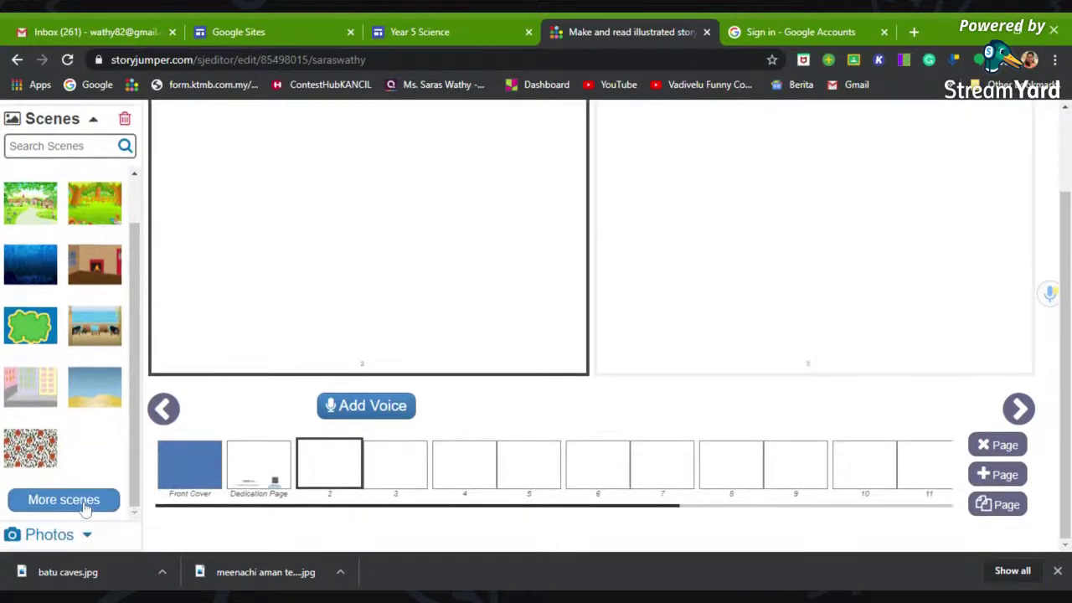
{"action": "left_click", "coordinate": [63, 500]}
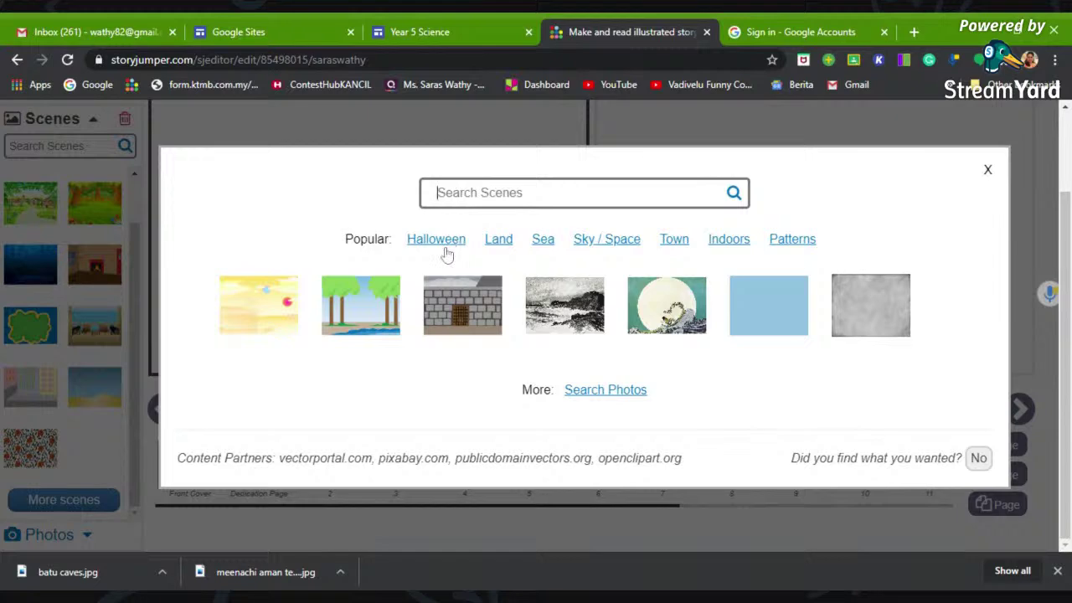
{"action": "left_click", "coordinate": [606, 390]}
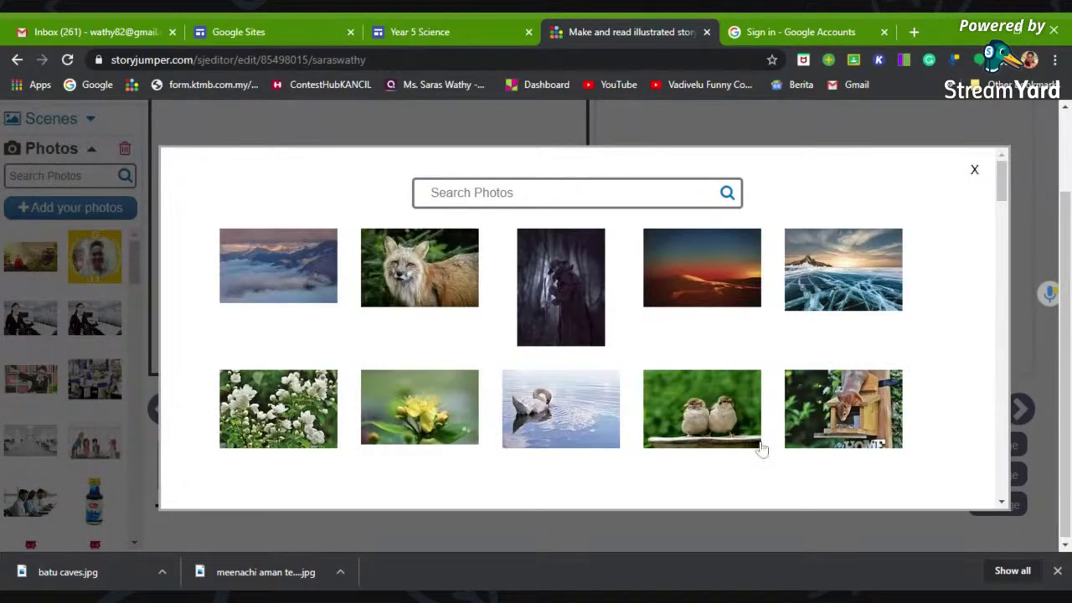
Step: Scroll through the photo results, then close the photo library
{"action": "scroll", "coordinate": [843, 371], "scroll_direction": "down", "scroll_amount": 8}
{"action": "scroll", "coordinate": [843, 378], "scroll_direction": "down", "scroll_amount": 5}
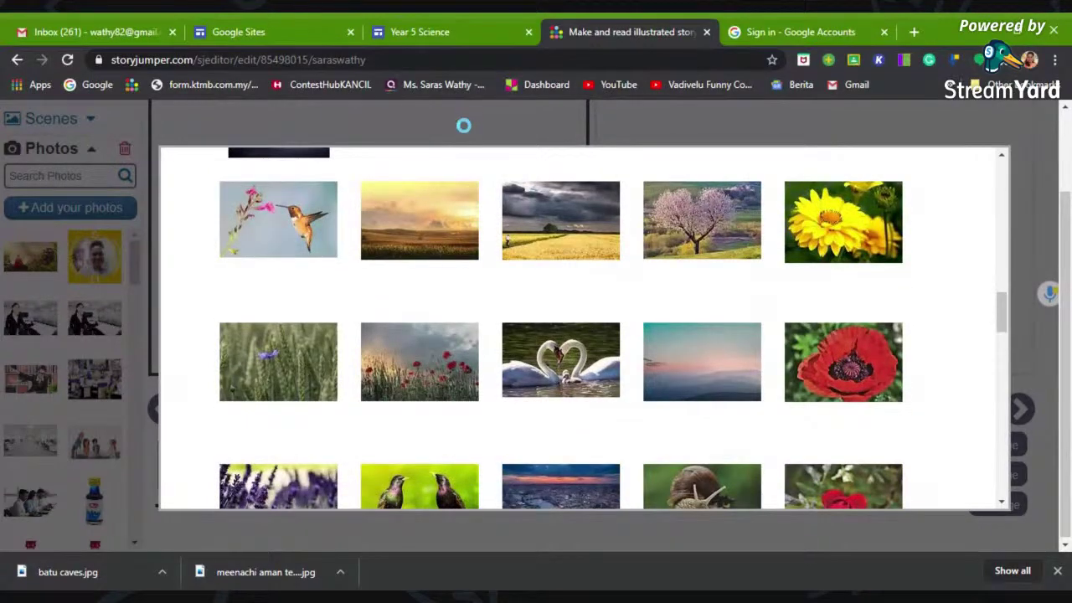
{"action": "scroll", "coordinate": [925, 391], "scroll_direction": "down", "scroll_amount": 10}
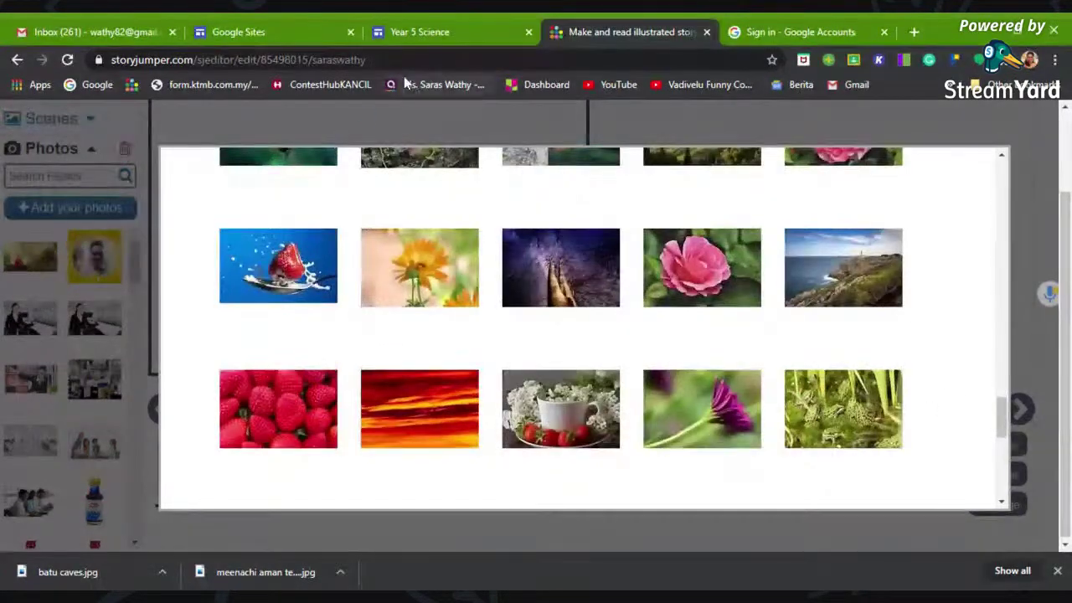
{"action": "left_click", "coordinate": [330, 127]}
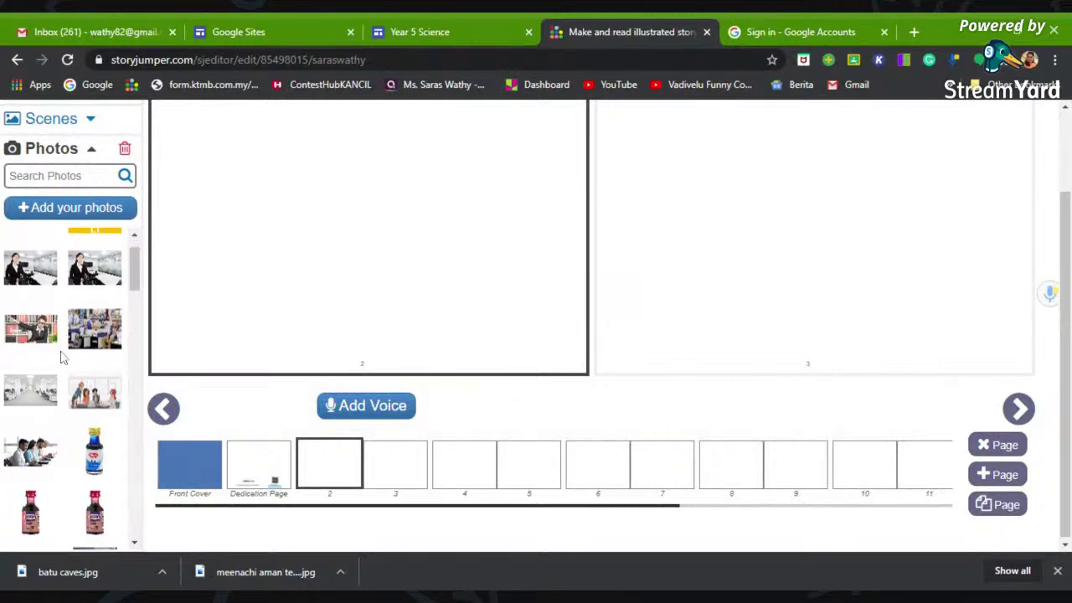
{"action": "scroll", "coordinate": [84, 394], "scroll_direction": "down", "scroll_amount": 2}
{"action": "scroll", "coordinate": [74, 227], "scroll_direction": "up", "scroll_amount": 2}
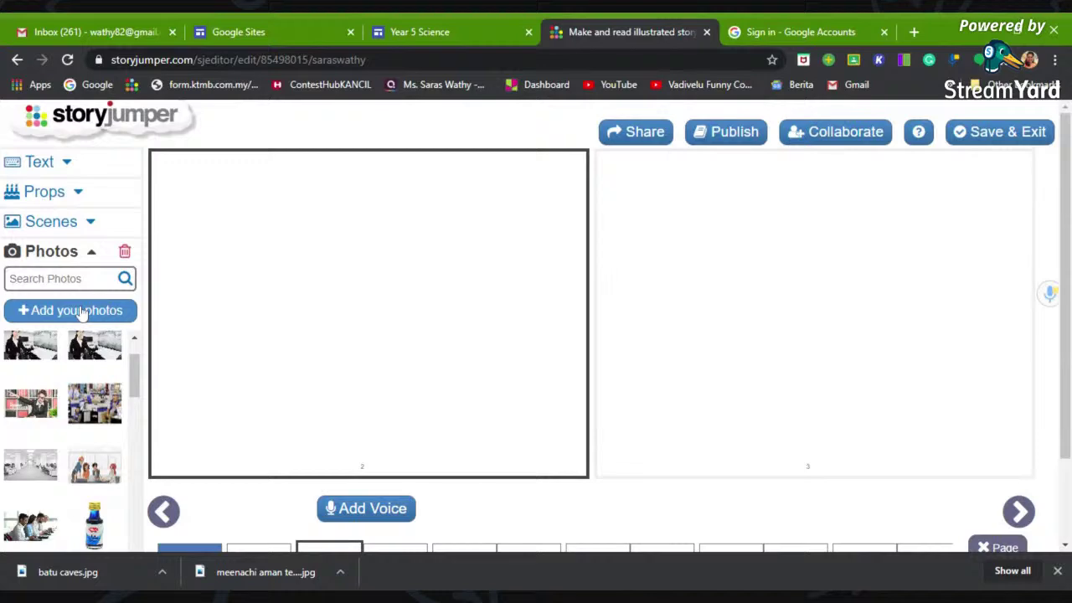
Step: Try Add your photos and Browse, close the upload panel, and start a new browser tab
{"action": "left_click", "coordinate": [80, 311]}
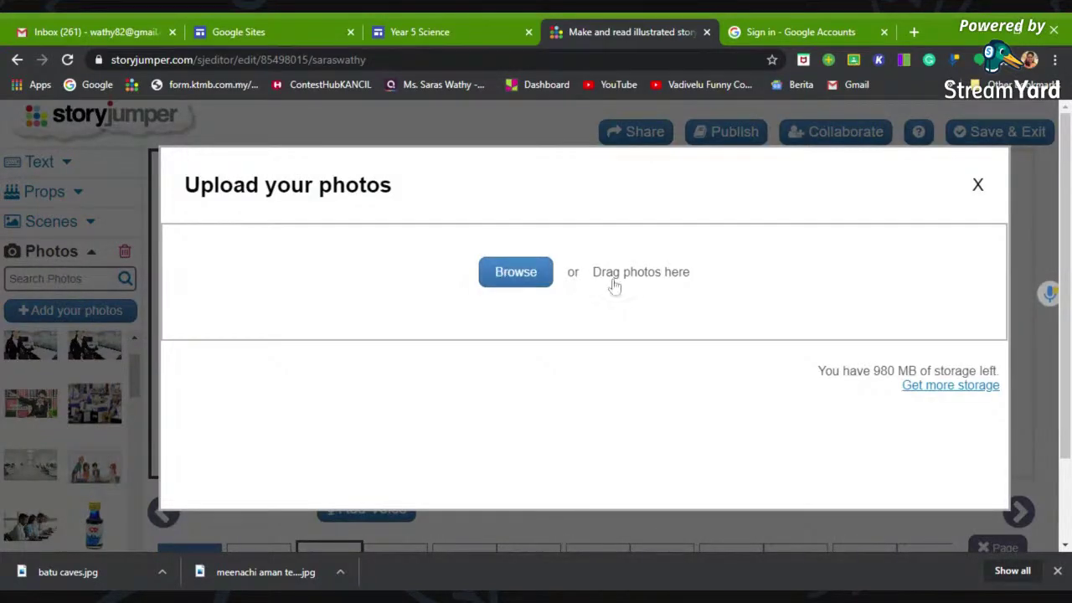
{"action": "left_click", "coordinate": [518, 285]}
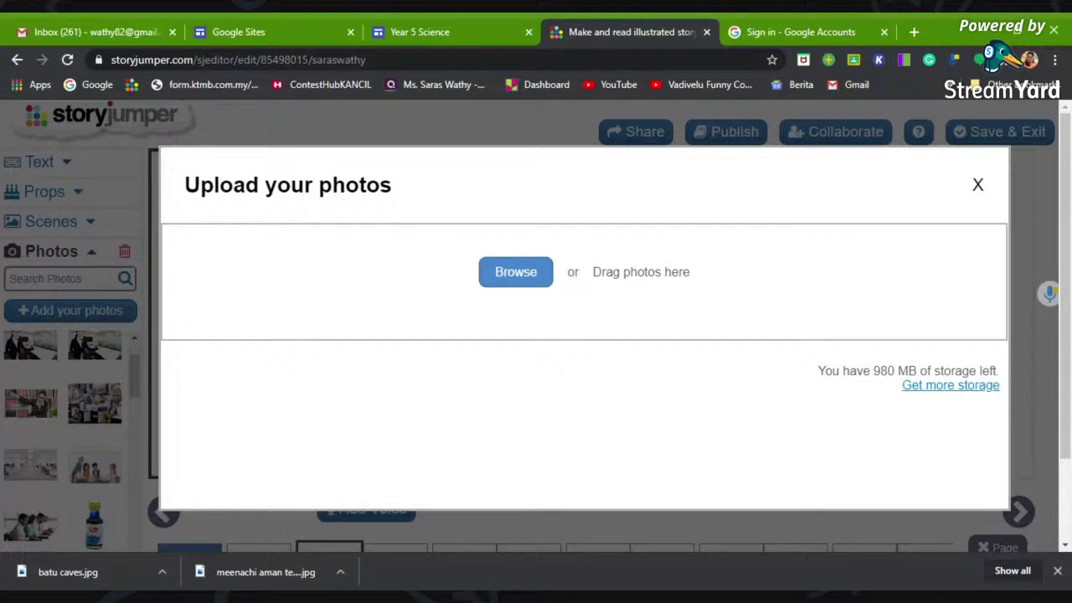
{"action": "left_click", "coordinate": [978, 186]}
{"action": "left_click", "coordinate": [913, 34]}
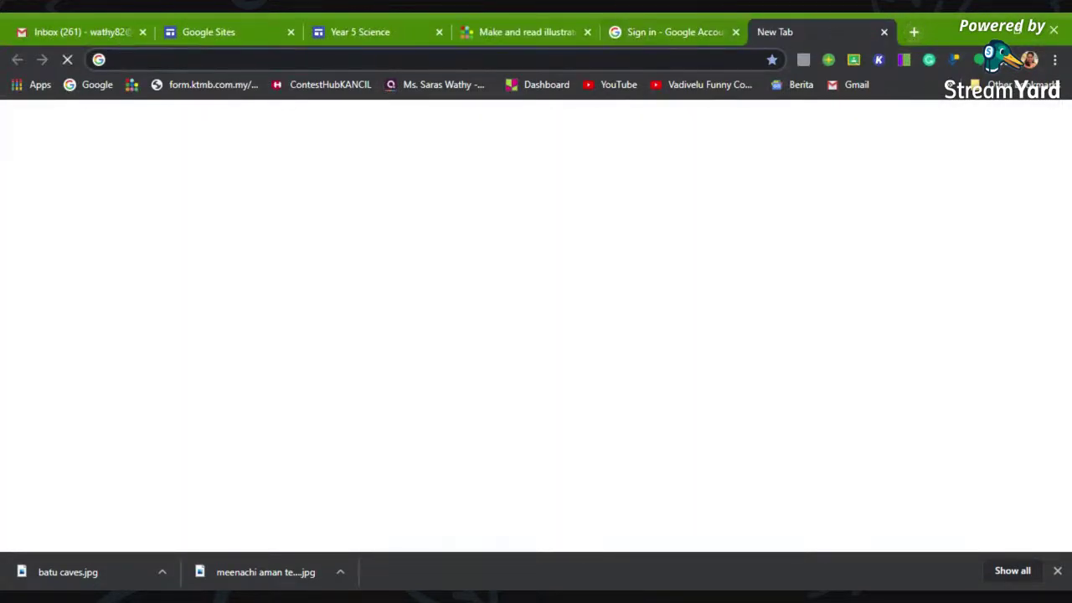
Step: Search Google for 'tajmahal building'
{"action": "type", "text": "c"}
{"action": "key", "text": "BackSpace"}
{"action": "key", "text": "BackSpace"}
{"action": "type", "text": "sar"}
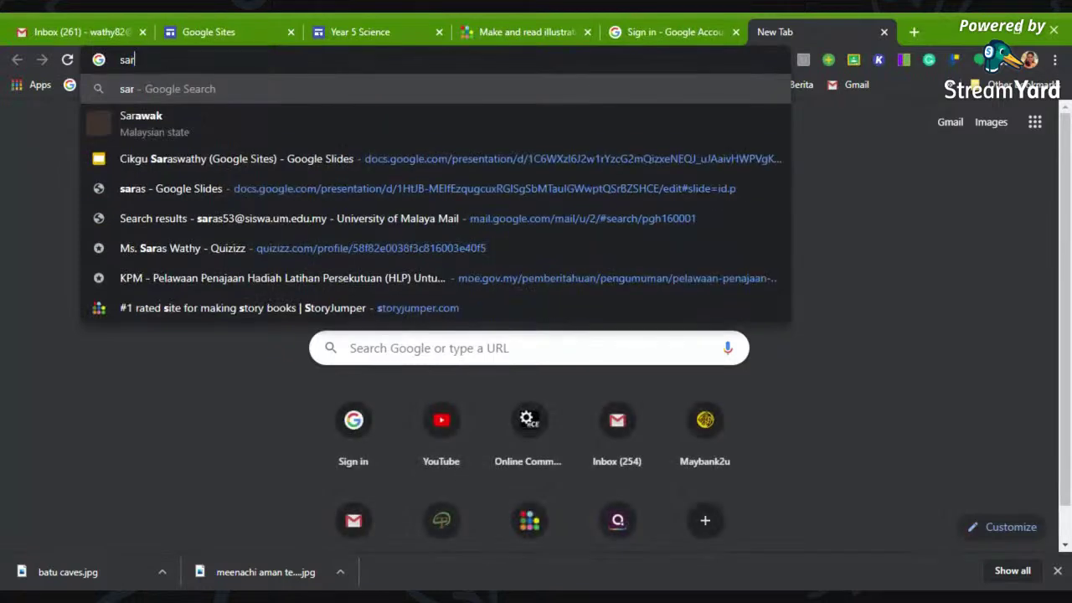
{"action": "key", "text": "BackSpace"}
{"action": "key", "text": "BackSpace"}
{"action": "key", "text": "BackSpace"}
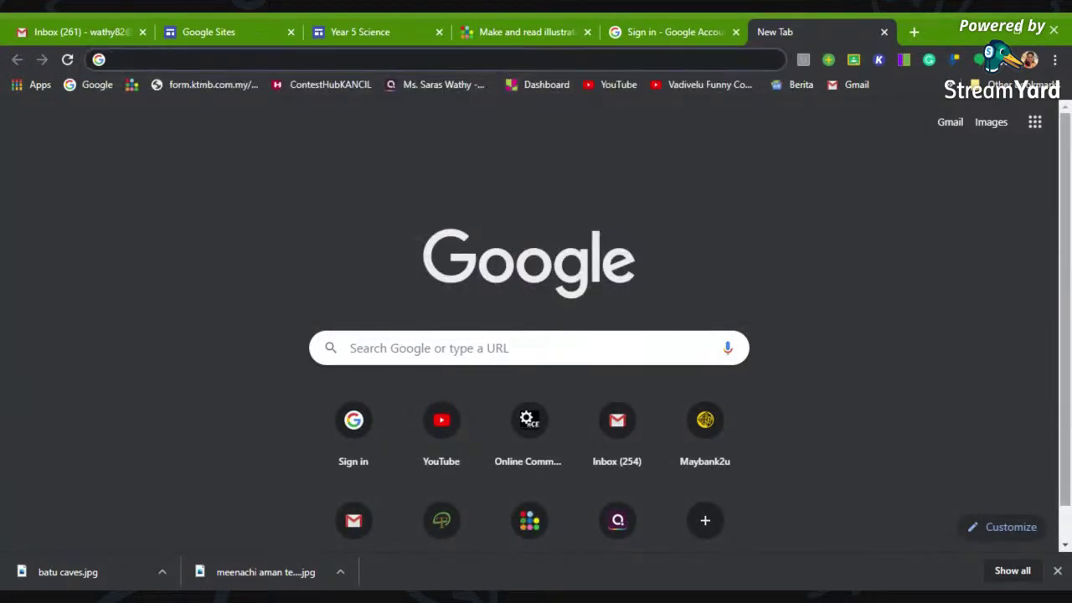
{"action": "type", "text": "t"}
{"action": "key", "text": "BackSpace"}
{"action": "type", "text": "ajmahal"}
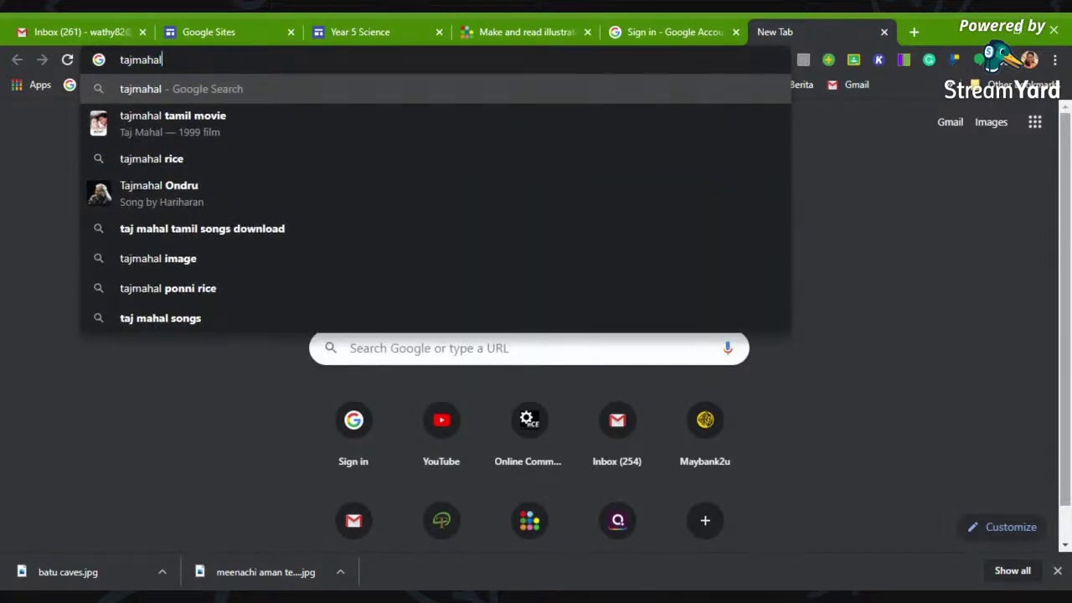
{"action": "type", "text": " building"}
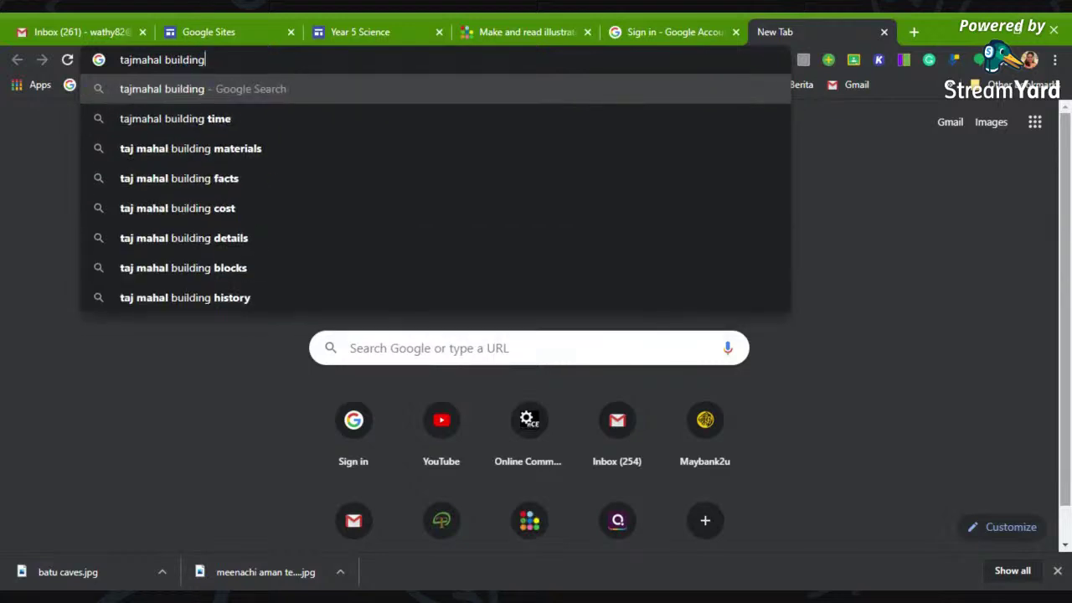
{"action": "key", "text": "Return"}
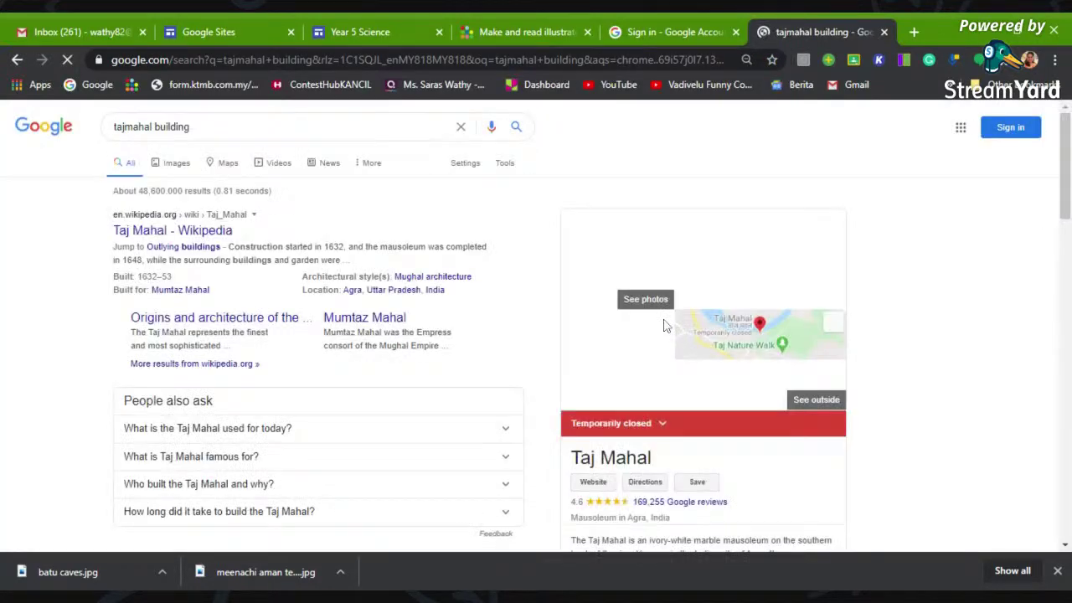
Step: Open the first Taj Mahal image result and download it as Taj_Mahal.jpeg
{"action": "left_click", "coordinate": [170, 166]}
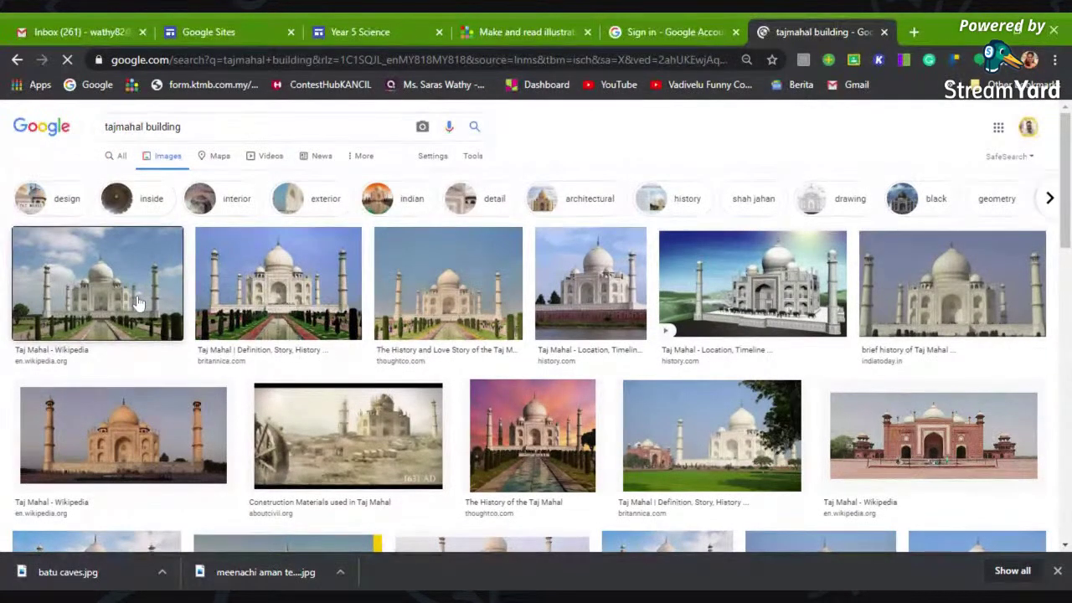
{"action": "left_click", "coordinate": [138, 303]}
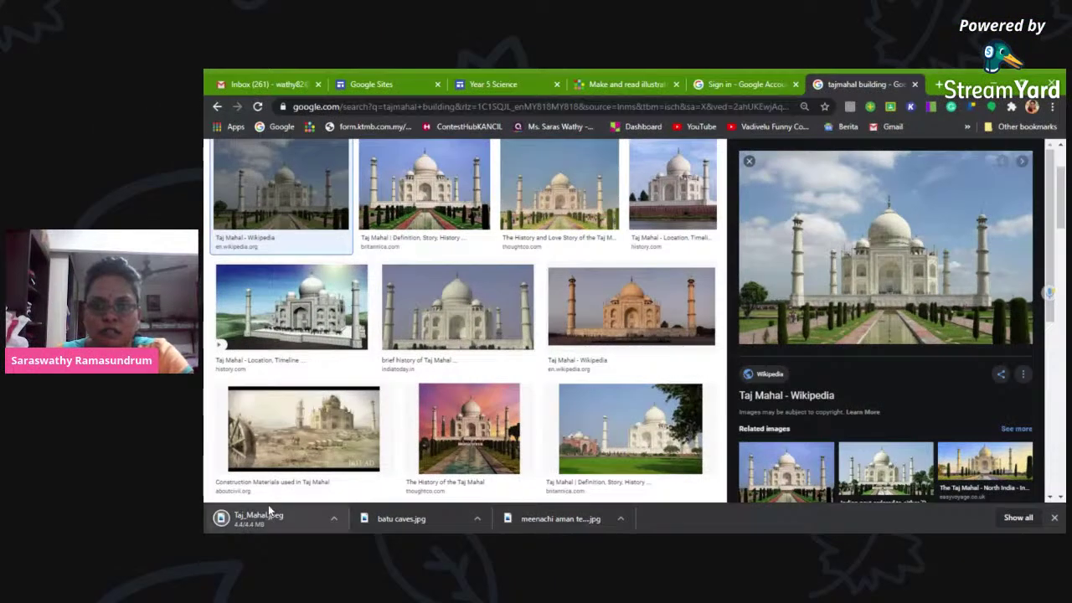
{"action": "left_click", "coordinate": [750, 162]}
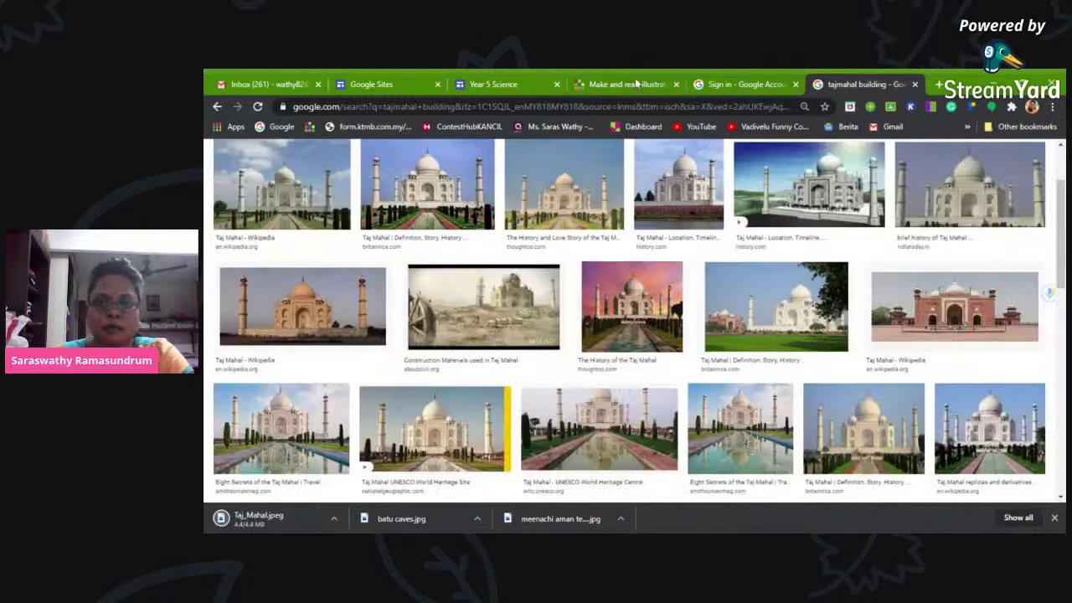
{"action": "left_click", "coordinate": [750, 85]}
Step: Back in StoryJumper, upload Taj_Mahal.jpeg through Add your photos as a Scene
{"action": "left_click", "coordinate": [629, 84]}
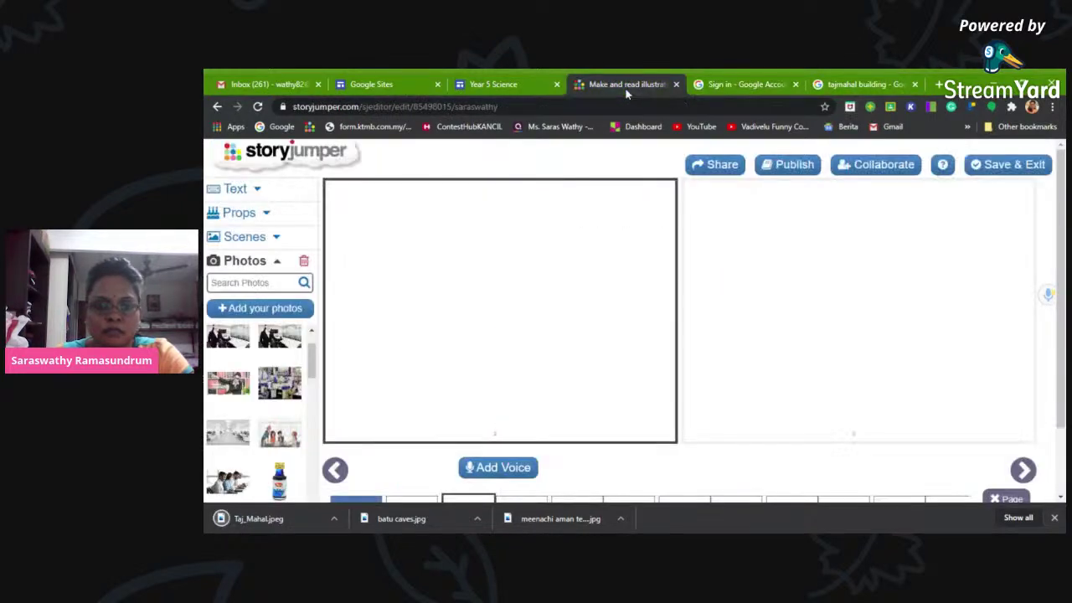
{"action": "left_click", "coordinate": [248, 310]}
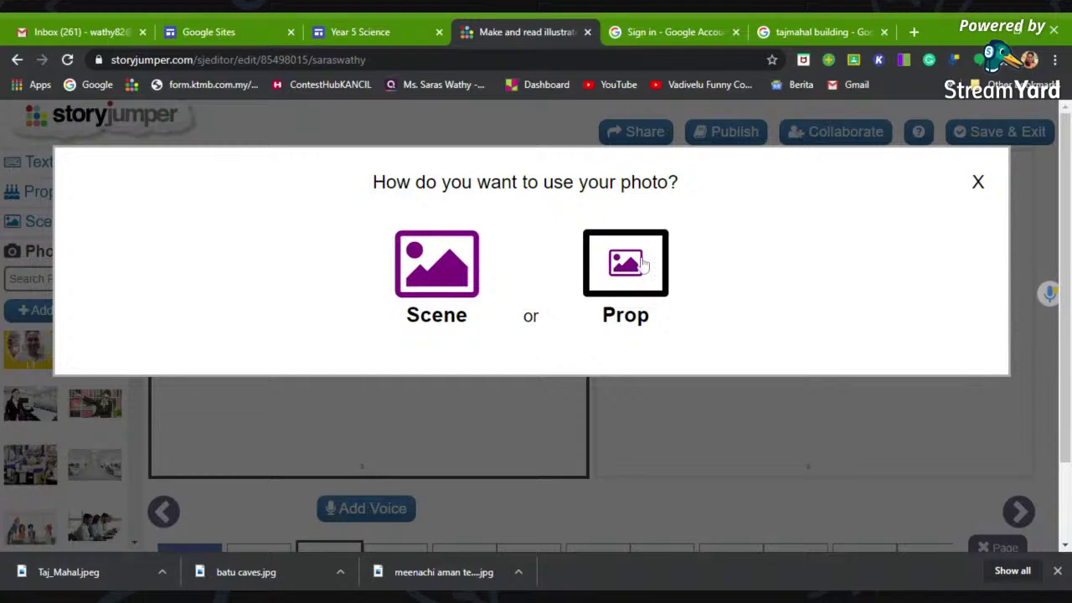
{"action": "left_click", "coordinate": [444, 277]}
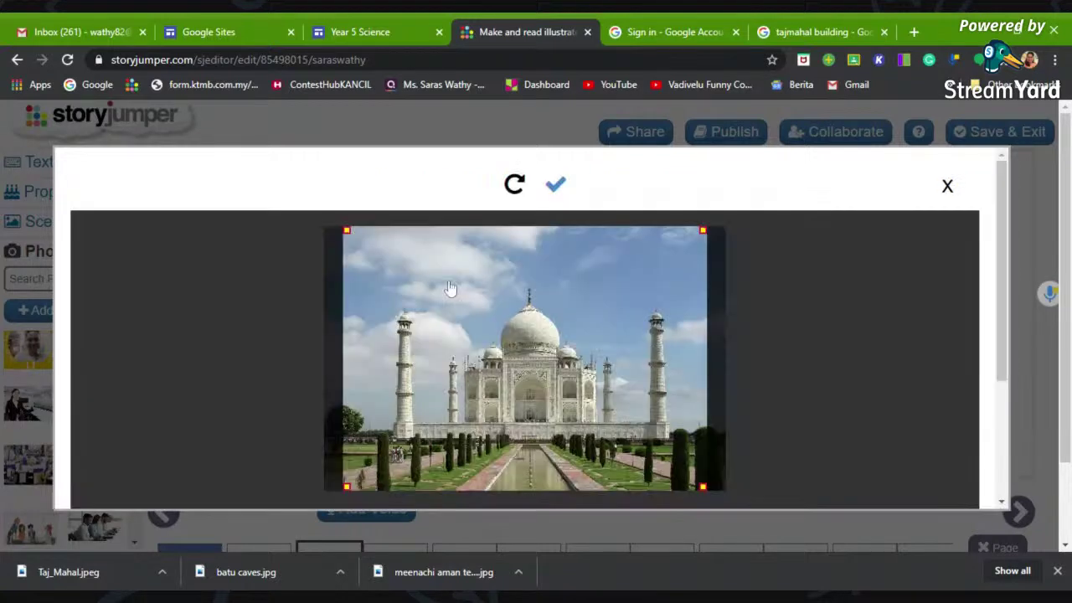
{"action": "left_click", "coordinate": [558, 186]}
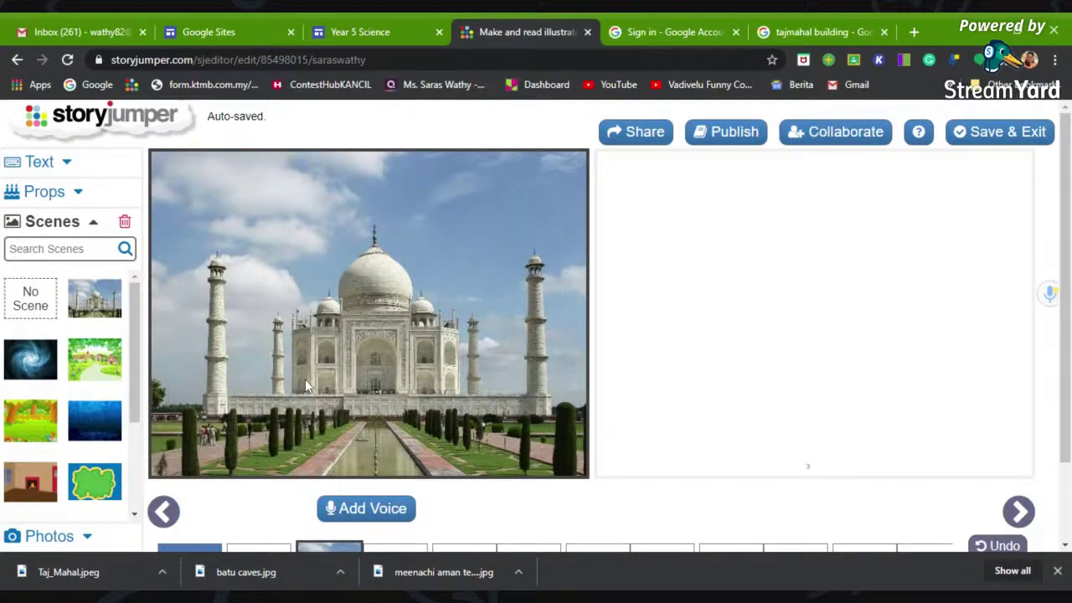
Step: Undo the Taj Mahal background on page 2, leaving the page blank
{"action": "scroll", "coordinate": [323, 366], "scroll_direction": "down", "scroll_amount": 3}
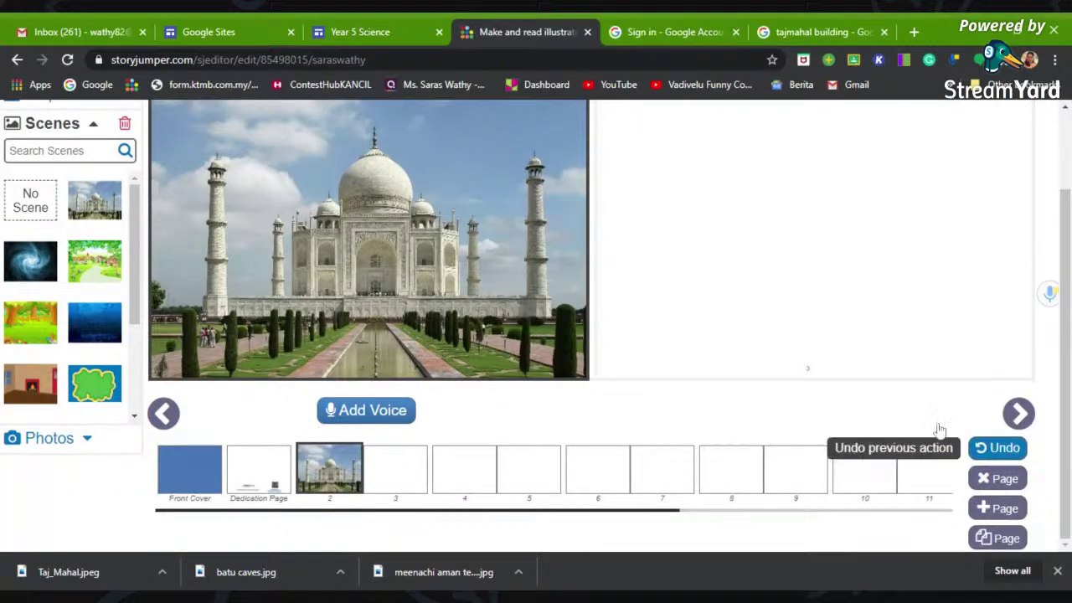
{"action": "scroll", "coordinate": [687, 368], "scroll_direction": "up", "scroll_amount": 3}
{"action": "scroll", "coordinate": [438, 314], "scroll_direction": "down", "scroll_amount": 2}
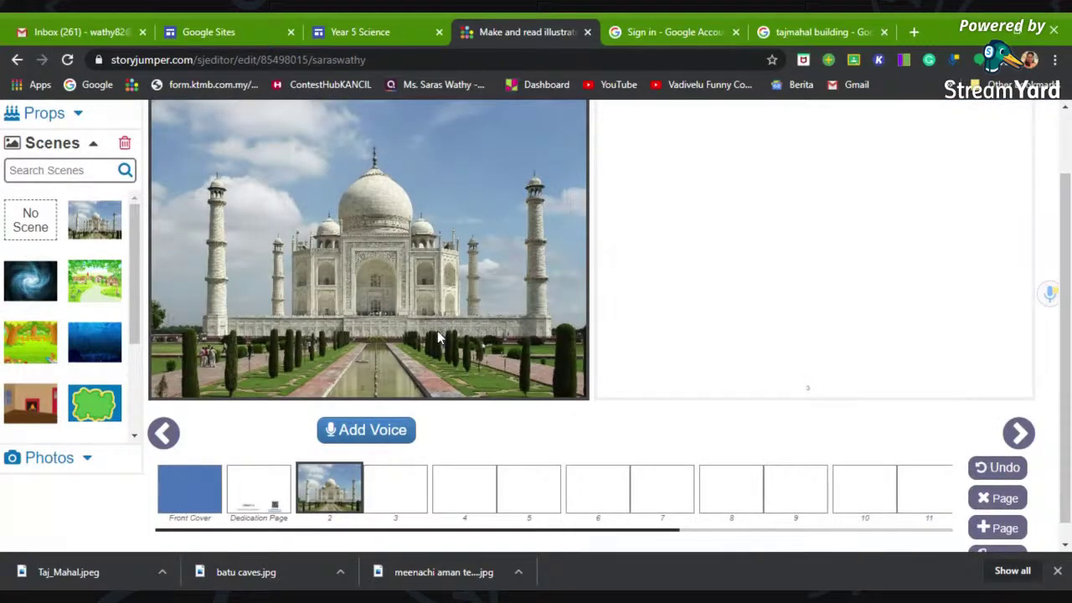
{"action": "left_click", "coordinate": [1015, 472]}
{"action": "scroll", "coordinate": [435, 375], "scroll_direction": "up", "scroll_amount": 1}
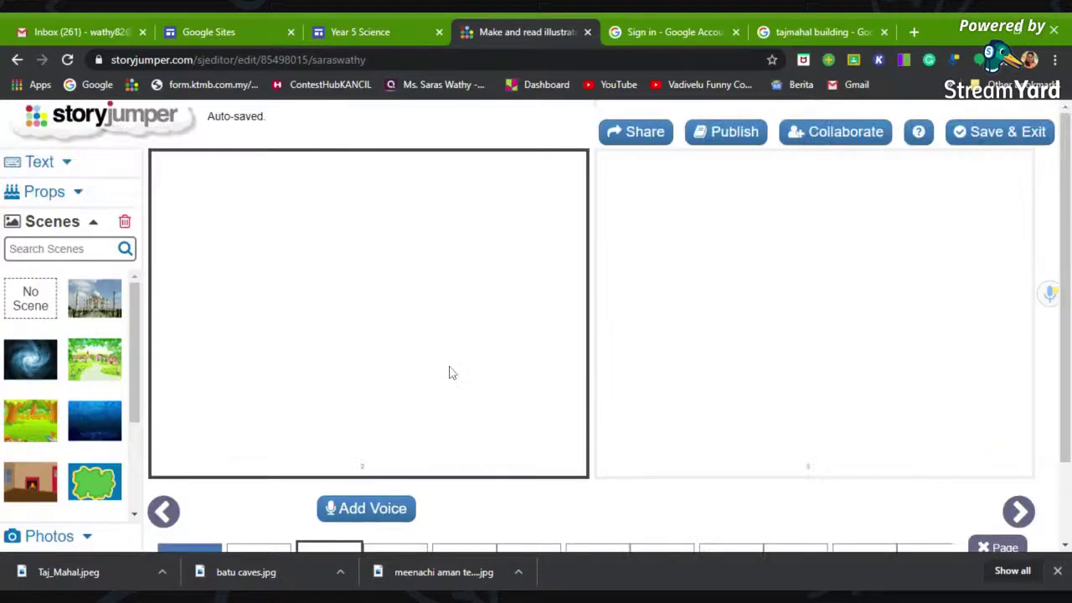
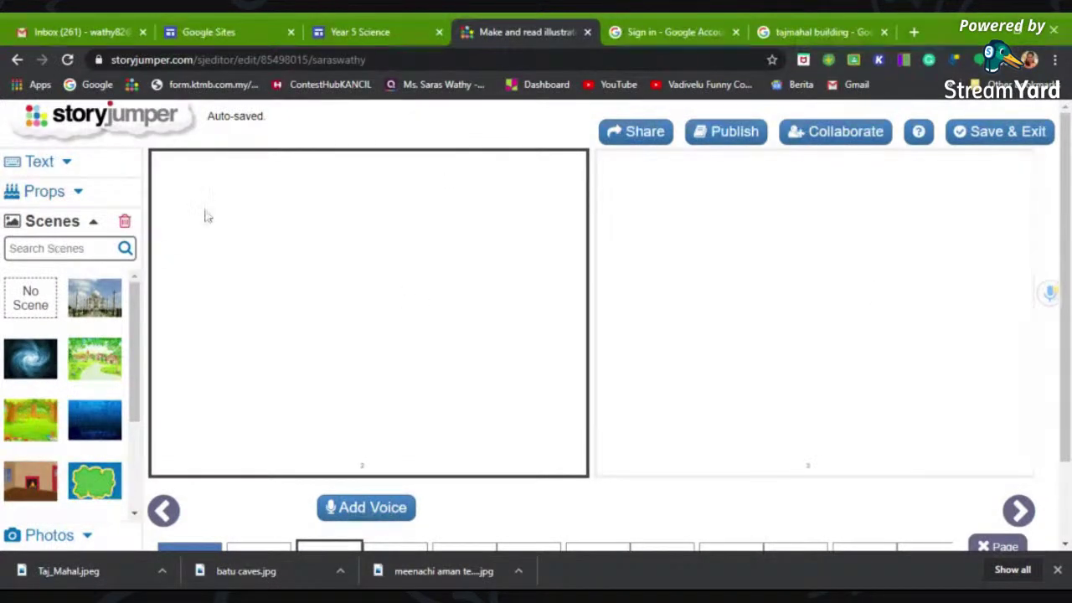
Step: Expand the Text section in the sidebar to show text box styles, then scroll to the page thumbnails
{"action": "left_click_drag", "start_coordinate": [210, 204], "coordinate": [483, 309]}
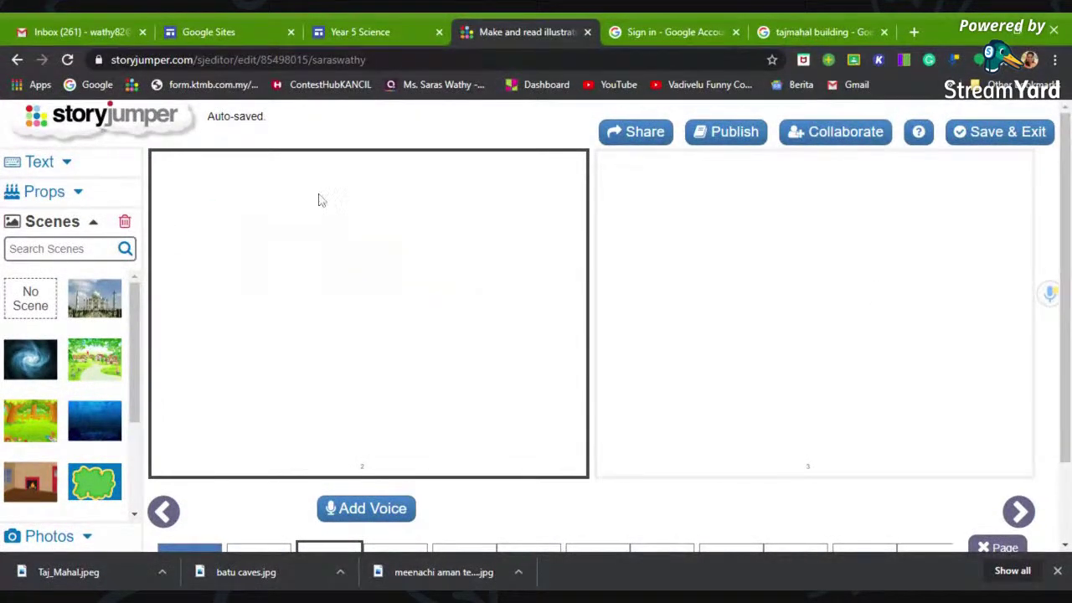
{"action": "left_click", "coordinate": [51, 170]}
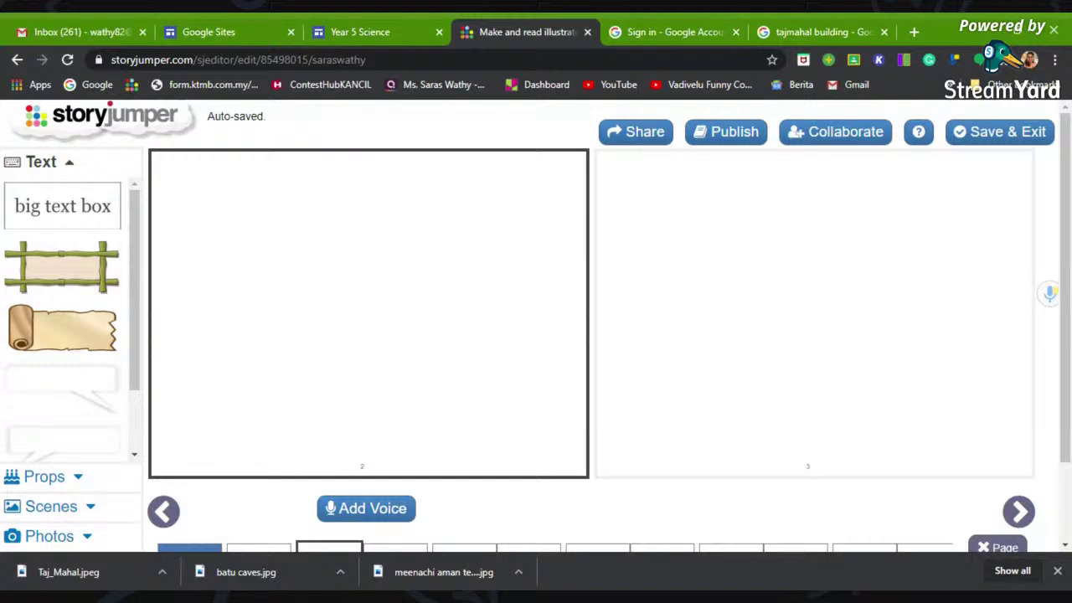
{"action": "scroll", "coordinate": [59, 402], "scroll_direction": "down", "scroll_amount": 2}
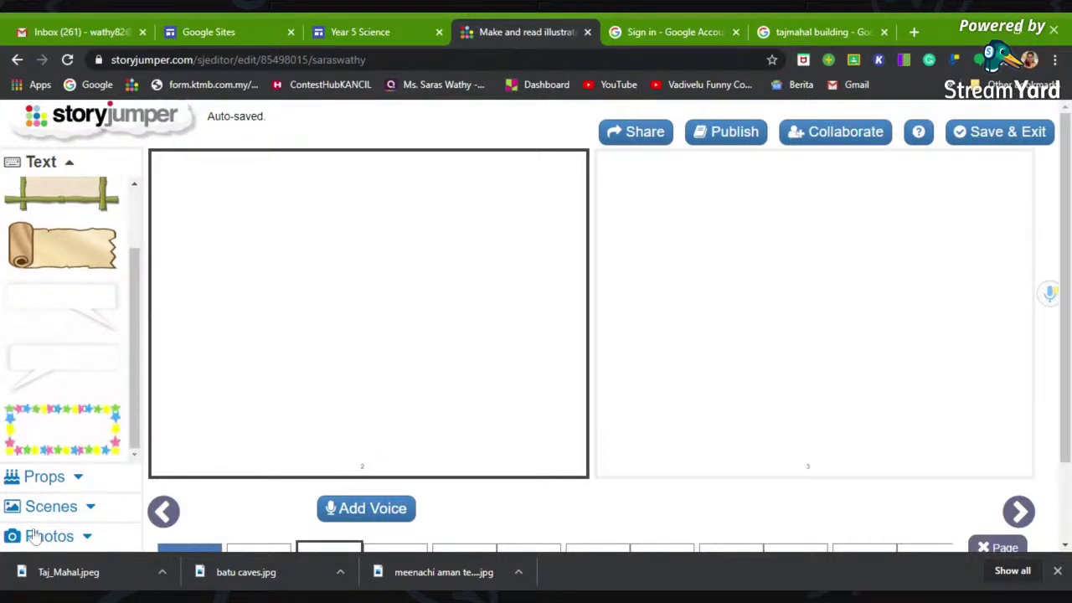
{"action": "scroll", "coordinate": [90, 444], "scroll_direction": "down", "scroll_amount": 2}
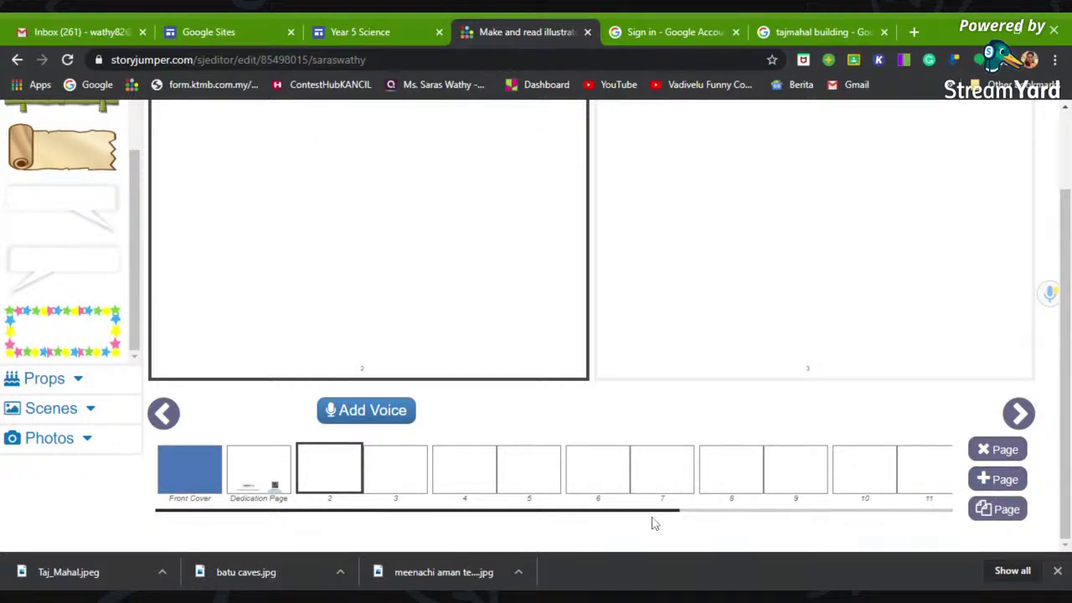
{"action": "left_click_drag", "start_coordinate": [668, 514], "coordinate": [495, 546]}
{"action": "scroll", "coordinate": [1041, 299], "scroll_direction": "up", "scroll_amount": 1}
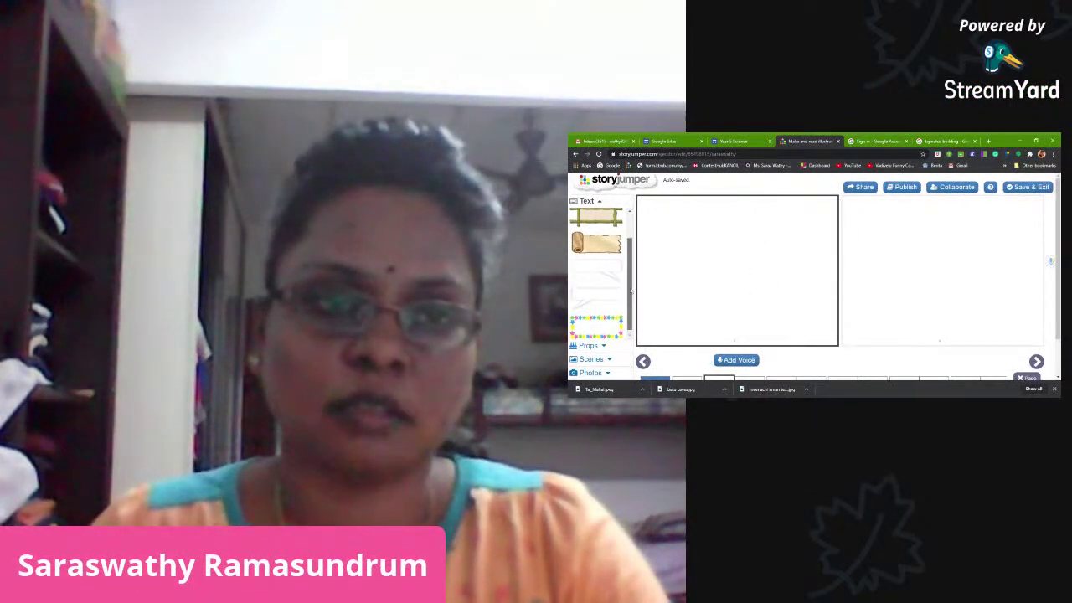
{"action": "scroll", "coordinate": [632, 285], "scroll_direction": "up", "scroll_amount": 2}
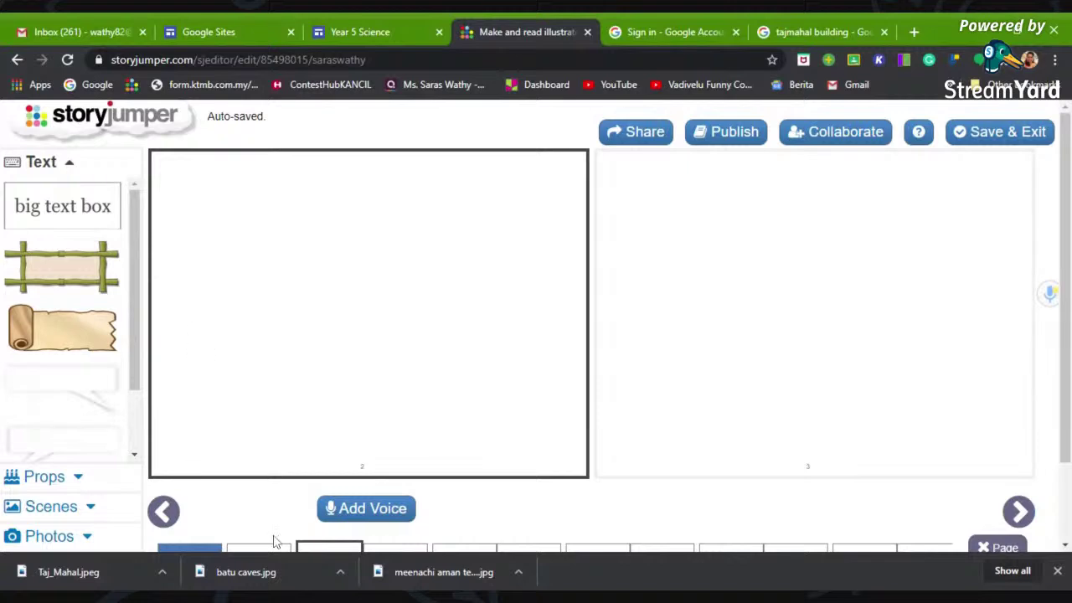
{"action": "scroll", "coordinate": [203, 532], "scroll_direction": "down", "scroll_amount": 1}
Step: Open the Front Cover, clear the title placeholder for editing, and nudge the title box slightly
{"action": "left_click", "coordinate": [191, 490]}
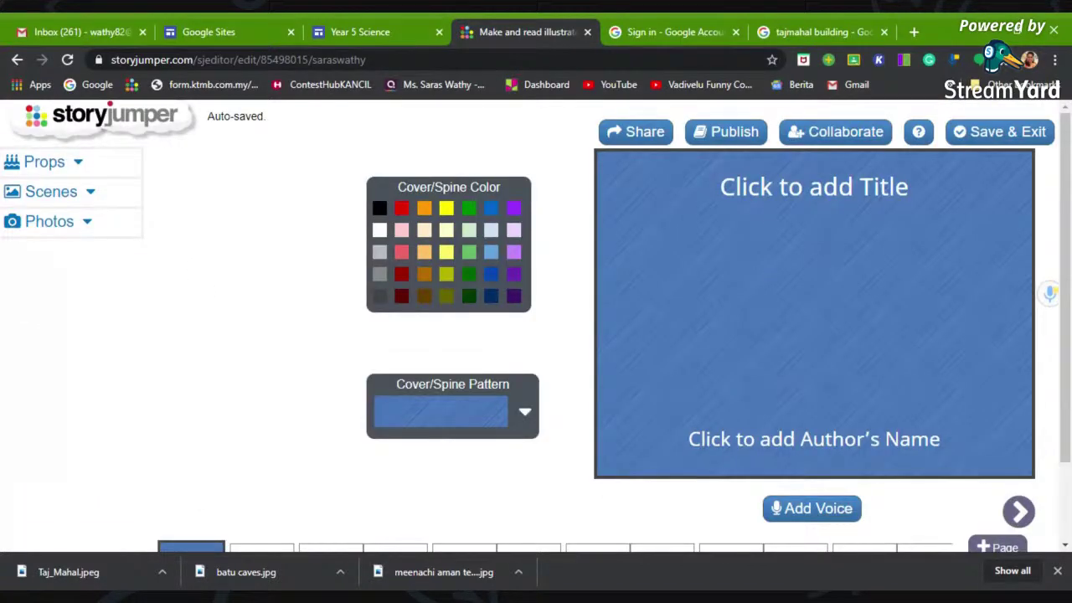
{"action": "left_click", "coordinate": [816, 197]}
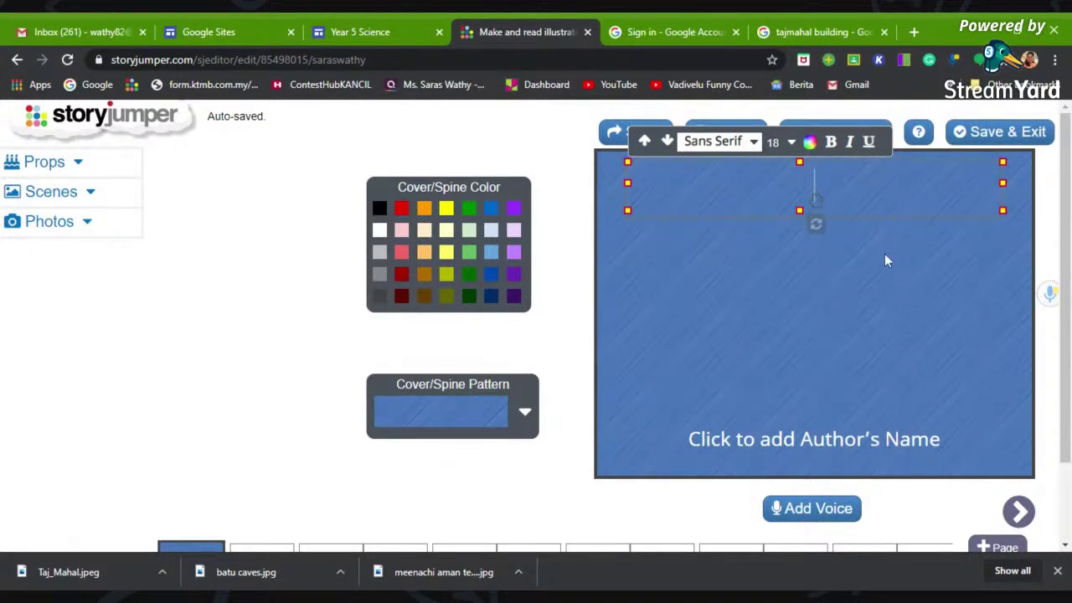
{"action": "mouse_move", "coordinate": [818, 206]}
{"action": "left_mouse_down"}
{"action": "mouse_move", "coordinate": [806, 264]}
{"action": "mouse_move", "coordinate": [797, 216]}
{"action": "mouse_move", "coordinate": [810, 242]}
{"action": "mouse_move", "coordinate": [801, 296]}
{"action": "mouse_move", "coordinate": [812, 220]}
{"action": "left_mouse_up"}
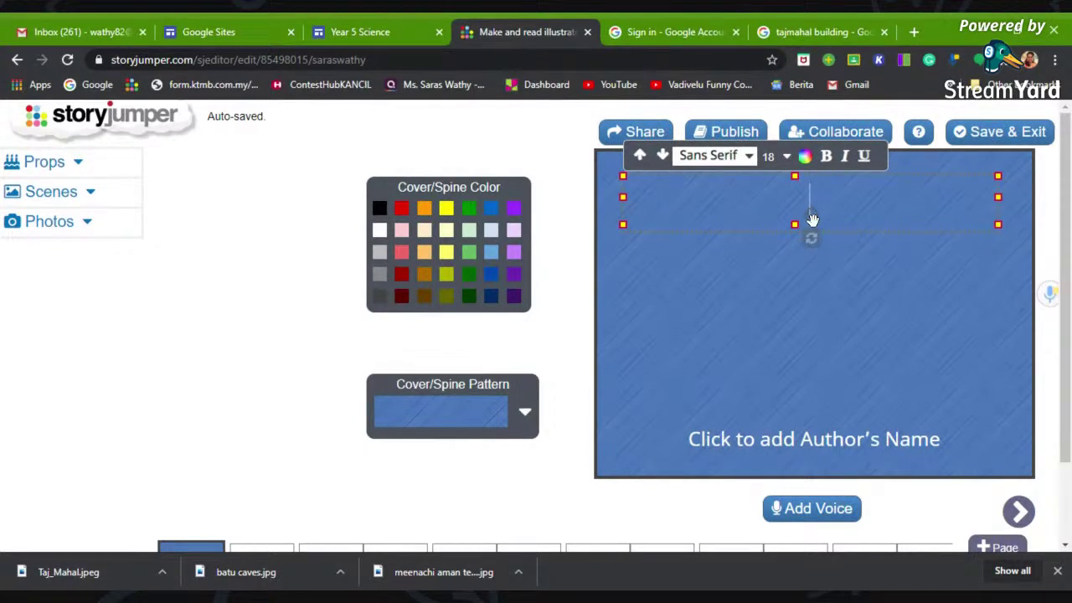
Step: Tilt the title box and back, then type 'Jirim' in Flower font at size 20
{"action": "mouse_move", "coordinate": [811, 239]}
{"action": "left_mouse_down"}
{"action": "mouse_move", "coordinate": [775, 210]}
{"action": "mouse_move", "coordinate": [821, 257]}
{"action": "mouse_move", "coordinate": [809, 239]}
{"action": "left_mouse_up"}
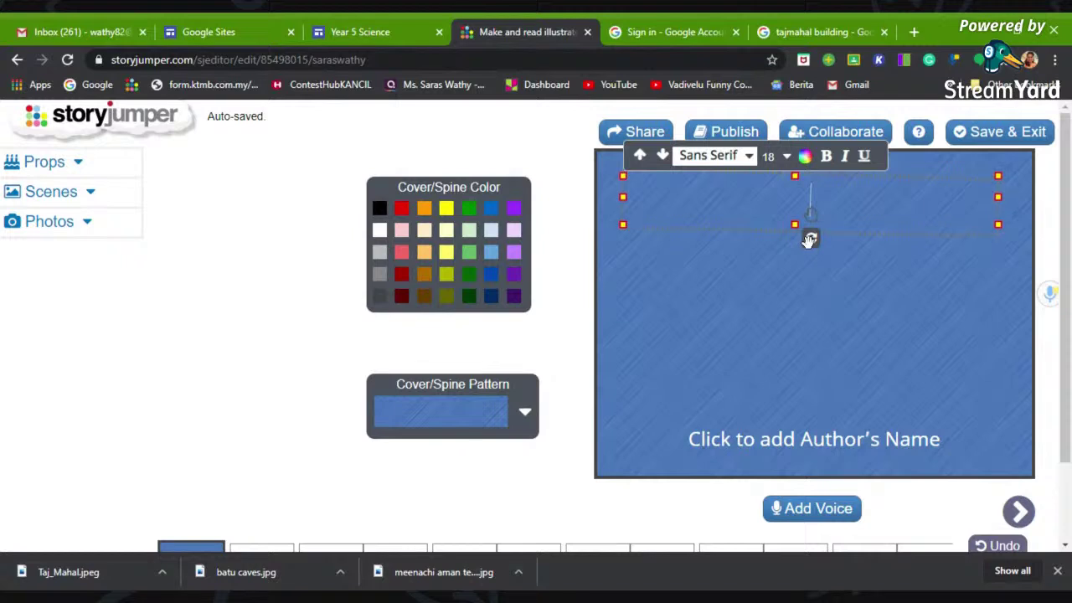
{"action": "left_click_drag", "start_coordinate": [809, 239], "coordinate": [814, 238]}
{"action": "left_click", "coordinate": [750, 158]}
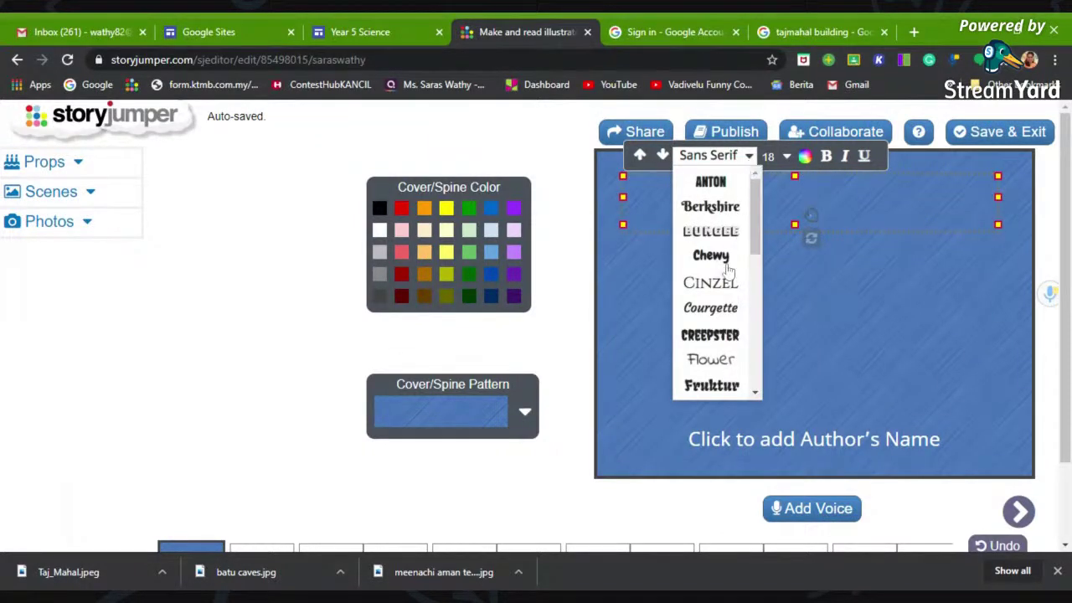
{"action": "left_click", "coordinate": [725, 366]}
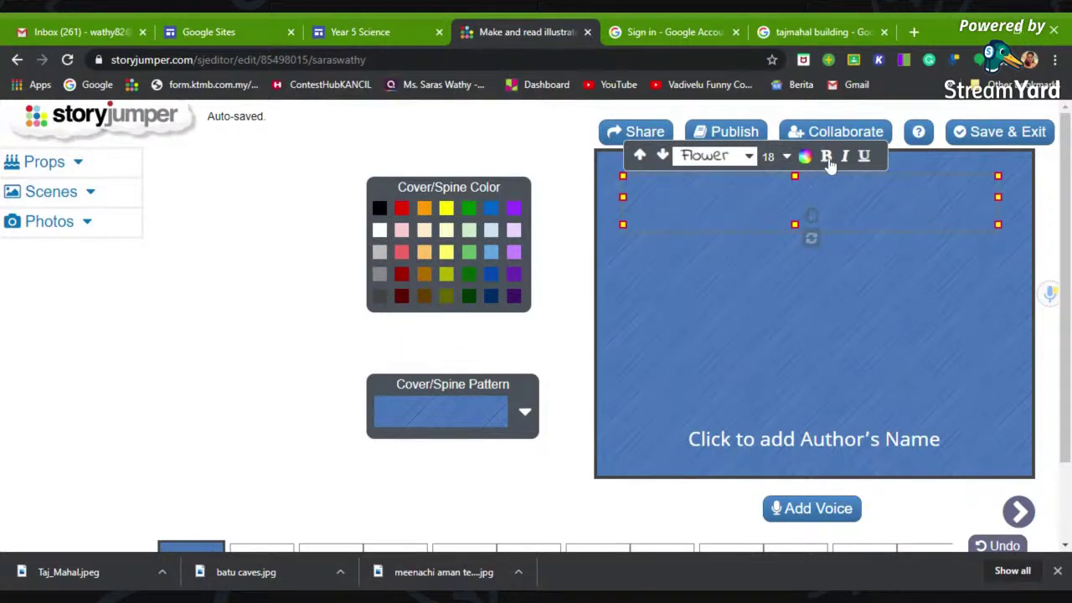
{"action": "left_click", "coordinate": [785, 157]}
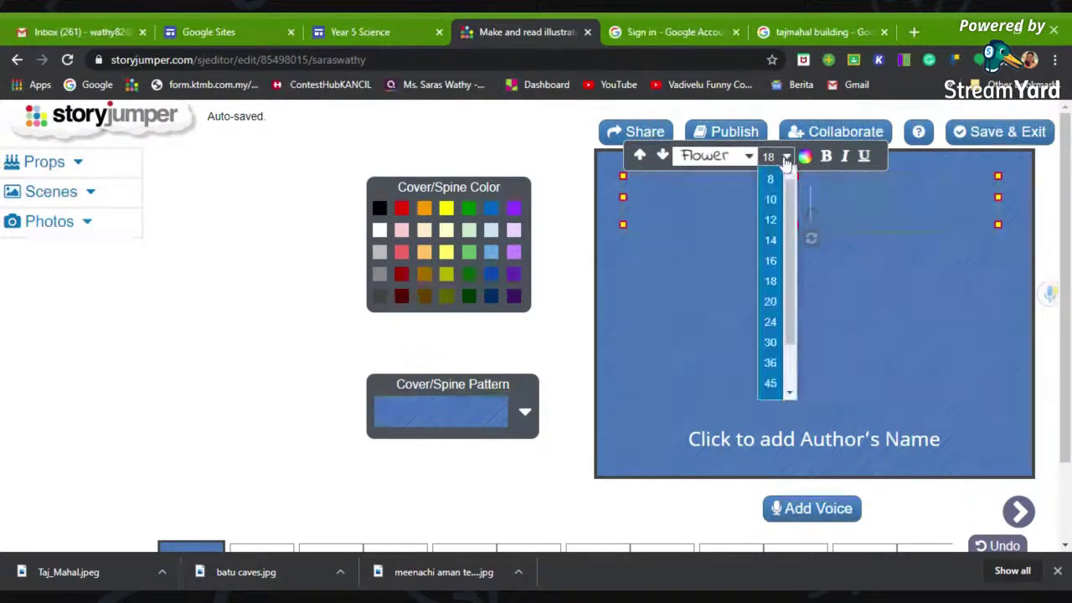
{"action": "left_click", "coordinate": [770, 304]}
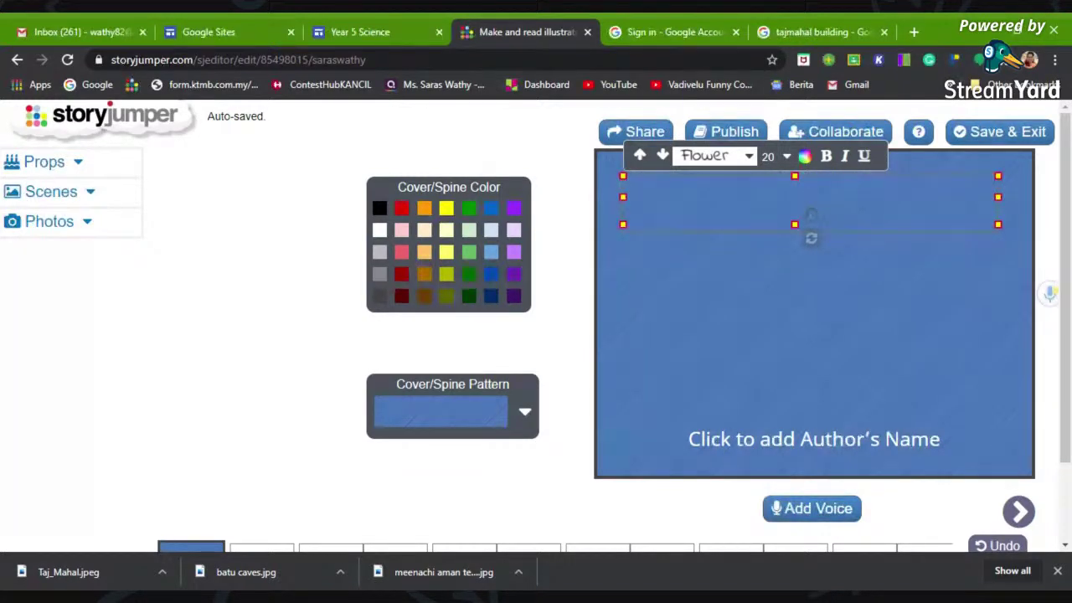
{"action": "type", "text": "Jirim"}
Step: Try the Bungee font, then switch the title to Marker at size 36
{"action": "left_click", "coordinate": [749, 156]}
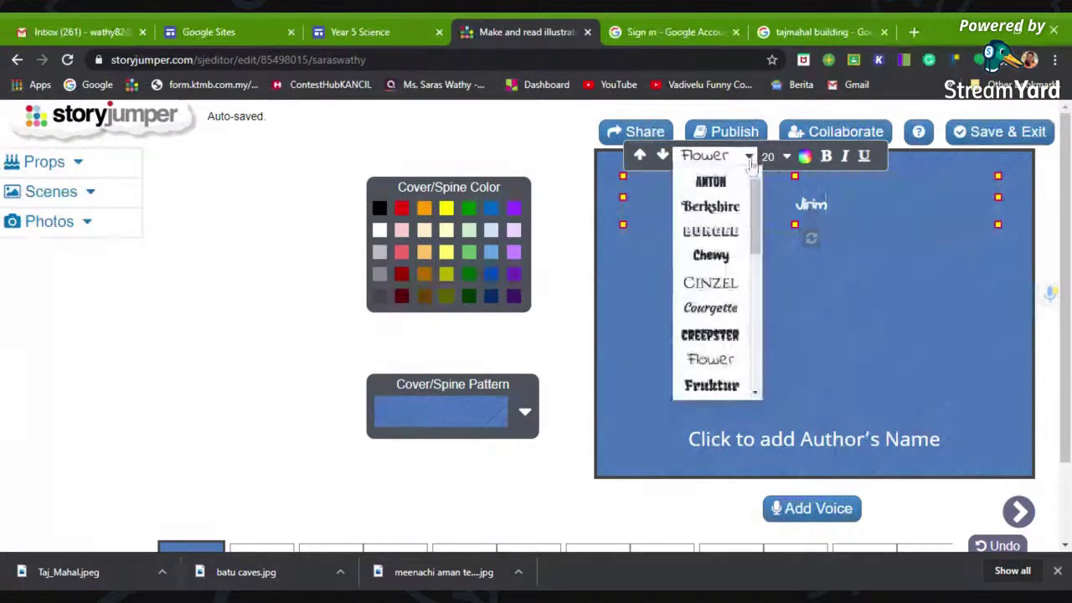
{"action": "left_click", "coordinate": [722, 238]}
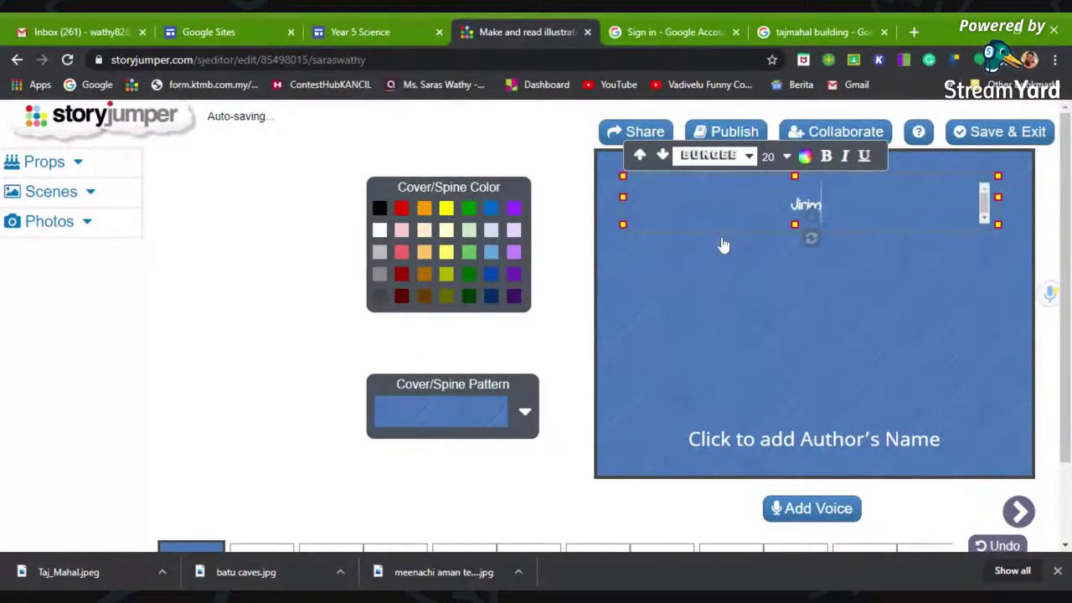
{"action": "left_click", "coordinate": [753, 160]}
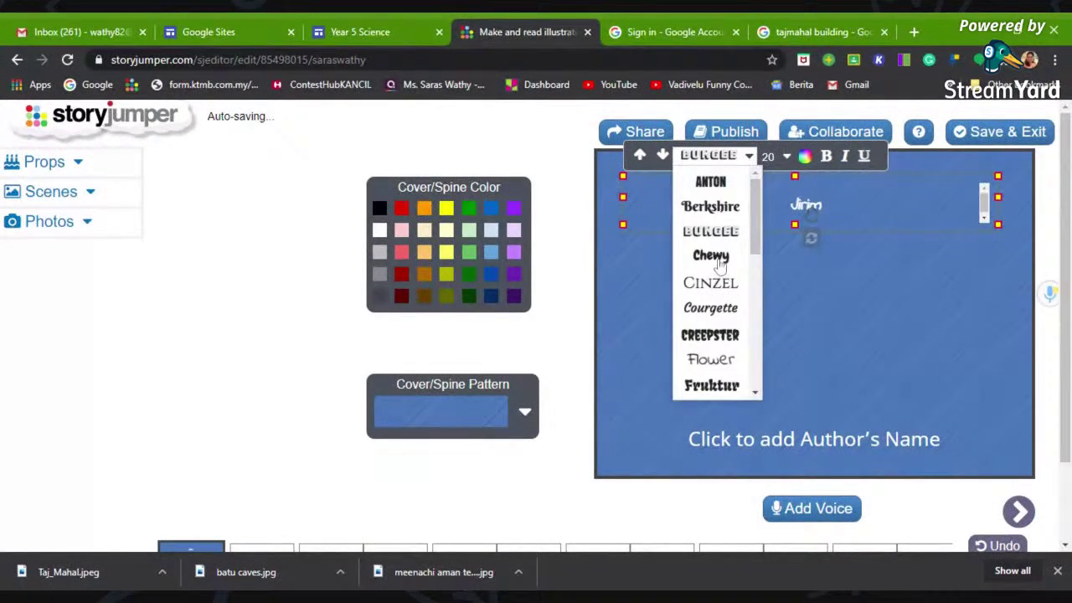
{"action": "scroll", "coordinate": [725, 342], "scroll_direction": "down", "scroll_amount": 1}
{"action": "scroll", "coordinate": [725, 342], "scroll_direction": "down", "scroll_amount": 2}
{"action": "left_click", "coordinate": [712, 351]}
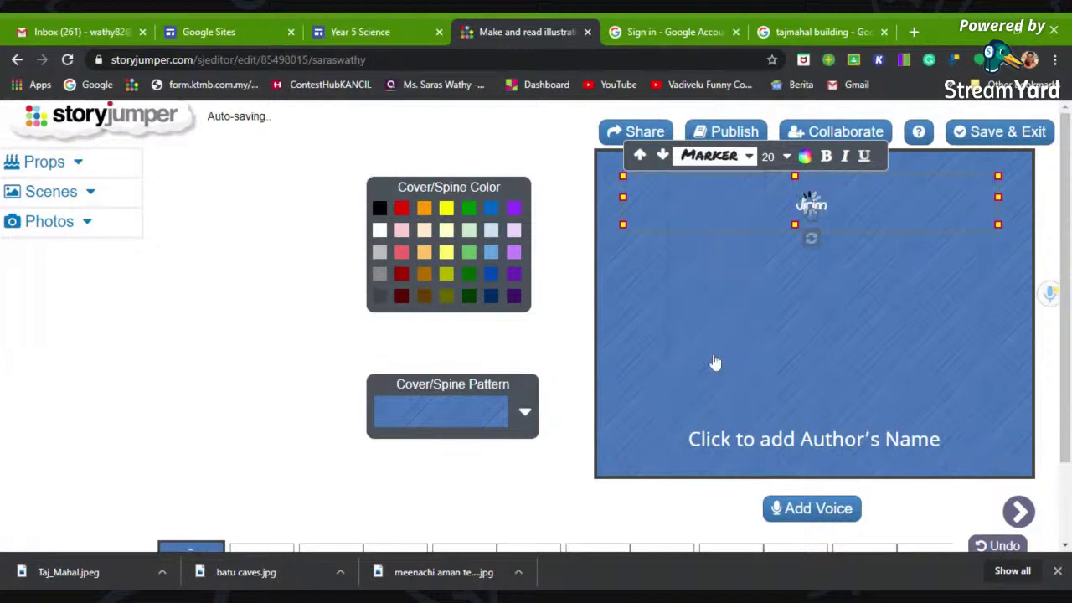
{"action": "left_click", "coordinate": [786, 156]}
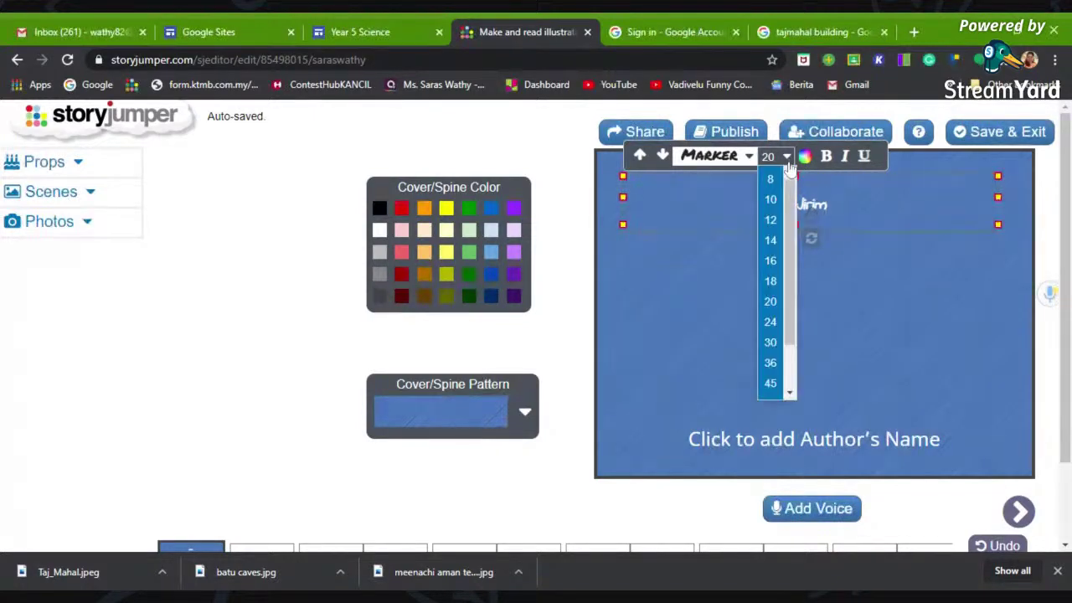
{"action": "left_click", "coordinate": [769, 363]}
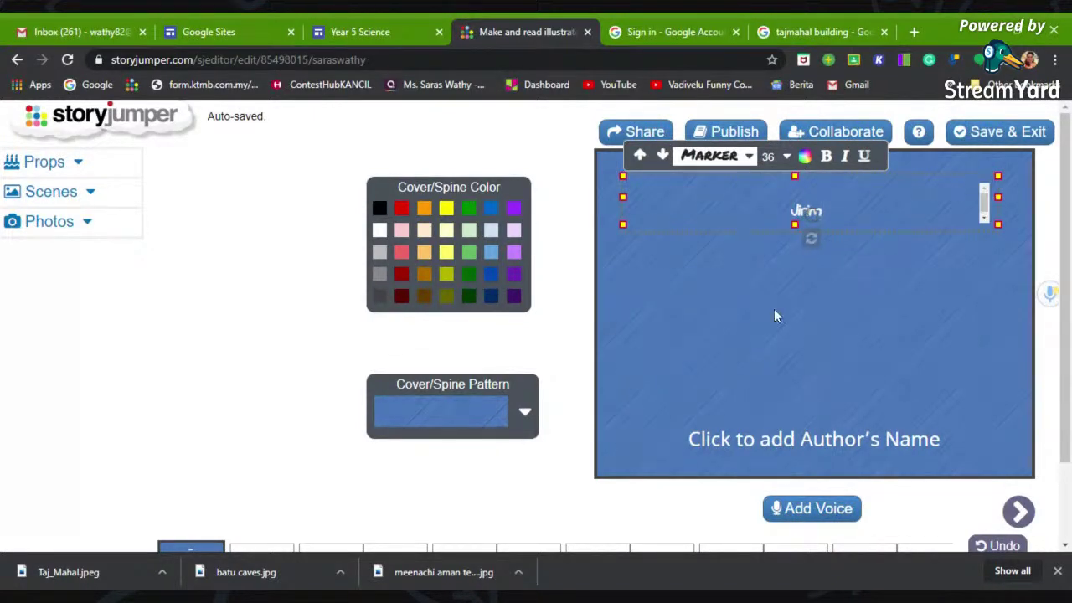
Step: Enlarge the title to size 45, retype it as 'JIRIM', then erase it
{"action": "left_click", "coordinate": [786, 156]}
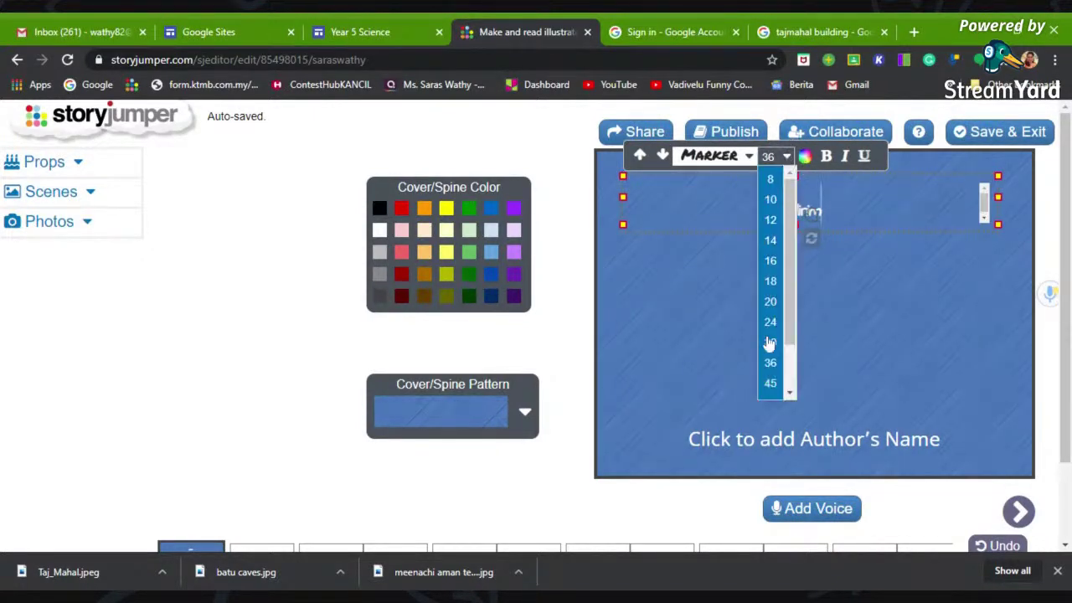
{"action": "left_click", "coordinate": [771, 402]}
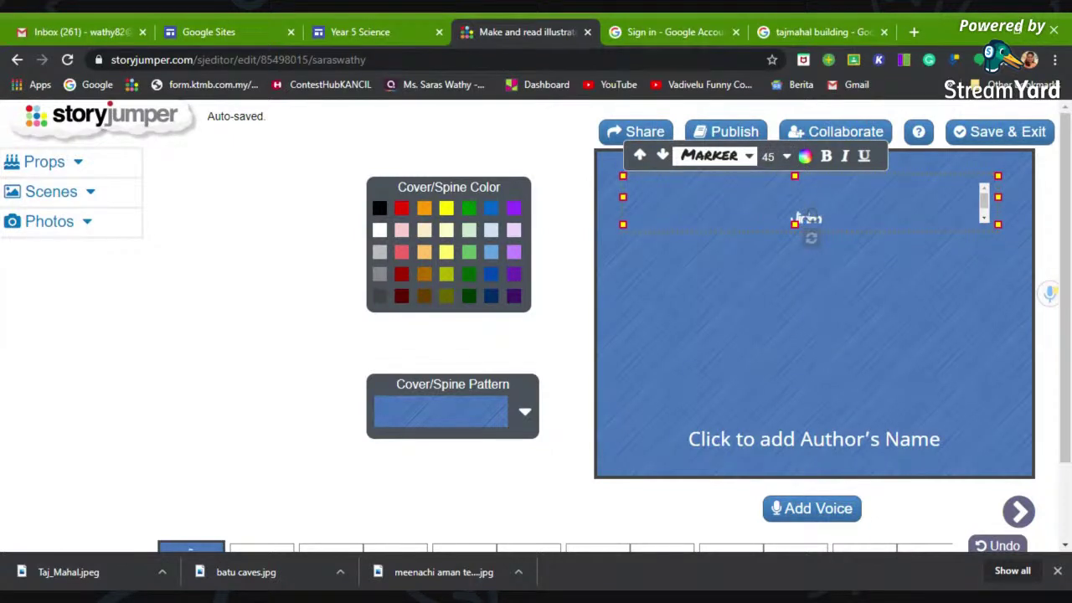
{"action": "key", "text": "BackSpace"}
{"action": "key", "text": "BackSpace"}
{"action": "key", "text": "BackSpace"}
{"action": "key", "text": "BackSpace"}
{"action": "type", "text": "JIRIM"}
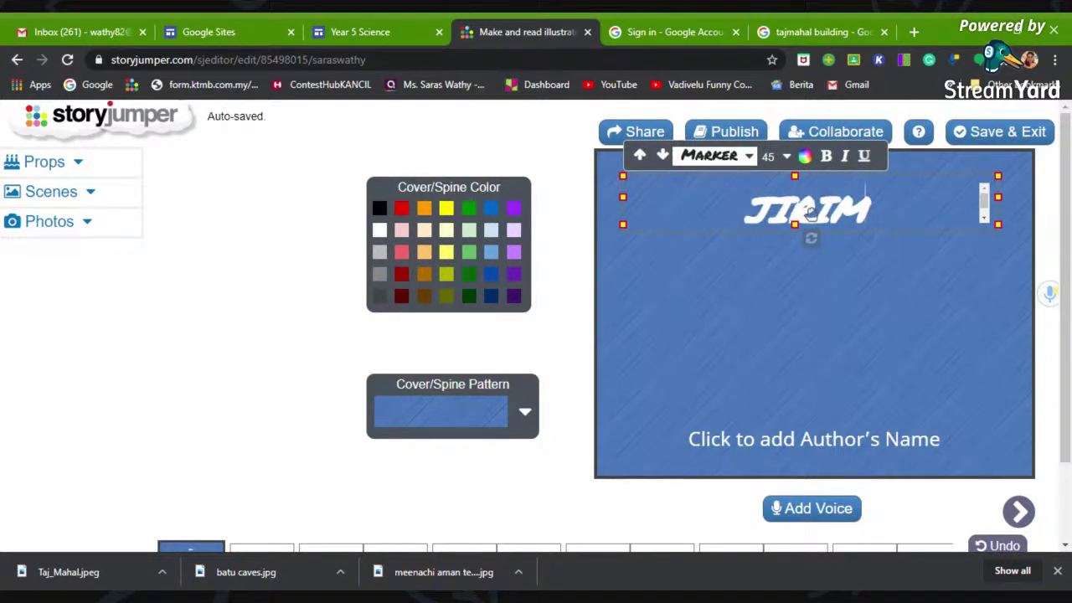
{"action": "key", "text": "BackSpace"}
{"action": "key", "text": "BackSpace"}
{"action": "key", "text": "BackSpace"}
{"action": "key", "text": "BackSpace"}
{"action": "key", "text": "BackSpace"}
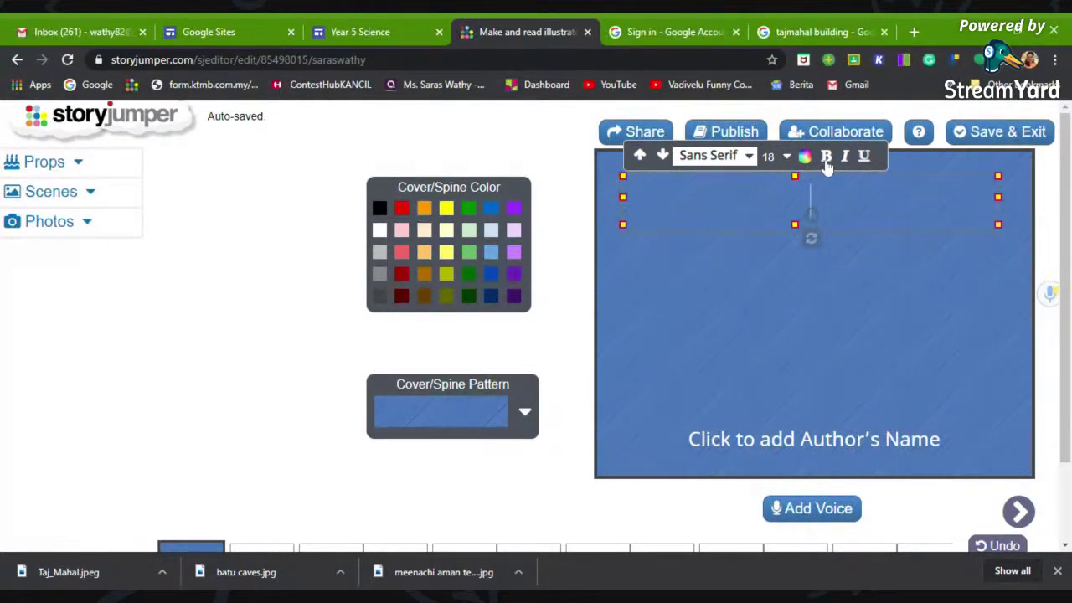
Step: Enter 'JIRIM' as the cover title in Sans Serif 18, narrow its box, and deselect it
{"action": "type", "text": "g"}
{"action": "key", "text": "BackSpace"}
{"action": "type", "text": "JIRIM"}
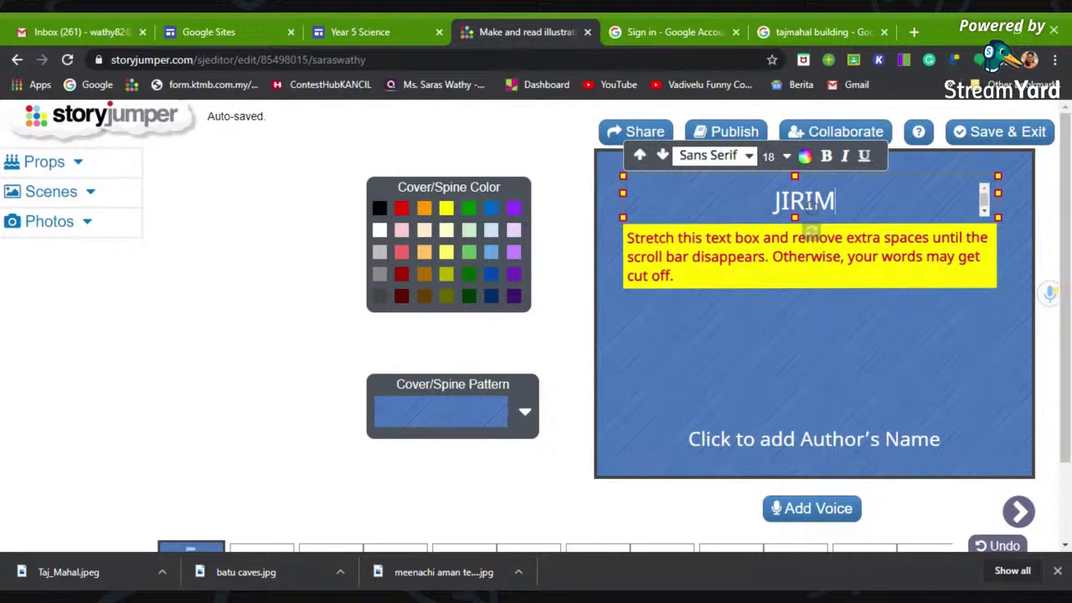
{"action": "left_click_drag", "start_coordinate": [999, 210], "coordinate": [909, 210]}
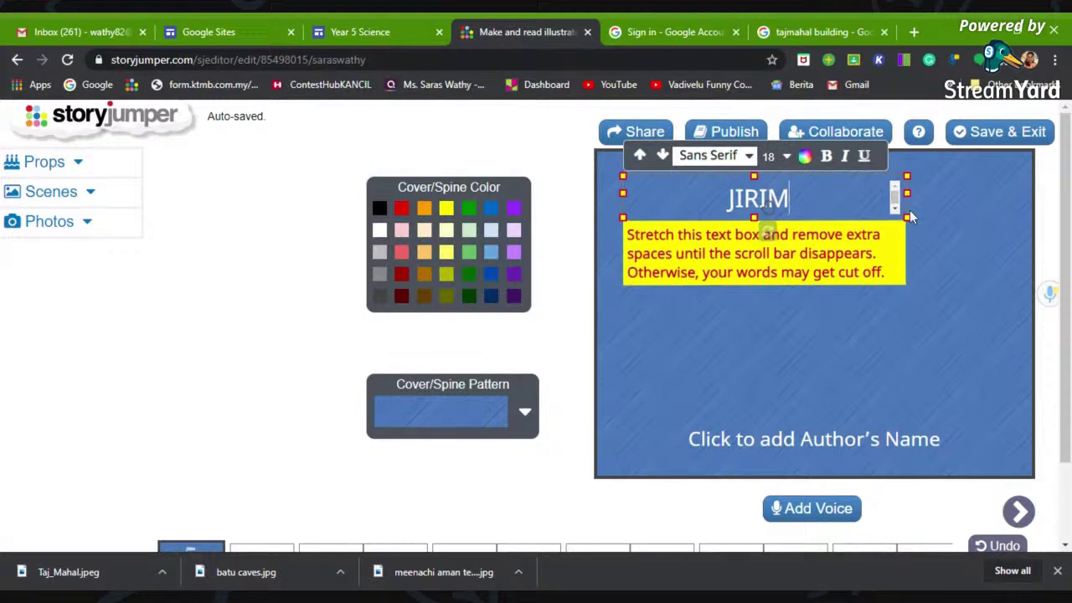
{"action": "left_click", "coordinate": [725, 289]}
{"action": "left_click", "coordinate": [765, 220]}
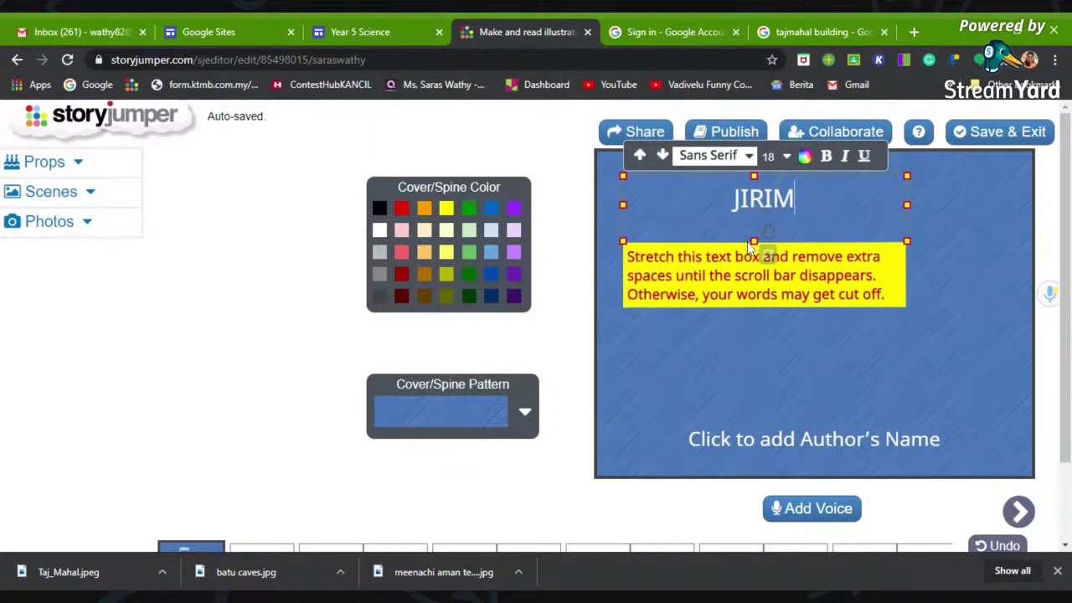
{"action": "left_click", "coordinate": [734, 358]}
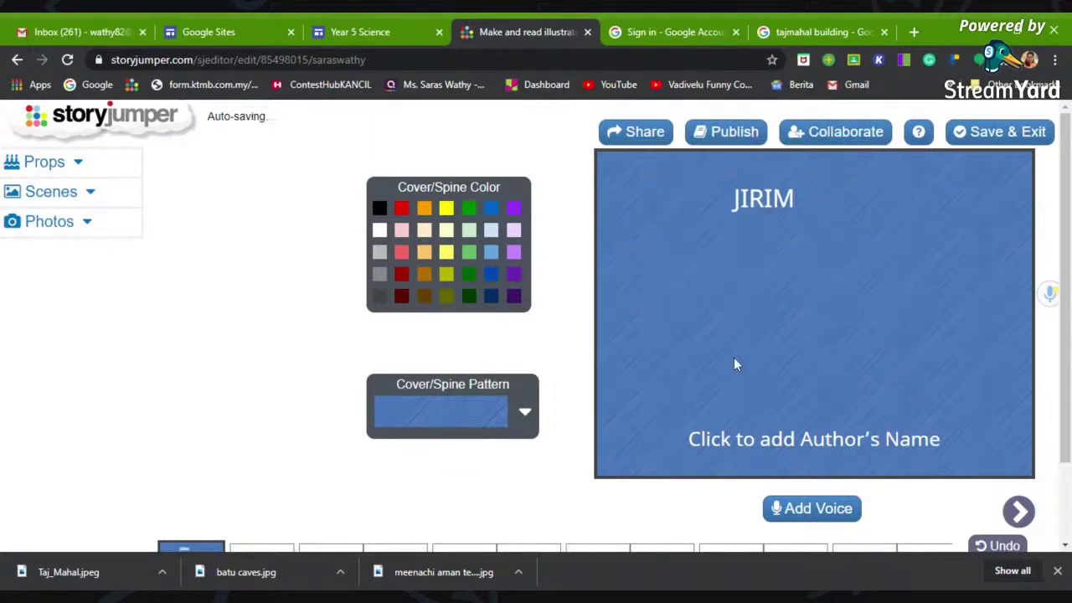
{"action": "left_click", "coordinate": [776, 237]}
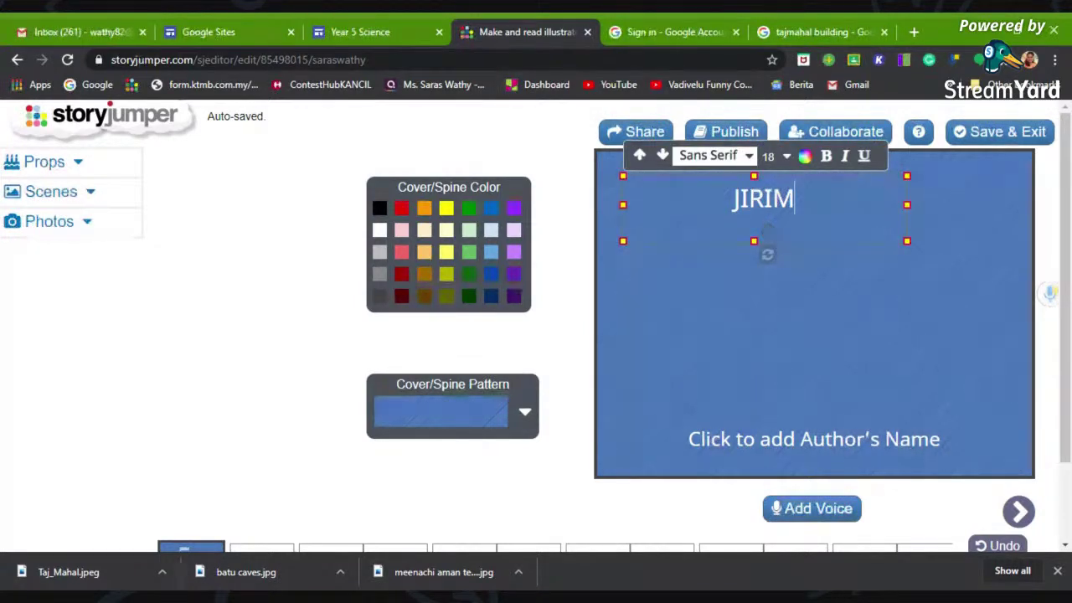
{"action": "left_click", "coordinate": [753, 327]}
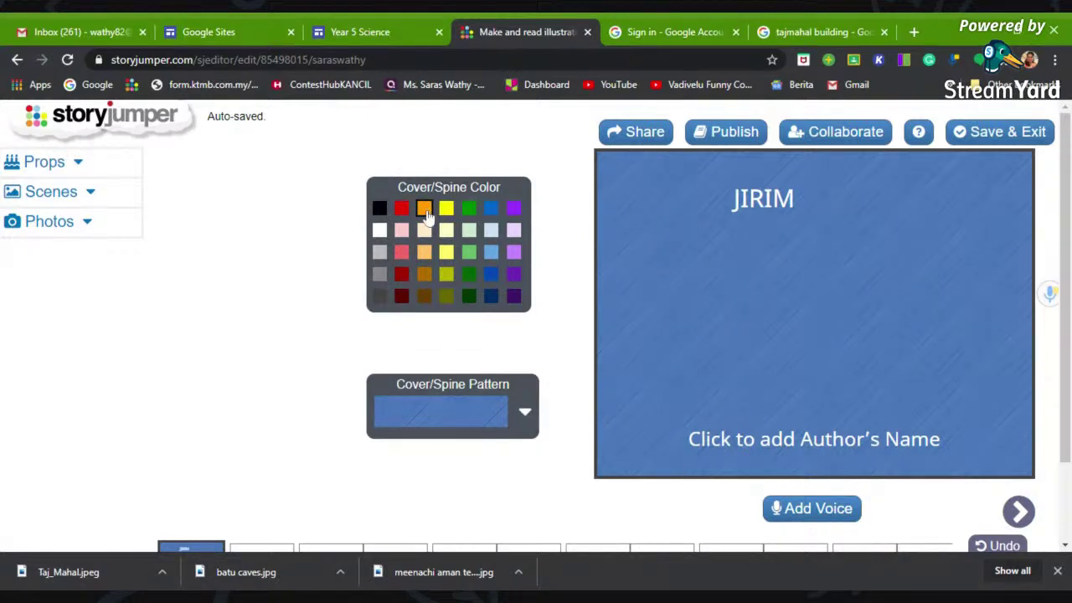
Step: Apply a dark-blue textured pattern to the cover
{"action": "left_click", "coordinate": [526, 413]}
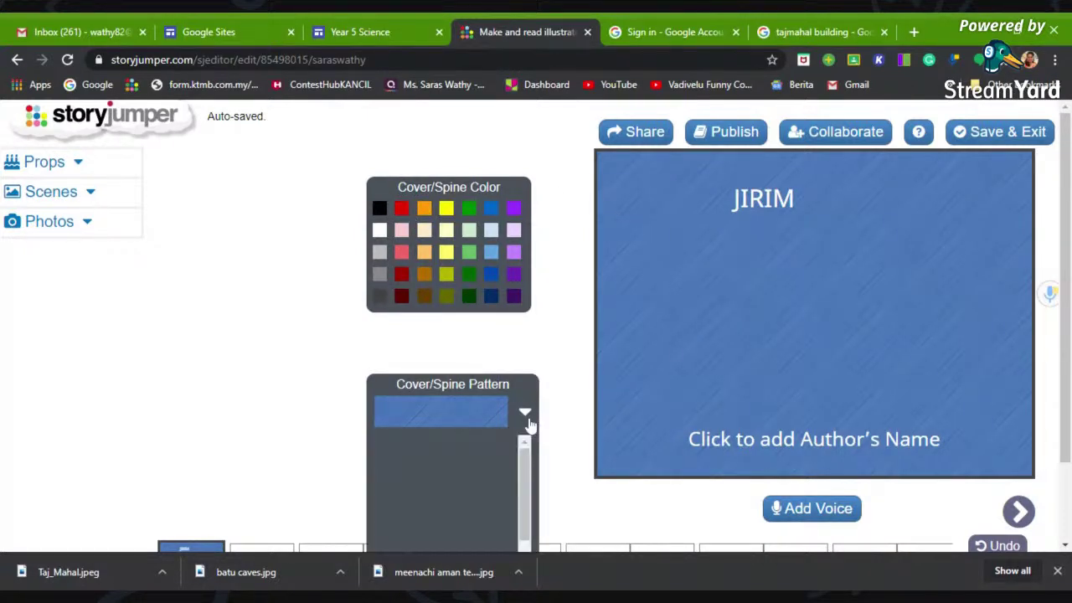
{"action": "left_click", "coordinate": [480, 508]}
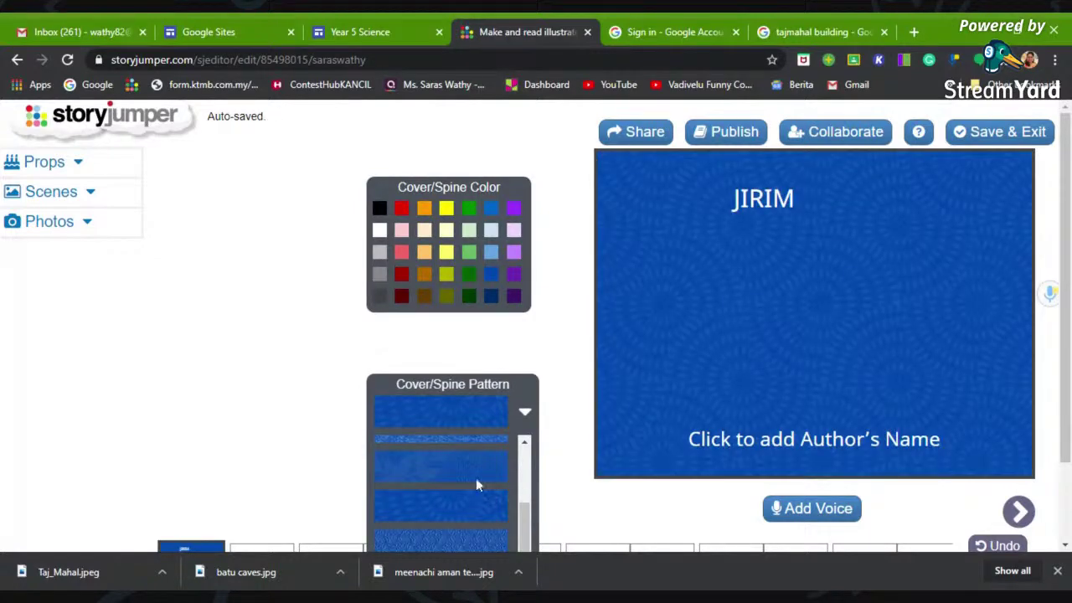
{"action": "scroll", "coordinate": [475, 489], "scroll_direction": "down", "scroll_amount": 2}
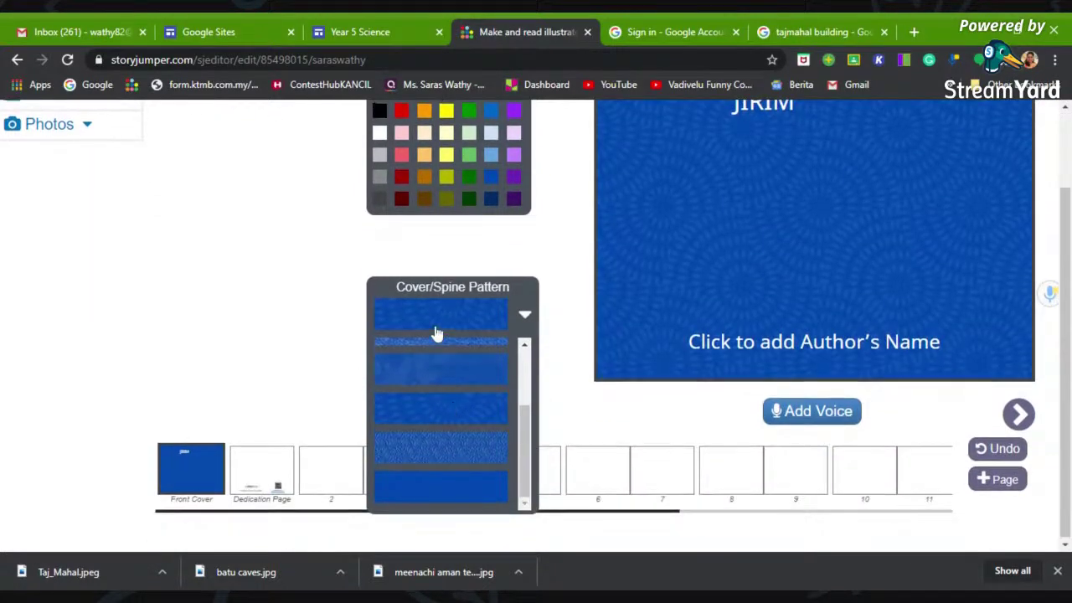
{"action": "scroll", "coordinate": [435, 336], "scroll_direction": "up", "scroll_amount": 2}
Step: Try red, light red, yellow and dark blue, settle on purple, then try the underwater scene
{"action": "left_click", "coordinate": [513, 209]}
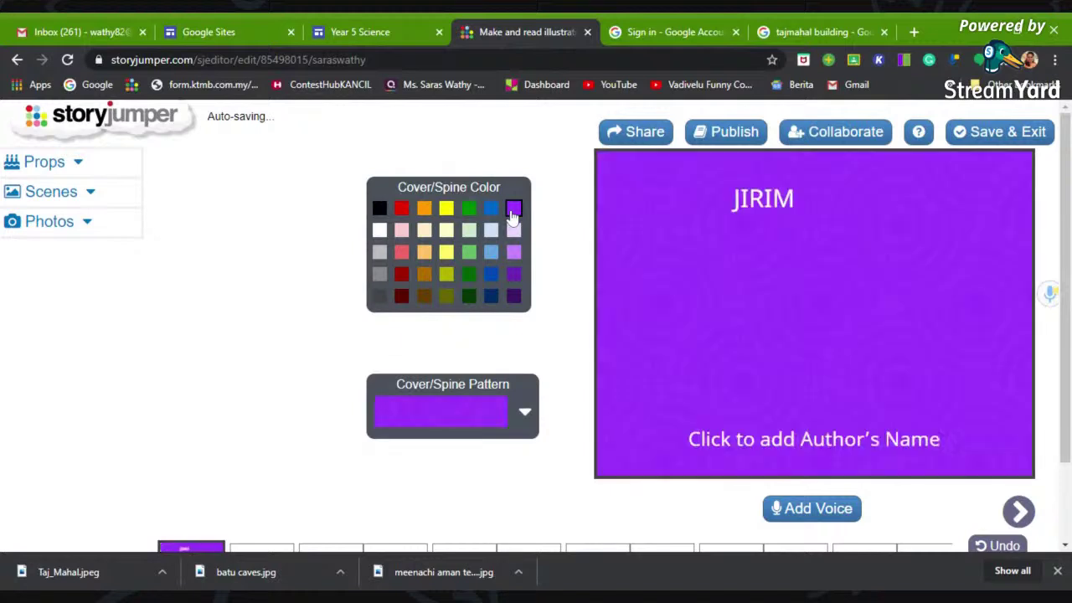
{"action": "left_click", "coordinate": [403, 210]}
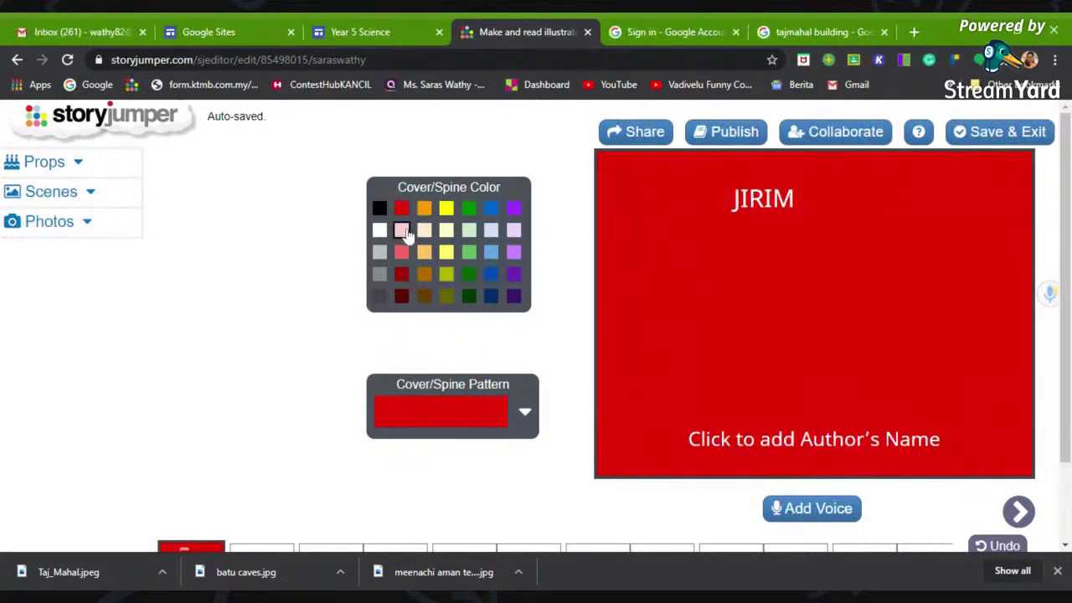
{"action": "left_click", "coordinate": [402, 254]}
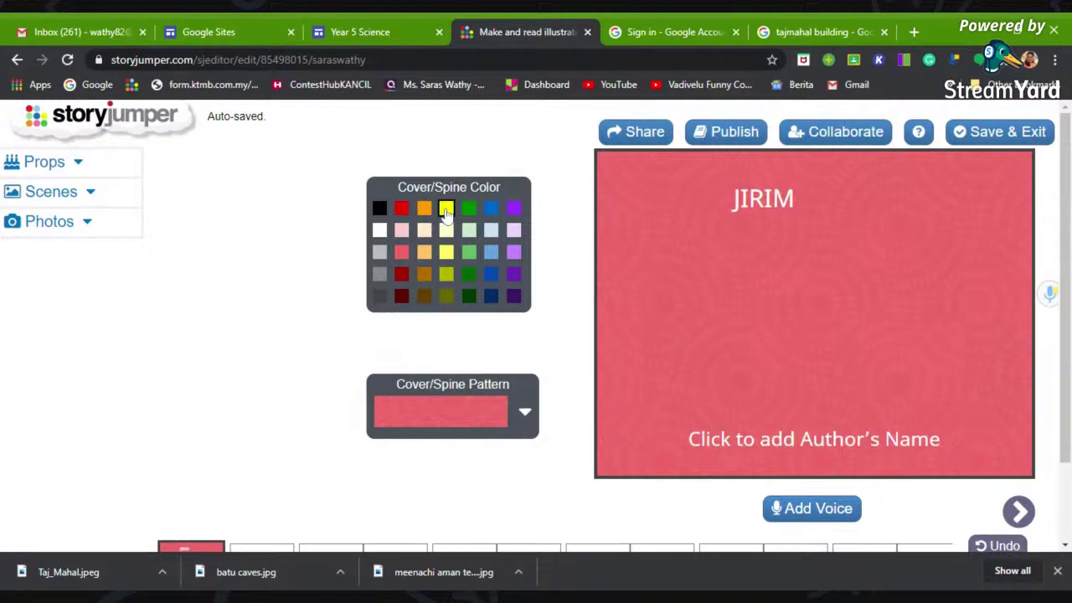
{"action": "left_click", "coordinate": [447, 212]}
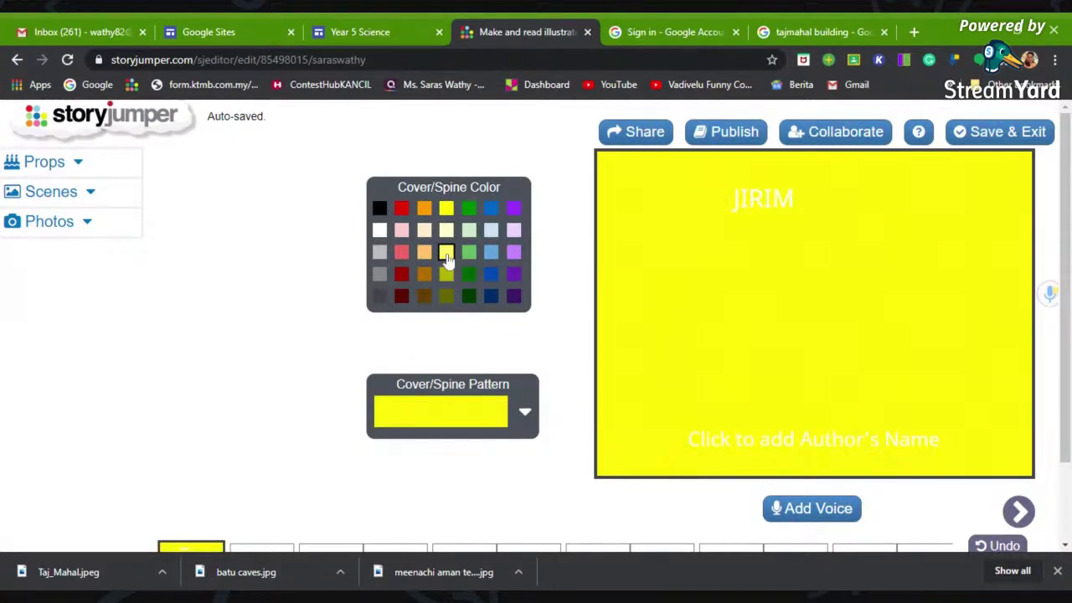
{"action": "left_click", "coordinate": [492, 279]}
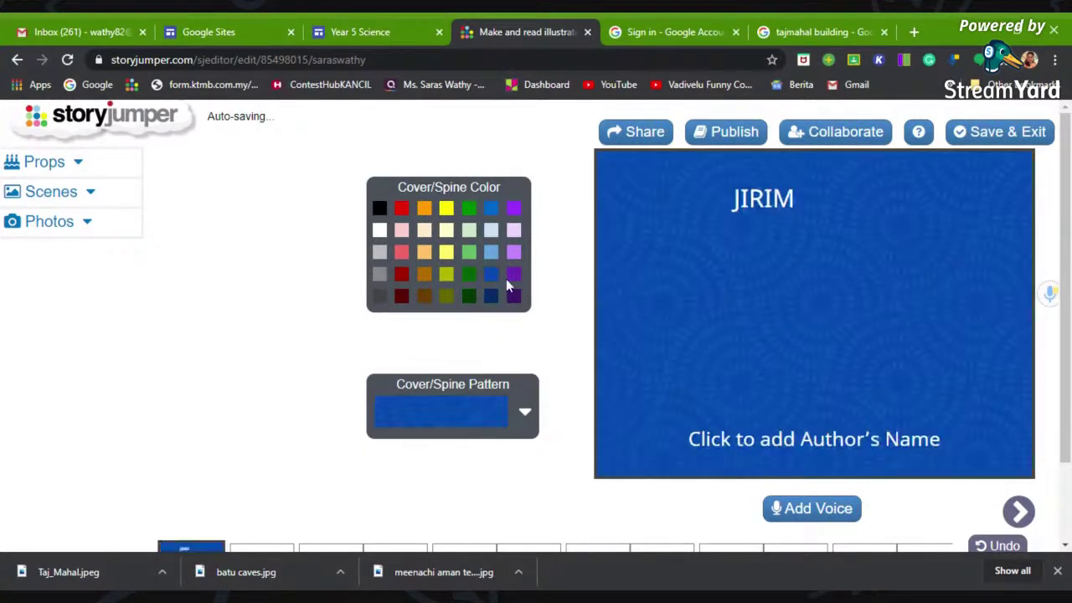
{"action": "left_click", "coordinate": [514, 283]}
{"action": "left_click", "coordinate": [67, 201]}
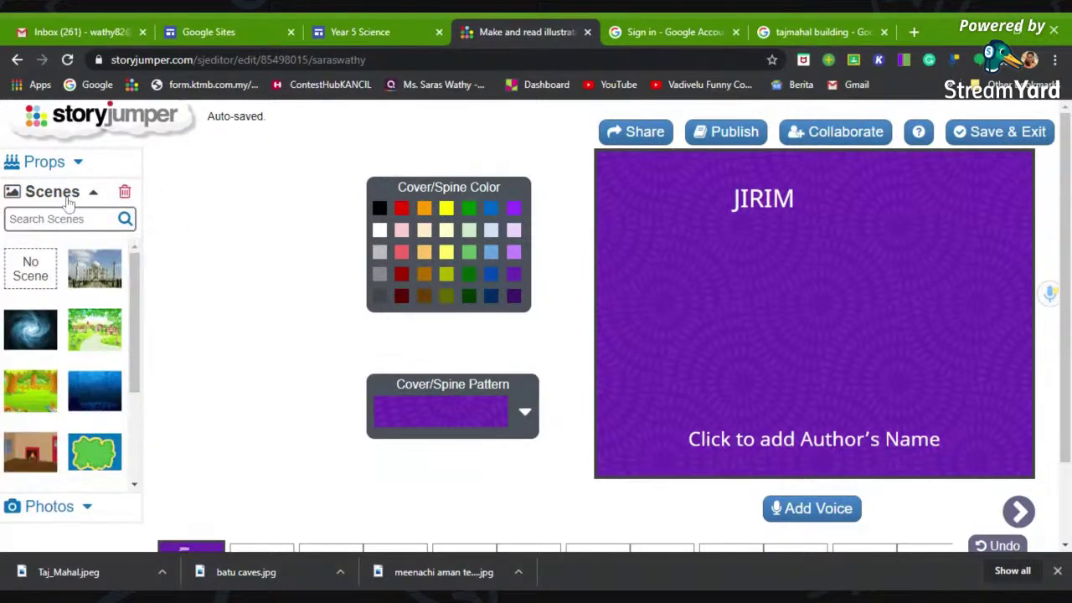
{"action": "left_click", "coordinate": [106, 399]}
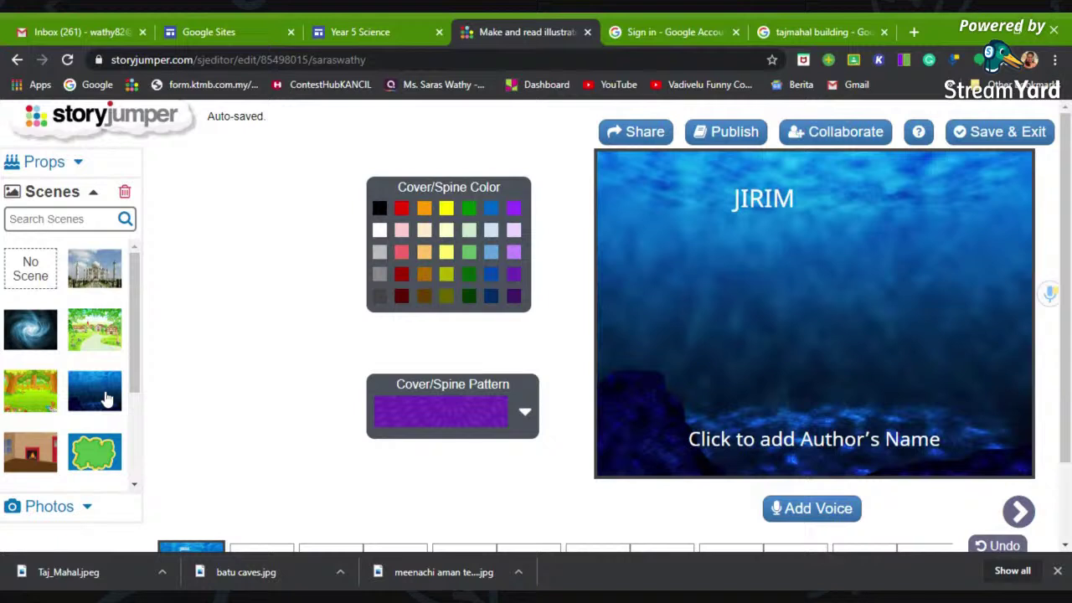
Step: Swap the cover background to the sunny village scene and select the title box
{"action": "left_click", "coordinate": [100, 336]}
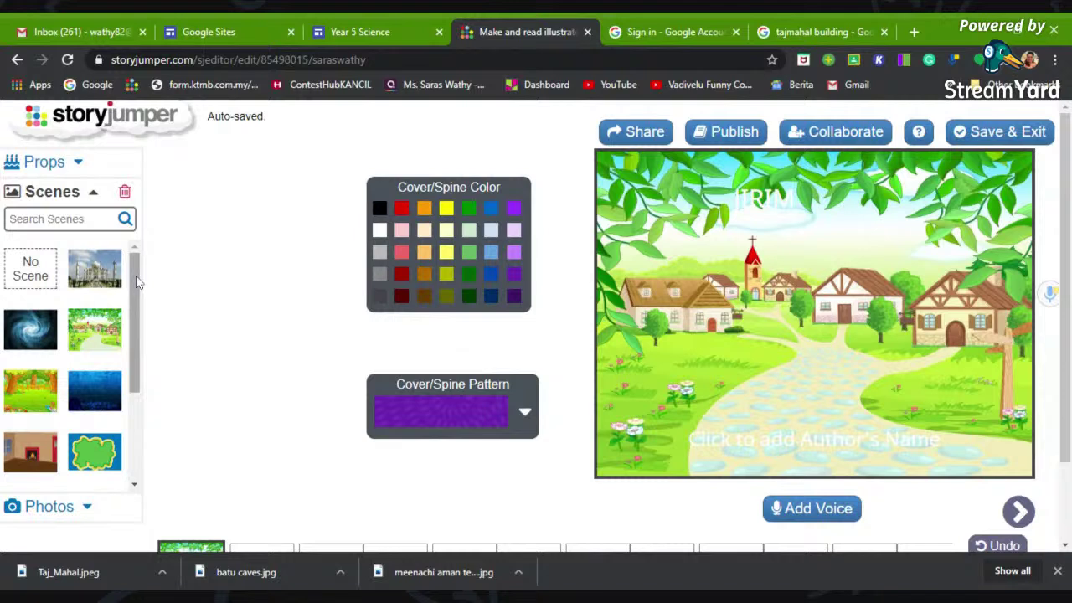
{"action": "left_click", "coordinate": [768, 231]}
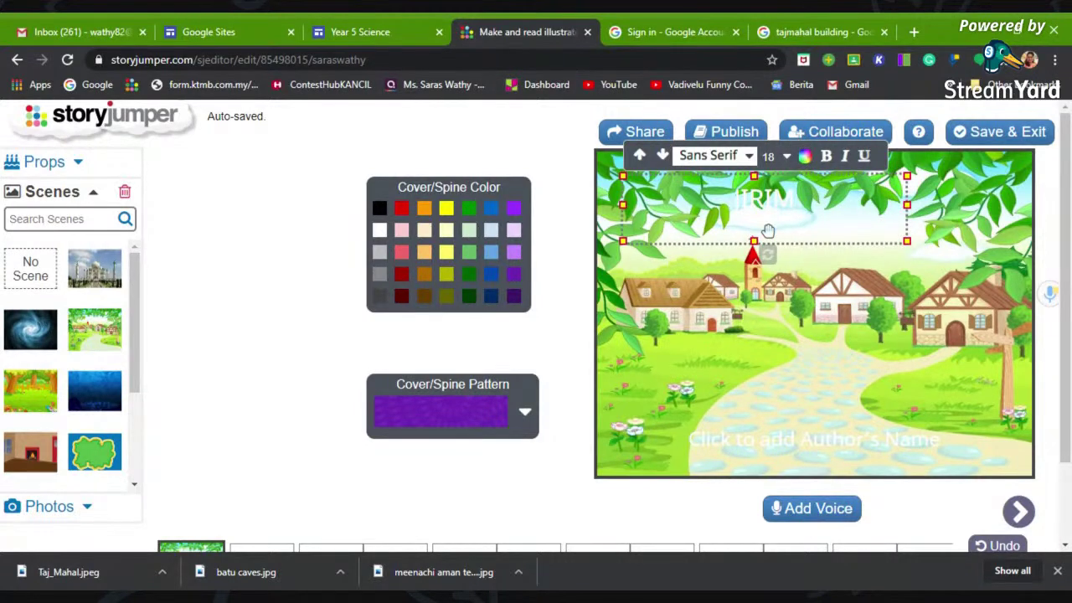
Step: Retype the title as 'JIRIM' in dark text and shift it slightly lower and right
{"action": "type", "text": "ji"}
{"action": "key", "text": "BackSpace"}
{"action": "key", "text": "BackSpace"}
{"action": "type", "text": "JI"}
{"action": "key", "text": "BackSpace"}
{"action": "key", "text": "BackSpace"}
{"action": "key", "text": "BackSpace"}
{"action": "key", "text": "BackSpace"}
{"action": "key", "text": "BackSpace"}
{"action": "key", "text": "BackSpace"}
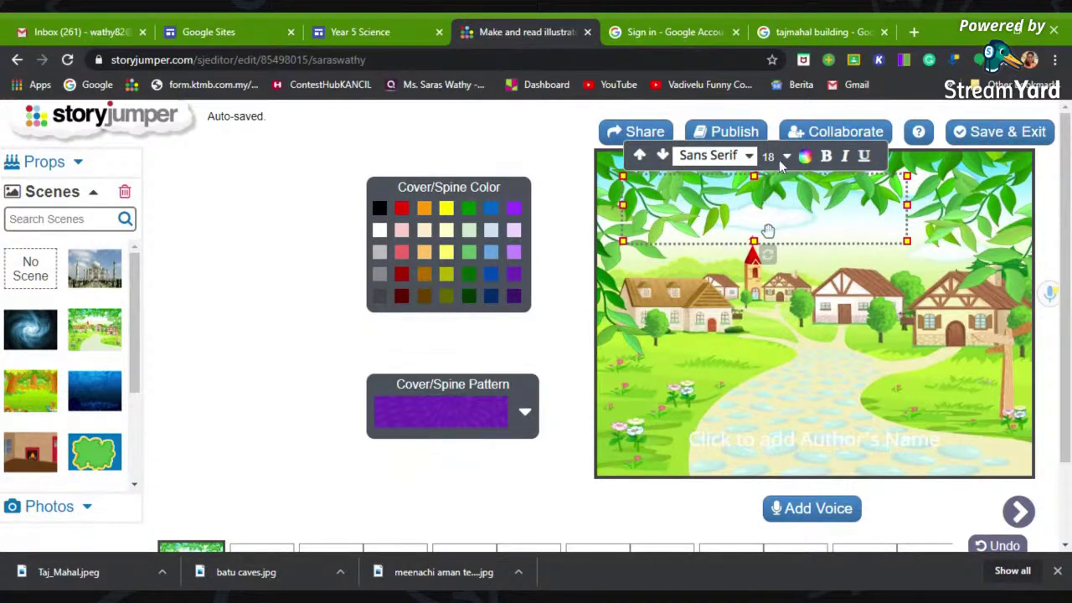
{"action": "left_click", "coordinate": [805, 157]}
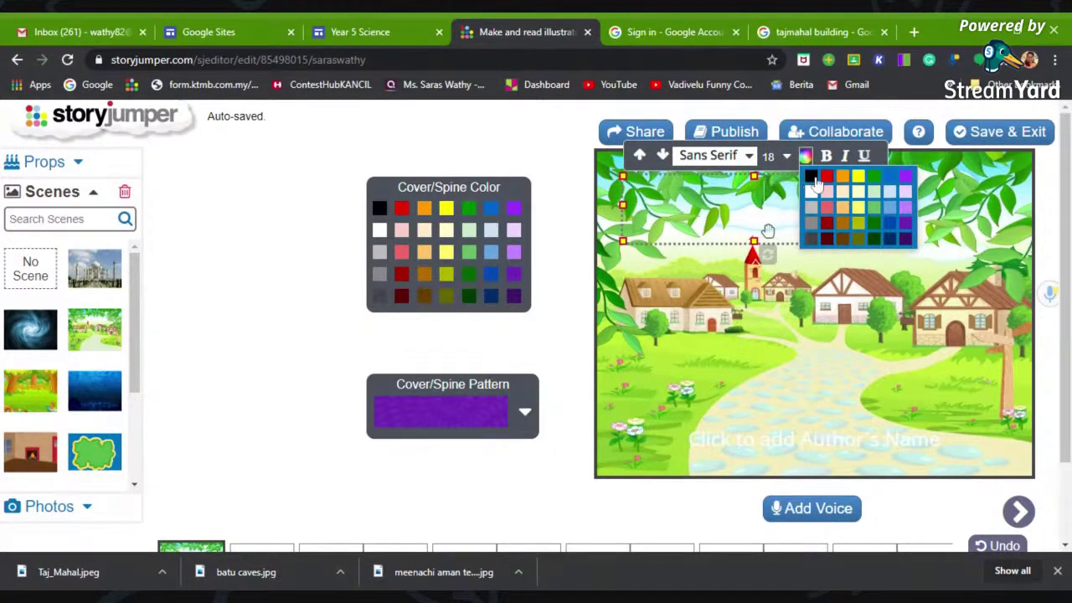
{"action": "left_click", "coordinate": [816, 184]}
{"action": "type", "text": "JIRIM"}
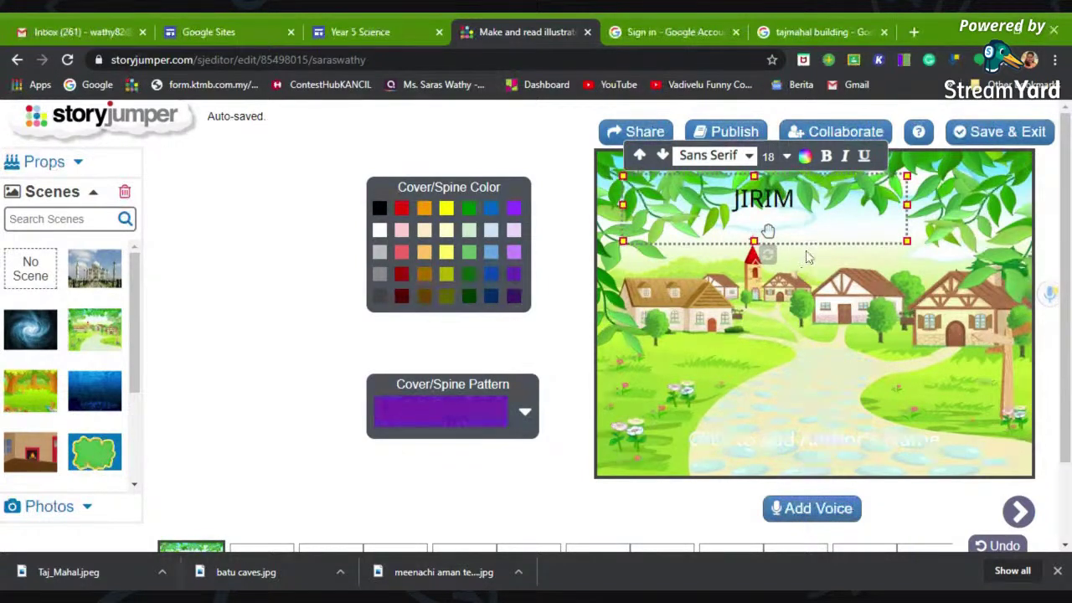
{"action": "left_click_drag", "start_coordinate": [767, 237], "coordinate": [818, 269]}
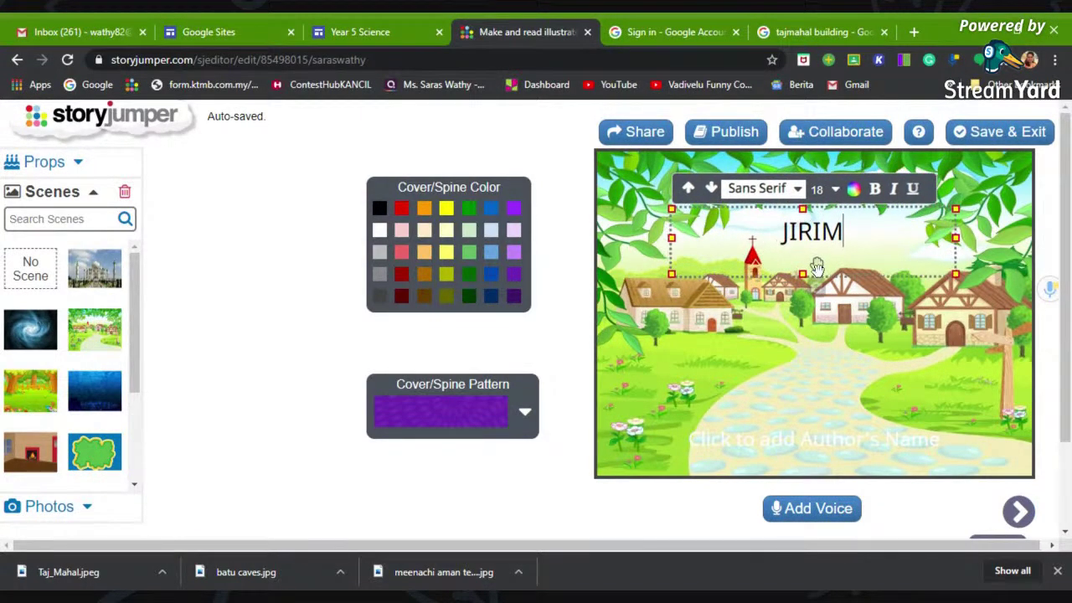
{"action": "left_click", "coordinate": [796, 375]}
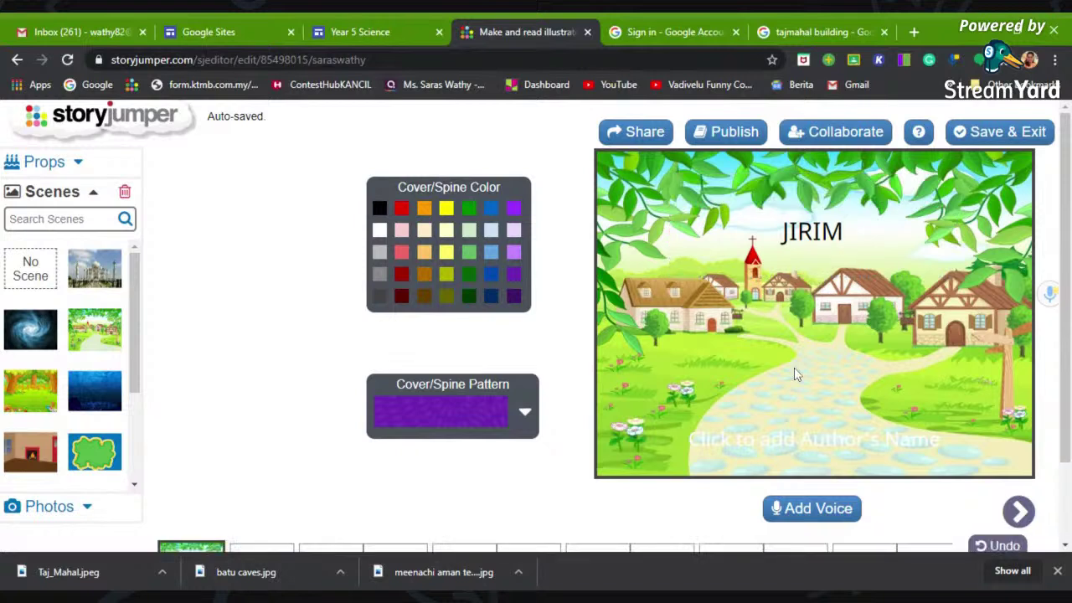
{"action": "left_click", "coordinate": [817, 265]}
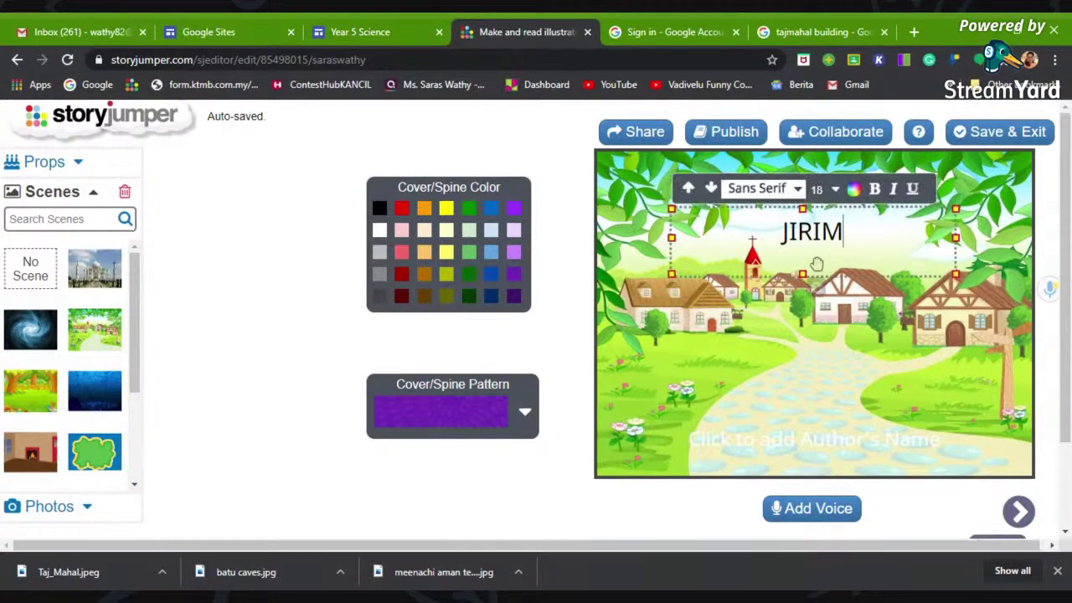
{"action": "left_click", "coordinate": [816, 457]}
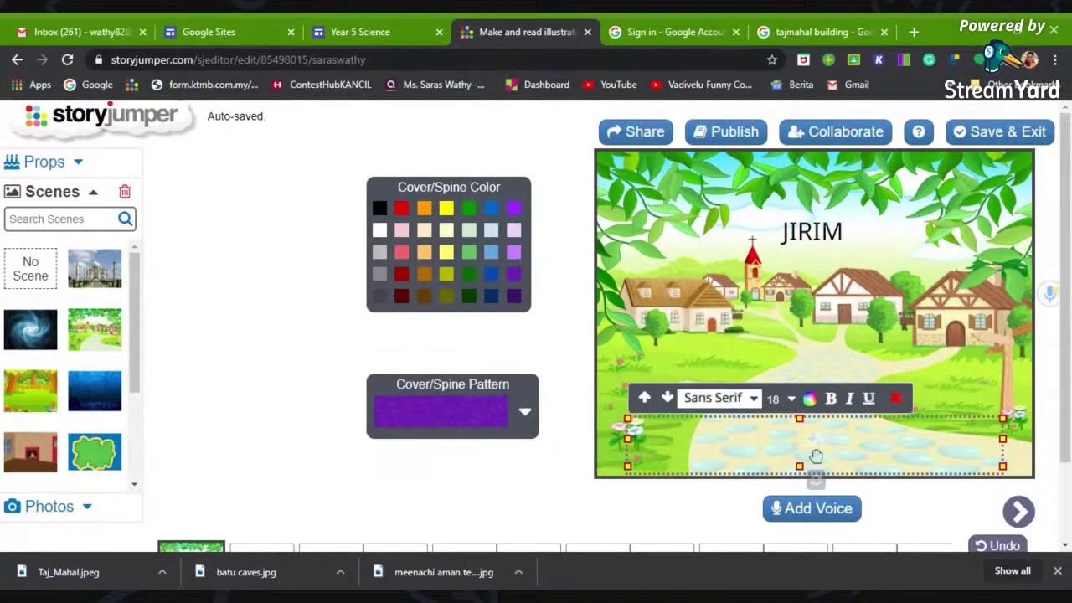
Step: Type the author's name in capitals in a dark colour in the cover's author box
{"action": "left_click", "coordinate": [811, 400]}
{"action": "left_click", "coordinate": [817, 421]}
{"action": "type", "text": "SARASW"}
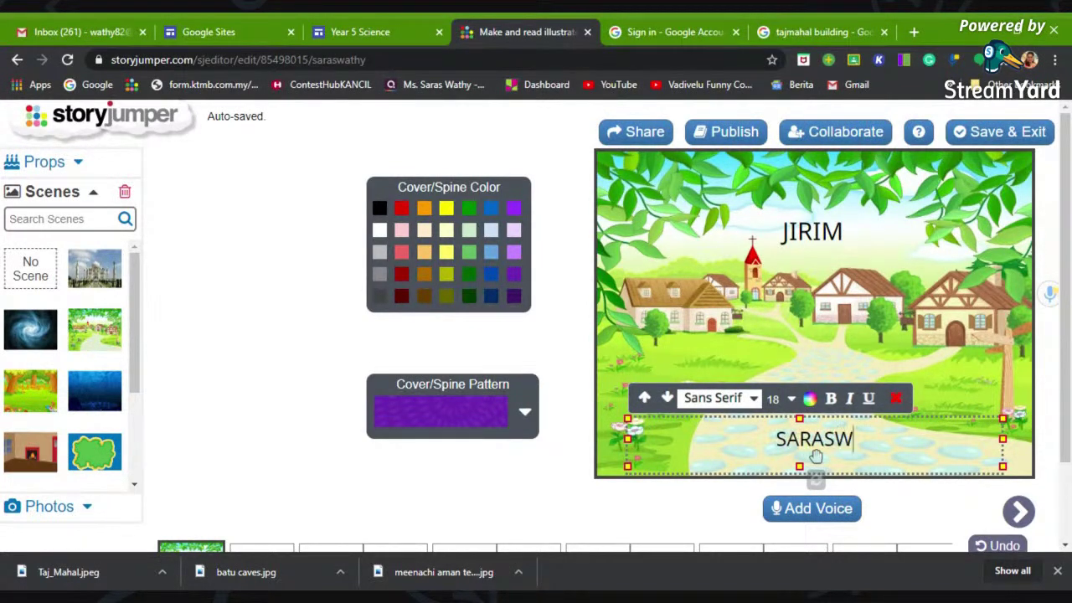
{"action": "type", "text": "ATHY"}
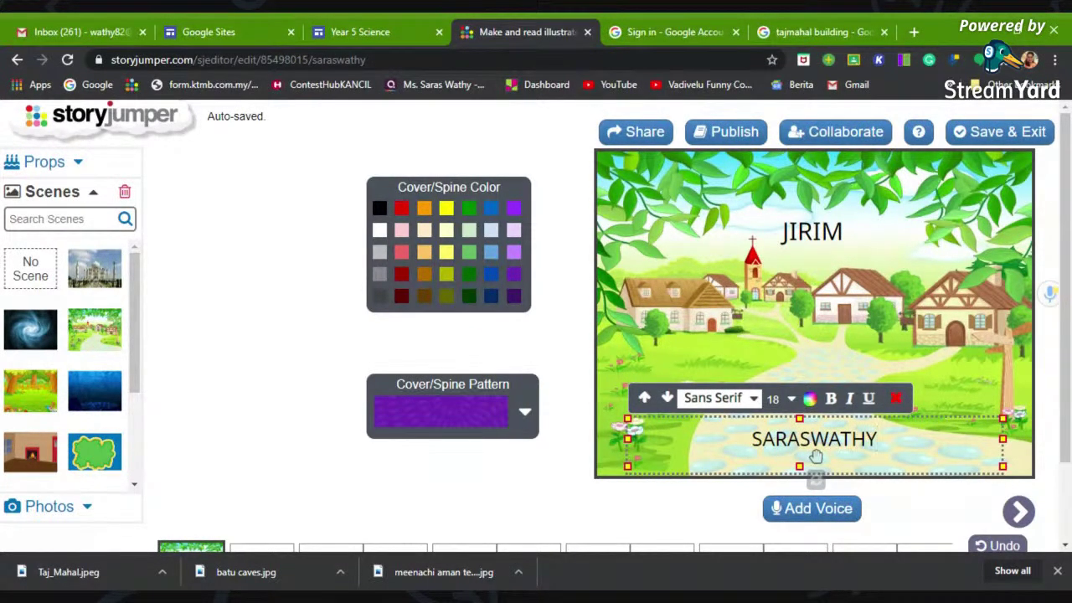
{"action": "left_click", "coordinate": [899, 348]}
{"action": "scroll", "coordinate": [900, 405], "scroll_direction": "down", "scroll_amount": 2}
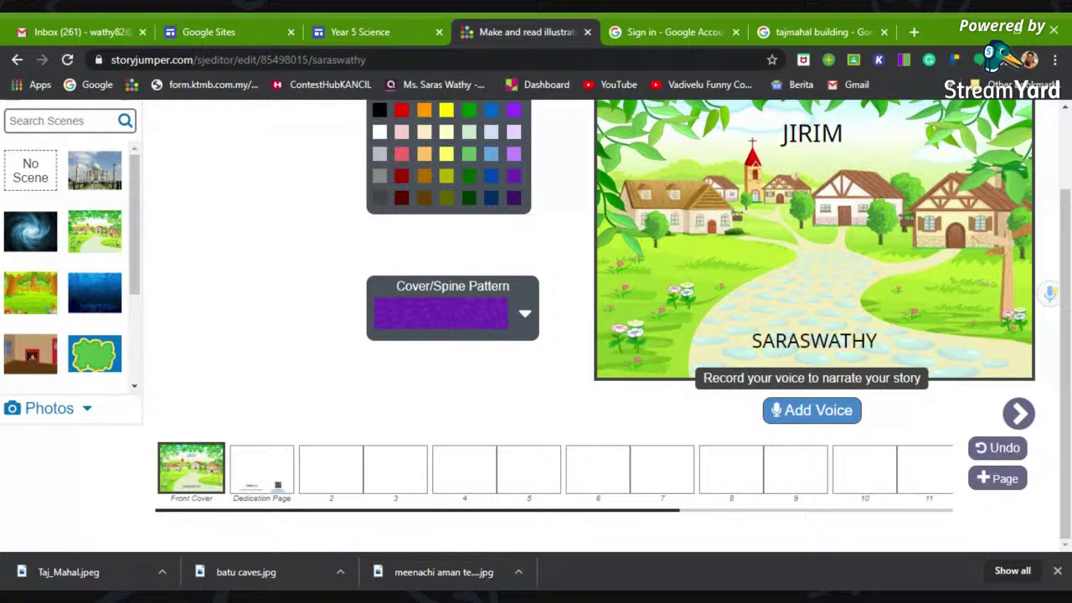
{"action": "scroll", "coordinate": [816, 424], "scroll_direction": "up", "scroll_amount": 2}
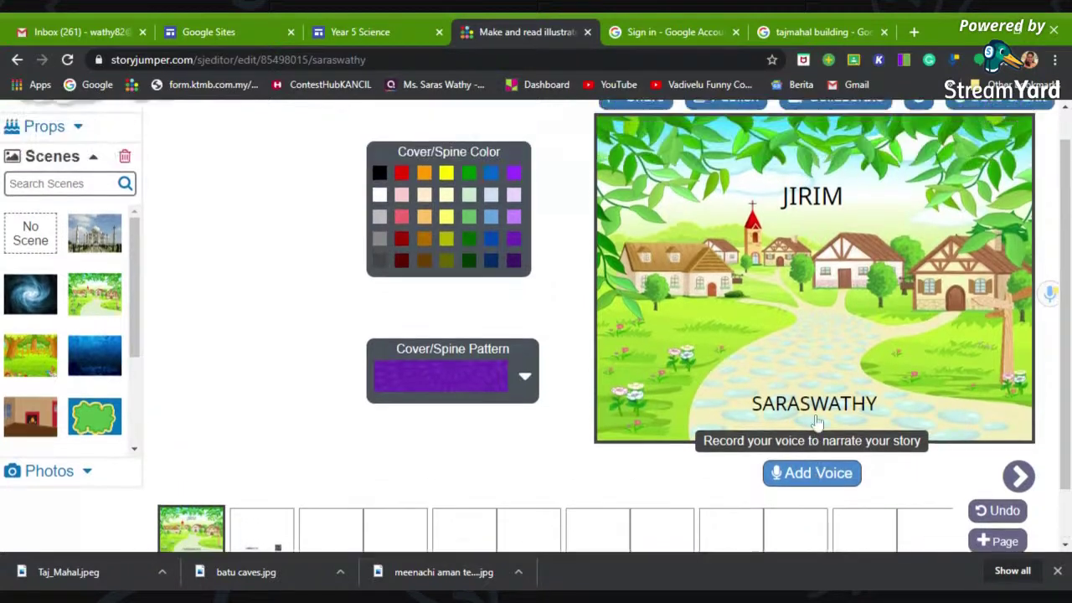
Step: Record a trial voice narration on the cover, play it back, then delete it
{"action": "left_click", "coordinate": [813, 491]}
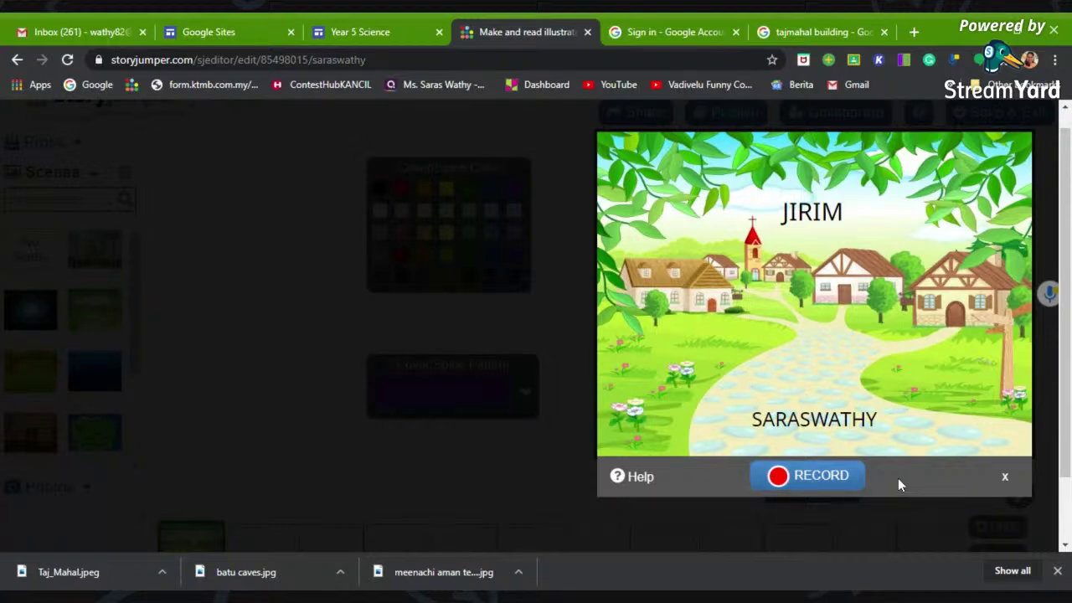
{"action": "left_click", "coordinate": [848, 481]}
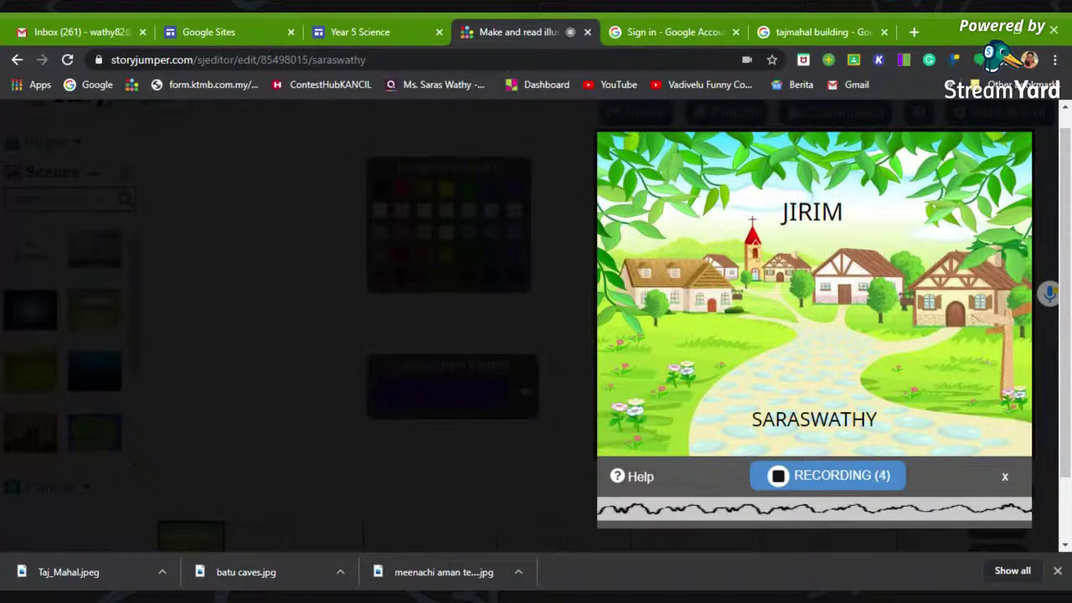
{"action": "left_click", "coordinate": [834, 475]}
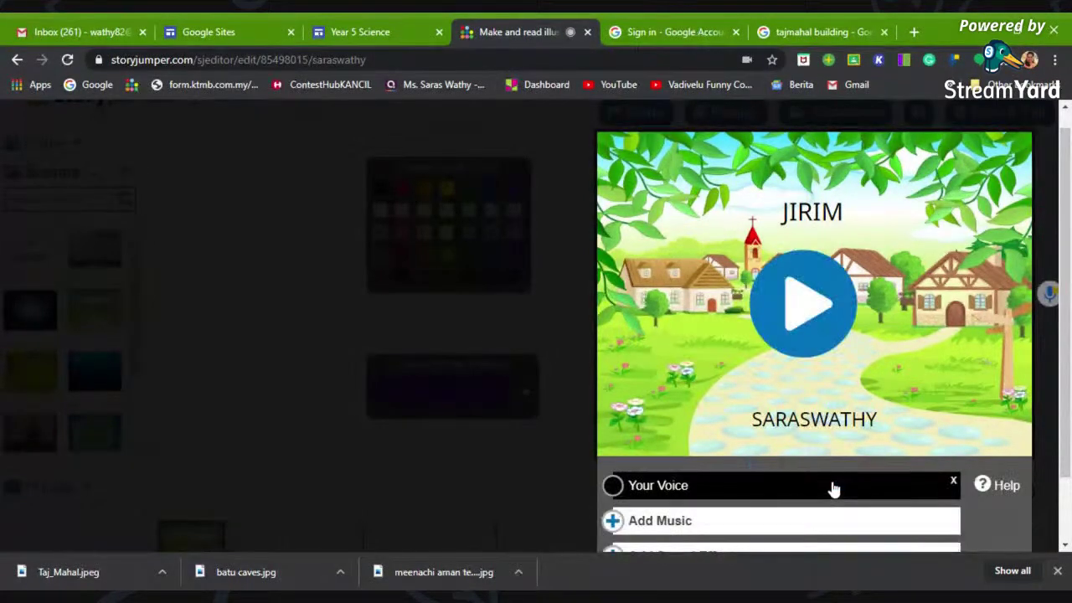
{"action": "scroll", "coordinate": [834, 486], "scroll_direction": "down", "scroll_amount": 1}
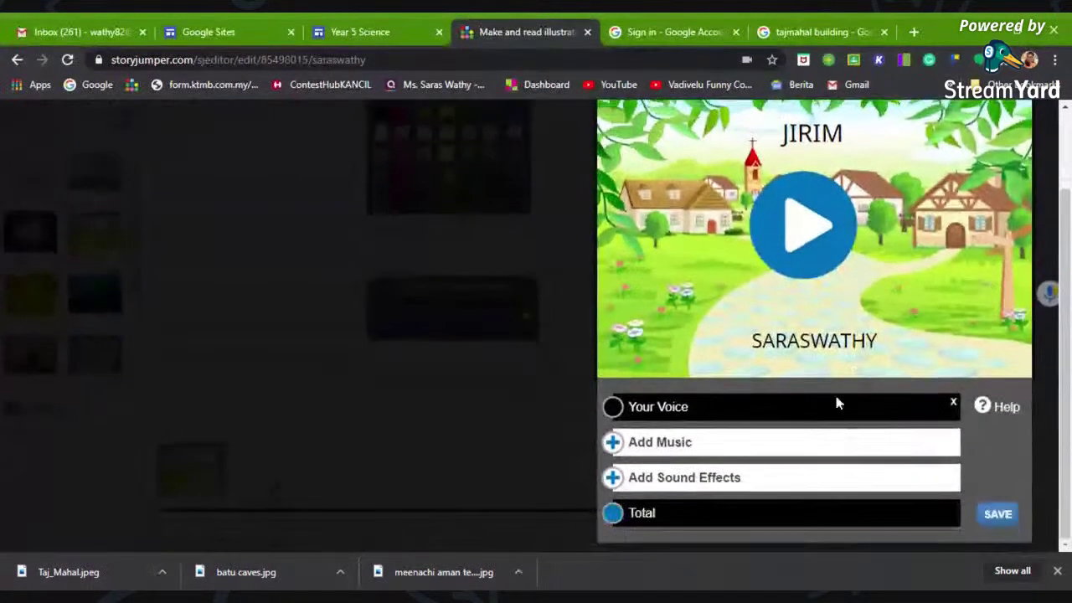
{"action": "left_click", "coordinate": [803, 225]}
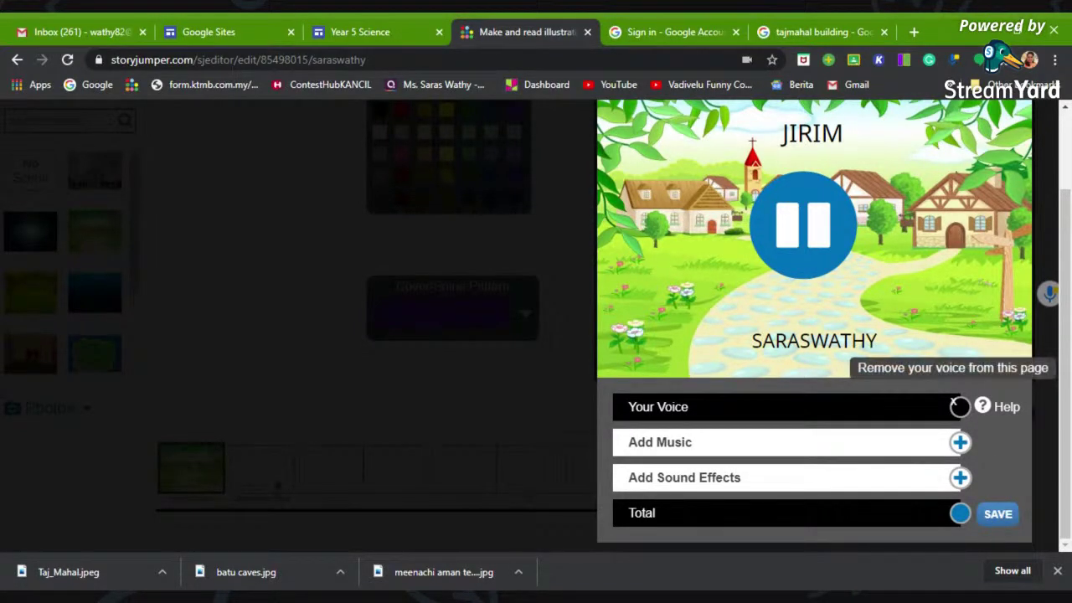
{"action": "left_click", "coordinate": [959, 407]}
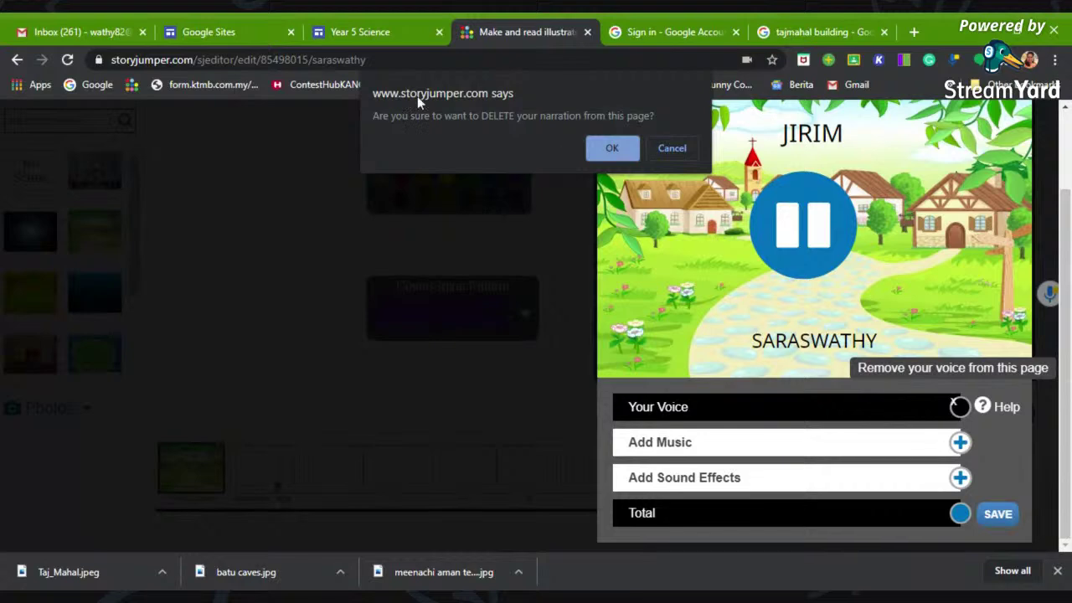
{"action": "left_click", "coordinate": [611, 154]}
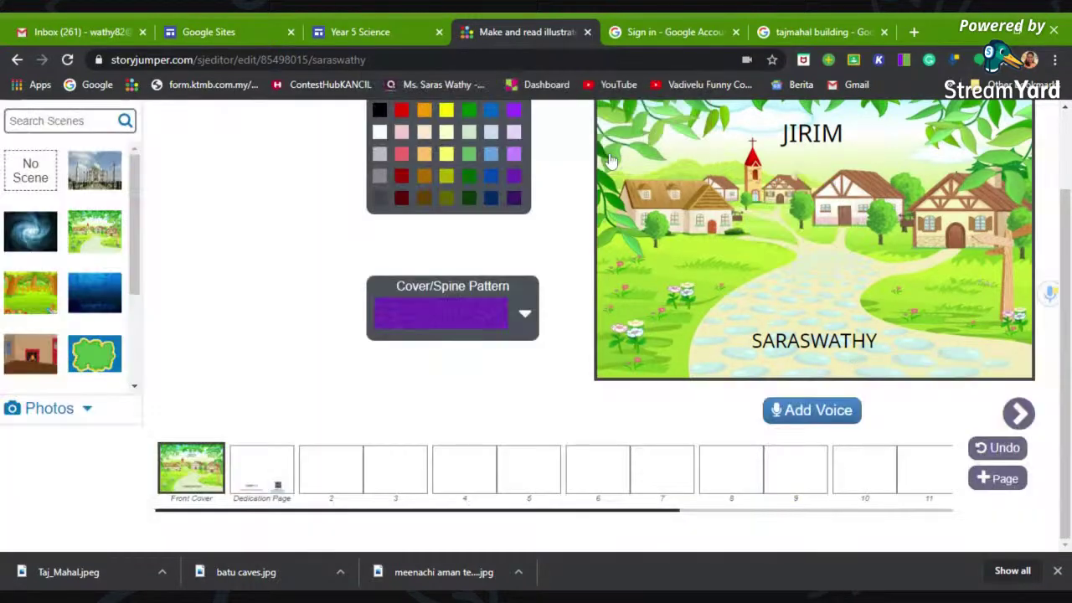
Step: Record a fresh voice narration for the JIRIM cover and listen to the playback
{"action": "left_click", "coordinate": [812, 410]}
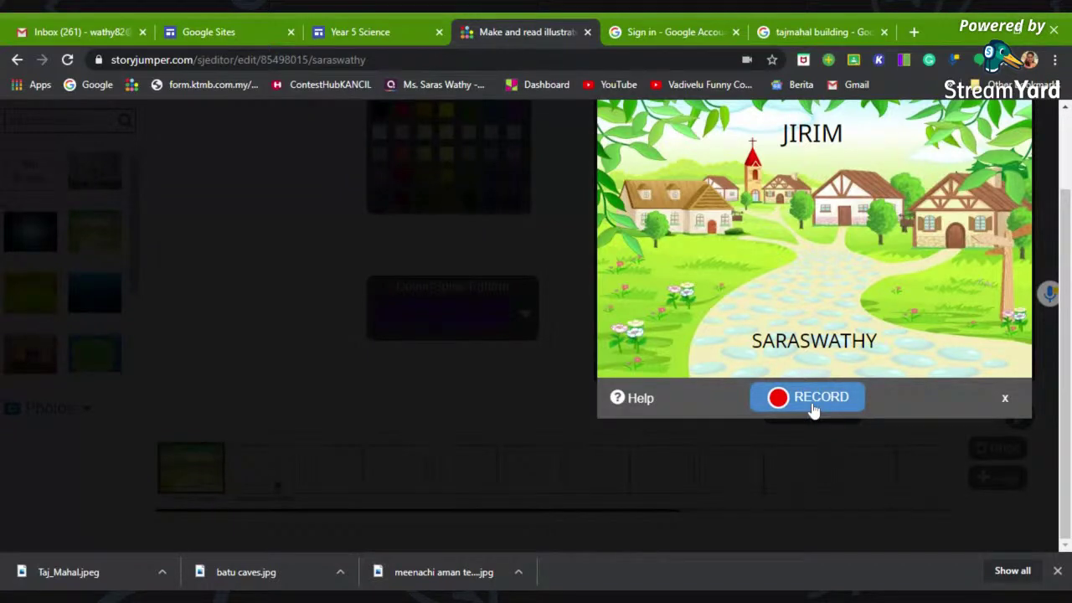
{"action": "left_click", "coordinate": [813, 402]}
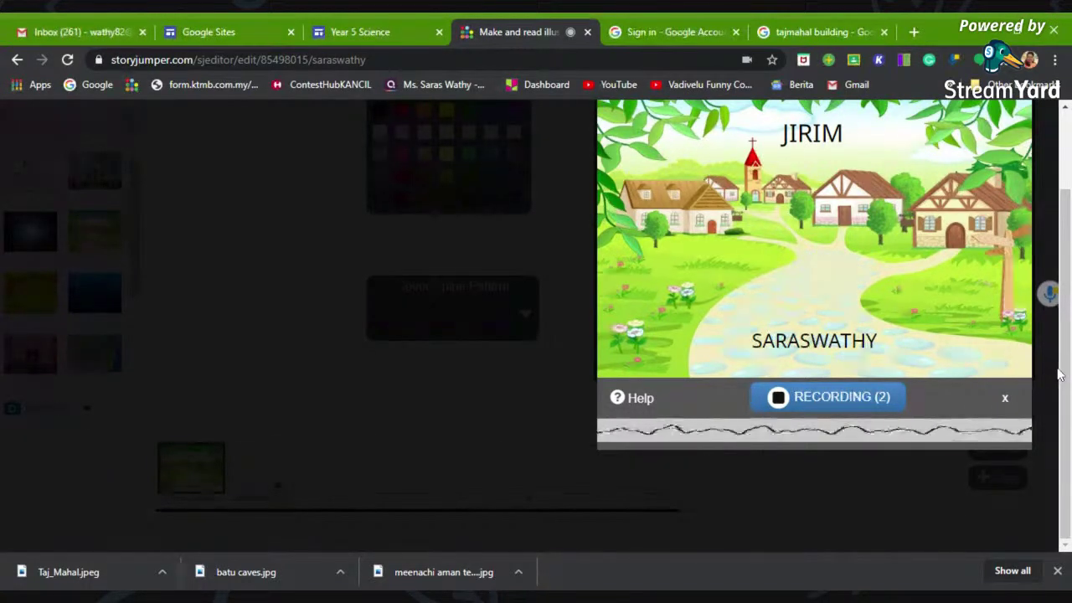
{"action": "left_click", "coordinate": [844, 404]}
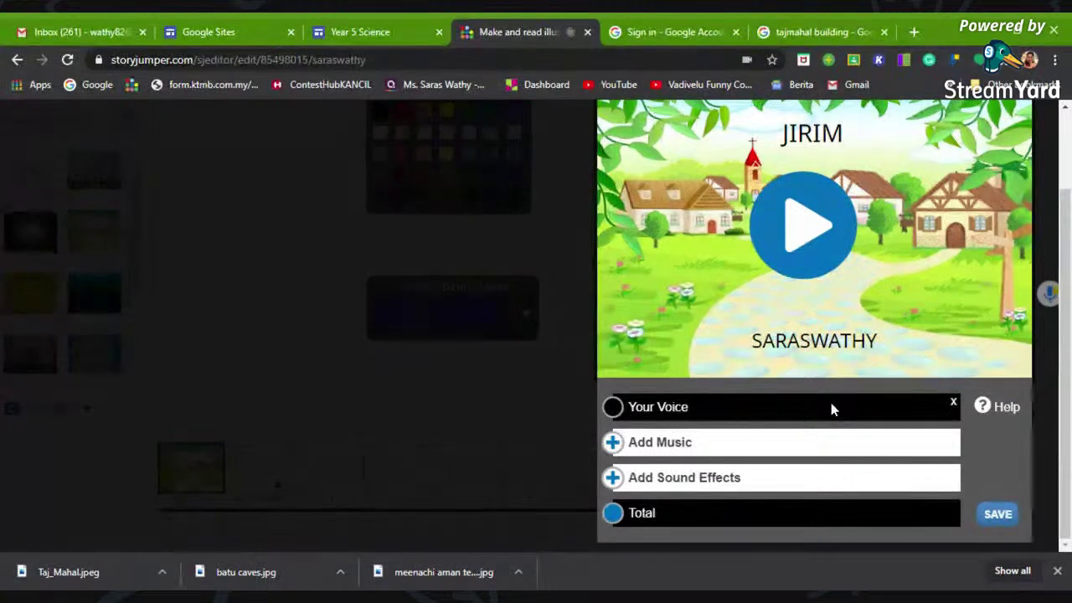
{"action": "left_click", "coordinate": [792, 260]}
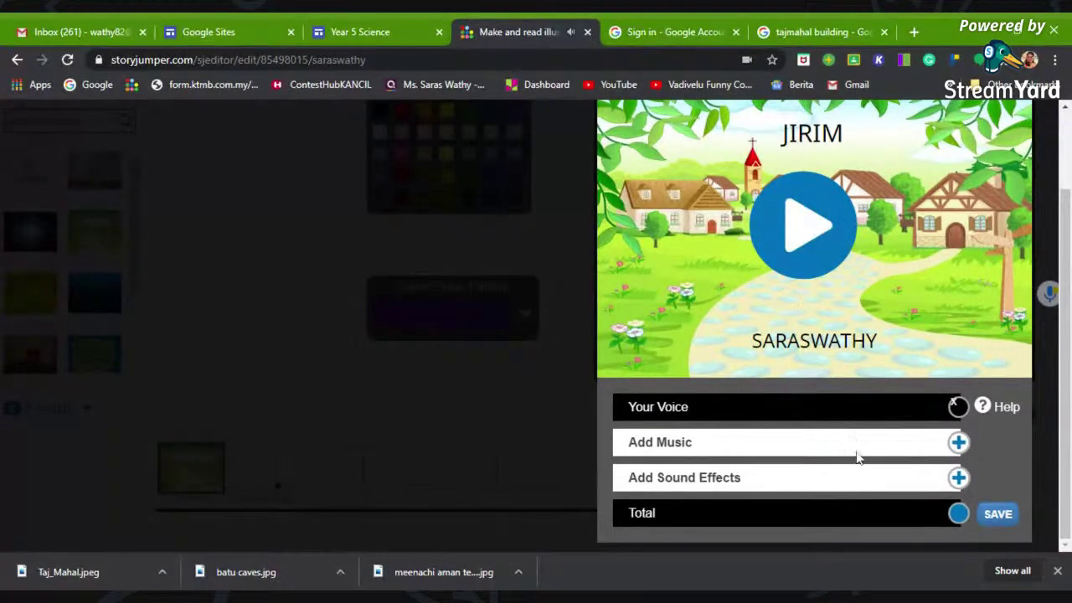
{"action": "left_click", "coordinate": [959, 444]}
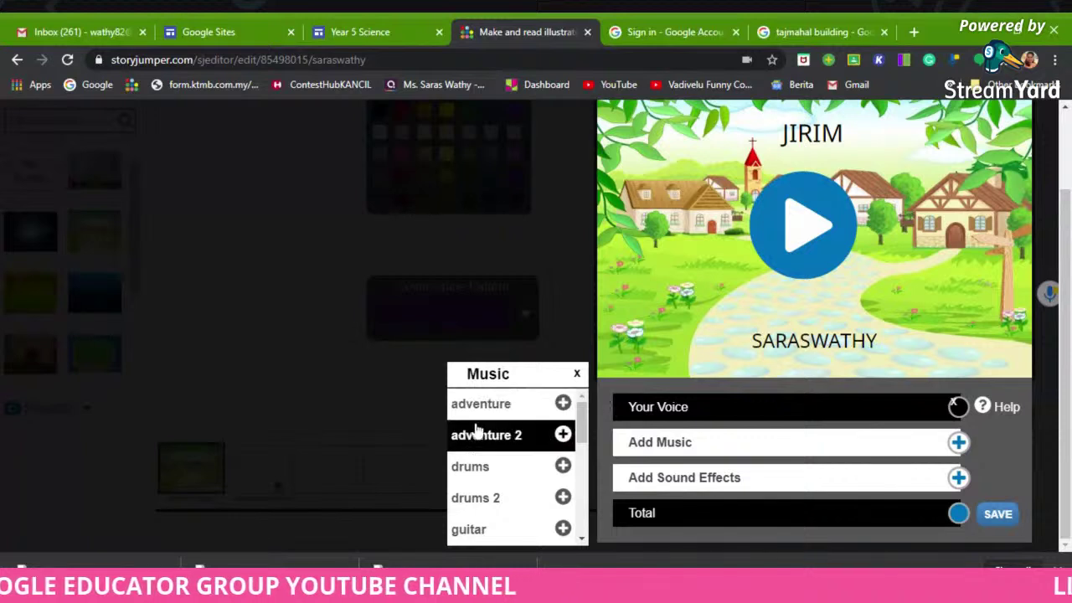
Step: Add drums as the background music for the cover narration
{"action": "left_click", "coordinate": [564, 467]}
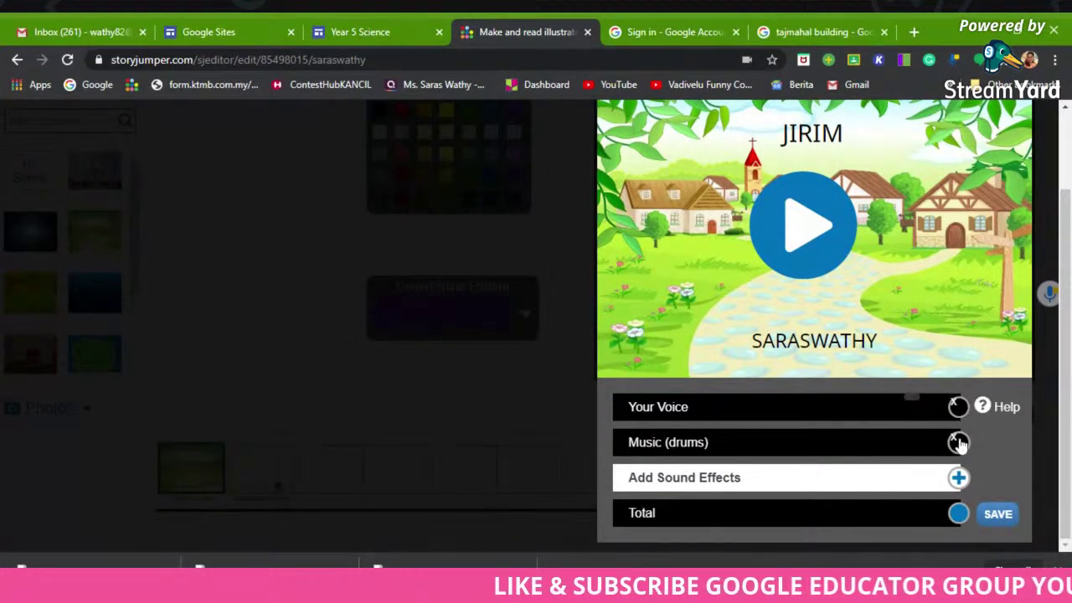
{"action": "left_click", "coordinate": [957, 443]}
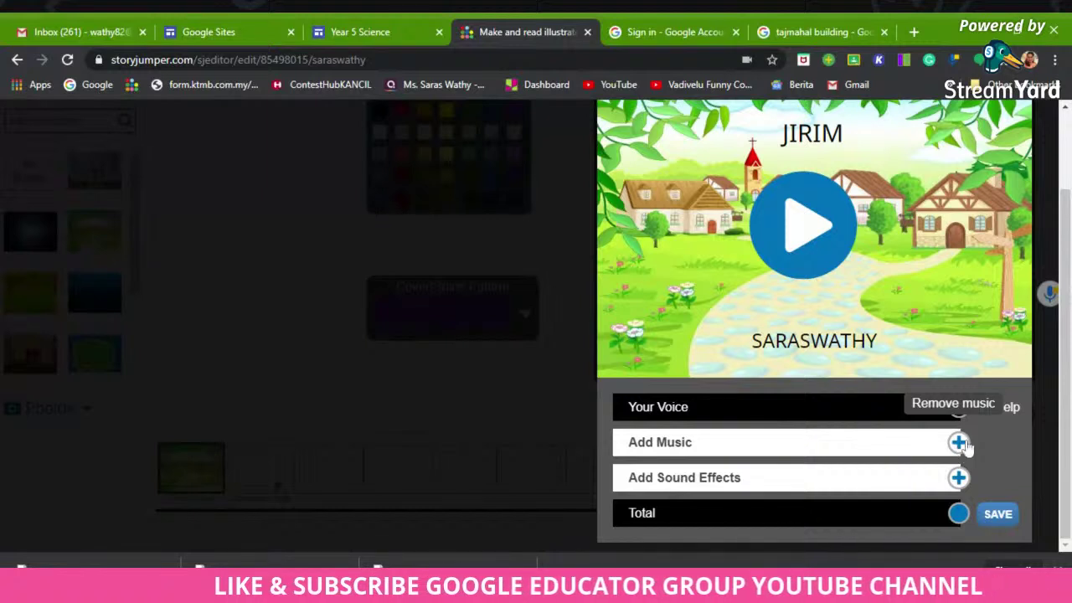
{"action": "left_click", "coordinate": [957, 443]}
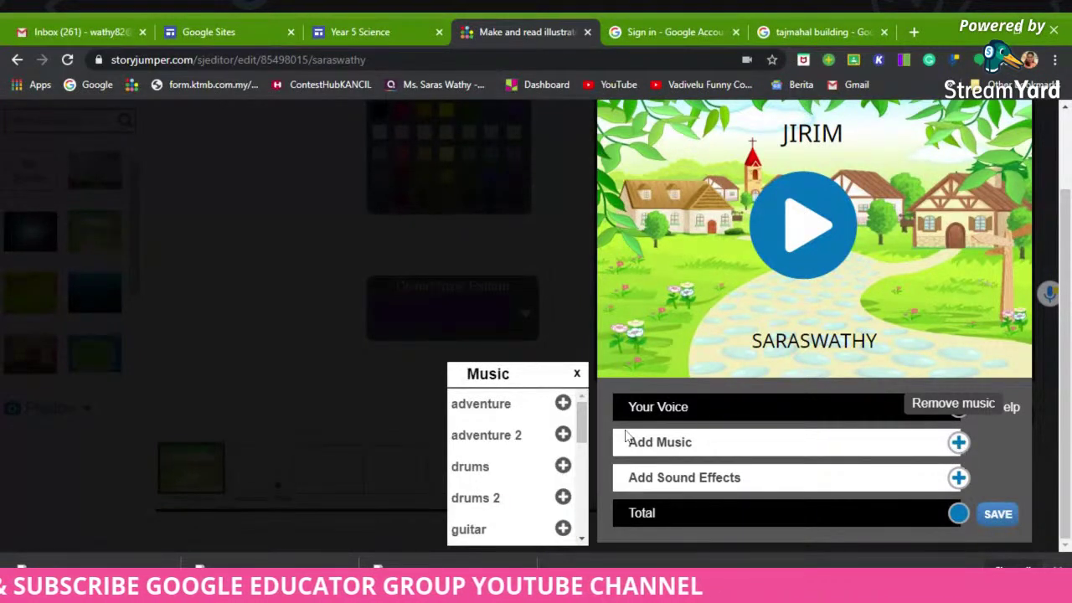
{"action": "left_click", "coordinate": [564, 467]}
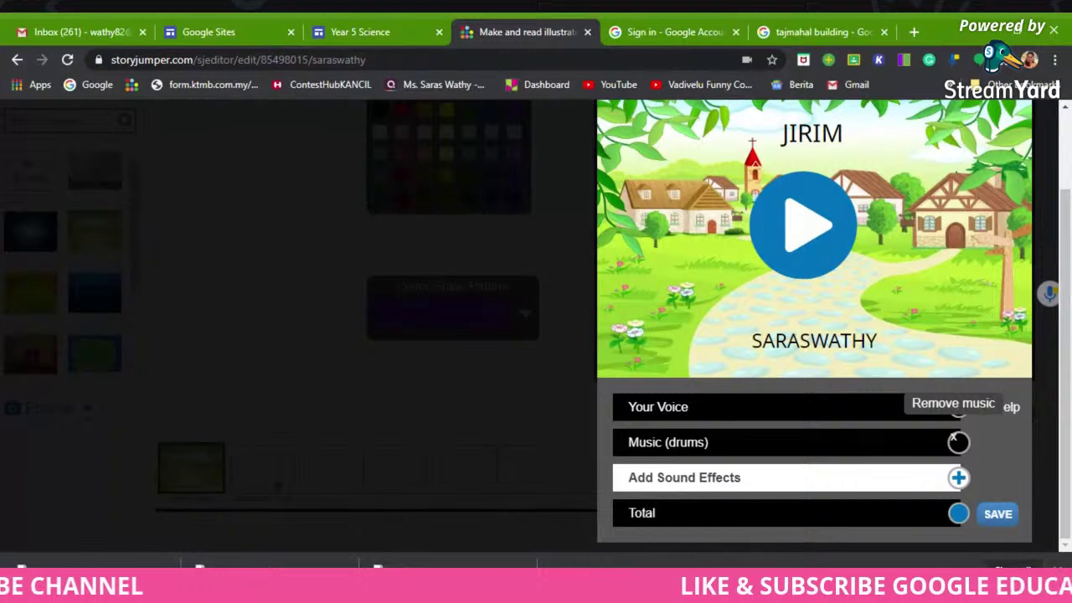
Step: Add the yay! sound effect, preview the narration with its audio, and save it
{"action": "left_click", "coordinate": [958, 477]}
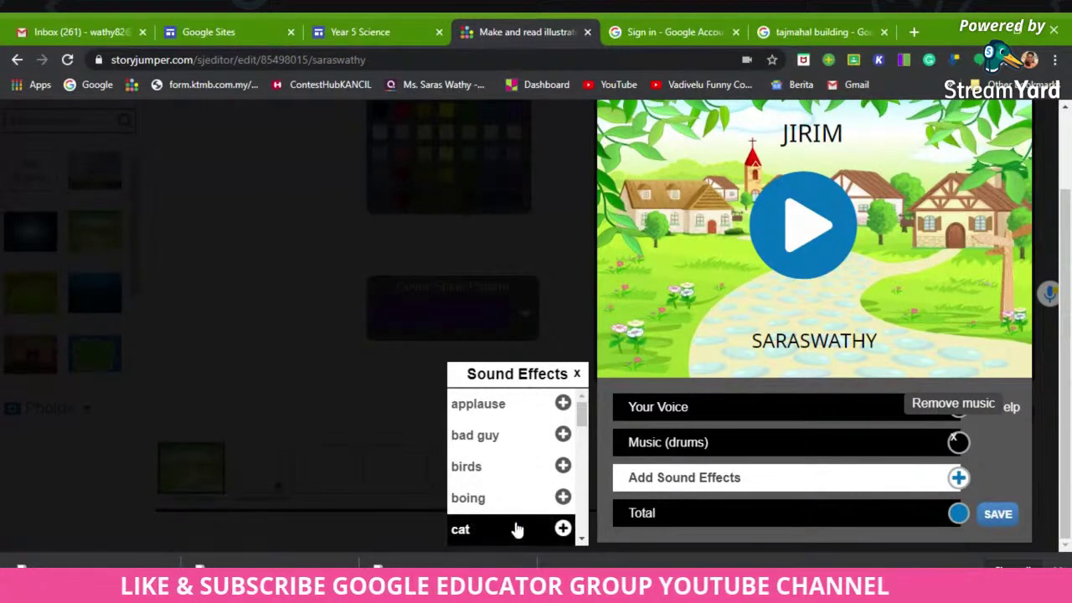
{"action": "scroll", "coordinate": [528, 503], "scroll_direction": "down", "scroll_amount": 3}
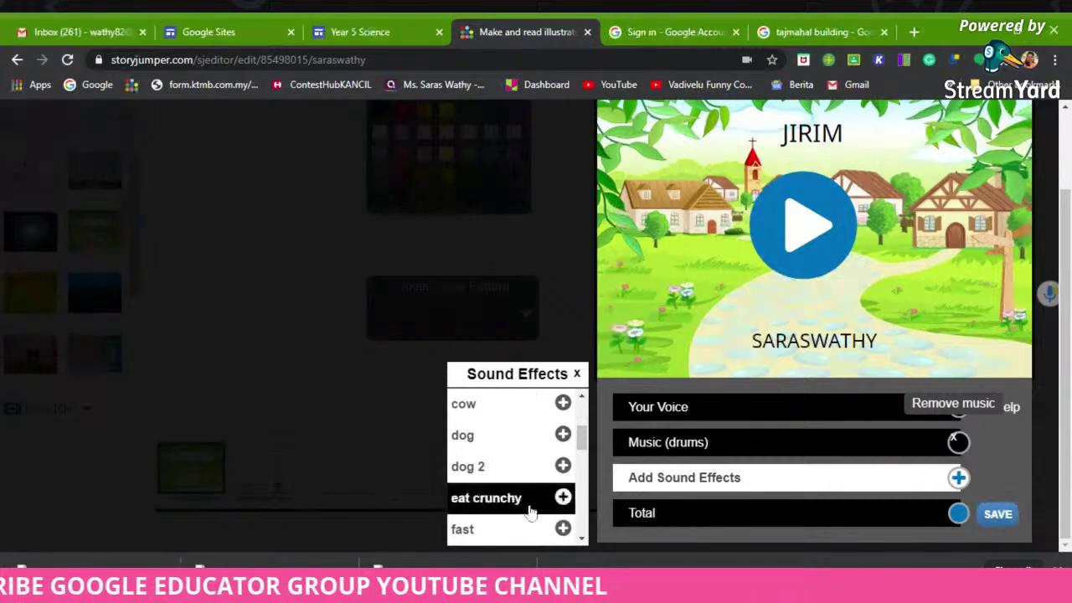
{"action": "scroll", "coordinate": [531, 507], "scroll_direction": "down", "scroll_amount": 2}
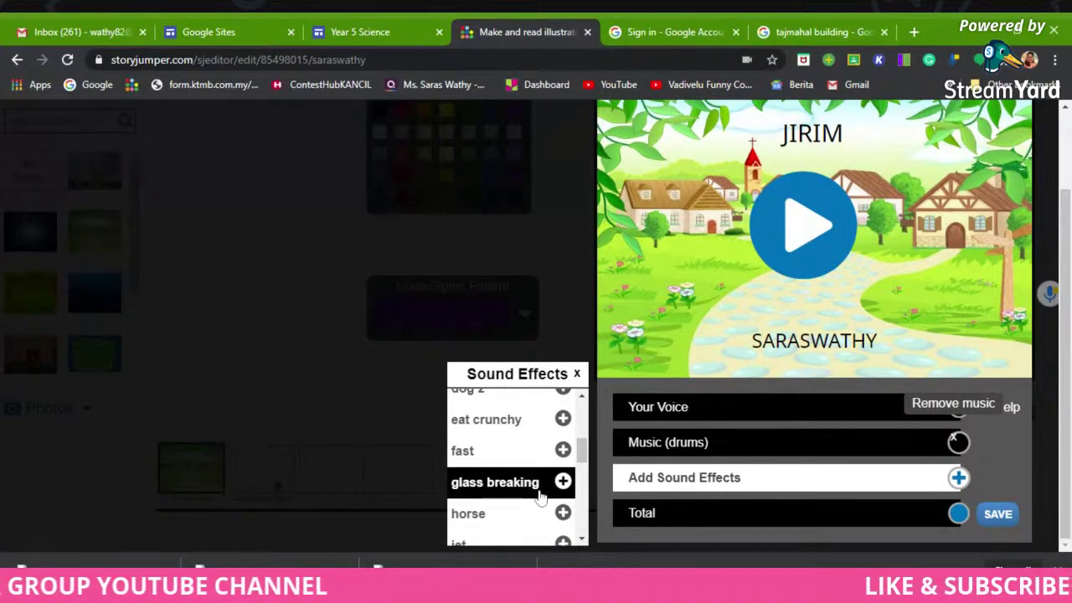
{"action": "scroll", "coordinate": [532, 496], "scroll_direction": "down", "scroll_amount": 5}
{"action": "scroll", "coordinate": [539, 499], "scroll_direction": "down", "scroll_amount": 3}
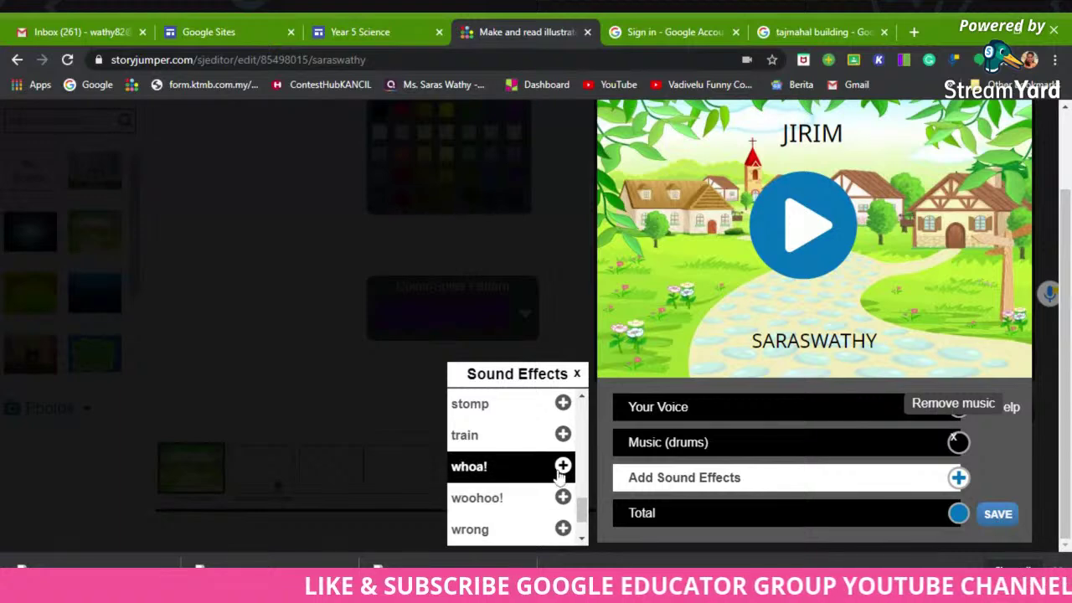
{"action": "scroll", "coordinate": [539, 496], "scroll_direction": "down", "scroll_amount": 2}
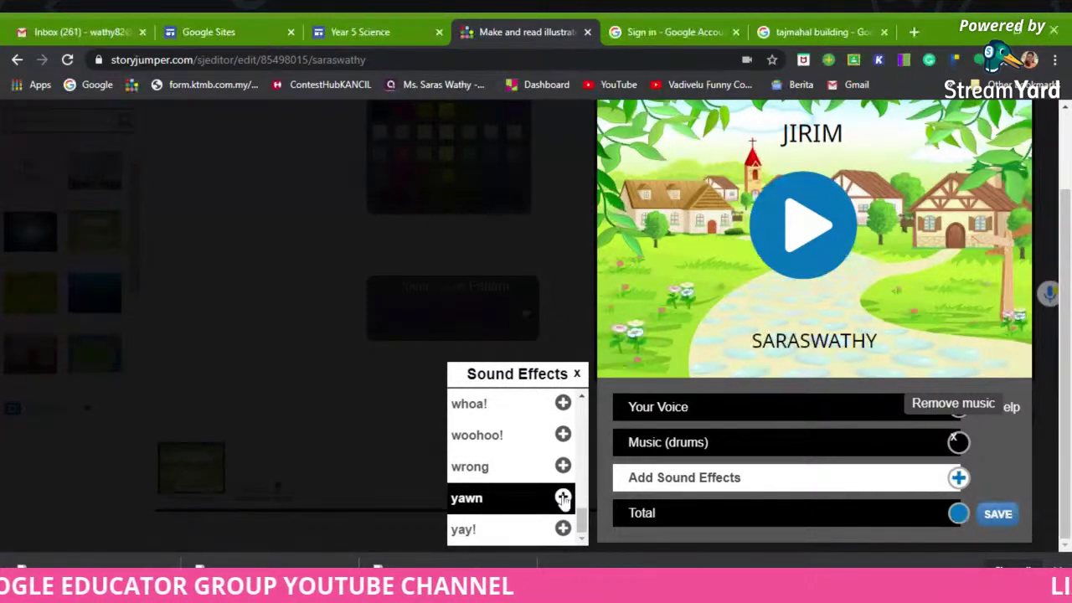
{"action": "left_click", "coordinate": [563, 528]}
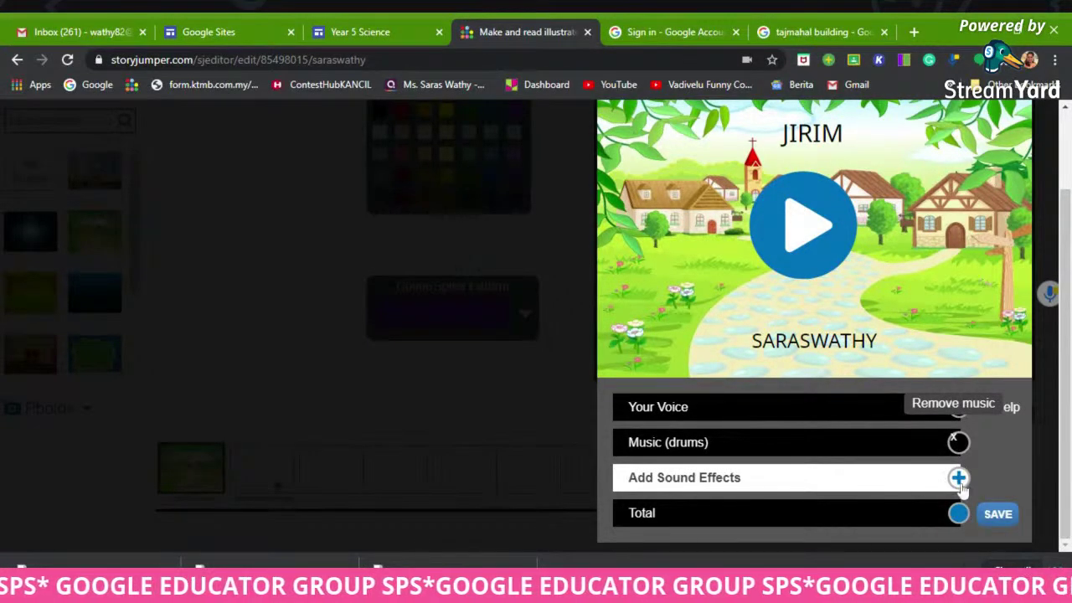
{"action": "left_click", "coordinate": [959, 478]}
{"action": "left_click", "coordinate": [563, 528]}
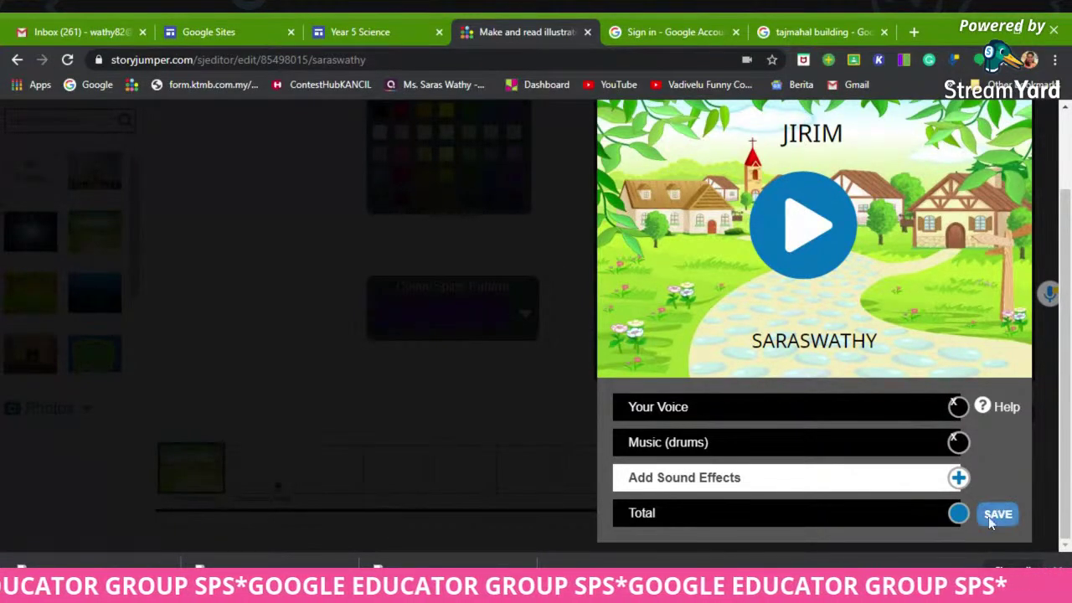
{"action": "left_click", "coordinate": [798, 253]}
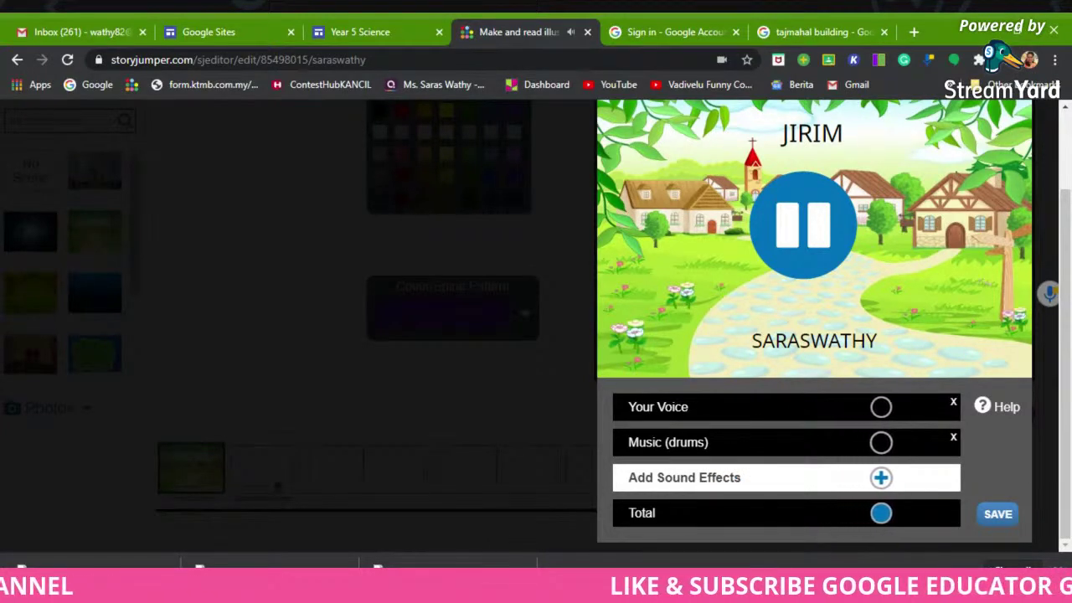
{"action": "left_click", "coordinate": [1001, 514]}
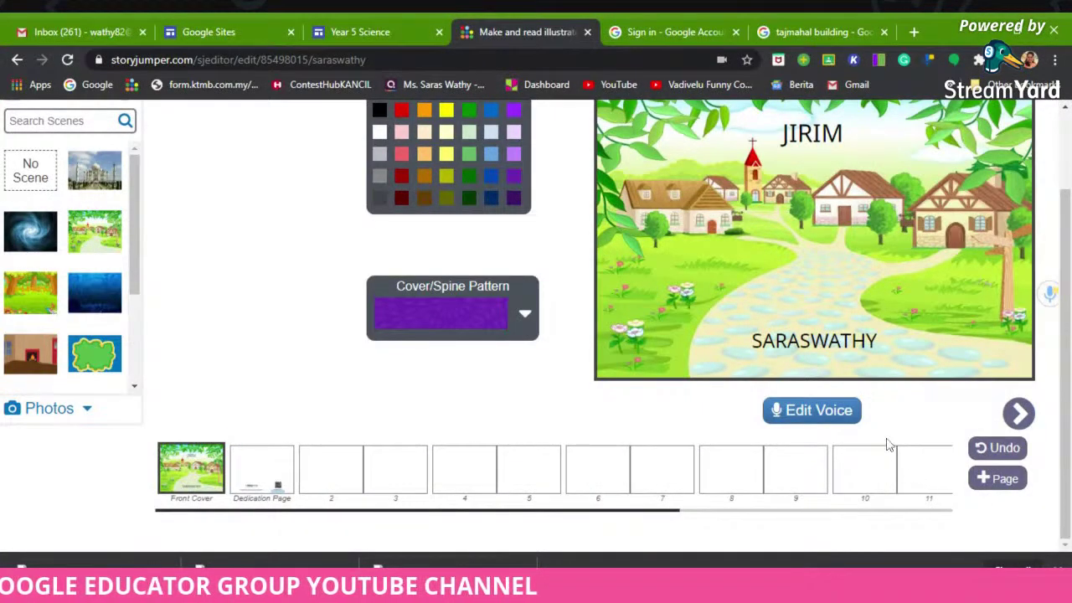
Step: Try the Taj Mahal as the cover background, then go back to the village scene
{"action": "scroll", "coordinate": [758, 284], "scroll_direction": "up", "scroll_amount": 2}
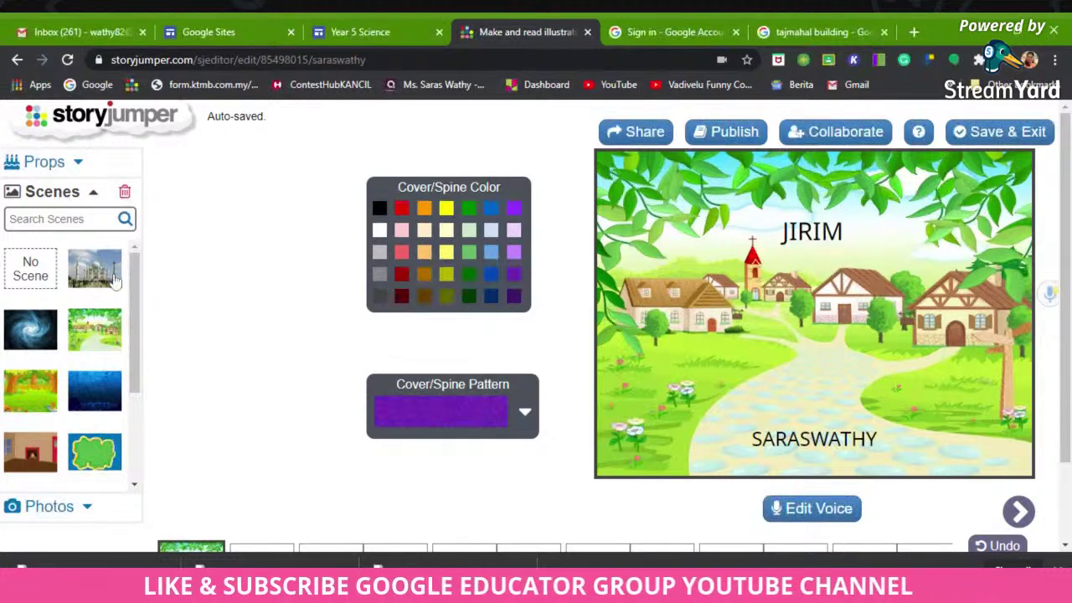
{"action": "left_click", "coordinate": [114, 280]}
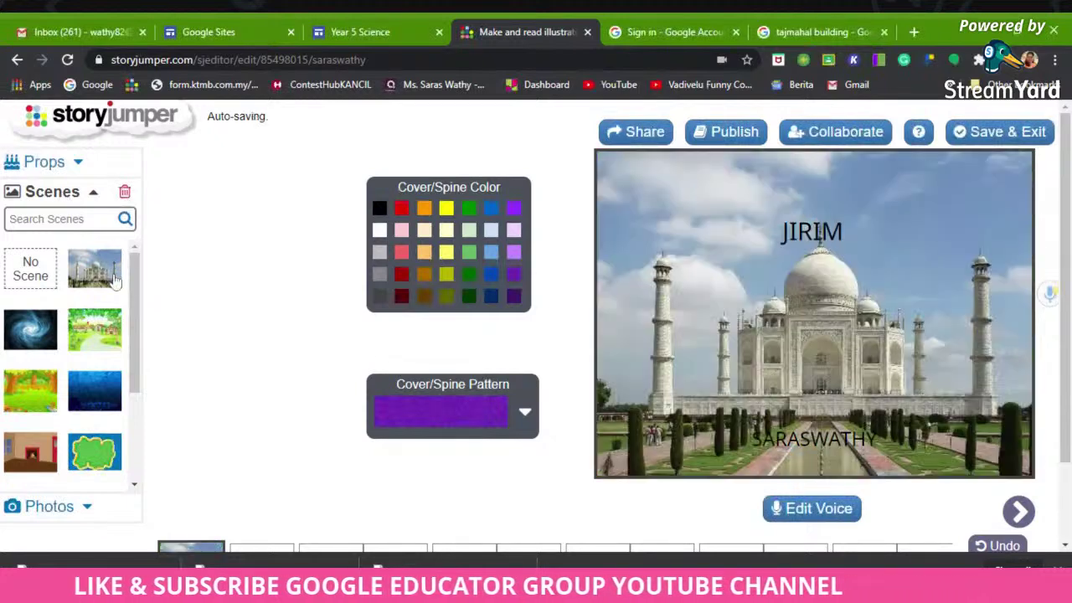
{"action": "left_click", "coordinate": [95, 333]}
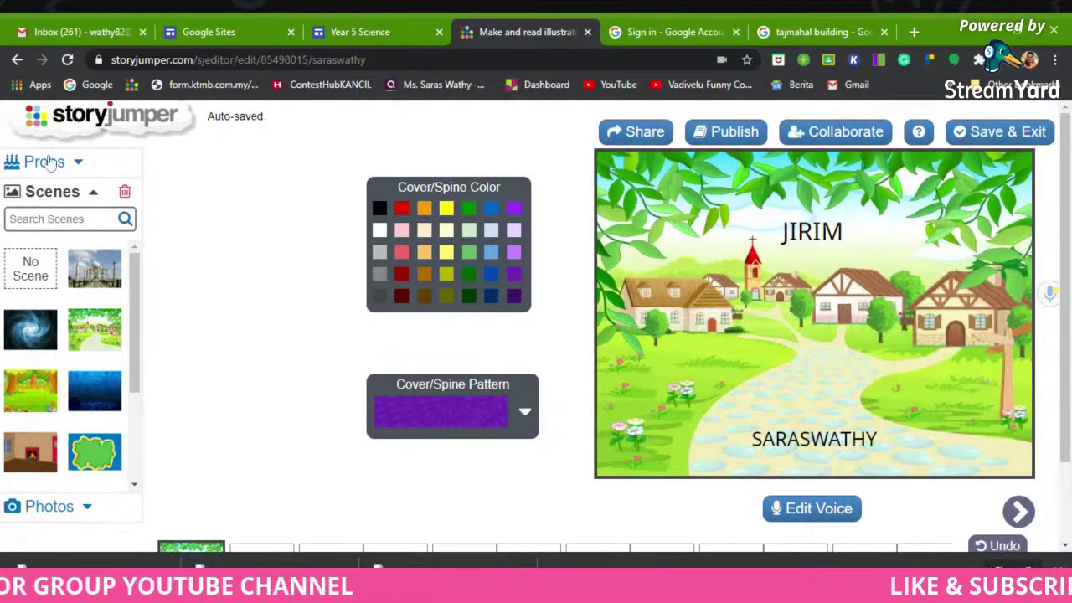
Step: Add a tree prop to the cover's lower right and duplicate it slightly to the left
{"action": "left_click", "coordinate": [48, 161]}
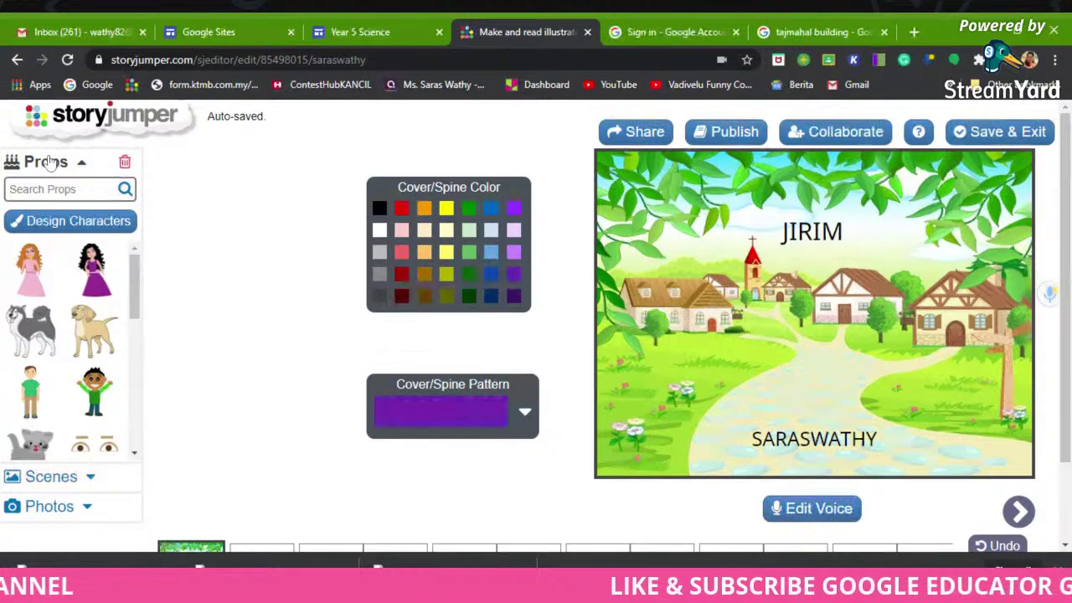
{"action": "left_click_drag", "start_coordinate": [140, 306], "coordinate": [150, 437]}
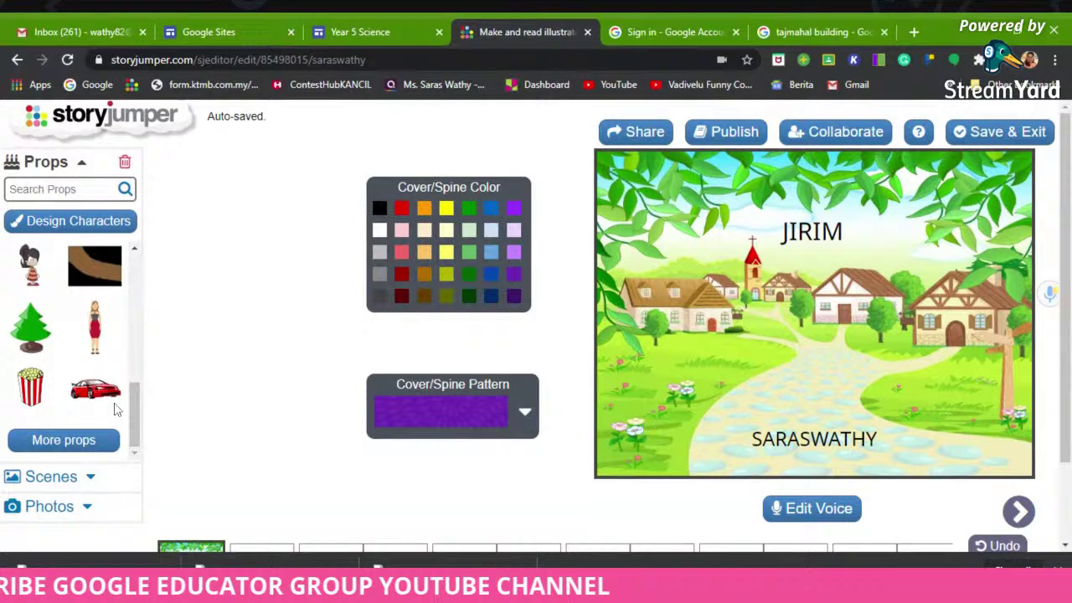
{"action": "left_click", "coordinate": [31, 327]}
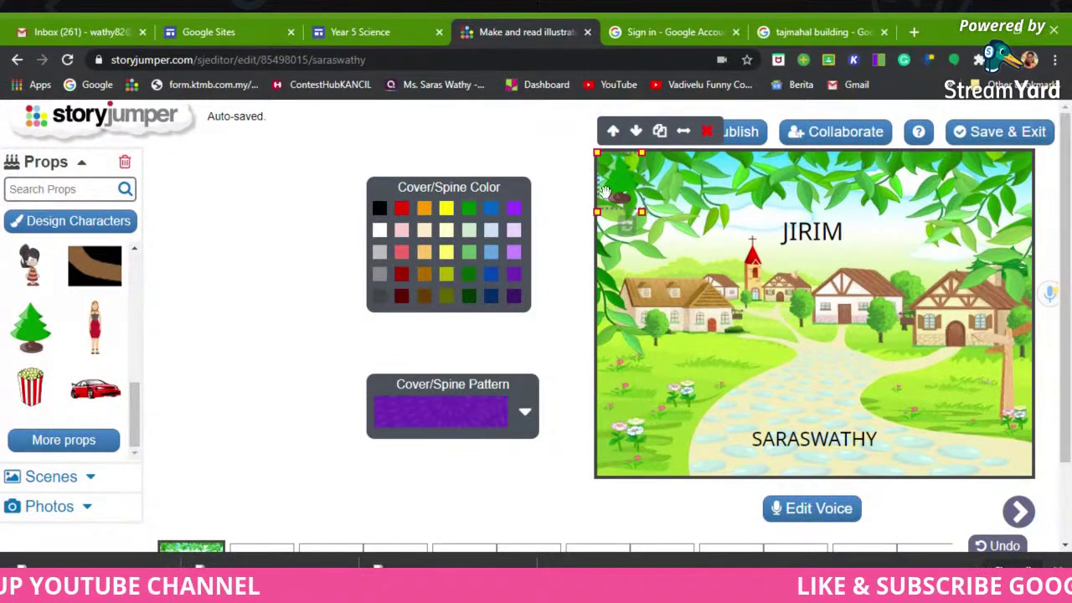
{"action": "left_click_drag", "start_coordinate": [614, 191], "coordinate": [1009, 431]}
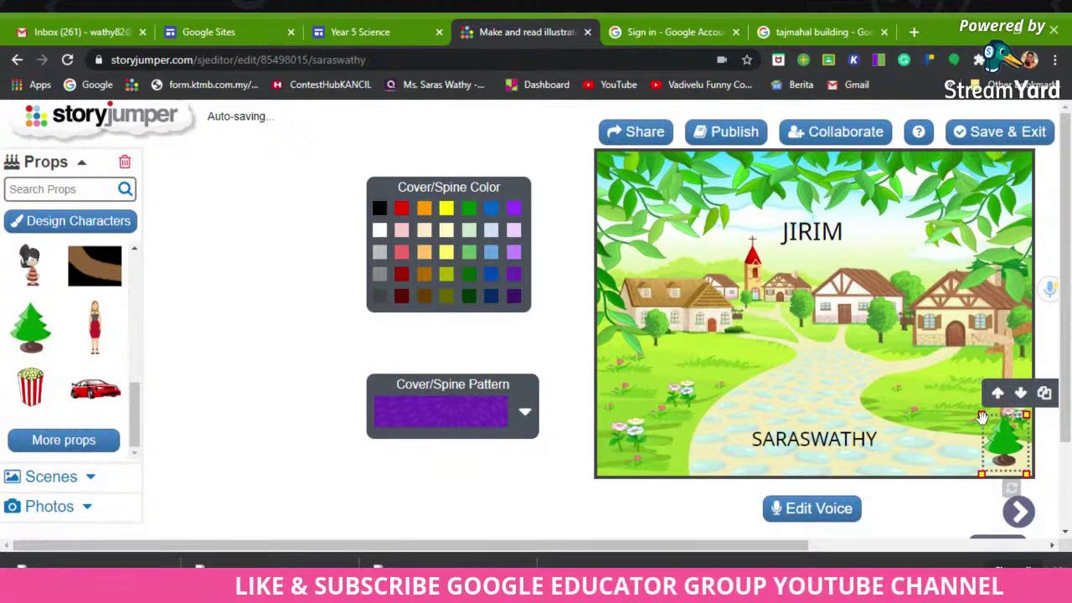
{"action": "left_click", "coordinate": [1045, 395]}
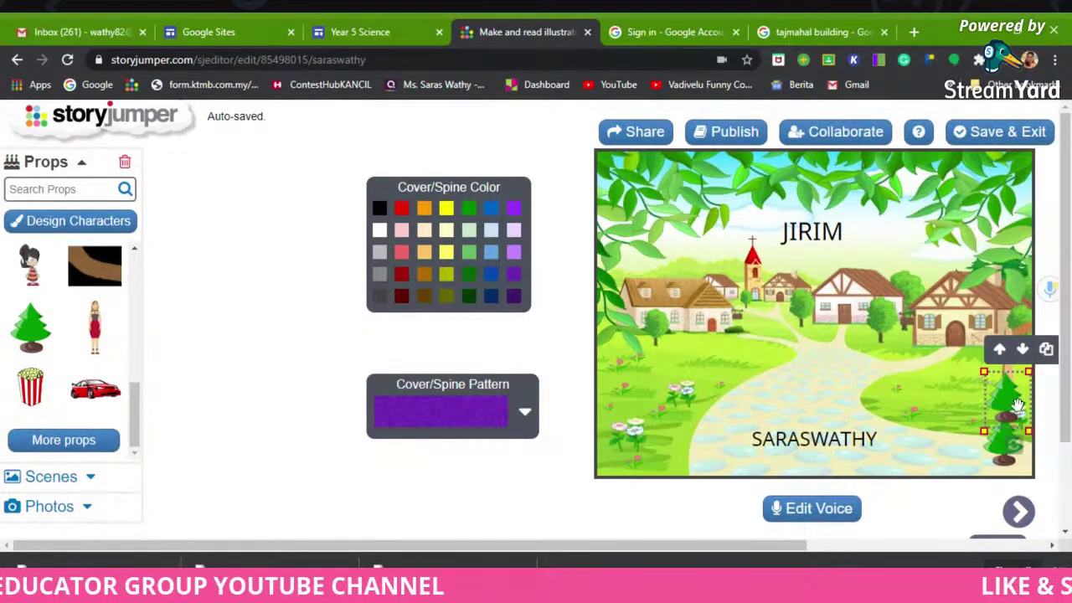
{"action": "left_click_drag", "start_coordinate": [1017, 394], "coordinate": [937, 394]}
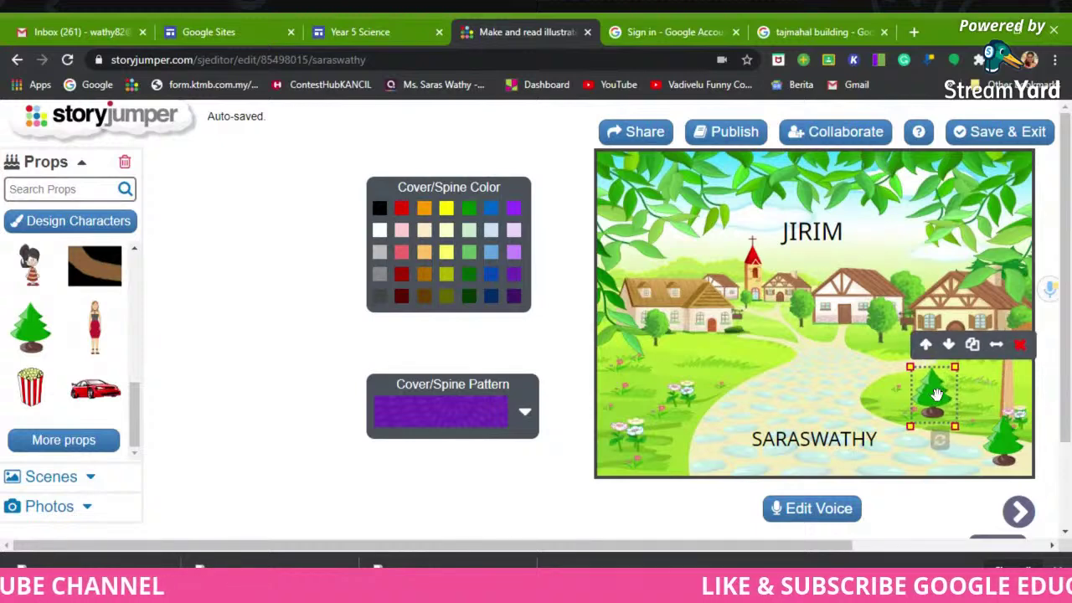
Step: Delete the extra tree, then enlarge, mirror and raise the remaining tree beside the houses
{"action": "left_click", "coordinate": [1020, 345]}
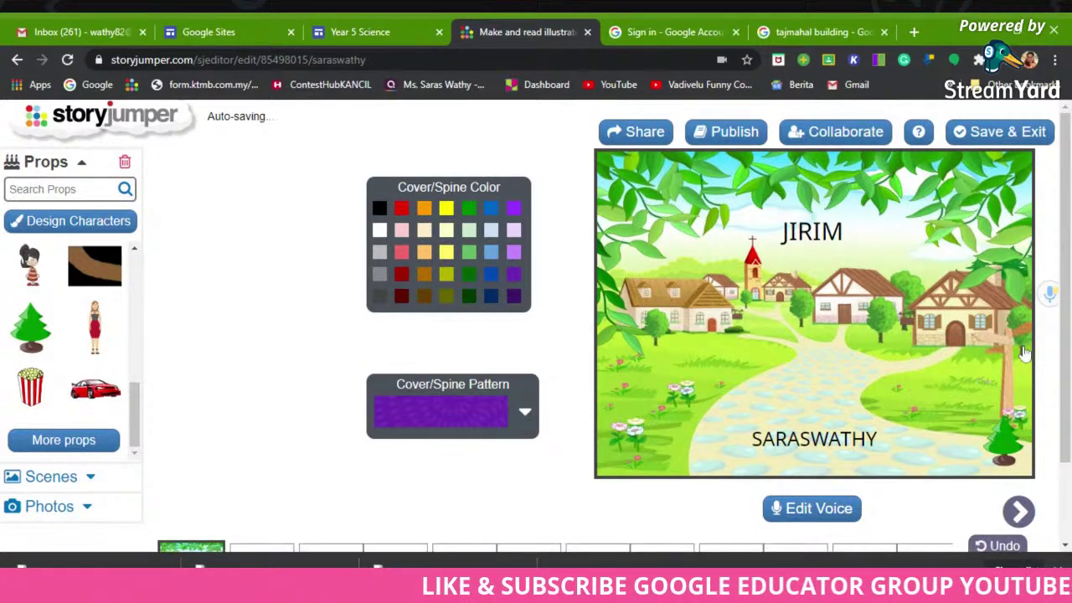
{"action": "left_click", "coordinate": [997, 444]}
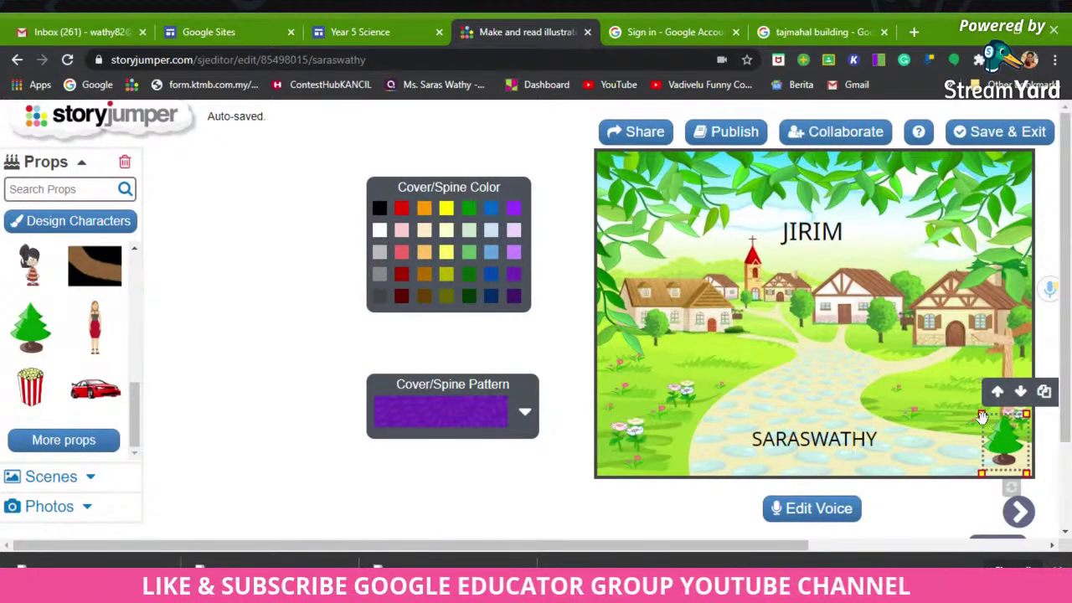
{"action": "left_click", "coordinate": [982, 424]}
{"action": "left_click", "coordinate": [1005, 452]}
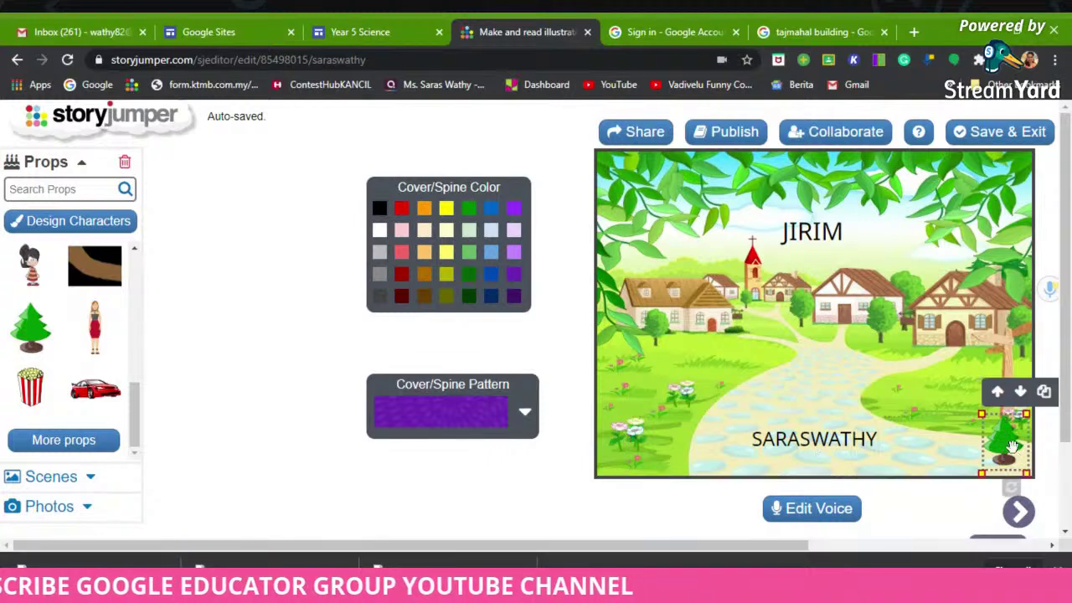
{"action": "left_click_drag", "start_coordinate": [1021, 413], "coordinate": [931, 361]}
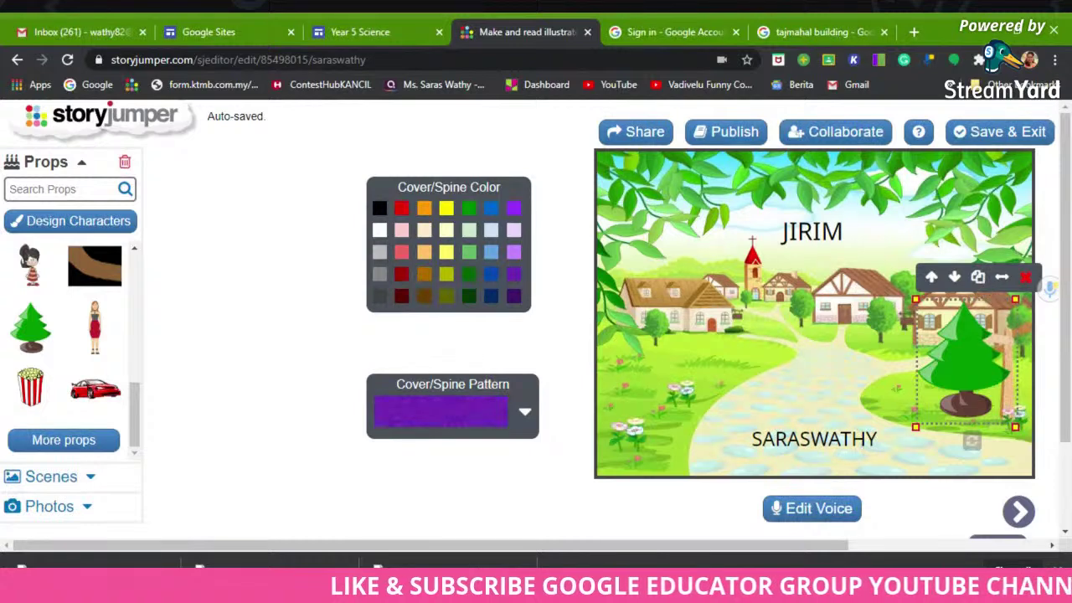
{"action": "left_click", "coordinate": [1002, 282]}
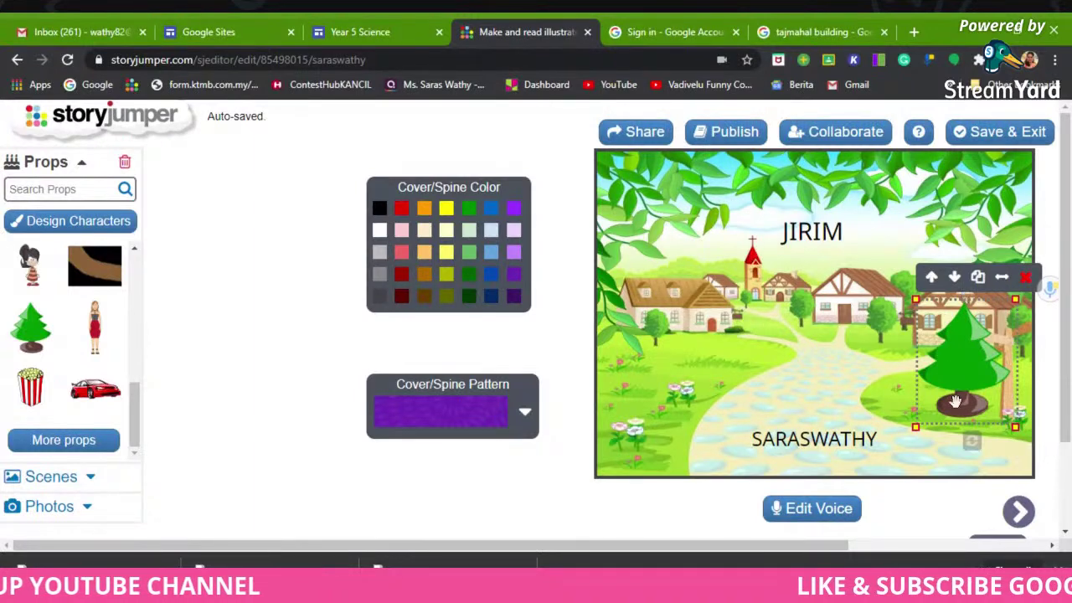
{"action": "left_click_drag", "start_coordinate": [961, 390], "coordinate": [958, 356]}
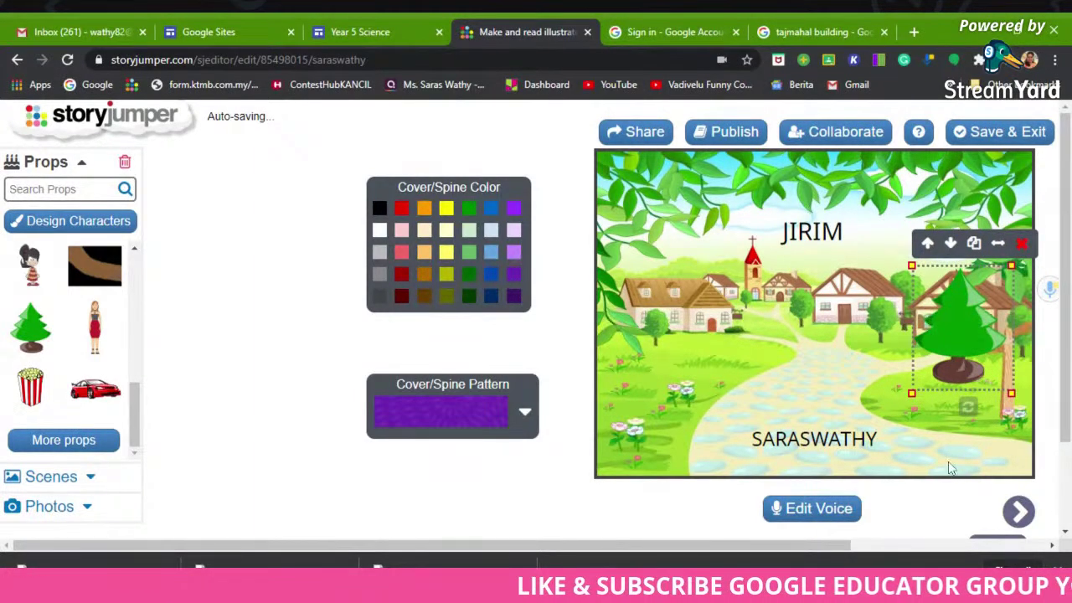
{"action": "left_click", "coordinate": [798, 402]}
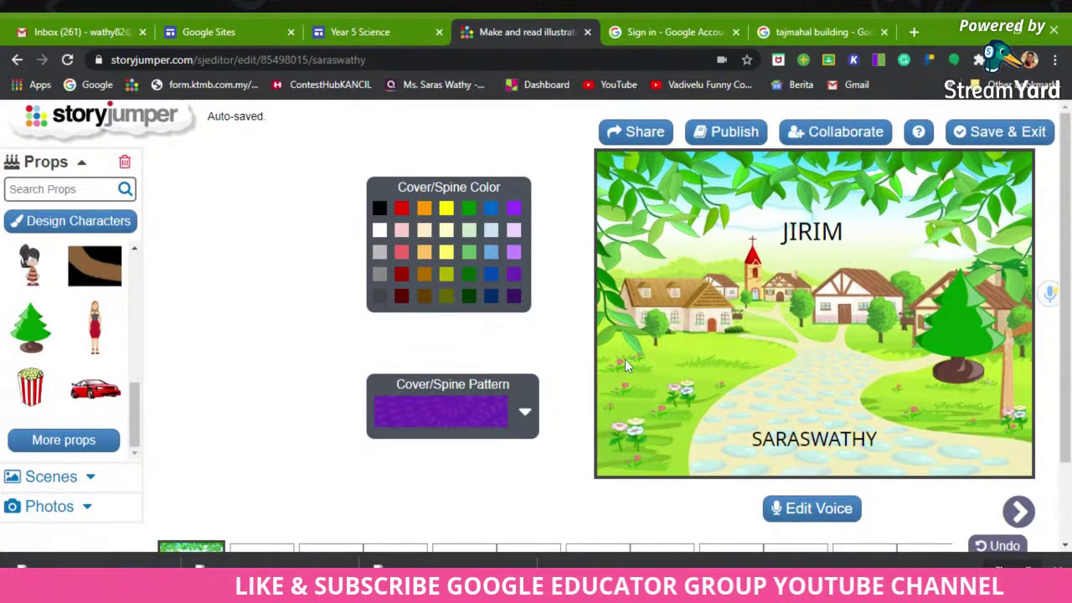
{"action": "scroll", "coordinate": [625, 358], "scroll_direction": "down", "scroll_amount": 1}
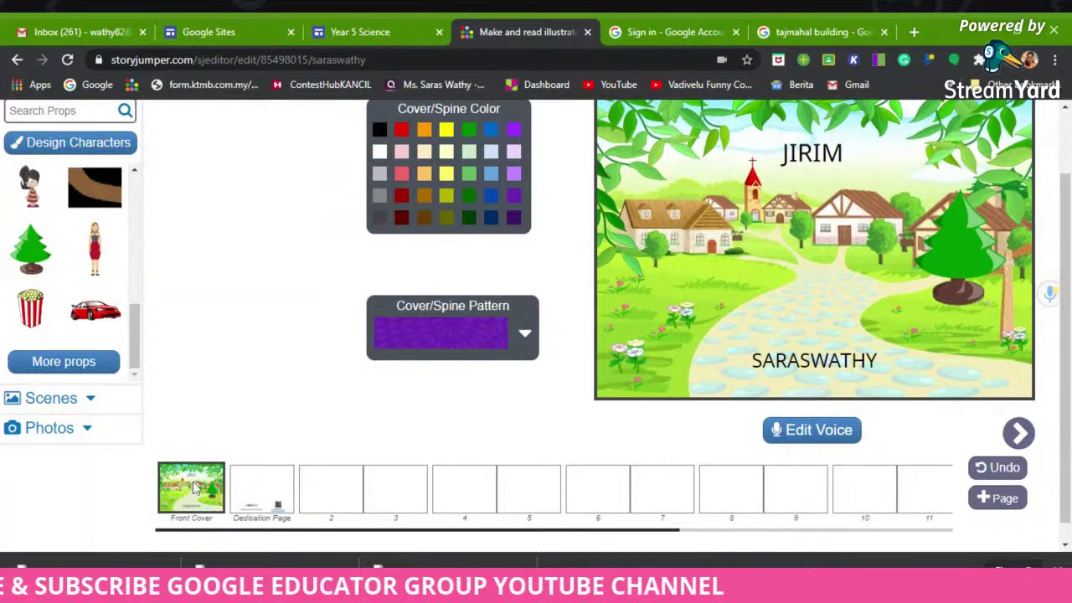
Step: Write 'I would like to thank my students and friends' as the dedication page message
{"action": "left_click", "coordinate": [278, 494]}
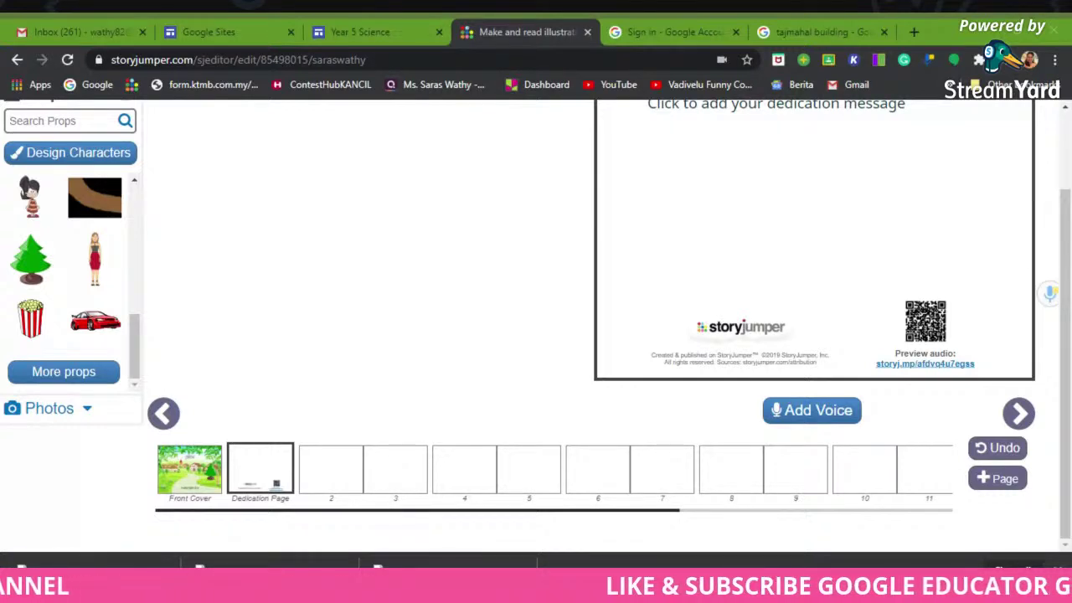
{"action": "scroll", "coordinate": [864, 345], "scroll_direction": "up", "scroll_amount": 2}
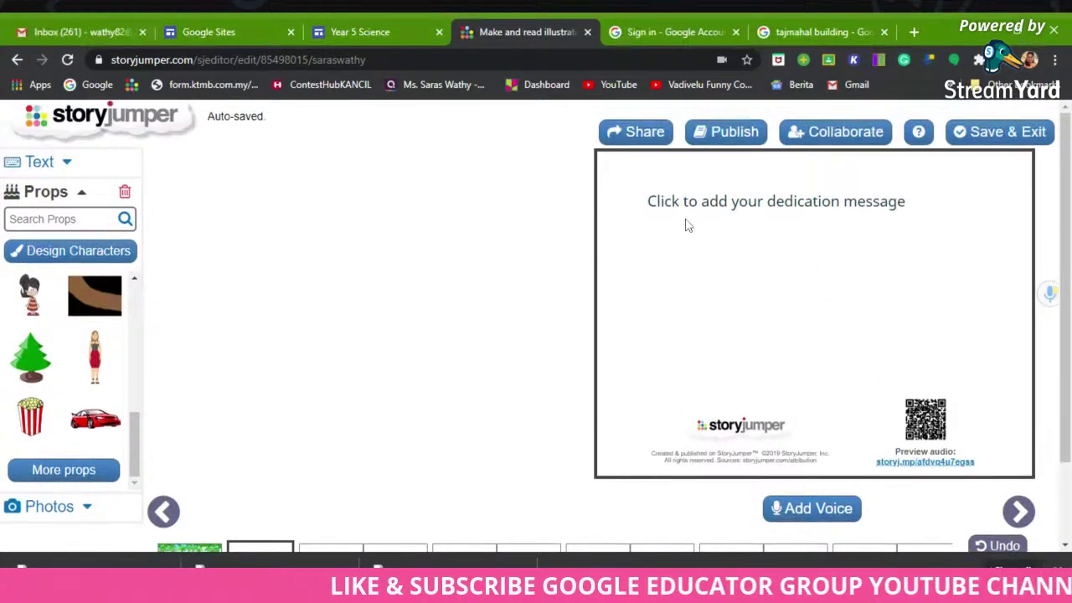
{"action": "left_click", "coordinate": [813, 311]}
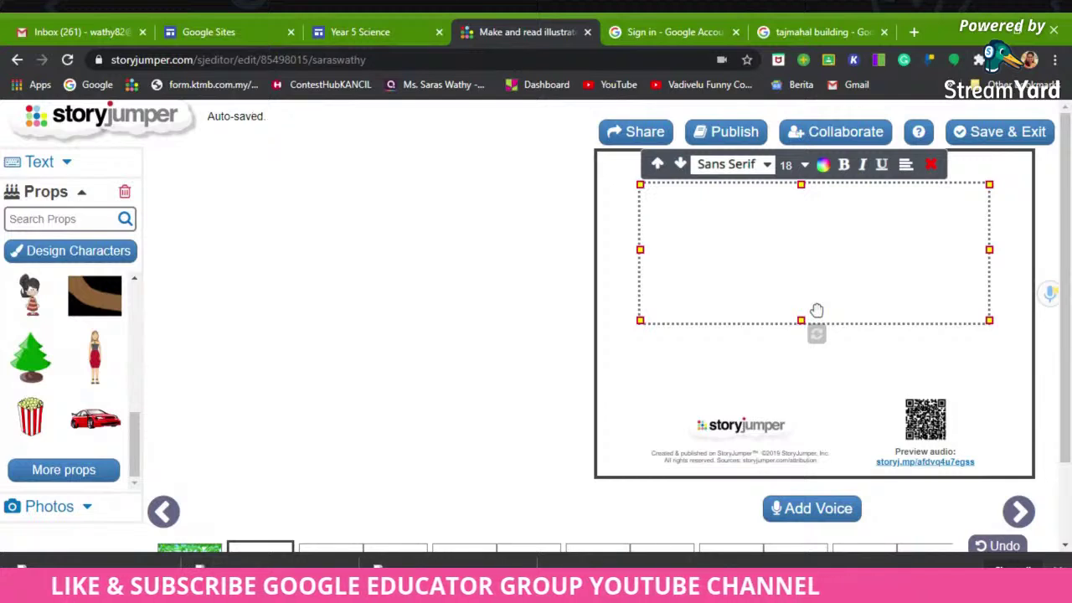
{"action": "left_click", "coordinate": [764, 382]}
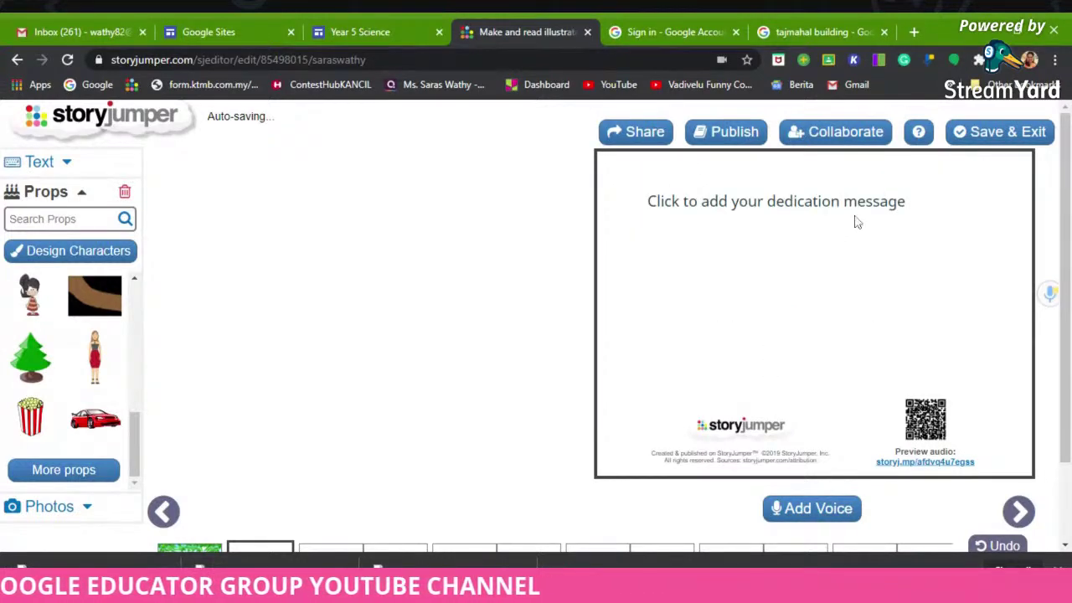
{"action": "left_click", "coordinate": [817, 310]}
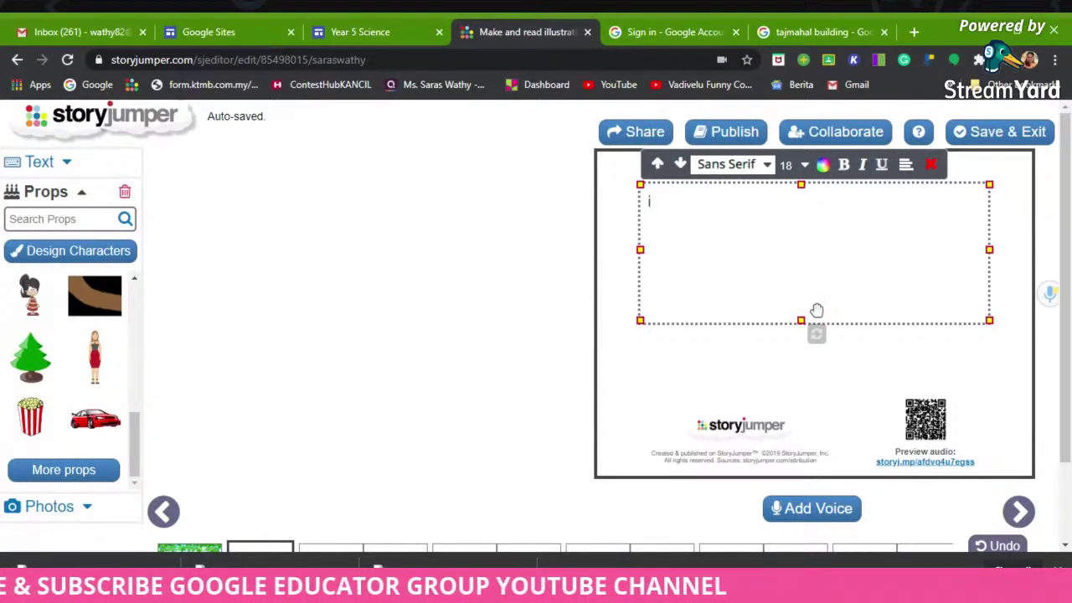
{"action": "type", "text": "wou"}
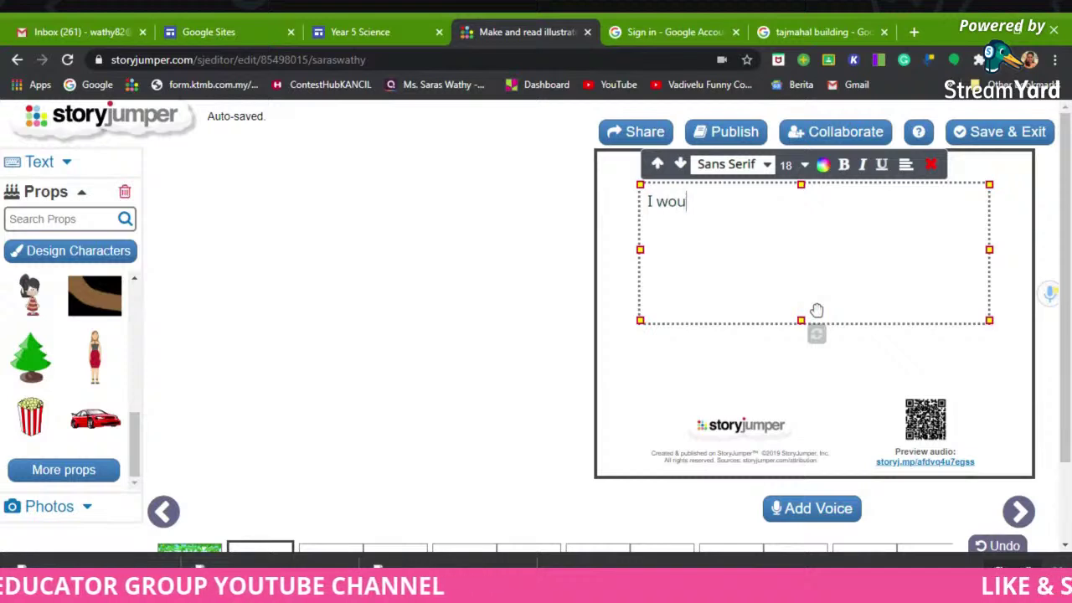
{"action": "type", "text": "ld like to t"}
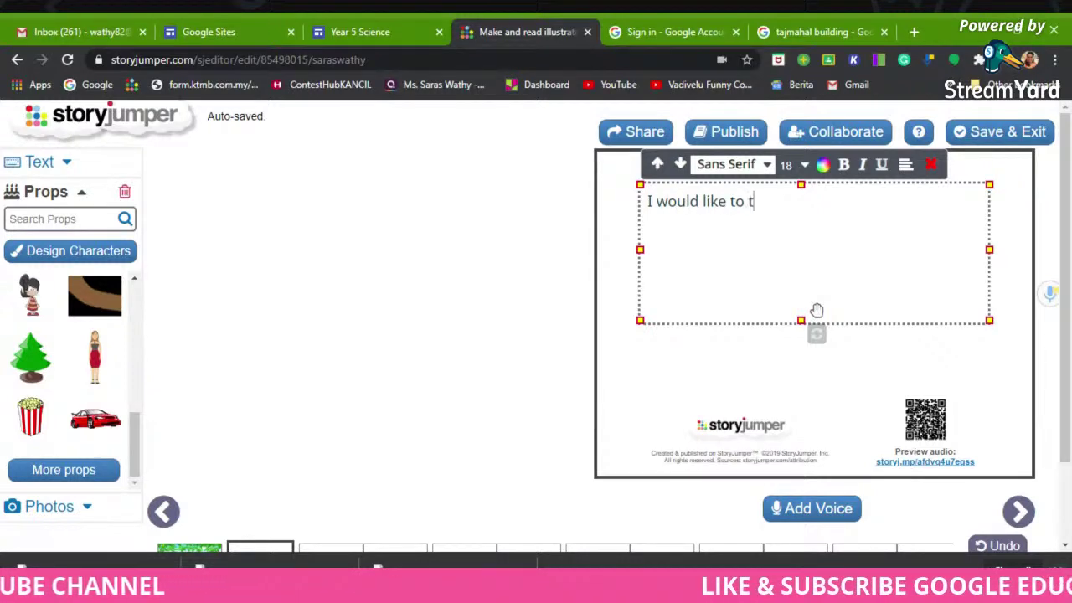
{"action": "type", "text": "hanks my students and"}
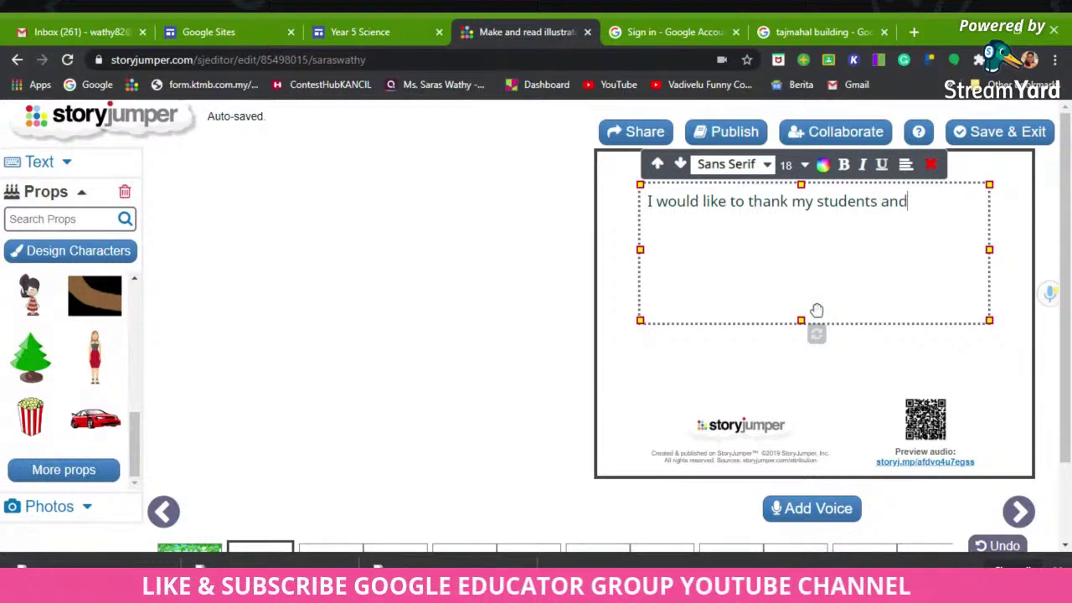
{"action": "type", "text": " friends"}
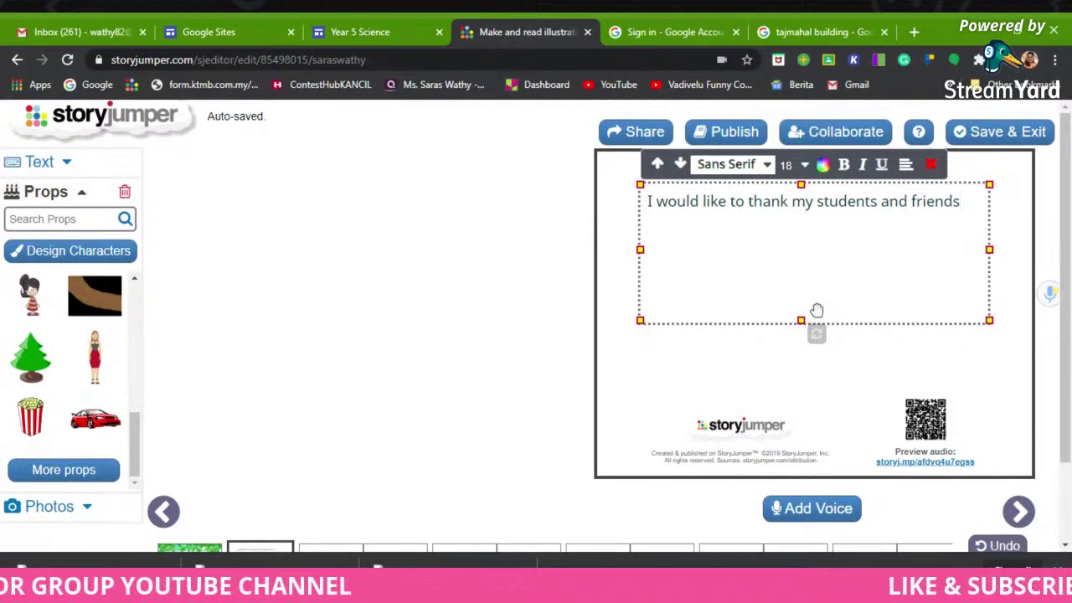
{"action": "left_click", "coordinate": [897, 379]}
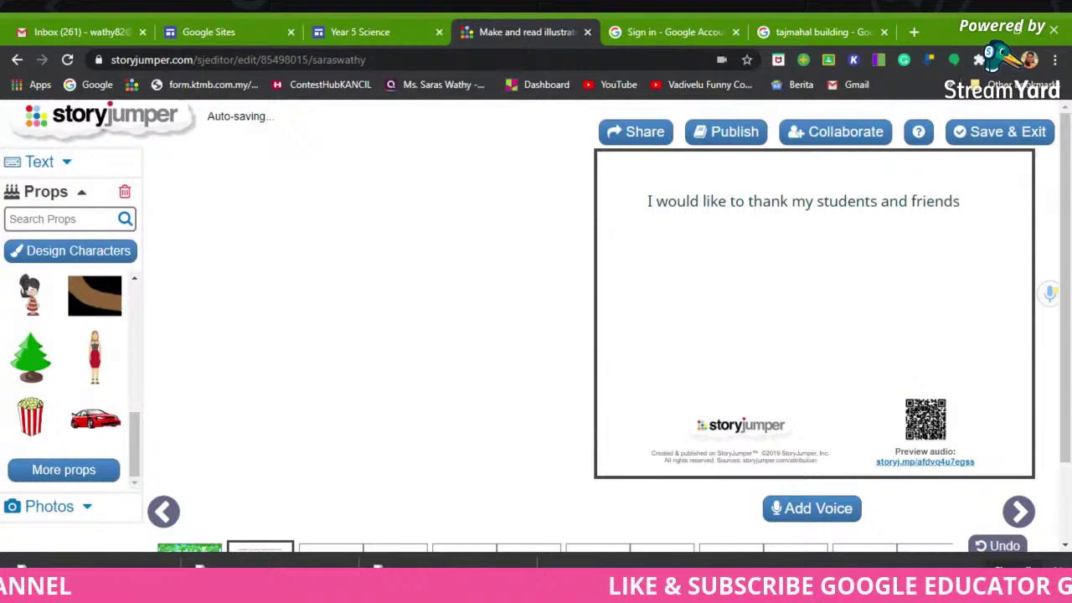
{"action": "left_click", "coordinate": [816, 310]}
{"action": "left_click", "coordinate": [618, 374]}
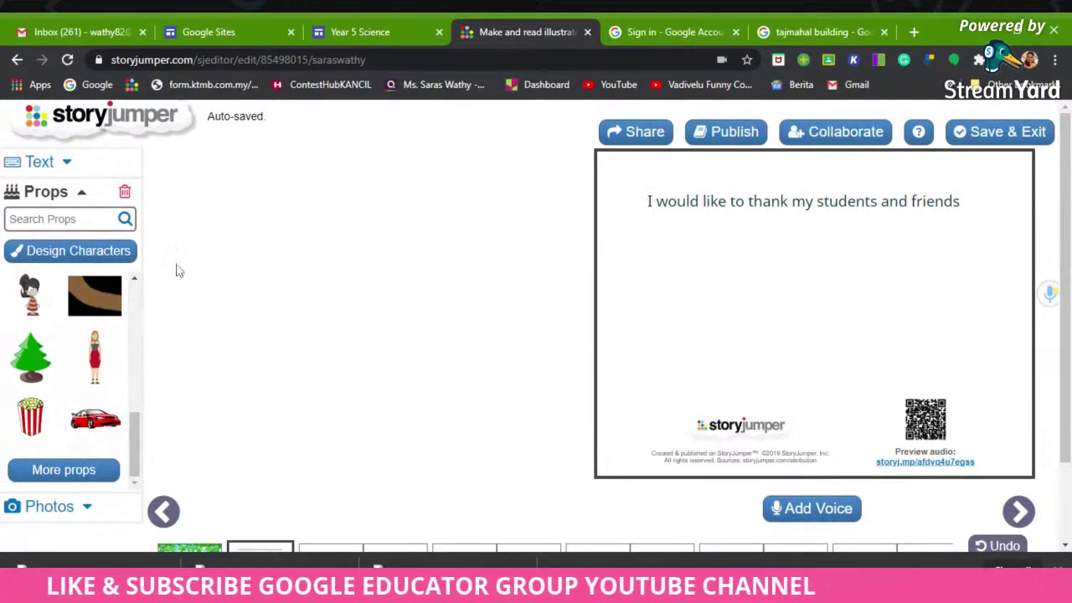
Step: Add the yellow-bordered educator badge photo from uploaded photos to the page, then move it lower
{"action": "scroll", "coordinate": [60, 285], "scroll_direction": "down", "scroll_amount": 2}
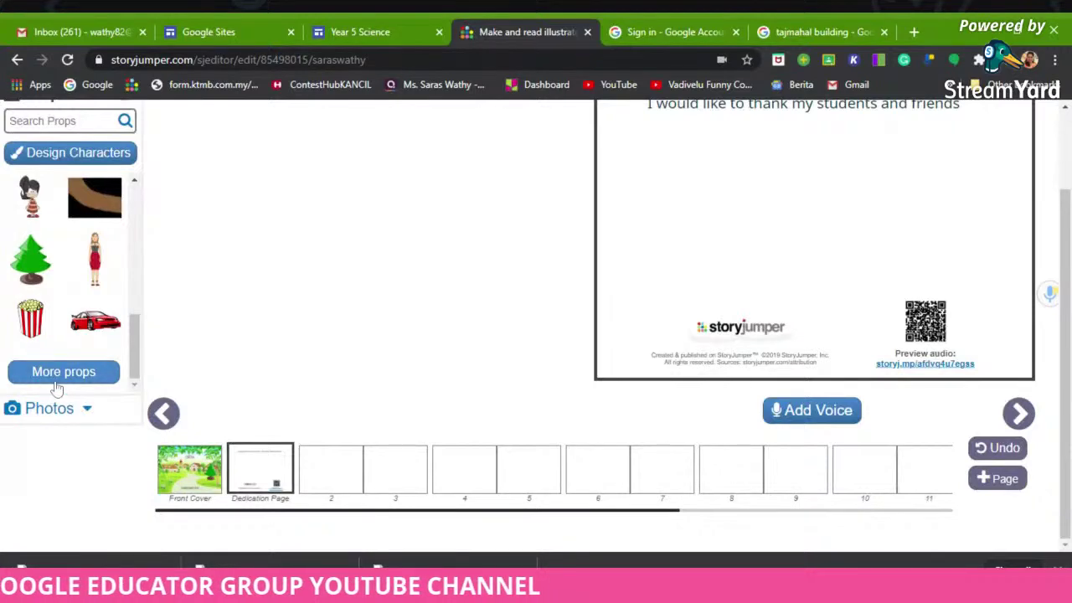
{"action": "left_click", "coordinate": [60, 371]}
{"action": "scroll", "coordinate": [88, 249], "scroll_direction": "up", "scroll_amount": 2}
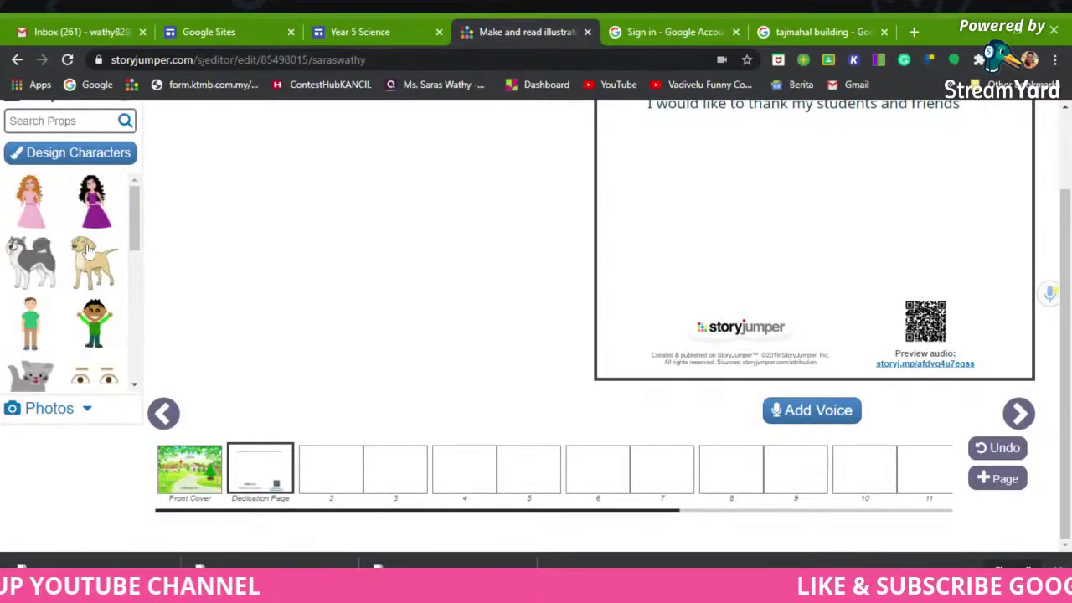
{"action": "scroll", "coordinate": [88, 249], "scroll_direction": "up", "scroll_amount": 2}
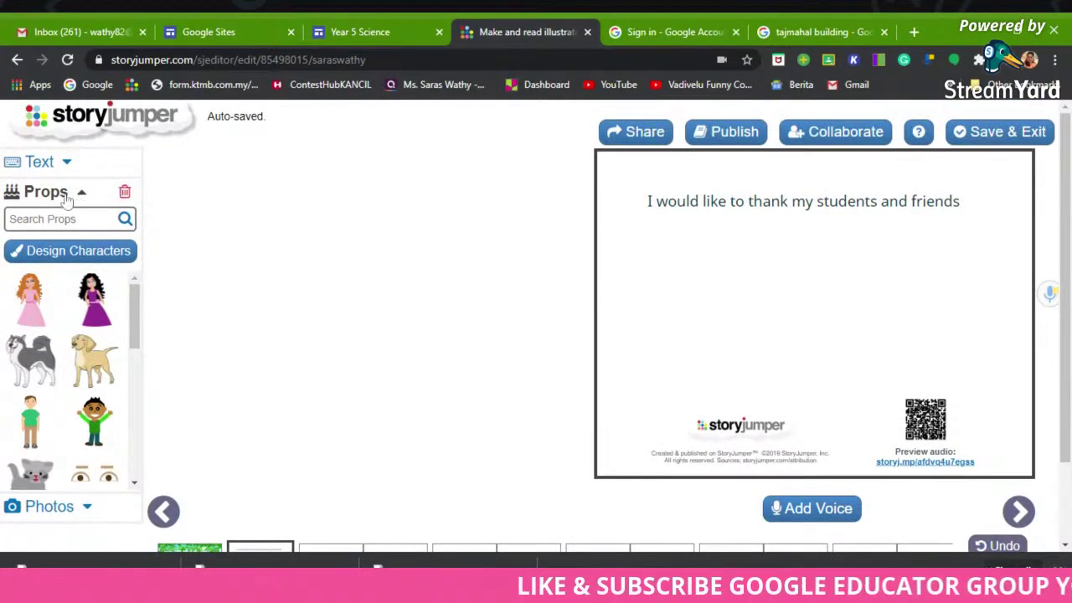
{"action": "scroll", "coordinate": [67, 422], "scroll_direction": "down", "scroll_amount": 3}
{"action": "left_click", "coordinate": [52, 508]}
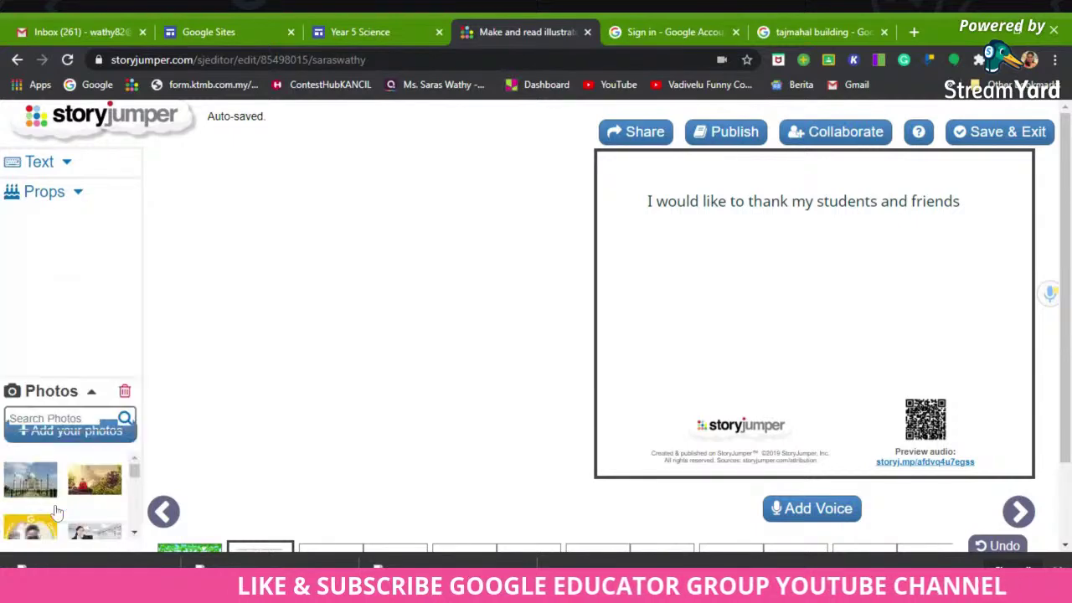
{"action": "left_click", "coordinate": [44, 392]}
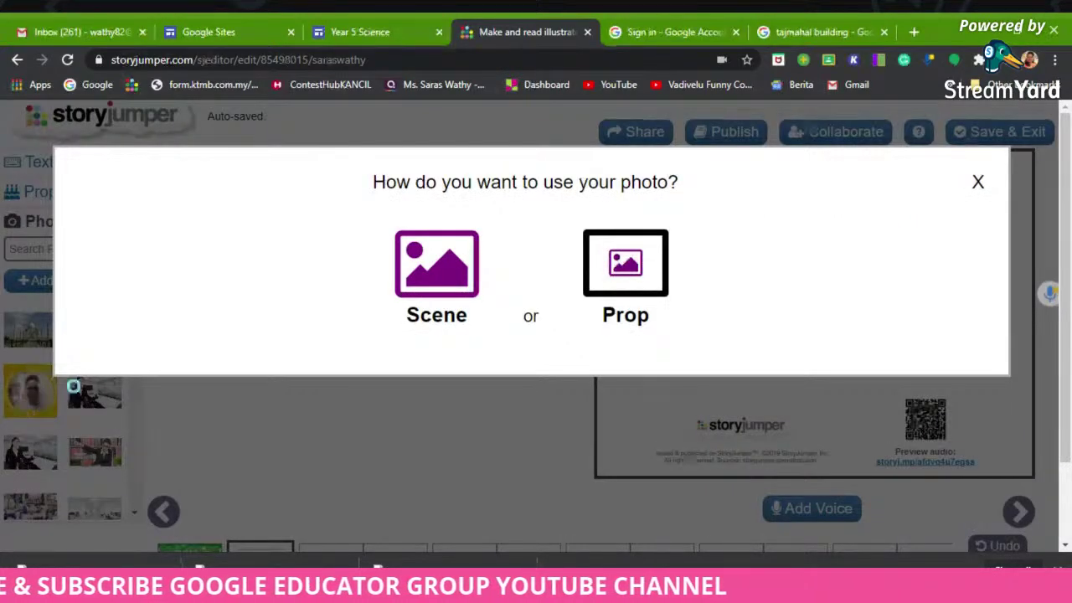
{"action": "left_click", "coordinate": [639, 269]}
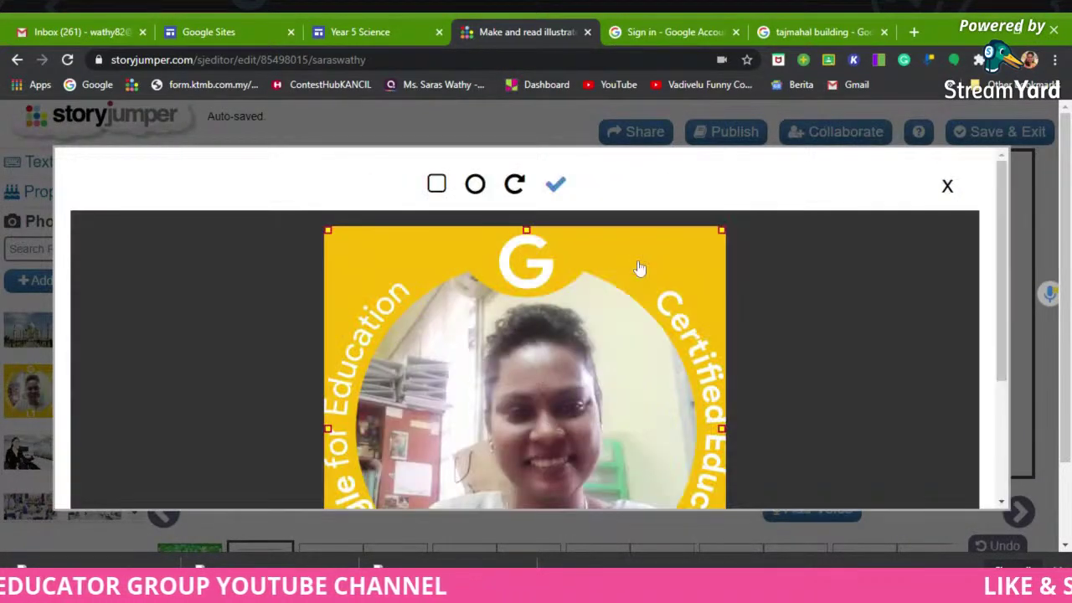
{"action": "left_click", "coordinate": [556, 186]}
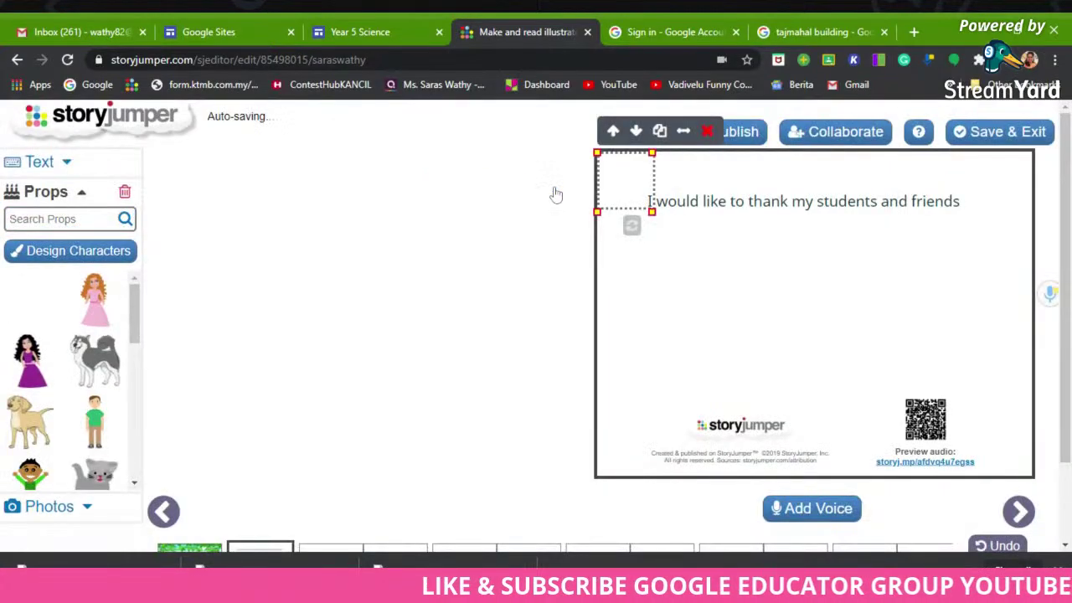
{"action": "left_click_drag", "start_coordinate": [630, 180], "coordinate": [707, 221]}
Step: Move the dedication text above the badge photo and nudge it slightly right
{"action": "left_click_drag", "start_coordinate": [806, 330], "coordinate": [818, 293]}
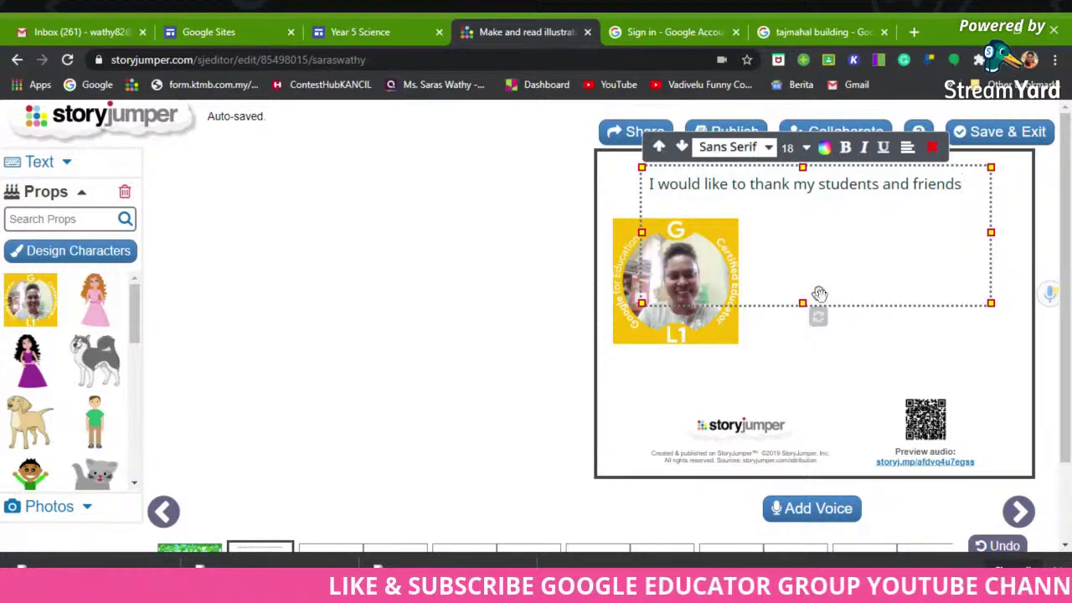
{"action": "mouse_move", "coordinate": [820, 293]}
{"action": "left_mouse_down"}
{"action": "mouse_move", "coordinate": [843, 307]}
{"action": "mouse_move", "coordinate": [866, 293]}
{"action": "mouse_move", "coordinate": [826, 283]}
{"action": "mouse_move", "coordinate": [830, 293]}
{"action": "left_mouse_up"}
{"action": "left_click", "coordinate": [840, 369]}
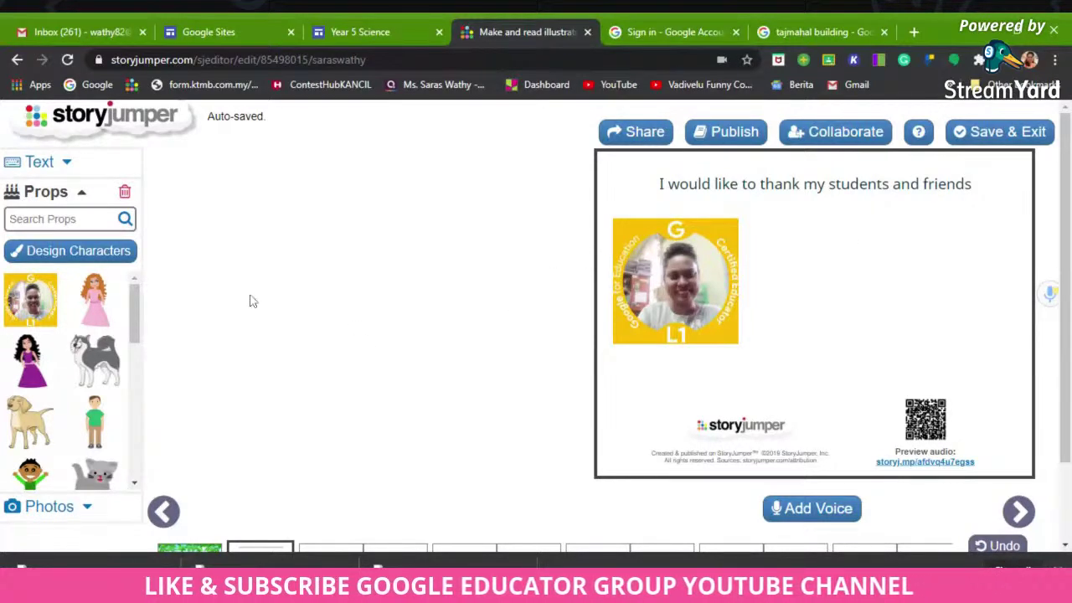
{"action": "scroll", "coordinate": [522, 338], "scroll_direction": "down", "scroll_amount": 2}
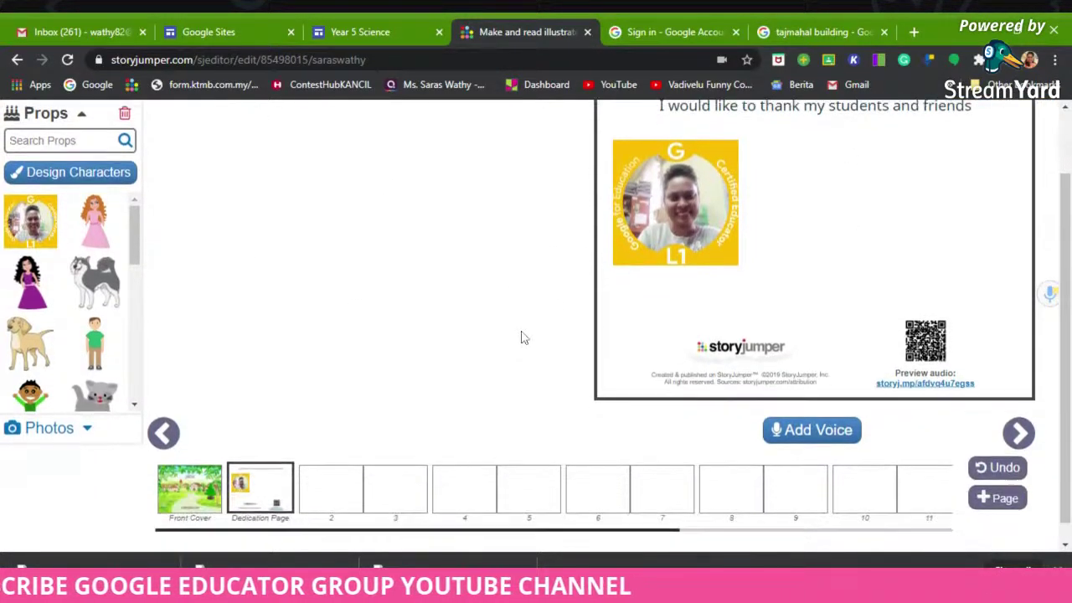
Step: Open the blank pages 2–3 spread in the editor
{"action": "left_click", "coordinate": [345, 494]}
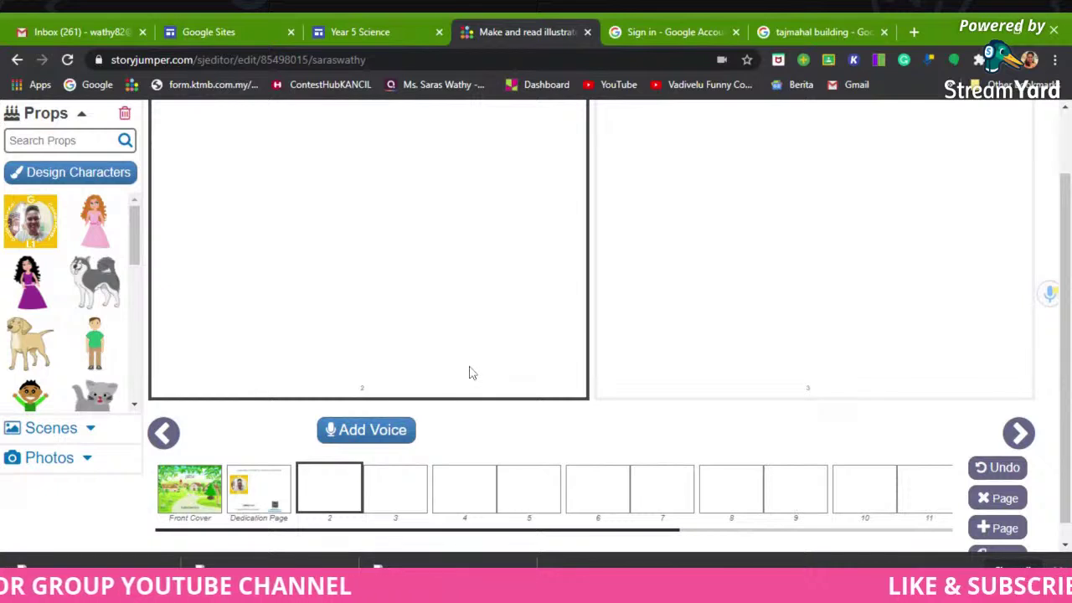
{"action": "scroll", "coordinate": [469, 373], "scroll_direction": "up", "scroll_amount": 2}
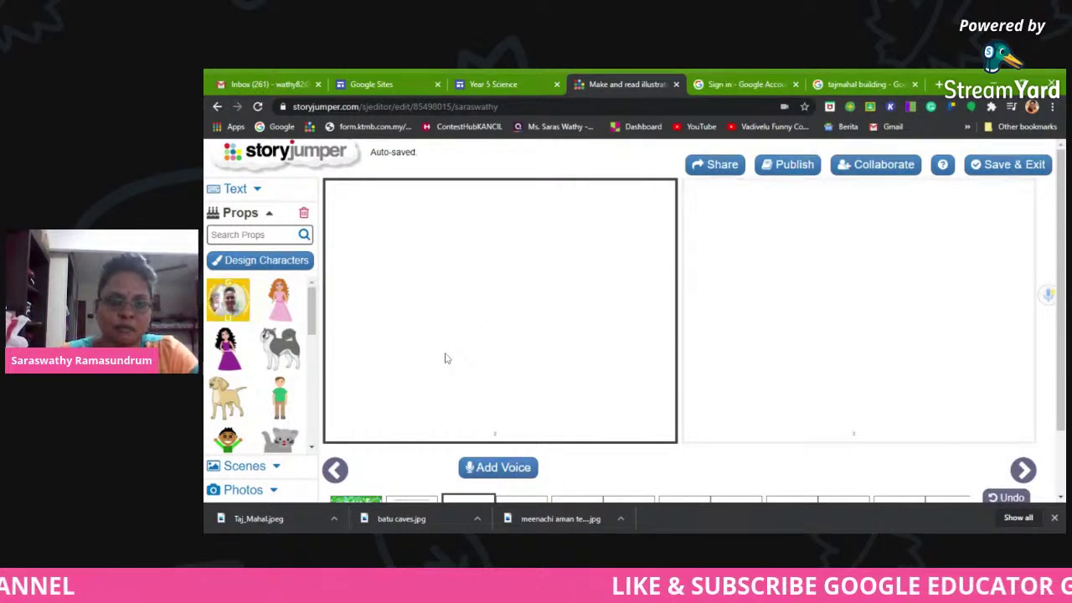
{"action": "scroll", "coordinate": [458, 353], "scroll_direction": "down", "scroll_amount": 1}
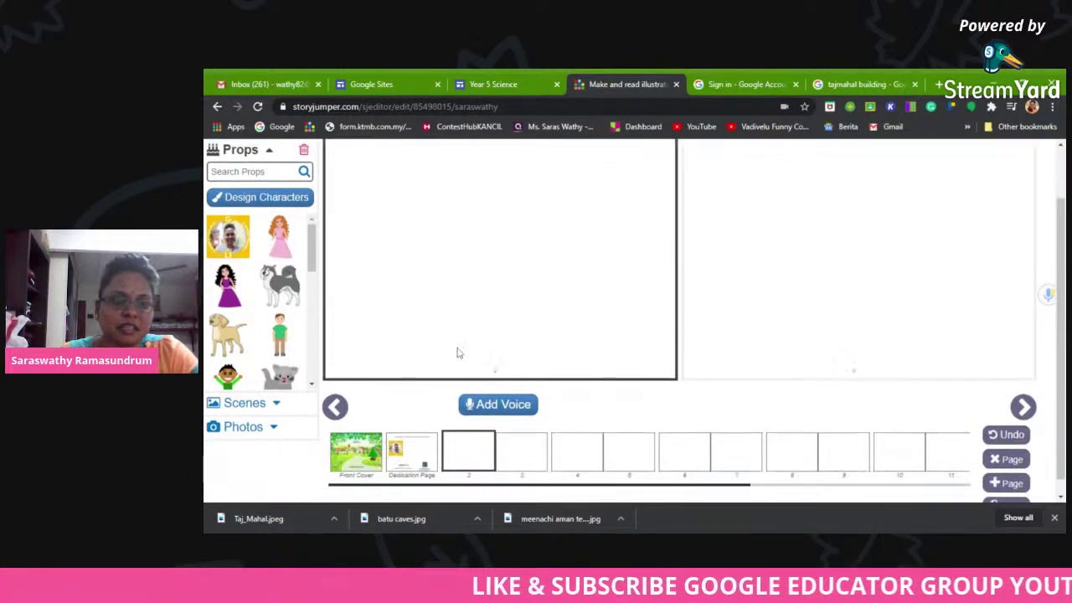
Step: Browse the Indoors scene library without choosing one, then return to the Taj Mahal image search
{"action": "left_click", "coordinate": [260, 409]}
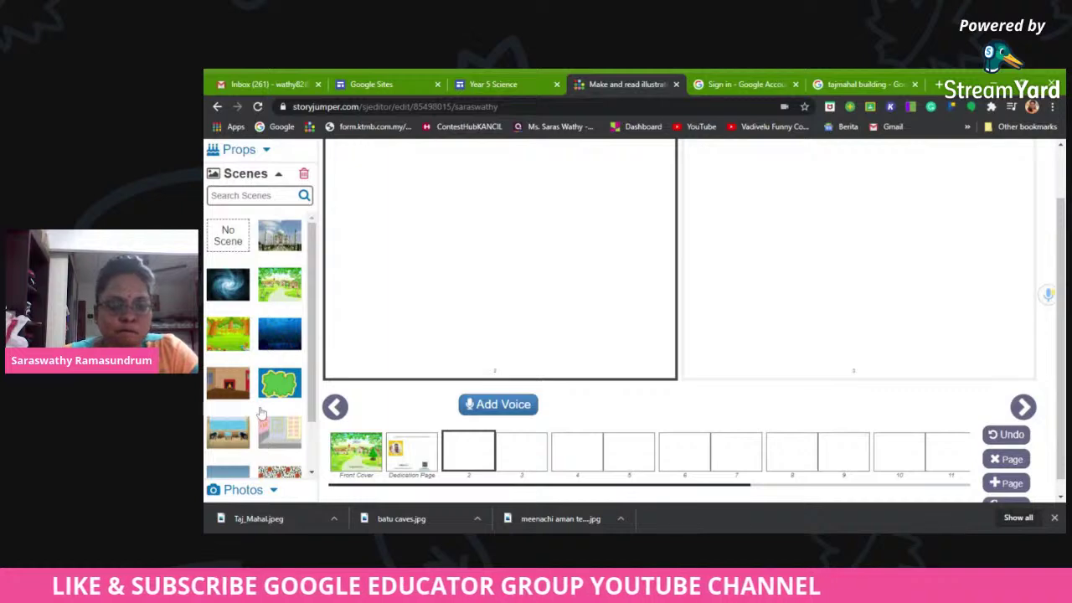
{"action": "scroll", "coordinate": [265, 434], "scroll_direction": "down", "scroll_amount": 3}
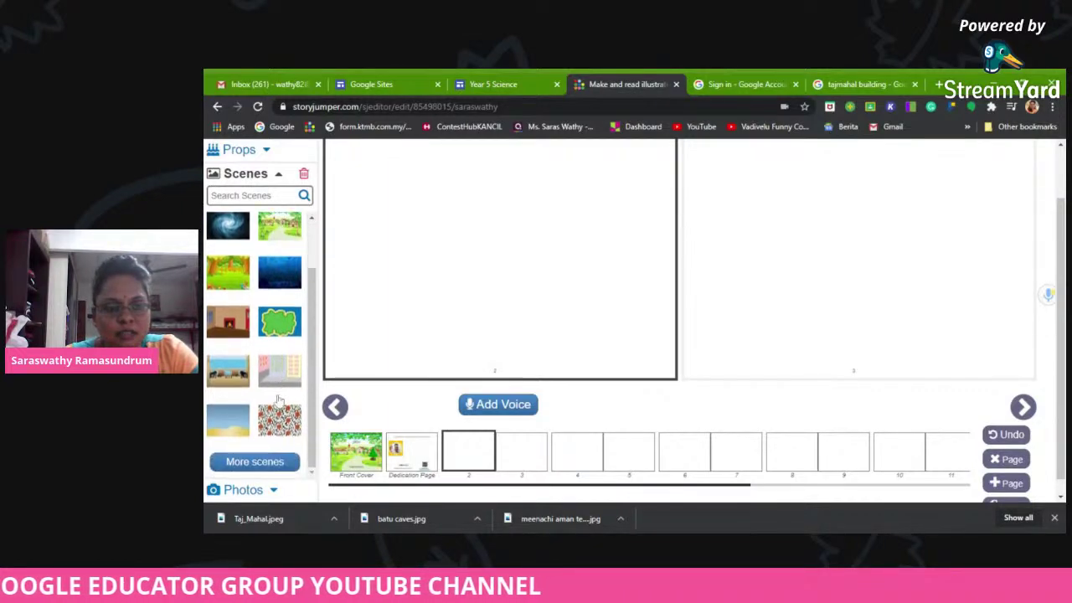
{"action": "left_click", "coordinate": [242, 449]}
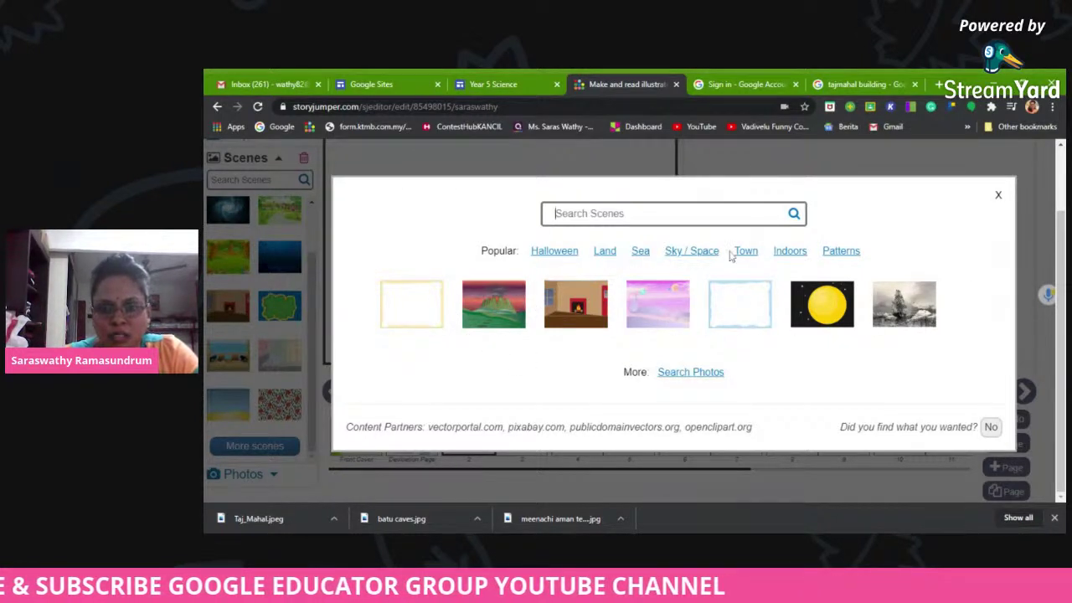
{"action": "left_click", "coordinate": [790, 252]}
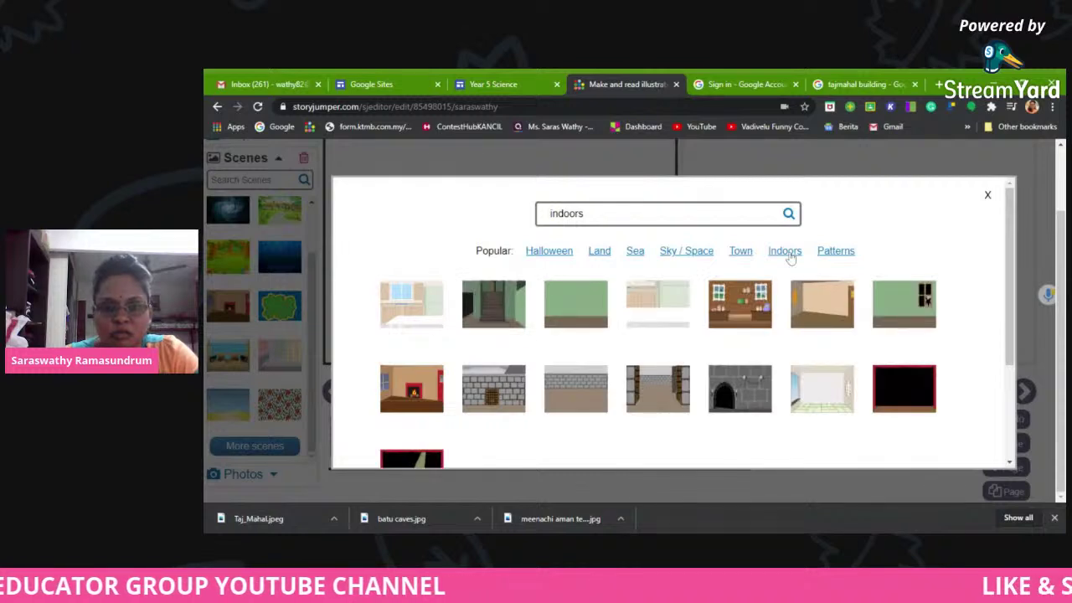
{"action": "scroll", "coordinate": [538, 391], "scroll_direction": "down", "scroll_amount": 3}
{"action": "scroll", "coordinate": [498, 322], "scroll_direction": "up", "scroll_amount": 2}
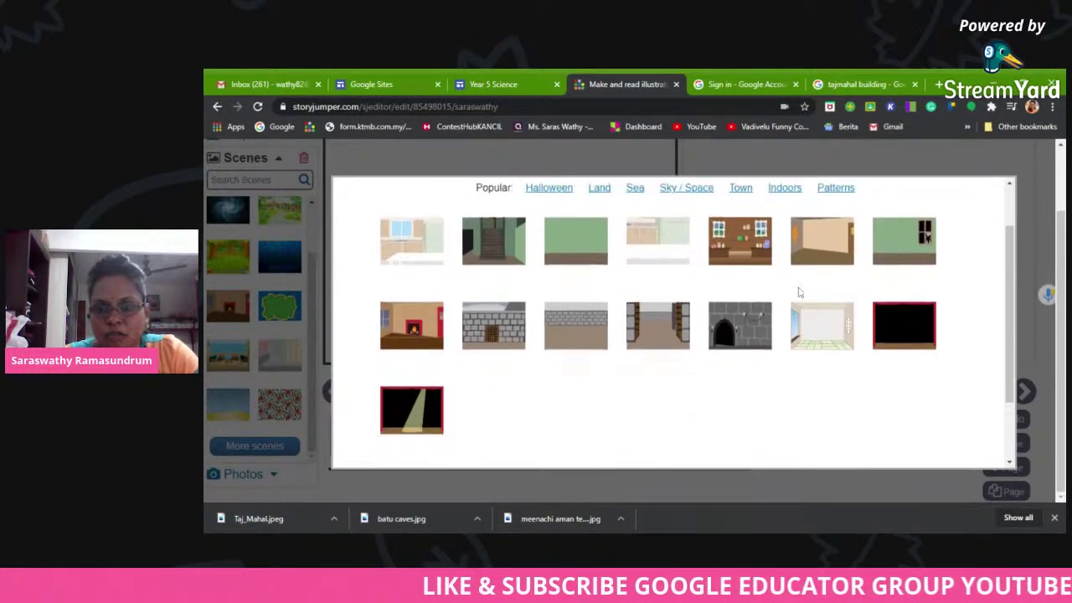
{"action": "left_click", "coordinate": [778, 190]}
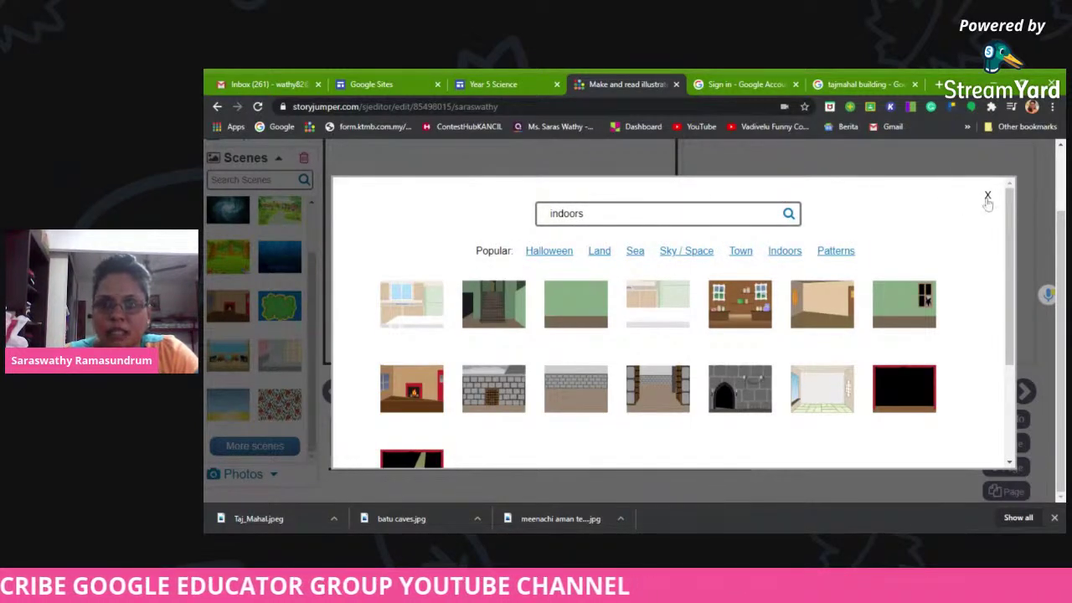
{"action": "left_click", "coordinate": [988, 196]}
{"action": "left_click", "coordinate": [844, 89]}
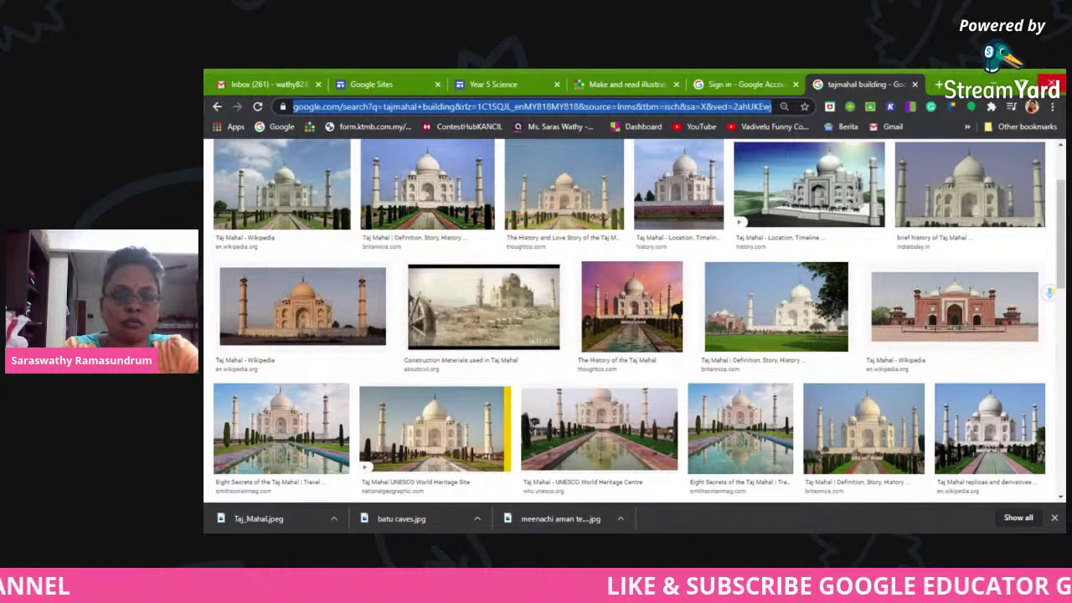
Step: Search Google Images for 'home indoor' and save a living-room photo as indoor.jpg
{"action": "type", "text": "m"}
{"action": "key", "text": "BackSpace"}
{"action": "type", "text": "home indoor"}
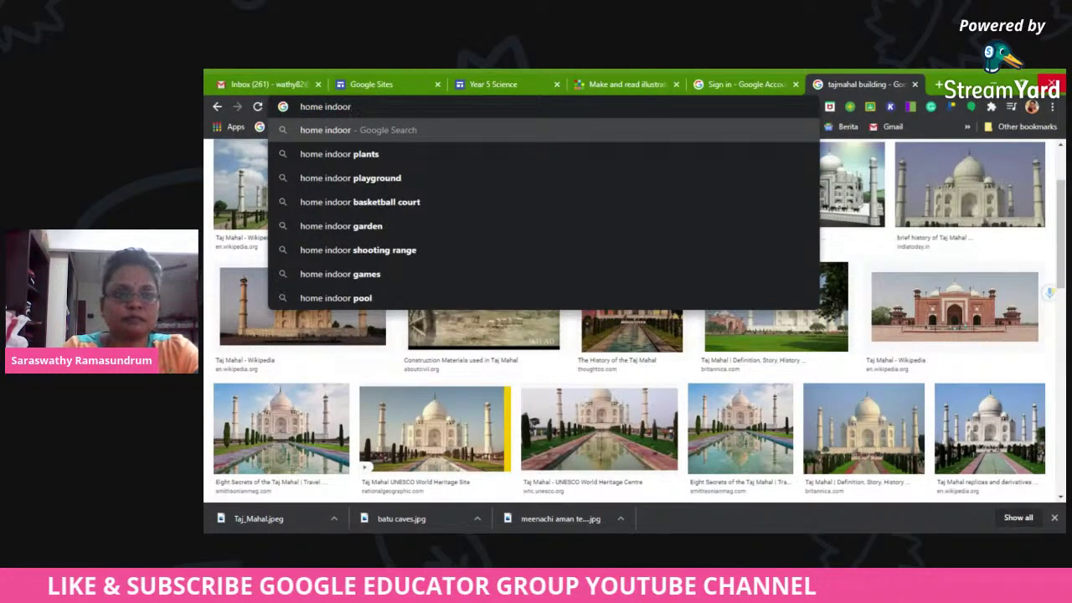
{"action": "key", "text": "Return"}
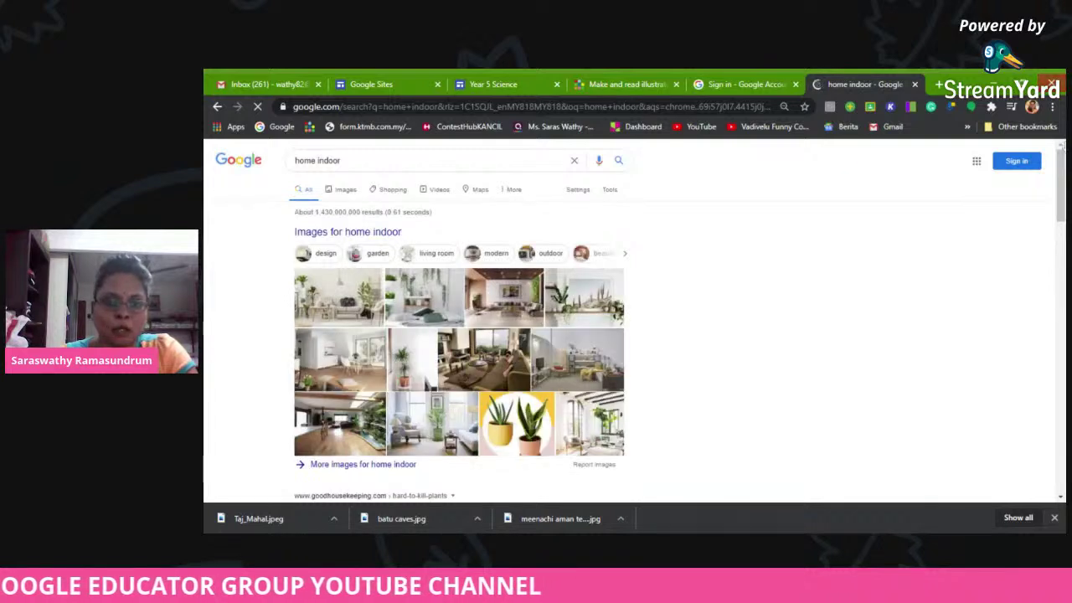
{"action": "left_click", "coordinate": [530, 316]}
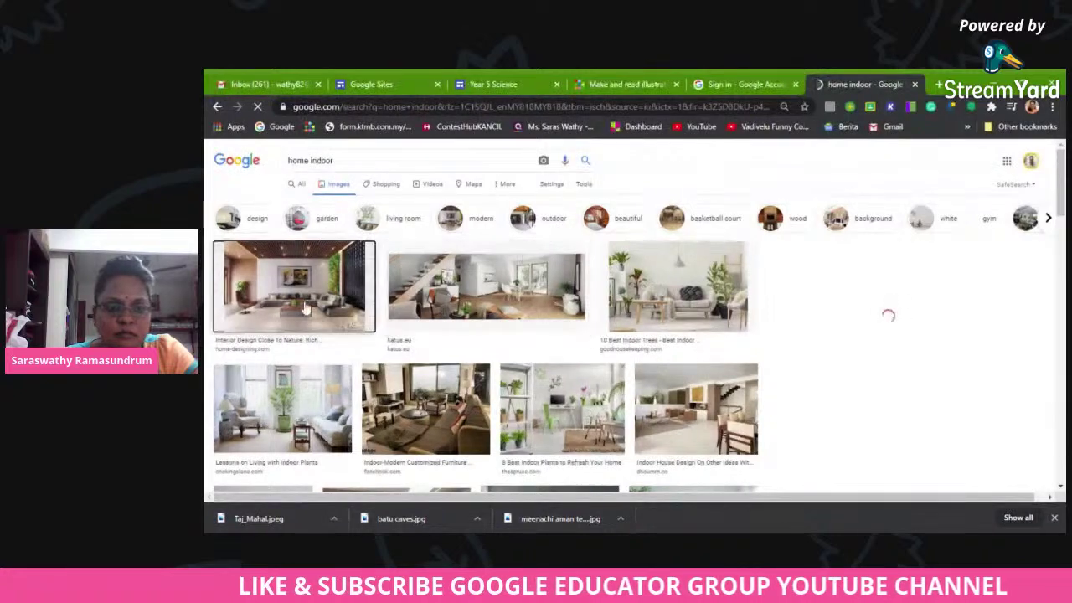
{"action": "left_click", "coordinate": [306, 310]}
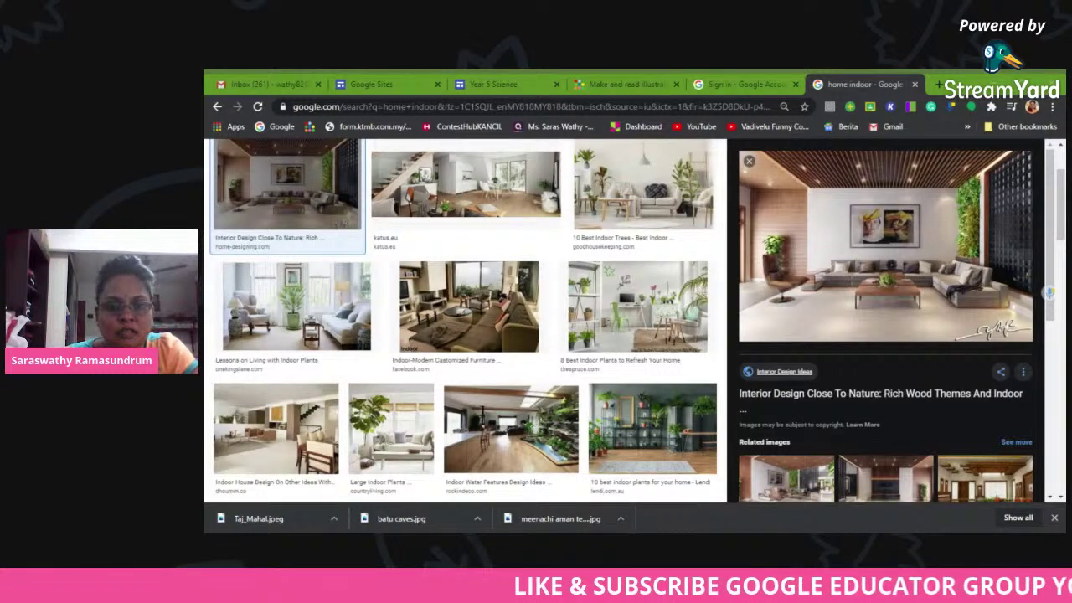
{"action": "key", "text": "Return"}
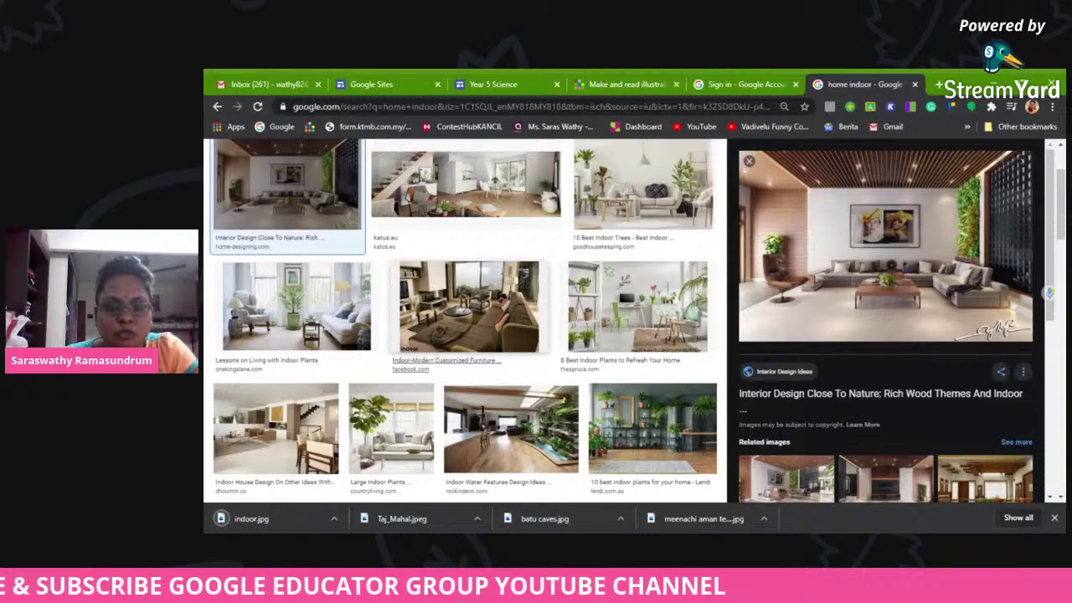
{"action": "left_click", "coordinate": [629, 85]}
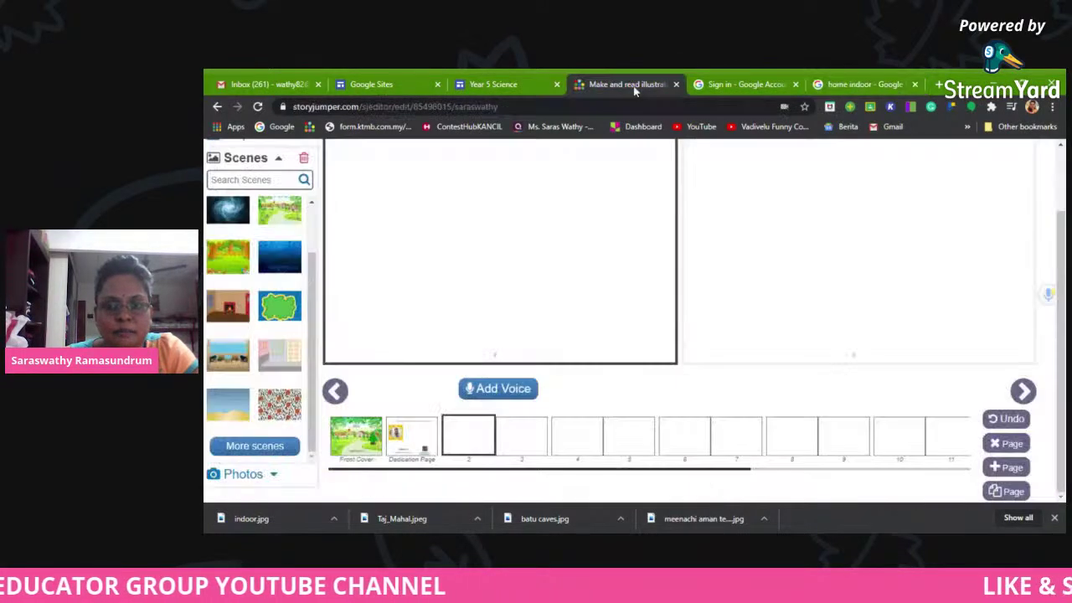
Step: Expand the Photos collection and start uploading a photo of your own
{"action": "scroll", "coordinate": [546, 271], "scroll_direction": "up", "scroll_amount": 3}
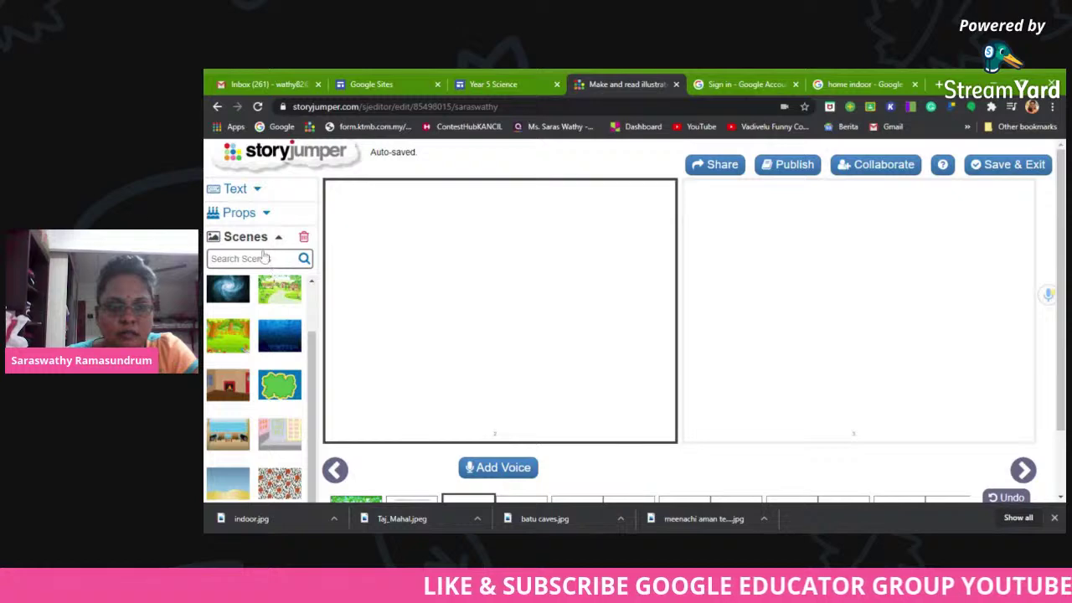
{"action": "scroll", "coordinate": [273, 277], "scroll_direction": "down", "scroll_amount": 1}
{"action": "left_click", "coordinate": [238, 475]}
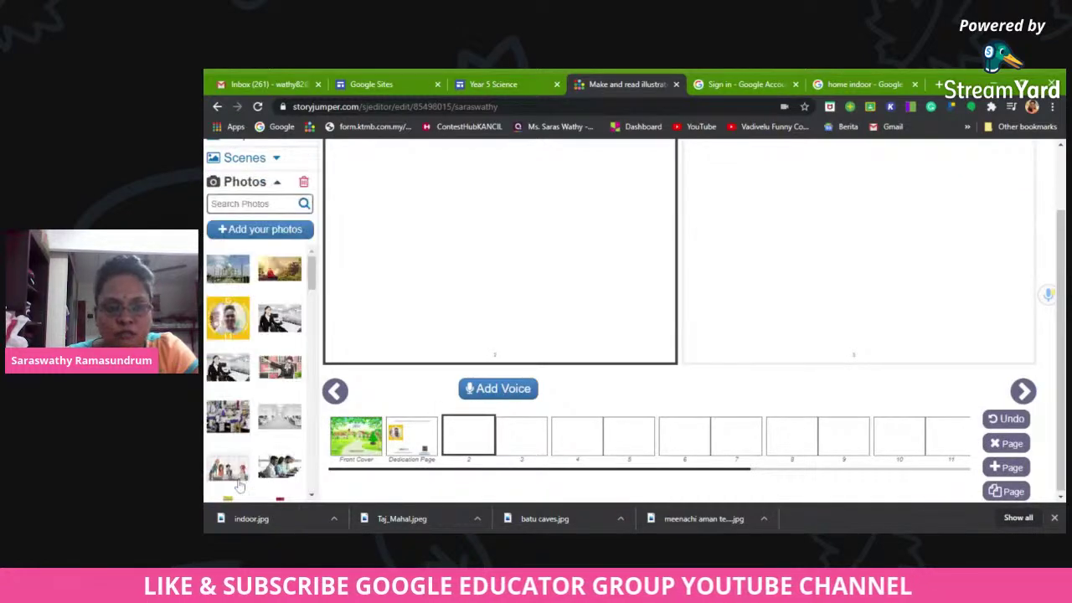
{"action": "left_click", "coordinate": [255, 231]}
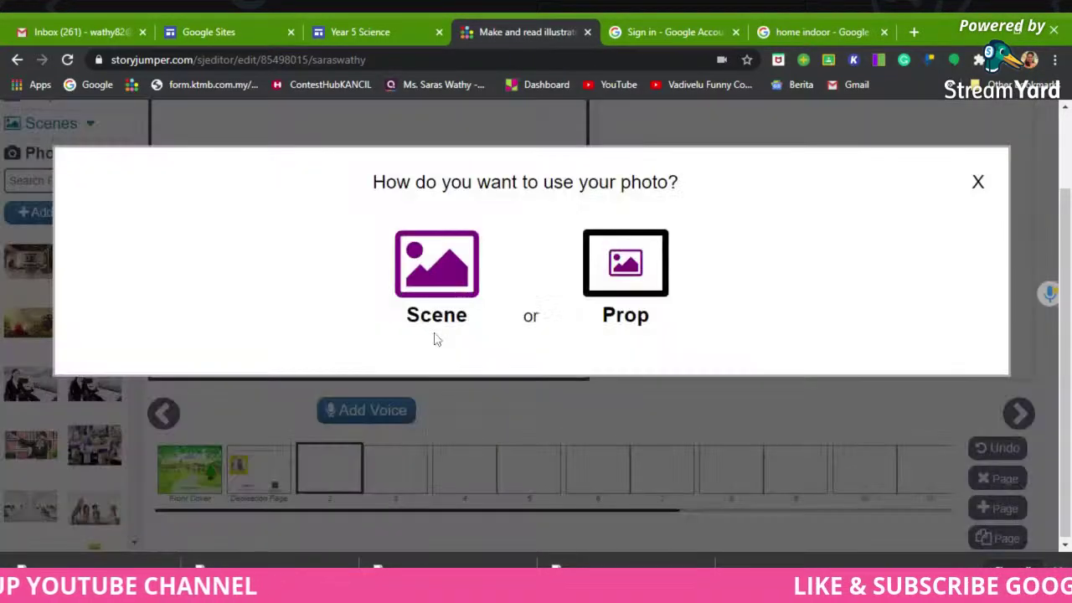
Step: Use indoor.jpg as page 2's scene background and accept the crop
{"action": "left_click", "coordinate": [437, 266]}
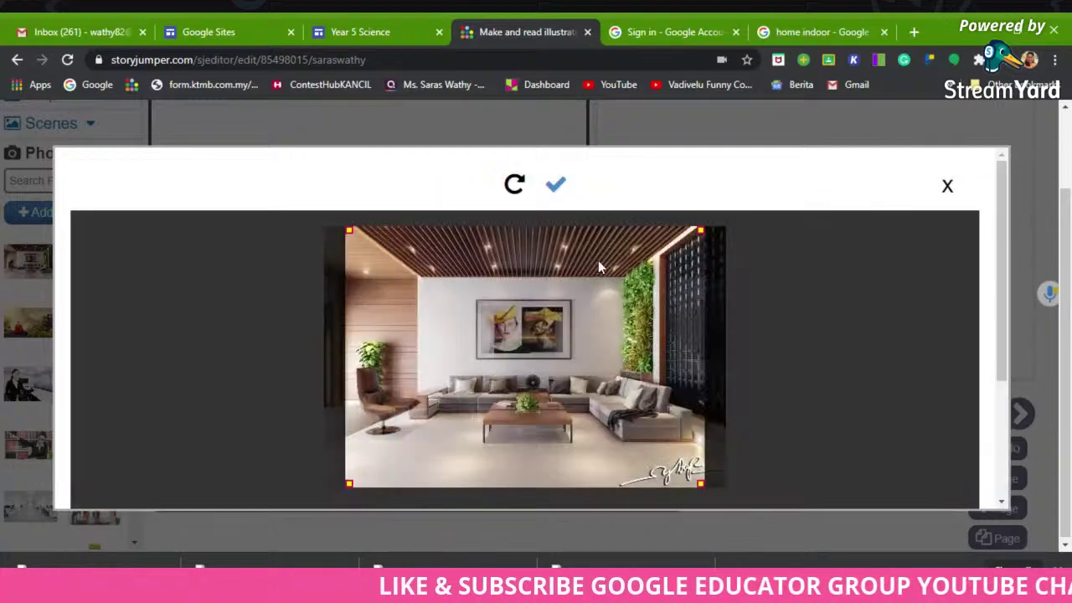
{"action": "left_click", "coordinate": [558, 189]}
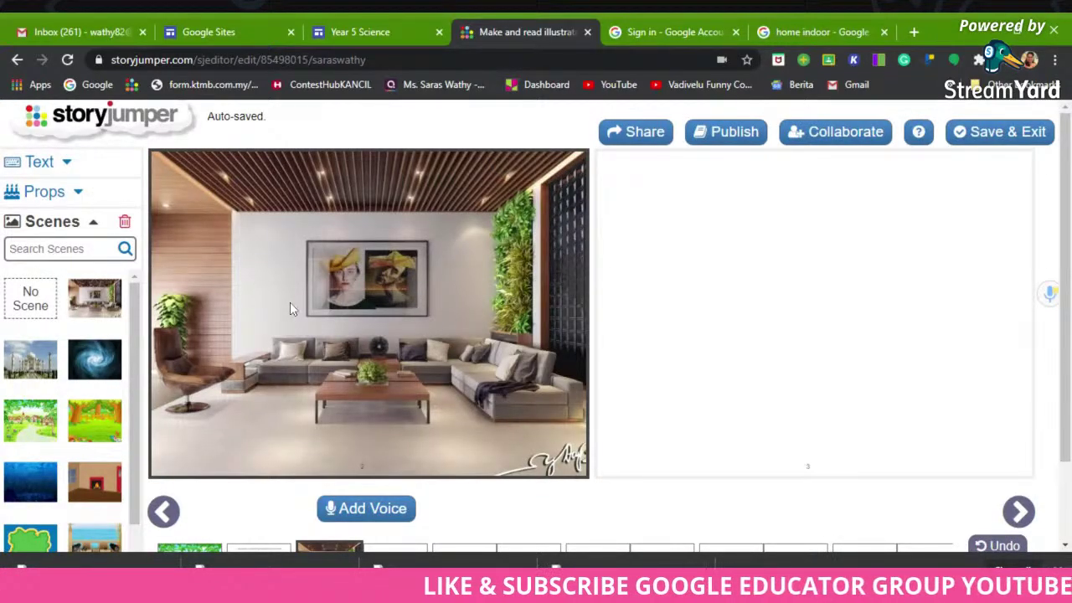
Step: Browse the People characters in the full prop library and add the purple-clad woman to props
{"action": "left_click", "coordinate": [39, 187]}
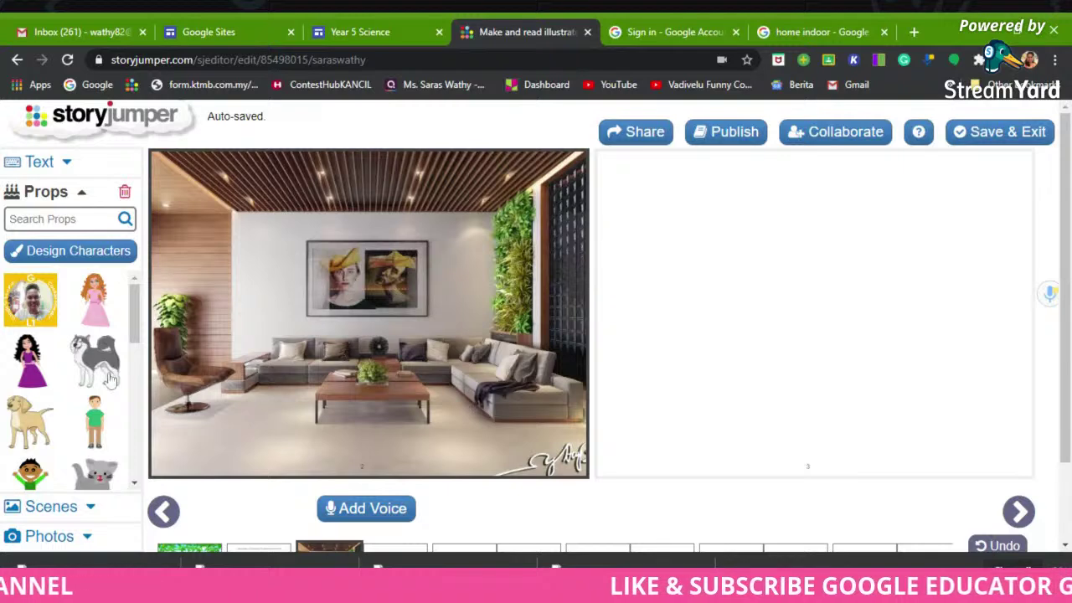
{"action": "scroll", "coordinate": [109, 380], "scroll_direction": "down", "scroll_amount": 5}
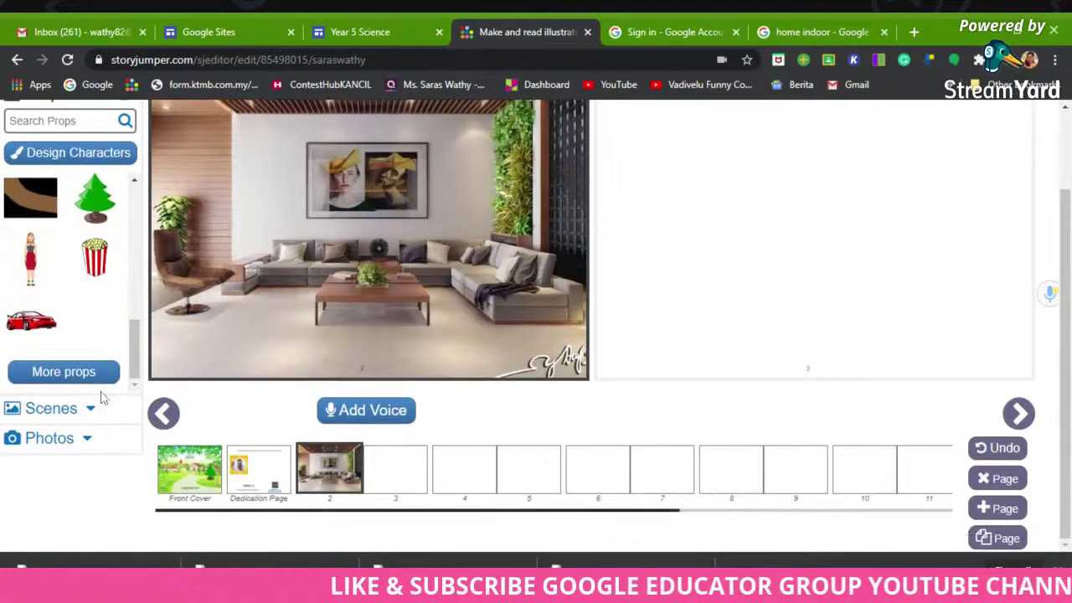
{"action": "left_click", "coordinate": [71, 375]}
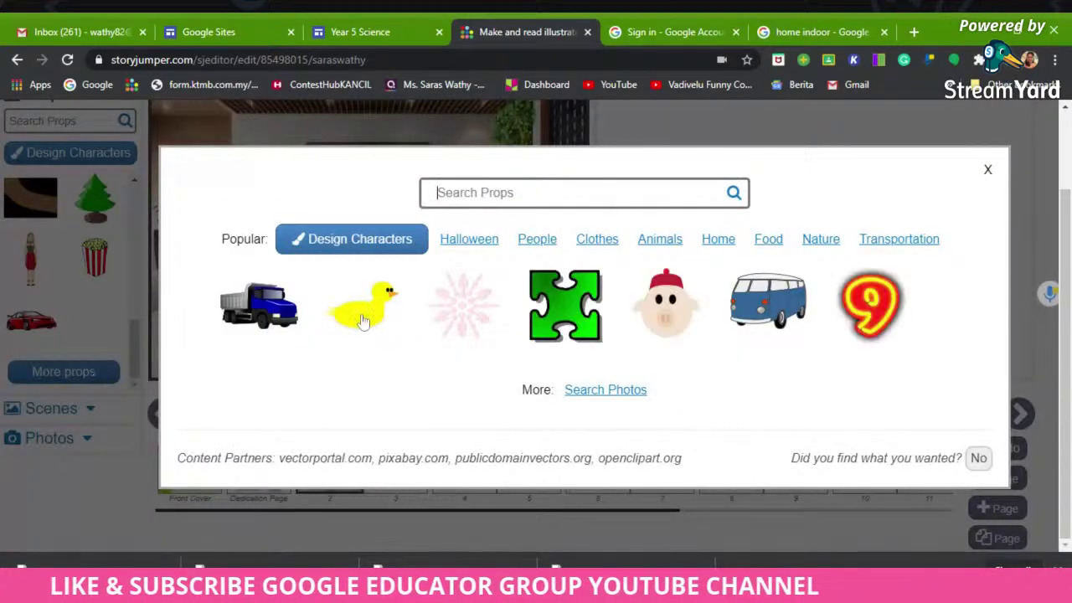
{"action": "left_click", "coordinate": [536, 241]}
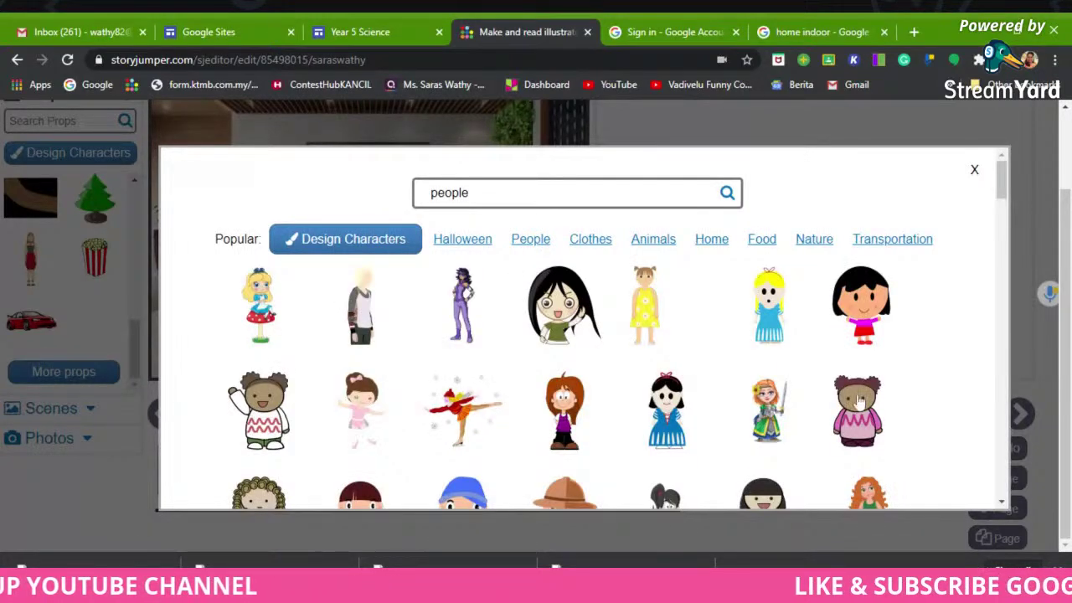
{"action": "scroll", "coordinate": [935, 377], "scroll_direction": "down", "scroll_amount": 1}
{"action": "scroll", "coordinate": [935, 377], "scroll_direction": "down", "scroll_amount": 10}
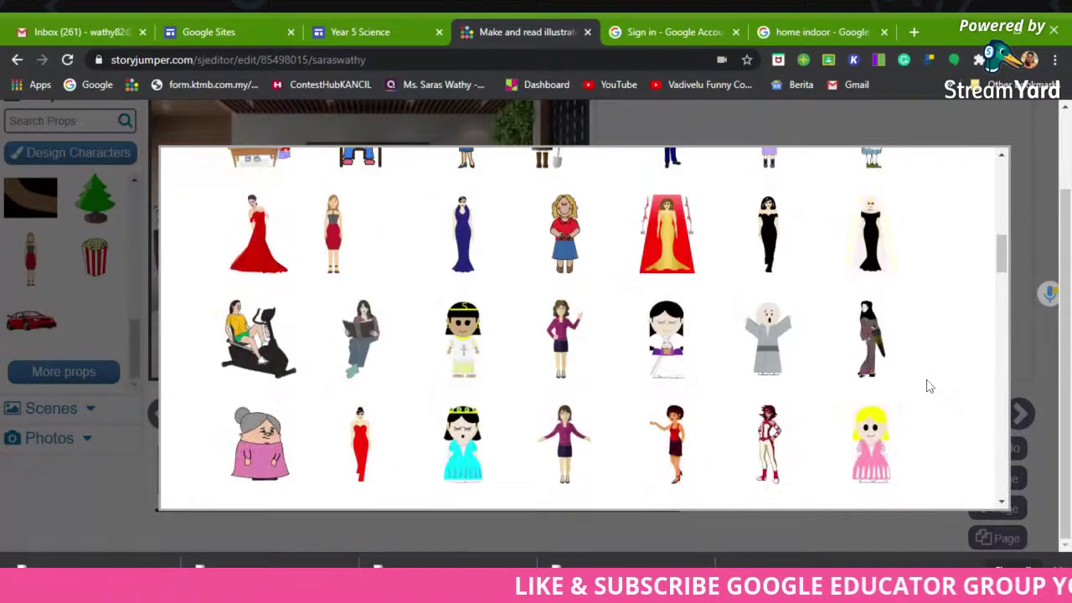
{"action": "scroll", "coordinate": [891, 400], "scroll_direction": "up", "scroll_amount": 5}
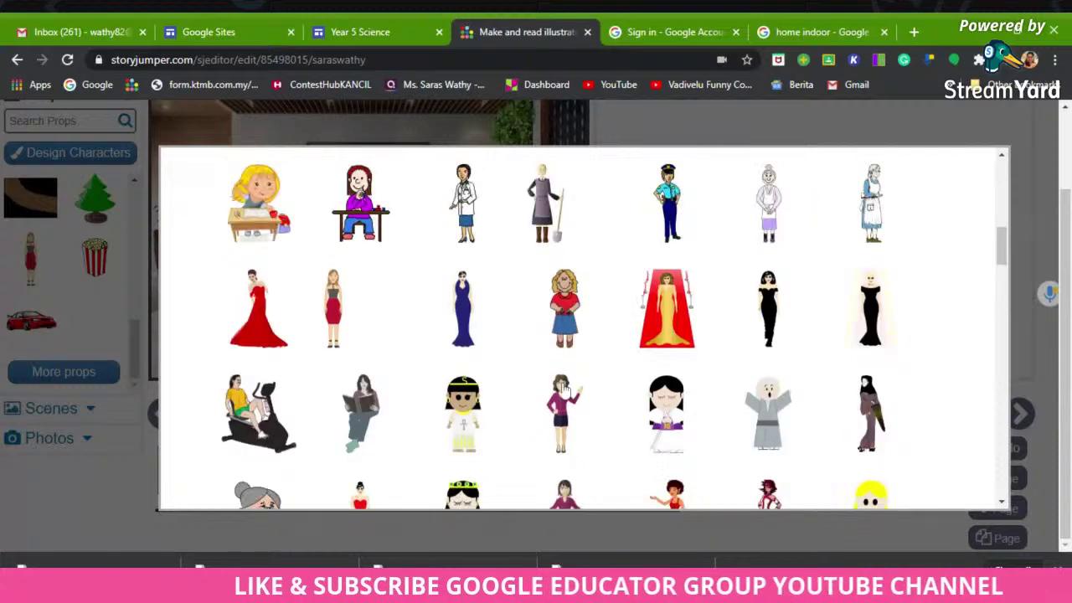
{"action": "scroll", "coordinate": [566, 402], "scroll_direction": "down", "scroll_amount": 5}
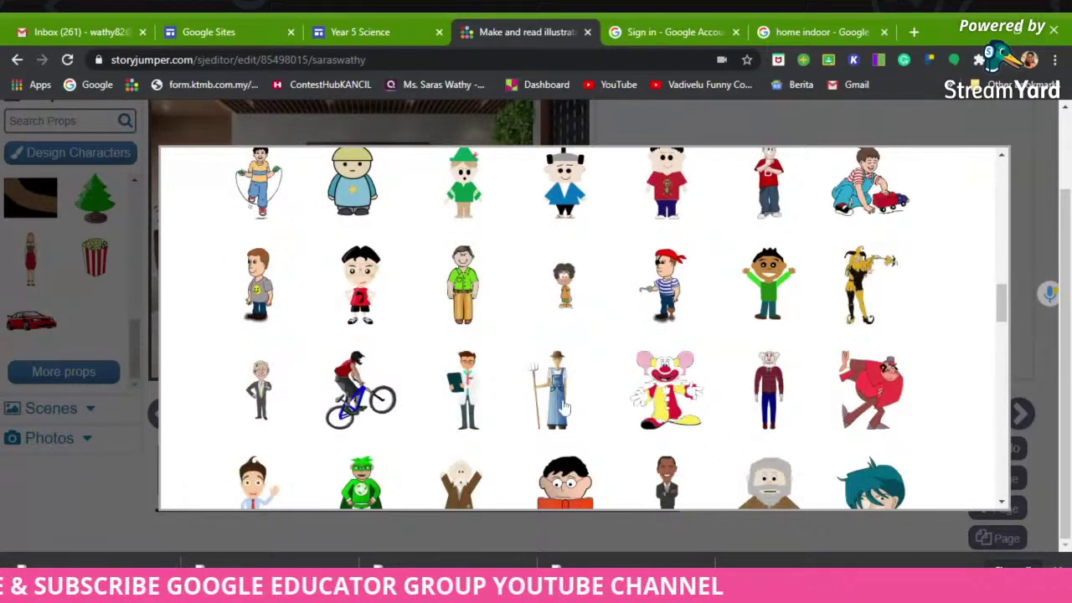
{"action": "scroll", "coordinate": [546, 377], "scroll_direction": "up", "scroll_amount": 5}
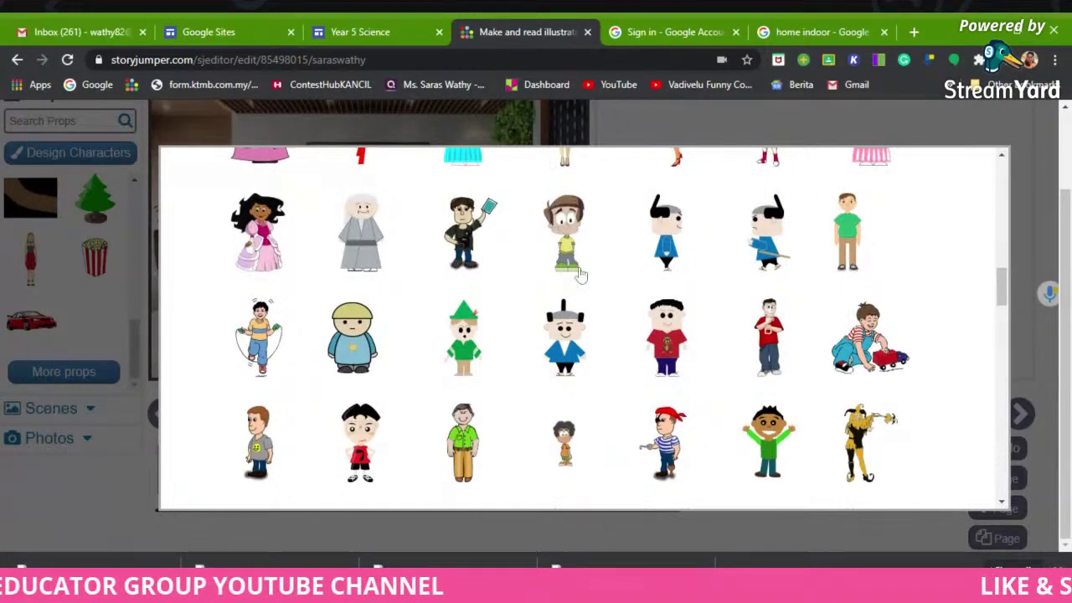
{"action": "left_click_drag", "start_coordinate": [579, 279], "coordinate": [50, 234]}
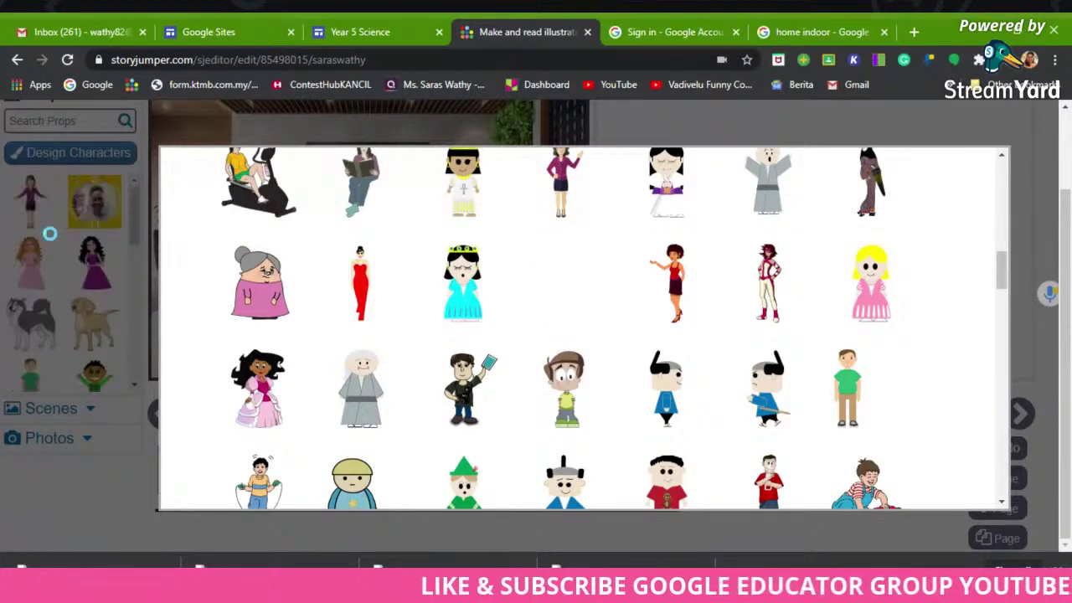
Step: Add the jump-rope boy to the props list and place the woman on the living-room page
{"action": "scroll", "coordinate": [474, 285], "scroll_direction": "up", "scroll_amount": 3}
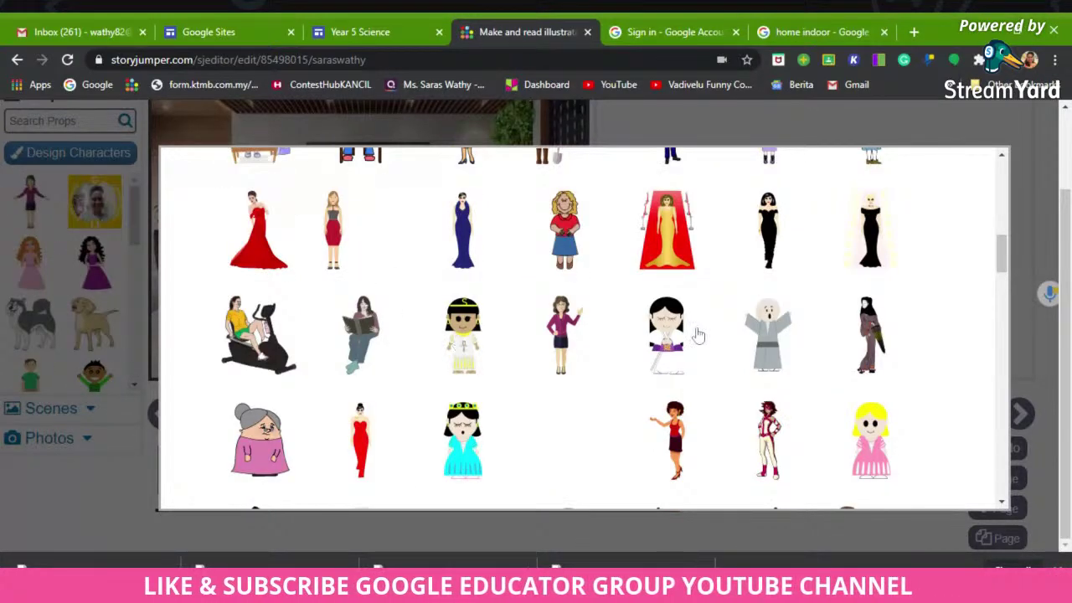
{"action": "scroll", "coordinate": [833, 411], "scroll_direction": "down", "scroll_amount": 4}
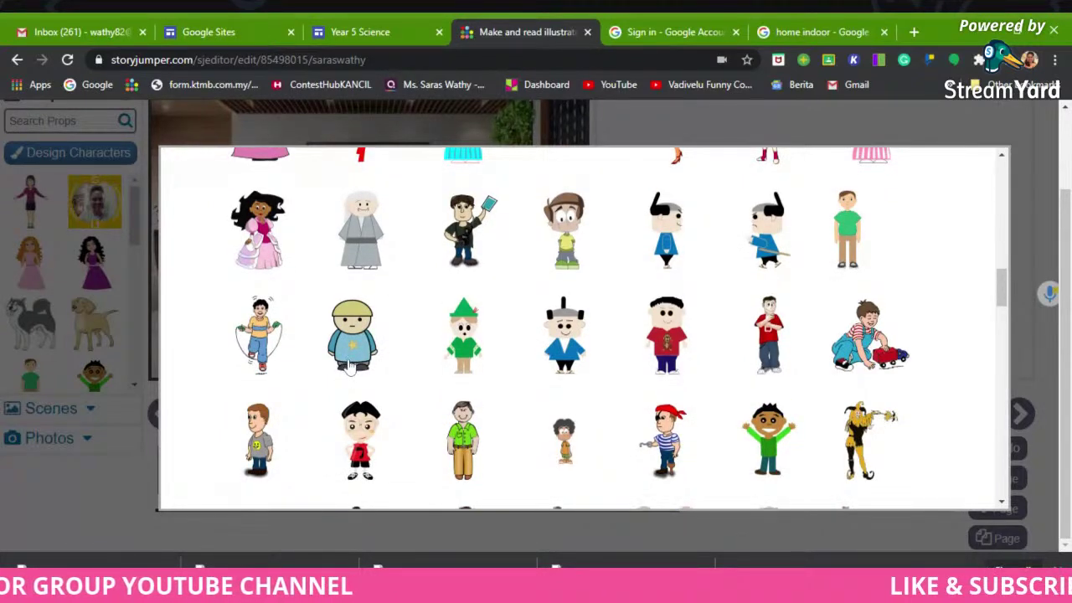
{"action": "scroll", "coordinate": [384, 347], "scroll_direction": "down", "scroll_amount": 2}
{"action": "left_click", "coordinate": [270, 256]}
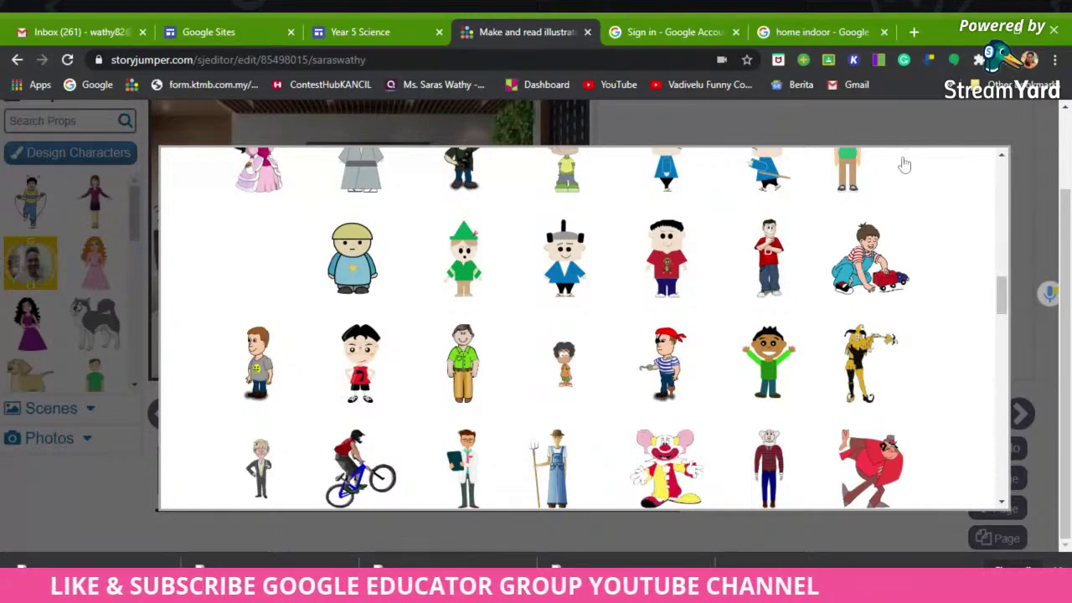
{"action": "left_click", "coordinate": [787, 121]}
{"action": "left_click", "coordinate": [92, 205]}
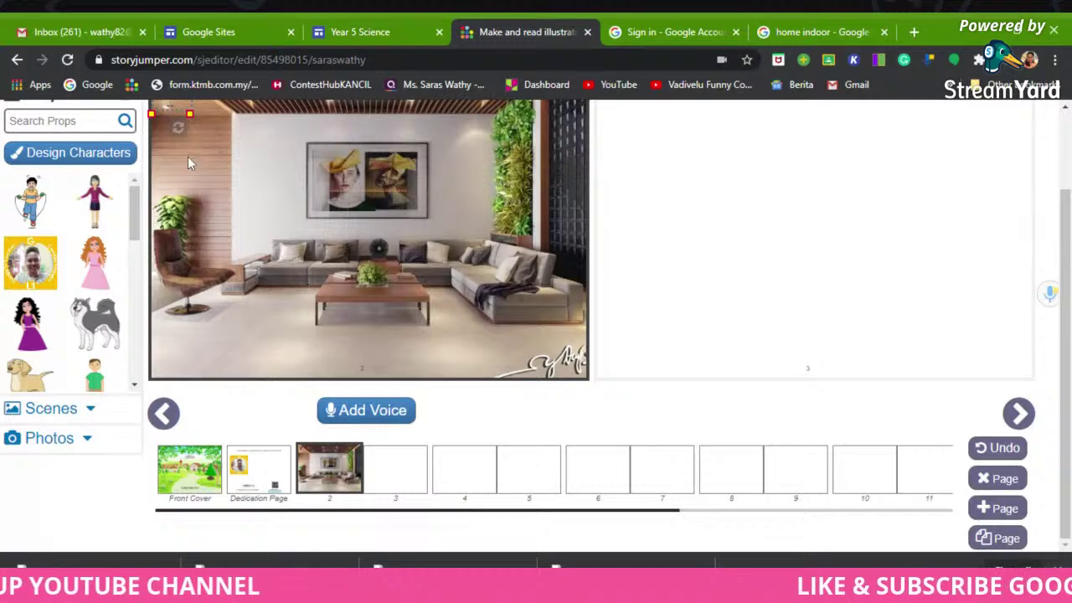
Step: Enlarge the woman in the room's centre and stand the jump-rope boy in front of her
{"action": "scroll", "coordinate": [187, 155], "scroll_direction": "up", "scroll_amount": 1}
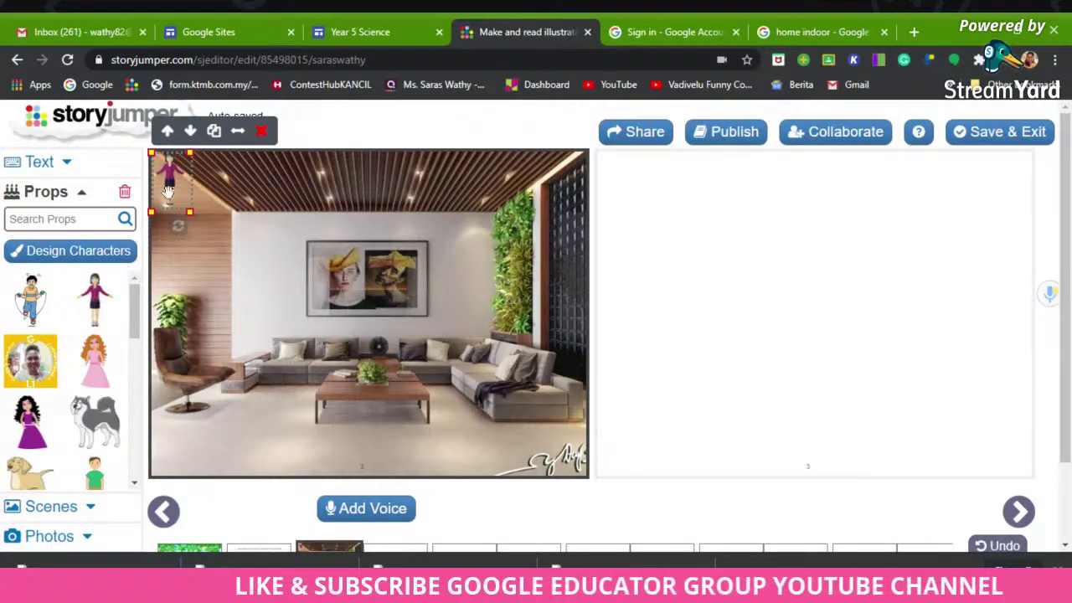
{"action": "key", "text": "ctrl+v"}
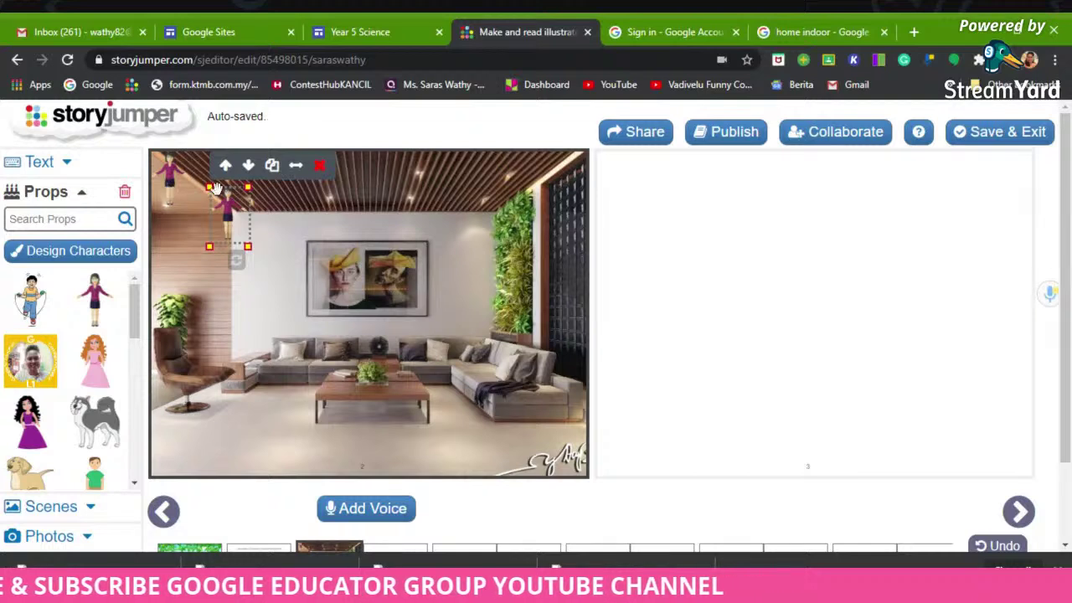
{"action": "left_click", "coordinate": [320, 165]}
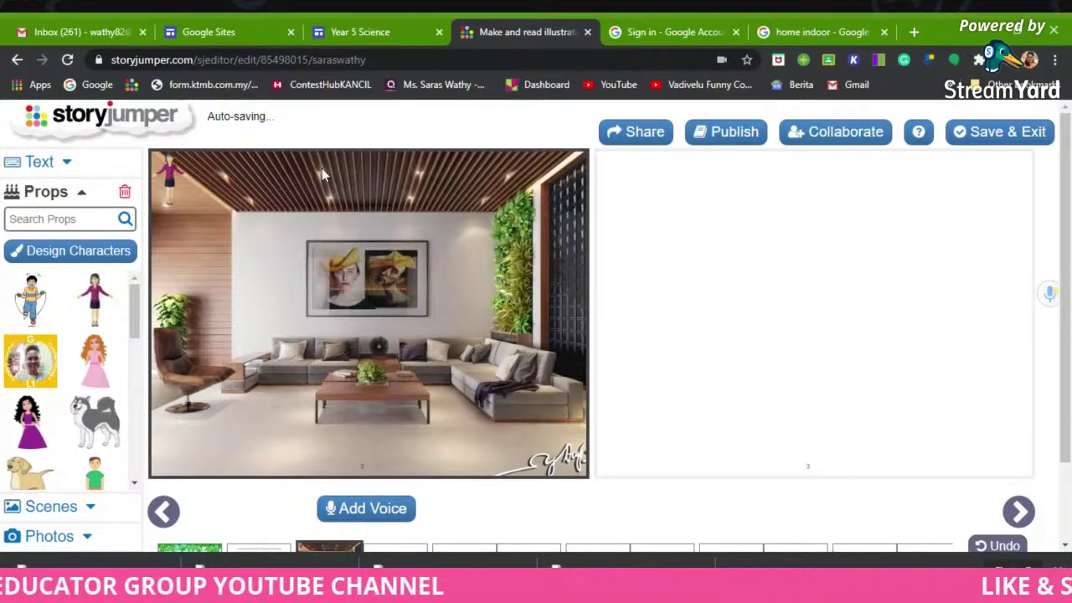
{"action": "left_click", "coordinate": [174, 181]}
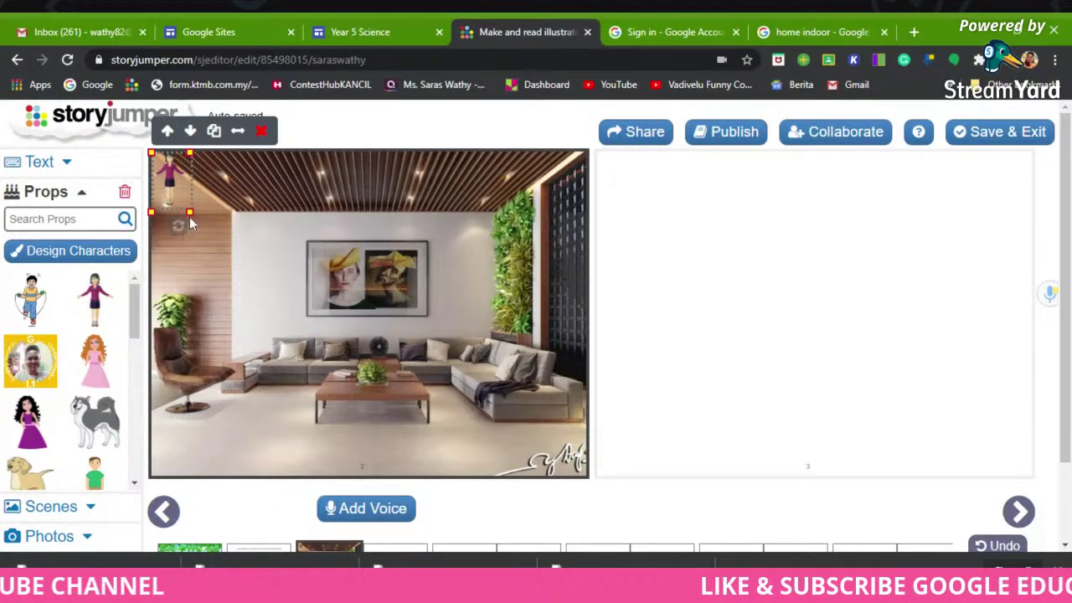
{"action": "left_click_drag", "start_coordinate": [192, 216], "coordinate": [278, 343]}
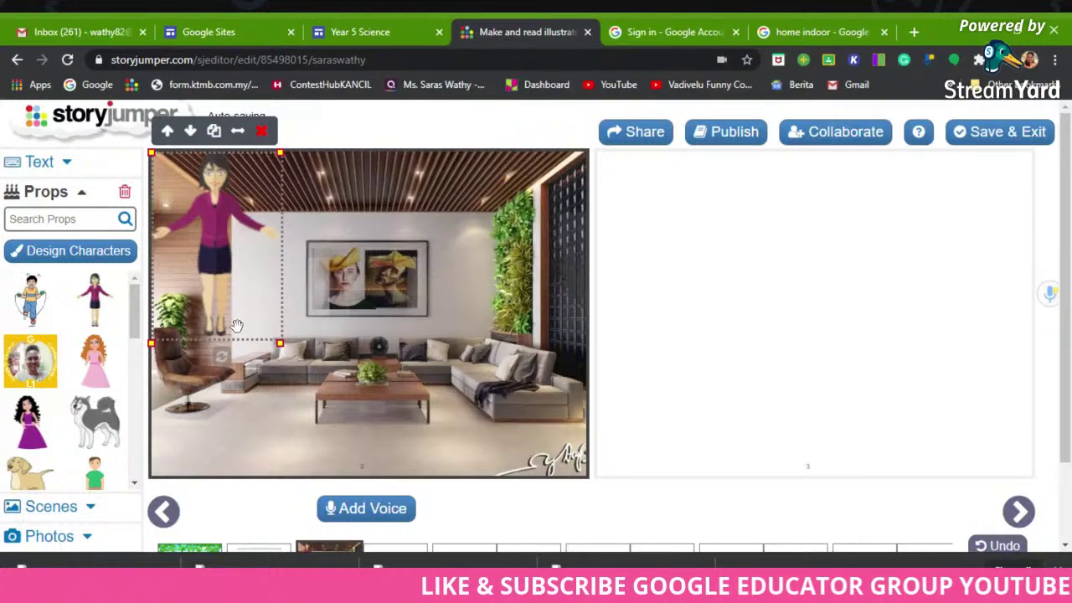
{"action": "left_click_drag", "start_coordinate": [201, 255], "coordinate": [243, 378]}
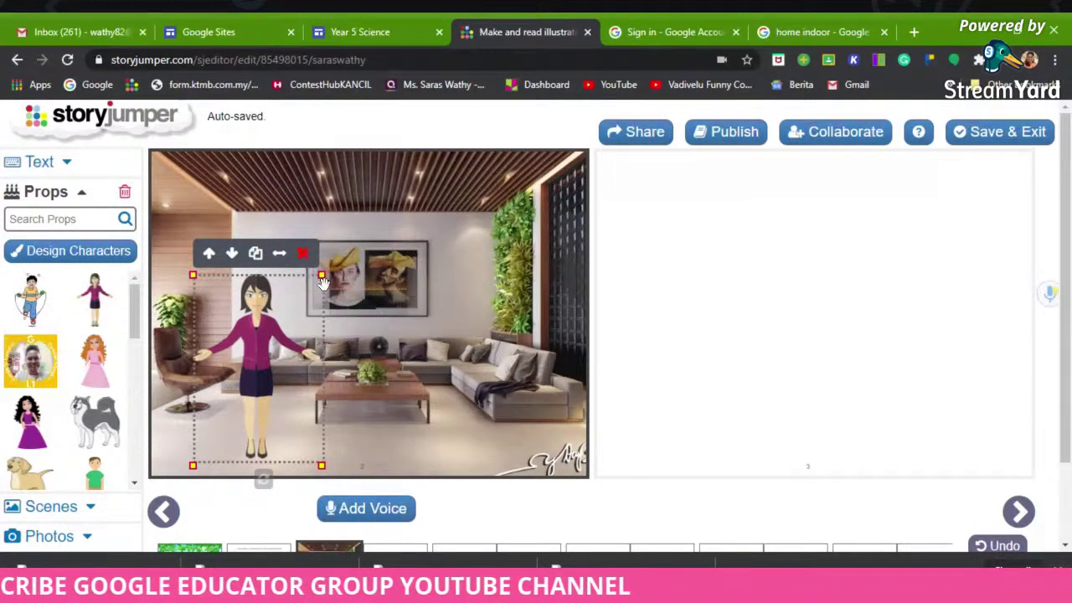
{"action": "left_click", "coordinate": [31, 301]}
{"action": "left_click_drag", "start_coordinate": [182, 183], "coordinate": [396, 239]}
{"action": "left_click_drag", "start_coordinate": [339, 328], "coordinate": [300, 397]}
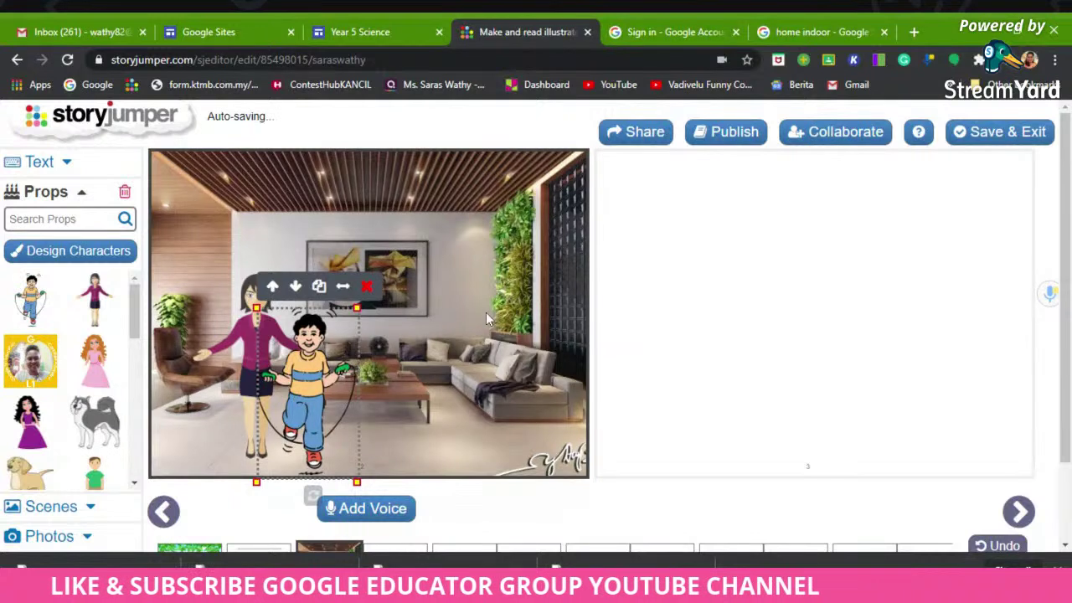
Step: Flip, reorder and reposition the woman, then delete her from the page
{"action": "left_click", "coordinate": [249, 315]}
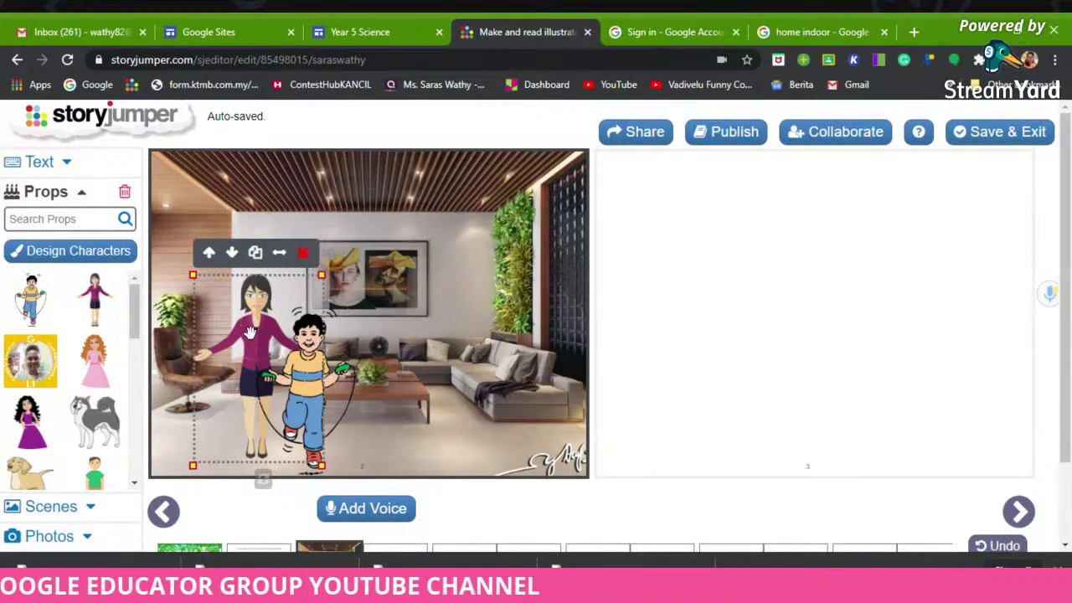
{"action": "left_click", "coordinate": [283, 259]}
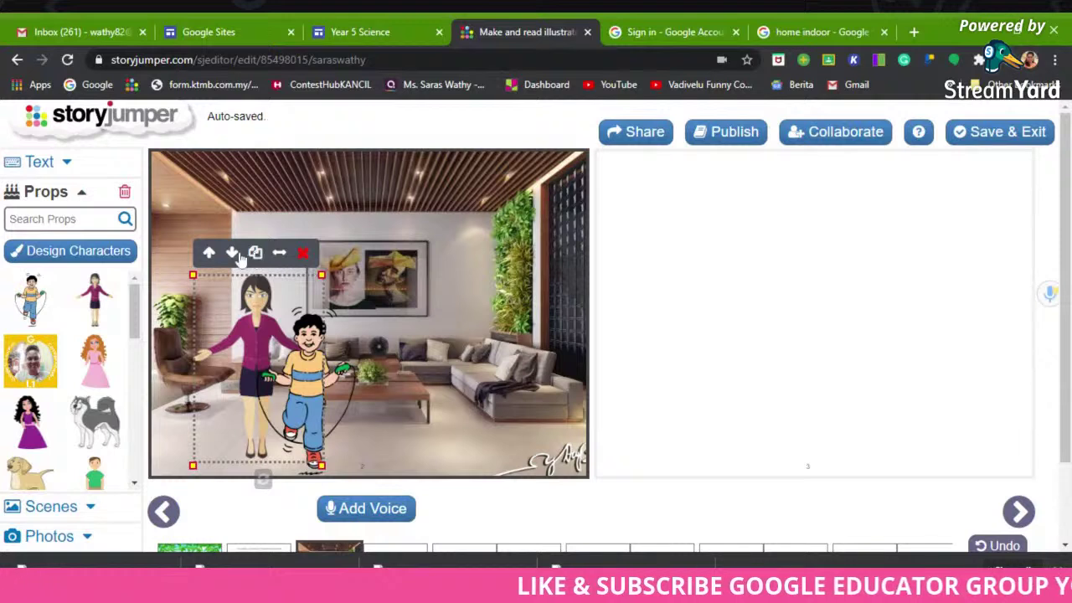
{"action": "left_click", "coordinate": [209, 256]}
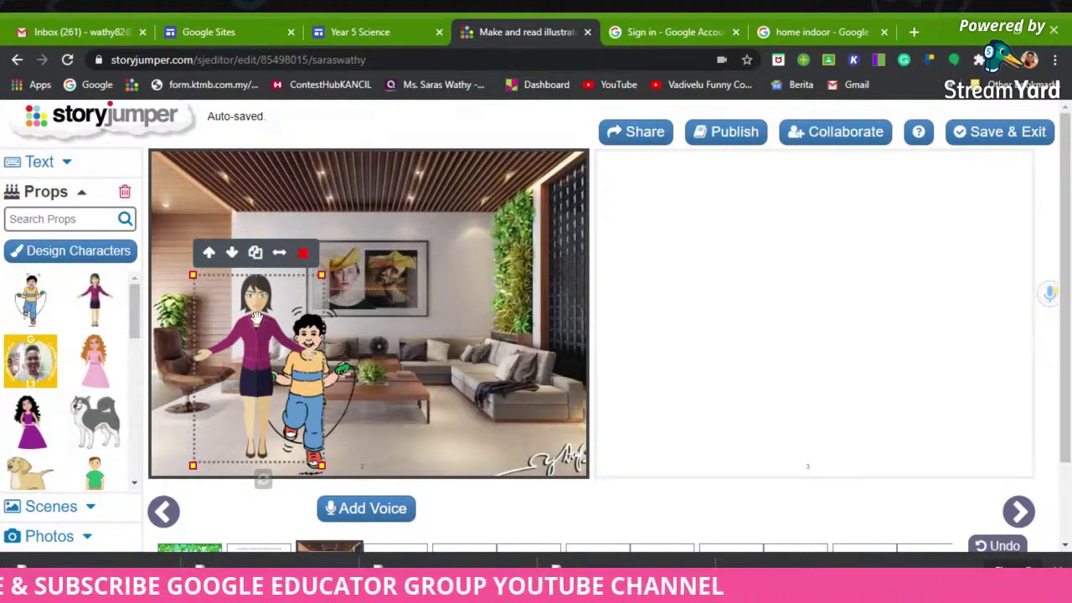
{"action": "mouse_move", "coordinate": [257, 325]}
{"action": "left_mouse_down"}
{"action": "mouse_move", "coordinate": [246, 344]}
{"action": "mouse_move", "coordinate": [245, 335]}
{"action": "left_mouse_up"}
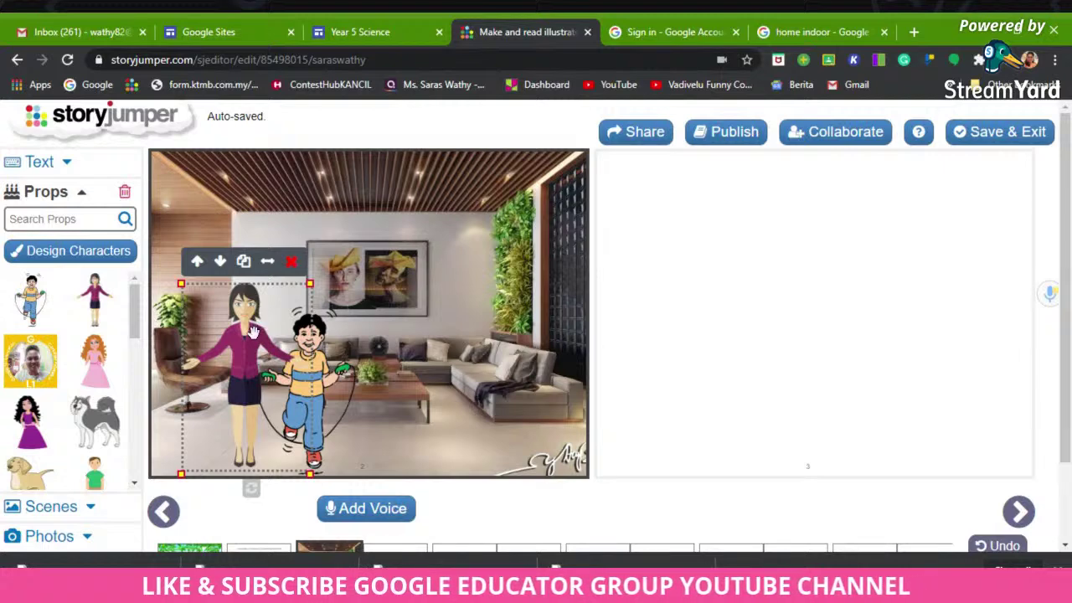
{"action": "mouse_move", "coordinate": [253, 307]}
{"action": "left_mouse_down"}
{"action": "mouse_move", "coordinate": [363, 291]}
{"action": "mouse_move", "coordinate": [460, 257]}
{"action": "mouse_move", "coordinate": [254, 295]}
{"action": "left_mouse_up"}
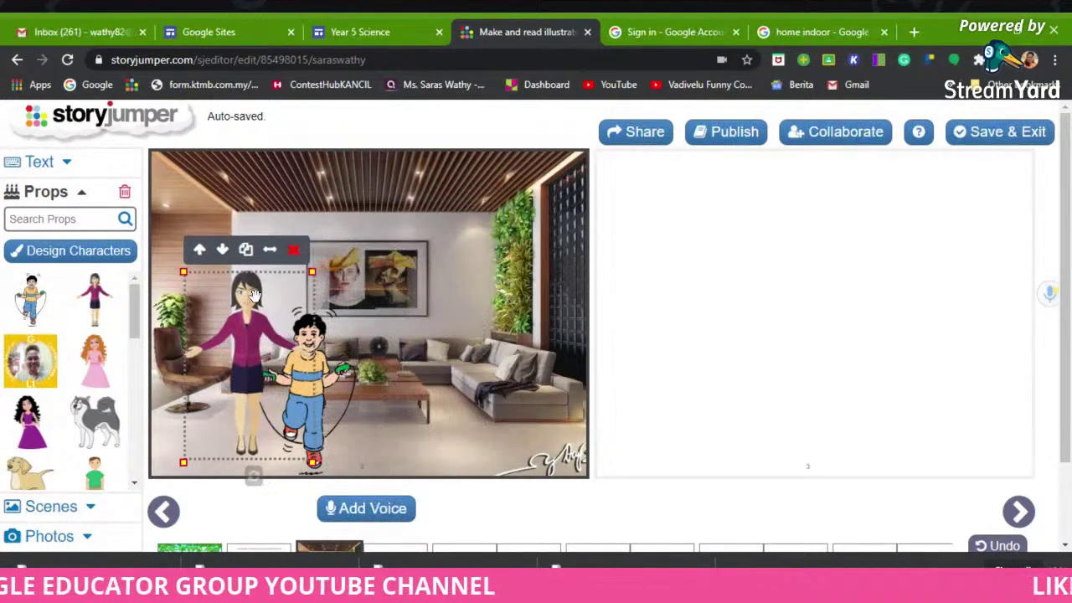
{"action": "left_click", "coordinate": [344, 364]}
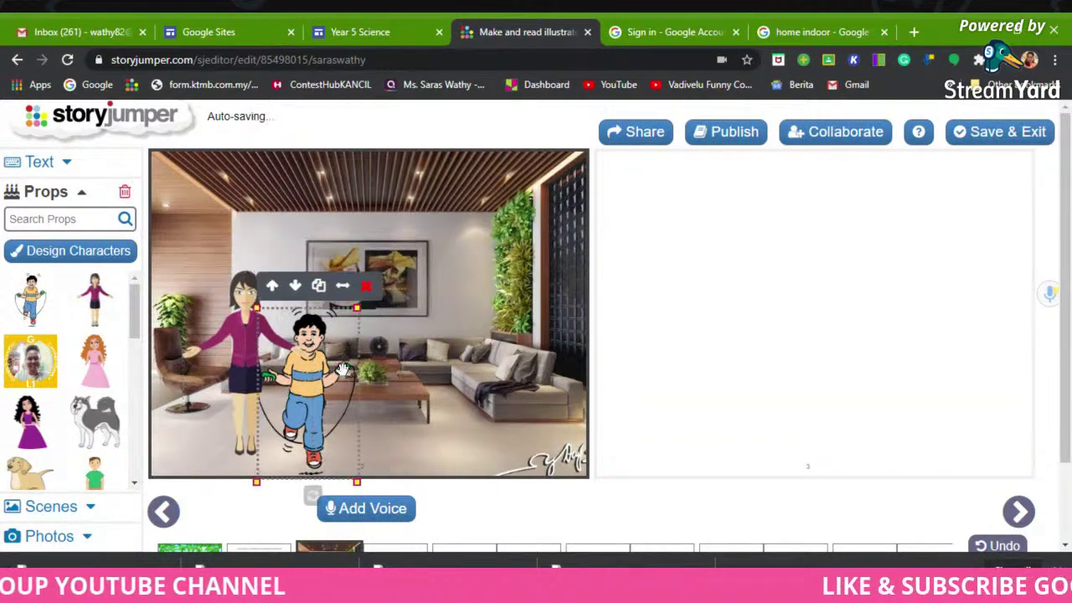
{"action": "left_click", "coordinate": [399, 409]}
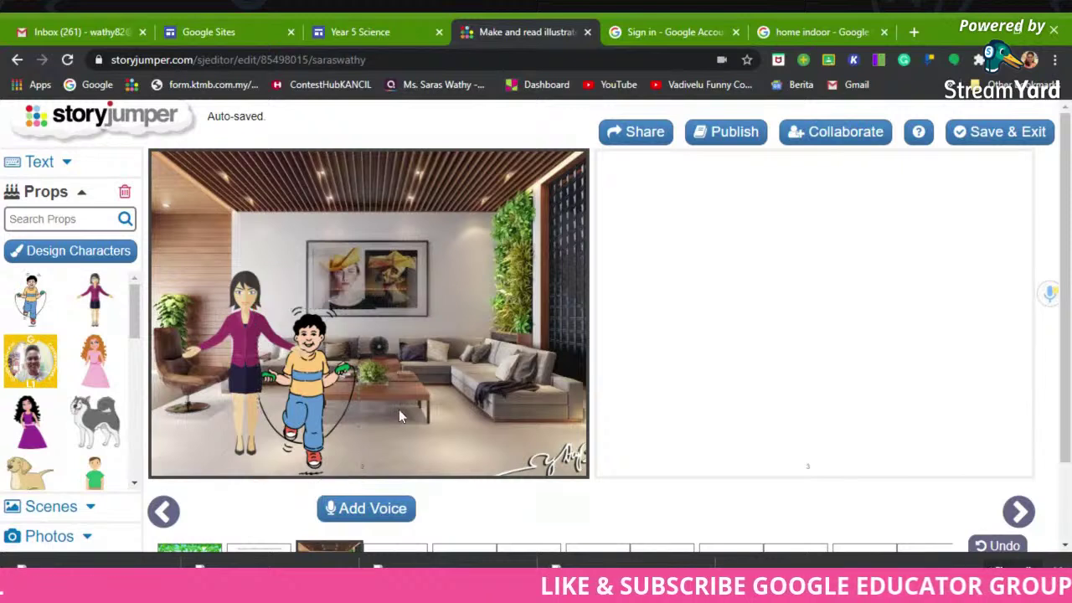
{"action": "left_click", "coordinate": [258, 348]}
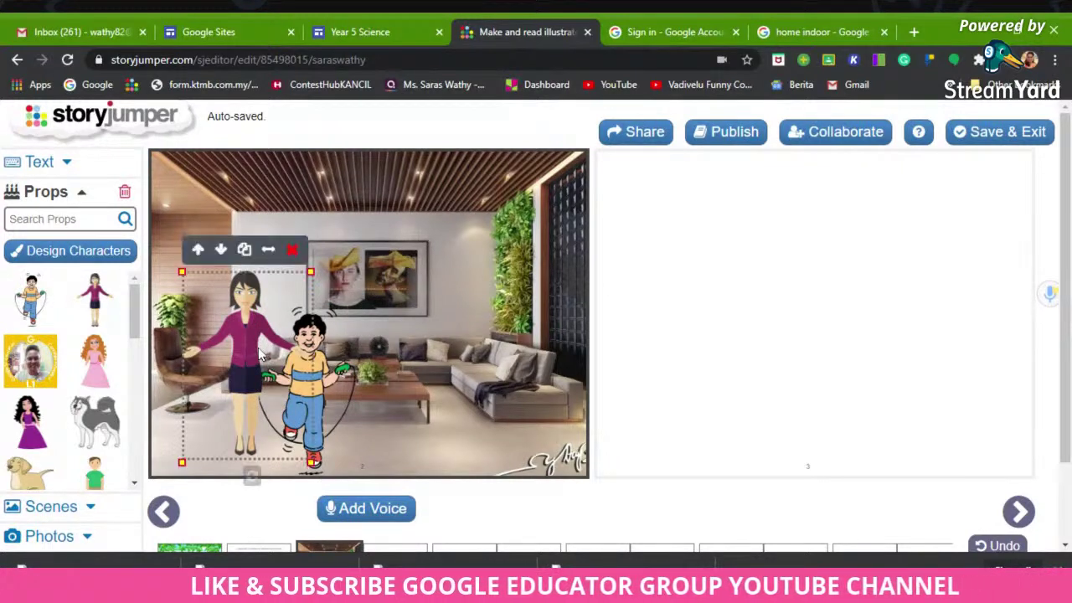
{"action": "left_click", "coordinate": [293, 250]}
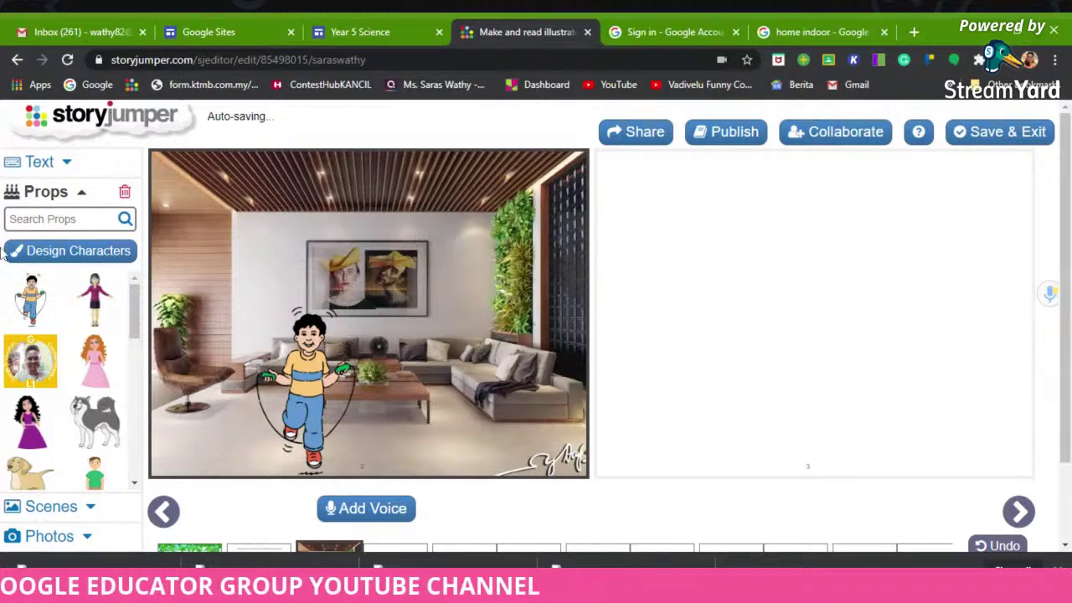
Step: Start a new character in the designer with a bob hairstyle and a chosen skin tone
{"action": "left_click", "coordinate": [47, 260]}
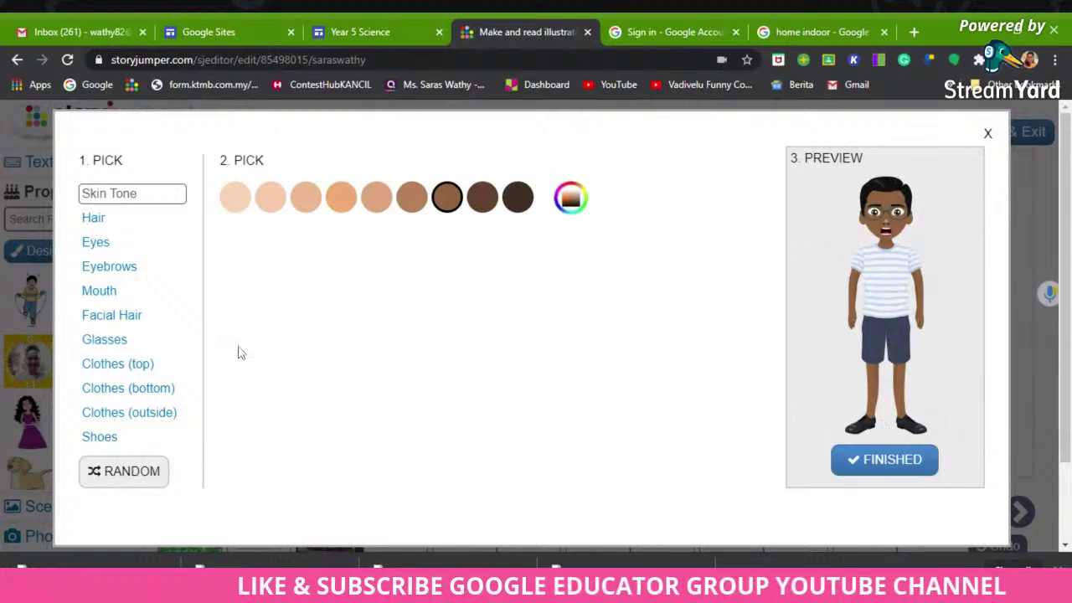
{"action": "left_click", "coordinate": [94, 217]}
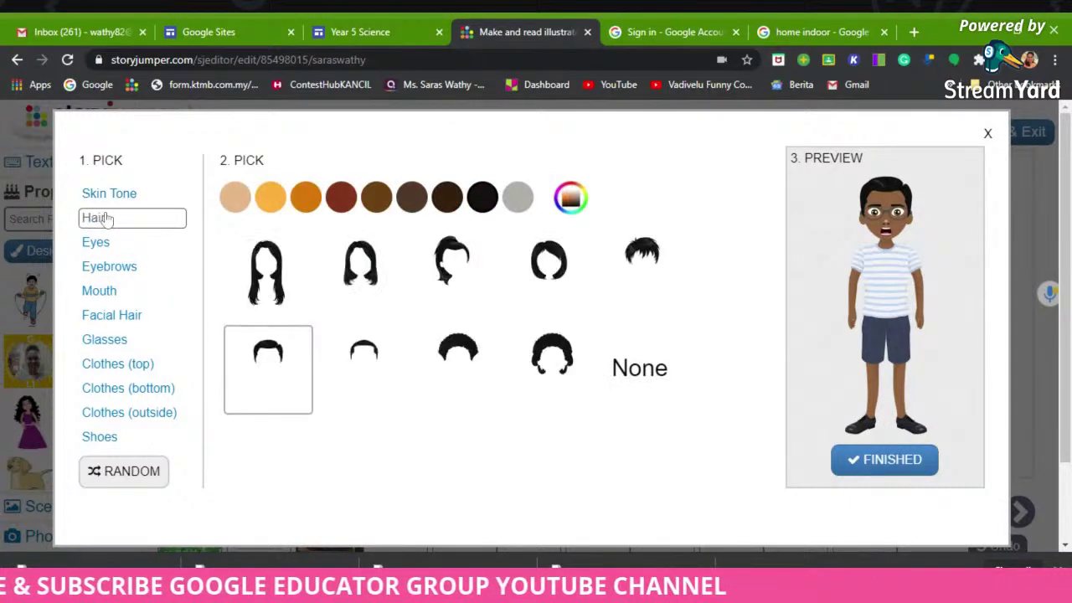
{"action": "left_click", "coordinate": [550, 263]}
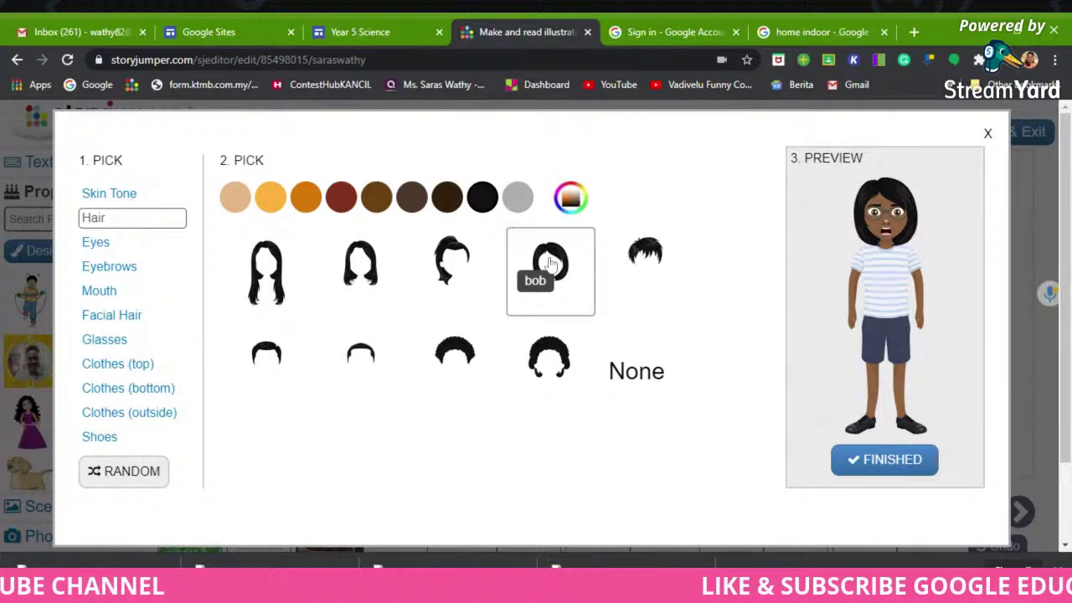
{"action": "left_click", "coordinate": [123, 198]}
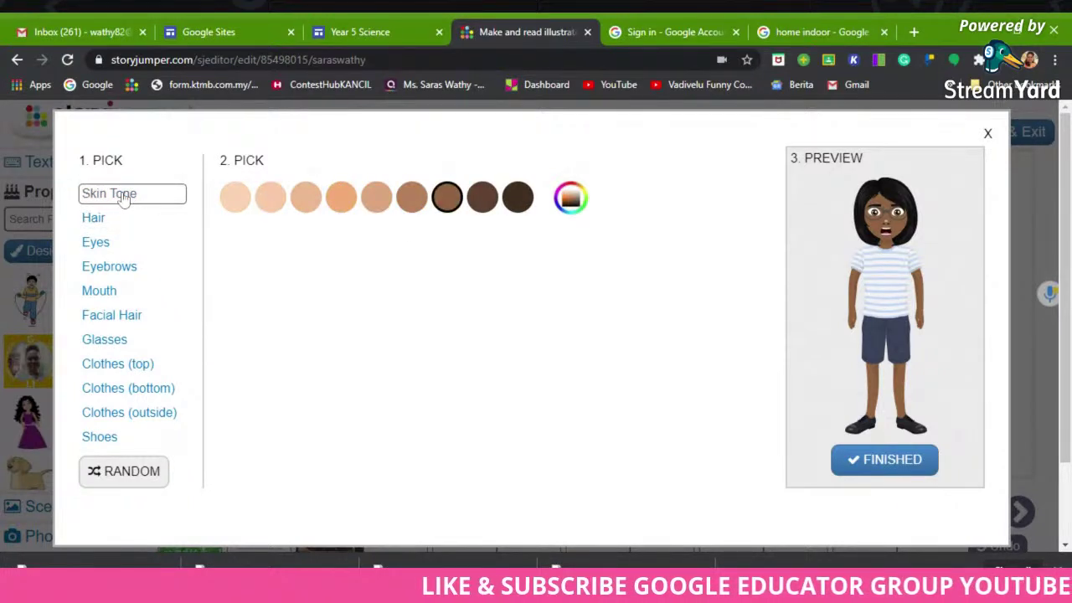
{"action": "left_click", "coordinate": [339, 201]}
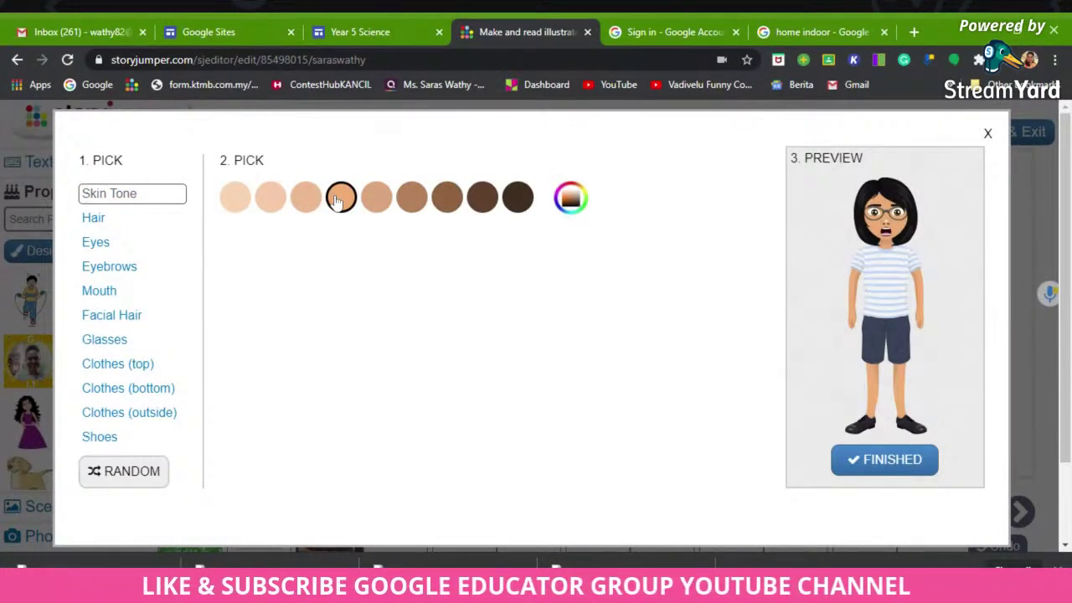
{"action": "left_click", "coordinate": [377, 204]}
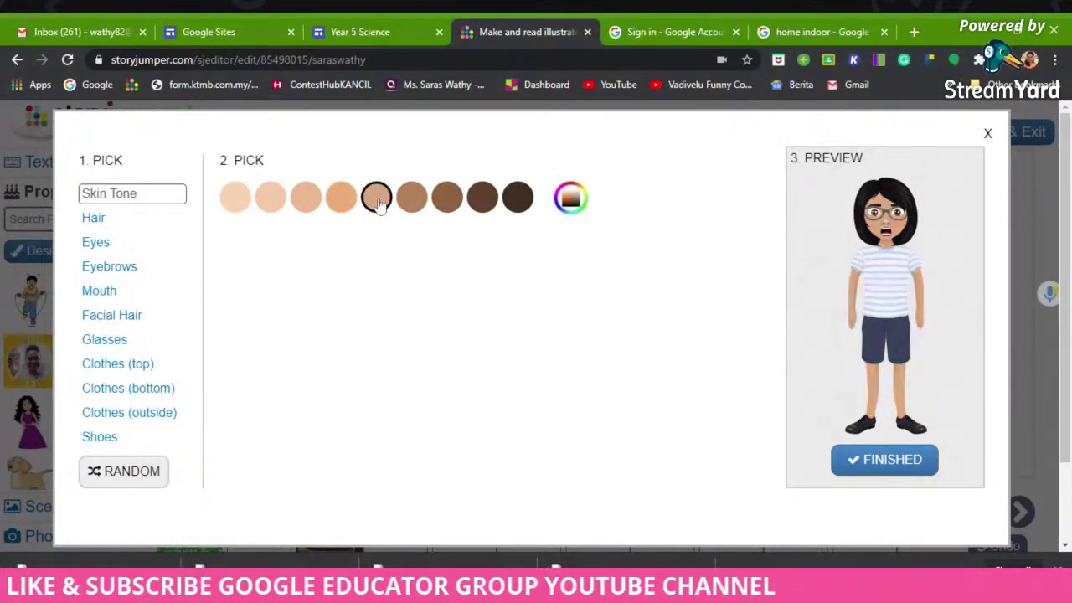
Step: Give the character calm eyes, thin normal eyebrows and a calm mouth
{"action": "left_click", "coordinate": [117, 245]}
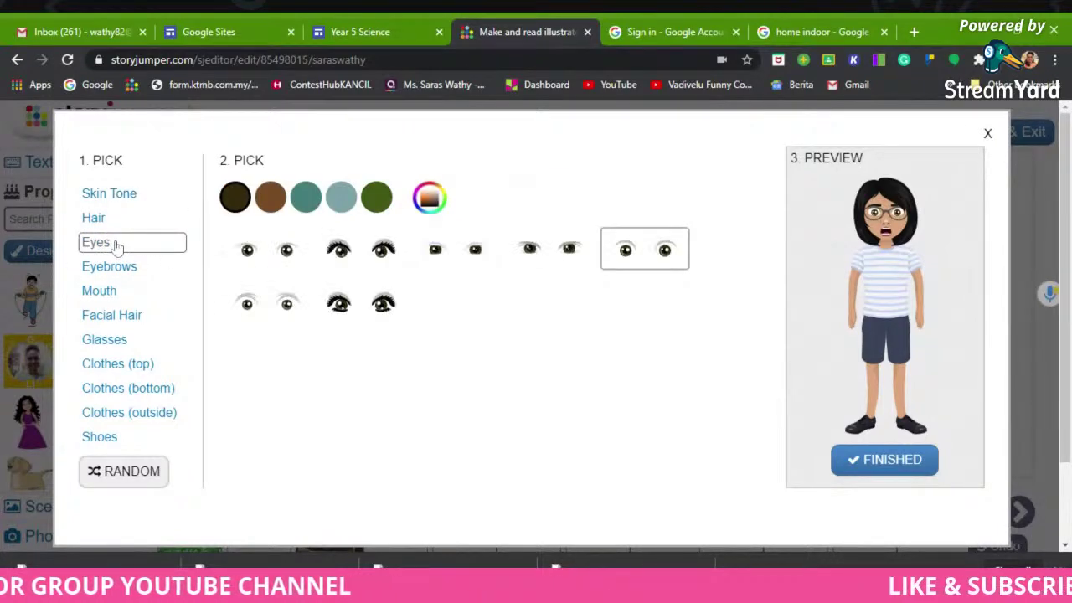
{"action": "left_click", "coordinate": [285, 259]}
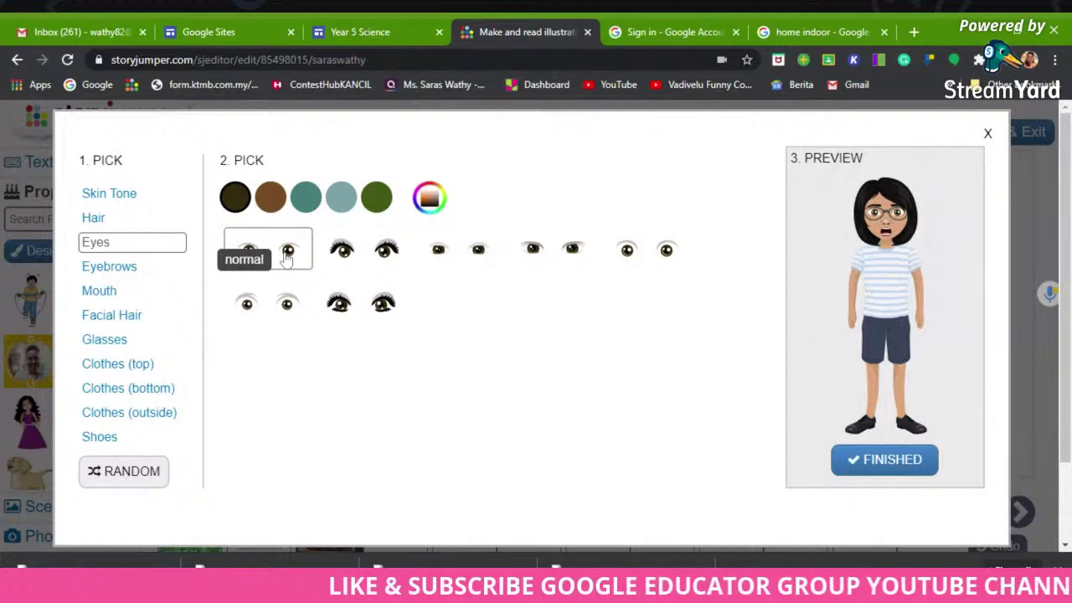
{"action": "left_click", "coordinate": [401, 258]}
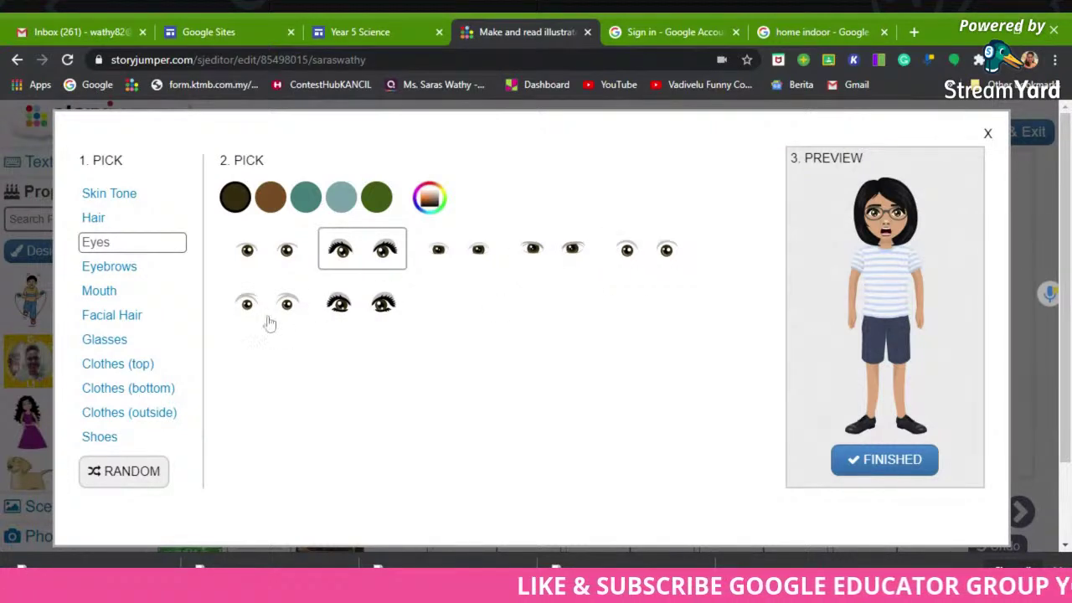
{"action": "left_click", "coordinate": [453, 261]}
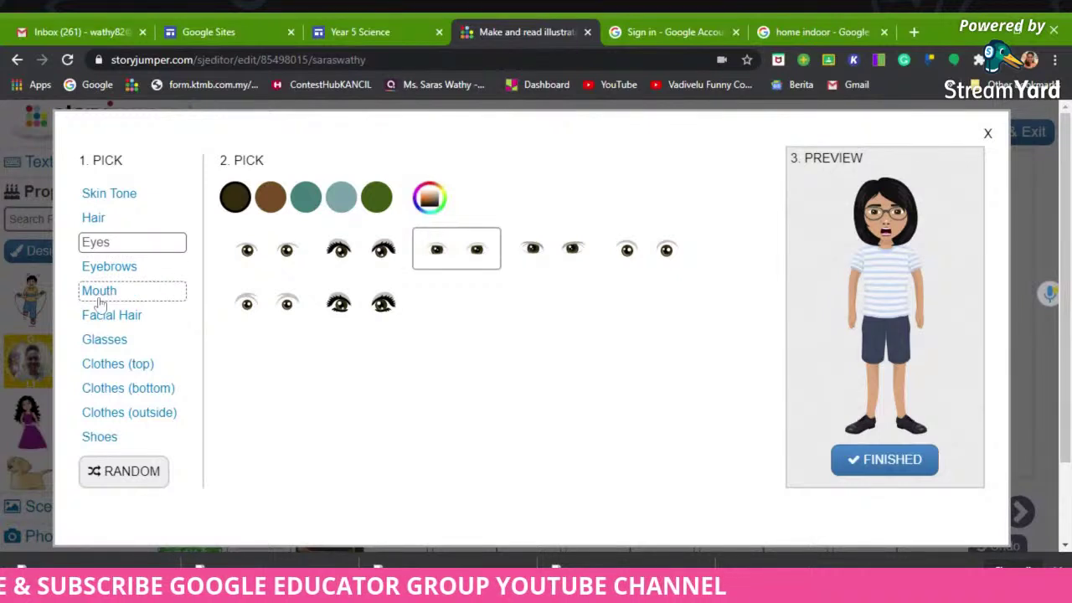
{"action": "left_click", "coordinate": [114, 268]}
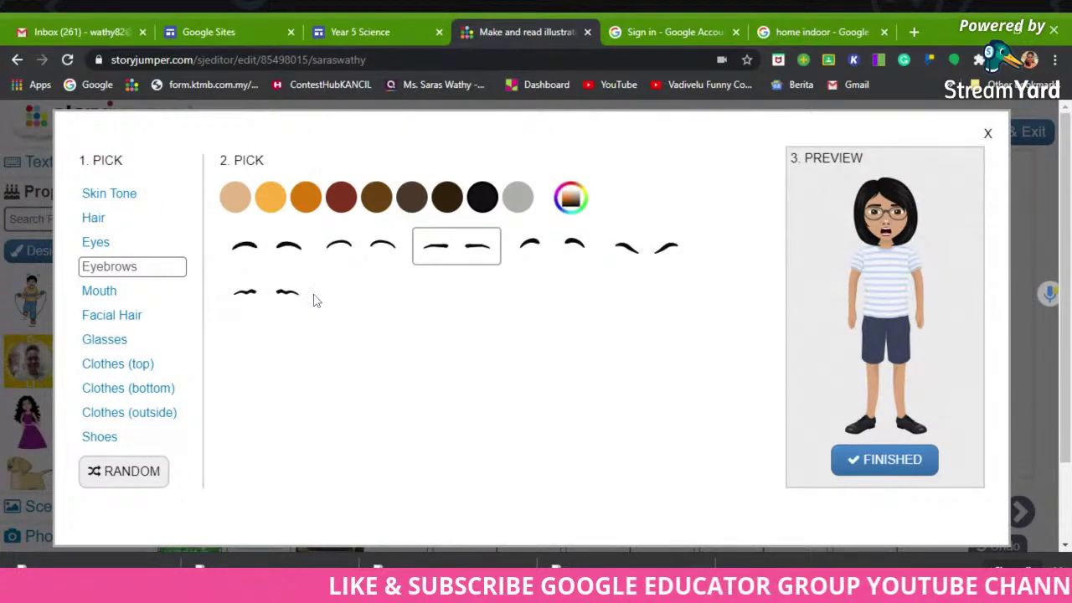
{"action": "left_click", "coordinate": [368, 260]}
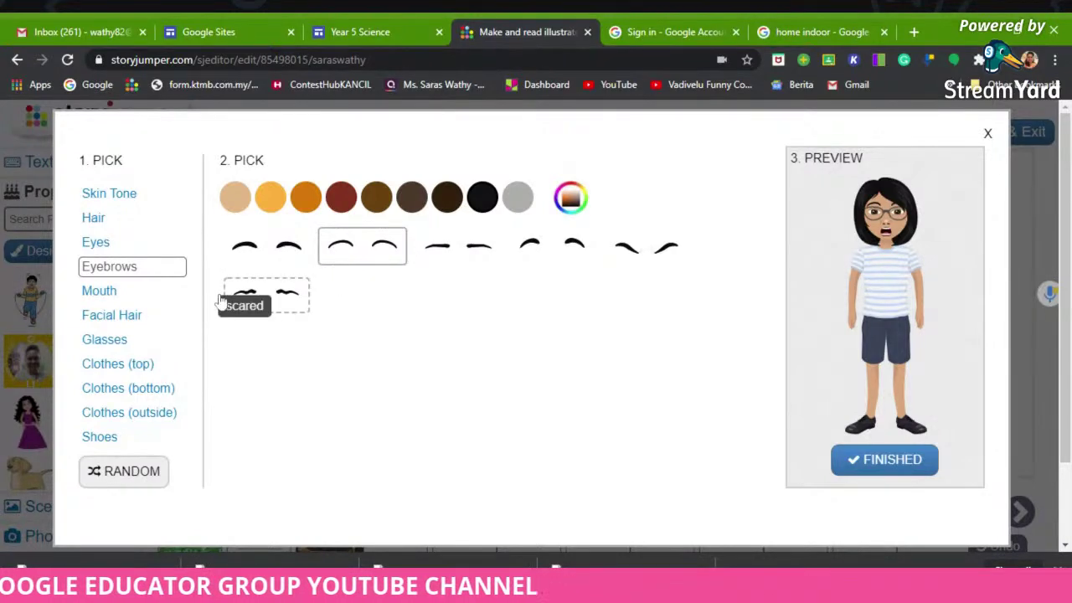
{"action": "left_click", "coordinate": [107, 293]}
{"action": "left_click", "coordinate": [372, 266]}
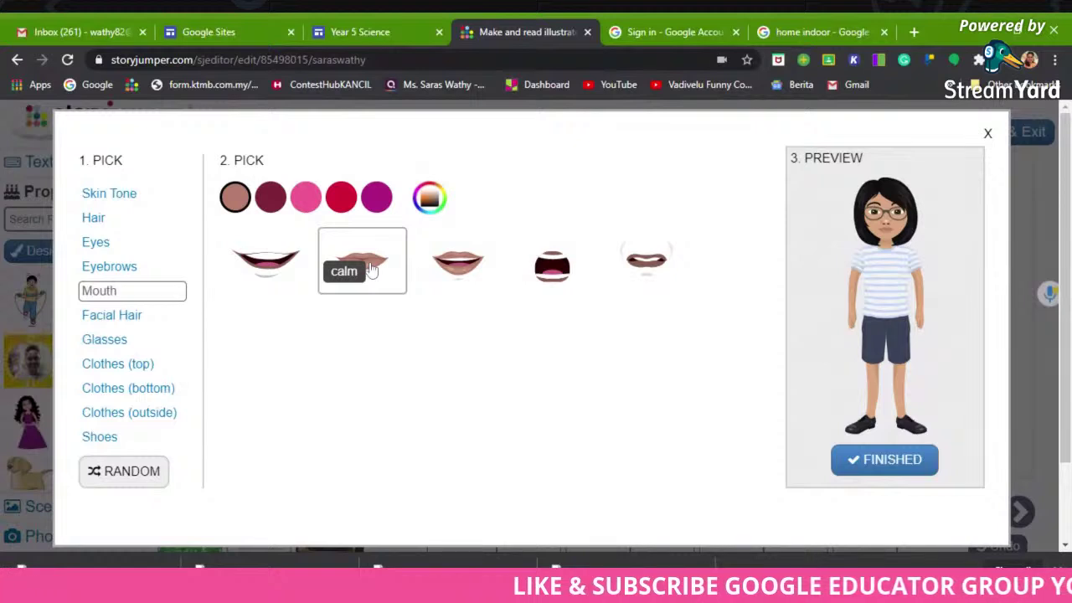
Step: Set facial hair to None and remove the glasses after trying mustache, goatee and beard
{"action": "left_click", "coordinate": [144, 323]}
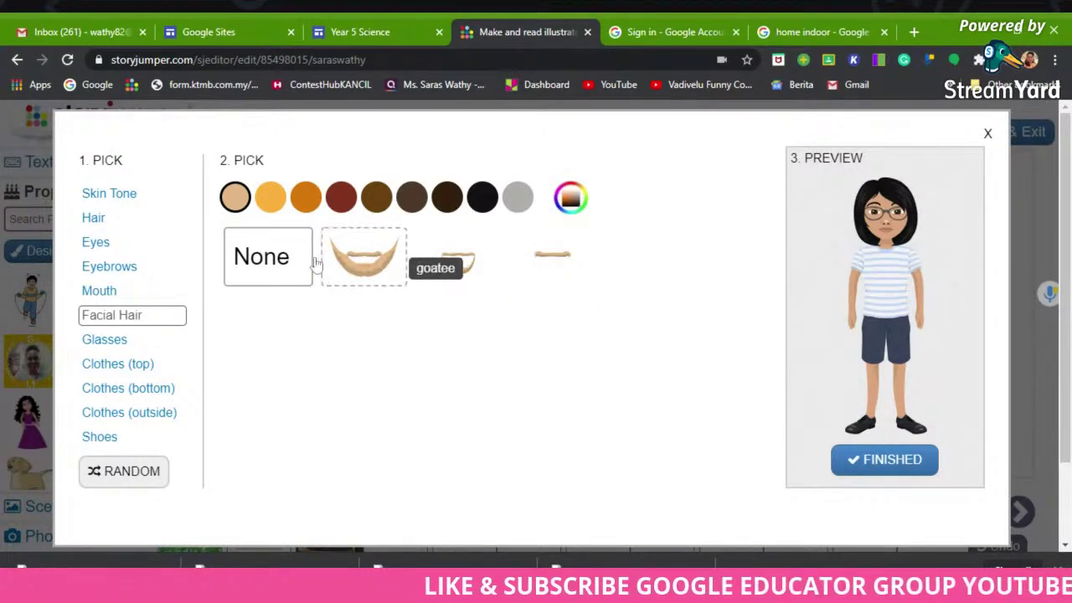
{"action": "left_click", "coordinate": [580, 268]}
{"action": "left_click", "coordinate": [482, 198]}
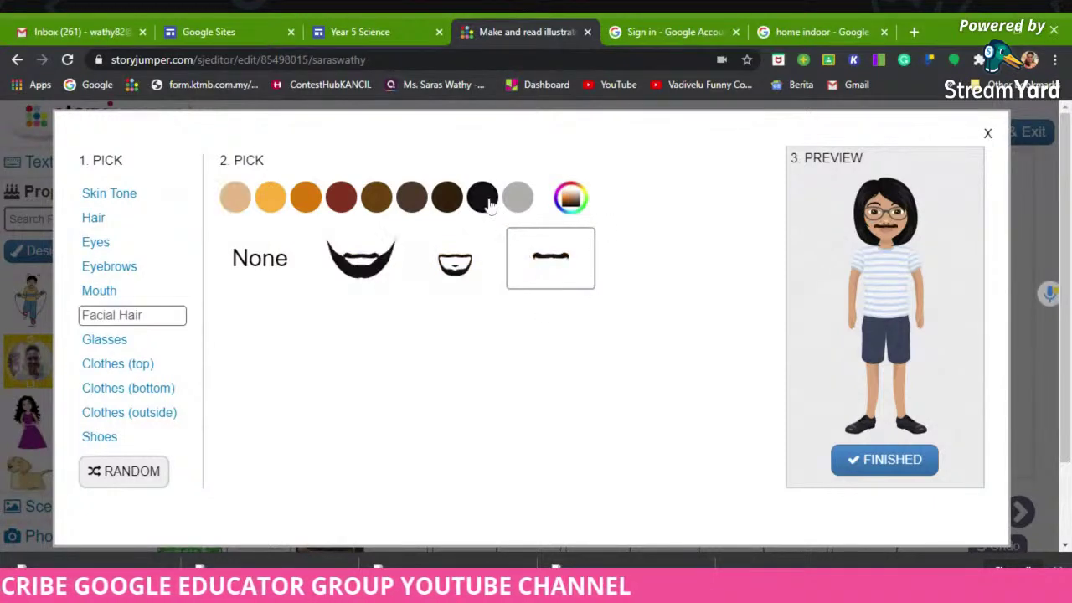
{"action": "left_click", "coordinate": [465, 262]}
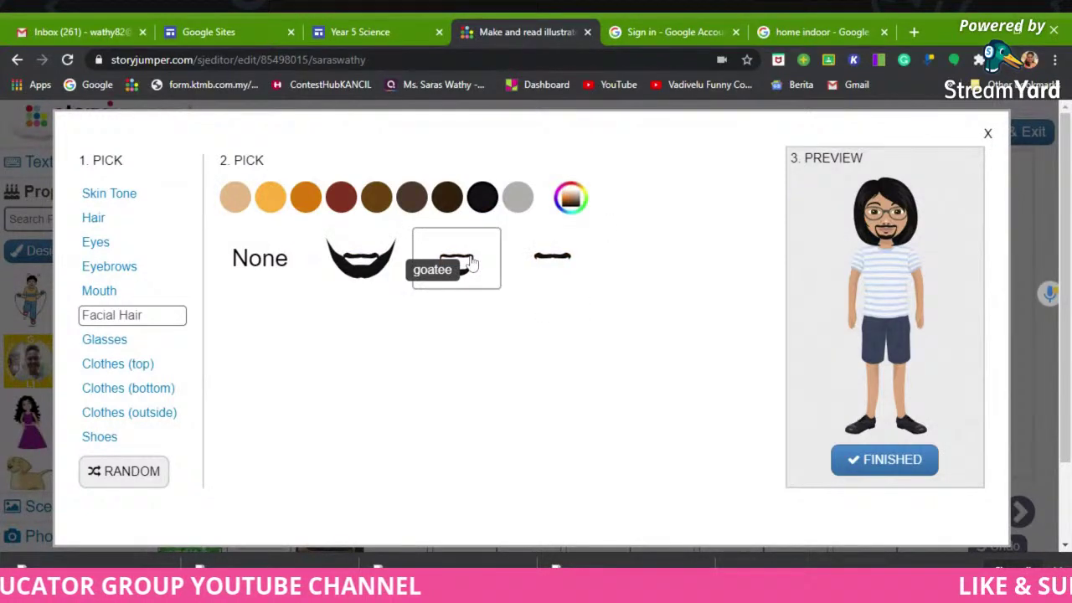
{"action": "left_click", "coordinate": [388, 273]}
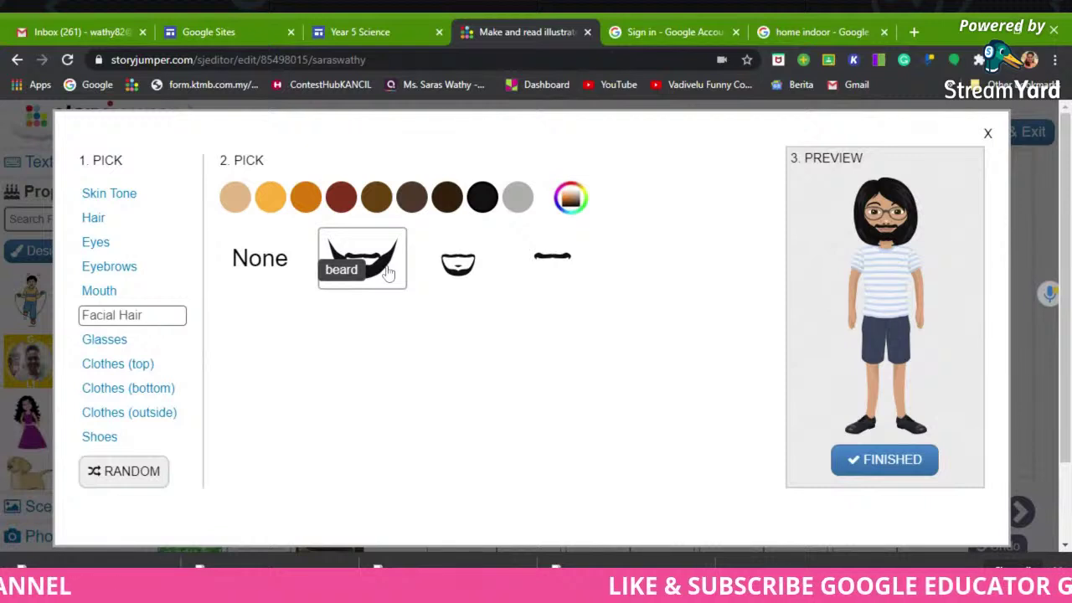
{"action": "left_click", "coordinate": [264, 261]}
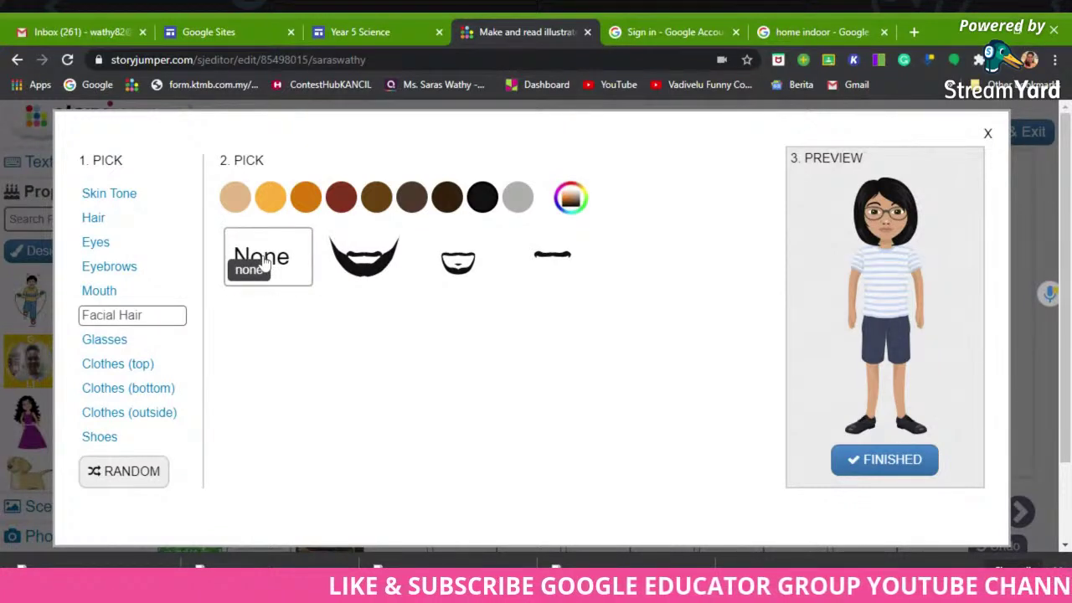
{"action": "left_click", "coordinate": [115, 343]}
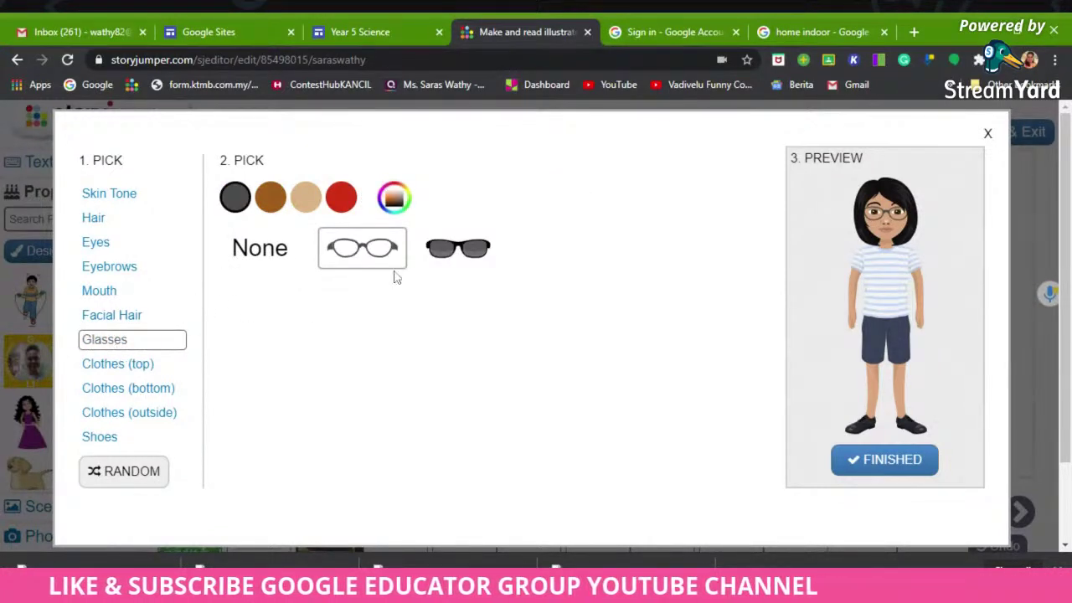
{"action": "left_click", "coordinate": [277, 265]}
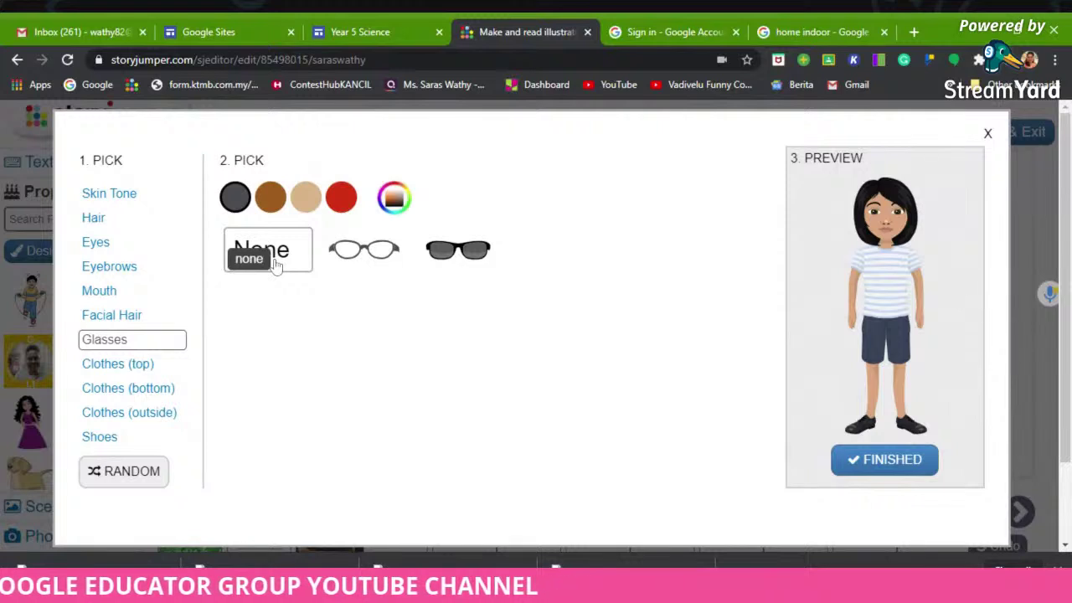
Step: Dress the character in a long-sleeved maroon dress top
{"action": "left_click", "coordinate": [120, 365]}
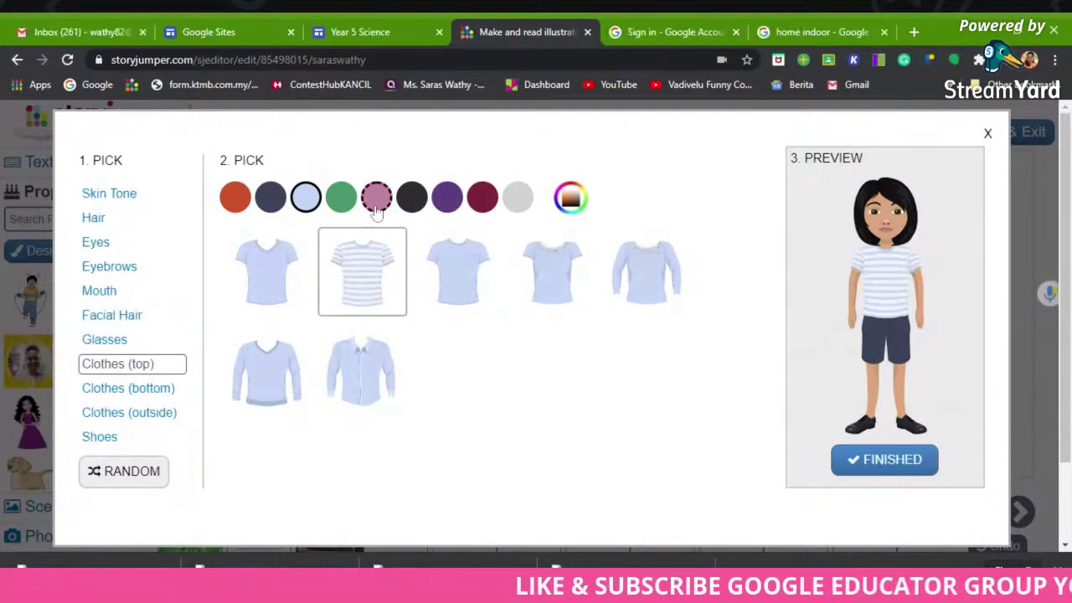
{"action": "left_click", "coordinate": [342, 198]}
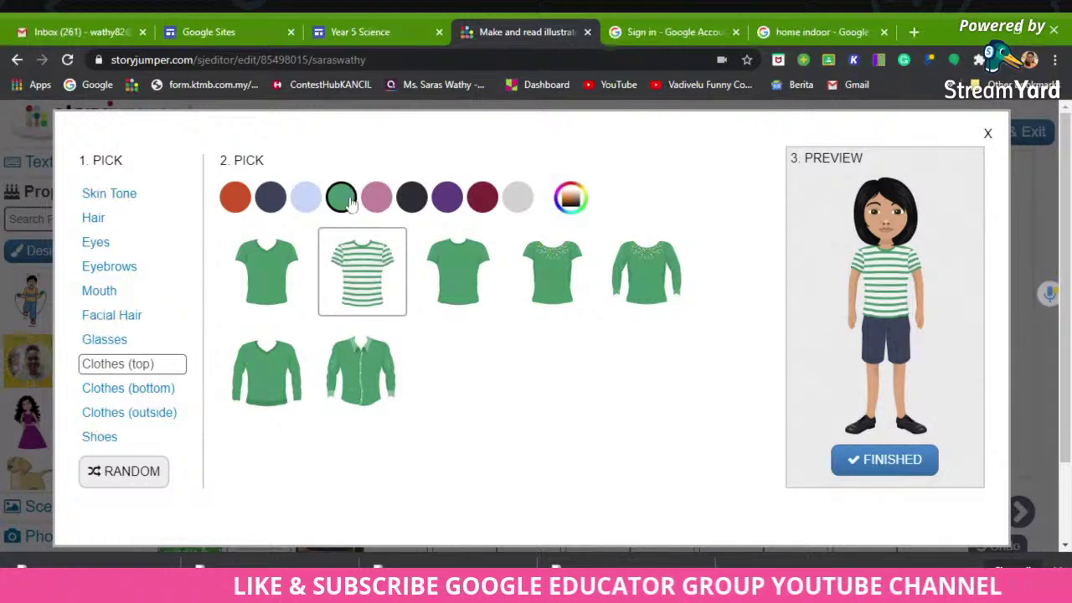
{"action": "left_click", "coordinate": [539, 285]}
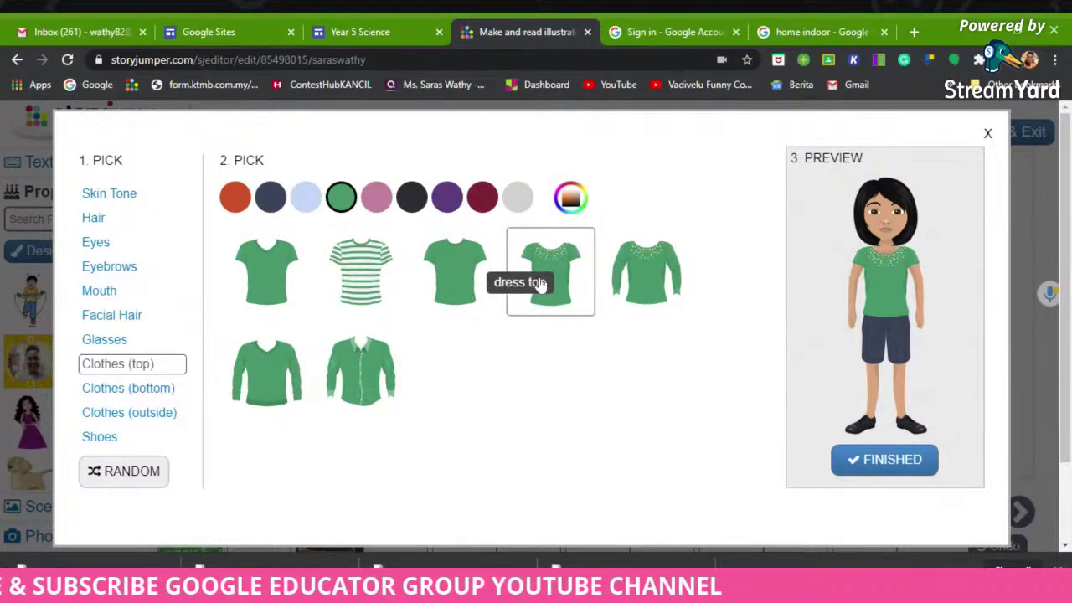
{"action": "left_click", "coordinate": [628, 283]}
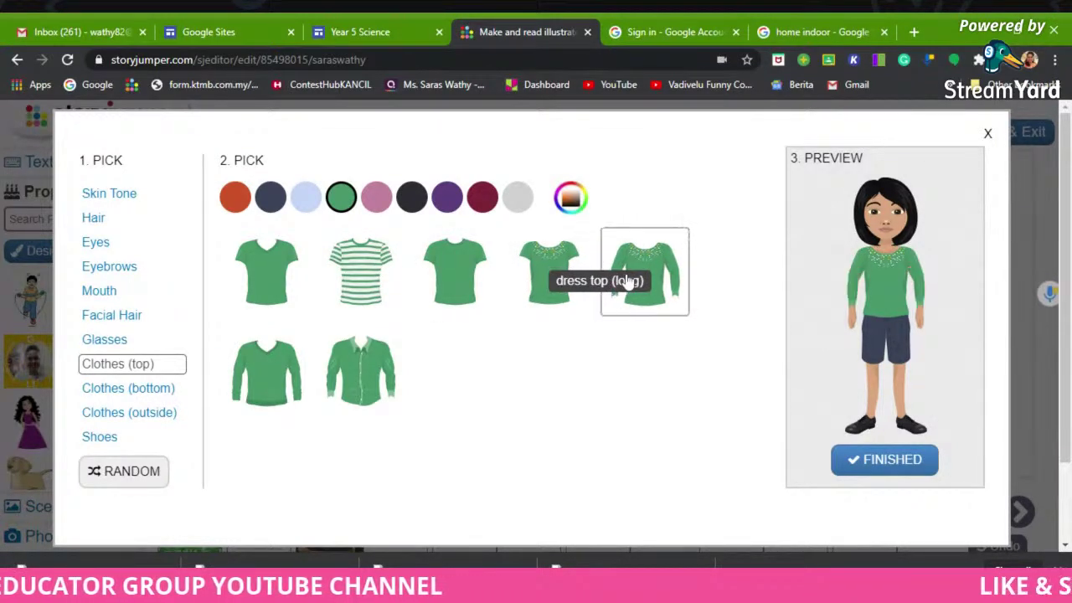
{"action": "left_click", "coordinate": [481, 208]}
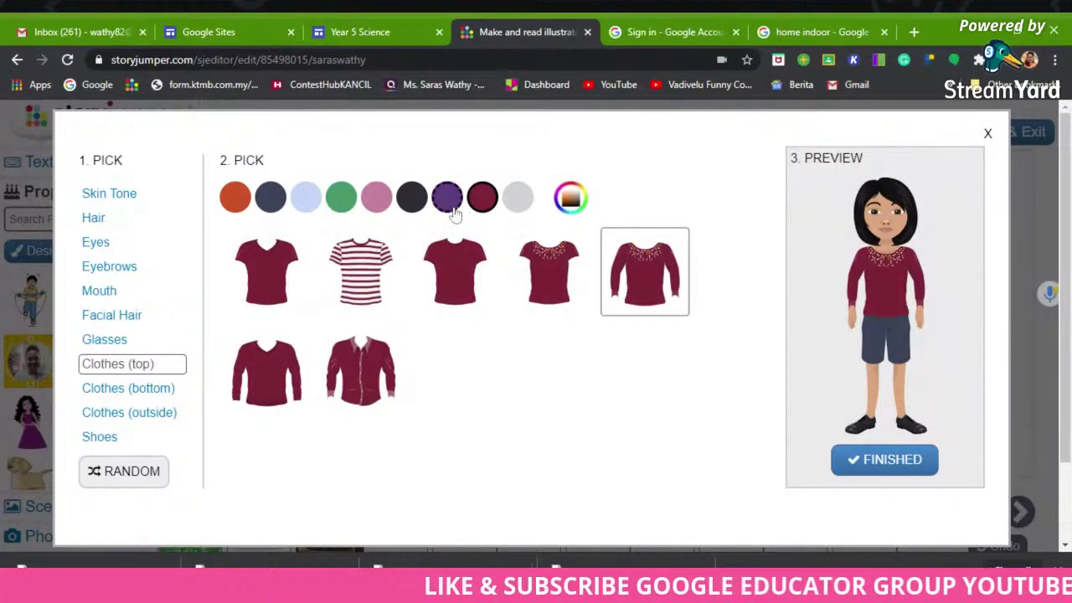
{"action": "left_click", "coordinate": [451, 208]}
{"action": "left_click", "coordinate": [412, 211]}
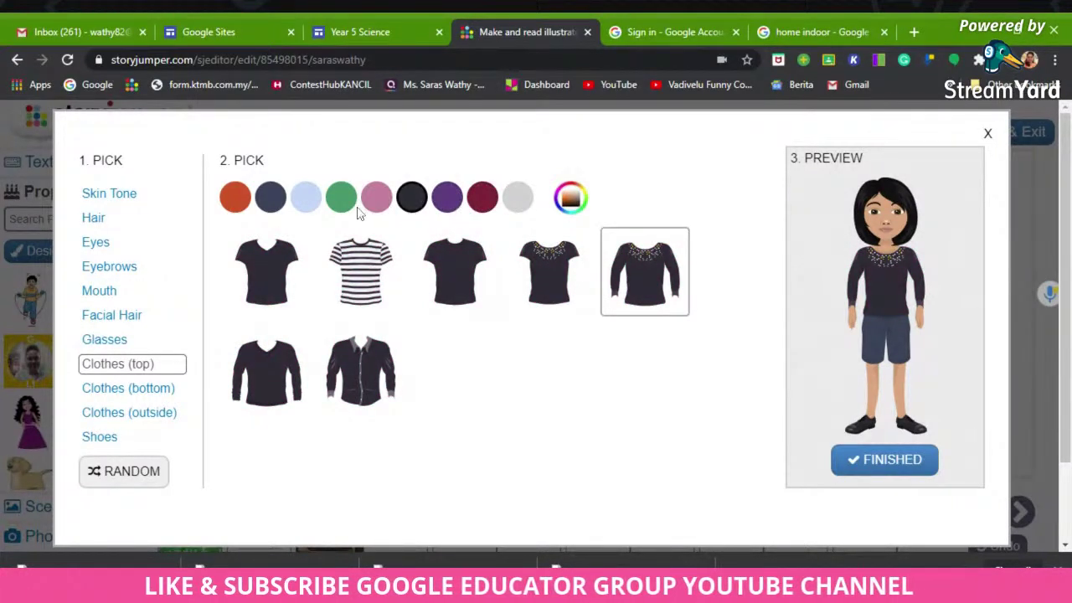
{"action": "left_click", "coordinate": [375, 209]}
{"action": "left_click", "coordinate": [483, 214]}
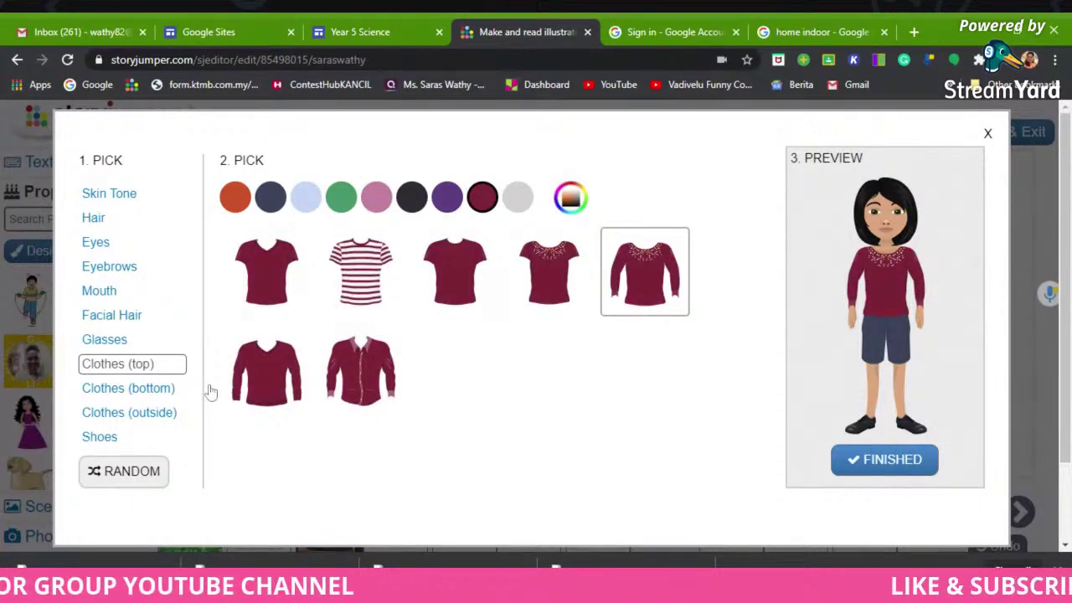
{"action": "left_click", "coordinate": [131, 386]}
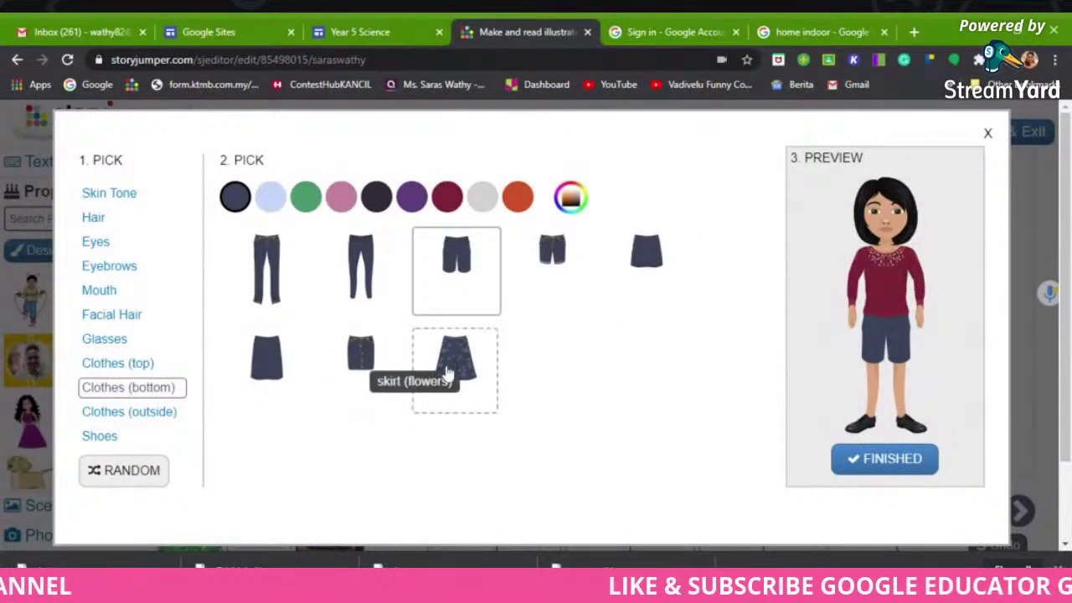
Step: Give the character black jeans as bottoms
{"action": "left_click", "coordinate": [357, 287]}
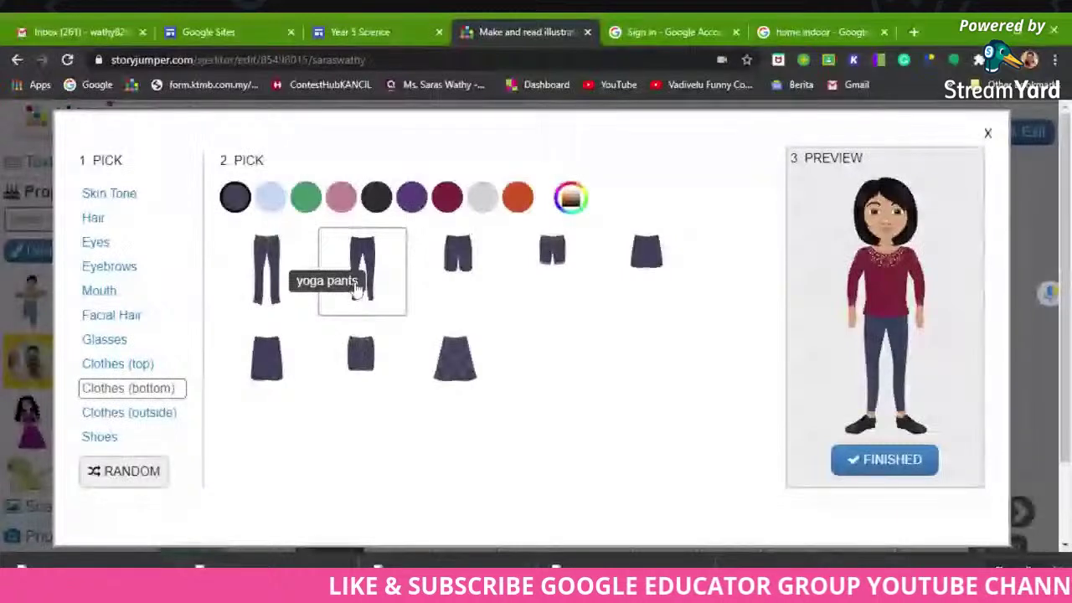
{"action": "left_click", "coordinate": [282, 295]}
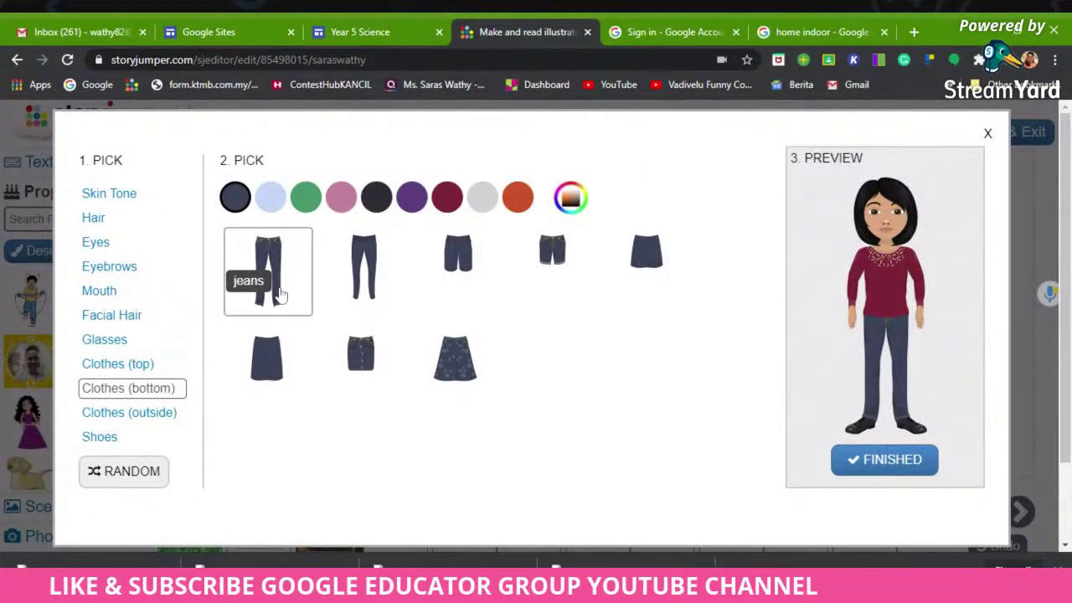
{"action": "left_click", "coordinate": [379, 208]}
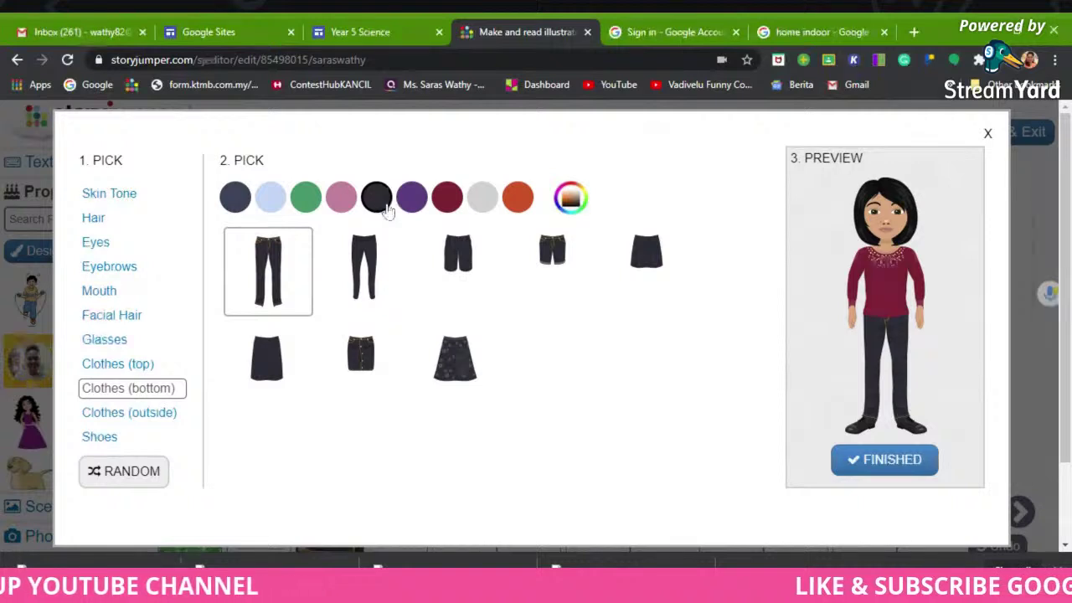
{"action": "left_click", "coordinate": [517, 201]}
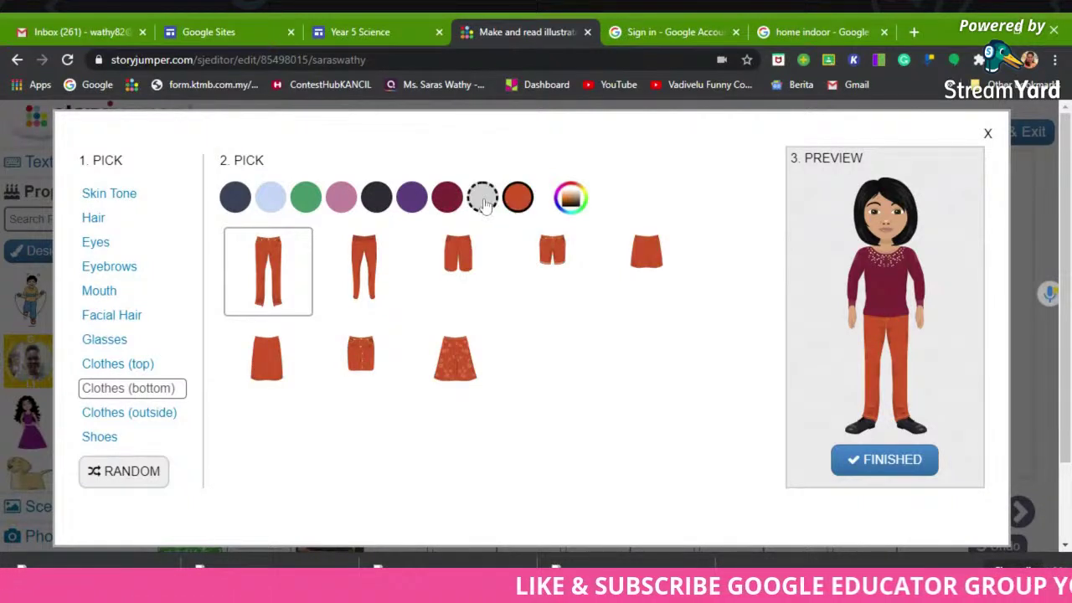
{"action": "left_click", "coordinate": [447, 201]}
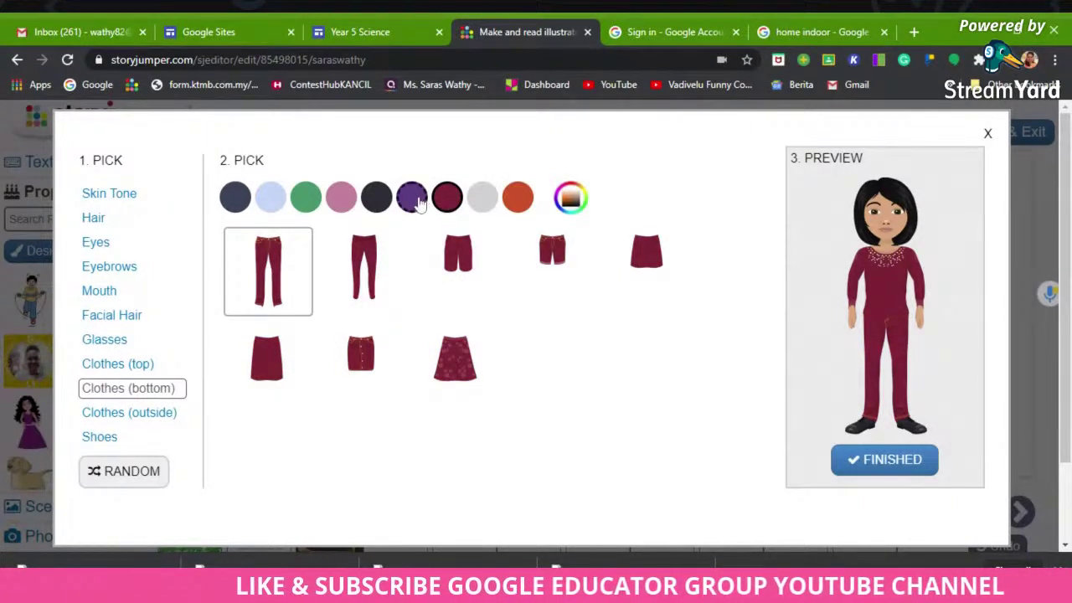
{"action": "left_click", "coordinate": [411, 199]}
{"action": "left_click", "coordinate": [387, 199]}
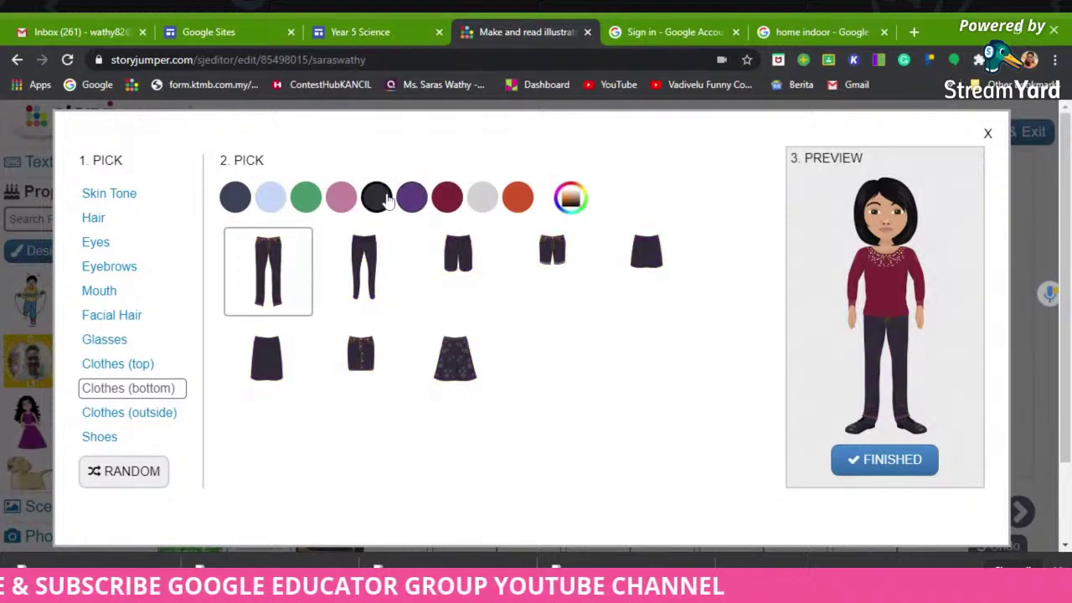
Step: Leave the outerwear at None, add sandals, and finish the character
{"action": "left_click", "coordinate": [108, 414]}
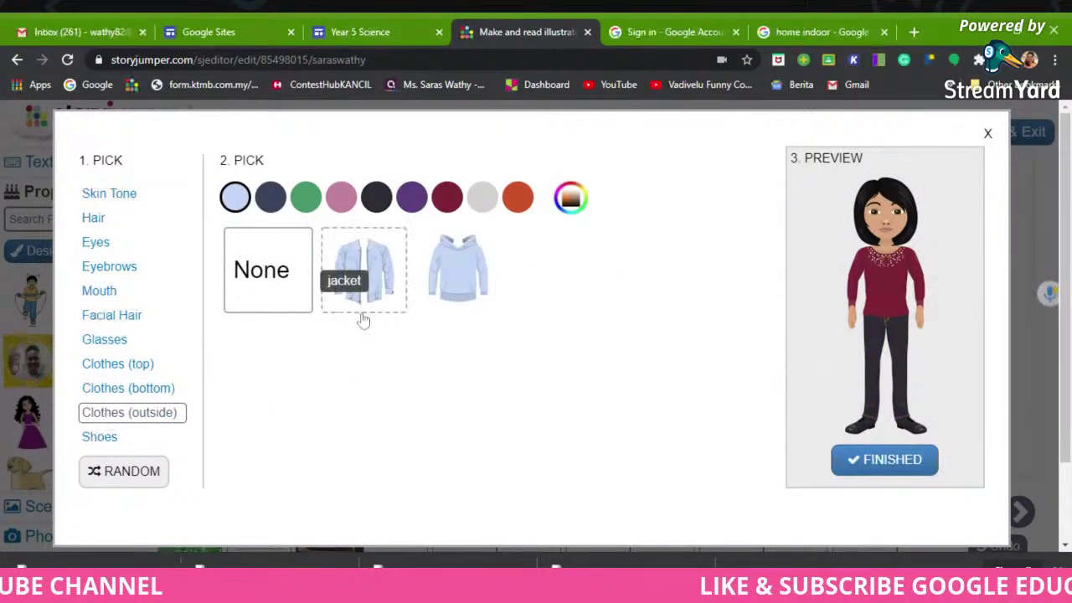
{"action": "left_click", "coordinate": [379, 288]}
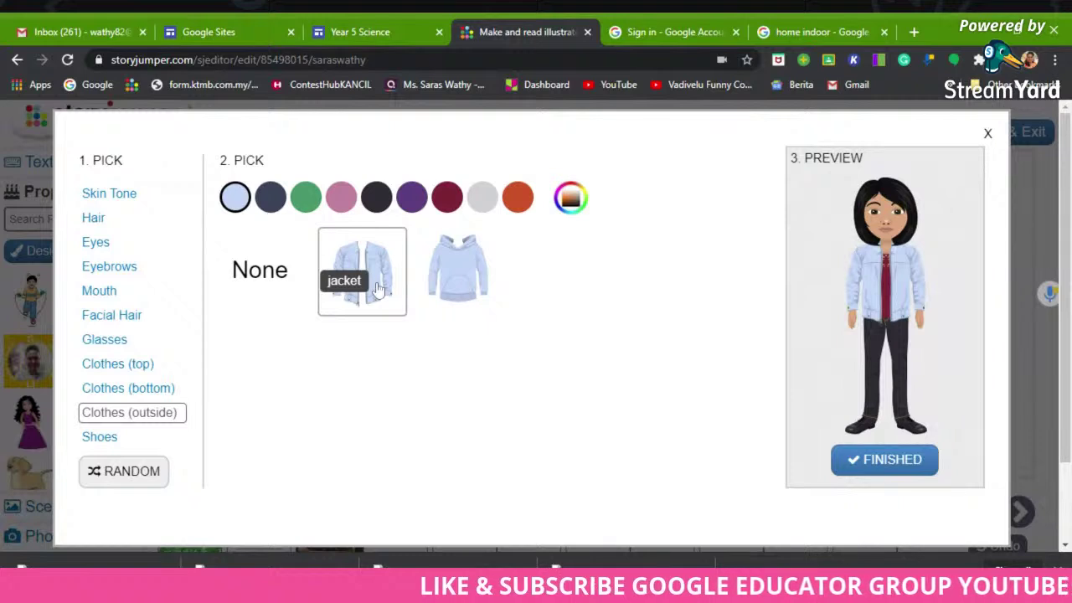
{"action": "left_click", "coordinate": [262, 295]}
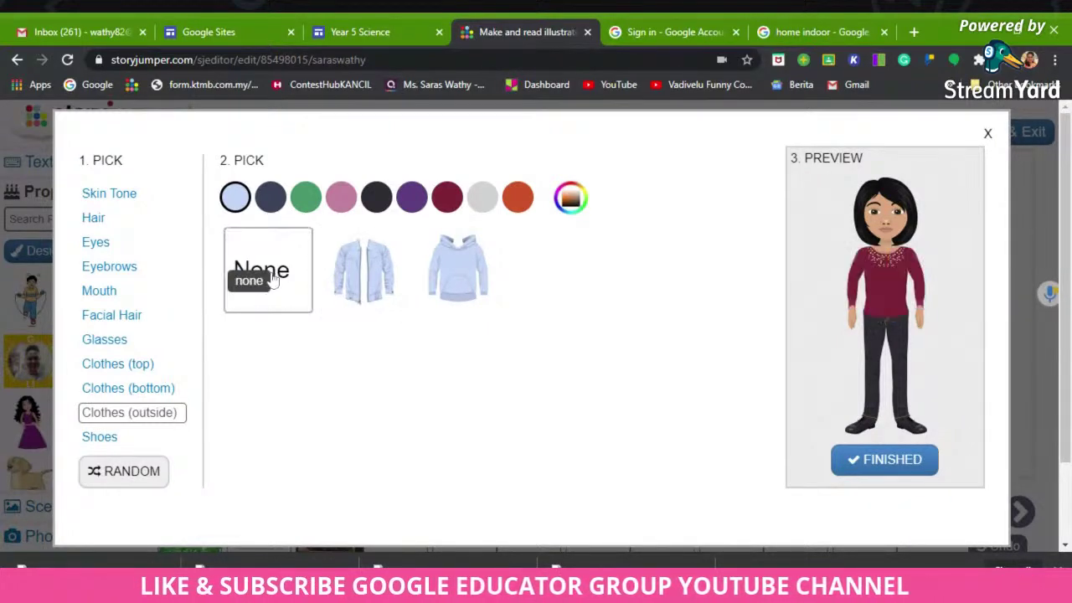
{"action": "left_click", "coordinate": [99, 444]}
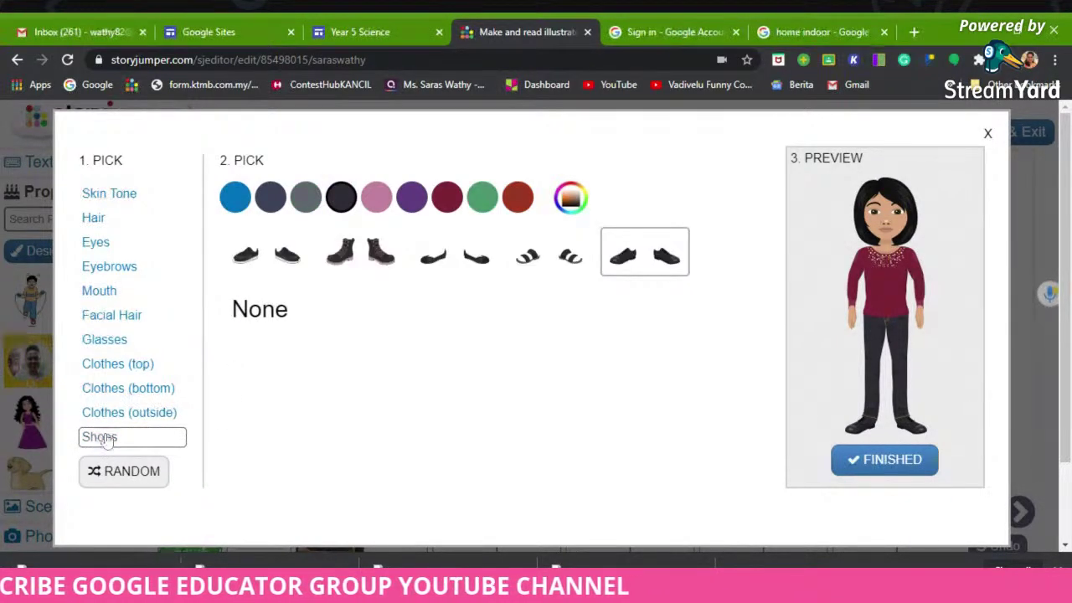
{"action": "left_click", "coordinate": [523, 265]}
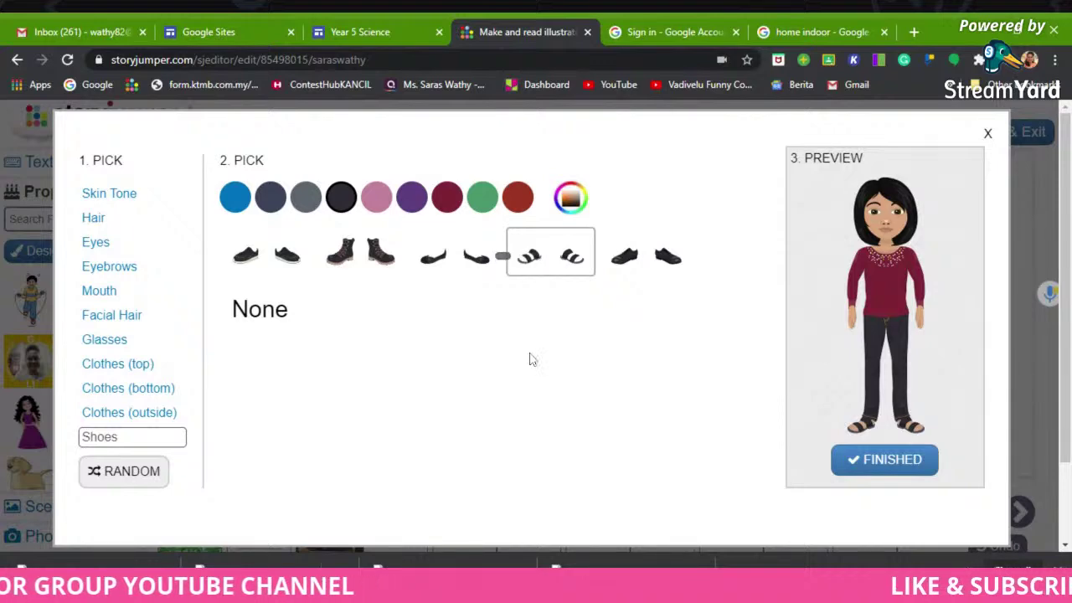
{"action": "left_click", "coordinate": [873, 466]}
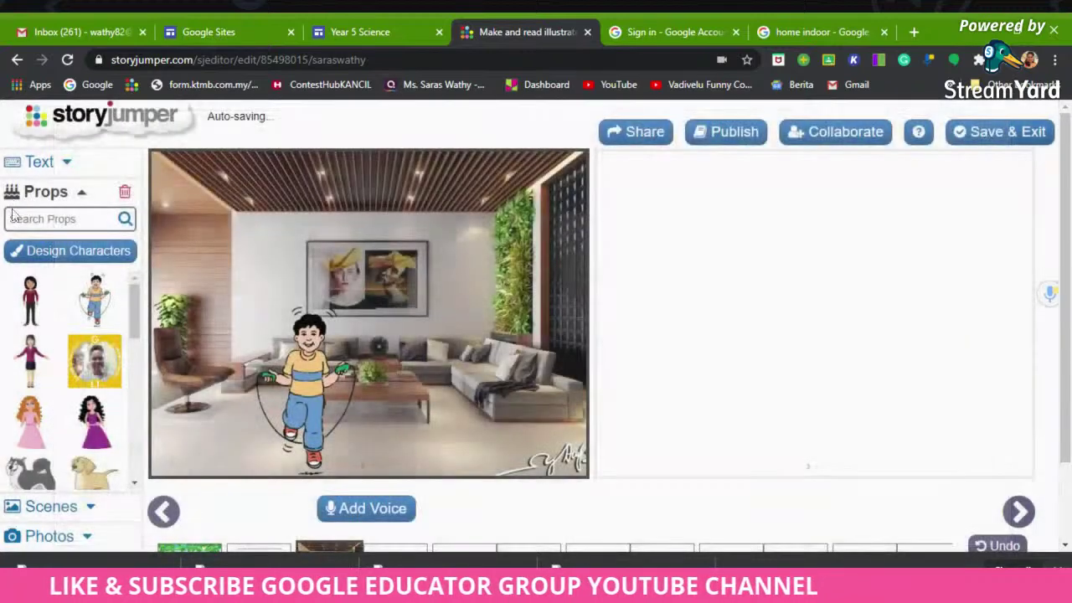
Step: Place the custom mother enlarged at the room's left and move the jump-rope boy beside the sofa
{"action": "left_click", "coordinate": [34, 312]}
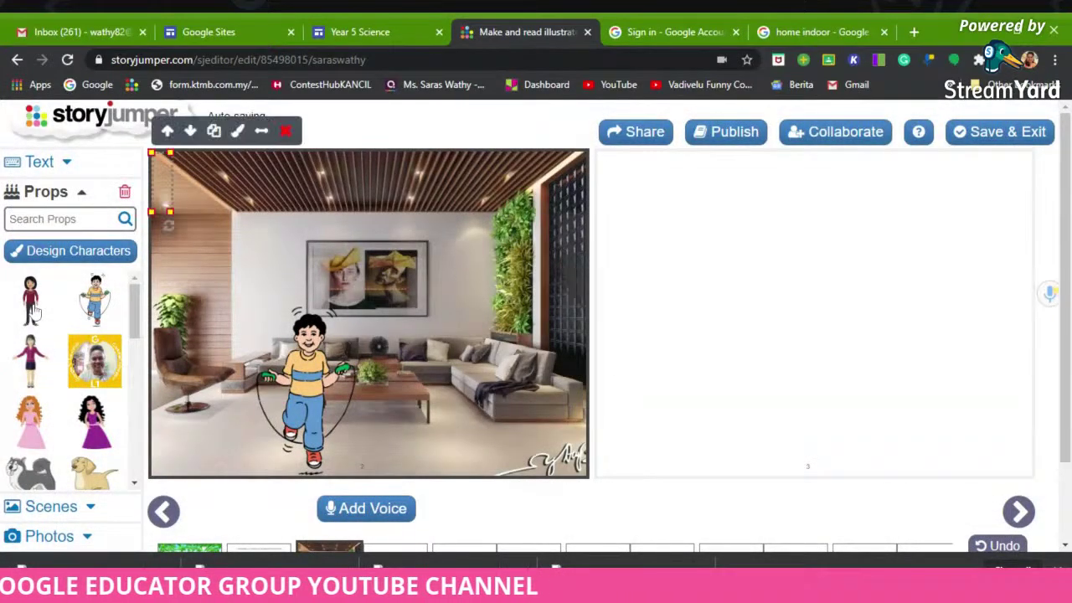
{"action": "left_click_drag", "start_coordinate": [166, 190], "coordinate": [238, 440]}
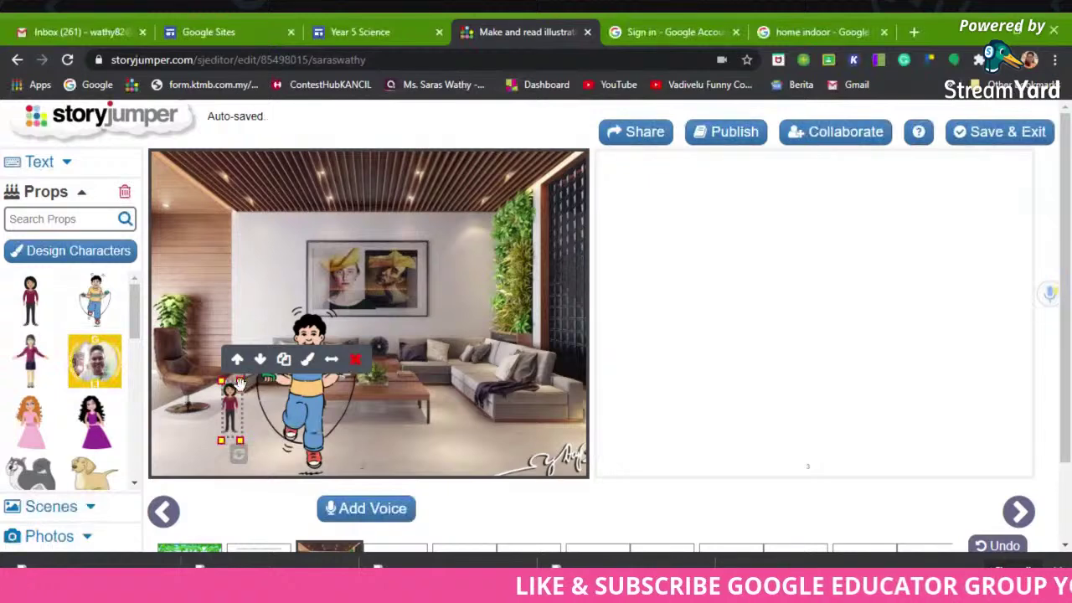
{"action": "left_click_drag", "start_coordinate": [241, 381], "coordinate": [258, 271]}
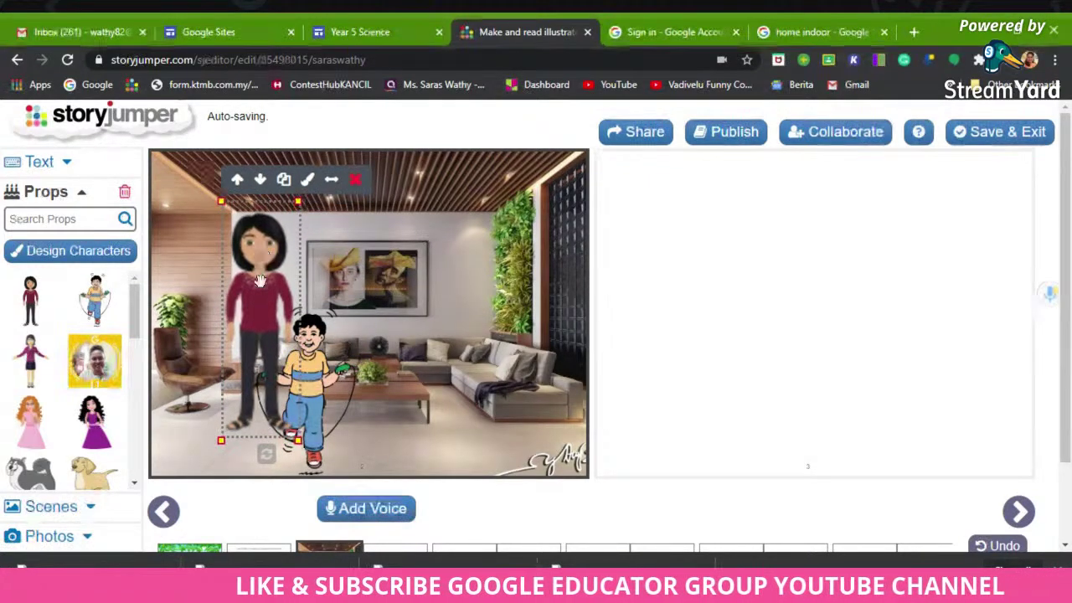
{"action": "left_click_drag", "start_coordinate": [265, 204], "coordinate": [221, 227]}
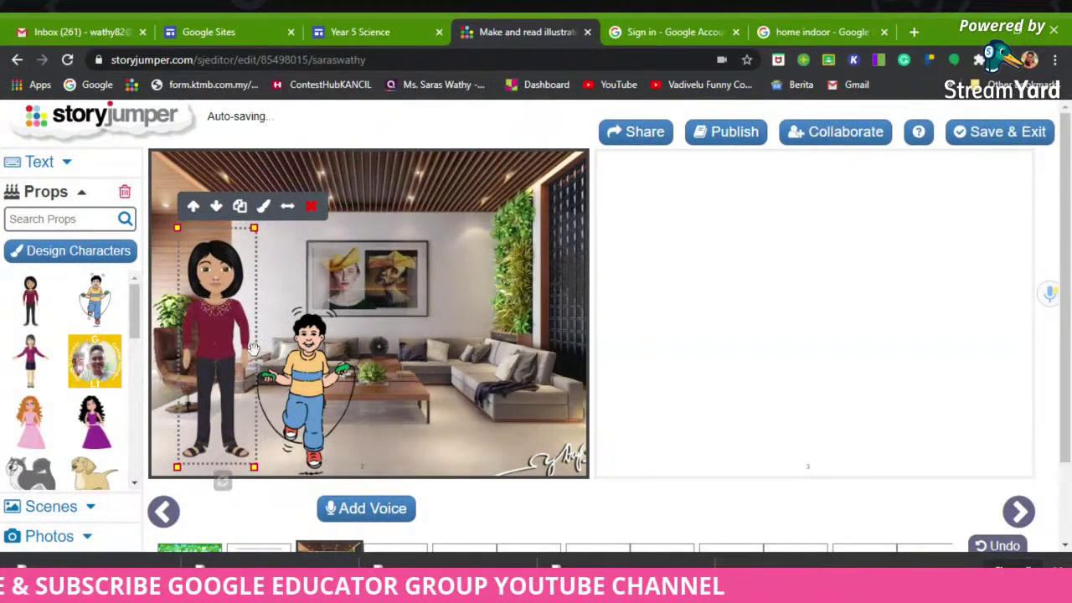
{"action": "left_click", "coordinate": [306, 368]}
{"action": "left_click_drag", "start_coordinate": [306, 368], "coordinate": [452, 357]}
{"action": "left_click", "coordinate": [232, 367]}
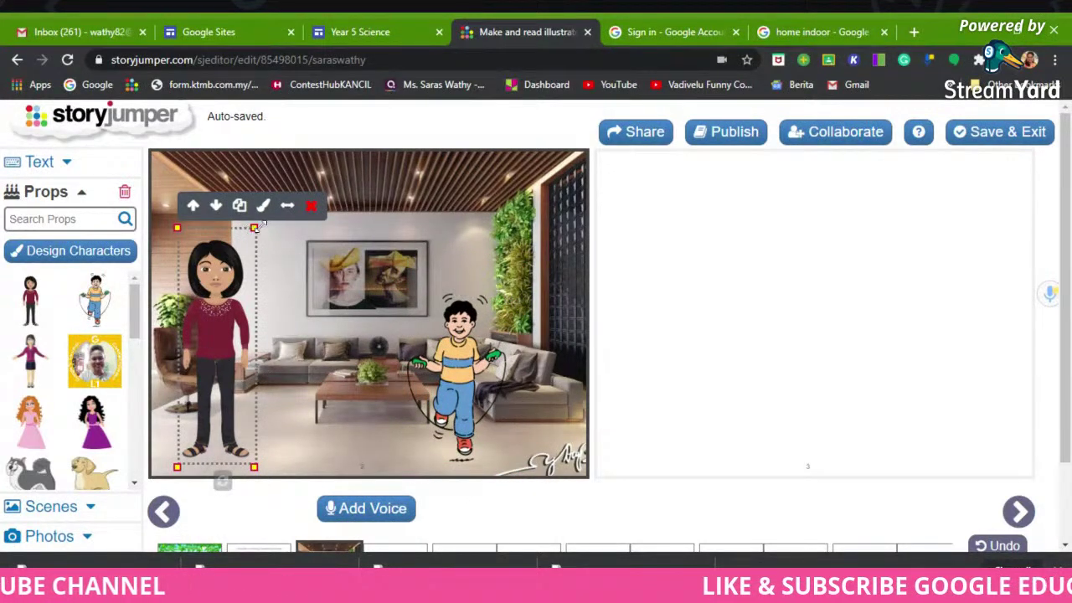
{"action": "left_click_drag", "start_coordinate": [253, 228], "coordinate": [262, 200]}
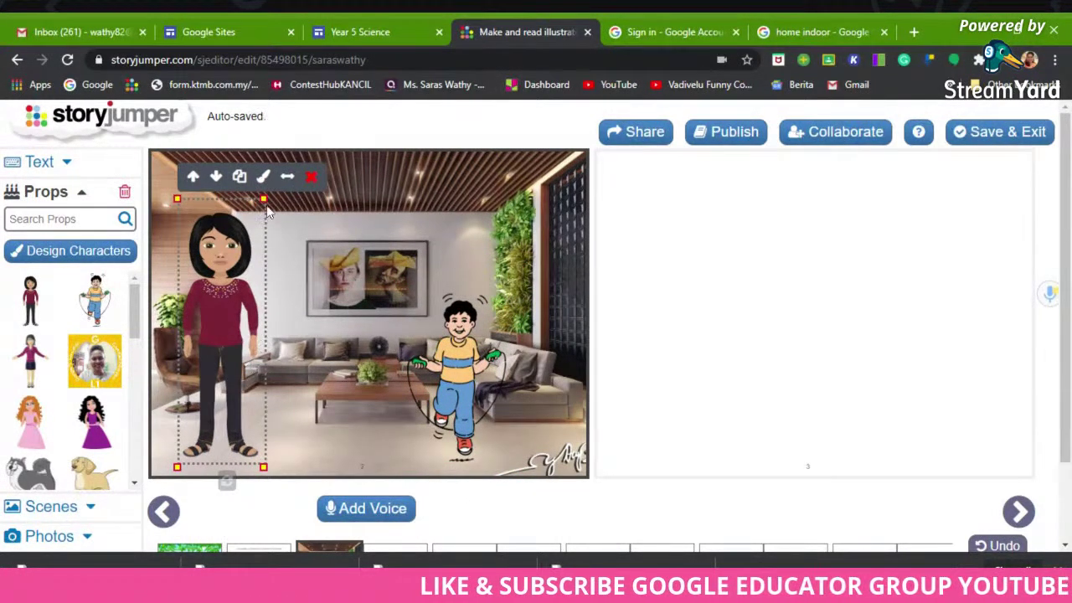
{"action": "left_click_drag", "start_coordinate": [263, 200], "coordinate": [243, 267]}
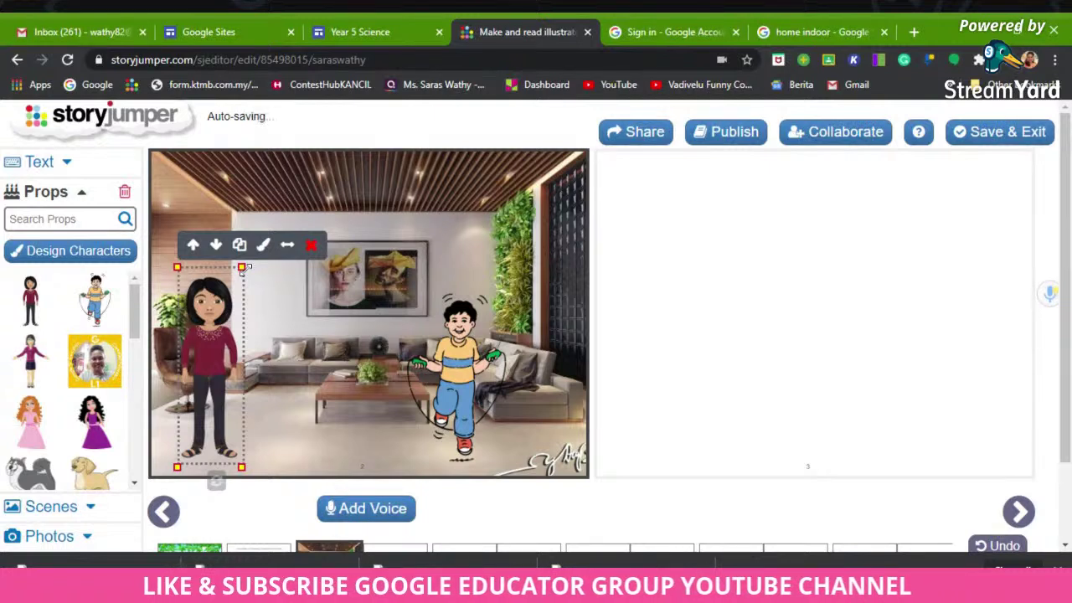
{"action": "left_click", "coordinate": [330, 393]}
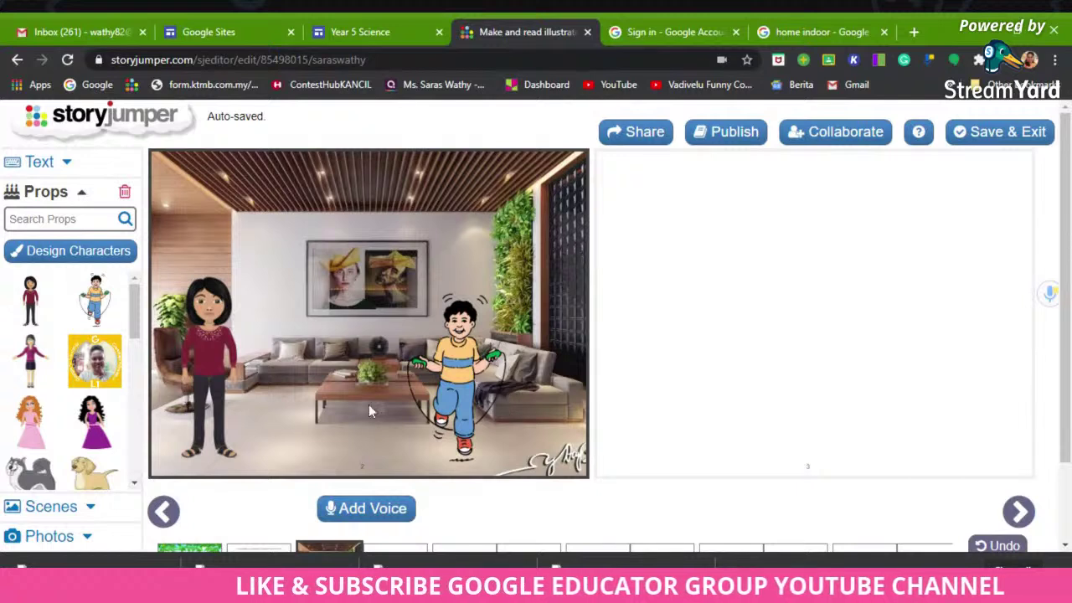
Step: Add a speech-bubble text box, narrow it, and position it above the jump-rope boy's head
{"action": "left_click", "coordinate": [57, 170]}
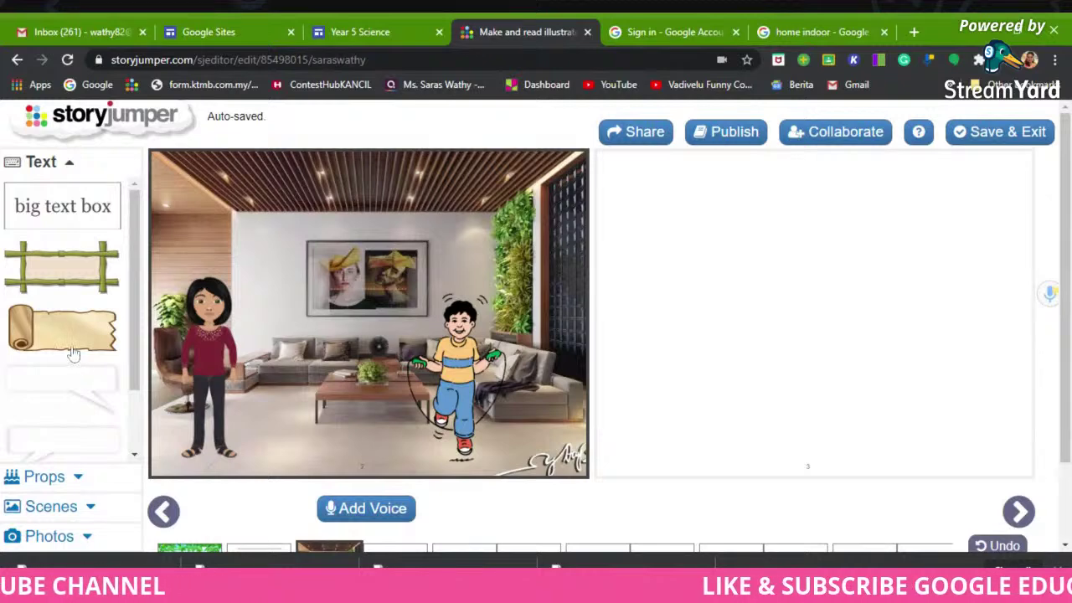
{"action": "left_click", "coordinate": [72, 397]}
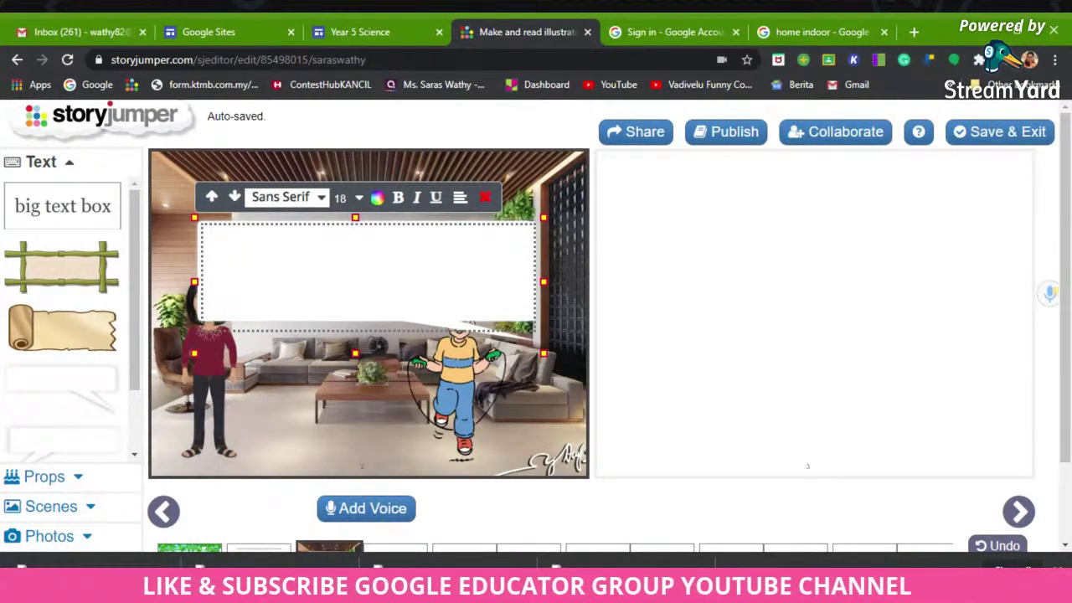
{"action": "left_click_drag", "start_coordinate": [352, 224], "coordinate": [351, 270]}
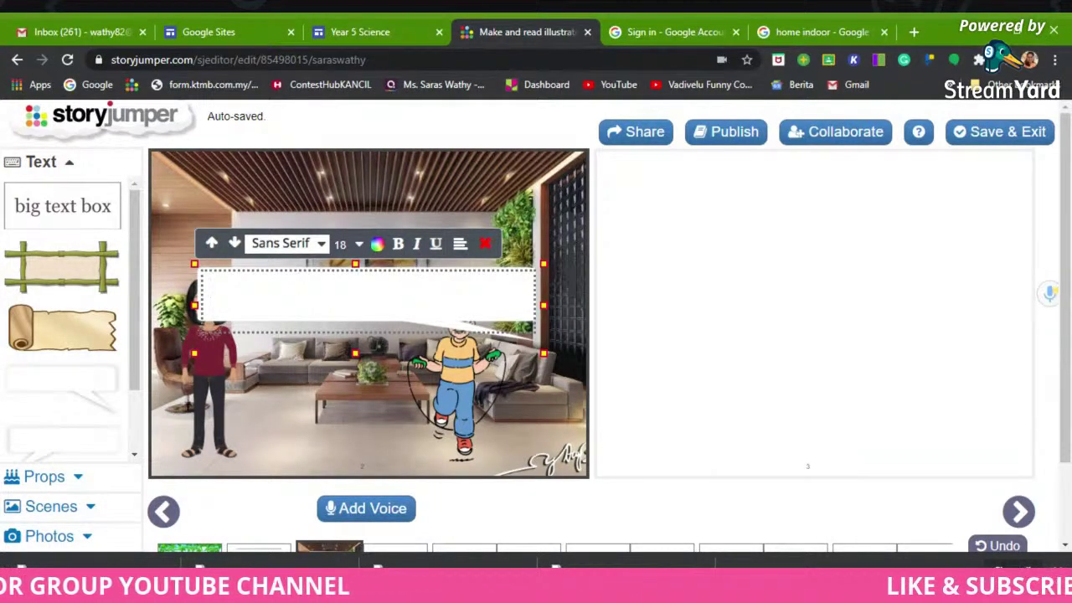
{"action": "left_click_drag", "start_coordinate": [377, 351], "coordinate": [356, 268]}
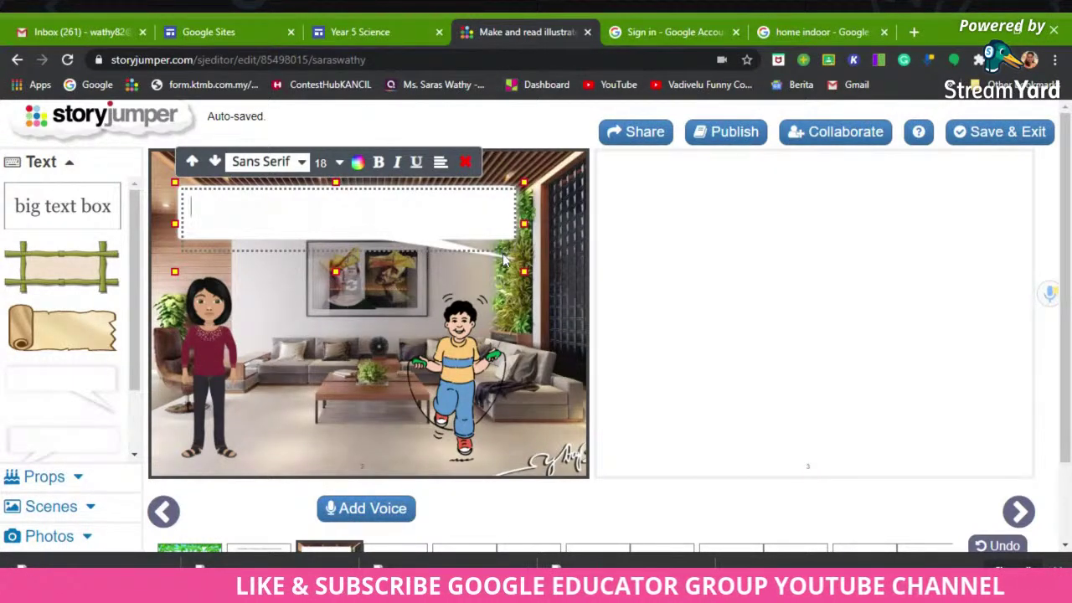
{"action": "mouse_move", "coordinate": [350, 286]}
{"action": "left_mouse_down"}
{"action": "mouse_move", "coordinate": [311, 270]}
{"action": "mouse_move", "coordinate": [349, 280]}
{"action": "left_mouse_up"}
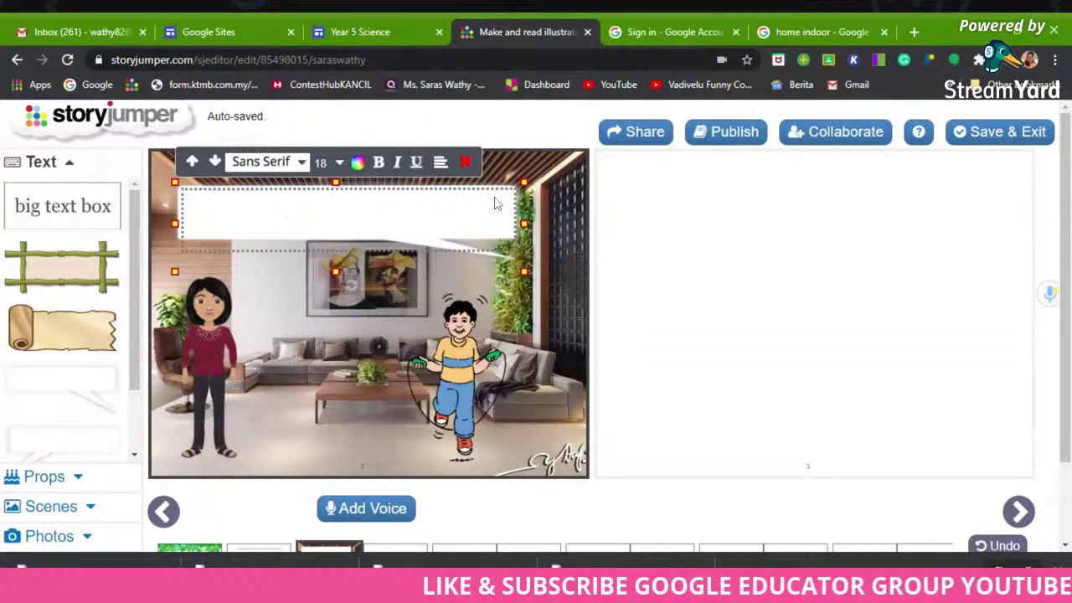
{"action": "left_click_drag", "start_coordinate": [523, 224], "coordinate": [344, 224]}
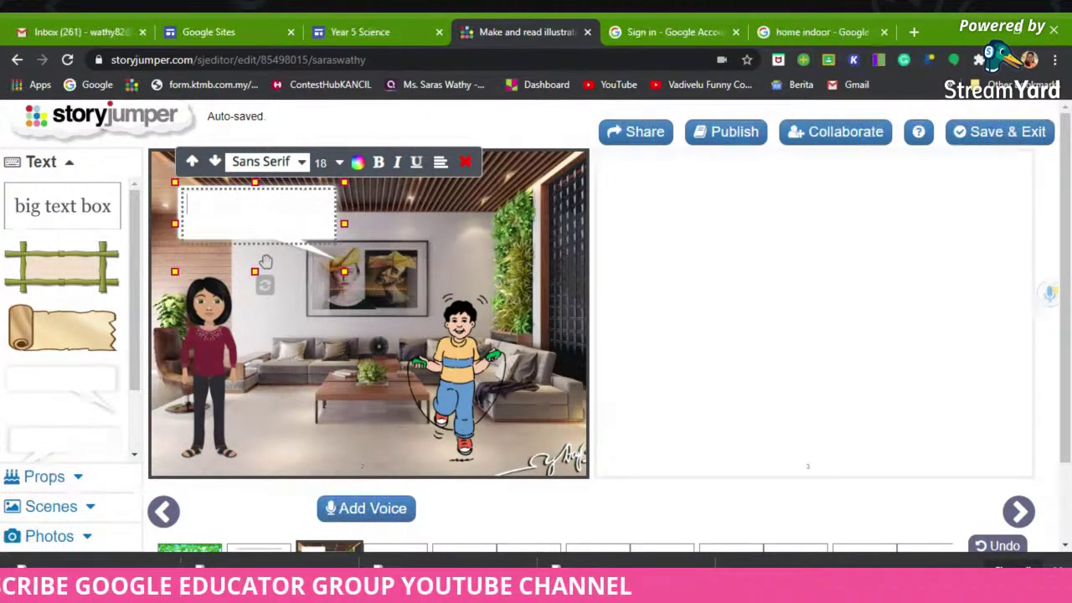
{"action": "left_click_drag", "start_coordinate": [265, 262], "coordinate": [370, 326]}
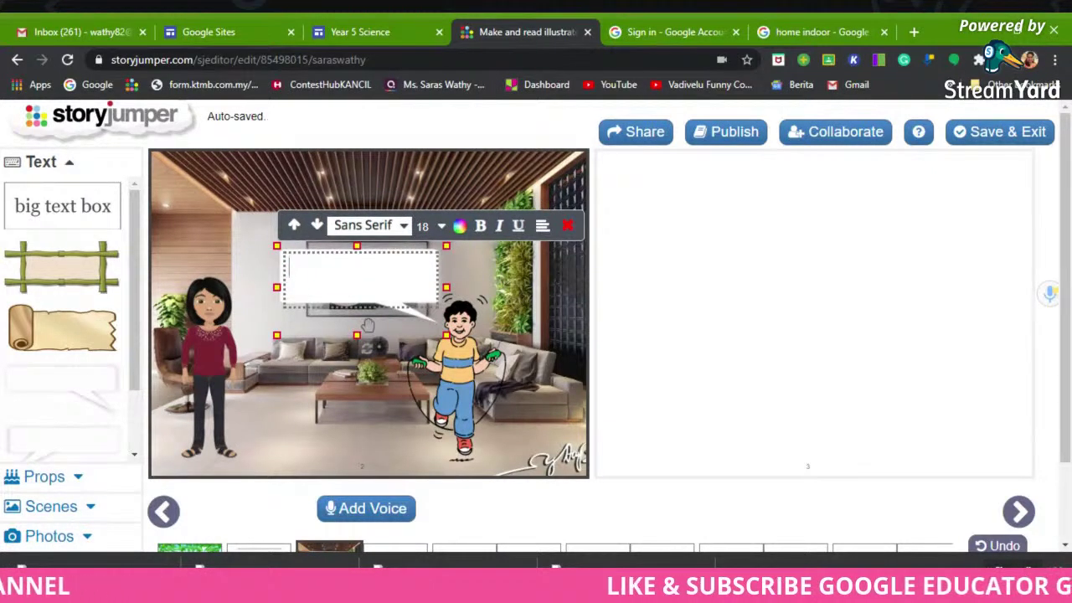
Step: Type 'Mom, I am going to play' into the boy's speech bubble
{"action": "type", "text": "Mo"}
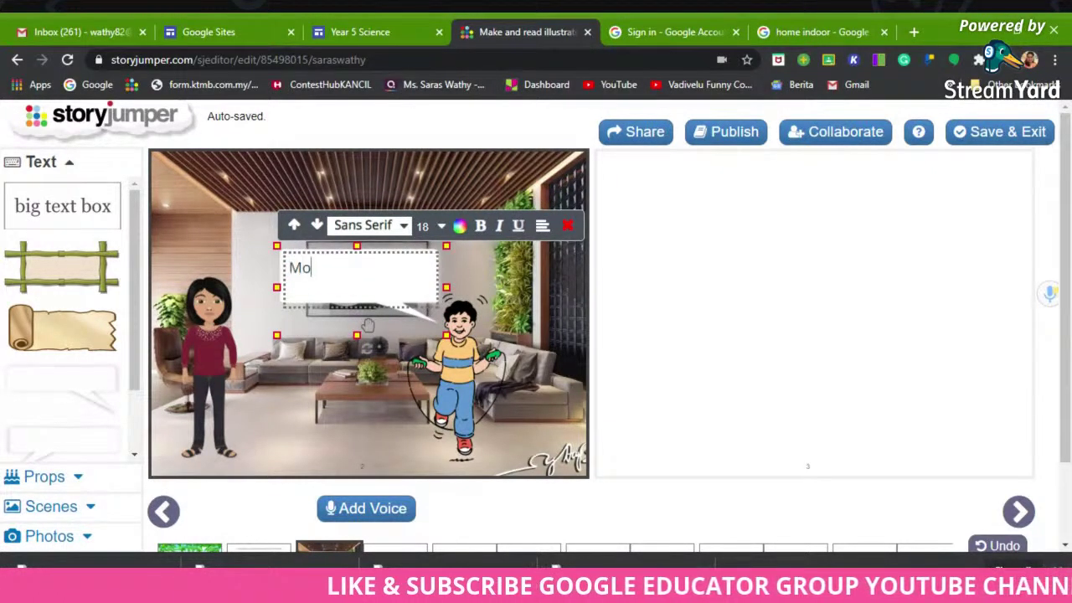
{"action": "type", "text": "m, I am "}
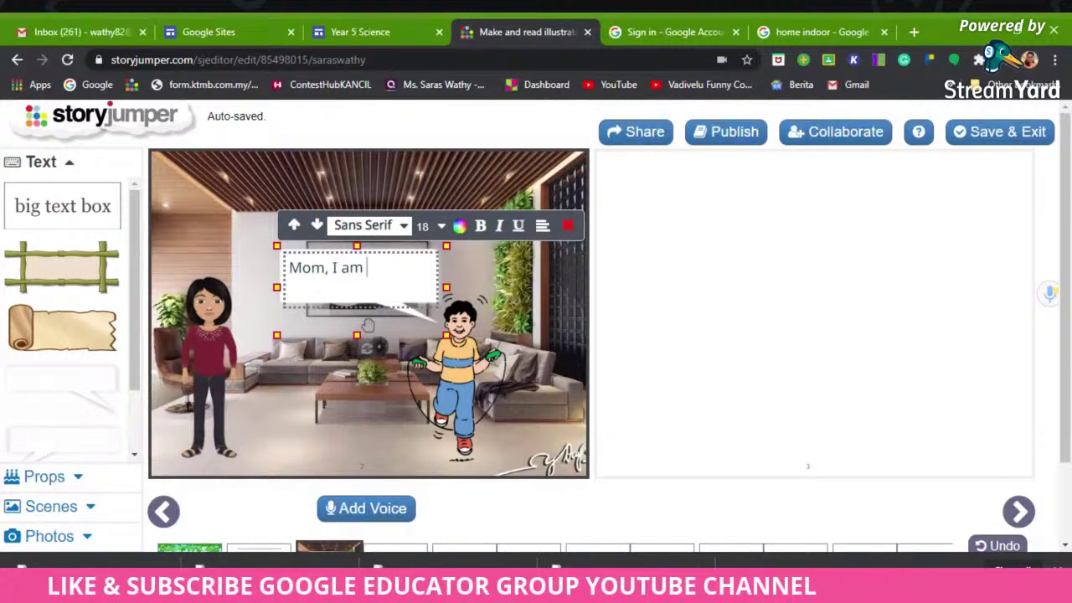
{"action": "type", "text": "going to play."}
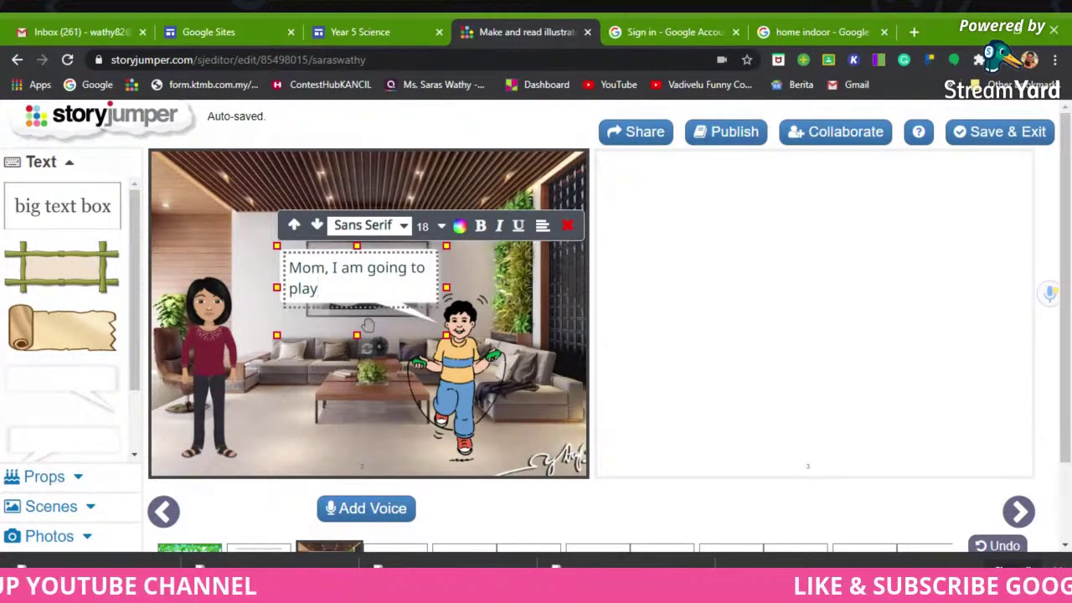
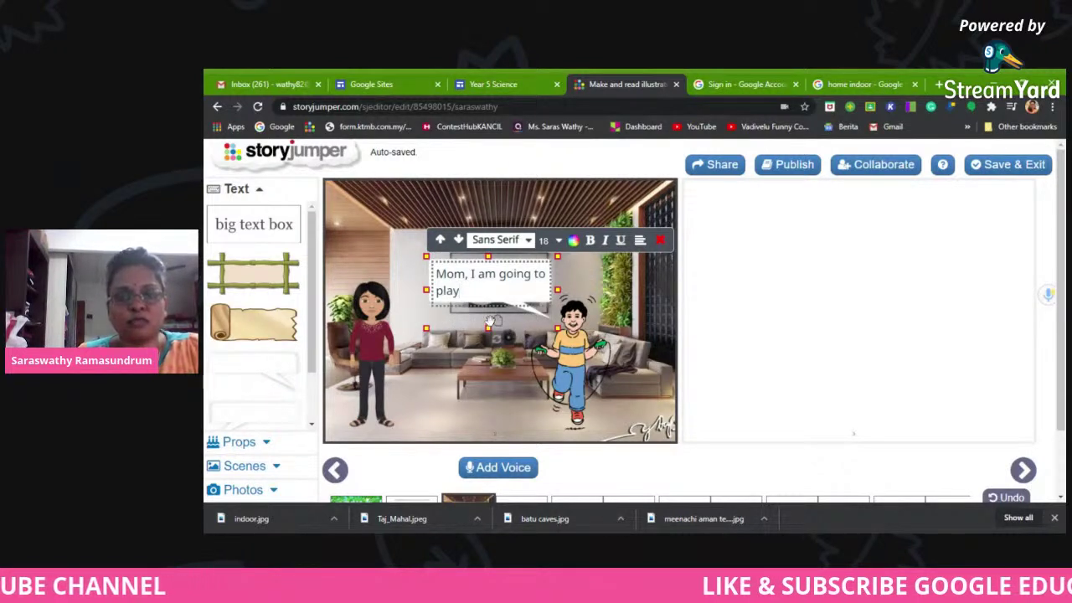
Step: End the boy's line with a period and add a tilted 'It's look raining.' box above the mother
{"action": "type", "text": "."}
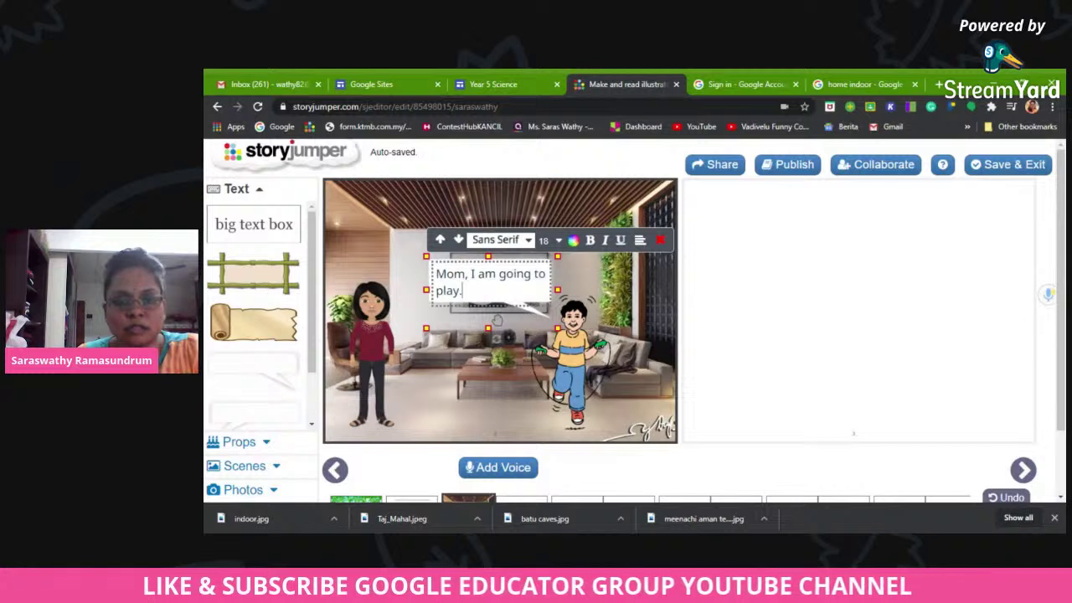
{"action": "left_click_drag", "start_coordinate": [498, 321], "coordinate": [507, 327]}
{"action": "left_click", "coordinate": [374, 307]}
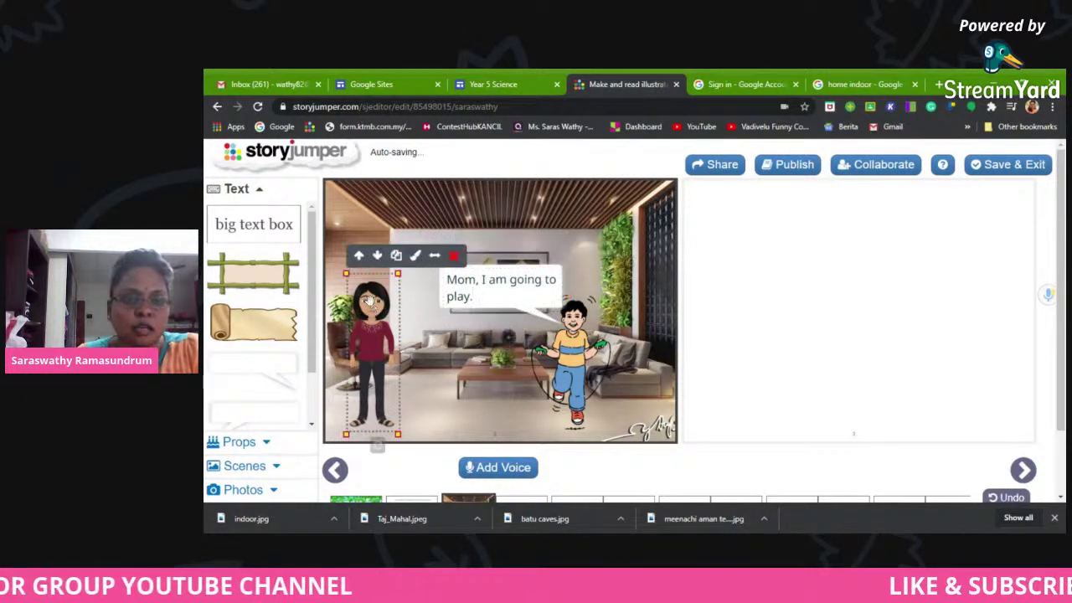
{"action": "left_click", "coordinate": [255, 414]}
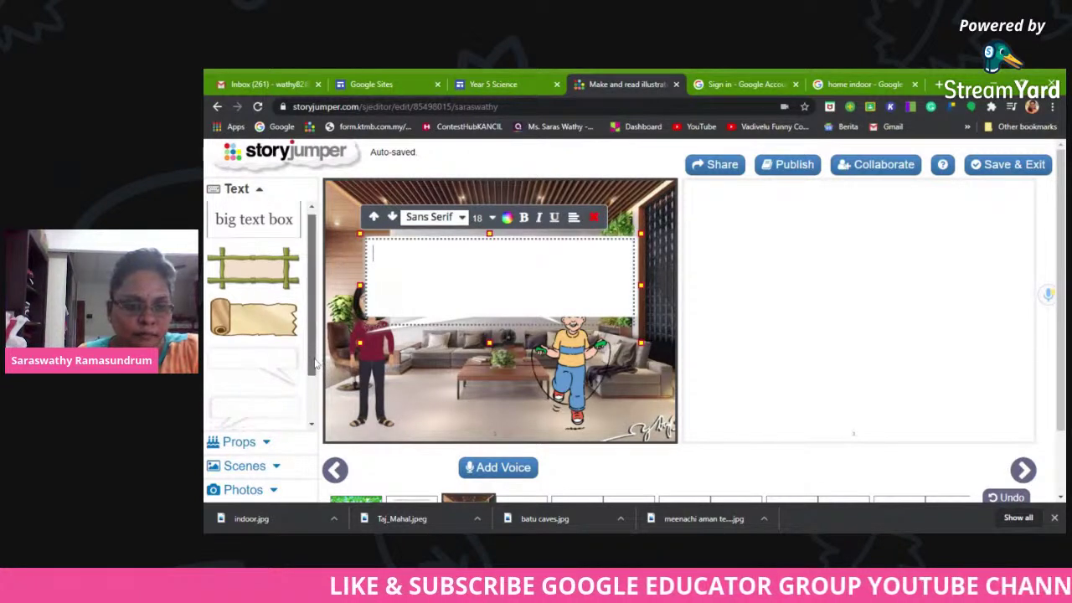
{"action": "scroll", "coordinate": [259, 390], "scroll_direction": "down", "scroll_amount": 2}
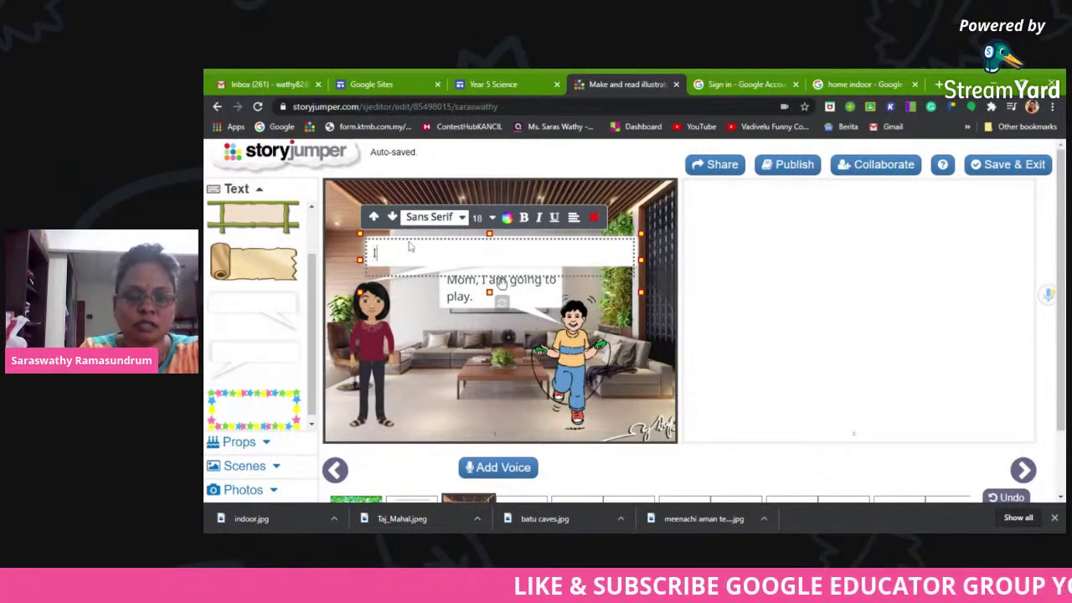
{"action": "type", "text": "It's look"}
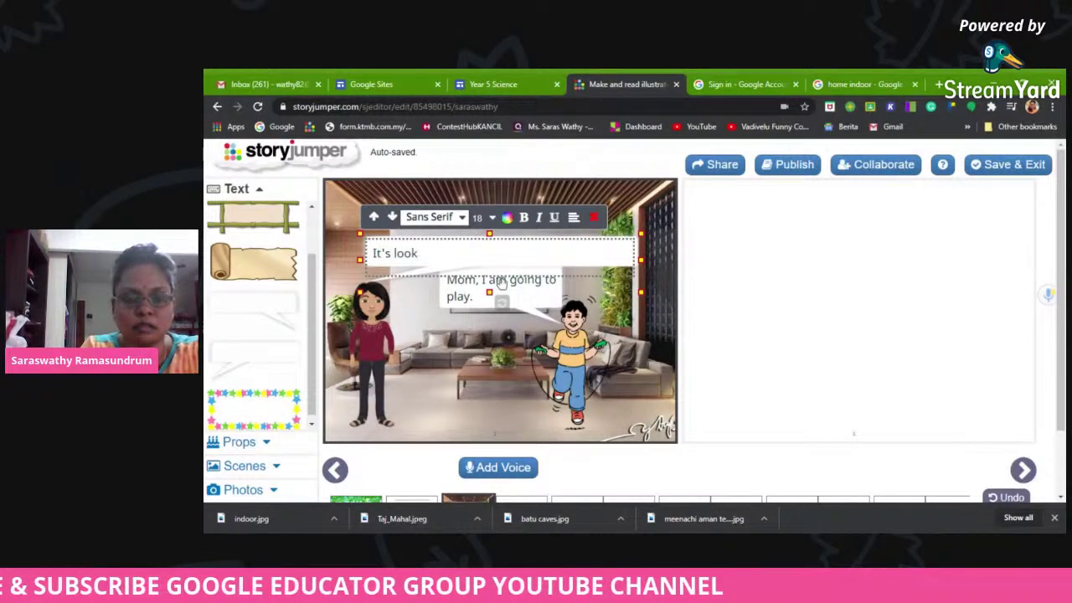
{"action": "type", "text": " raining."}
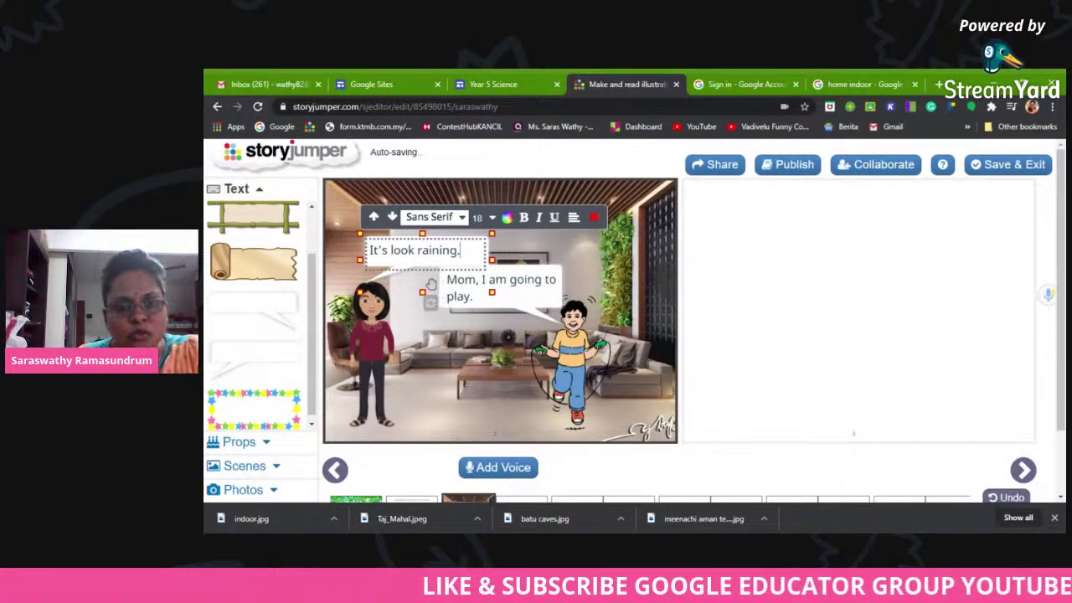
{"action": "mouse_move", "coordinate": [430, 284]}
{"action": "left_mouse_down"}
{"action": "mouse_move", "coordinate": [419, 274]}
{"action": "mouse_move", "coordinate": [430, 286]}
{"action": "left_mouse_up"}
{"action": "left_click", "coordinate": [414, 332]}
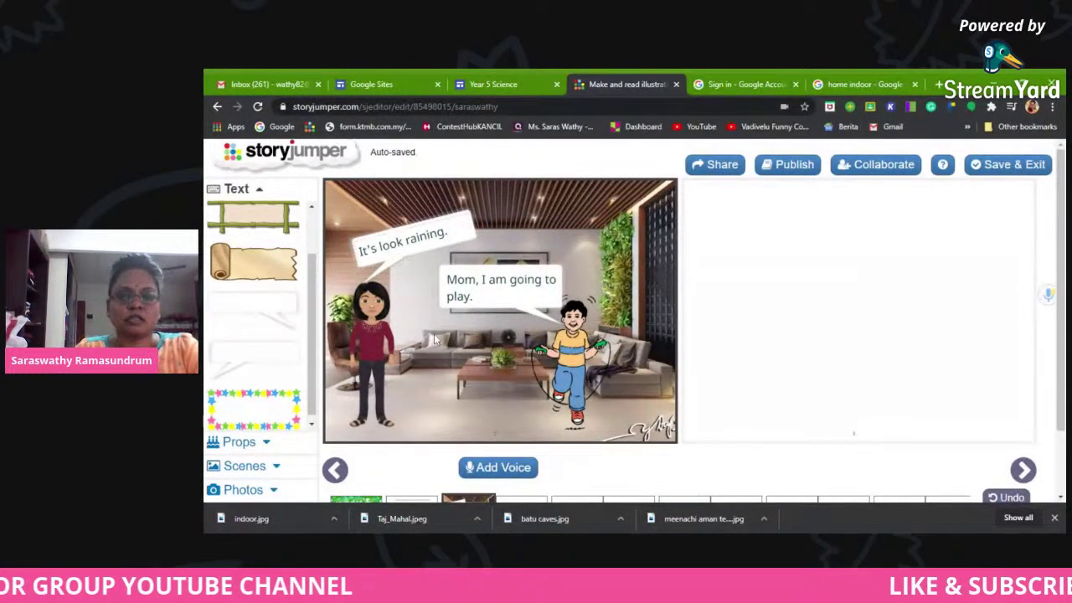
{"action": "scroll", "coordinate": [507, 402], "scroll_direction": "down", "scroll_amount": 1}
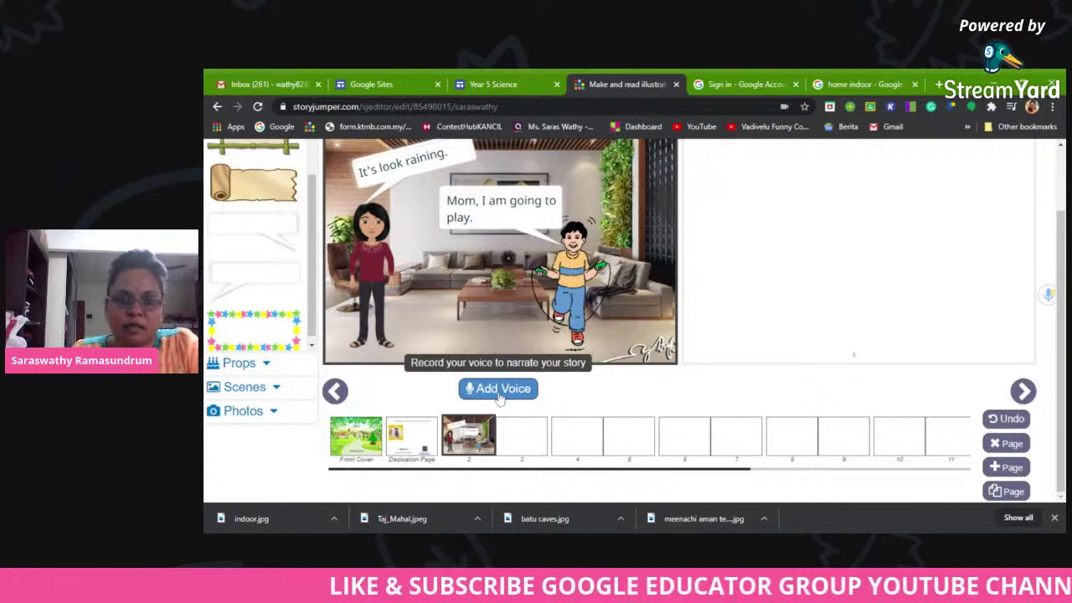
Step: Record a spoken voice narration for page 2
{"action": "left_click", "coordinate": [500, 391]}
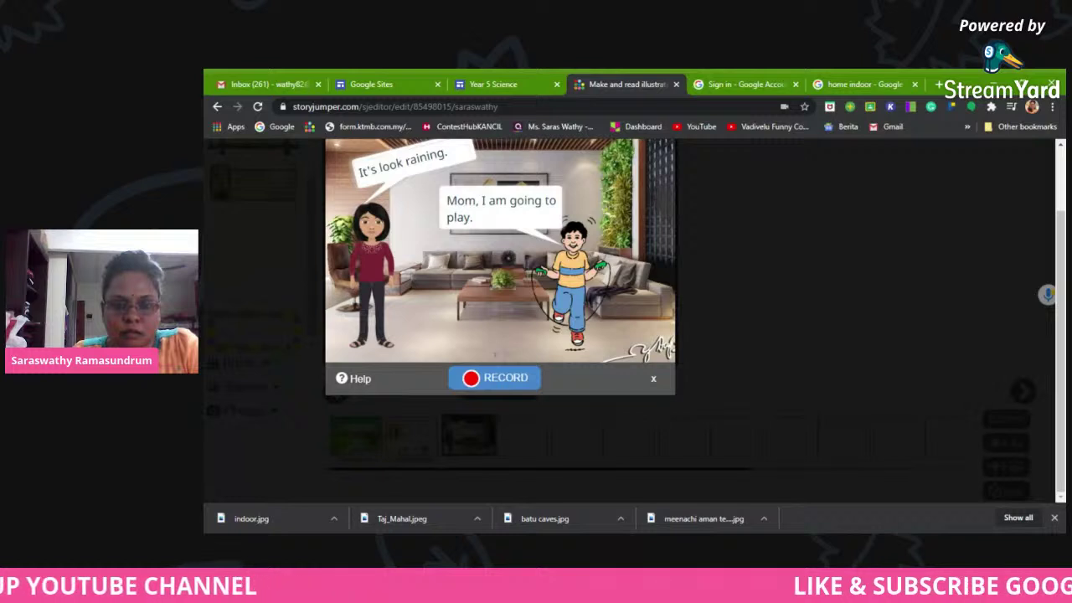
{"action": "left_click", "coordinate": [503, 387]}
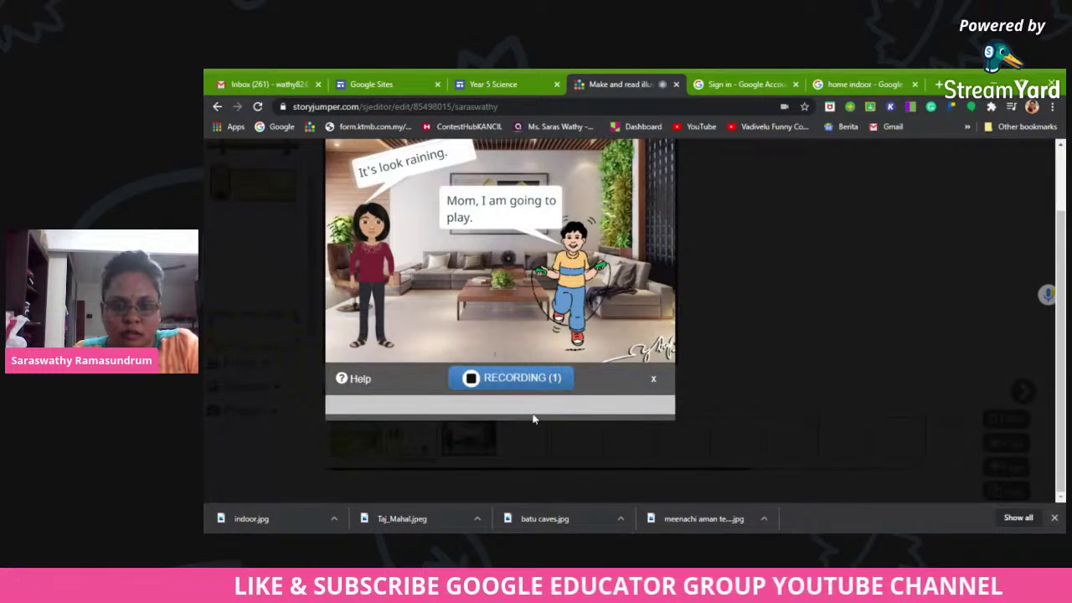
{"action": "left_click", "coordinate": [515, 377]}
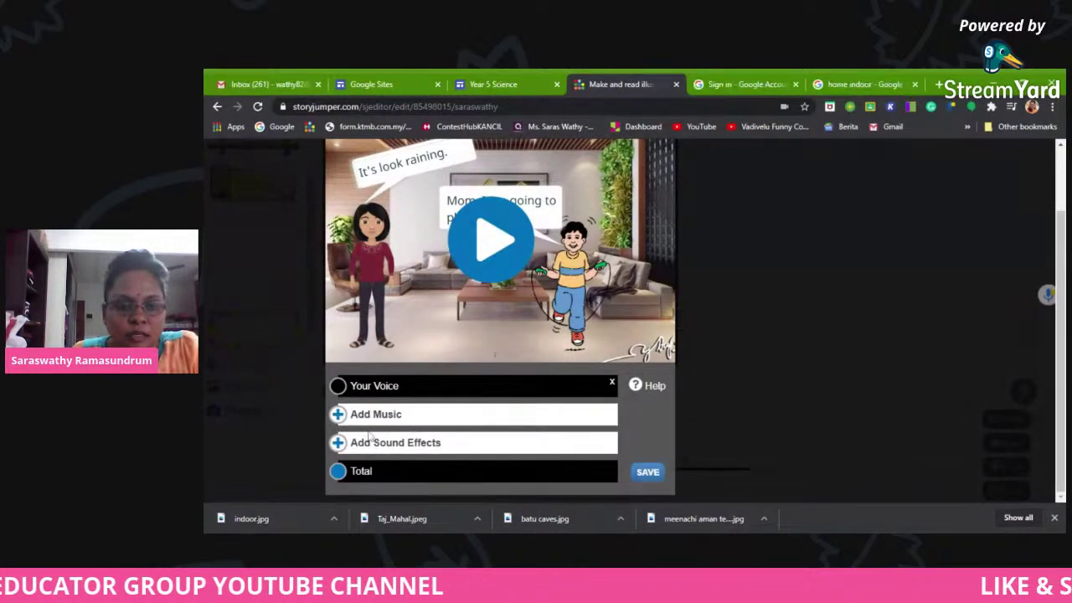
Step: Browse the sound effects library, with clips such as whoa!, wrong and yay!
{"action": "left_click", "coordinate": [338, 443]}
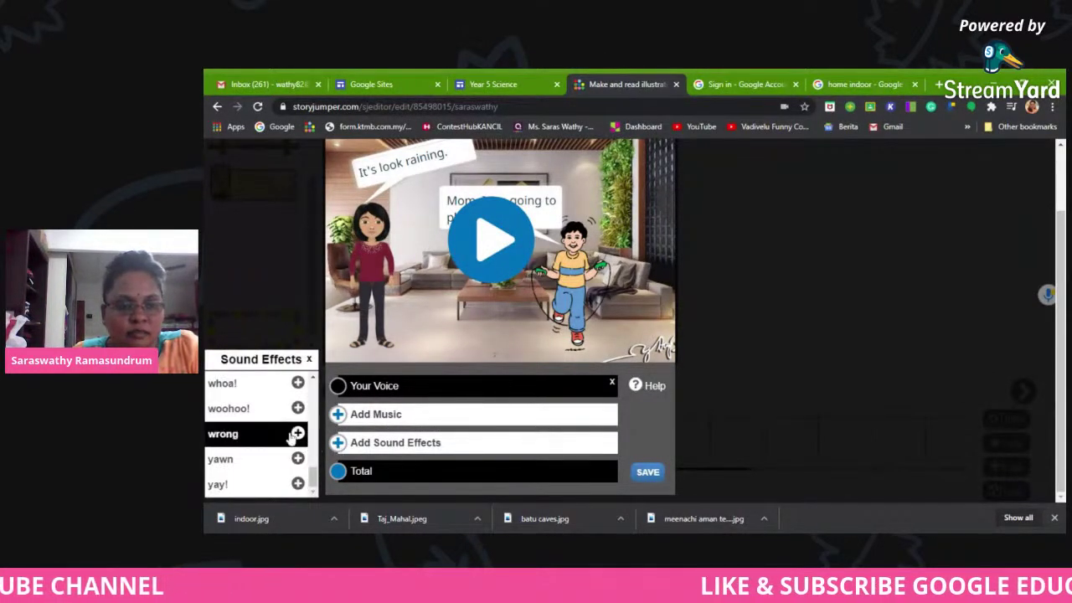
{"action": "scroll", "coordinate": [272, 484], "scroll_direction": "up", "scroll_amount": 15}
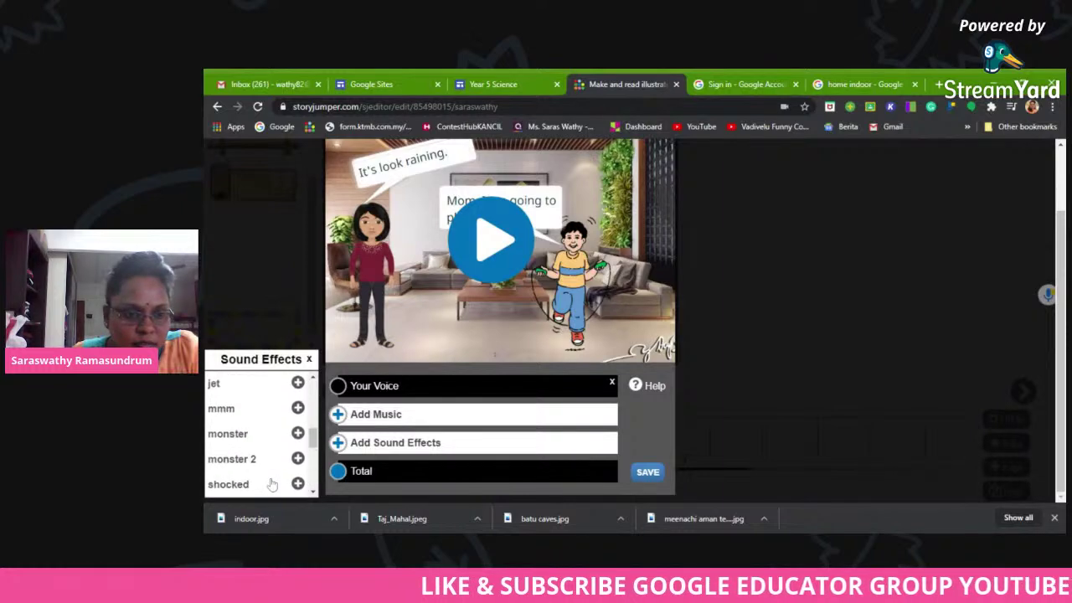
{"action": "scroll", "coordinate": [272, 484], "scroll_direction": "up", "scroll_amount": 2}
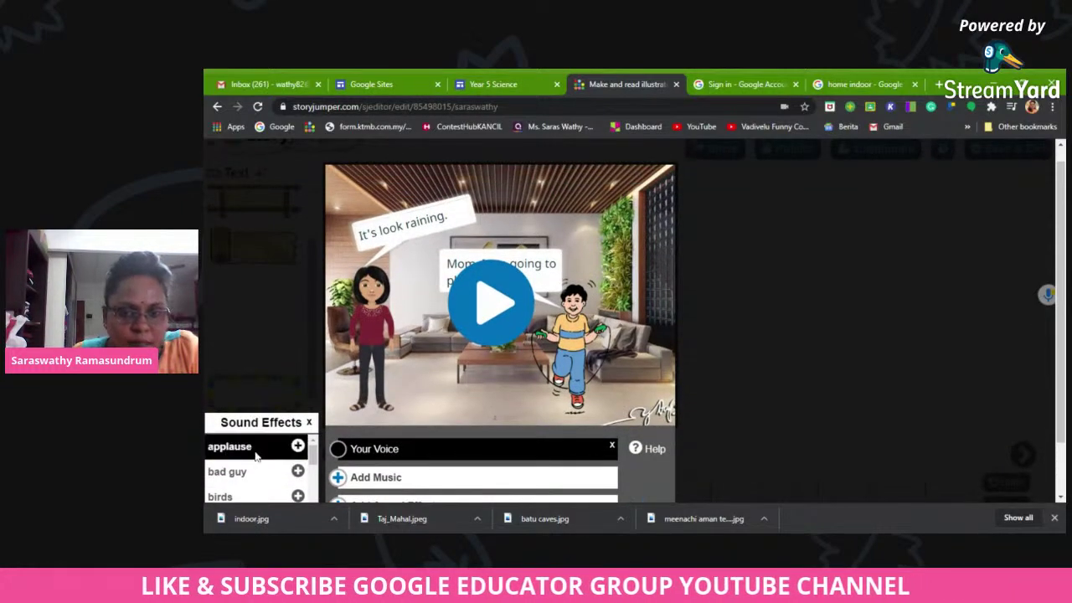
{"action": "scroll", "coordinate": [928, 376], "scroll_direction": "down", "scroll_amount": 2}
{"action": "scroll", "coordinate": [224, 419], "scroll_direction": "down", "scroll_amount": 5}
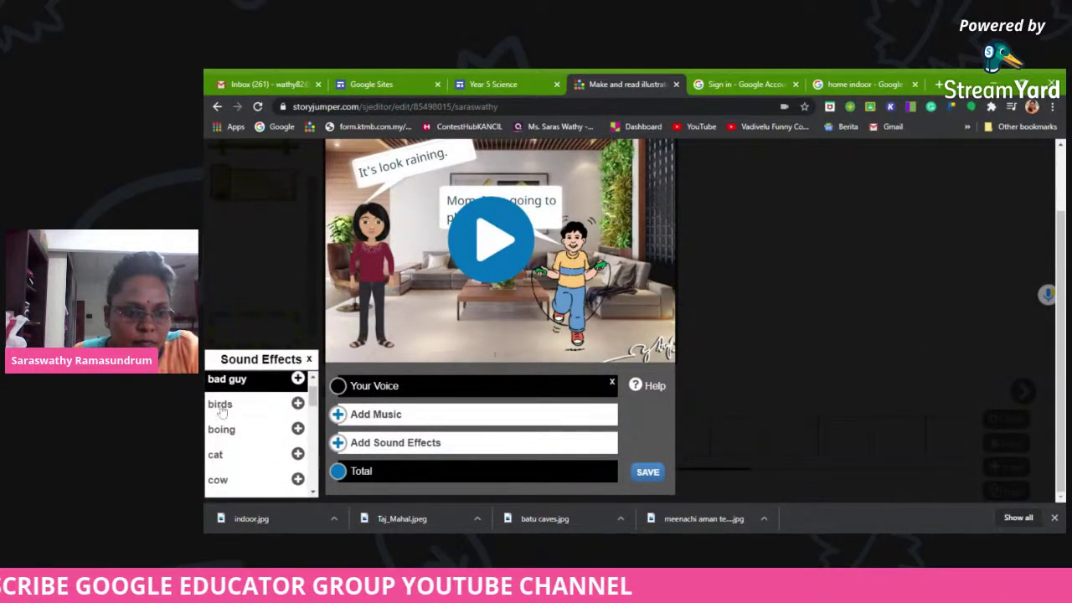
{"action": "scroll", "coordinate": [235, 436], "scroll_direction": "down", "scroll_amount": 5}
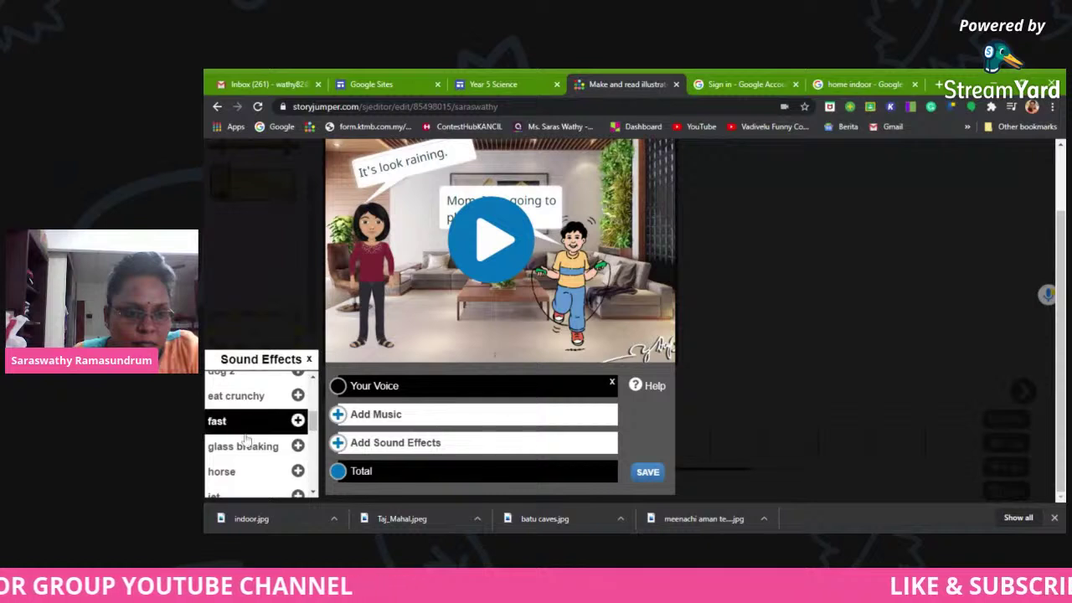
{"action": "scroll", "coordinate": [251, 459], "scroll_direction": "down", "scroll_amount": 5}
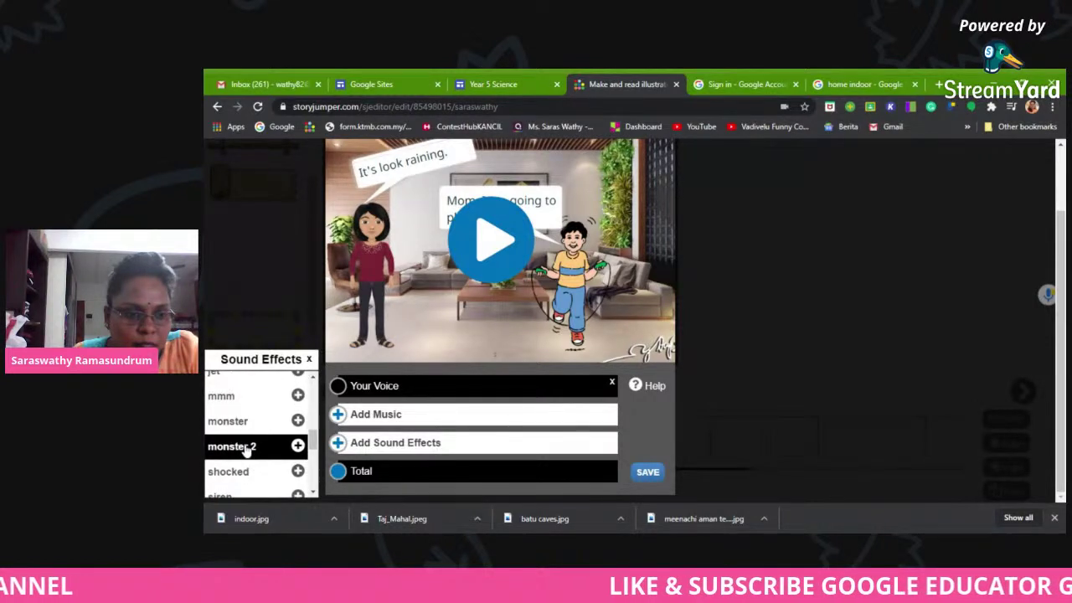
{"action": "scroll", "coordinate": [251, 470], "scroll_direction": "down", "scroll_amount": 3}
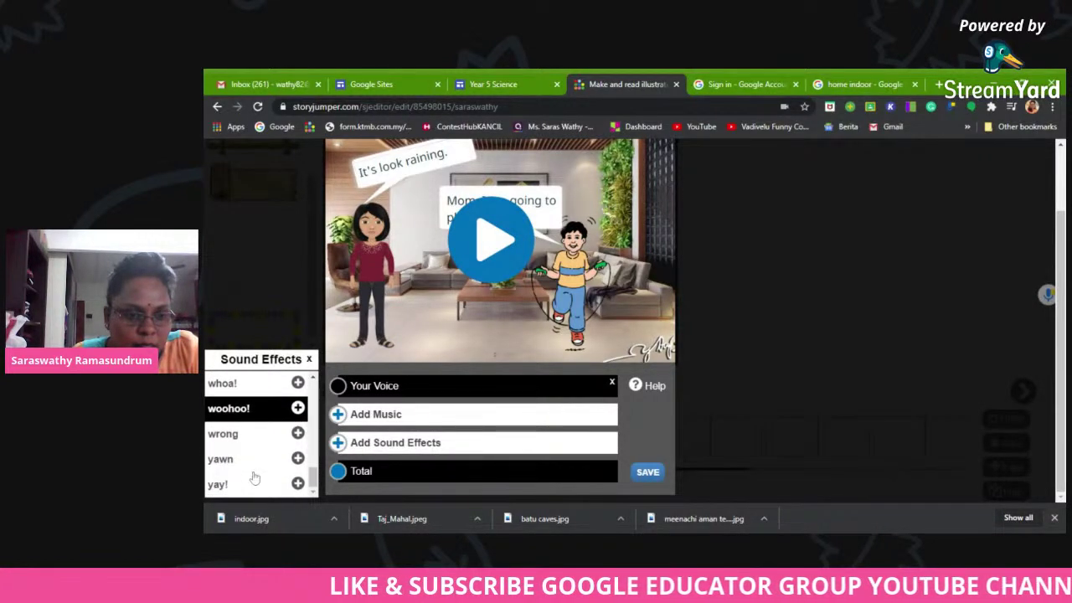
{"action": "scroll", "coordinate": [243, 471], "scroll_direction": "up", "scroll_amount": 1}
{"action": "scroll", "coordinate": [241, 469], "scroll_direction": "up", "scroll_amount": 4}
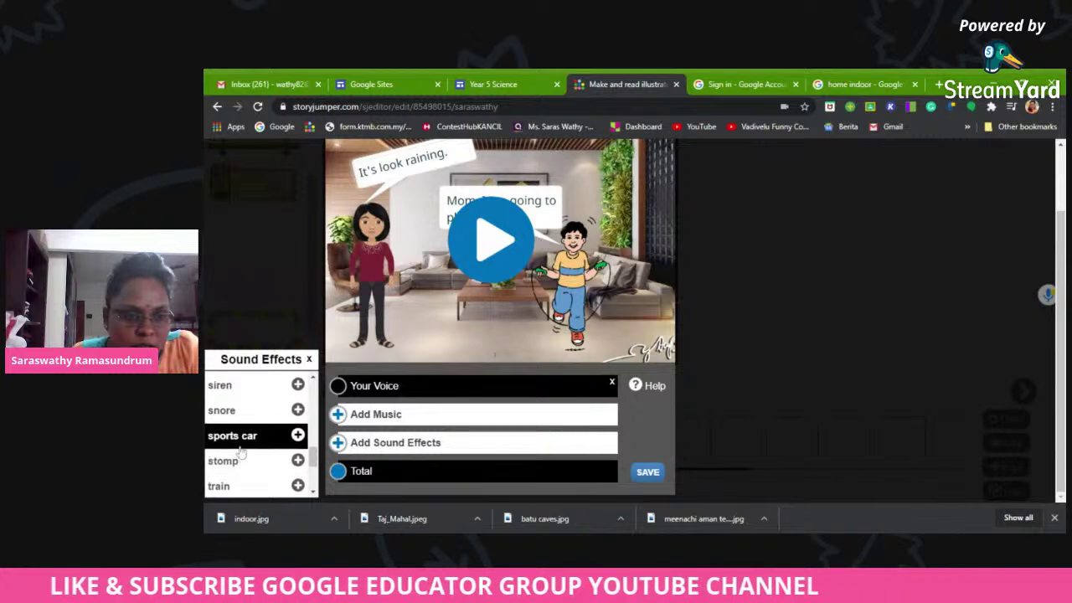
{"action": "scroll", "coordinate": [243, 425], "scroll_direction": "up", "scroll_amount": 2}
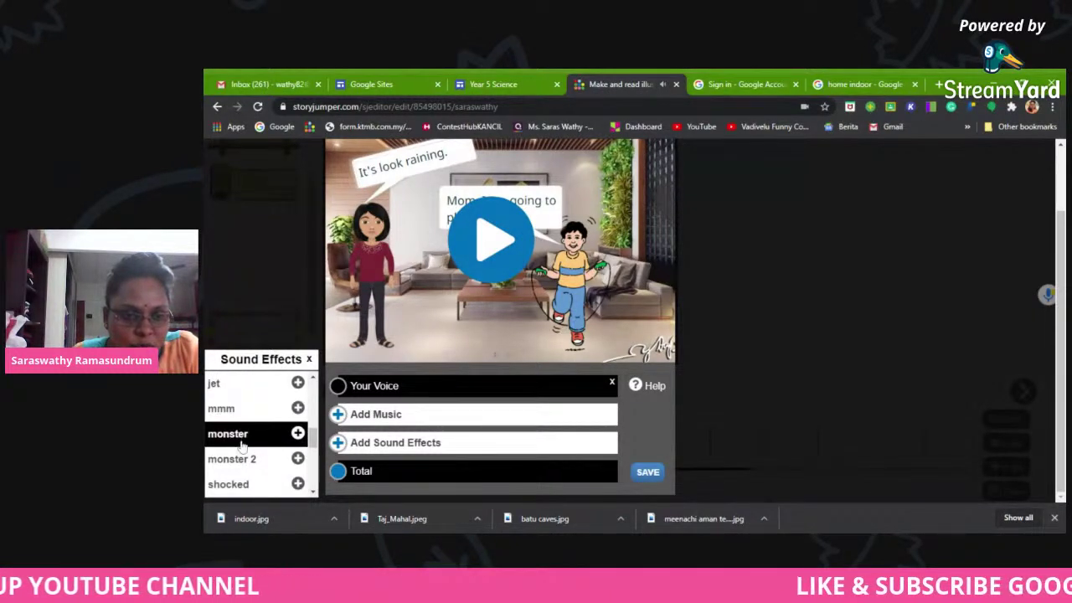
{"action": "scroll", "coordinate": [243, 452], "scroll_direction": "down", "scroll_amount": 3}
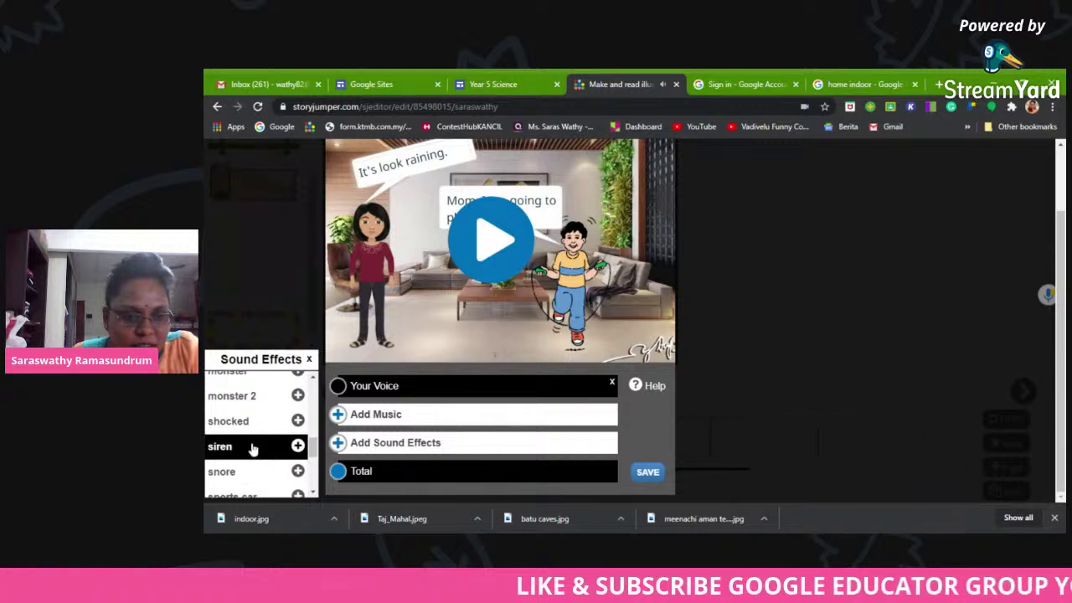
{"action": "scroll", "coordinate": [256, 469], "scroll_direction": "down", "scroll_amount": 5}
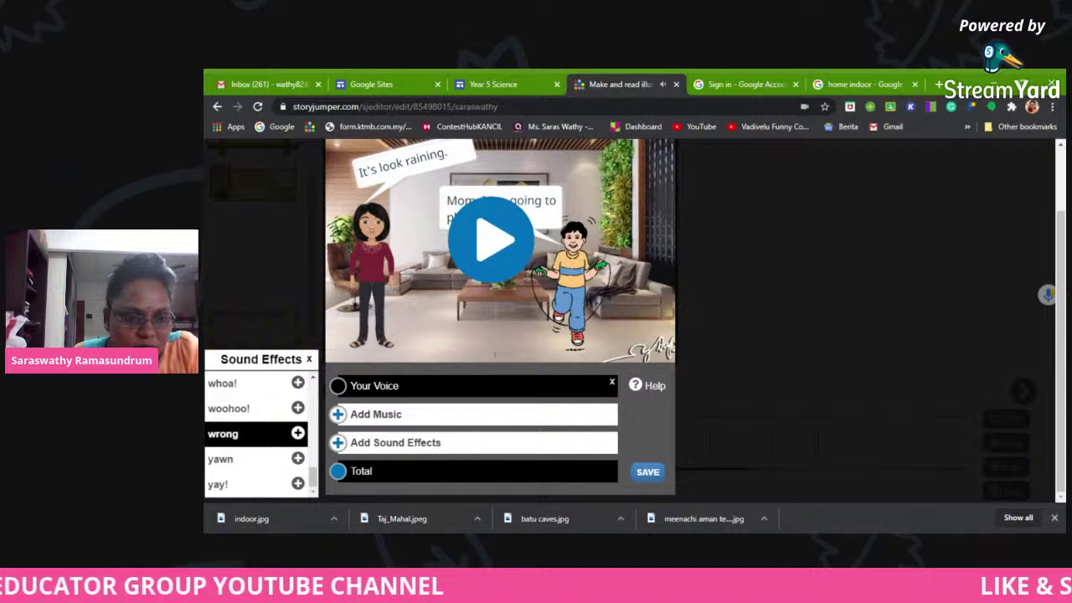
Step: Add the 'wrong' sound effect and rain background music to page 2
{"action": "left_click", "coordinate": [298, 433]}
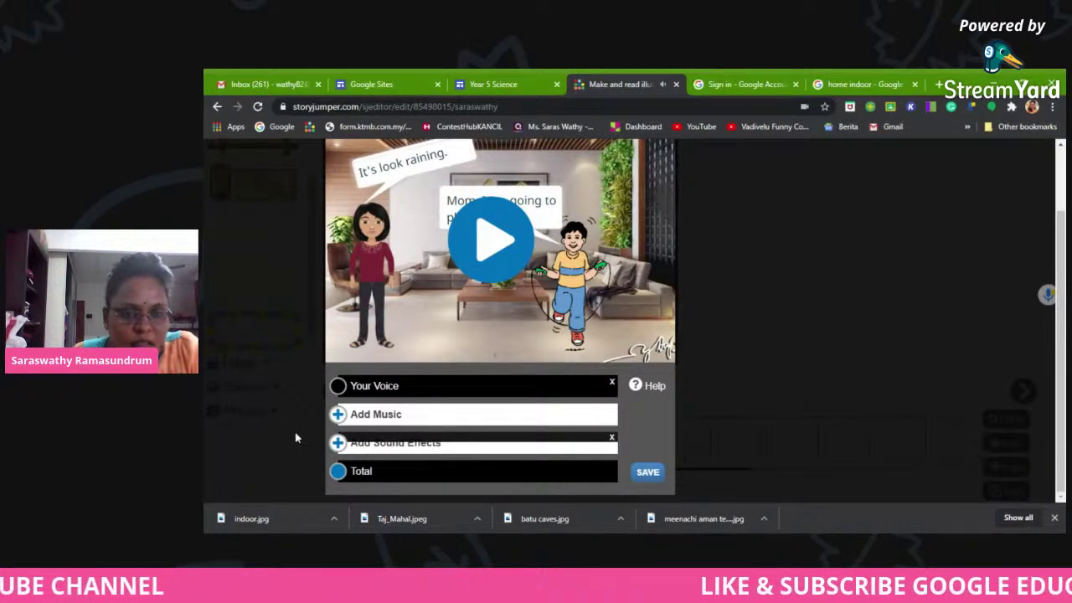
{"action": "left_click", "coordinate": [338, 415]}
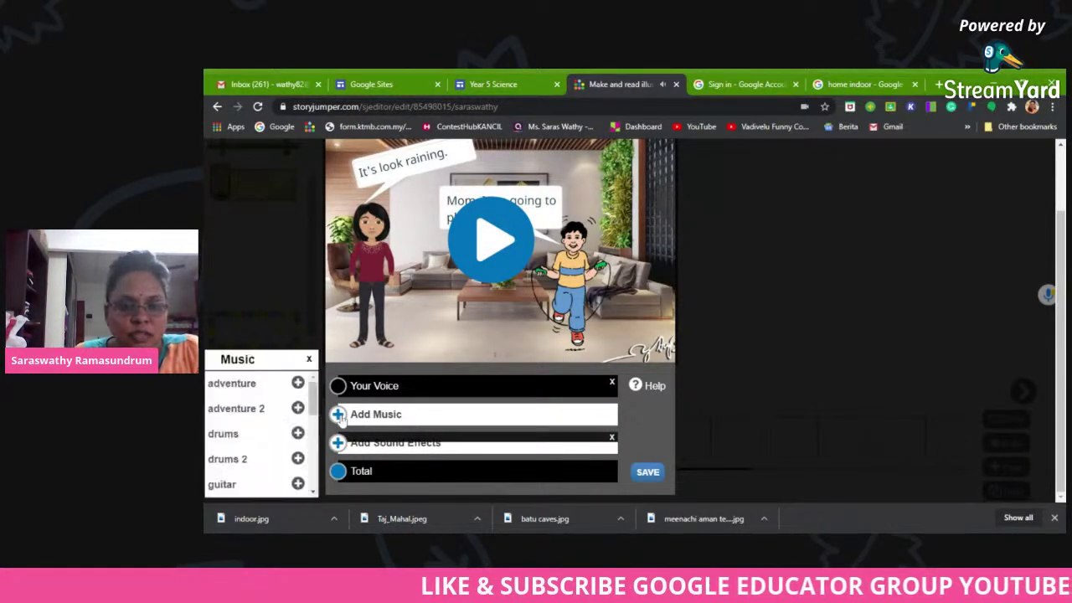
{"action": "scroll", "coordinate": [281, 419], "scroll_direction": "down", "scroll_amount": 3}
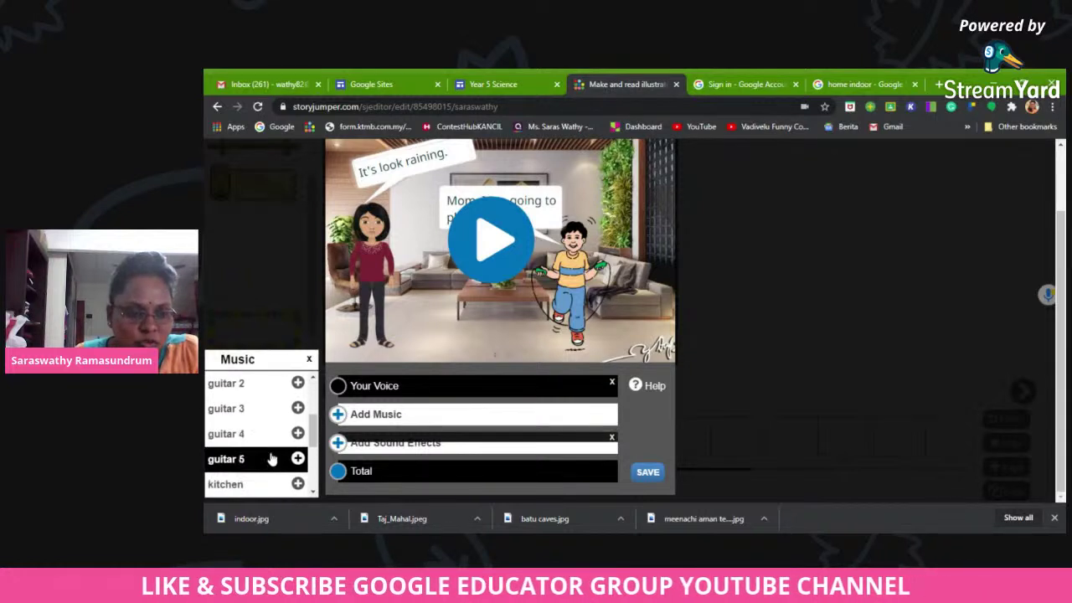
{"action": "scroll", "coordinate": [272, 455], "scroll_direction": "down", "scroll_amount": 4}
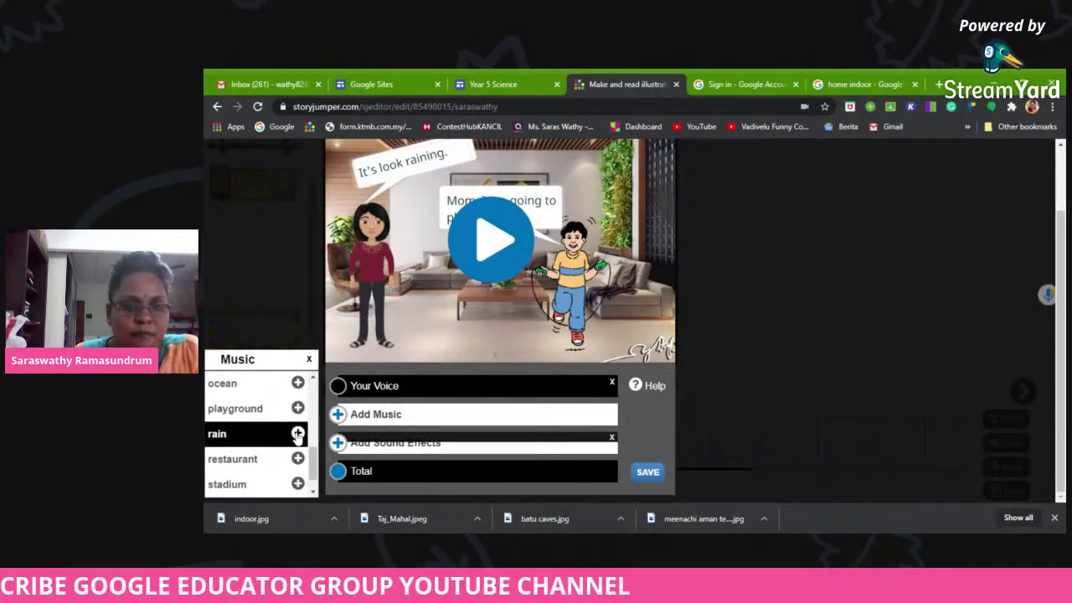
{"action": "left_click", "coordinate": [297, 433]}
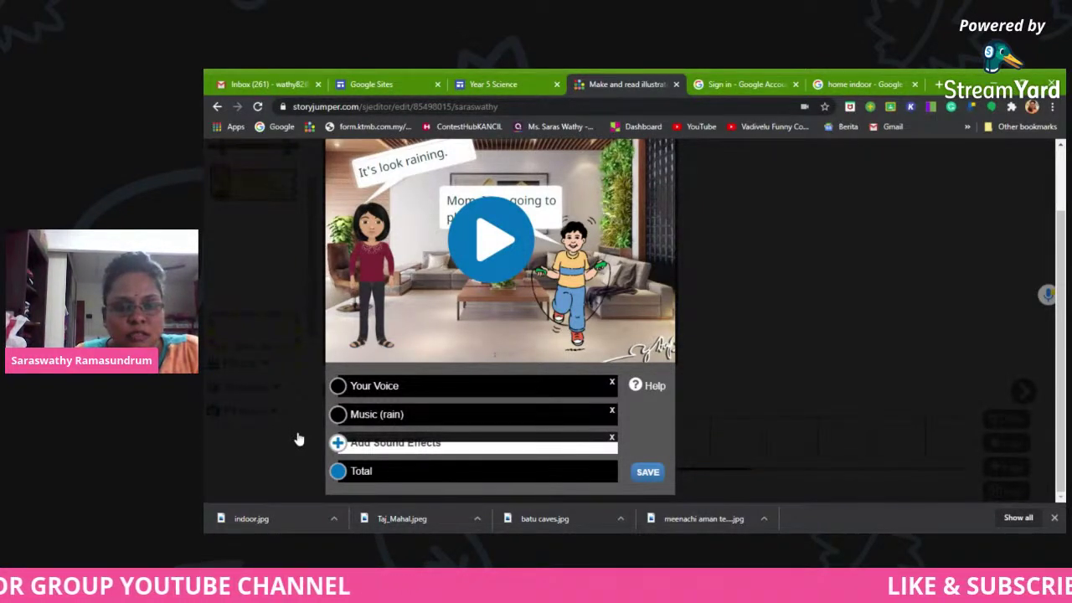
Step: Preview the page's narration and audio, then save it
{"action": "left_click", "coordinate": [503, 241]}
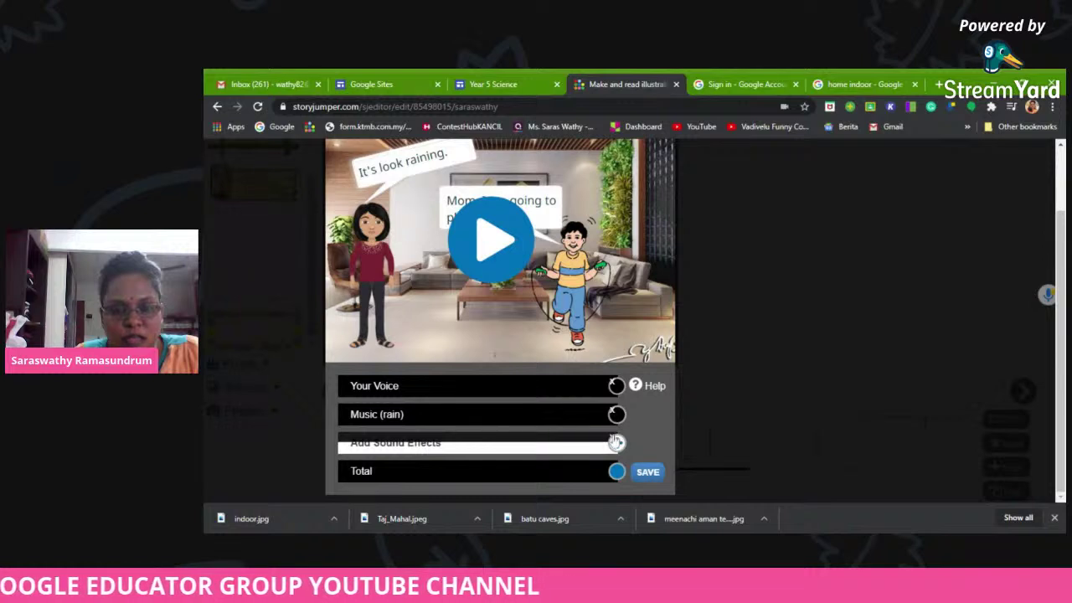
{"action": "left_click", "coordinate": [617, 442]}
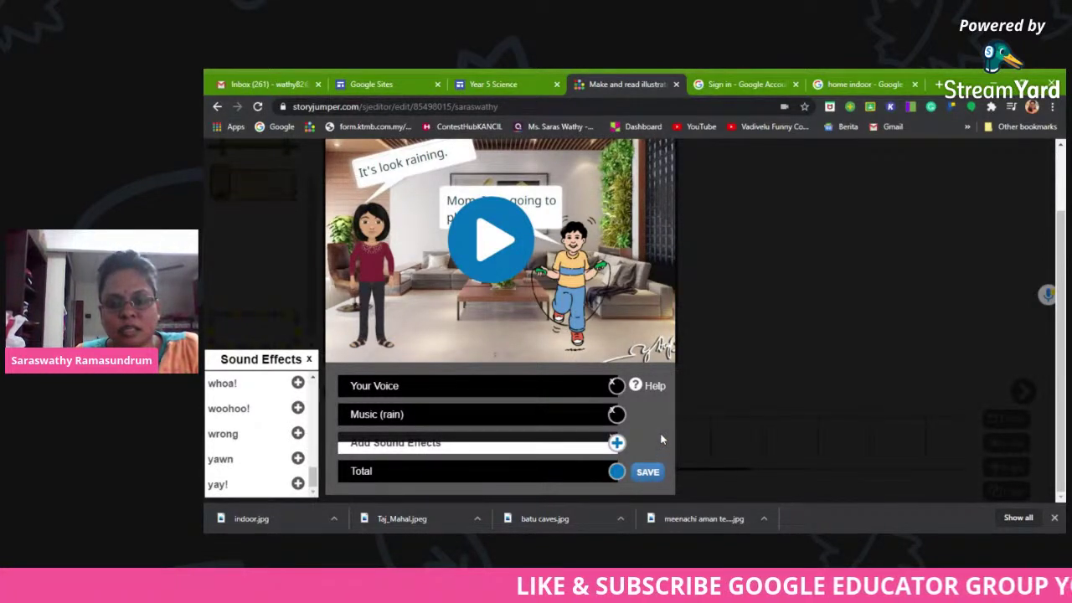
{"action": "left_click", "coordinate": [649, 473]}
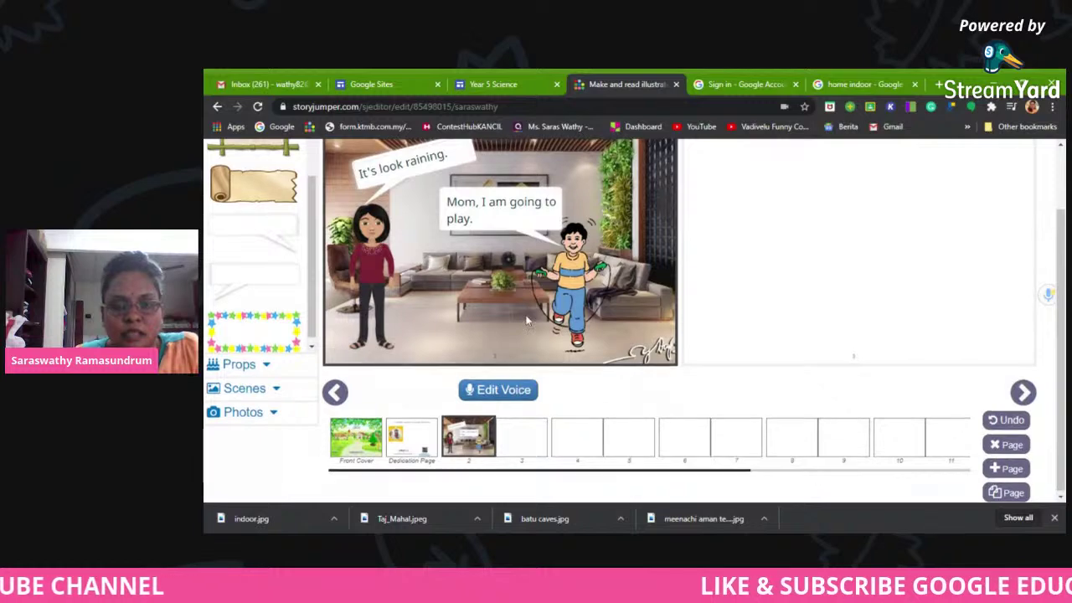
Step: Duplicate the mother on page 2 and drag the copy onto page 3
{"action": "scroll", "coordinate": [528, 311], "scroll_direction": "up", "scroll_amount": 2}
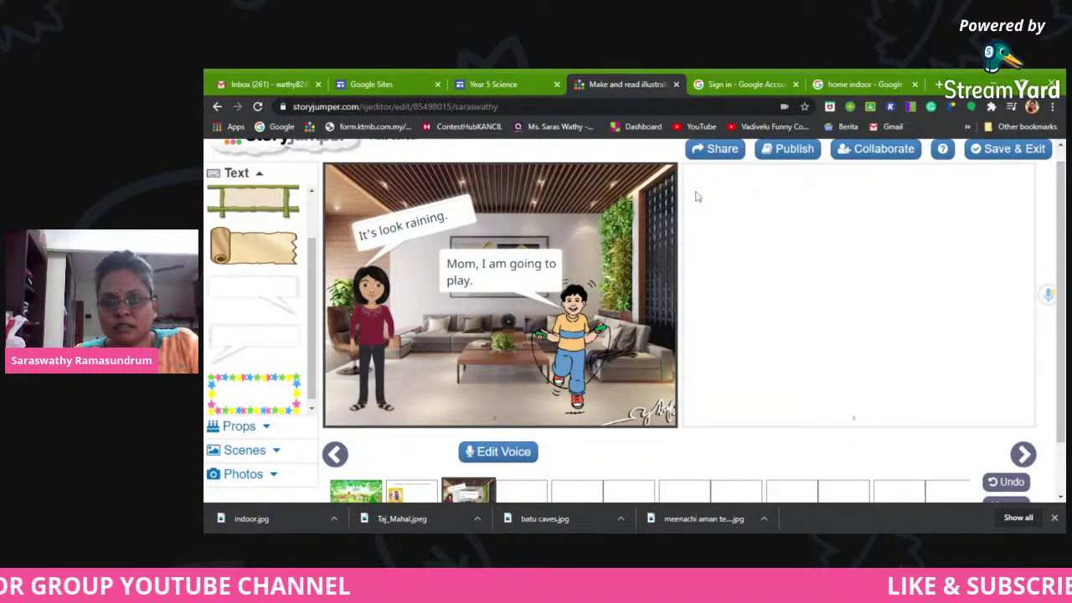
{"action": "left_click", "coordinate": [798, 255]}
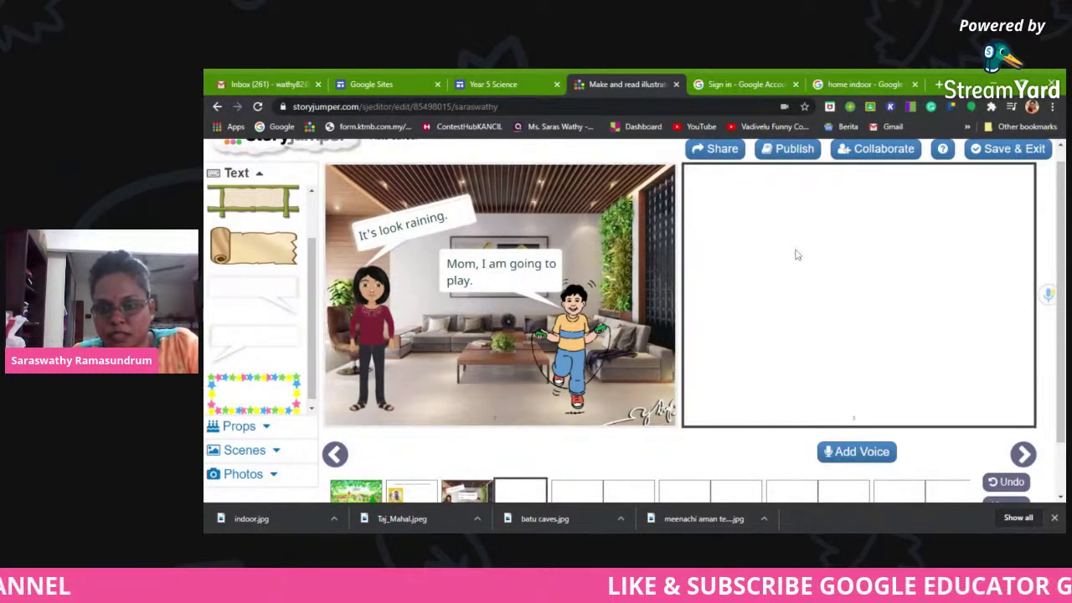
{"action": "left_click", "coordinate": [575, 291]}
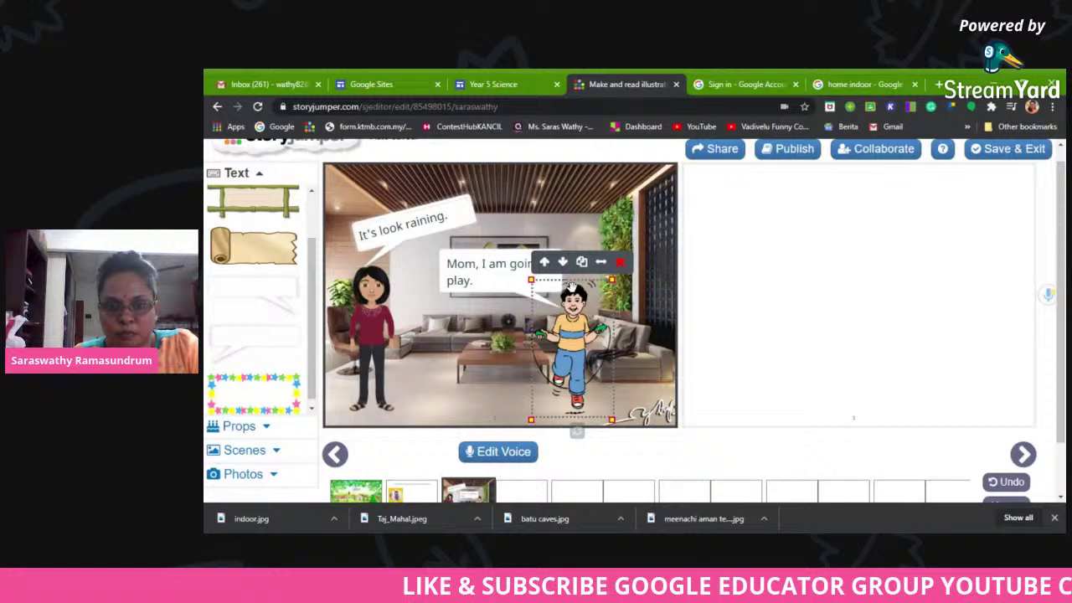
{"action": "left_click", "coordinate": [480, 227]}
{"action": "left_click", "coordinate": [812, 236]}
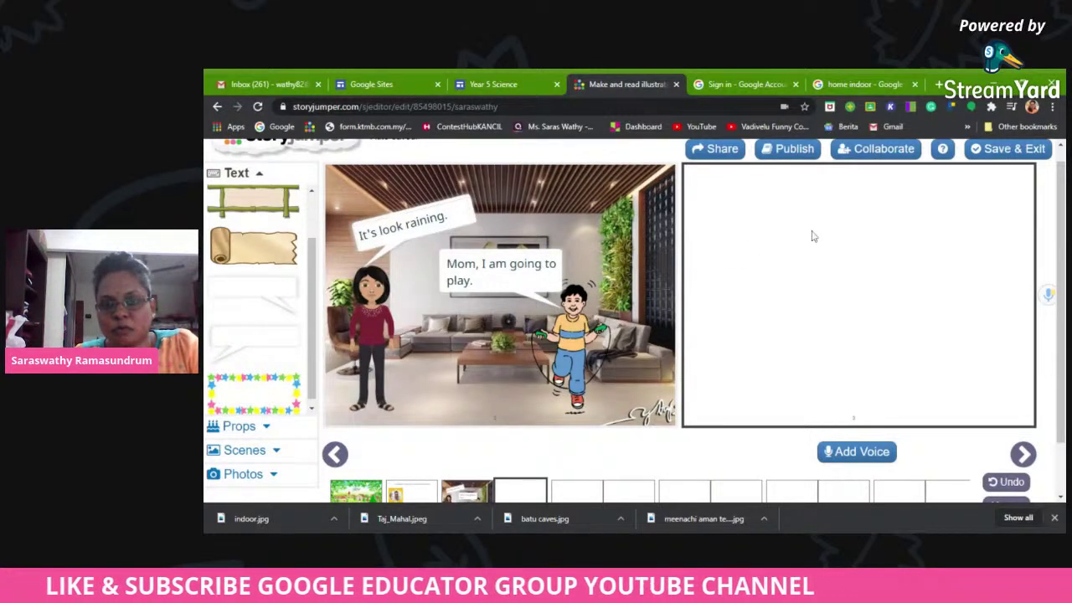
{"action": "left_click", "coordinate": [382, 333]}
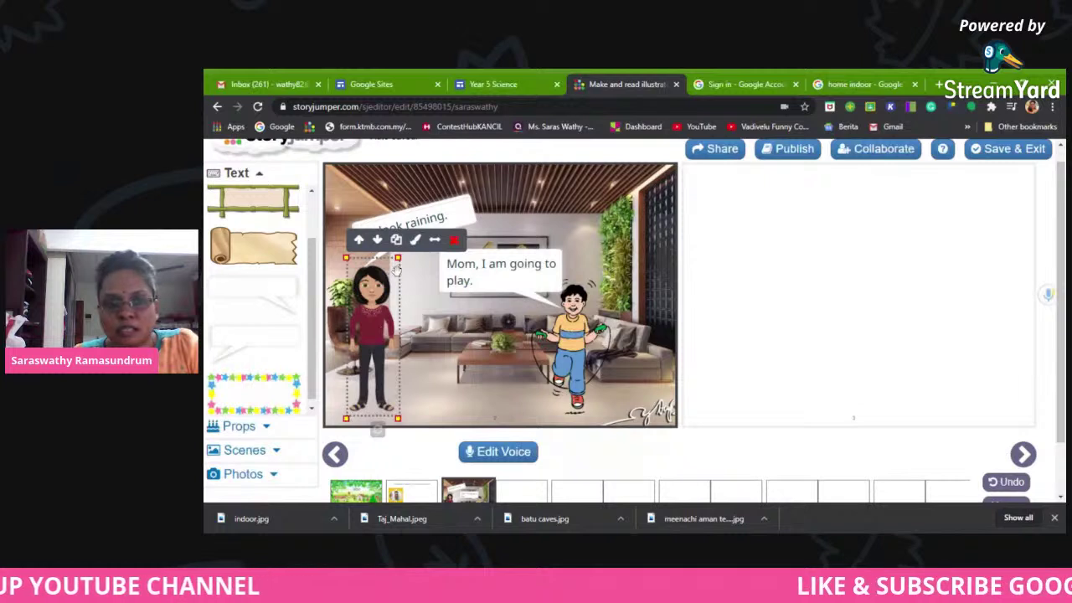
{"action": "left_click", "coordinate": [396, 240]}
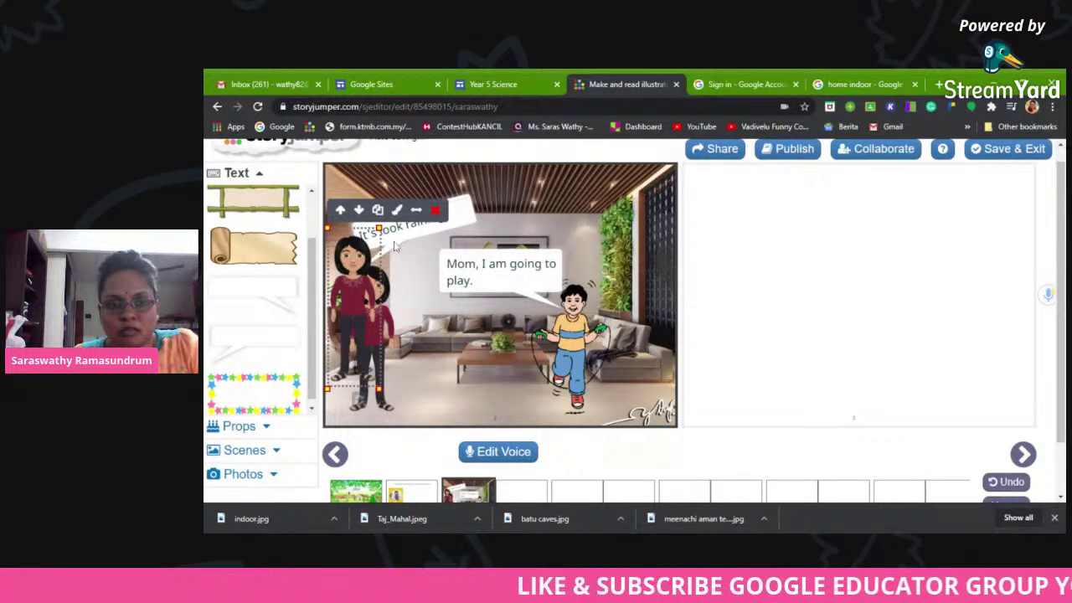
{"action": "left_click", "coordinate": [381, 214]}
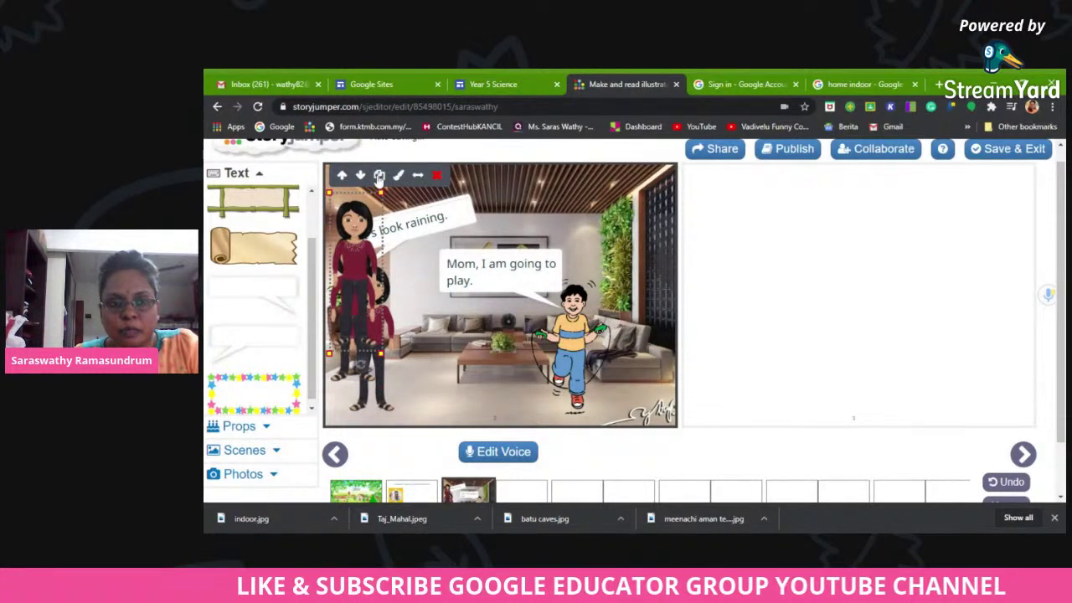
{"action": "left_click", "coordinate": [379, 183]}
{"action": "scroll", "coordinate": [358, 247], "scroll_direction": "down", "scroll_amount": 1}
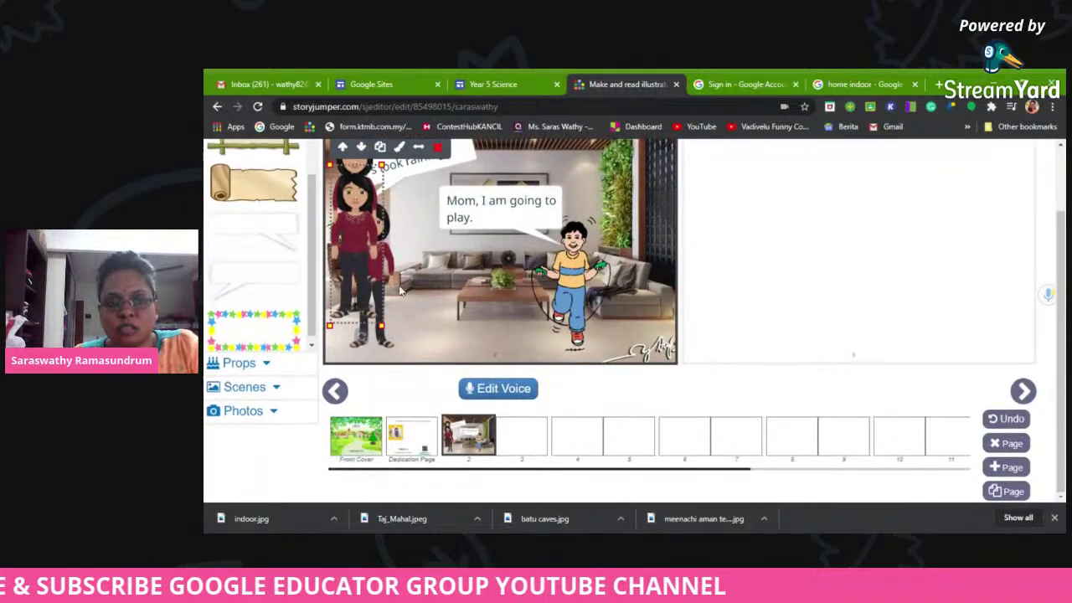
{"action": "left_click_drag", "start_coordinate": [358, 247], "coordinate": [771, 266]}
Step: Delete the extra mother copies so pages 2 and 3 each keep one
{"action": "left_click_drag", "start_coordinate": [359, 243], "coordinate": [570, 459]}
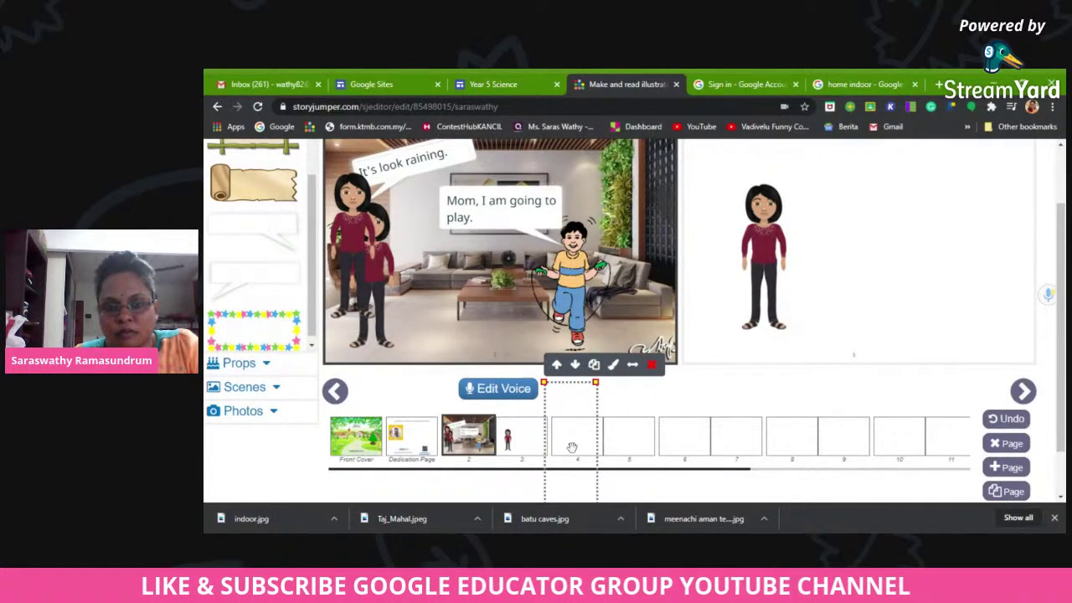
{"action": "left_click_drag", "start_coordinate": [565, 393], "coordinate": [894, 252]}
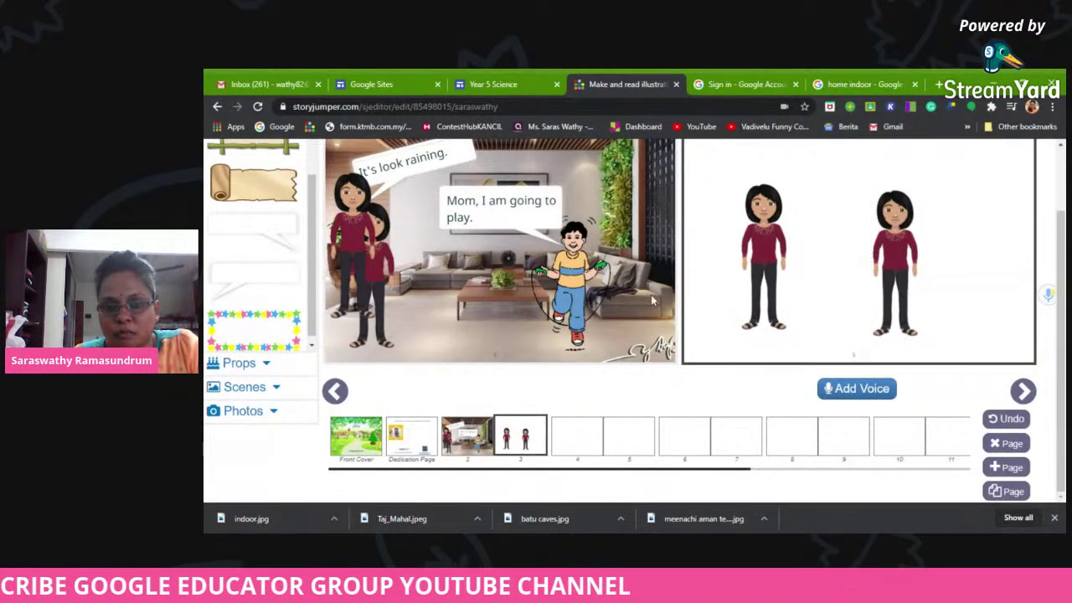
{"action": "left_click_drag", "start_coordinate": [394, 252], "coordinate": [656, 251]}
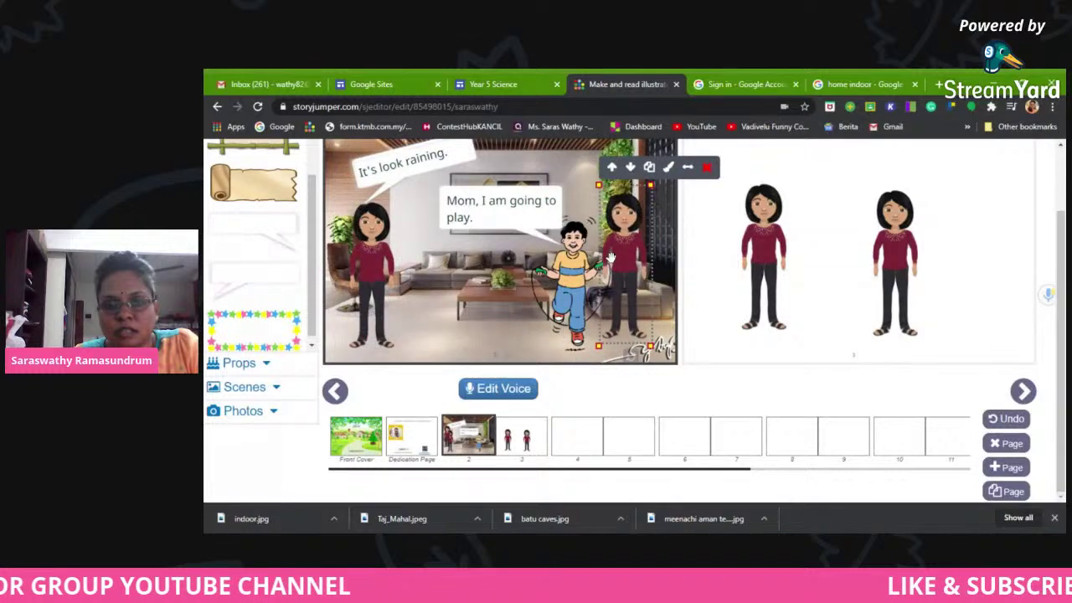
{"action": "left_click", "coordinate": [708, 168]}
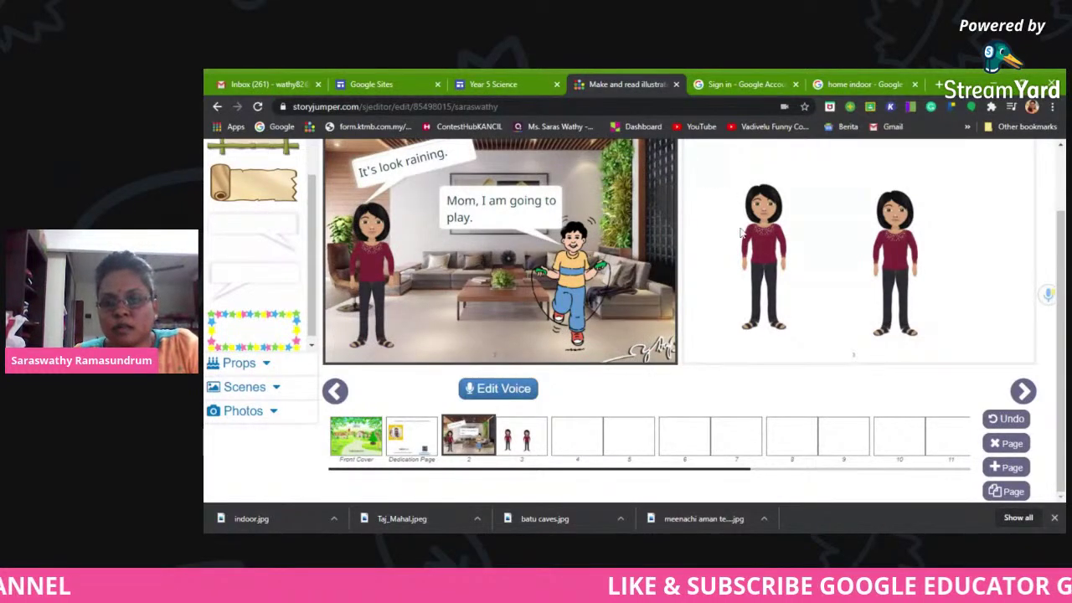
{"action": "scroll", "coordinate": [801, 335], "scroll_direction": "up", "scroll_amount": 1}
{"action": "left_click", "coordinate": [888, 358]}
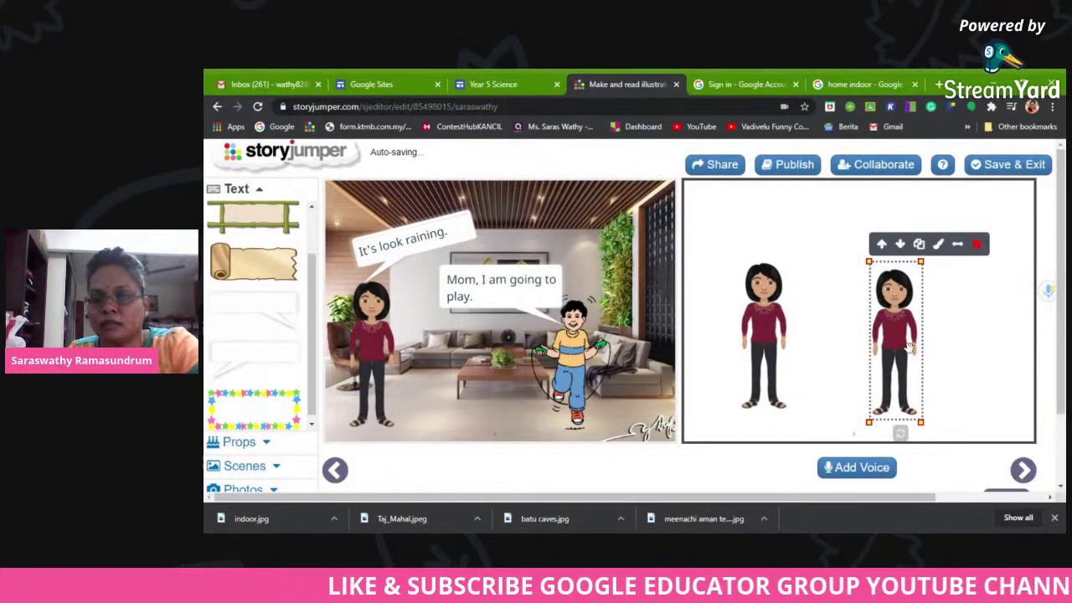
{"action": "left_click", "coordinate": [977, 244]}
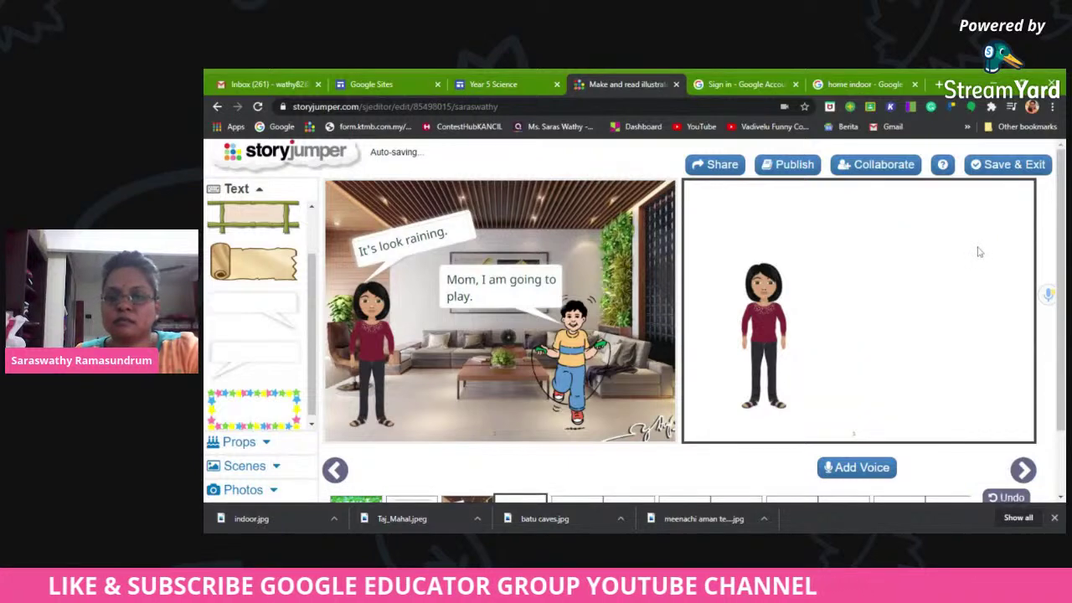
Step: Reposition the mother on page 3, then search Google for 'water cycle'
{"action": "left_click_drag", "start_coordinate": [763, 320], "coordinate": [730, 337]}
{"action": "left_click", "coordinate": [887, 80]}
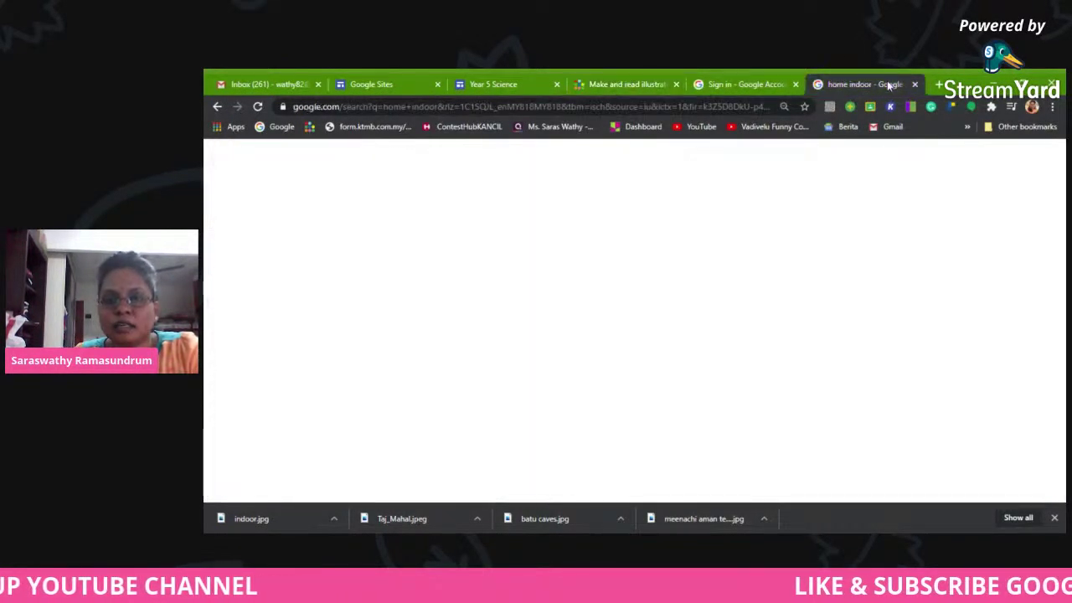
{"action": "left_click", "coordinate": [569, 108]}
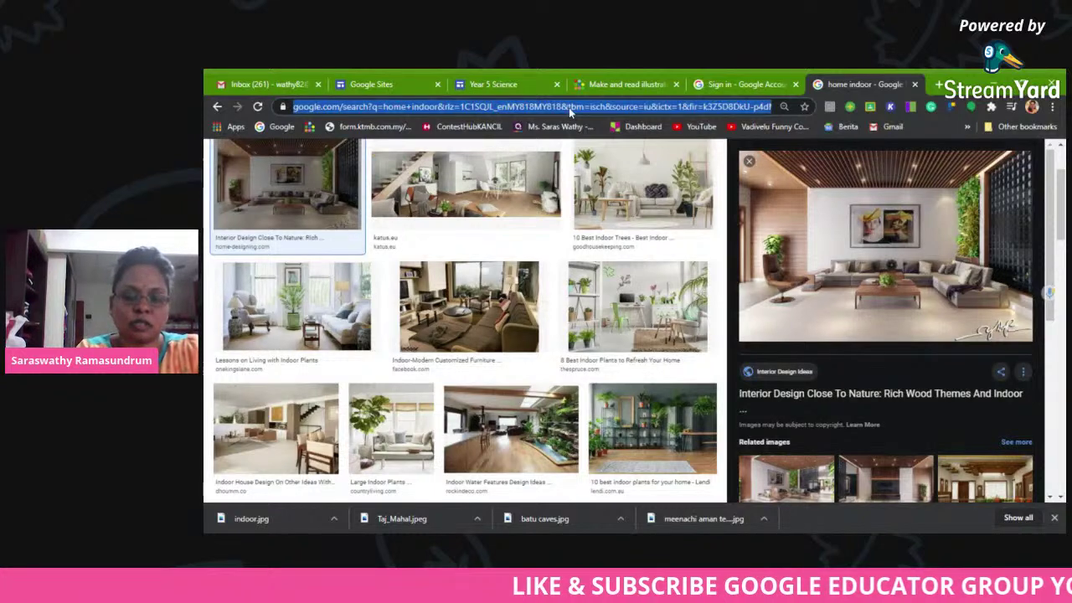
{"action": "type", "text": "water cycle"}
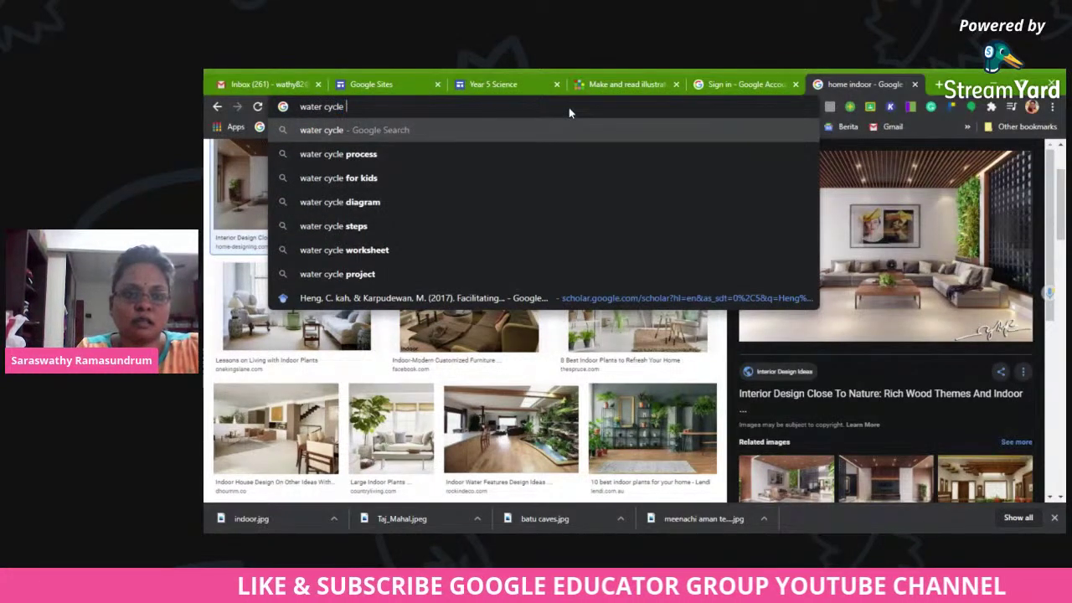
{"action": "left_click", "coordinate": [474, 150]}
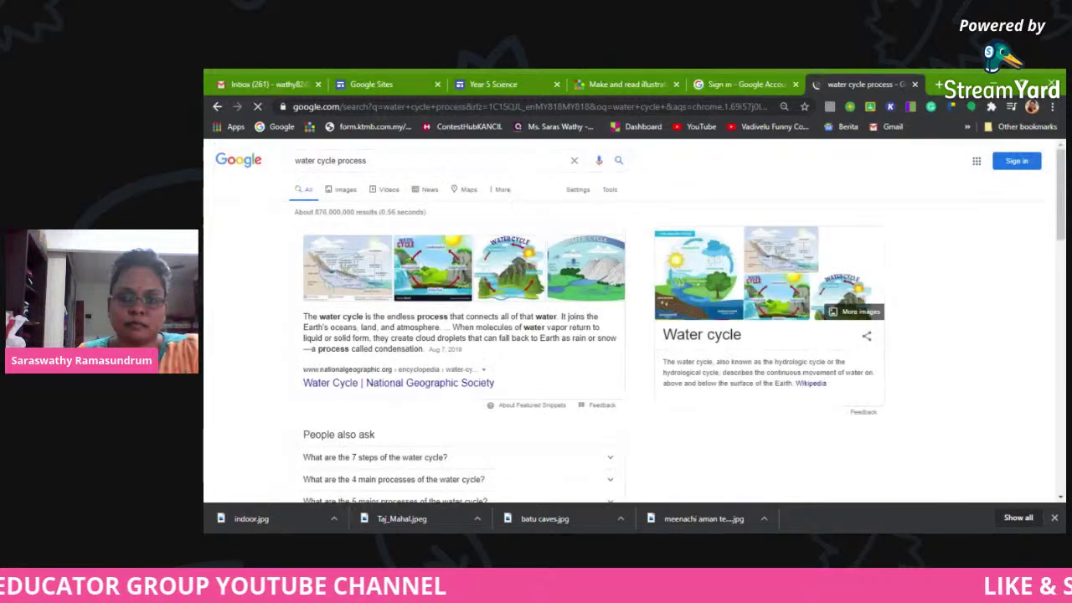
Step: Refine the search to 'water cycle process images' and open the image results
{"action": "left_click", "coordinate": [434, 114]}
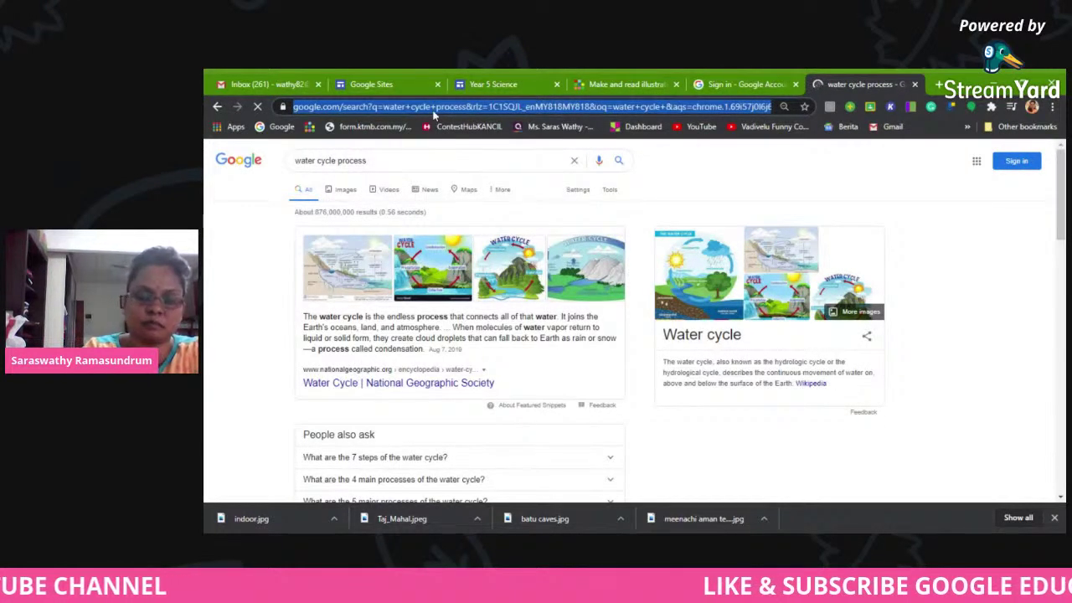
{"action": "type", "text": "images"}
{"action": "key", "text": "Return"}
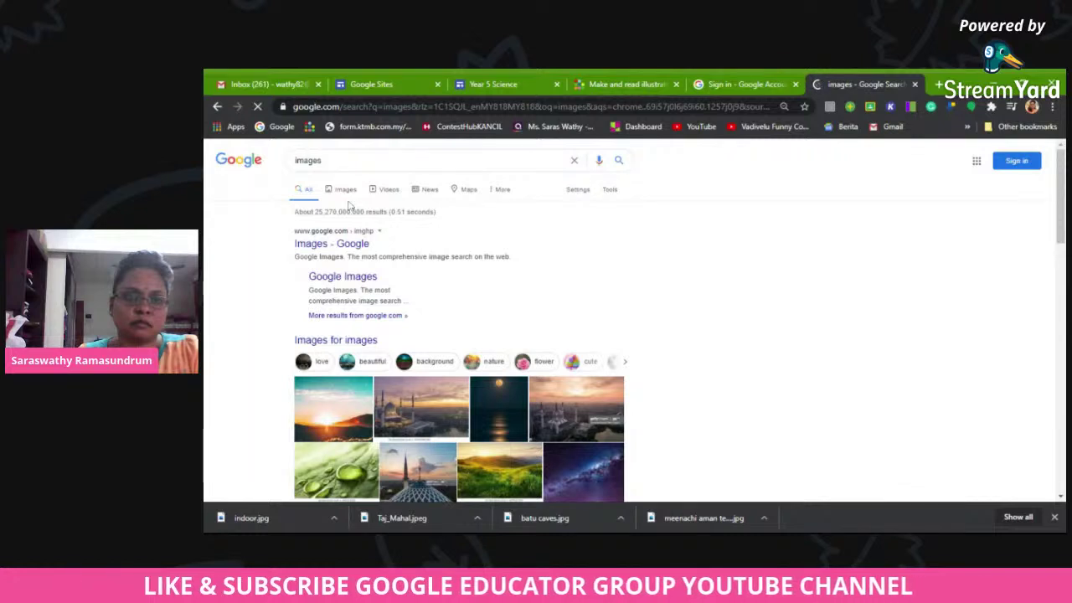
{"action": "double_click", "coordinate": [345, 167]}
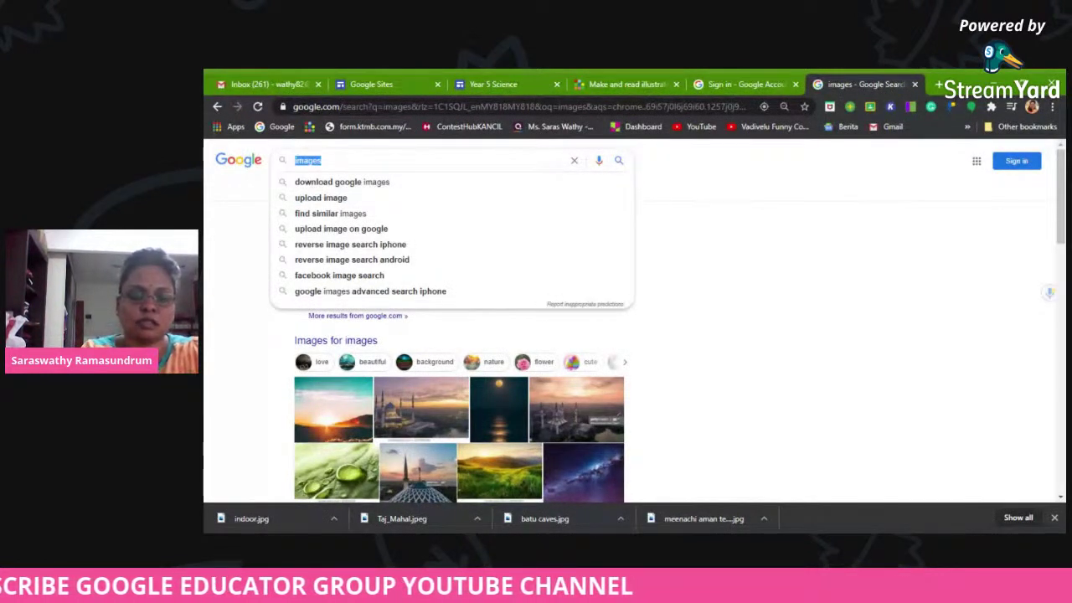
{"action": "type", "text": "water cycle process i"}
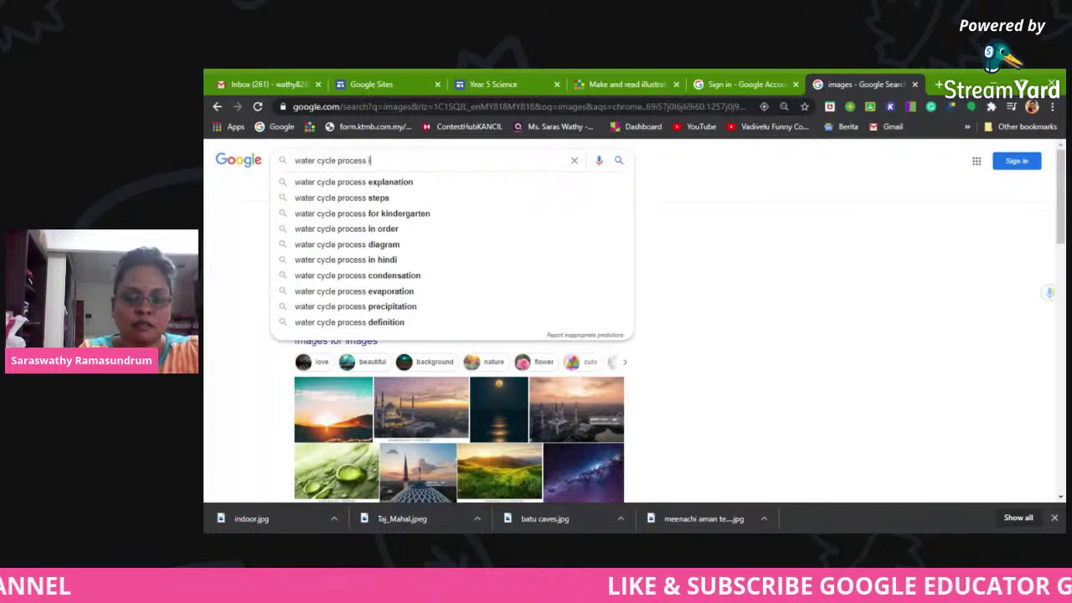
{"action": "type", "text": "mages"}
{"action": "key", "text": "Return"}
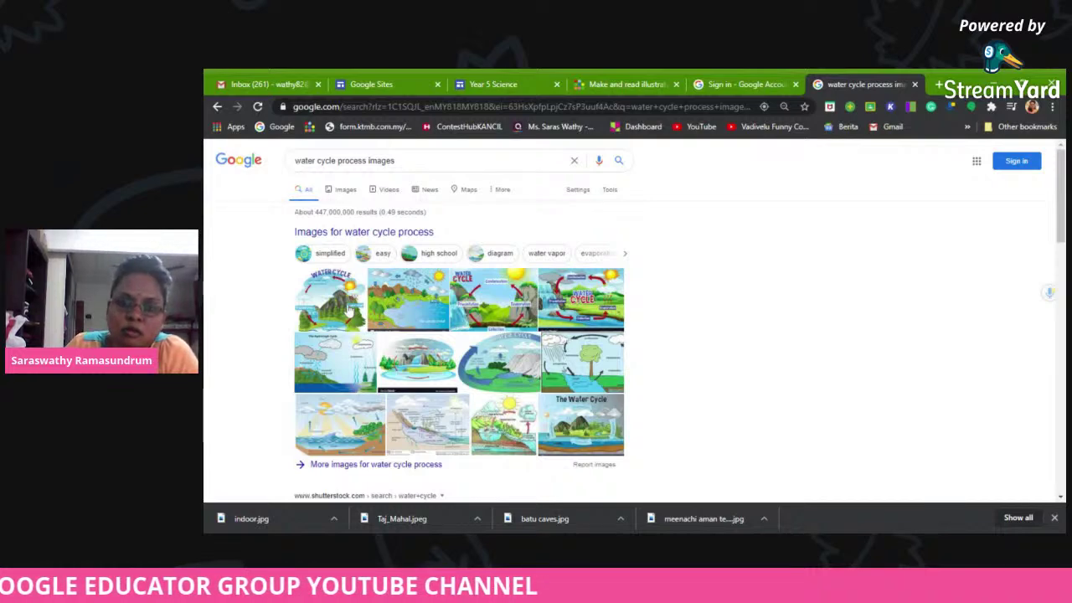
{"action": "left_click", "coordinate": [560, 312]}
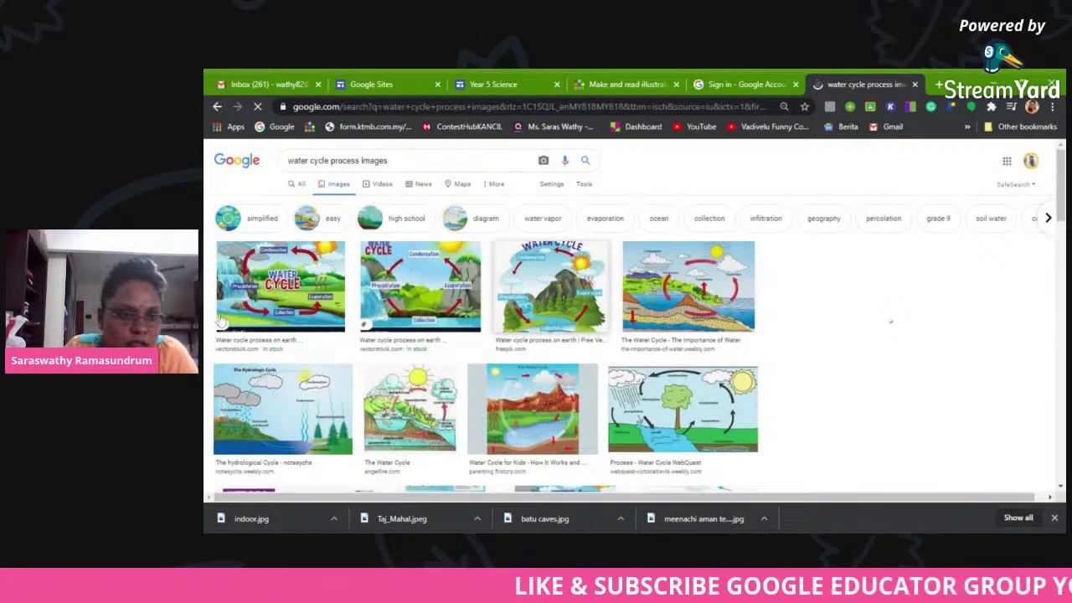
Step: Preview water cycle diagrams and save 'Water Cycle for Kids' as water cycle.jpg
{"action": "left_click", "coordinate": [276, 303]}
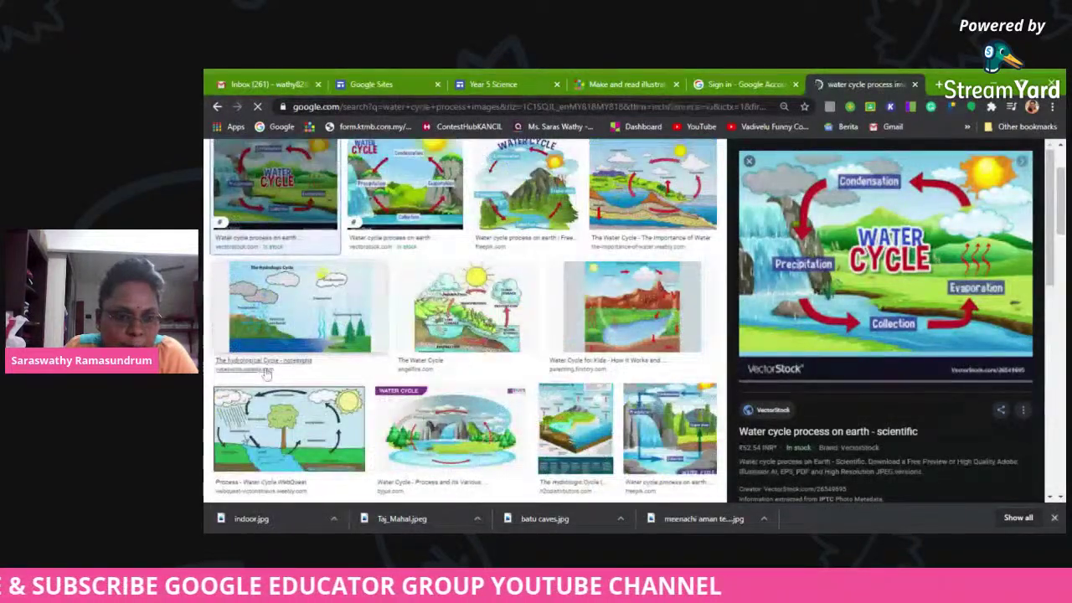
{"action": "scroll", "coordinate": [277, 352], "scroll_direction": "down", "scroll_amount": 3}
{"action": "left_click", "coordinate": [288, 328]}
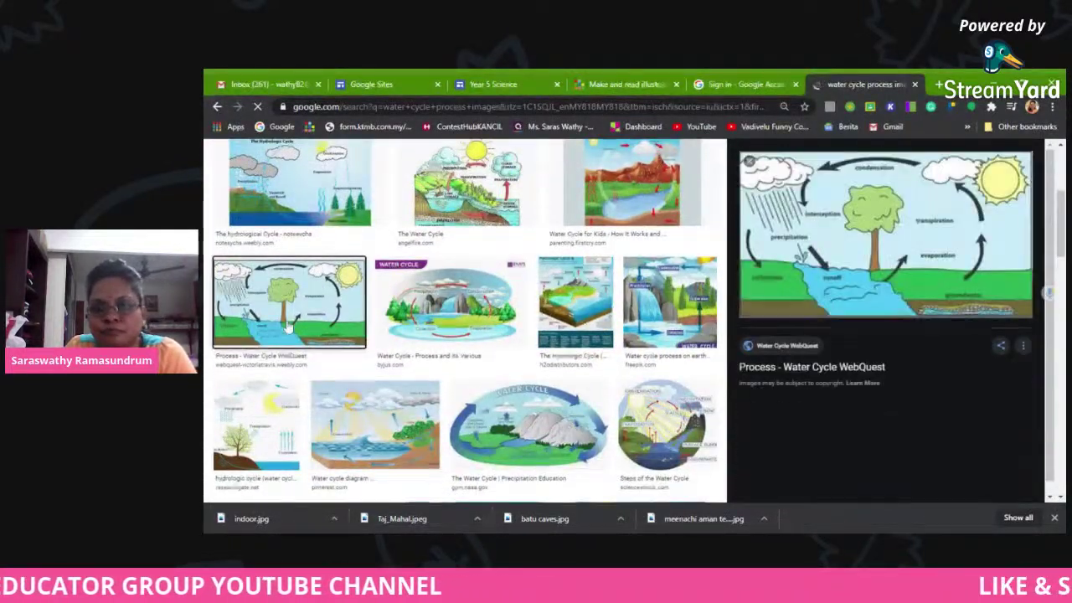
{"action": "scroll", "coordinate": [293, 328], "scroll_direction": "up", "scroll_amount": 2}
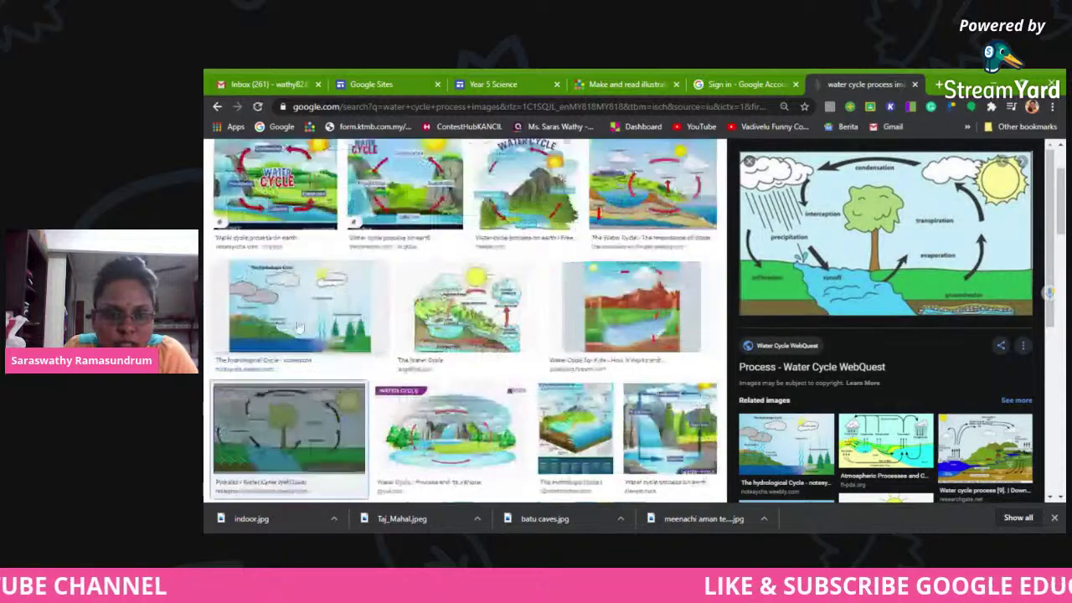
{"action": "left_click", "coordinate": [624, 335]}
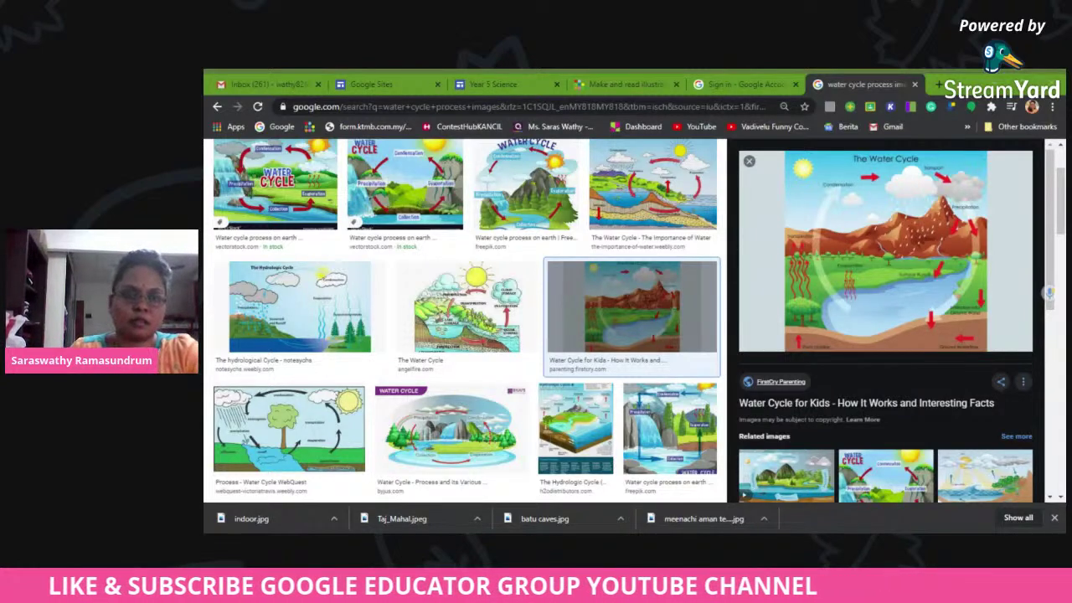
{"action": "key", "text": "Return"}
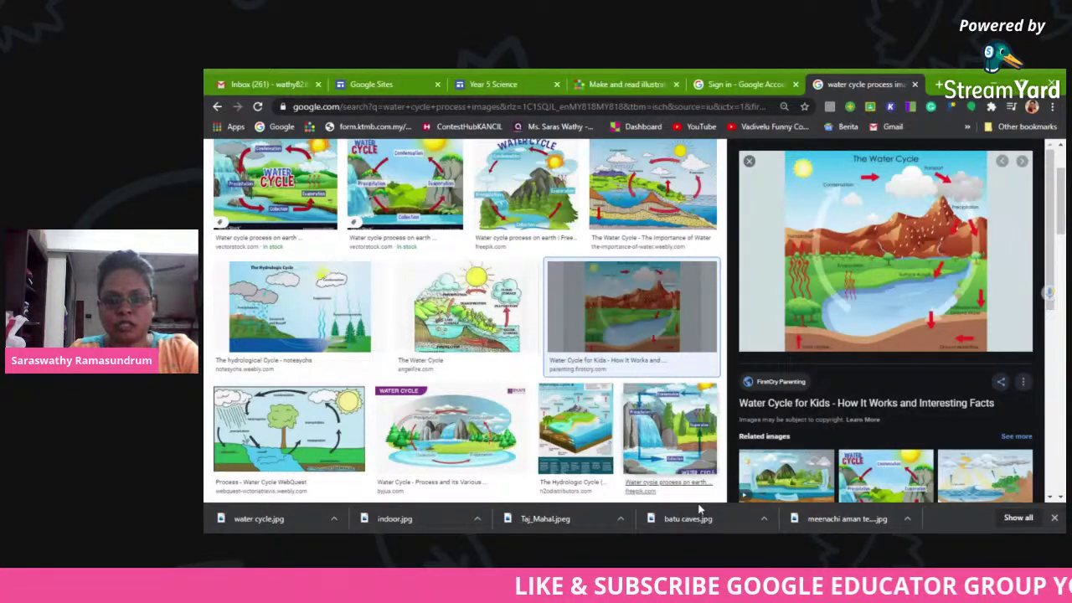
{"action": "left_click", "coordinate": [700, 513]}
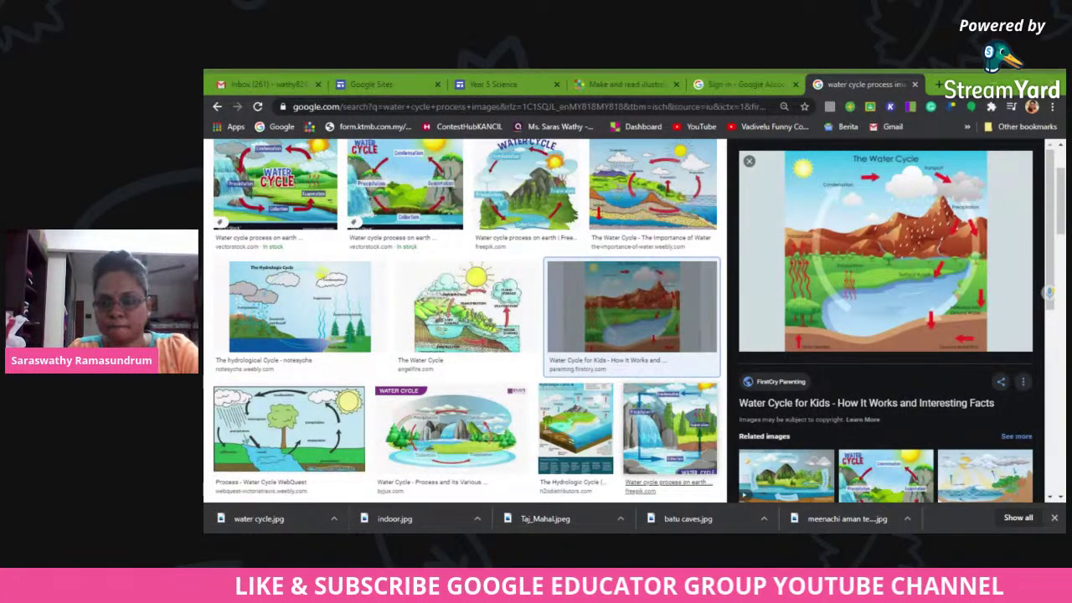
Step: Switch back to the StoryJumper story editor tab
{"action": "key", "text": "alt+Tab"}
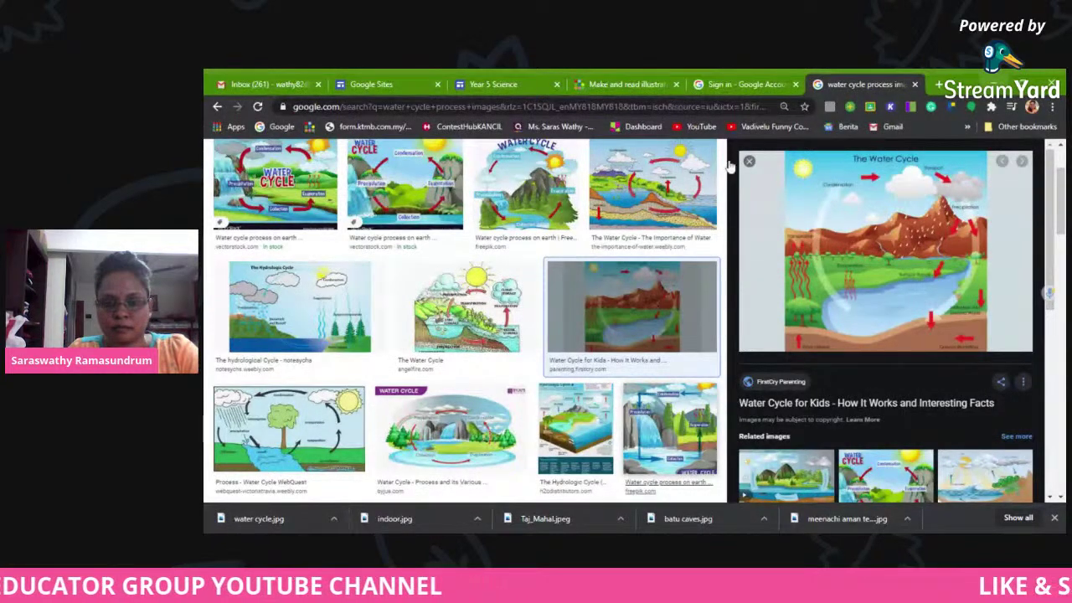
{"action": "key", "text": "alt+Tab"}
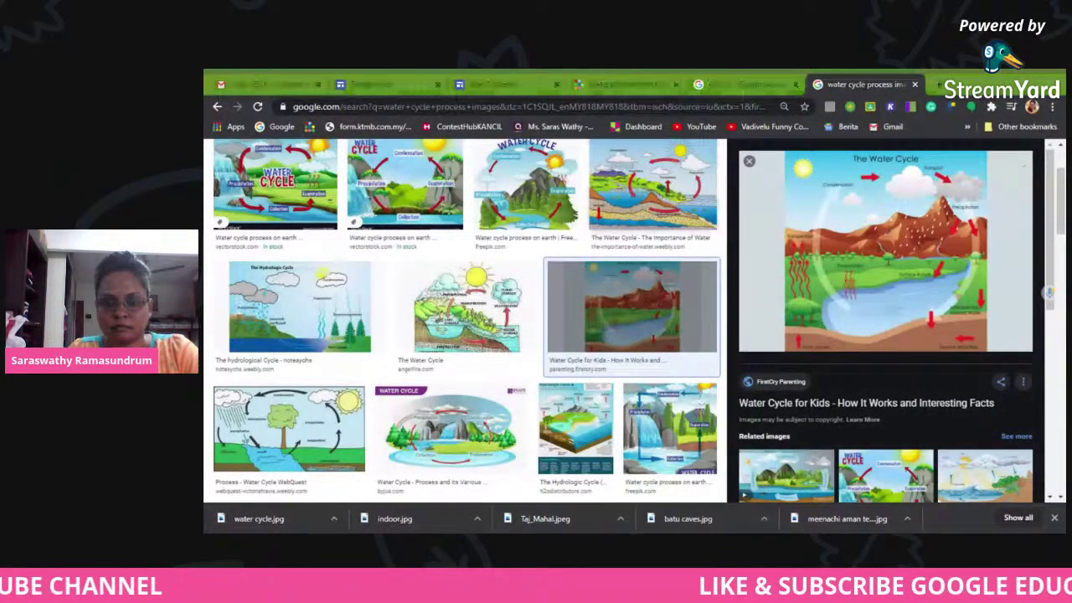
{"action": "key", "text": "alt+Tab"}
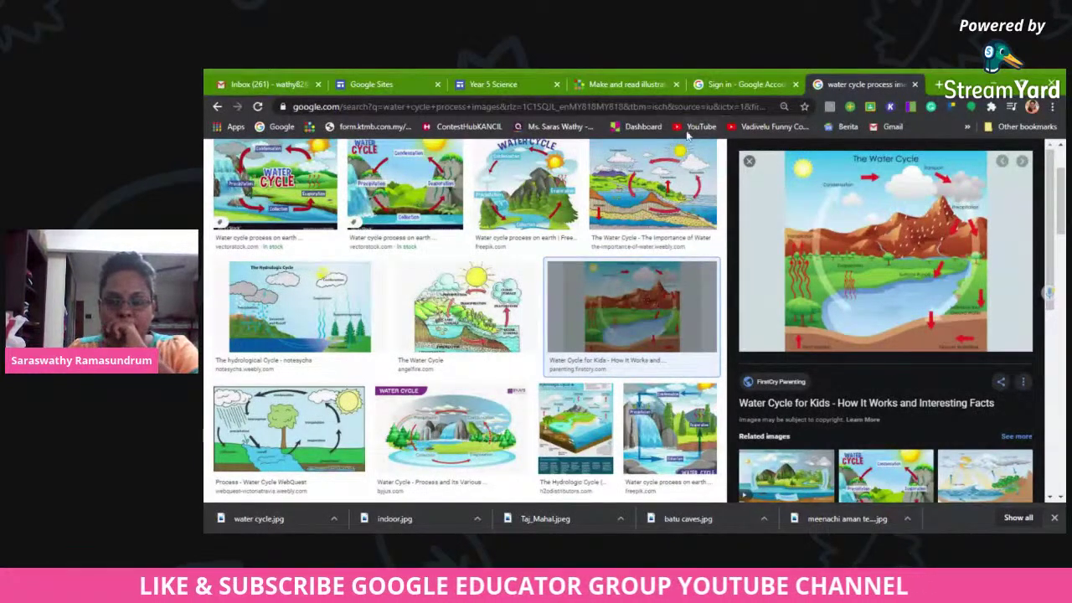
{"action": "left_click", "coordinate": [624, 84]}
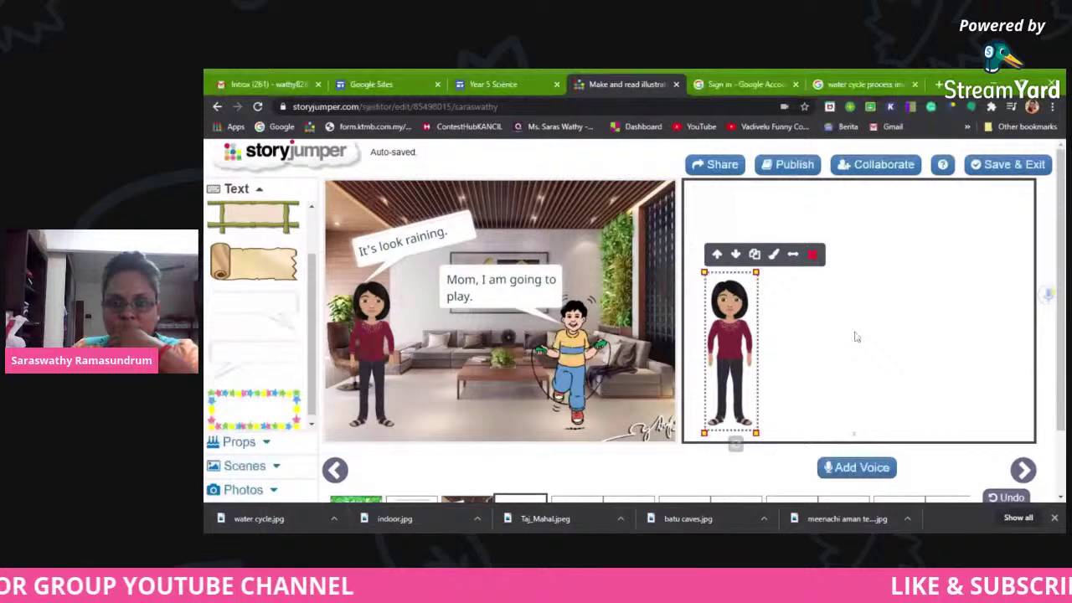
Step: Expand Props, Scenes and Photos in the sidebar and choose Add your photos
{"action": "left_click", "coordinate": [780, 208]}
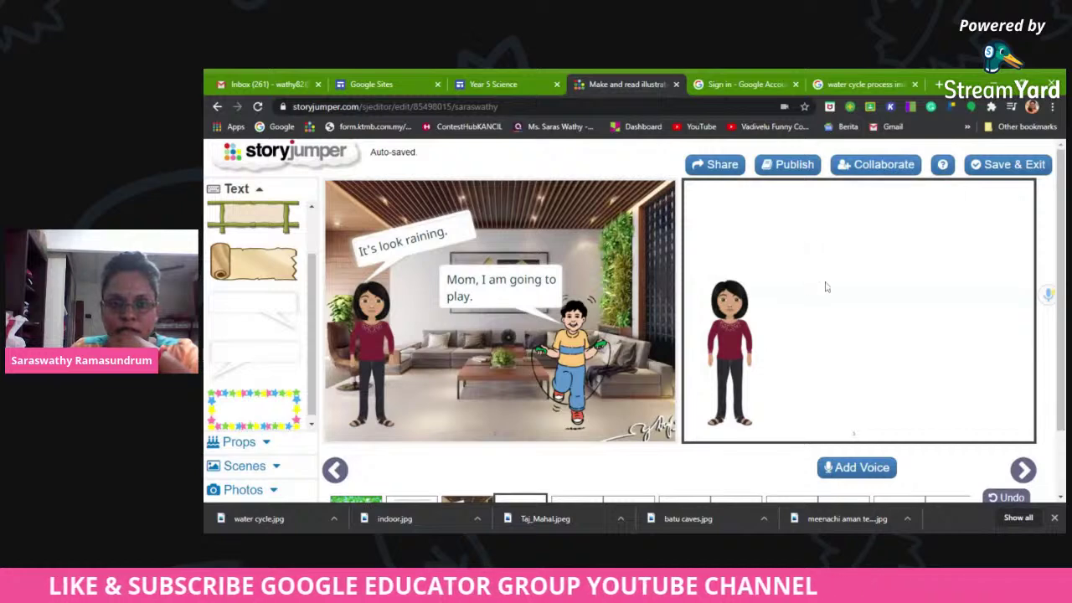
{"action": "scroll", "coordinate": [365, 406], "scroll_direction": "down", "scroll_amount": 1}
{"action": "left_click", "coordinate": [239, 379]}
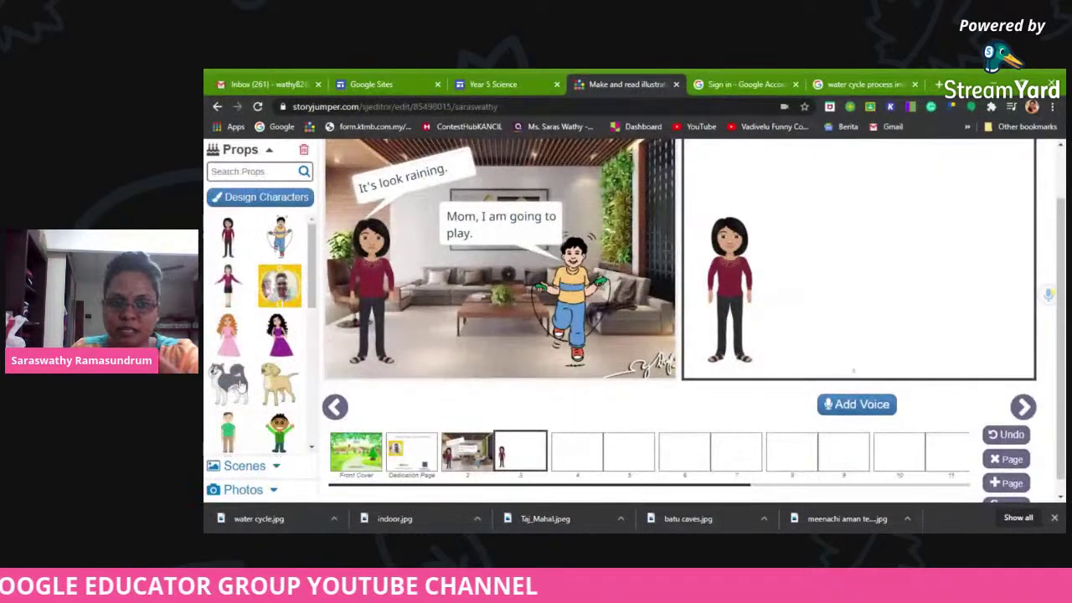
{"action": "left_click", "coordinate": [243, 466]}
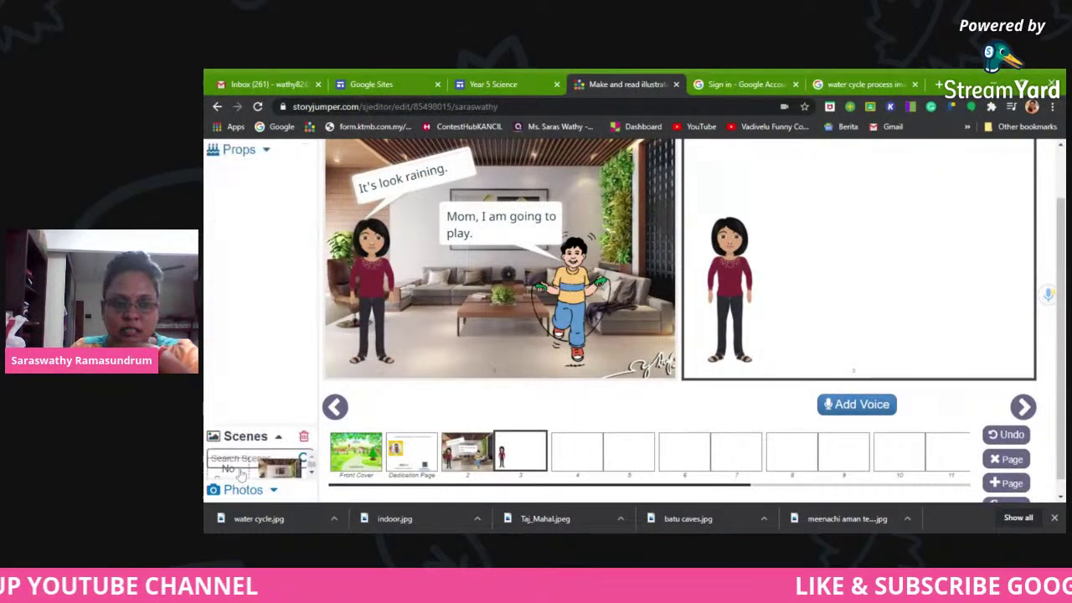
{"action": "scroll", "coordinate": [274, 426], "scroll_direction": "down", "scroll_amount": 5}
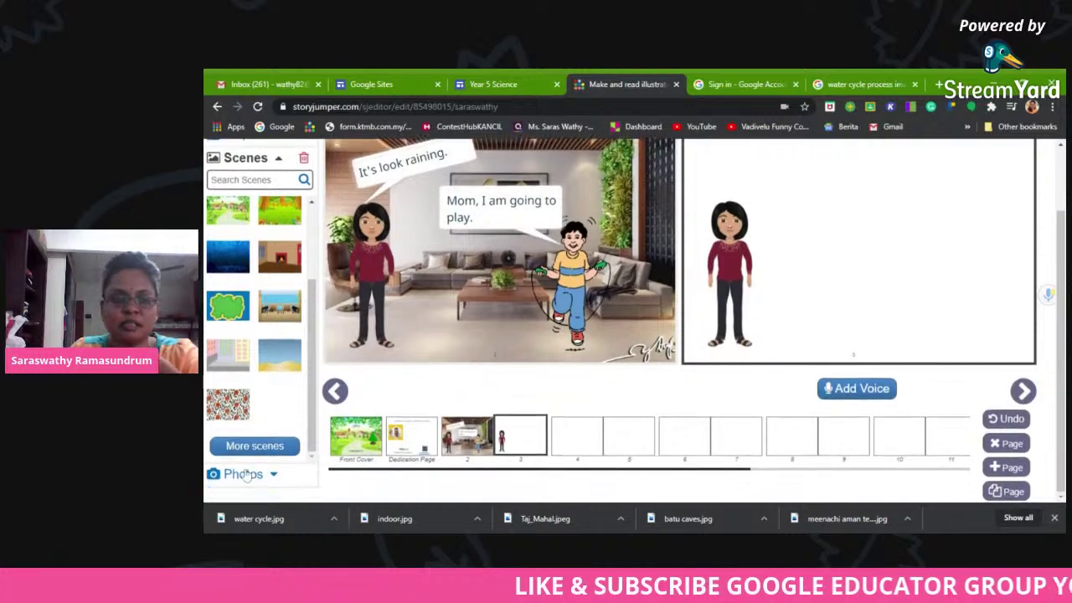
{"action": "left_click", "coordinate": [243, 475]}
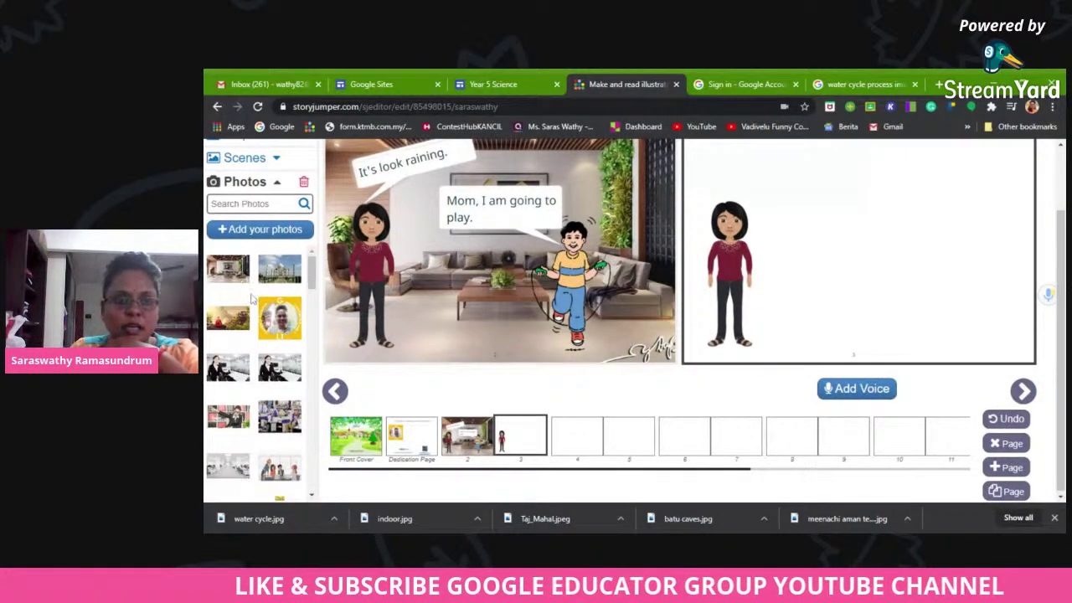
{"action": "left_click", "coordinate": [274, 231]}
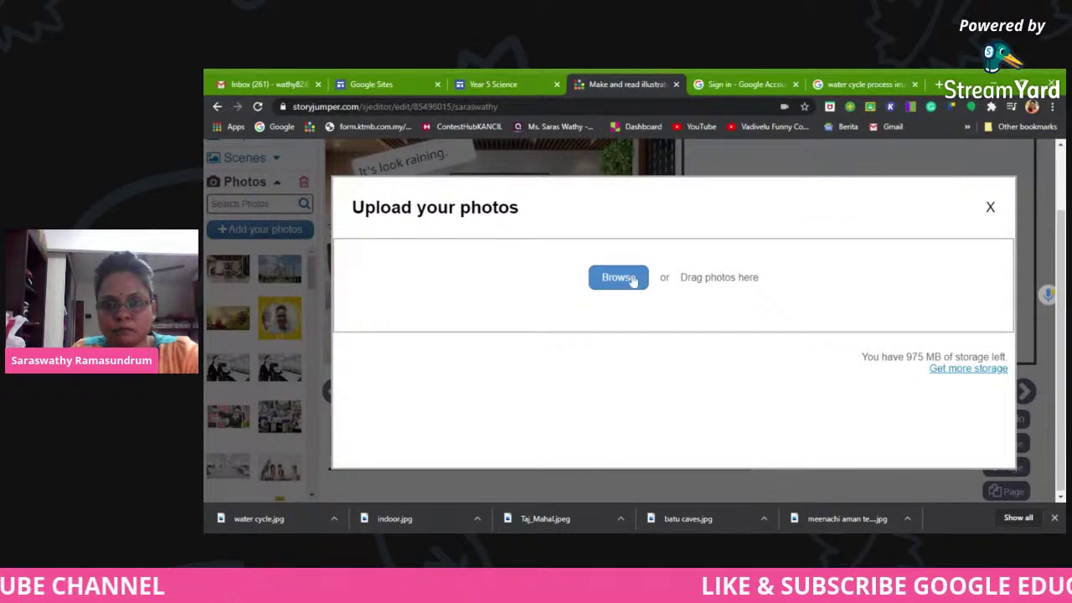
Step: Upload the water cycle image as a Scene, rotate it upright and confirm
{"action": "left_click", "coordinate": [633, 280]}
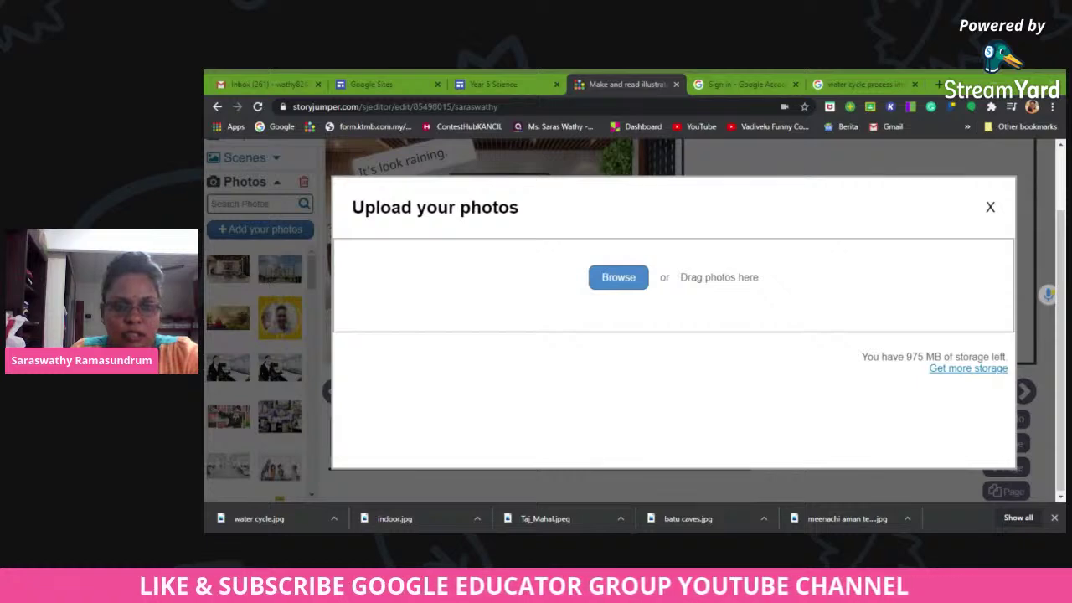
{"action": "double_click", "coordinate": [489, 361]}
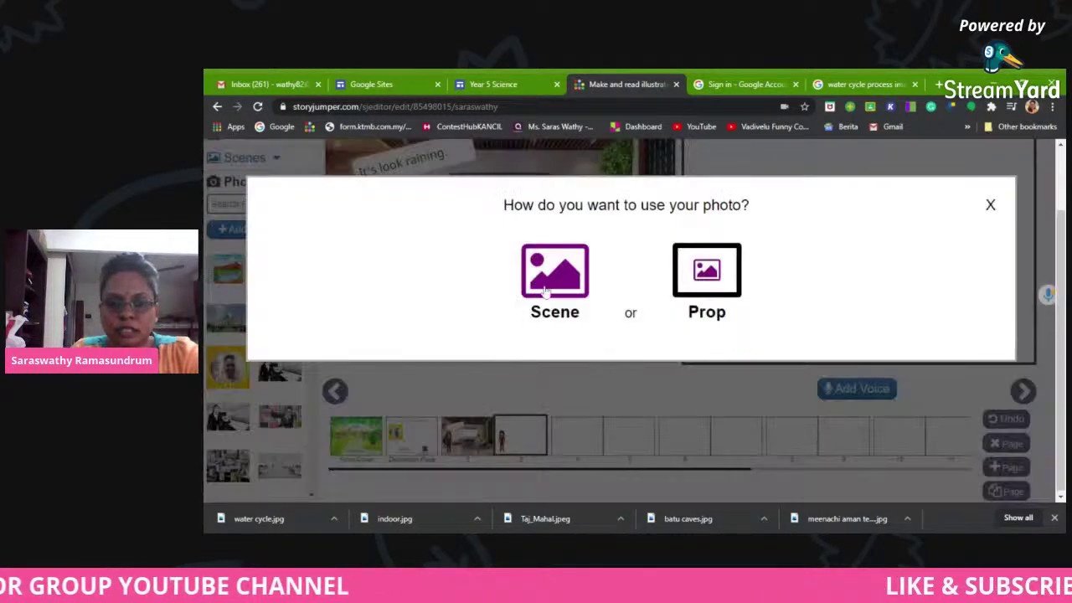
{"action": "left_click", "coordinate": [549, 276]}
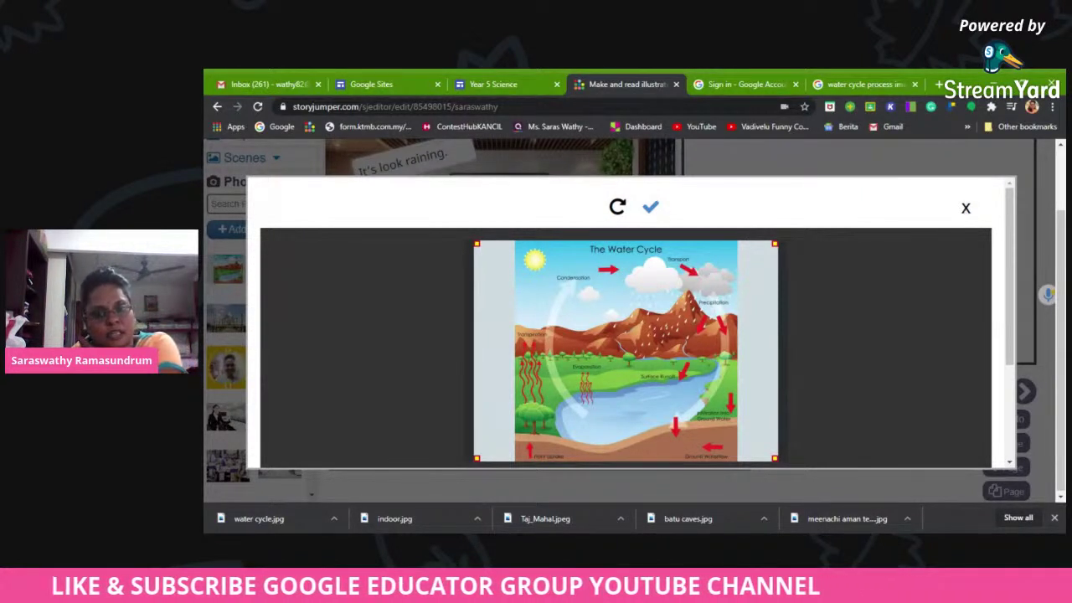
{"action": "left_click", "coordinate": [617, 209]}
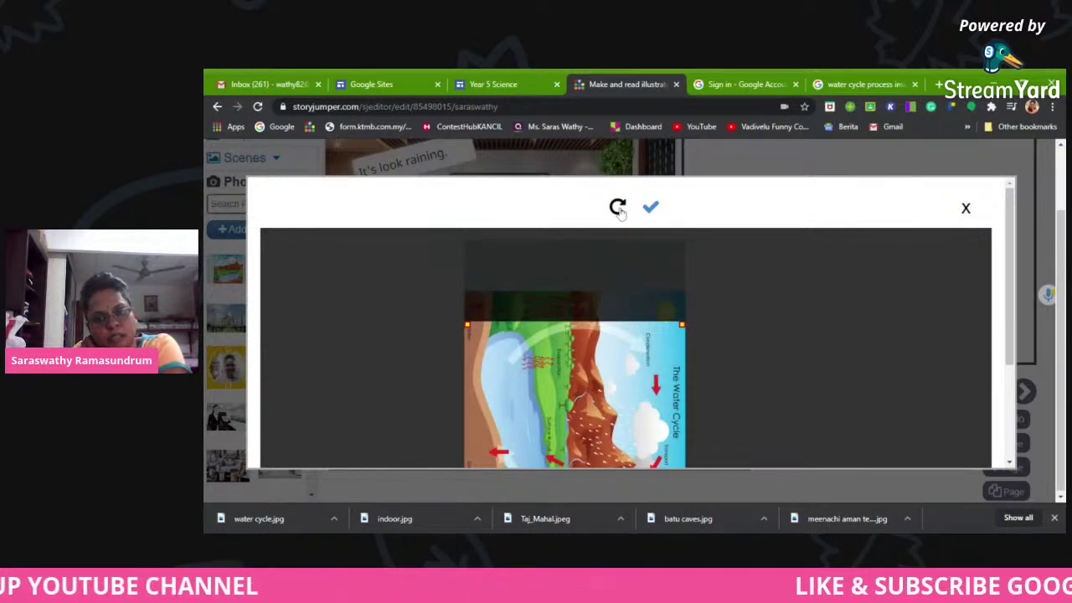
{"action": "left_click", "coordinate": [617, 208]}
{"action": "left_click", "coordinate": [618, 208]}
{"action": "left_click", "coordinate": [617, 209]}
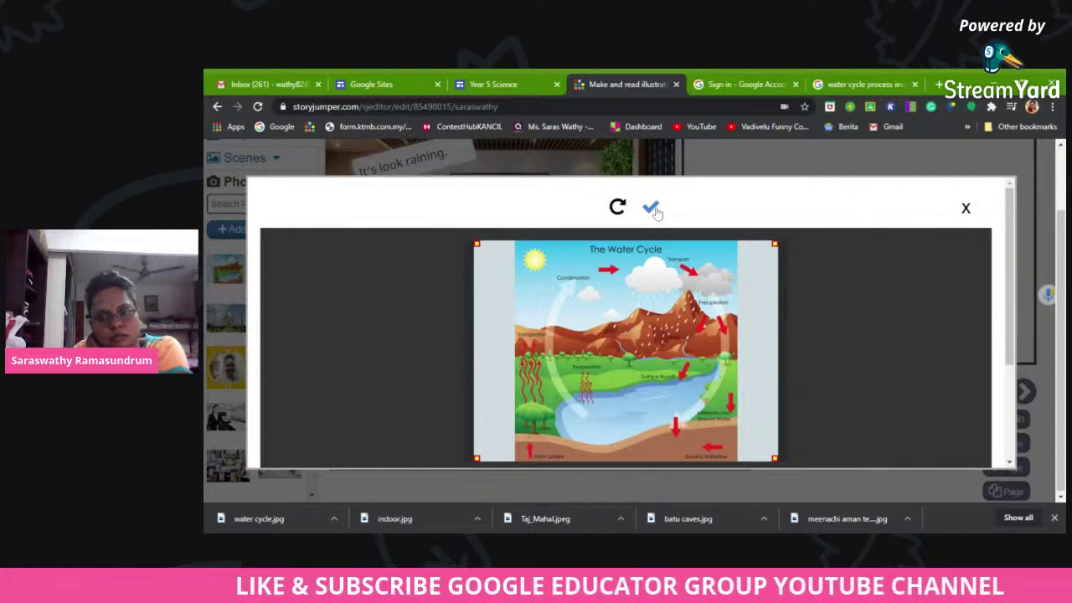
{"action": "left_click", "coordinate": [652, 209]}
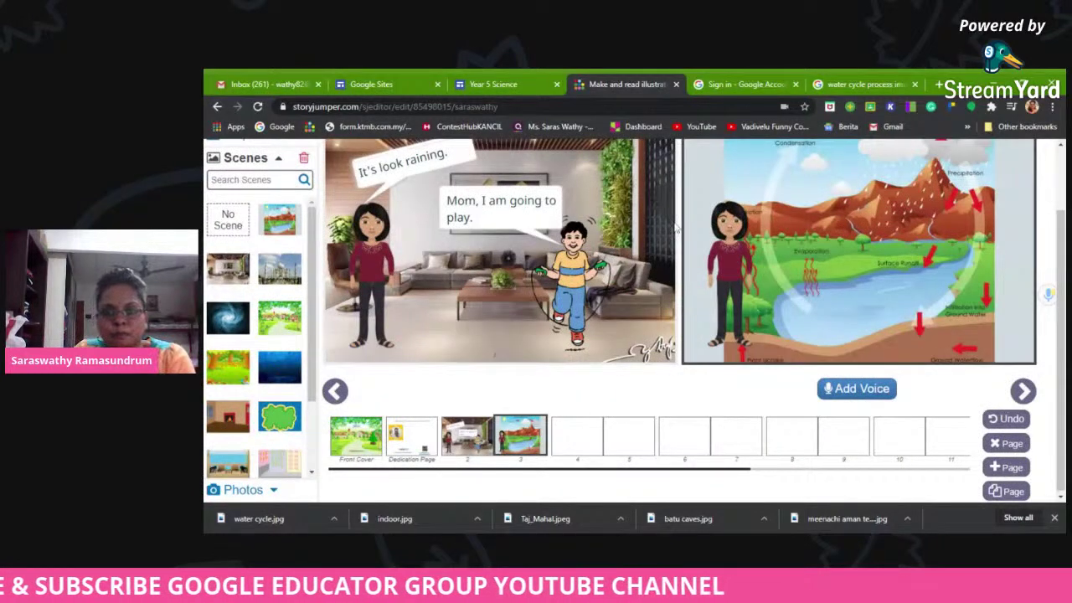
Step: Add a small top-left text box on page 3 reading 'Let me explain.'
{"action": "scroll", "coordinate": [801, 337], "scroll_direction": "up", "scroll_amount": 1}
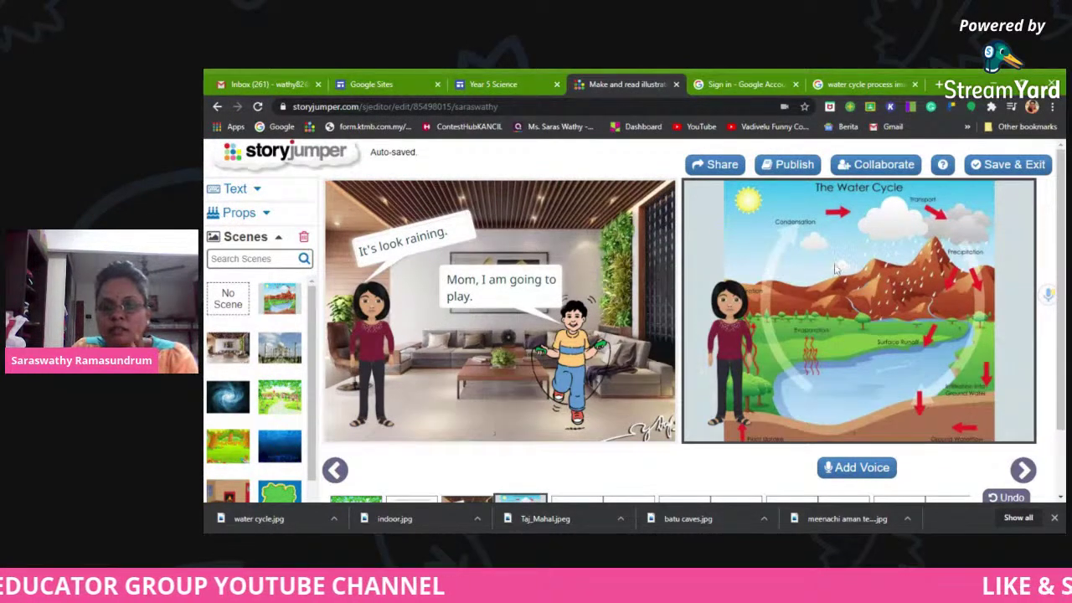
{"action": "left_click", "coordinate": [728, 348]}
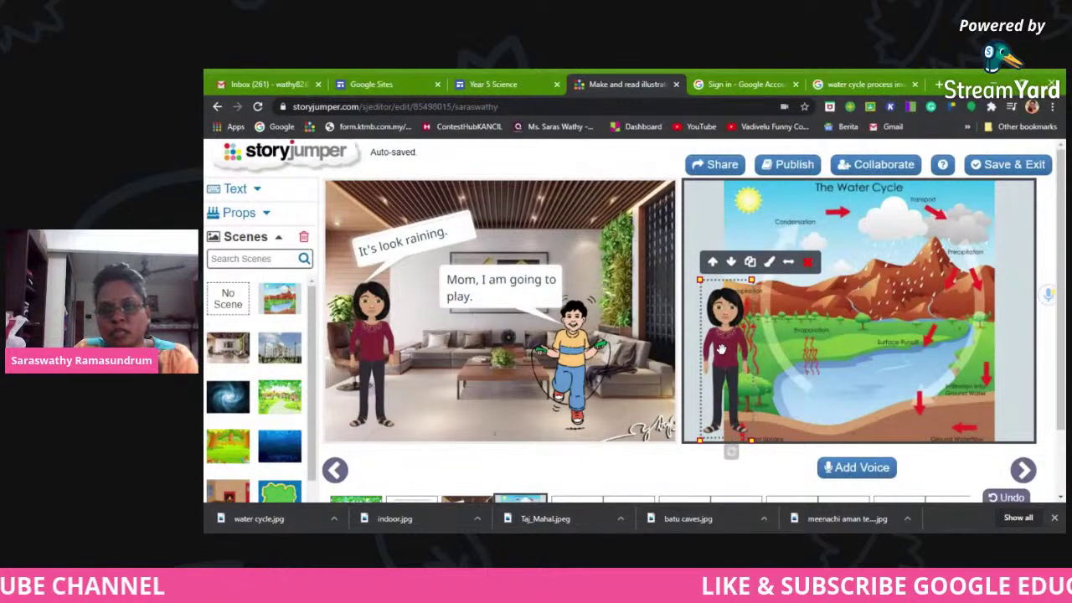
{"action": "left_click", "coordinate": [252, 191]}
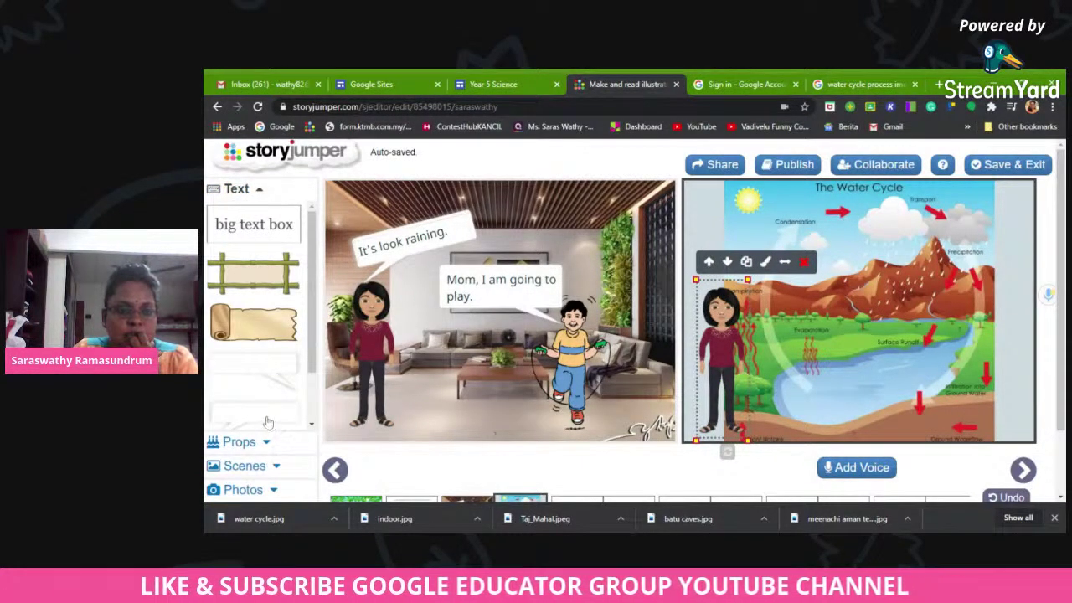
{"action": "left_click", "coordinate": [268, 421]}
{"action": "left_click_drag", "start_coordinate": [1000, 342], "coordinate": [870, 292]}
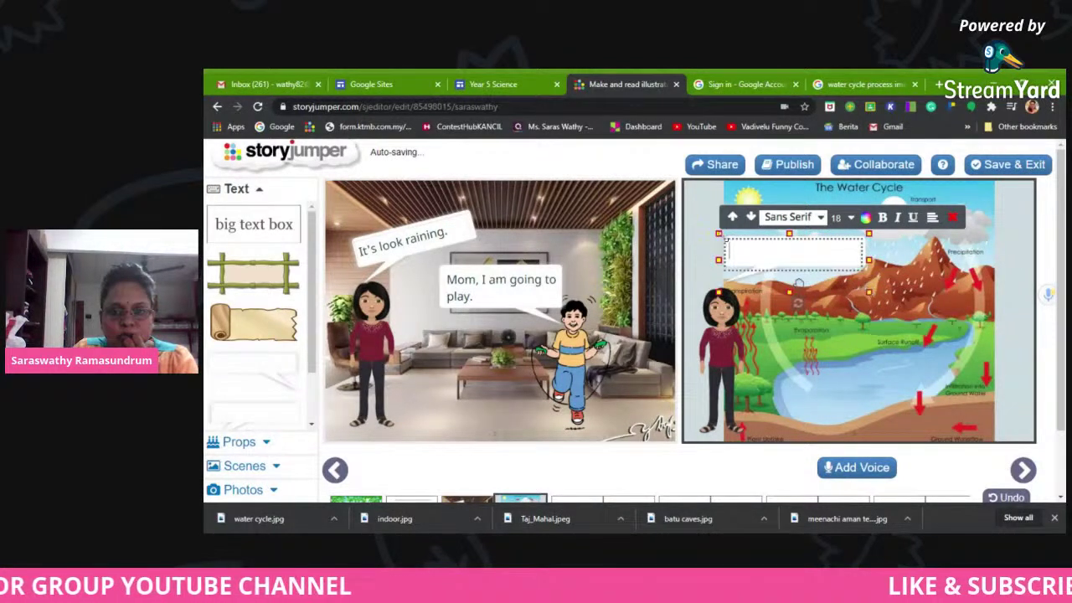
{"action": "type", "text": "Let me"}
{"action": "type", "text": " Evap"}
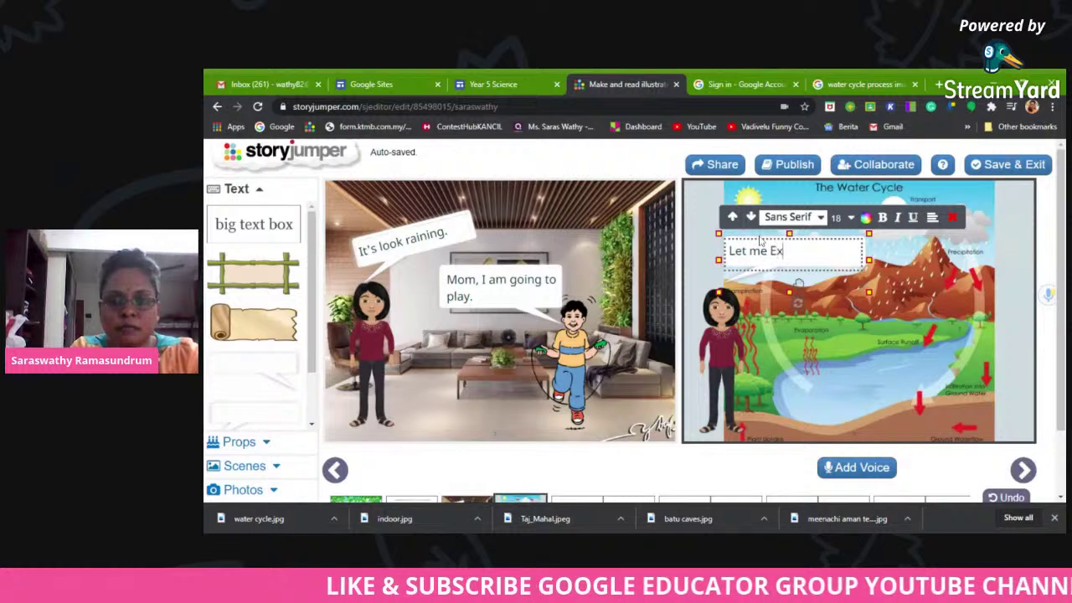
{"action": "key", "text": "BackSpace"}
{"action": "key", "text": "BackSpace"}
{"action": "key", "text": "BackSpace"}
{"action": "key", "text": "BackSpace"}
{"action": "type", "text": "explain."}
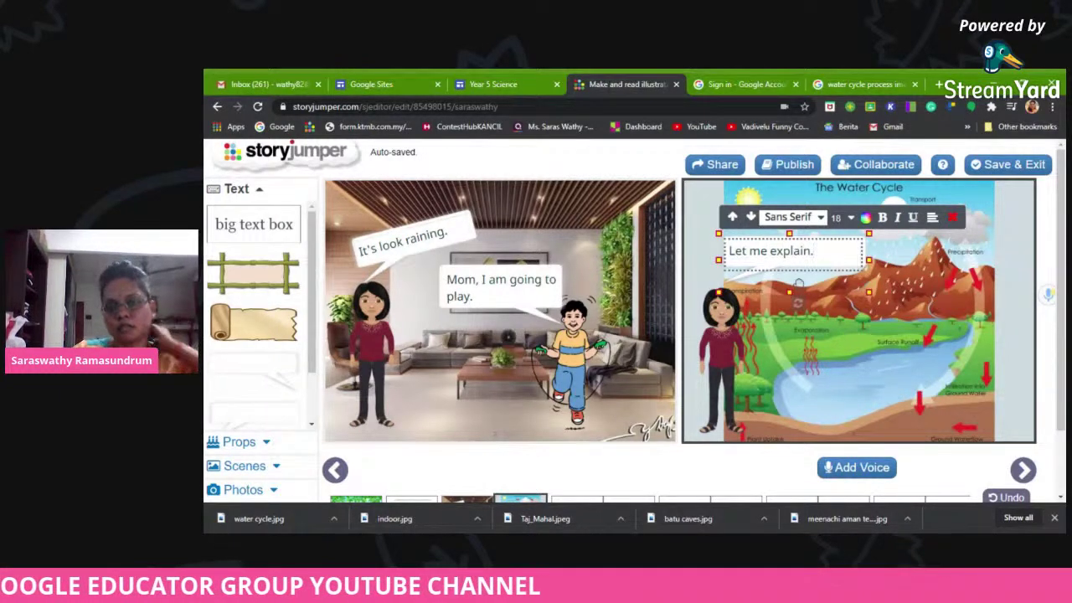
{"action": "left_click", "coordinate": [843, 335]}
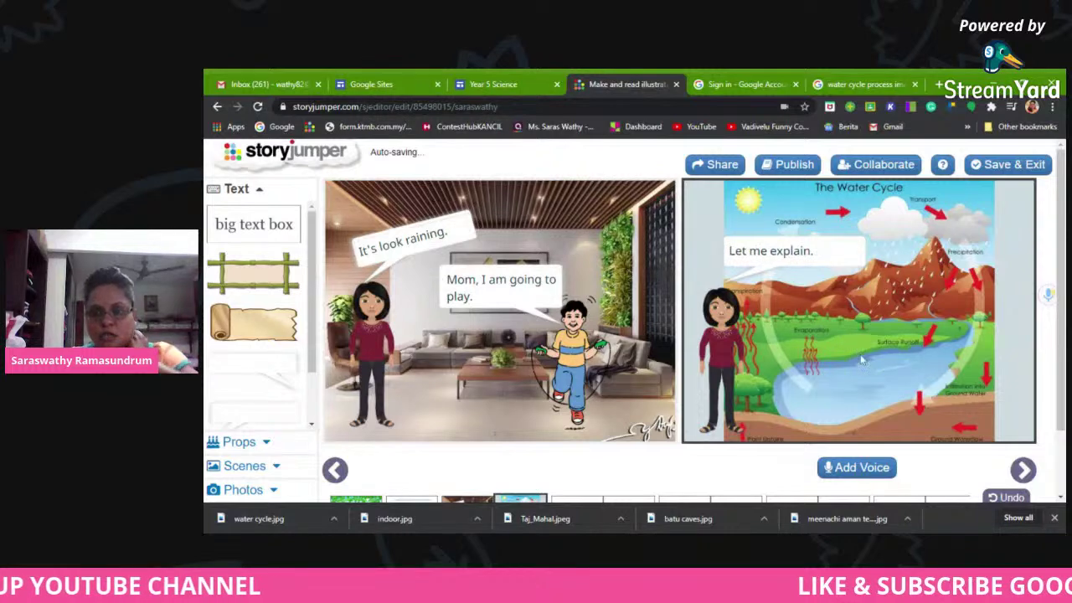
{"action": "scroll", "coordinate": [851, 377], "scroll_direction": "down", "scroll_amount": 1}
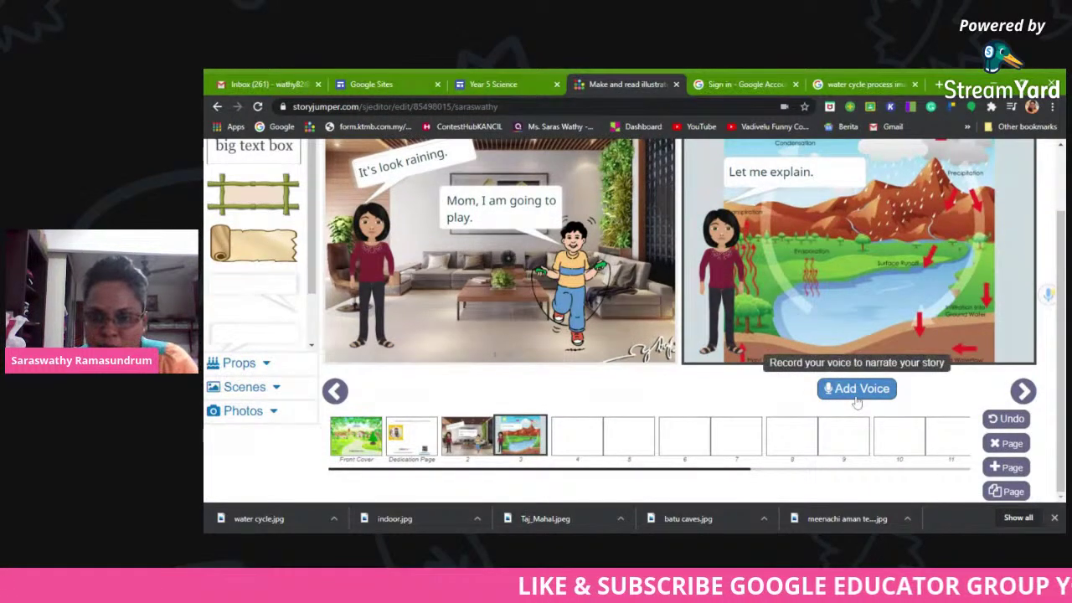
Step: Record and stop a voice narration for page 3 via Add Voice
{"action": "left_click", "coordinate": [857, 391]}
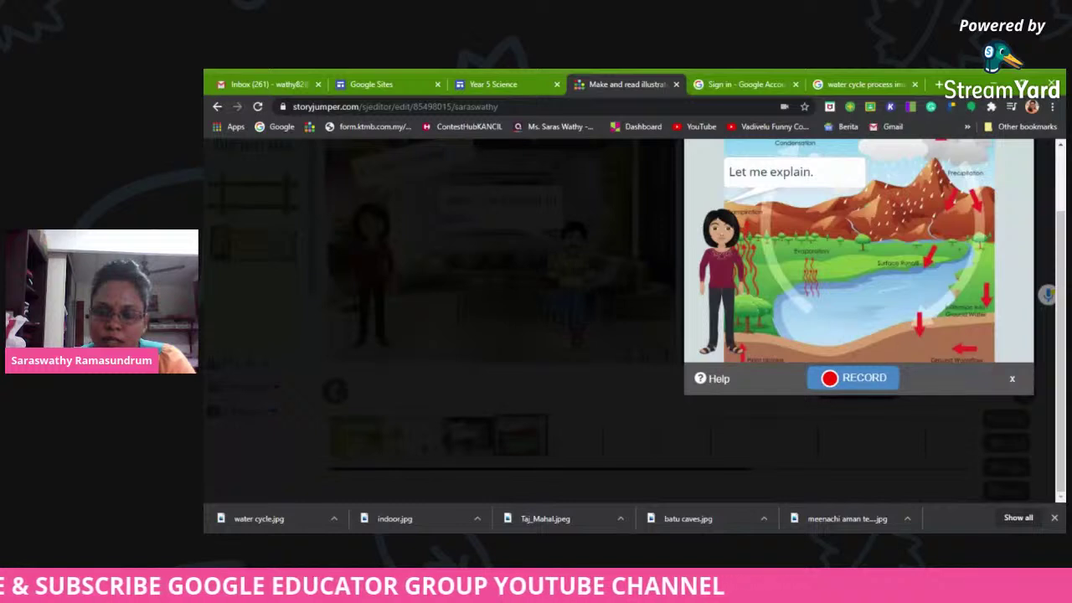
{"action": "scroll", "coordinate": [860, 388], "scroll_direction": "up", "scroll_amount": 2}
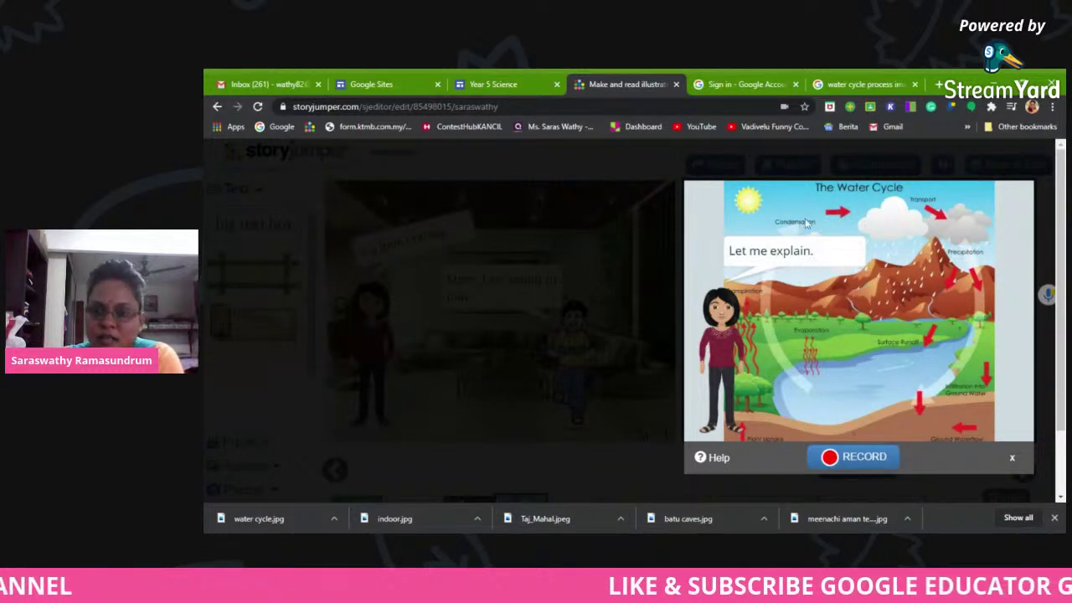
{"action": "left_click", "coordinate": [868, 468]}
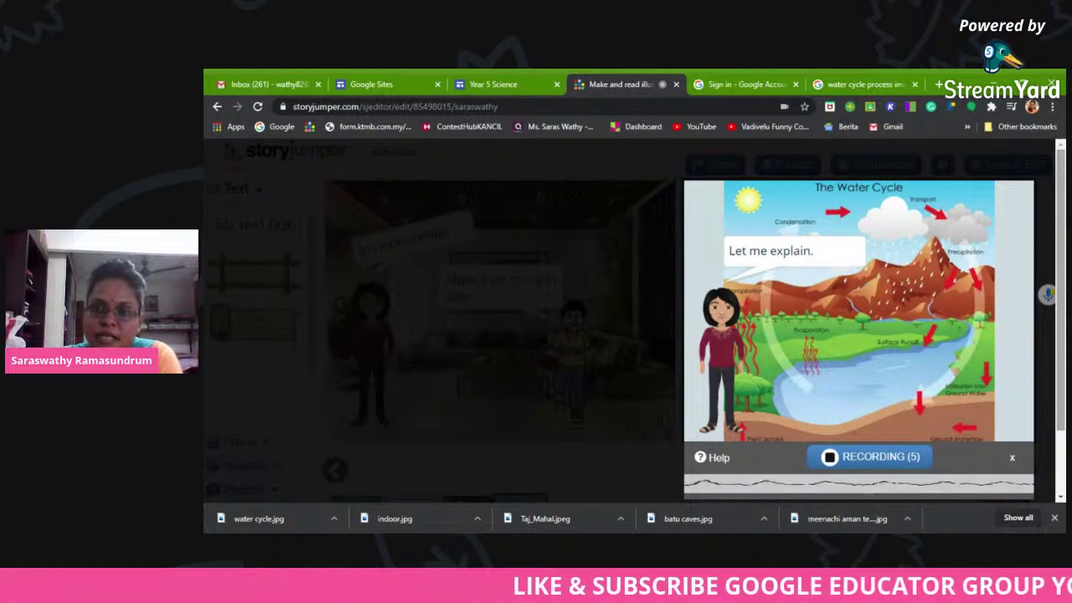
{"action": "left_click", "coordinate": [889, 459]}
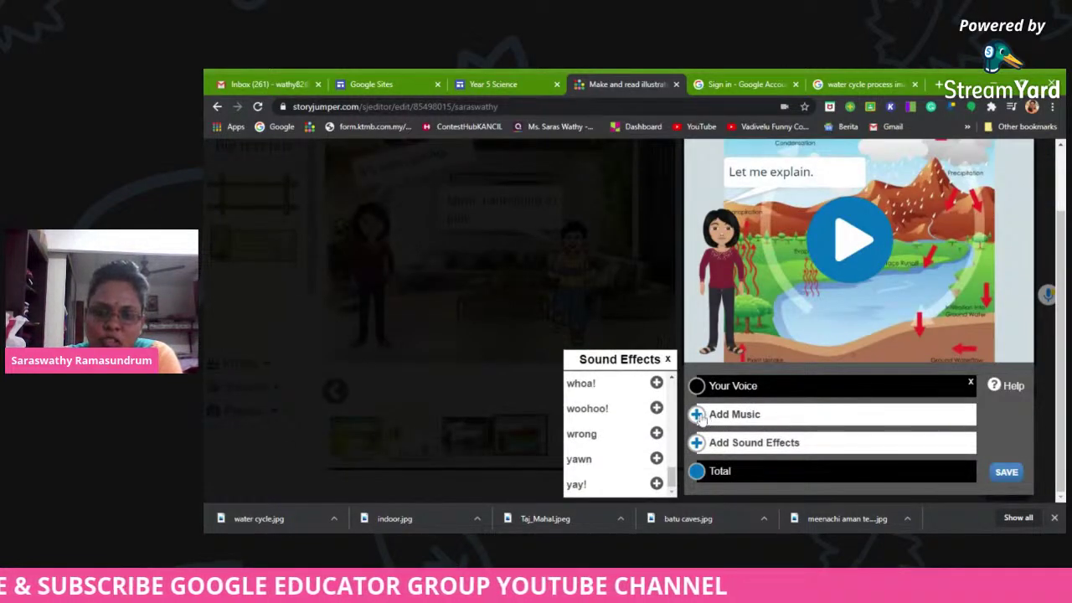
Step: Add rain background music to page 3, preview it with the narration, and save the audio
{"action": "left_click", "coordinate": [698, 416]}
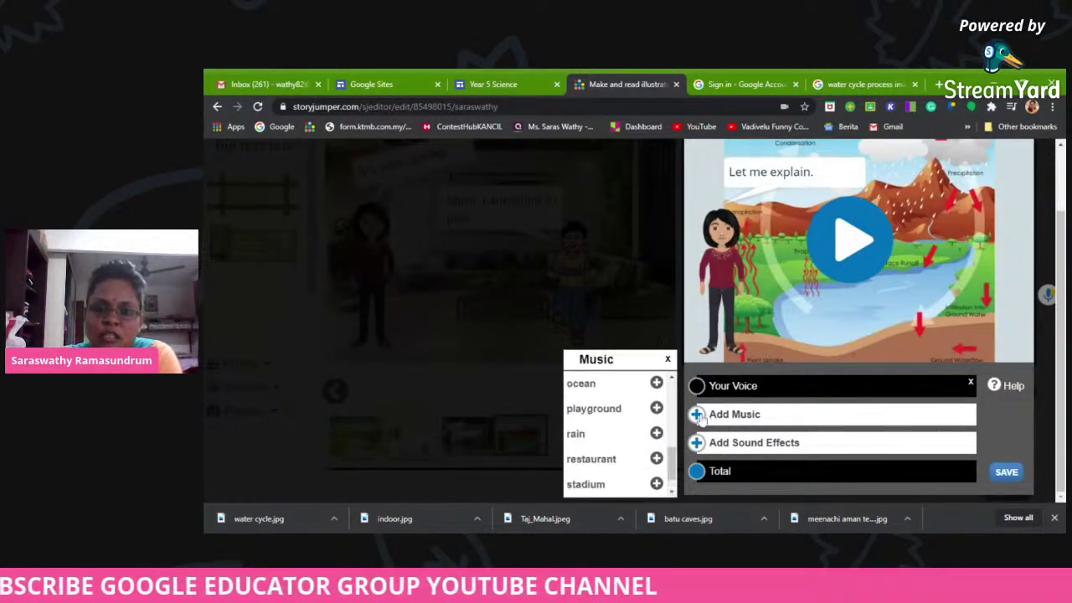
{"action": "left_click", "coordinate": [656, 434]}
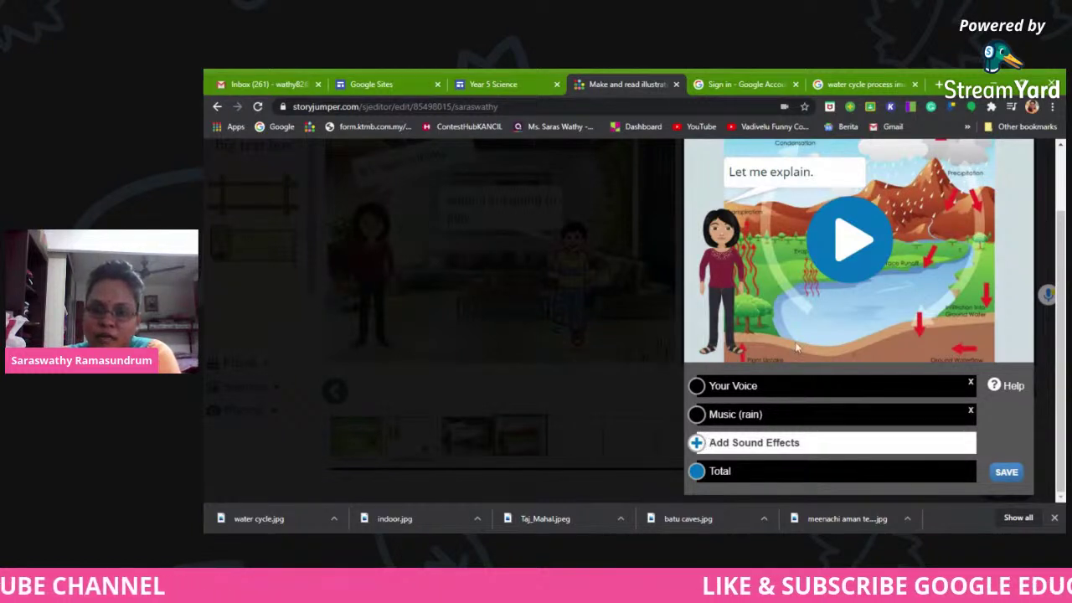
{"action": "left_click", "coordinate": [840, 256]}
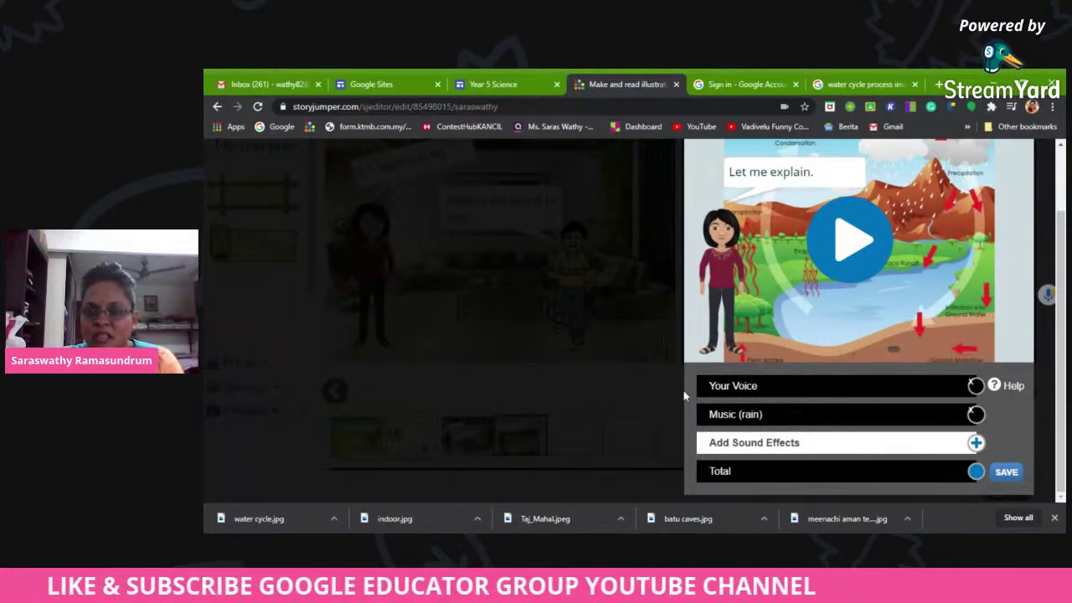
{"action": "left_click", "coordinate": [1006, 471]}
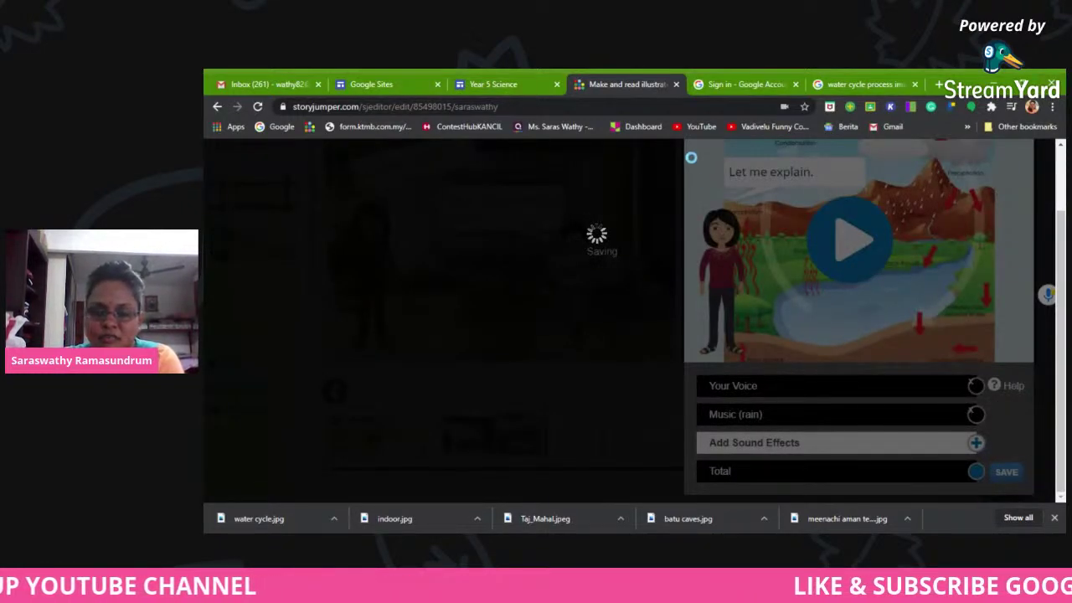
{"action": "scroll", "coordinate": [836, 320], "scroll_direction": "up", "scroll_amount": 1}
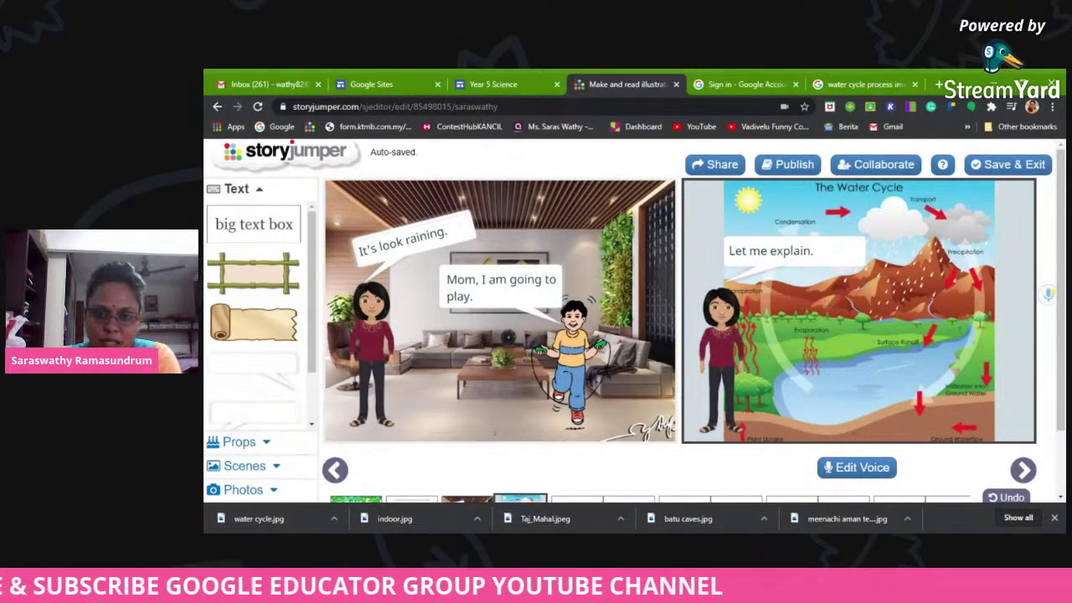
Step: Jump to the blank page 4 spread, then back to the illustrated pages 2–3
{"action": "scroll", "coordinate": [839, 306], "scroll_direction": "down", "scroll_amount": 2}
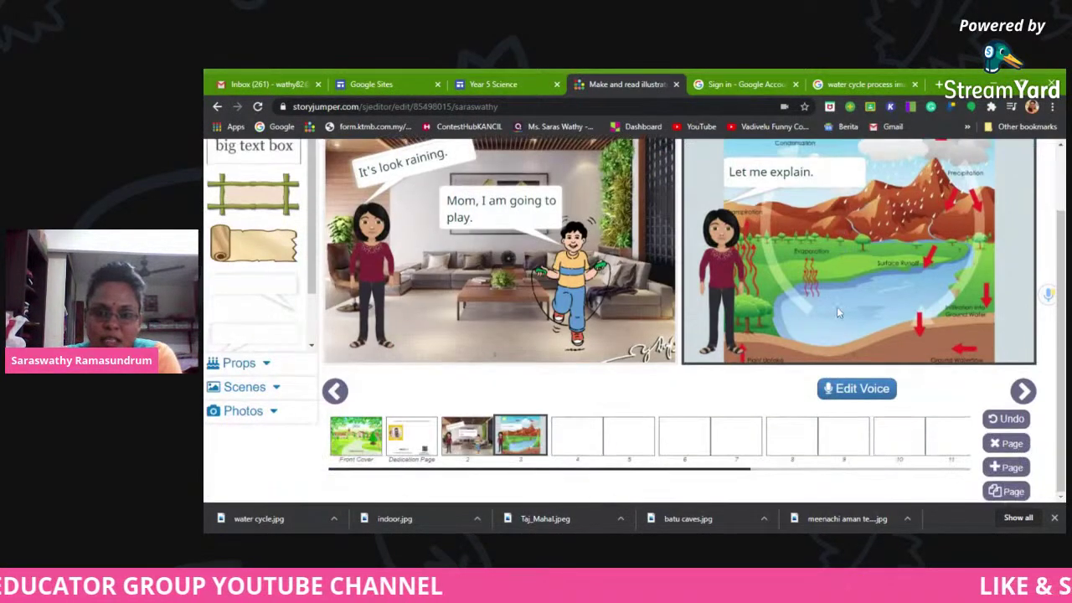
{"action": "left_click", "coordinate": [567, 448]}
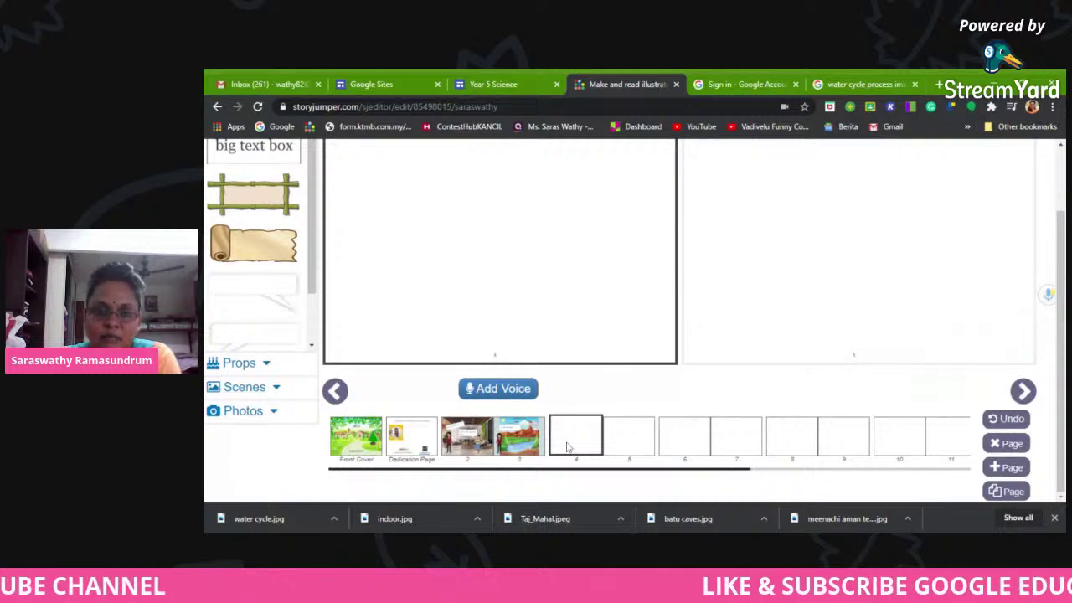
{"action": "scroll", "coordinate": [505, 405], "scroll_direction": "up", "scroll_amount": 2}
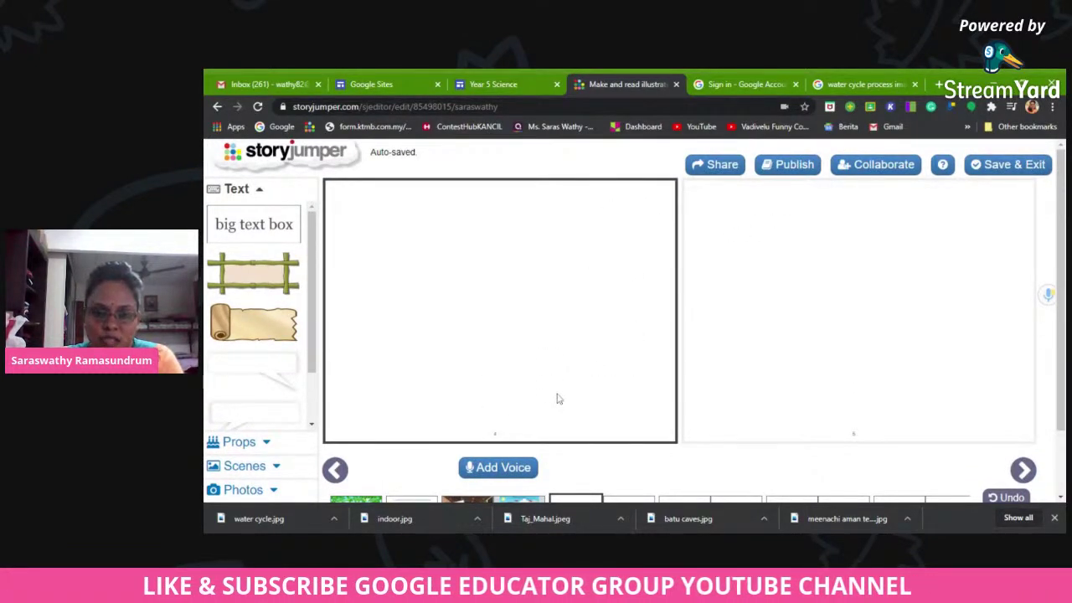
{"action": "scroll", "coordinate": [558, 395], "scroll_direction": "down", "scroll_amount": 2}
{"action": "left_click", "coordinate": [466, 442]}
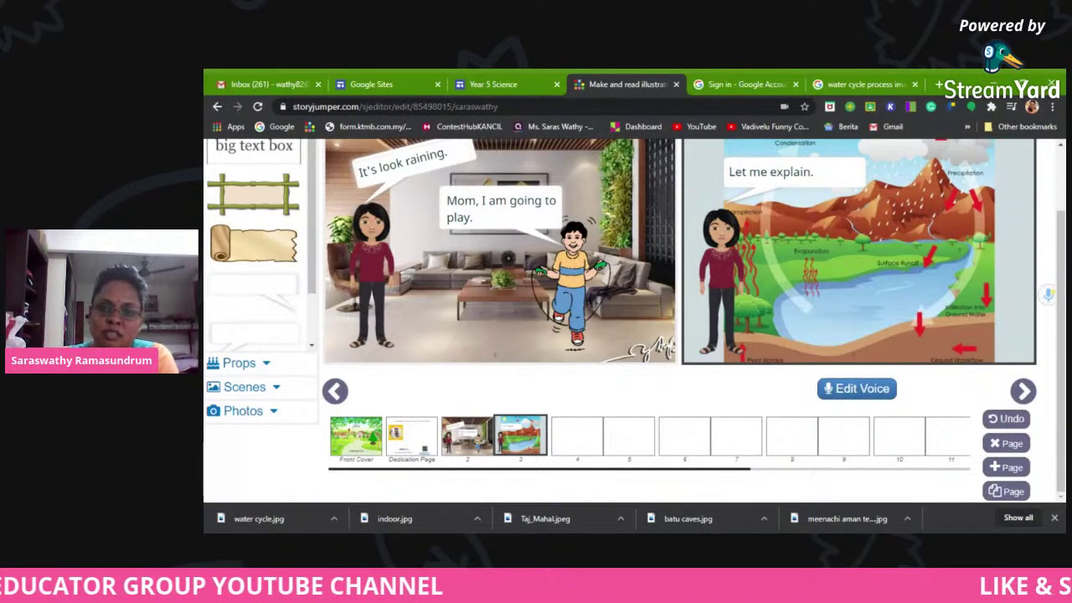
Step: Return to blank page 4 and bring the water cycle image results back up
{"action": "scroll", "coordinate": [779, 261], "scroll_direction": "up", "scroll_amount": 1}
{"action": "scroll", "coordinate": [779, 260], "scroll_direction": "down", "scroll_amount": 1}
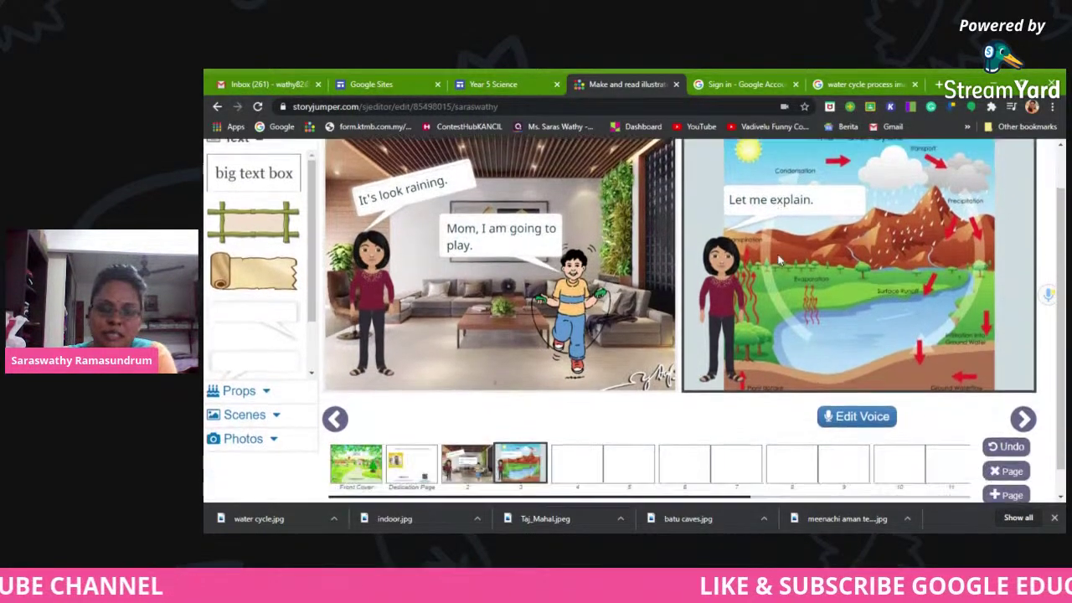
{"action": "left_click", "coordinate": [571, 437]}
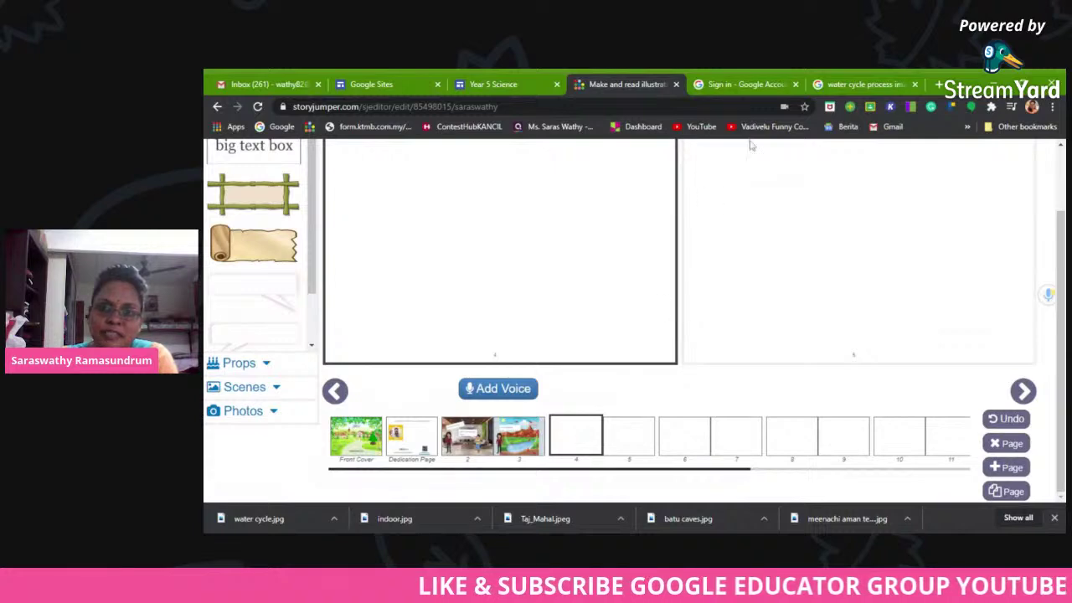
{"action": "left_click", "coordinate": [858, 85]}
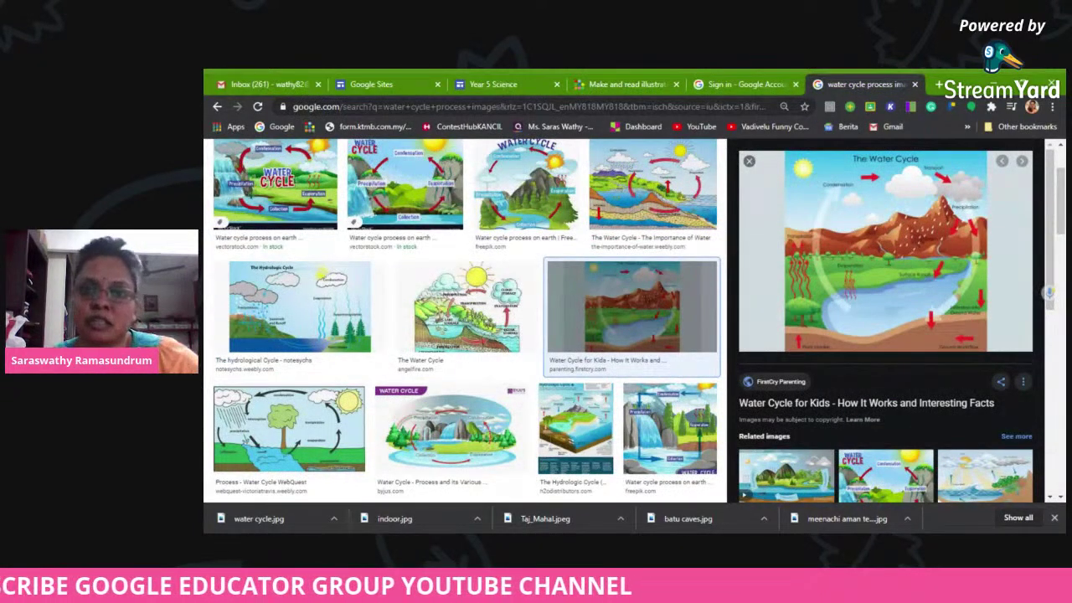
Step: Search StoryJumper props for 'parameswara' and dismiss the empty results
{"action": "left_click", "coordinate": [402, 107]}
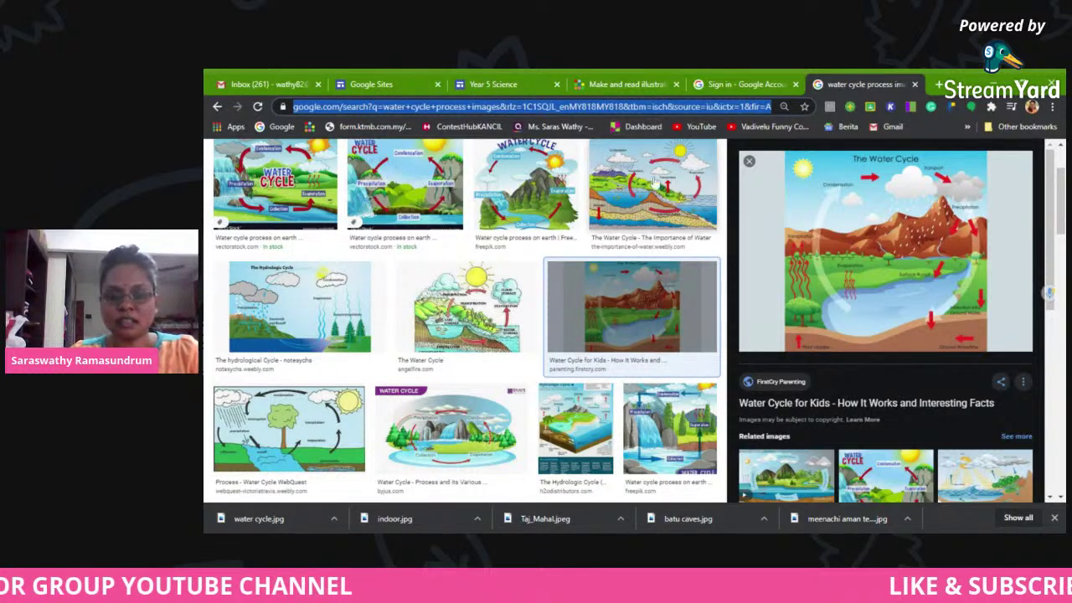
{"action": "left_click", "coordinate": [639, 86]}
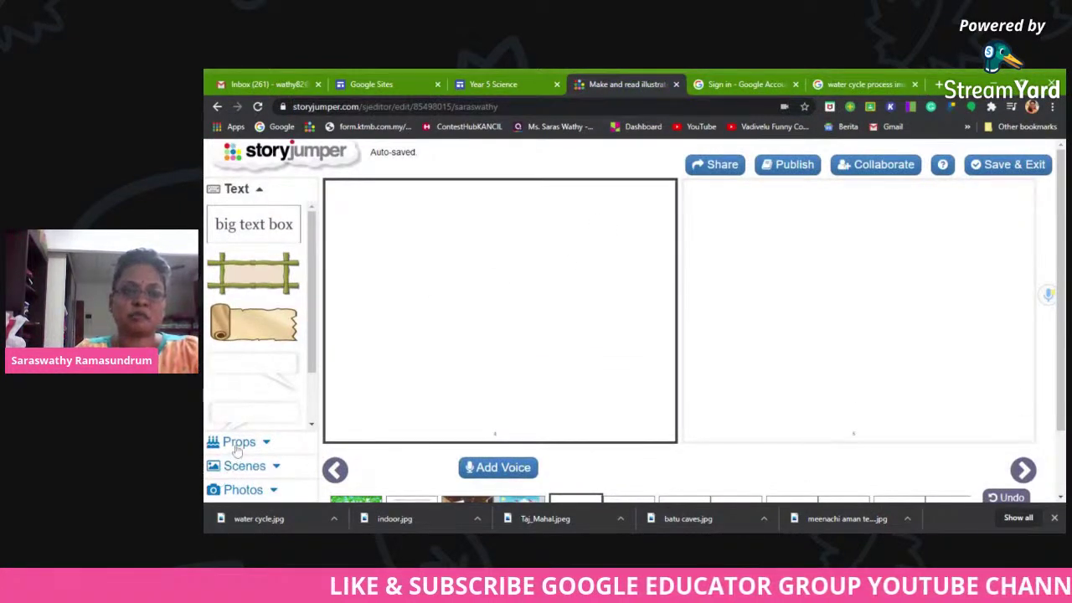
{"action": "left_click", "coordinate": [239, 441]}
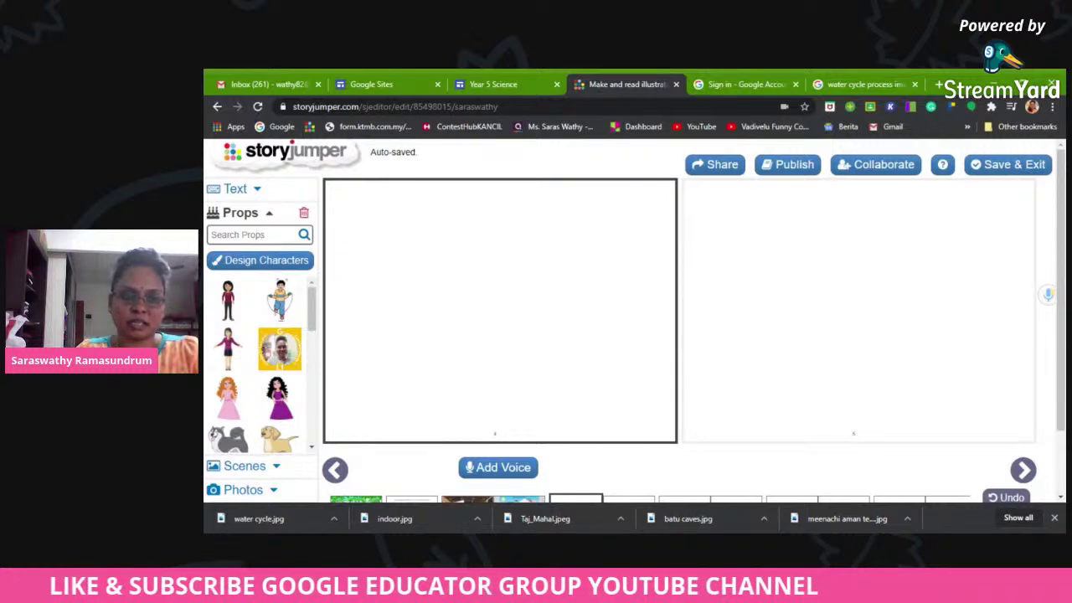
{"action": "type", "text": "parameswa"}
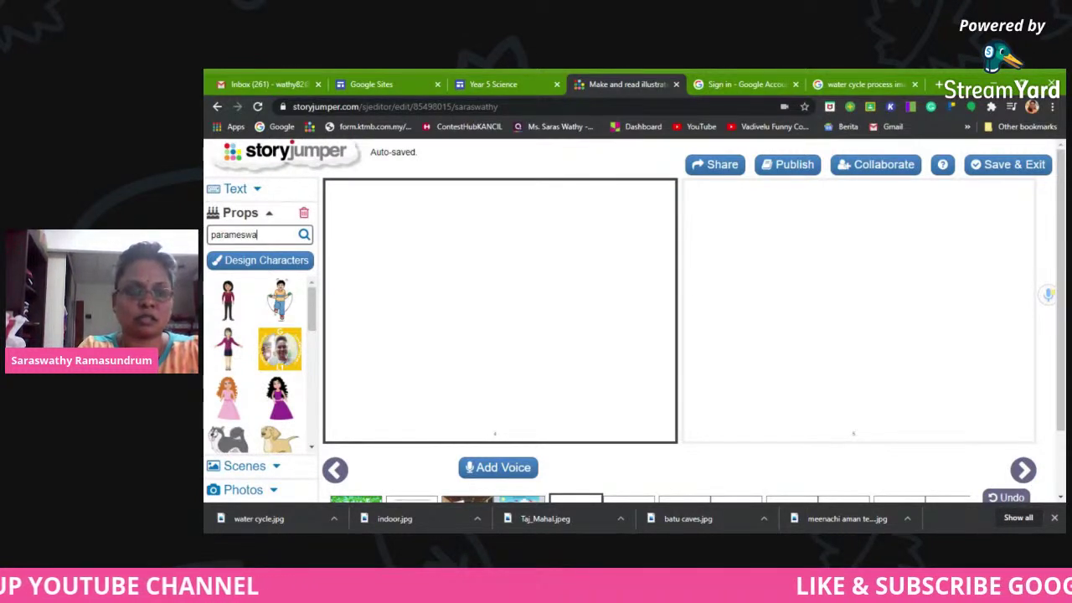
{"action": "type", "text": "ra"}
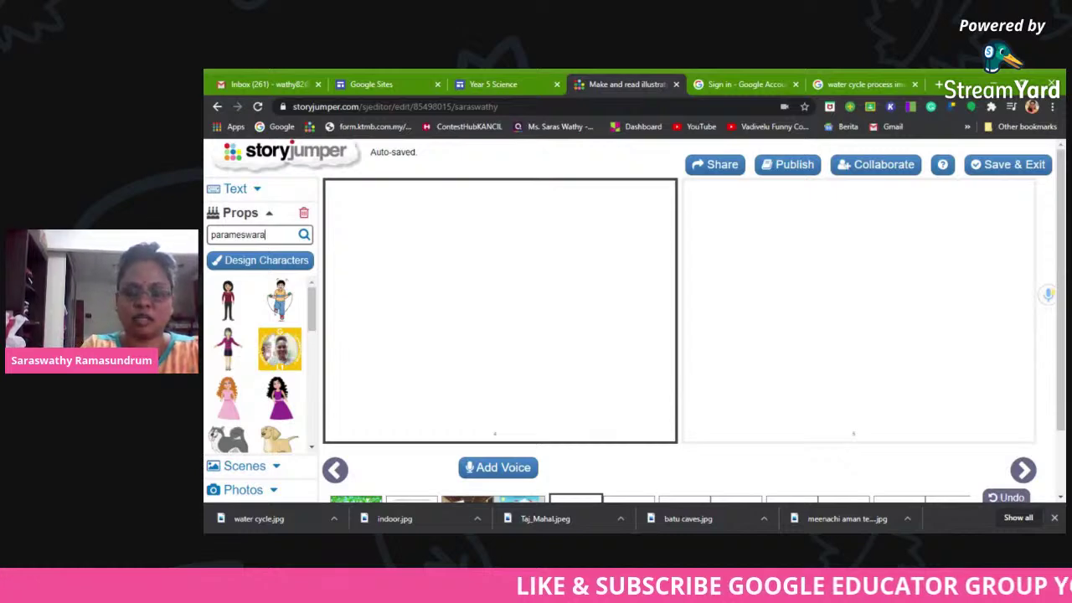
{"action": "key", "text": "Return"}
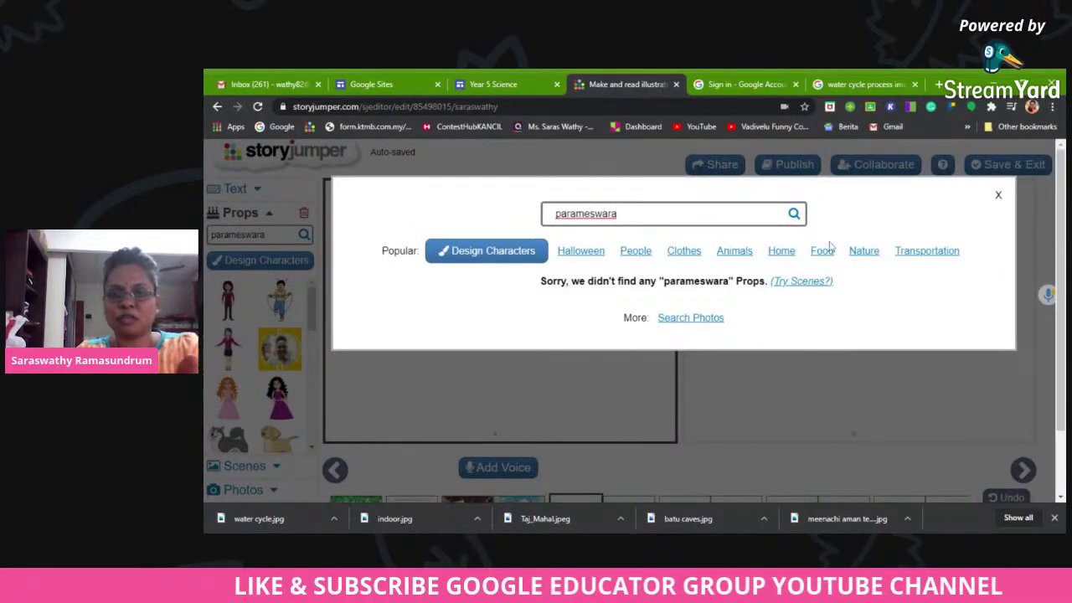
{"action": "left_click", "coordinate": [998, 196]}
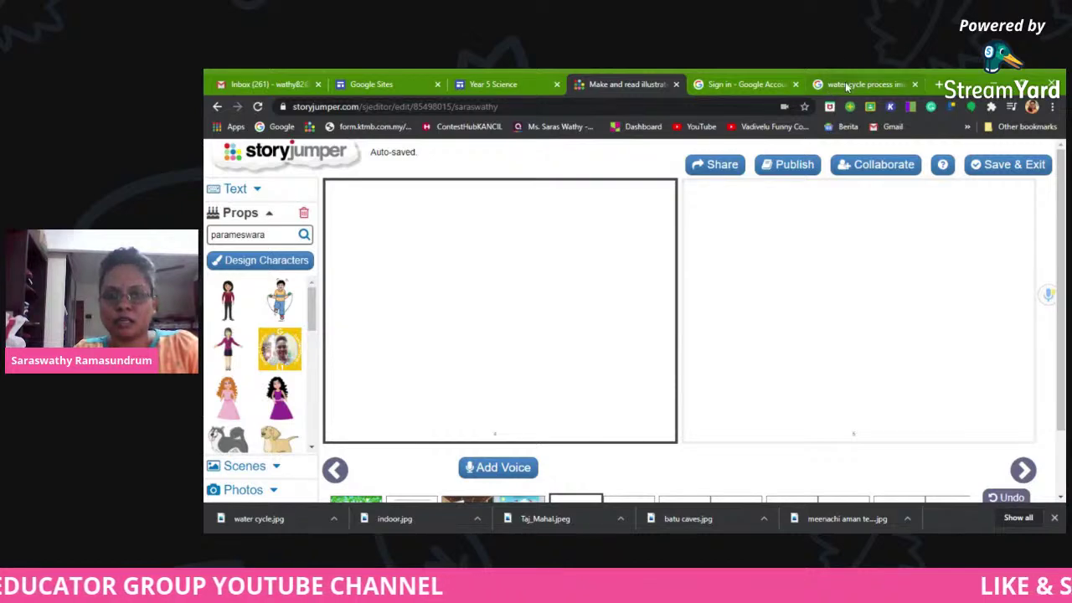
{"action": "left_click", "coordinate": [845, 82]}
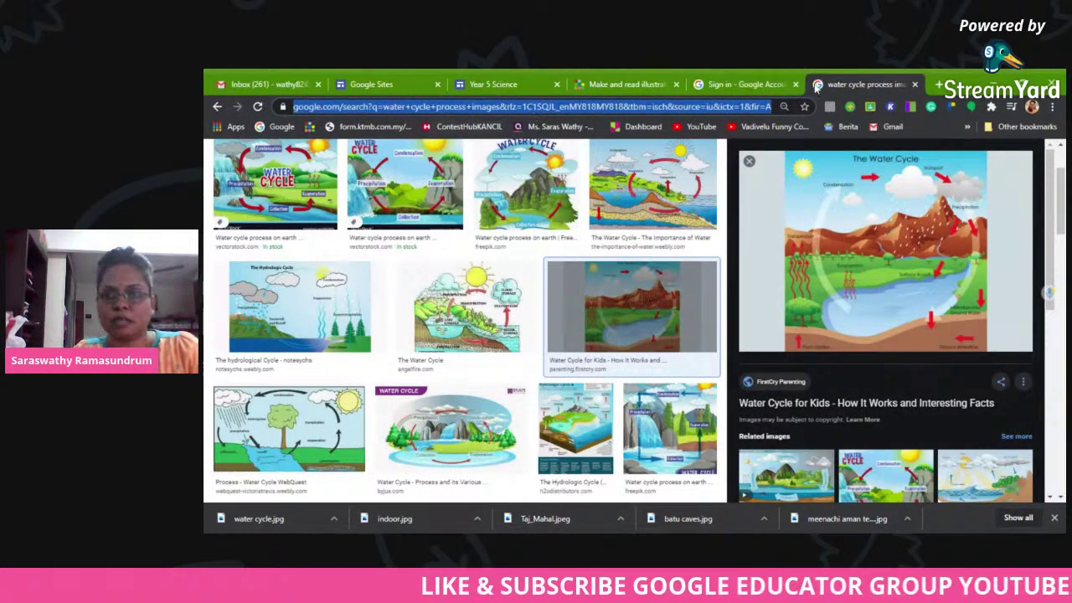
Step: Replace the water cycle tab with a new Google Images search for 'parameswara'
{"action": "left_click", "coordinate": [916, 85]}
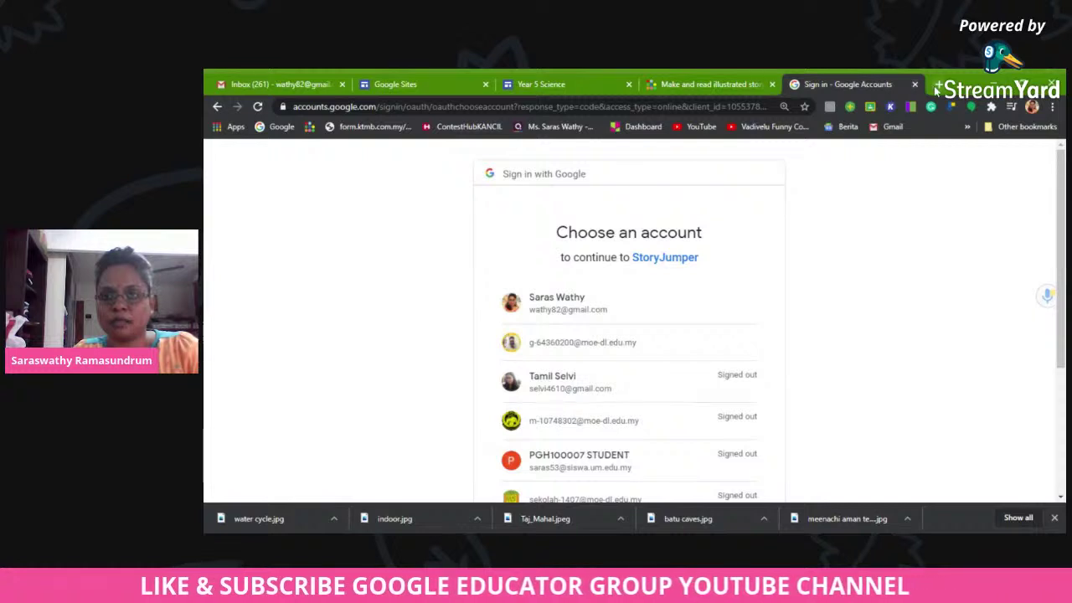
{"action": "left_click", "coordinate": [938, 85]}
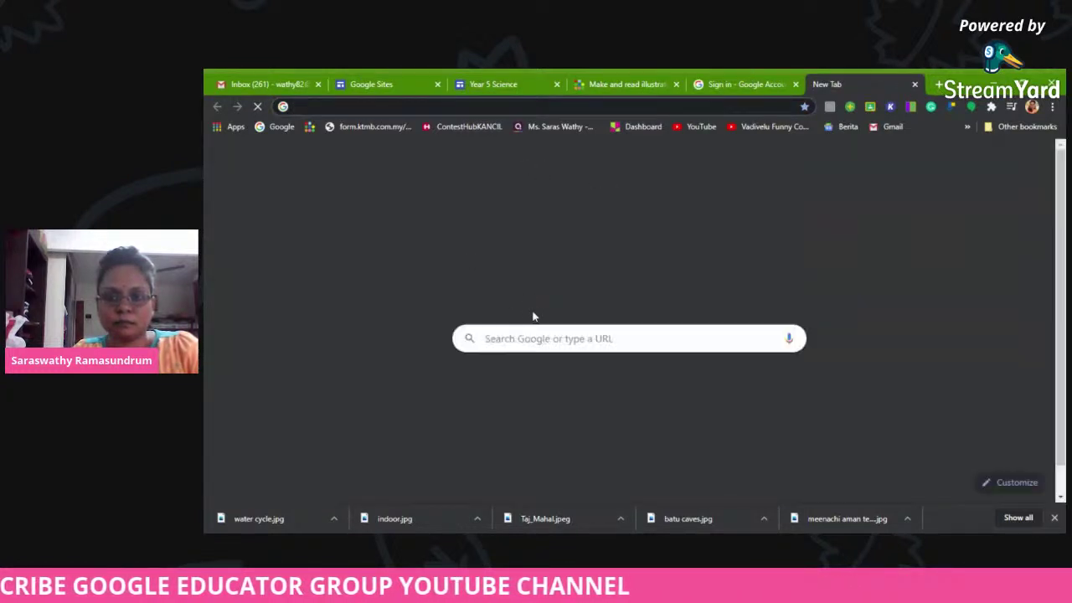
{"action": "left_click", "coordinate": [483, 338]}
{"action": "type", "text": "parameswa"}
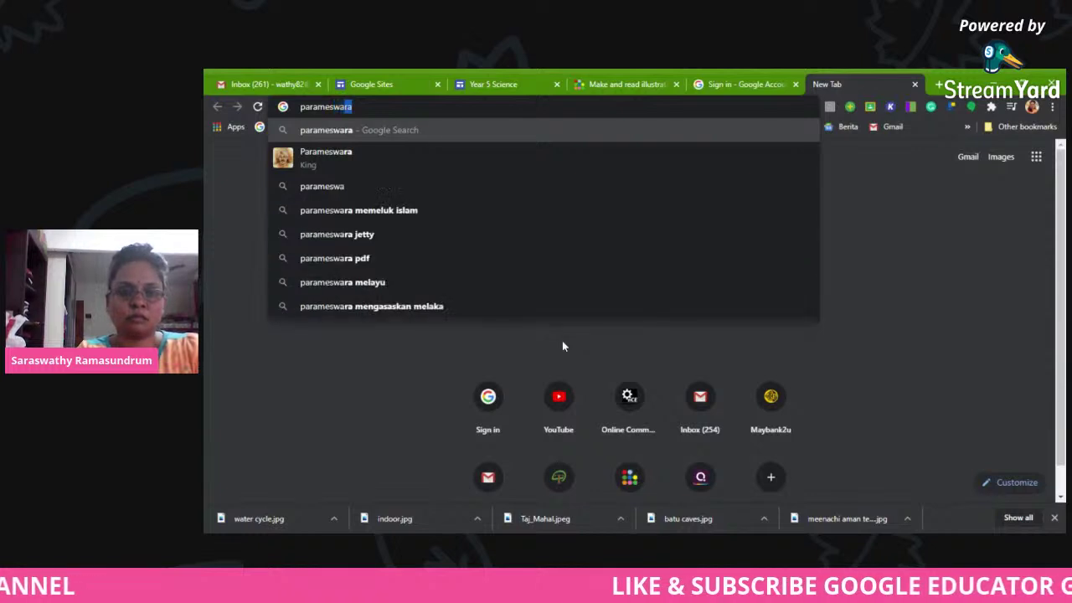
{"action": "type", "text": "ra"}
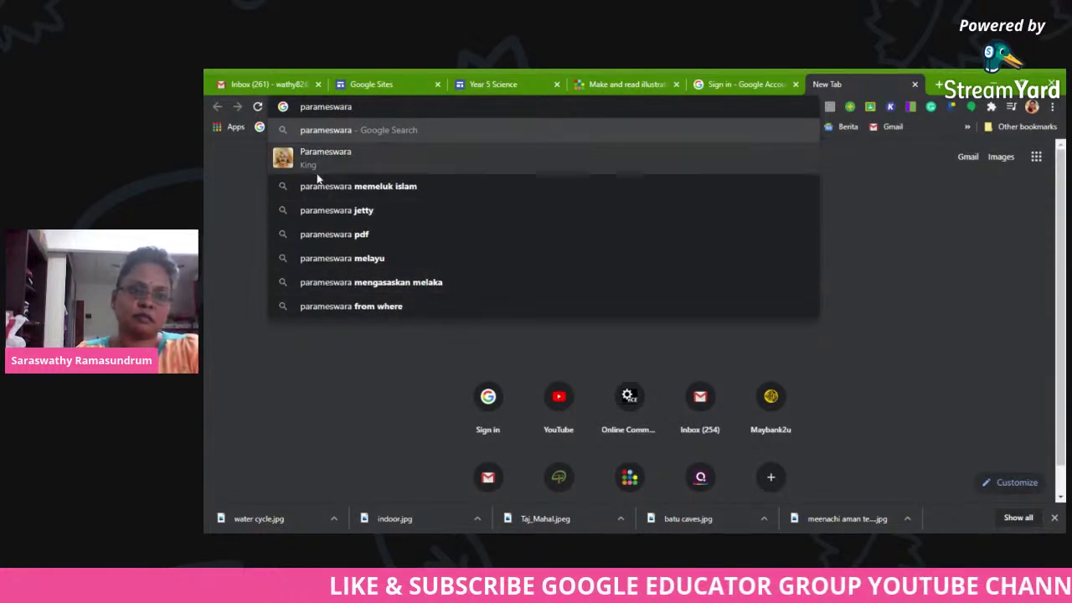
{"action": "left_click", "coordinate": [325, 160]}
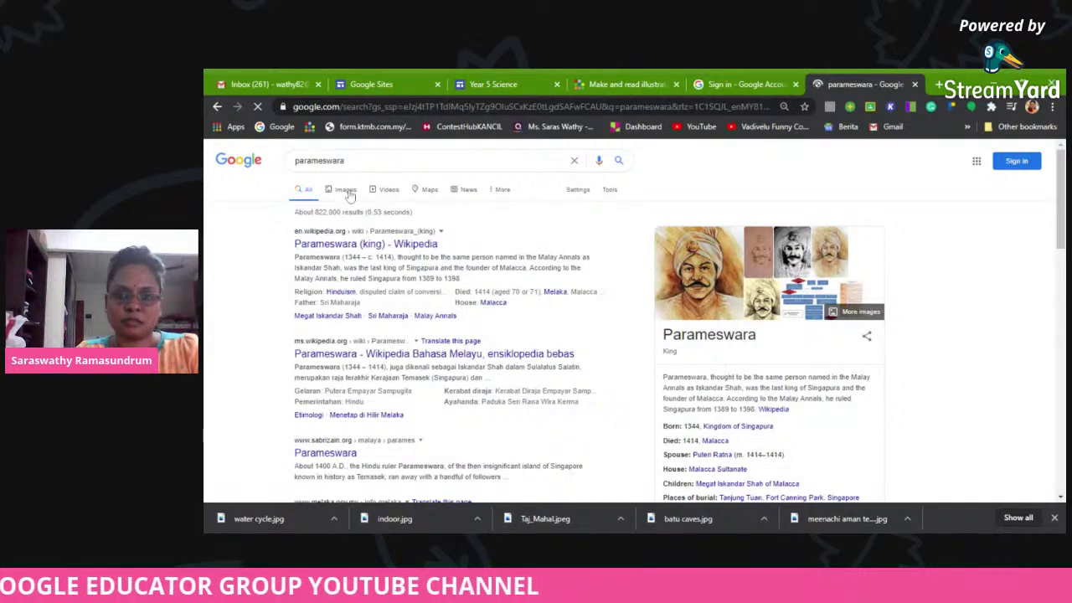
{"action": "left_click", "coordinate": [345, 190]}
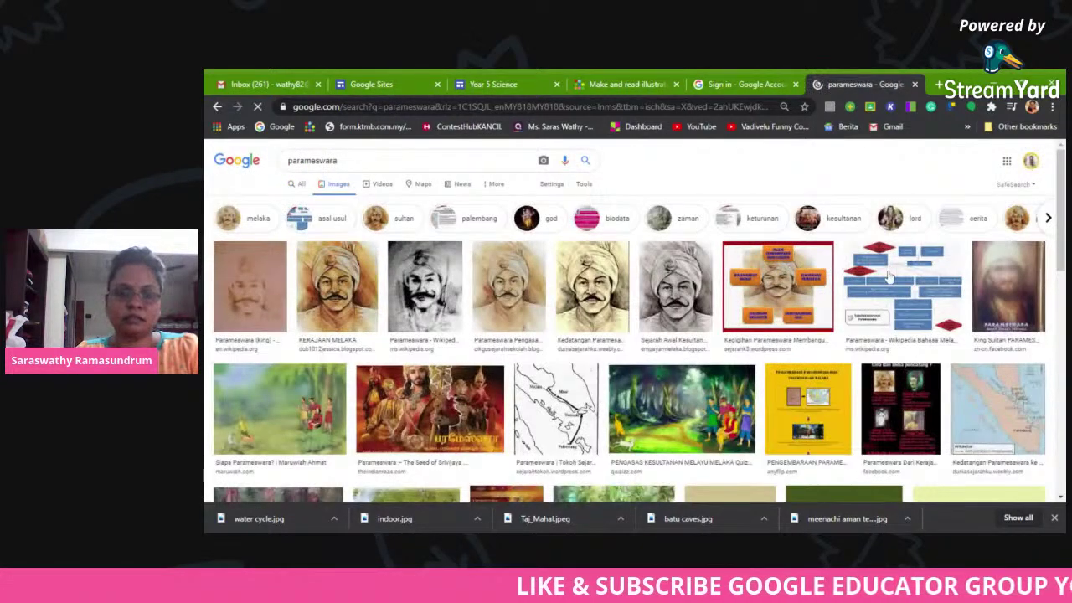
Step: Save the KERAJAAN MELAKA portrait of Parameswara as Parameswara.jpg and clear the query
{"action": "left_click", "coordinate": [333, 310]}
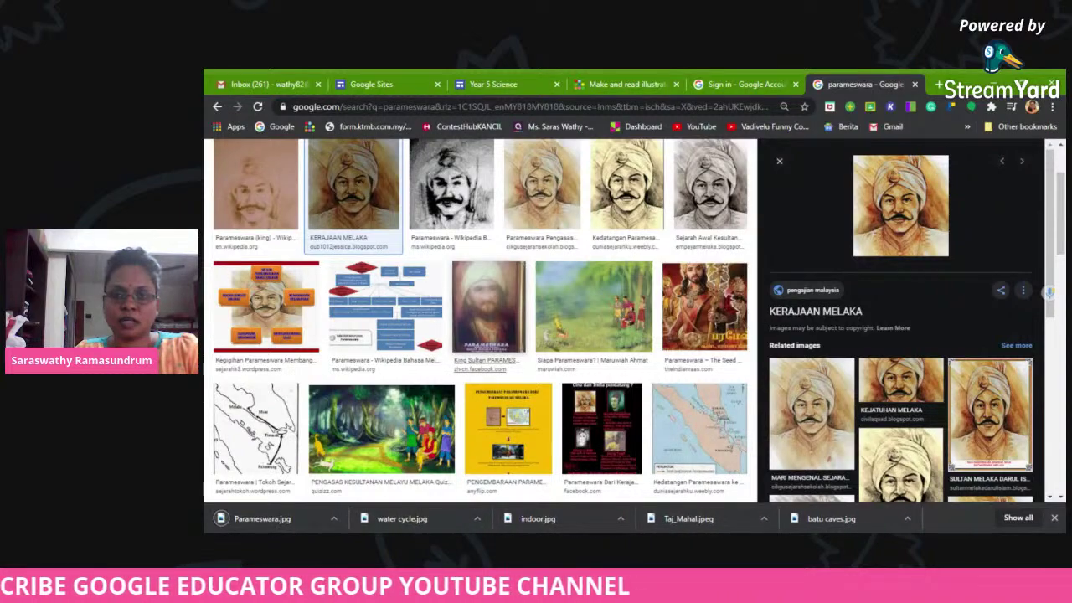
{"action": "left_click", "coordinate": [780, 163]}
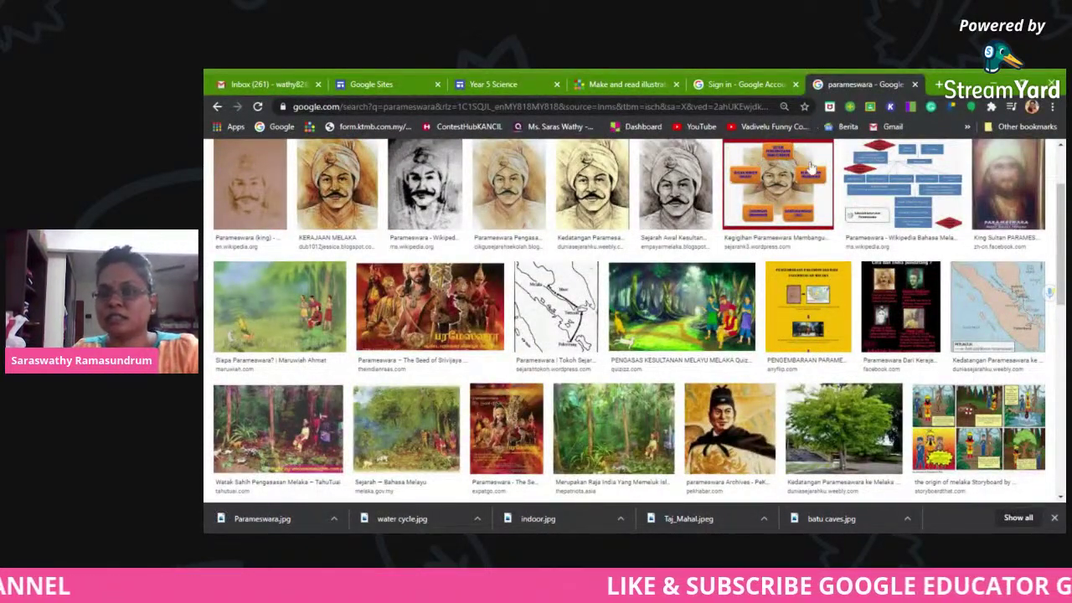
{"action": "scroll", "coordinate": [829, 222], "scroll_direction": "up", "scroll_amount": 3}
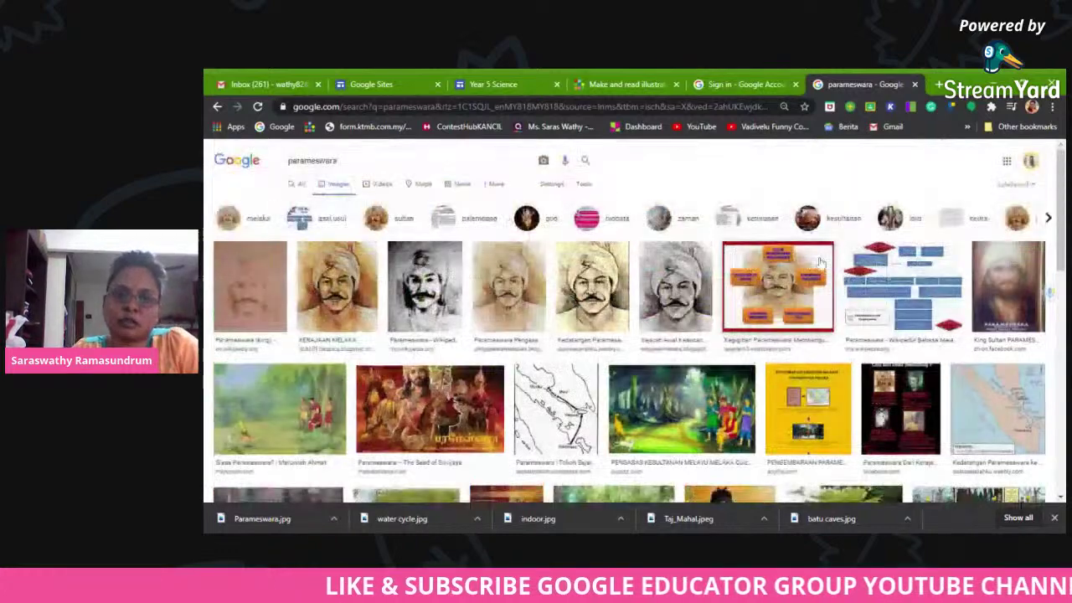
{"action": "double_click", "coordinate": [338, 160]}
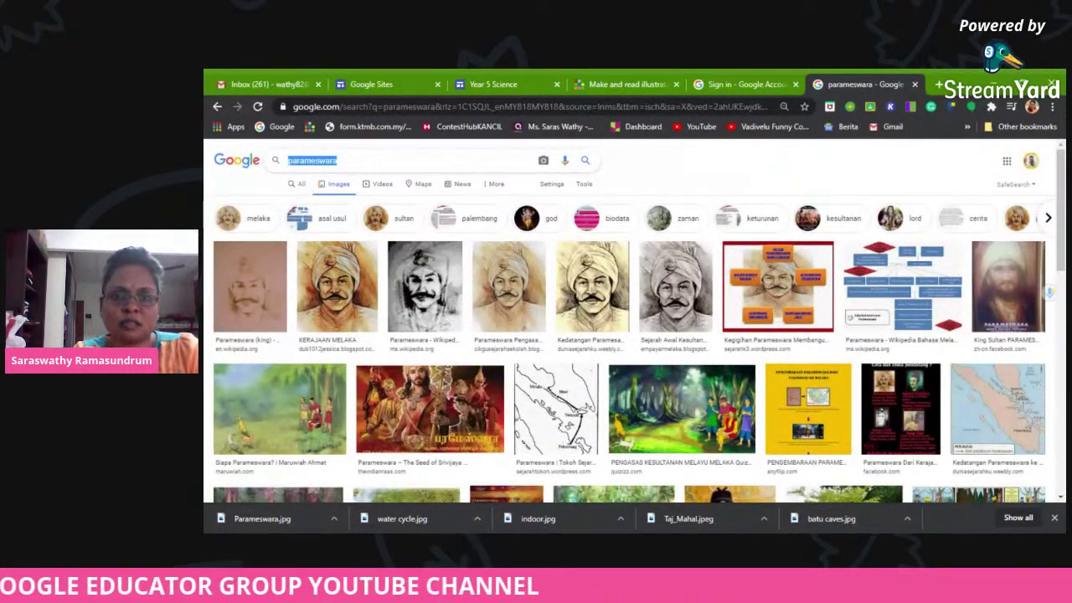
{"action": "key", "text": "BackSpace"}
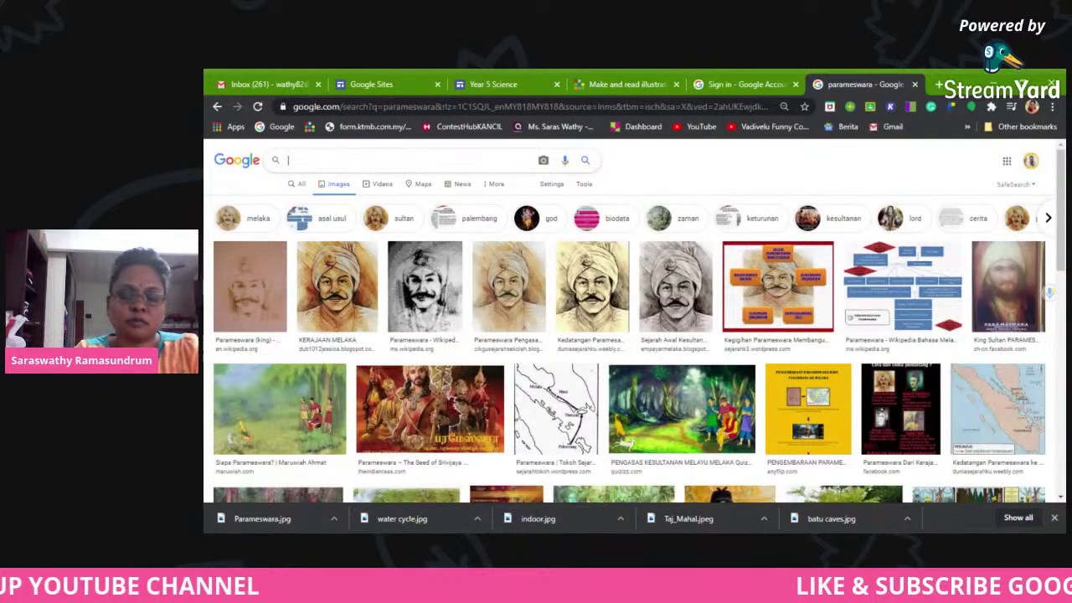
Step: Search images for 'jwwbirch' and save the J W W Birch stock portrait as jwwbirch.jpg
{"action": "type", "text": "jww"}
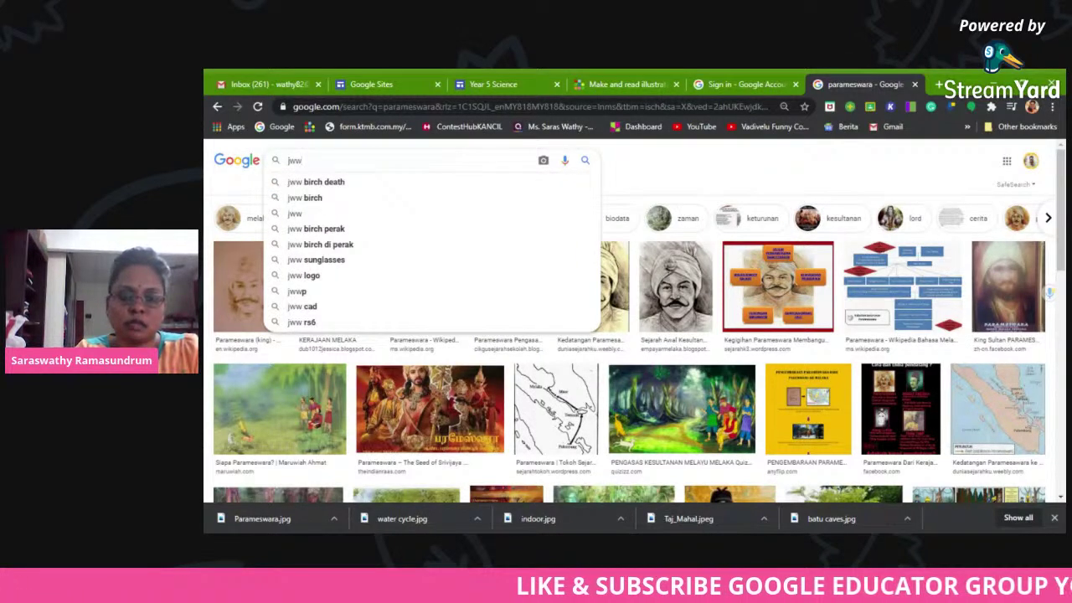
{"action": "type", "text": "birch"}
{"action": "key", "text": "Return"}
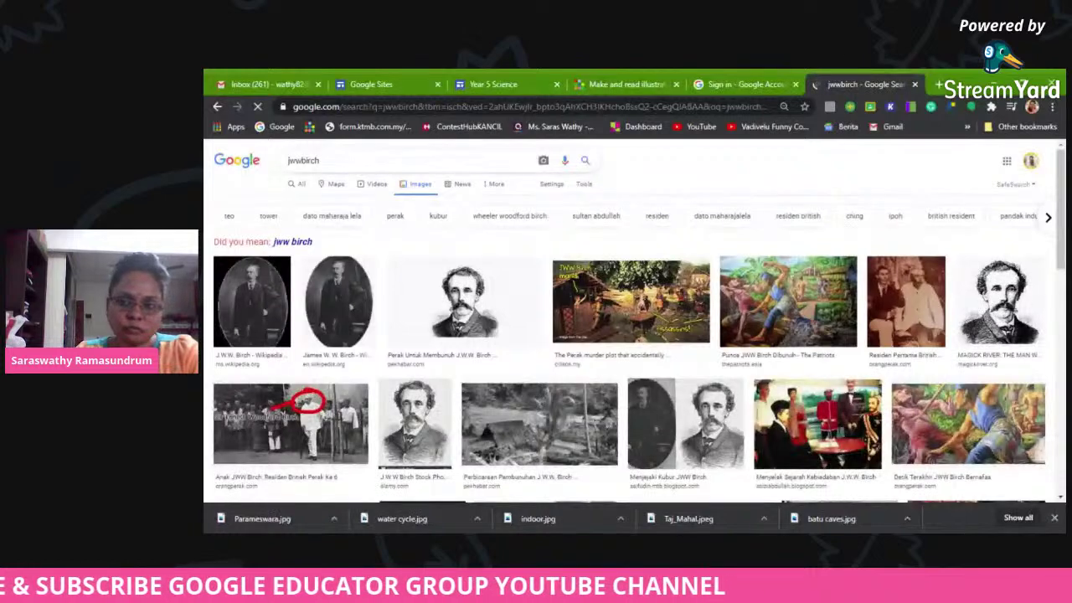
{"action": "scroll", "coordinate": [902, 334], "scroll_direction": "down", "scroll_amount": 1}
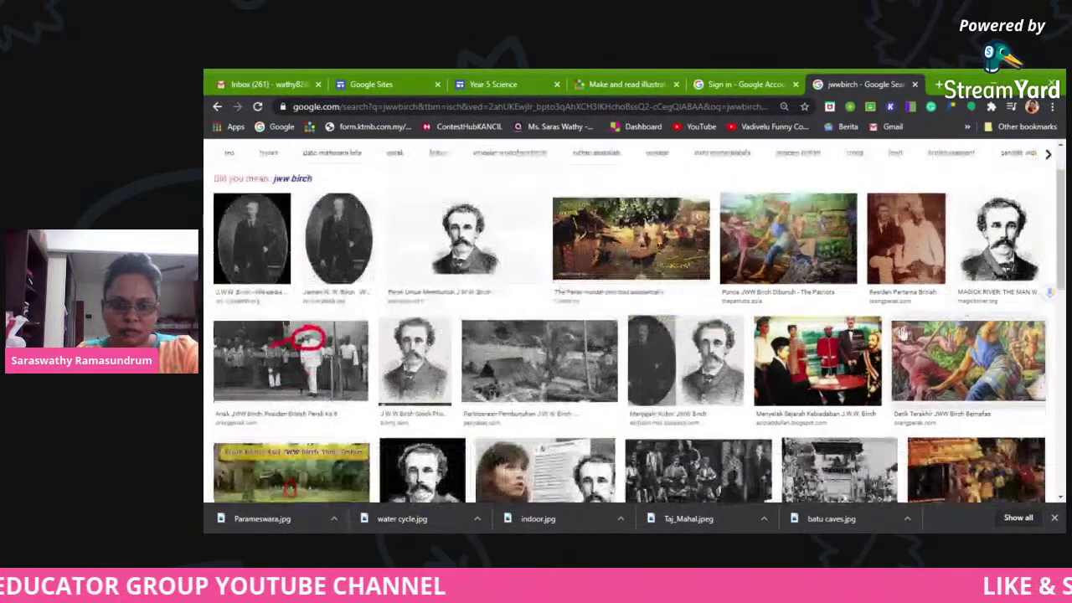
{"action": "left_click", "coordinate": [427, 377]}
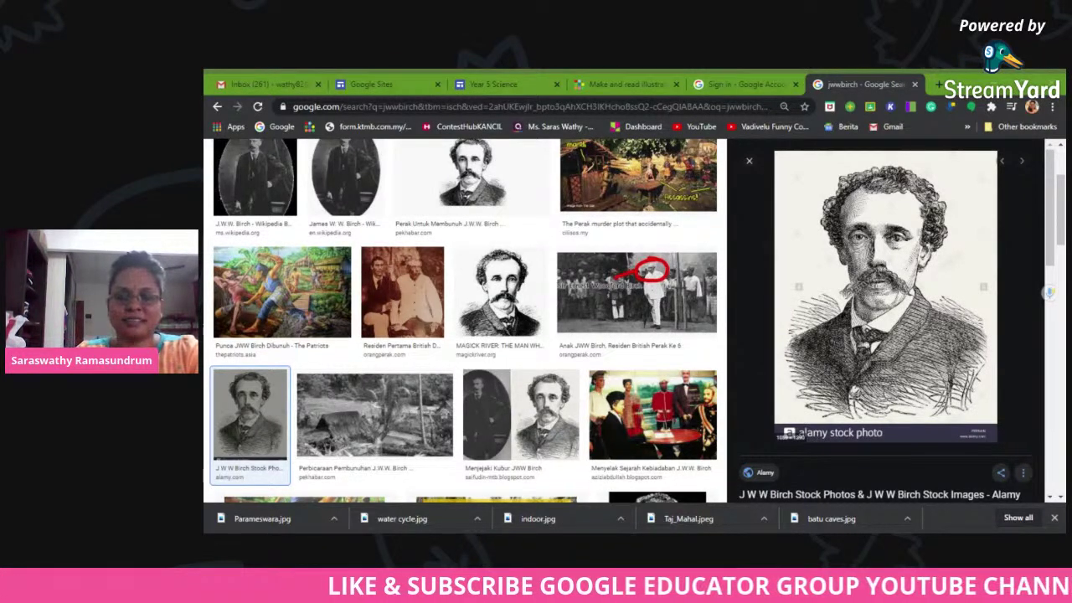
{"action": "key", "text": "Return"}
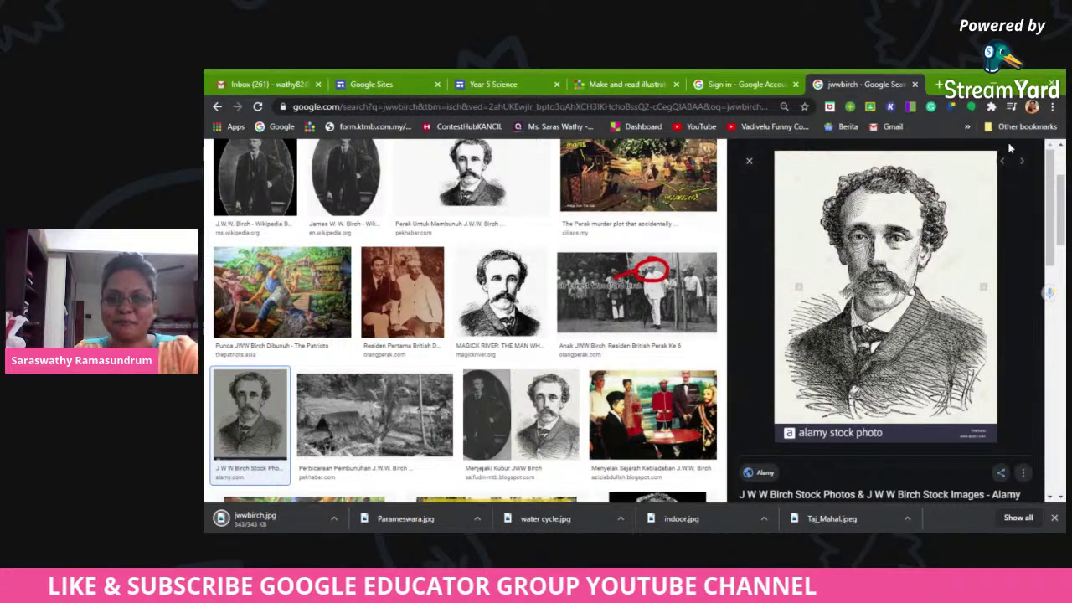
{"action": "left_click", "coordinate": [749, 160]}
{"action": "scroll", "coordinate": [583, 183], "scroll_direction": "up", "scroll_amount": 2}
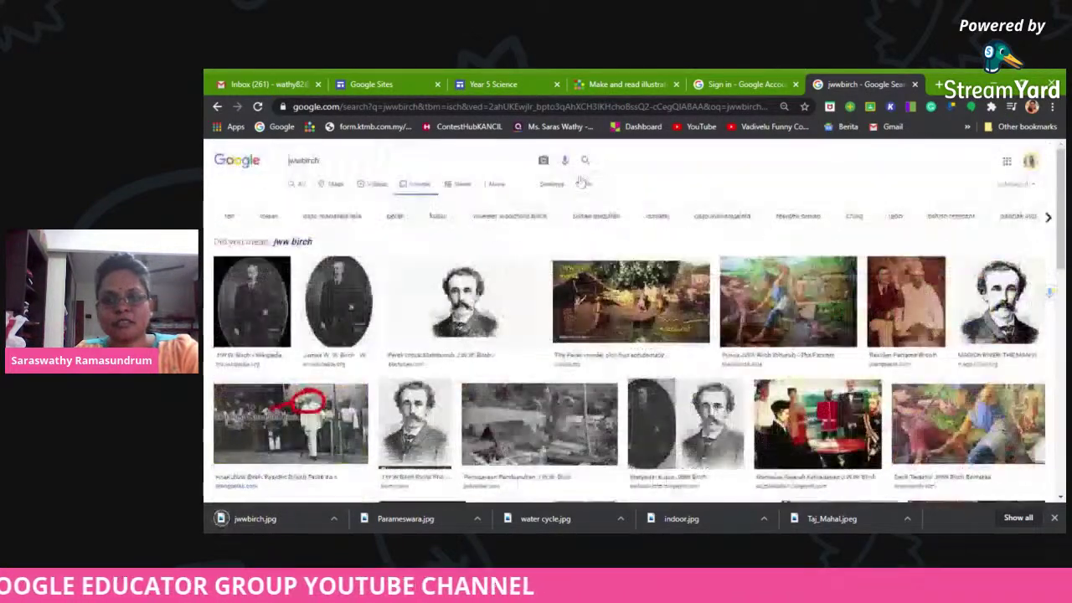
{"action": "double_click", "coordinate": [303, 160]}
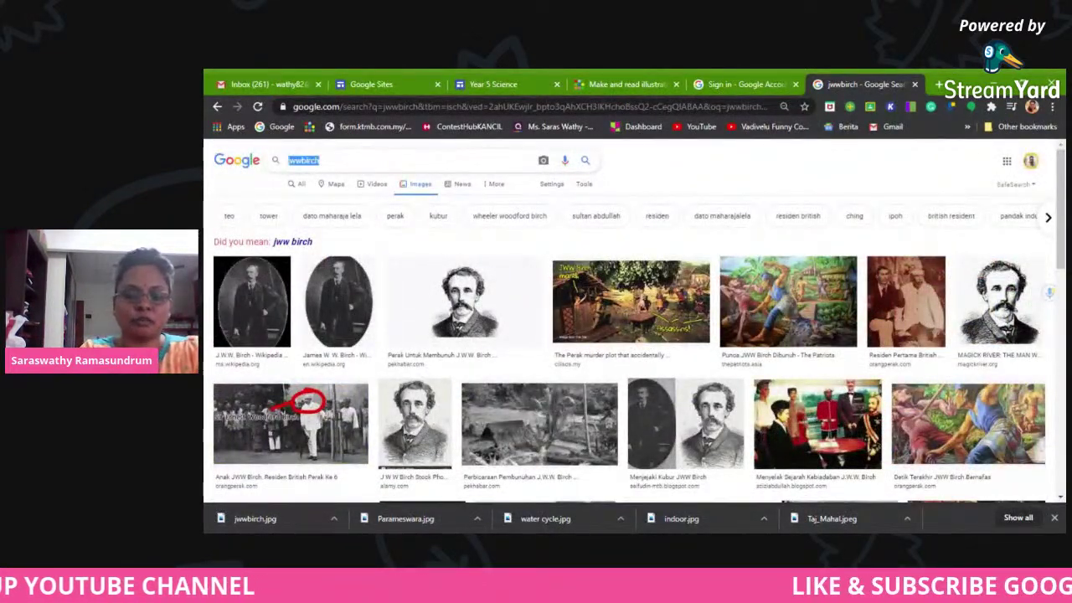
Step: Preview the Sistem pemerintahan Kesultanan Melaka painting from a 'kesultanan melayu melaka' image search, then back to StoryJumper
{"action": "type", "text": "kesultanan"}
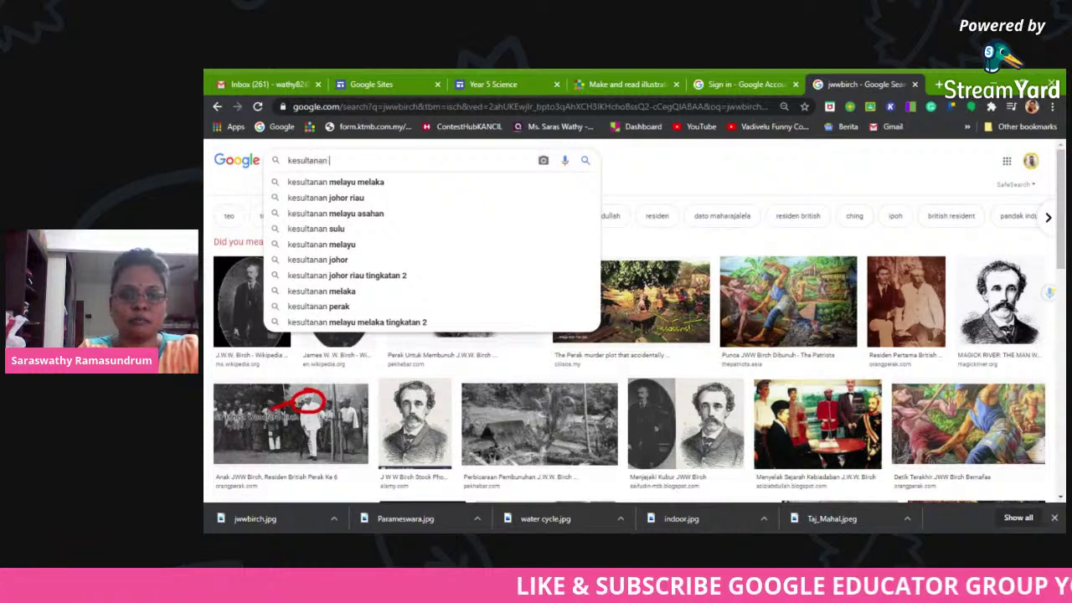
{"action": "left_click", "coordinate": [335, 182]}
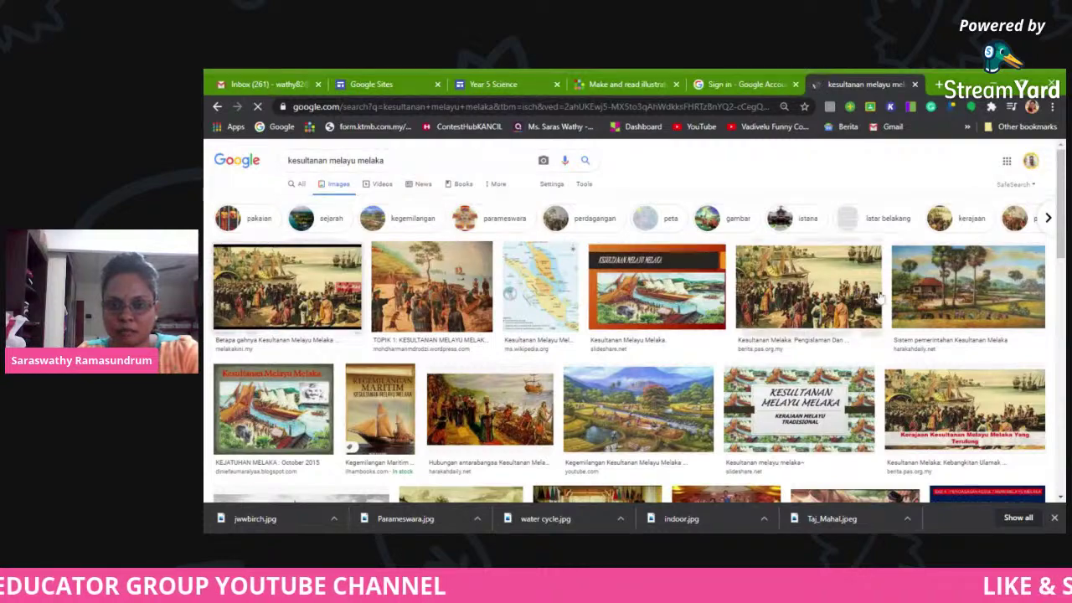
{"action": "scroll", "coordinate": [411, 291], "scroll_direction": "down", "scroll_amount": 3}
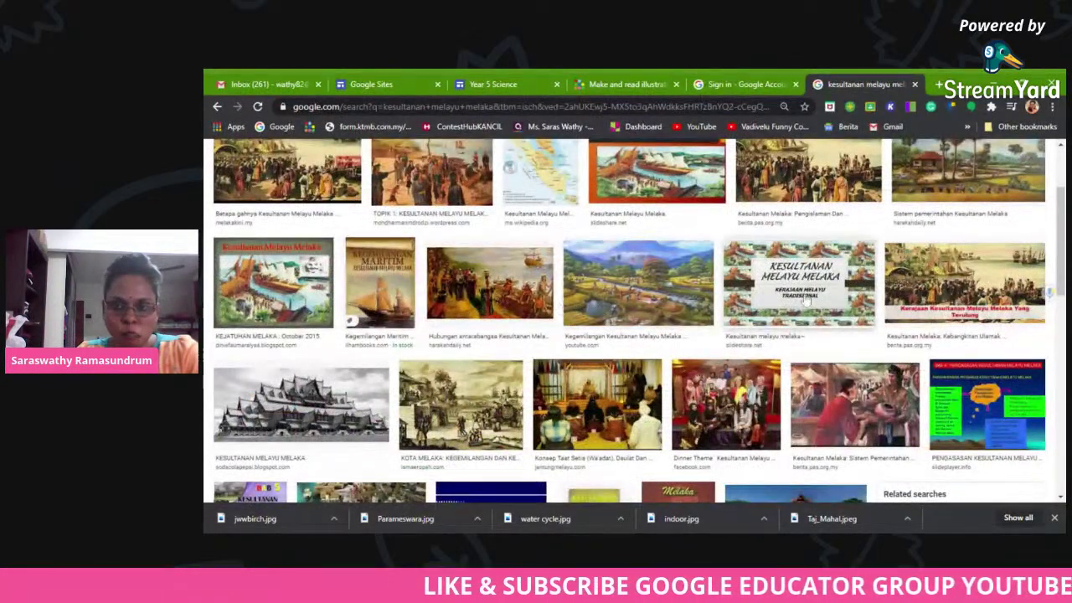
{"action": "scroll", "coordinate": [807, 306], "scroll_direction": "up", "scroll_amount": 3}
{"action": "left_click", "coordinate": [964, 285]}
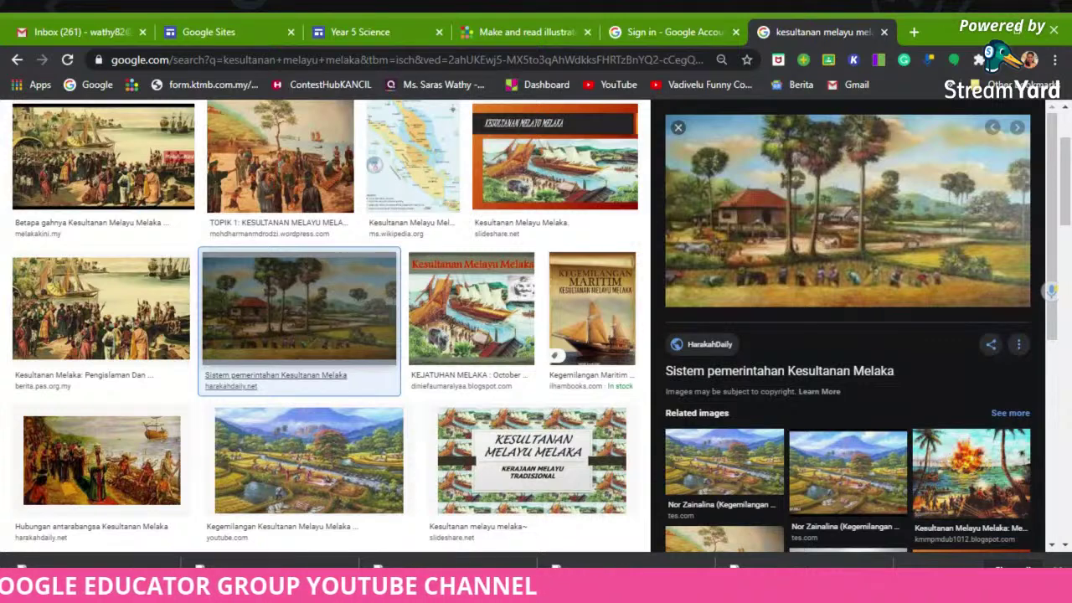
{"action": "left_click", "coordinate": [548, 32]}
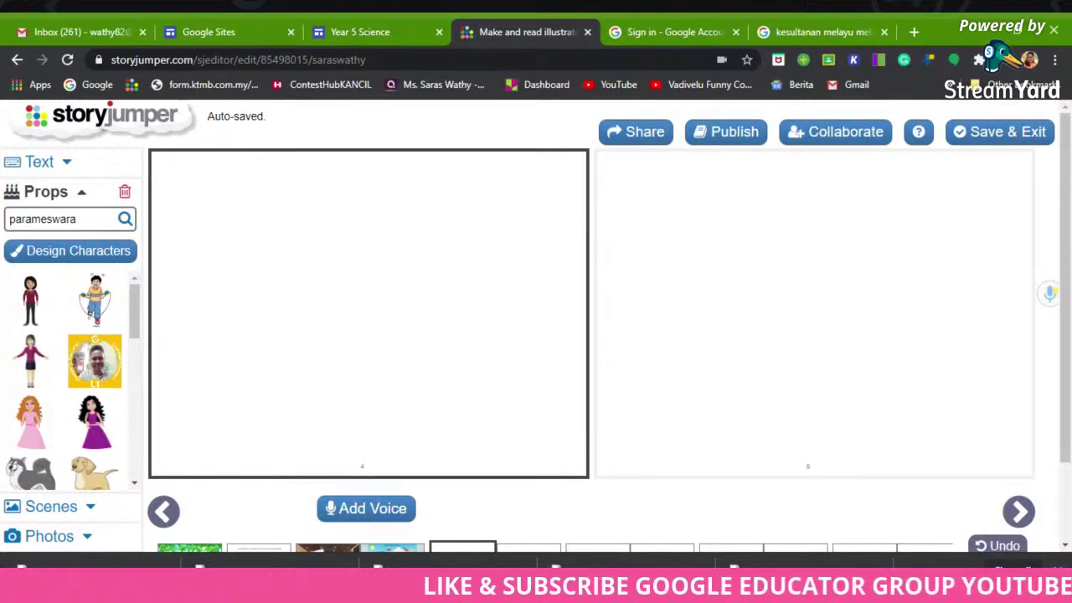
{"action": "scroll", "coordinate": [227, 479], "scroll_direction": "down", "scroll_amount": 1}
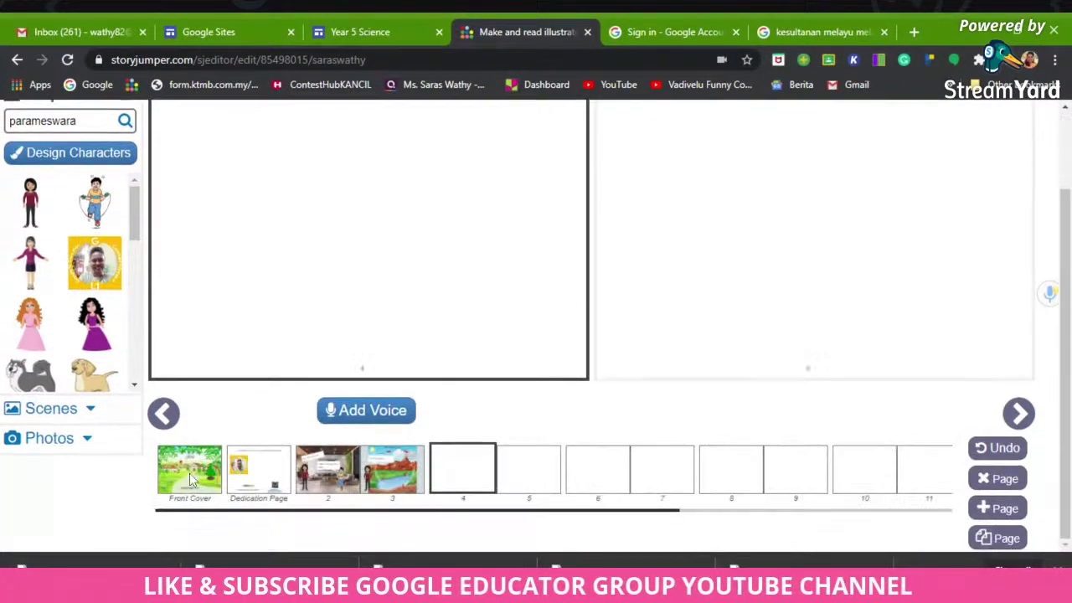
{"action": "left_click", "coordinate": [191, 480]}
{"action": "scroll", "coordinate": [191, 480], "scroll_direction": "up", "scroll_amount": 1}
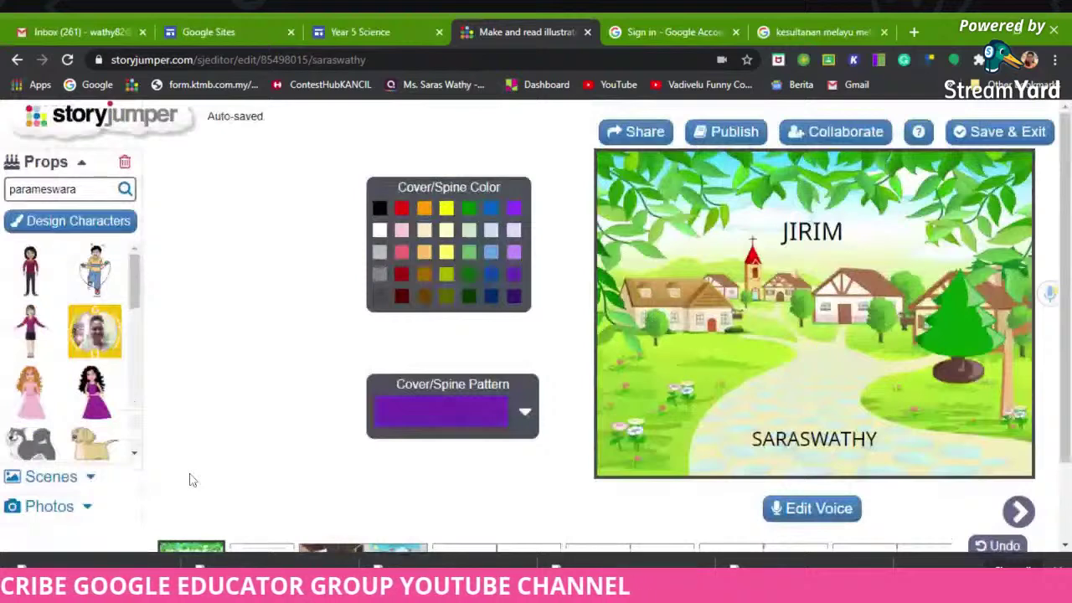
{"action": "scroll", "coordinate": [191, 480], "scroll_direction": "down", "scroll_amount": 1}
{"action": "left_click", "coordinate": [261, 469]}
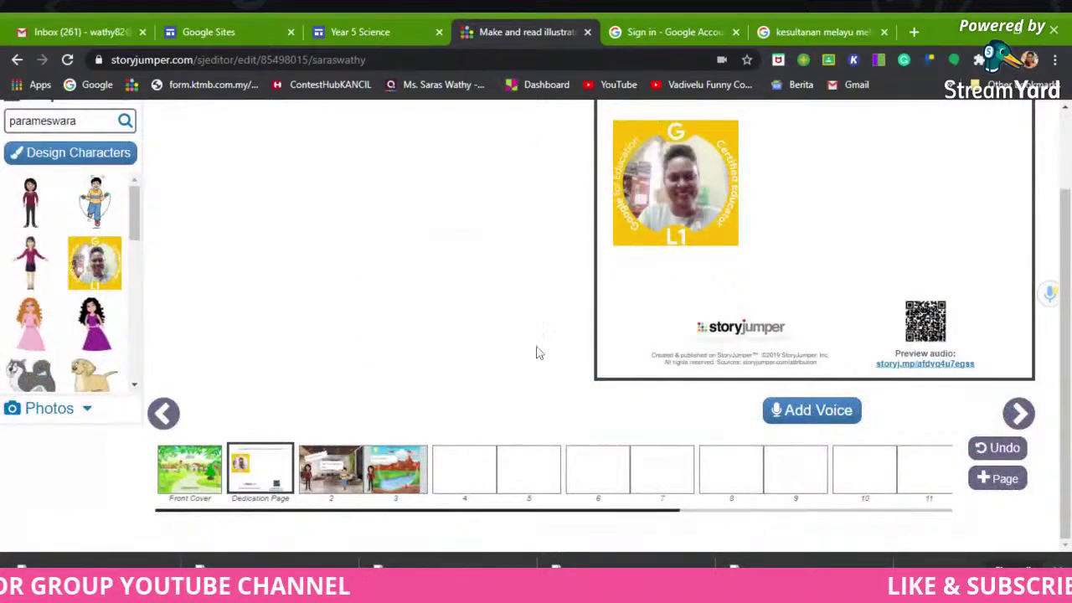
{"action": "scroll", "coordinate": [536, 352], "scroll_direction": "up", "scroll_amount": 1}
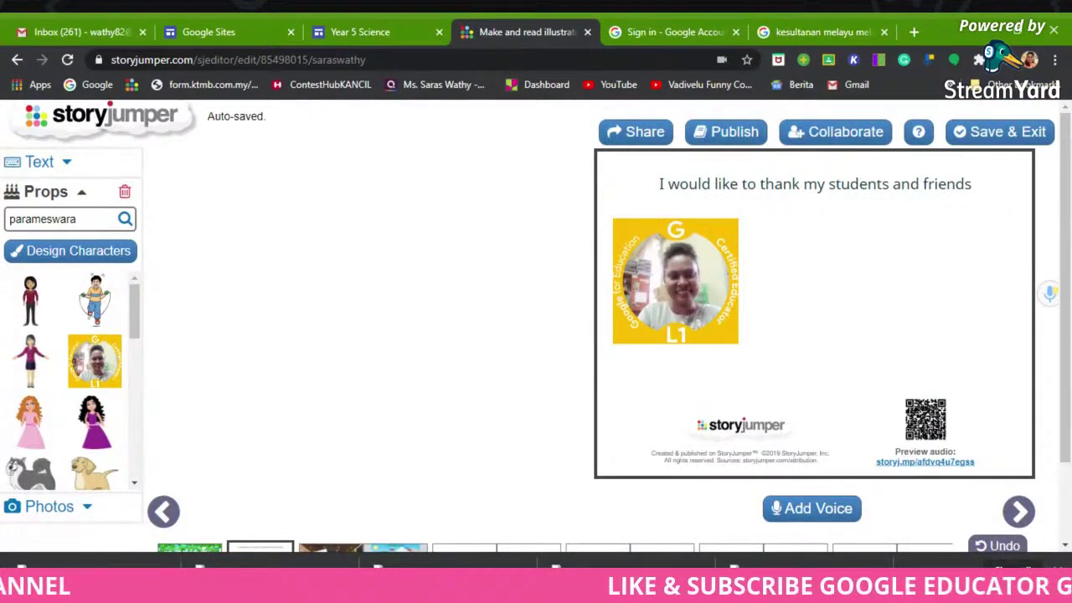
{"action": "scroll", "coordinate": [343, 359], "scroll_direction": "down", "scroll_amount": 1}
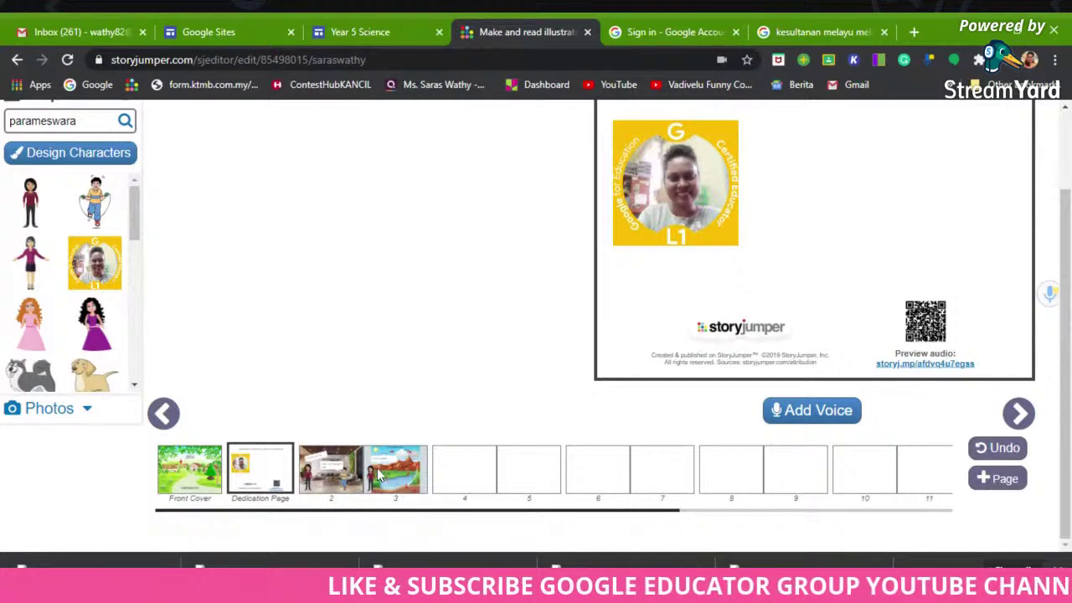
{"action": "left_click", "coordinate": [347, 469]}
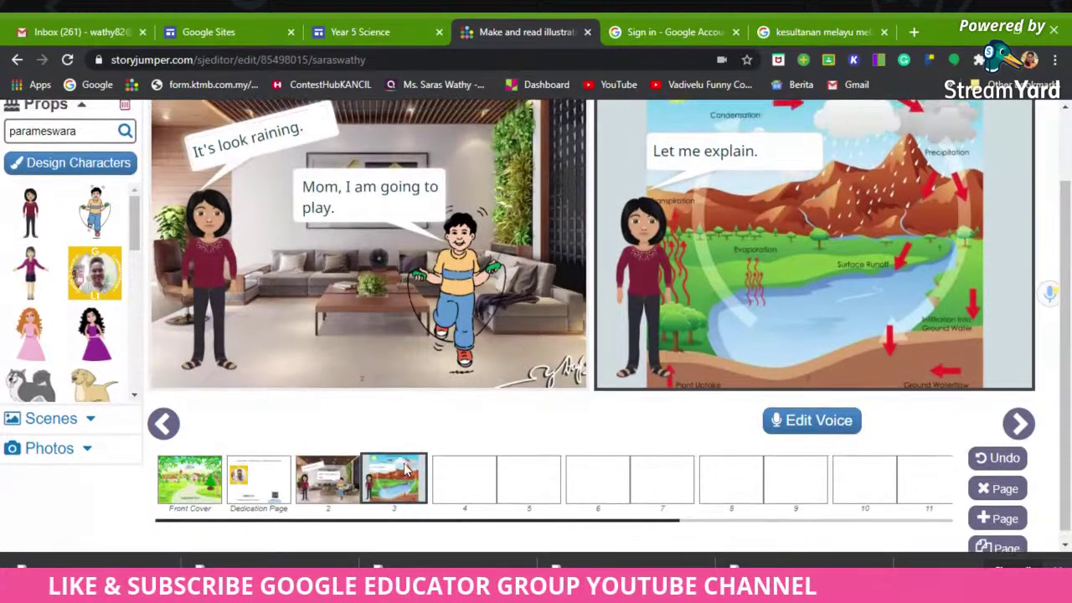
{"action": "scroll", "coordinate": [405, 471], "scroll_direction": "up", "scroll_amount": 1}
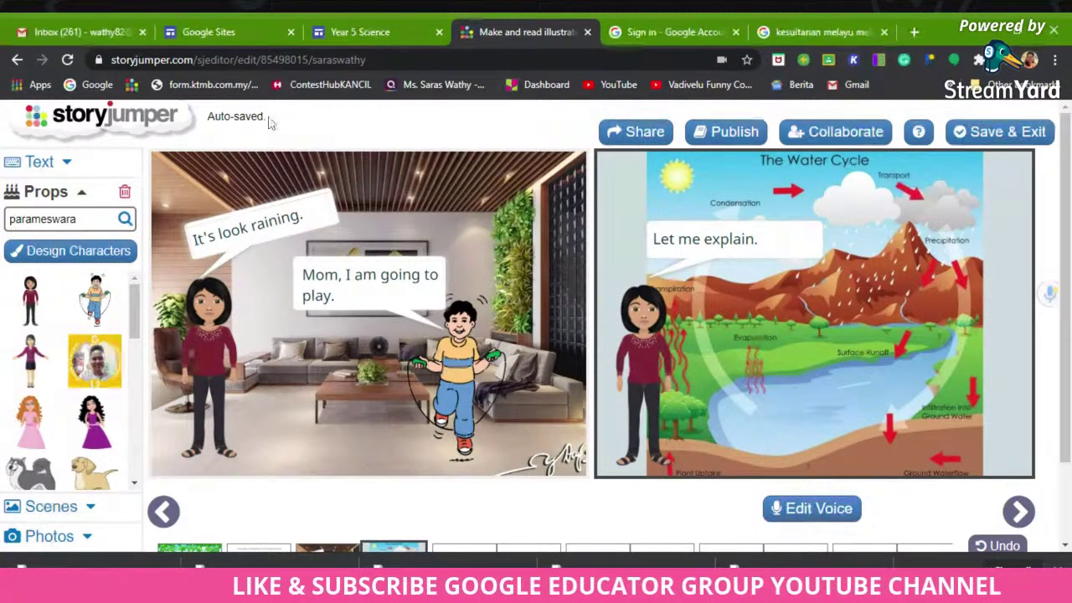
{"action": "scroll", "coordinate": [553, 398], "scroll_direction": "down", "scroll_amount": 2}
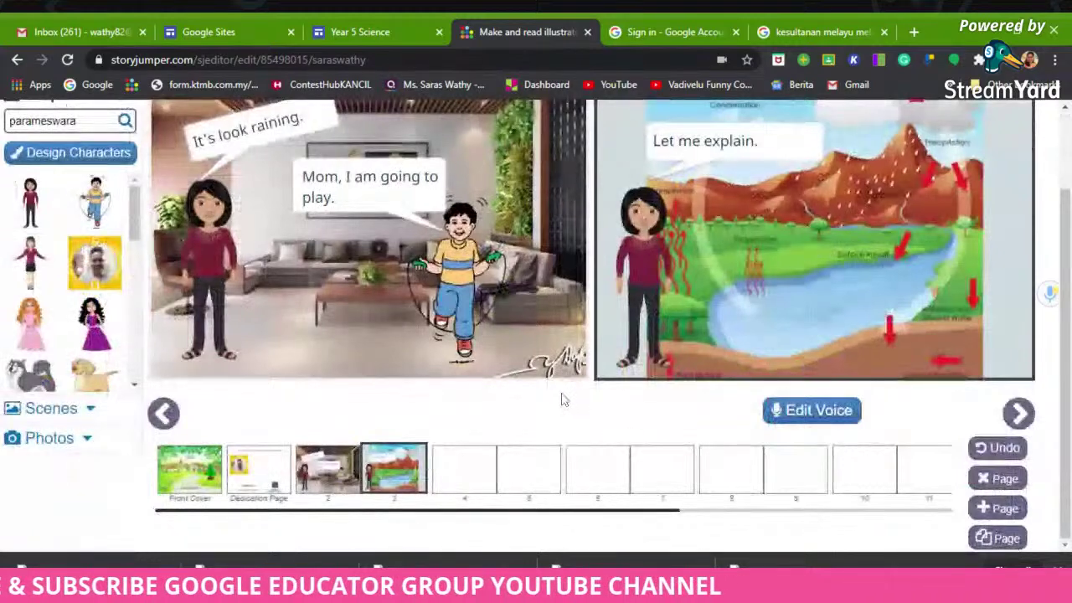
{"action": "left_click", "coordinate": [452, 478]}
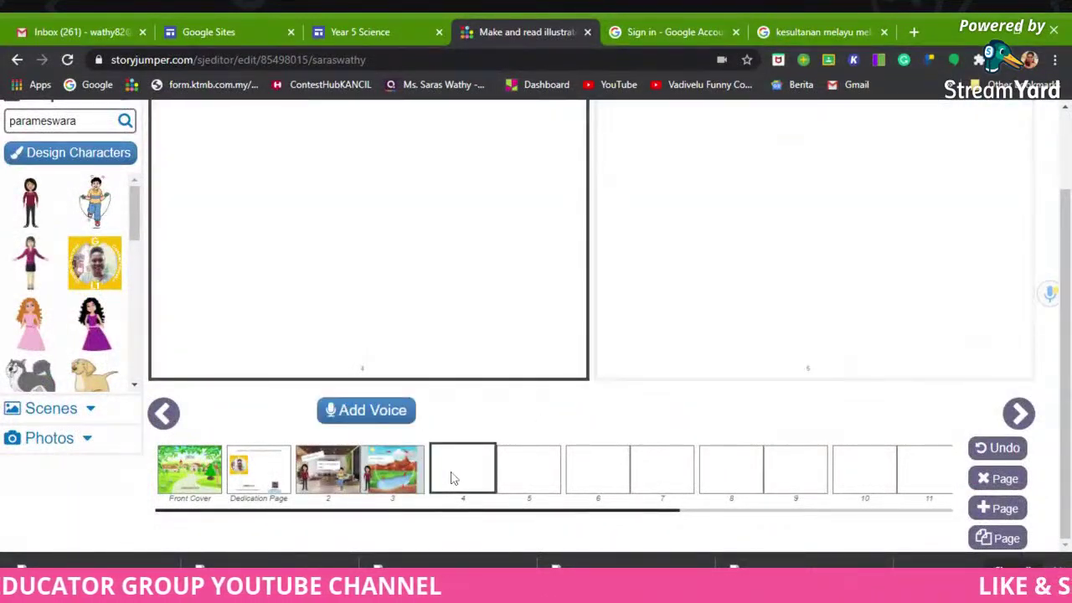
{"action": "scroll", "coordinate": [452, 477], "scroll_direction": "up", "scroll_amount": 2}
{"action": "scroll", "coordinate": [451, 479], "scroll_direction": "up", "scroll_amount": 1}
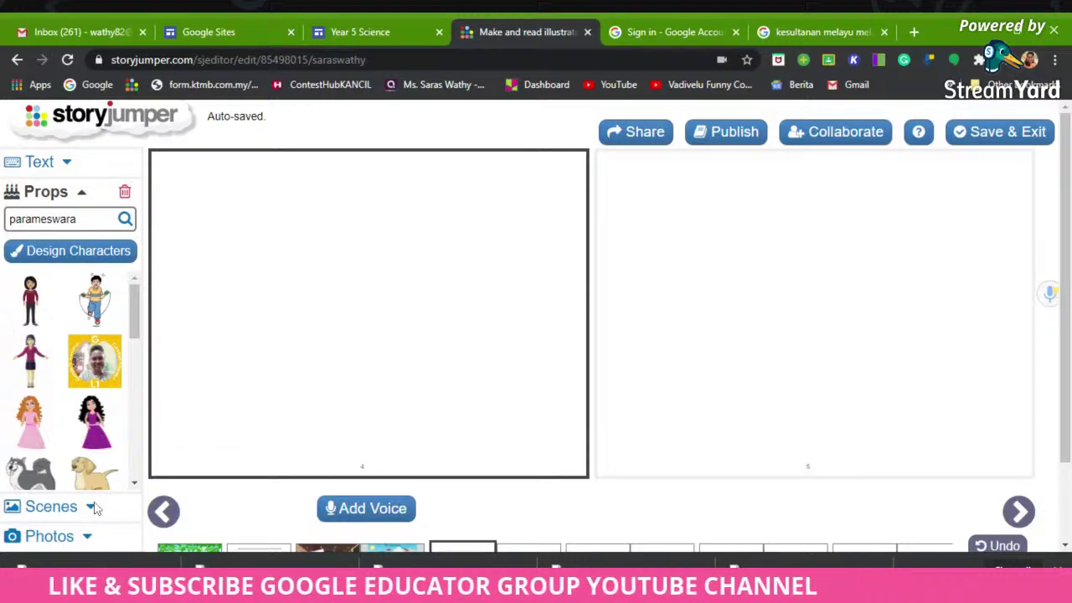
{"action": "scroll", "coordinate": [73, 471], "scroll_direction": "down", "scroll_amount": 1}
{"action": "left_click", "coordinate": [72, 467]}
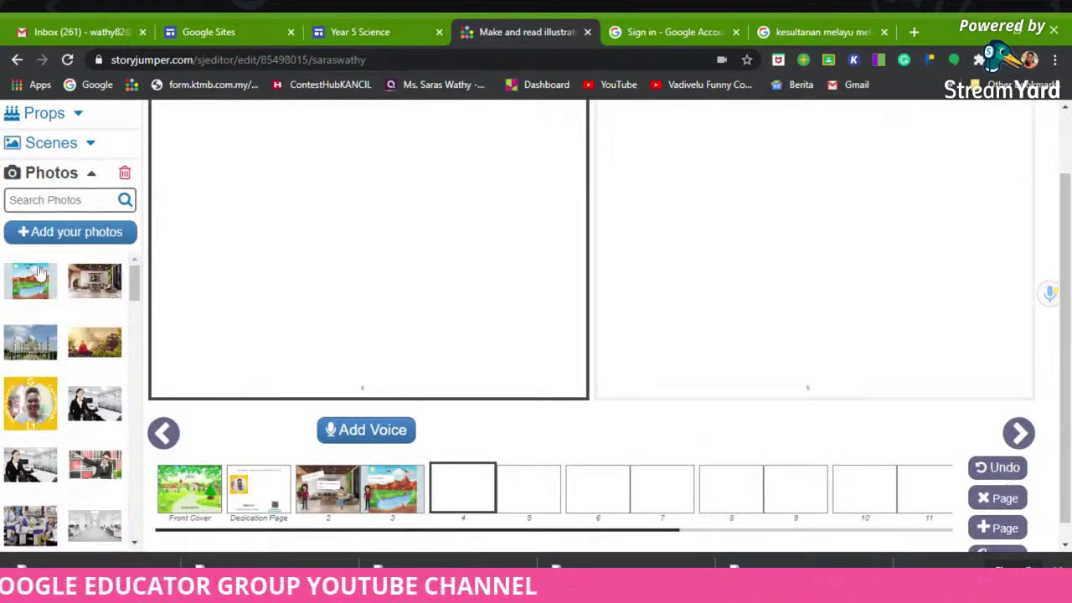
{"action": "left_click", "coordinate": [86, 231]}
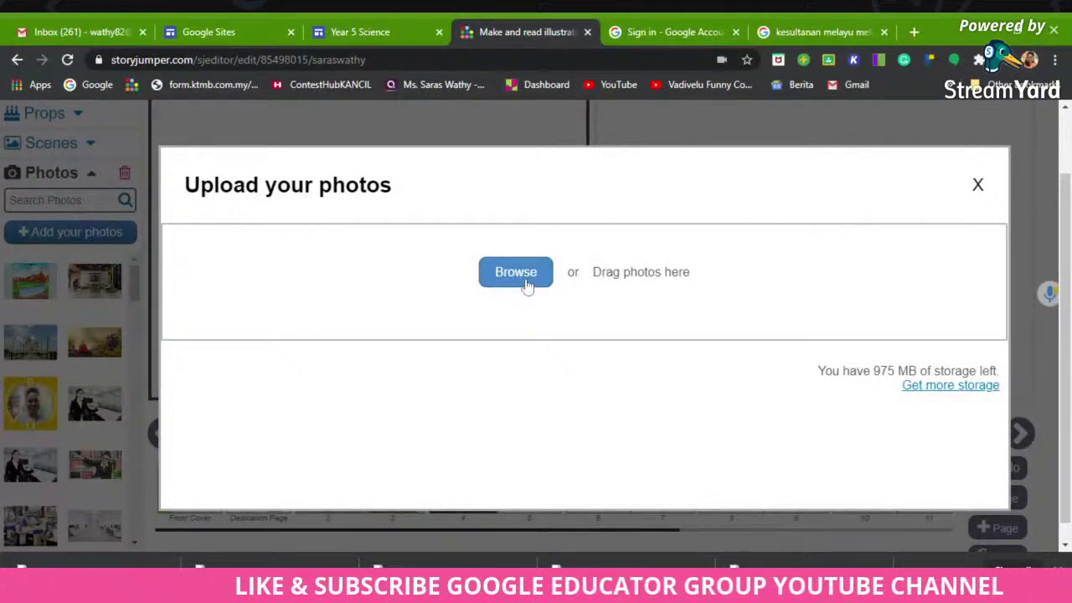
{"action": "left_click", "coordinate": [526, 285]}
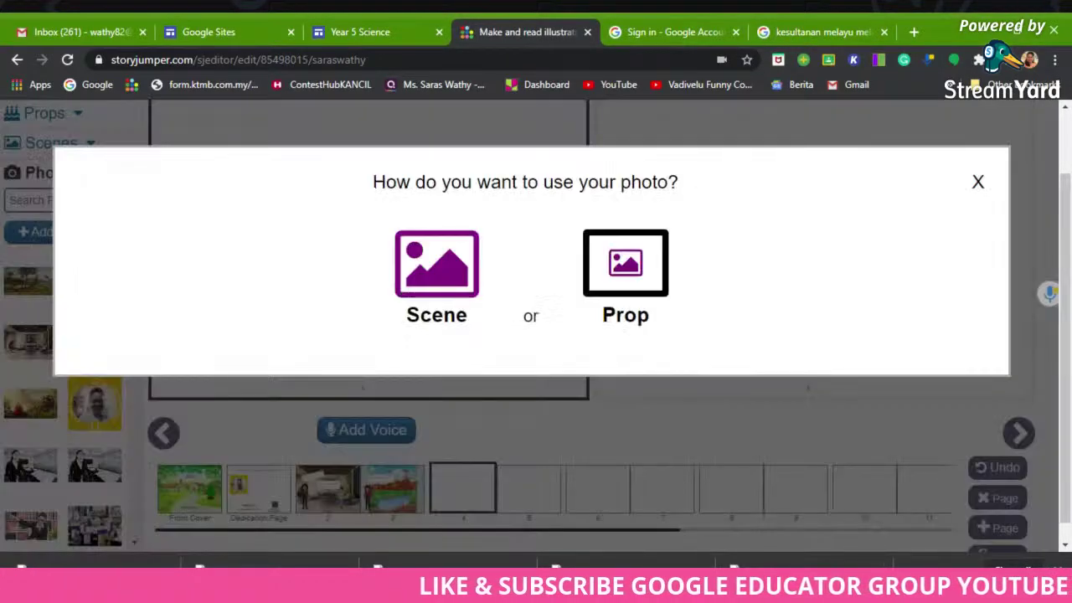
{"action": "left_click", "coordinate": [445, 274]}
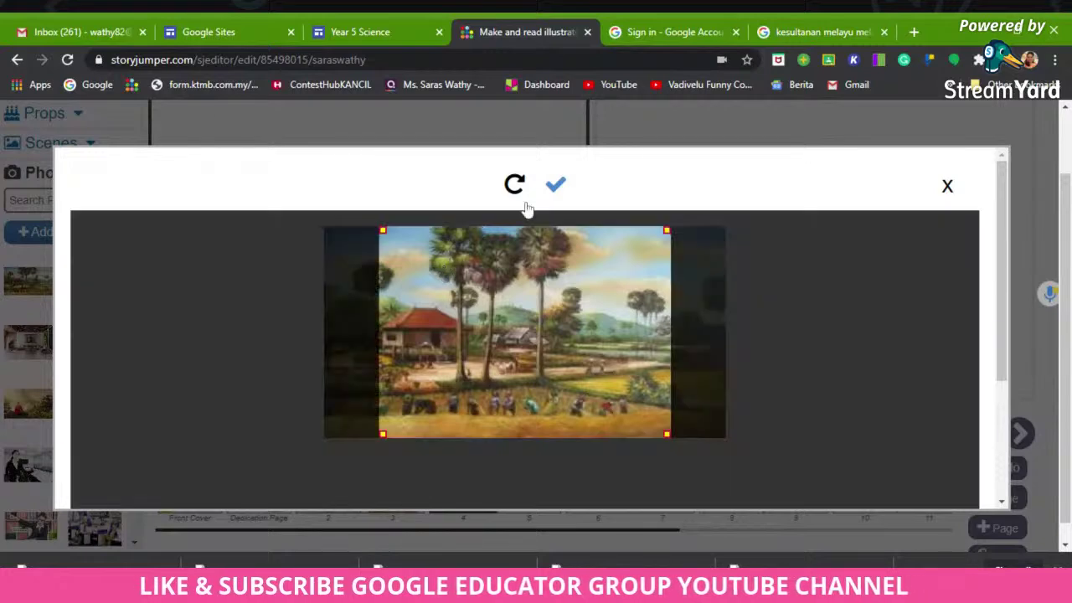
{"action": "left_click", "coordinate": [556, 190]}
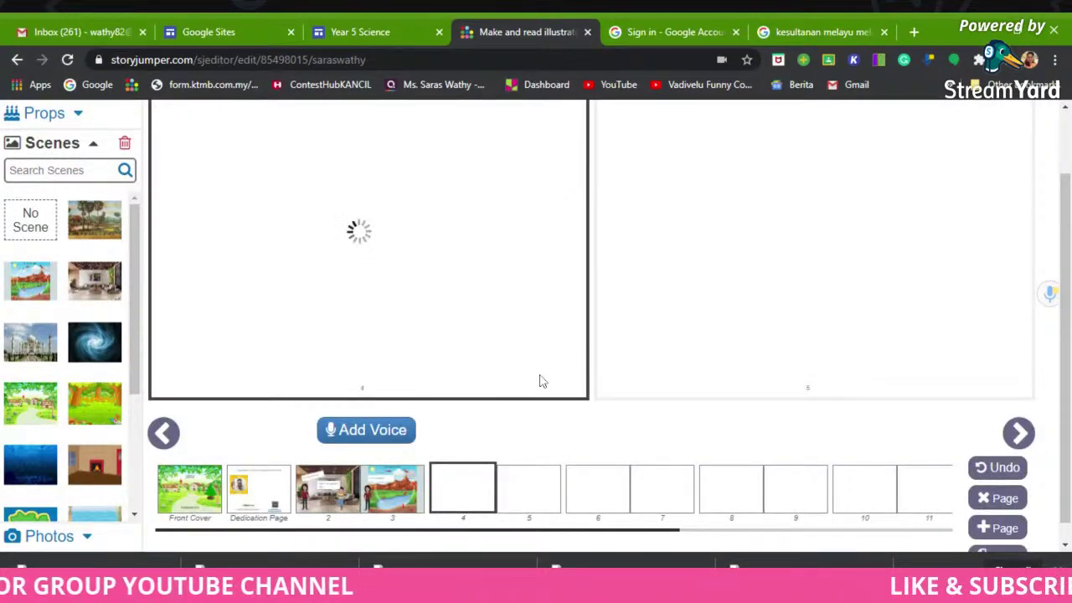
{"action": "scroll", "coordinate": [539, 376], "scroll_direction": "up", "scroll_amount": 2}
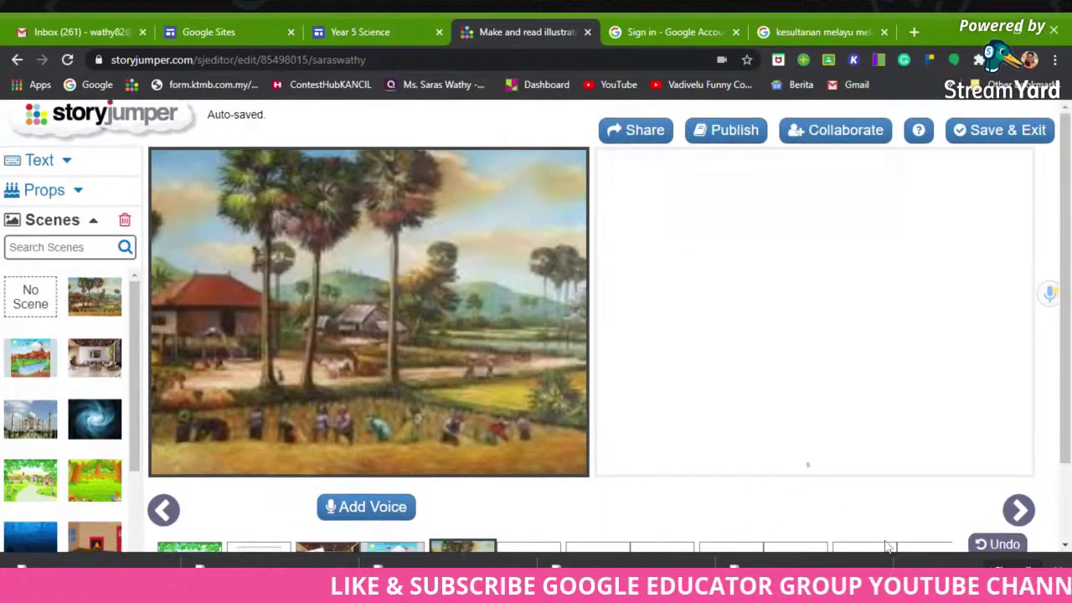
{"action": "scroll", "coordinate": [754, 402], "scroll_direction": "down", "scroll_amount": 1}
{"action": "left_click", "coordinate": [1004, 469]}
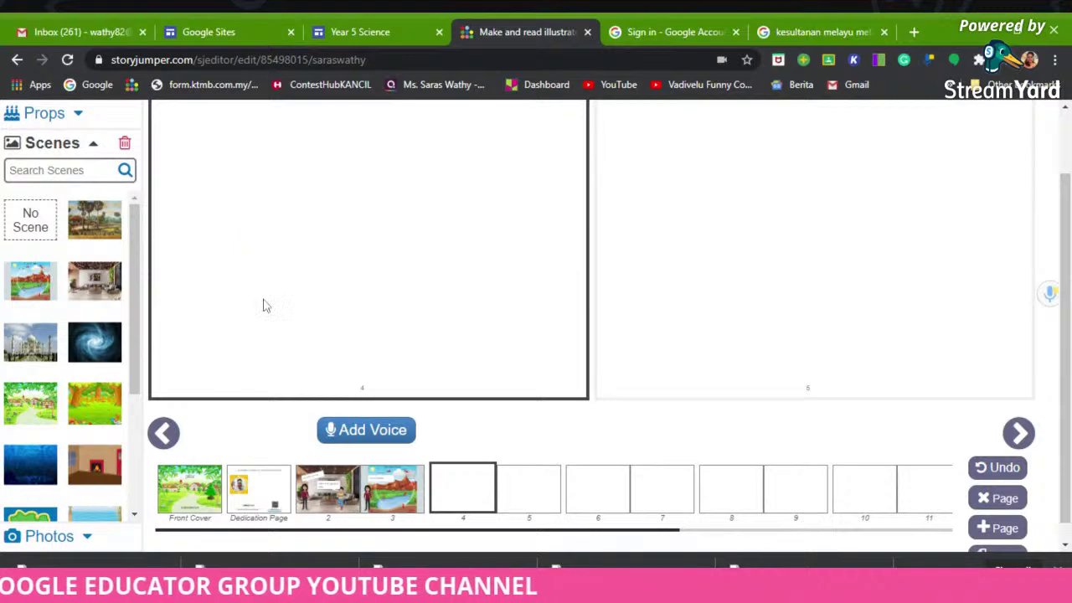
{"action": "left_click", "coordinate": [89, 236]}
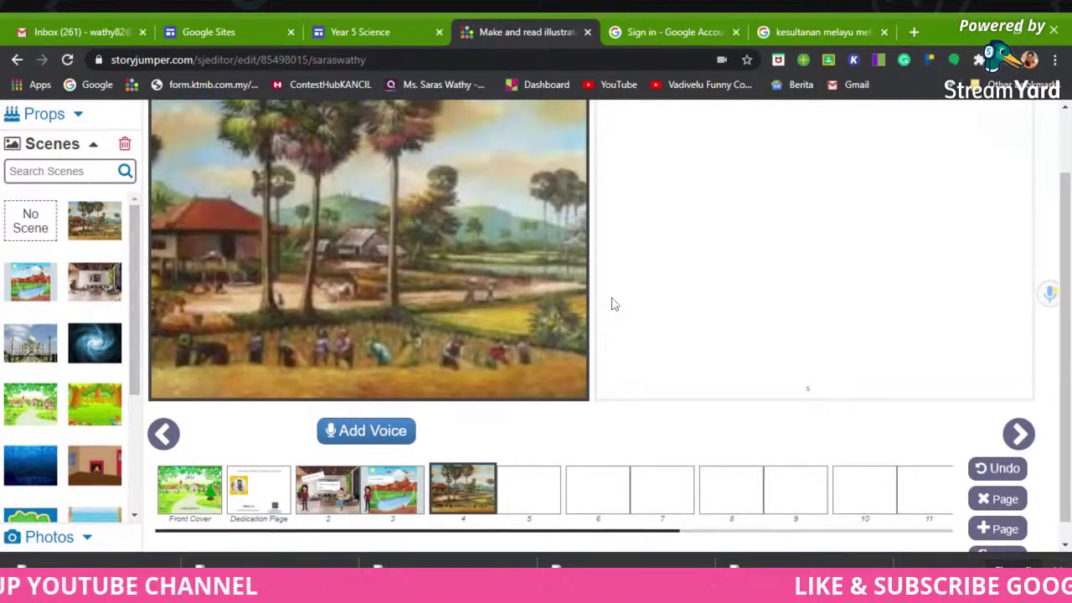
{"action": "scroll", "coordinate": [612, 304], "scroll_direction": "up", "scroll_amount": 1}
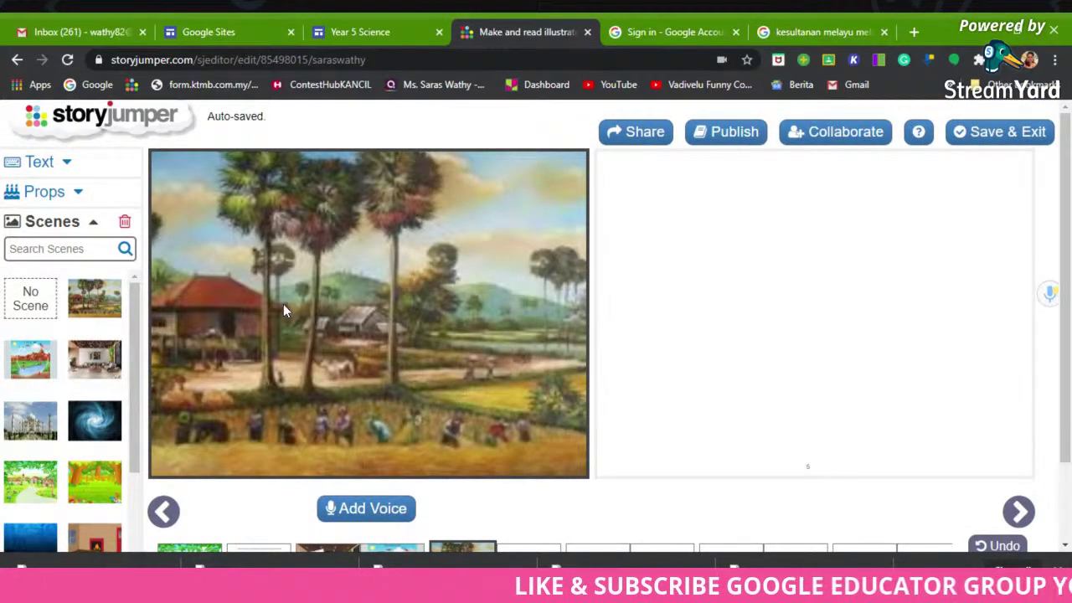
{"action": "scroll", "coordinate": [97, 457], "scroll_direction": "down", "scroll_amount": 4}
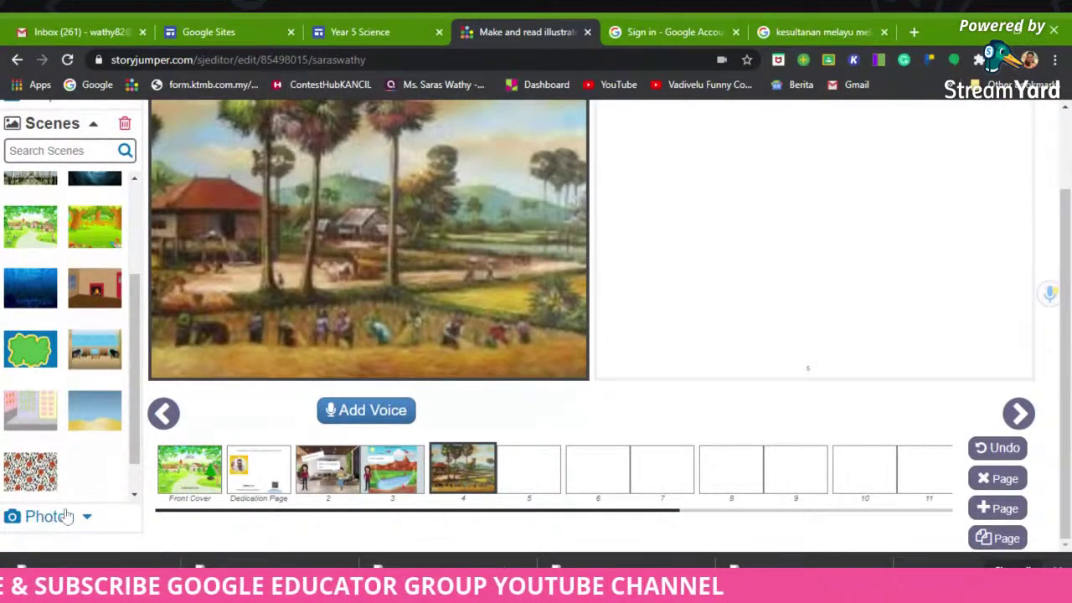
{"action": "left_click", "coordinate": [67, 517]}
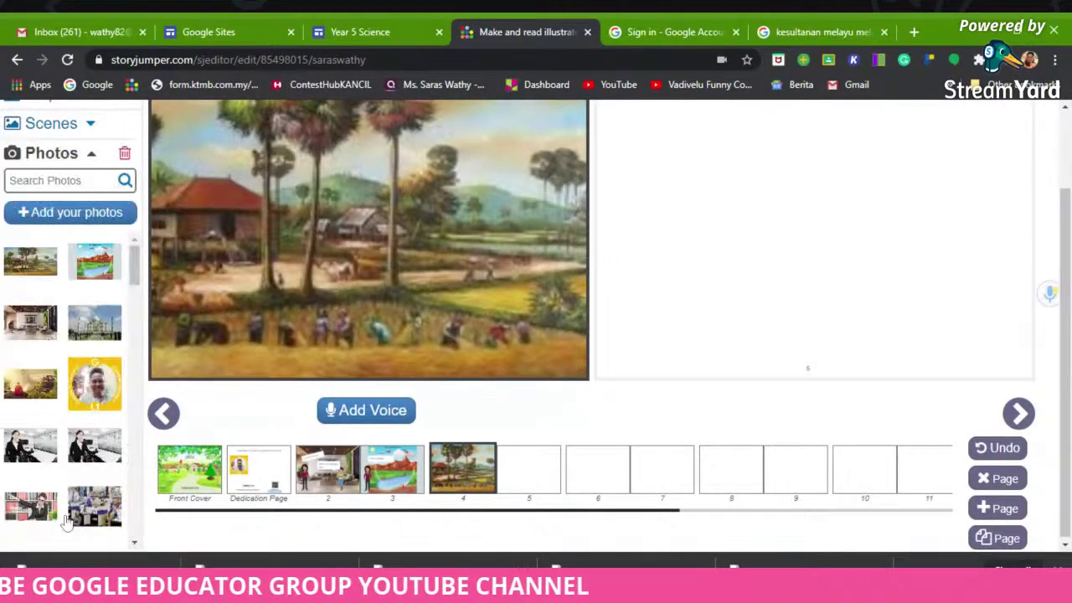
Step: Upload the Parameswara portrait photo and add it uncropped as a prop
{"action": "left_click", "coordinate": [76, 214]}
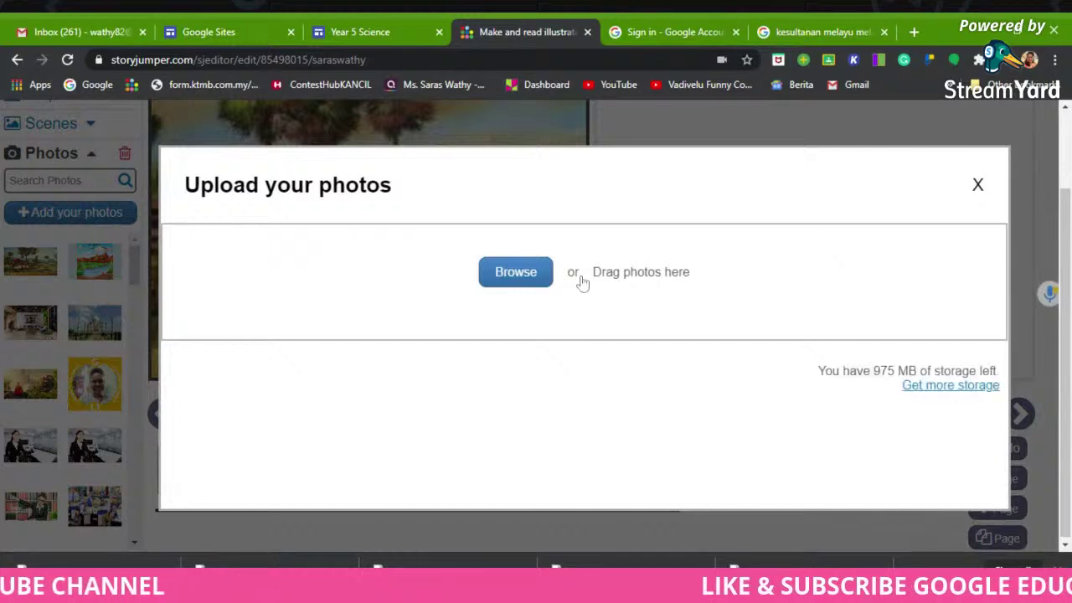
{"action": "left_click", "coordinate": [516, 277]}
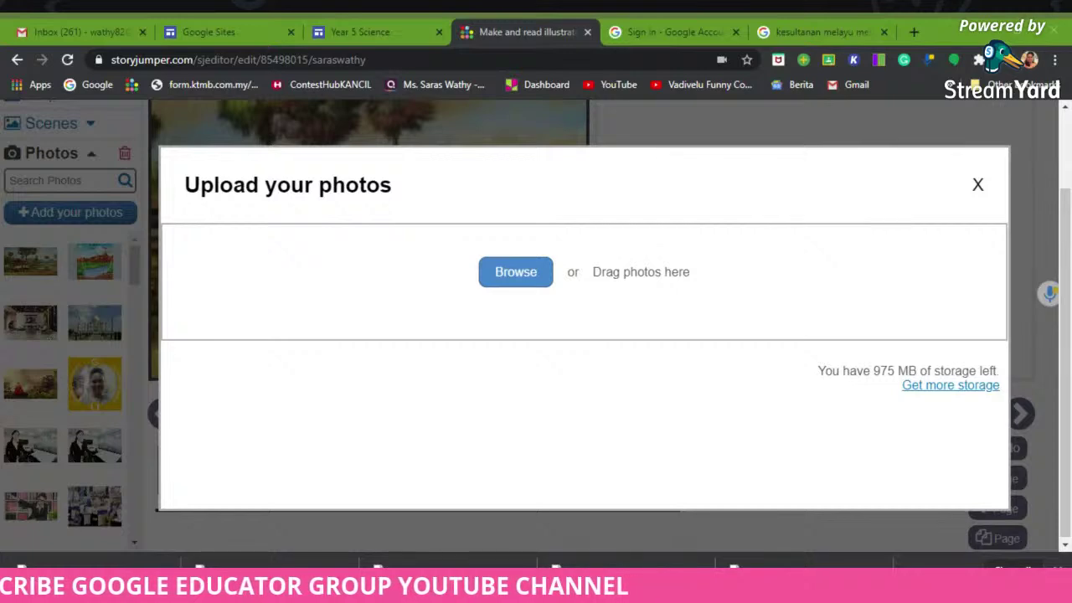
{"action": "key", "text": "Return"}
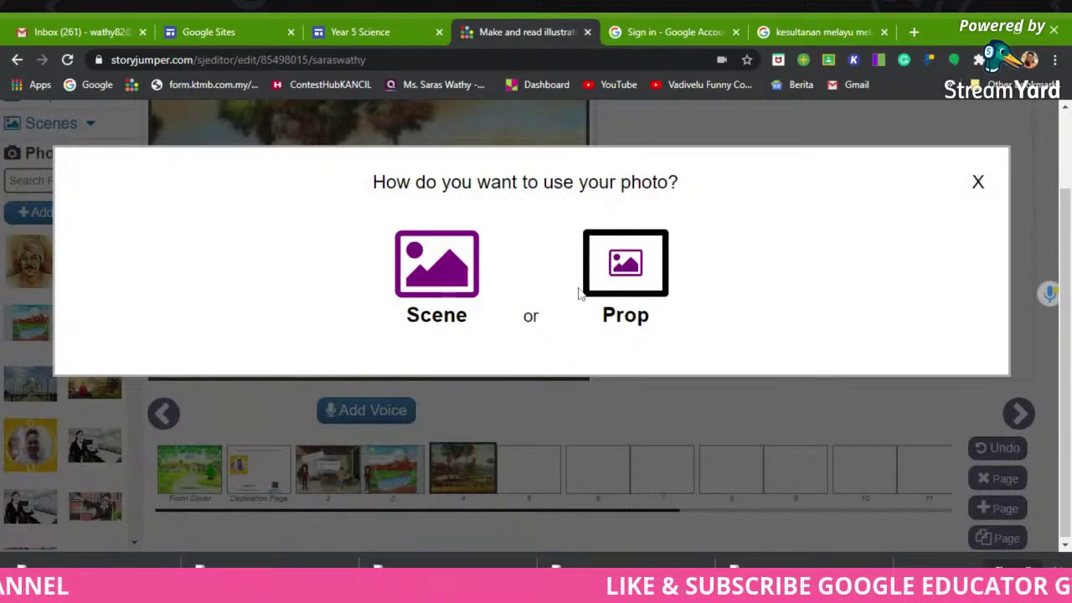
{"action": "left_click", "coordinate": [639, 289]}
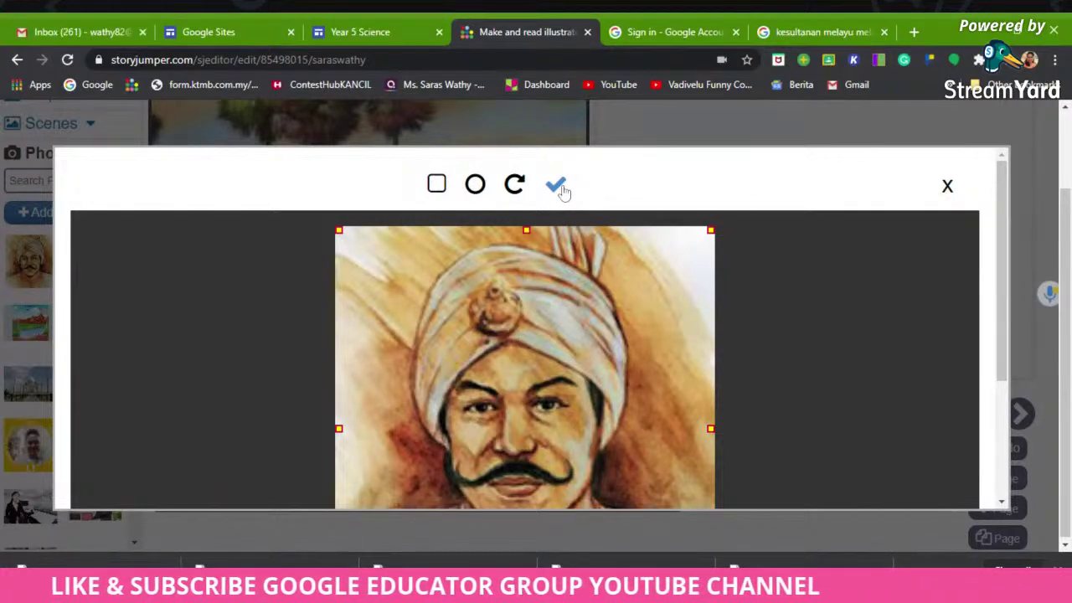
{"action": "left_click", "coordinate": [557, 186]}
Step: Place the portrait prop at the lower left of page 4 and enlarge it
{"action": "scroll", "coordinate": [465, 302], "scroll_direction": "up", "scroll_amount": 1}
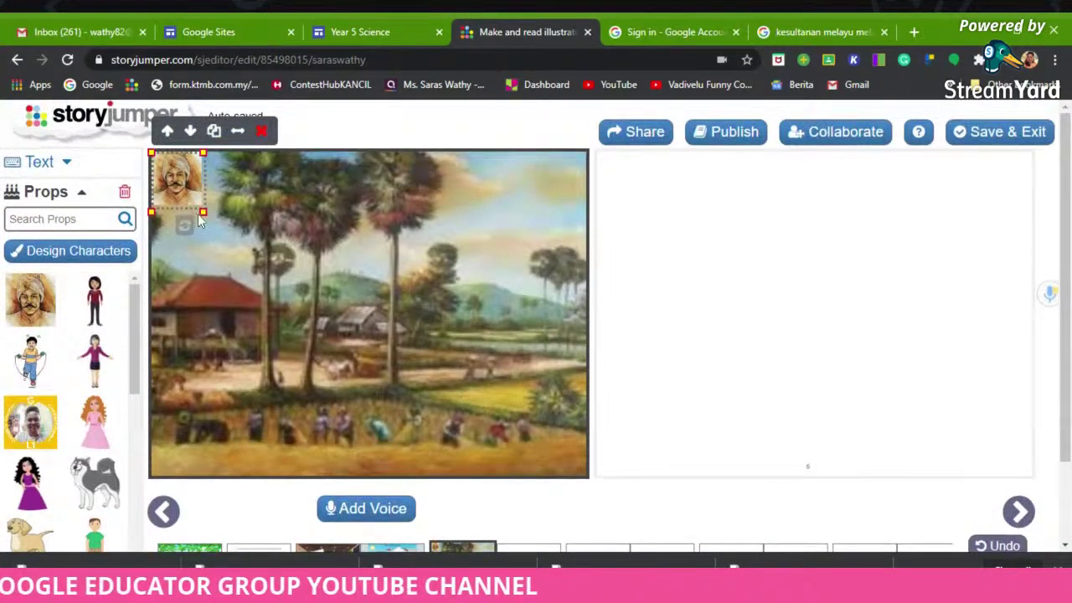
{"action": "left_click_drag", "start_coordinate": [199, 220], "coordinate": [195, 458]}
{"action": "left_click_drag", "start_coordinate": [225, 404], "coordinate": [306, 268]}
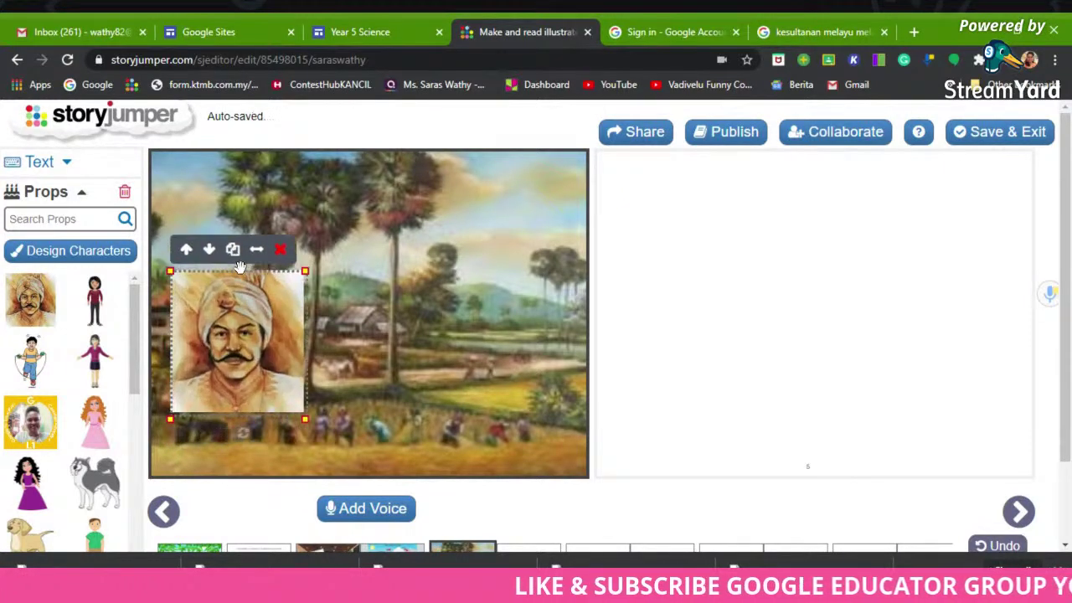
{"action": "left_click_drag", "start_coordinate": [259, 340], "coordinate": [241, 393]}
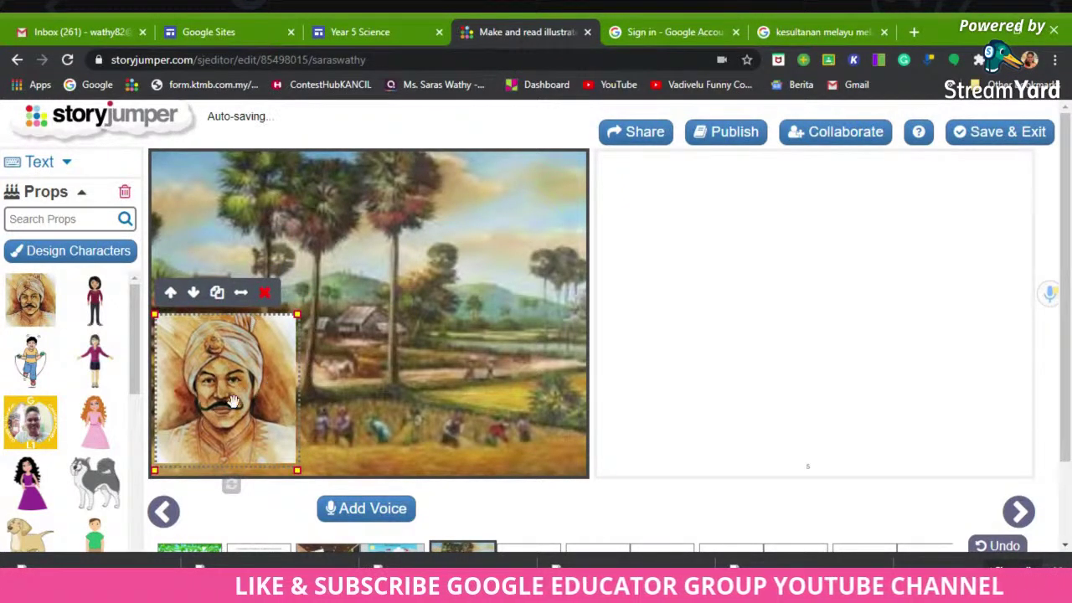
Step: Close the kesultanan melayu painting preview, scroll to the top of the results, and return to StoryJumper
{"action": "left_click", "coordinate": [829, 31]}
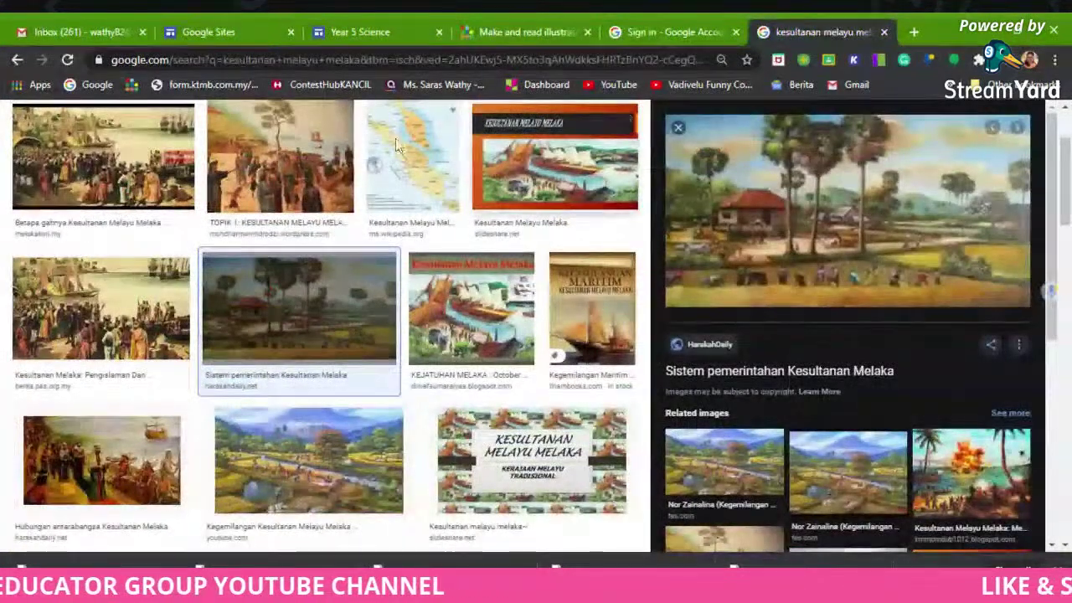
{"action": "left_click", "coordinate": [17, 60]}
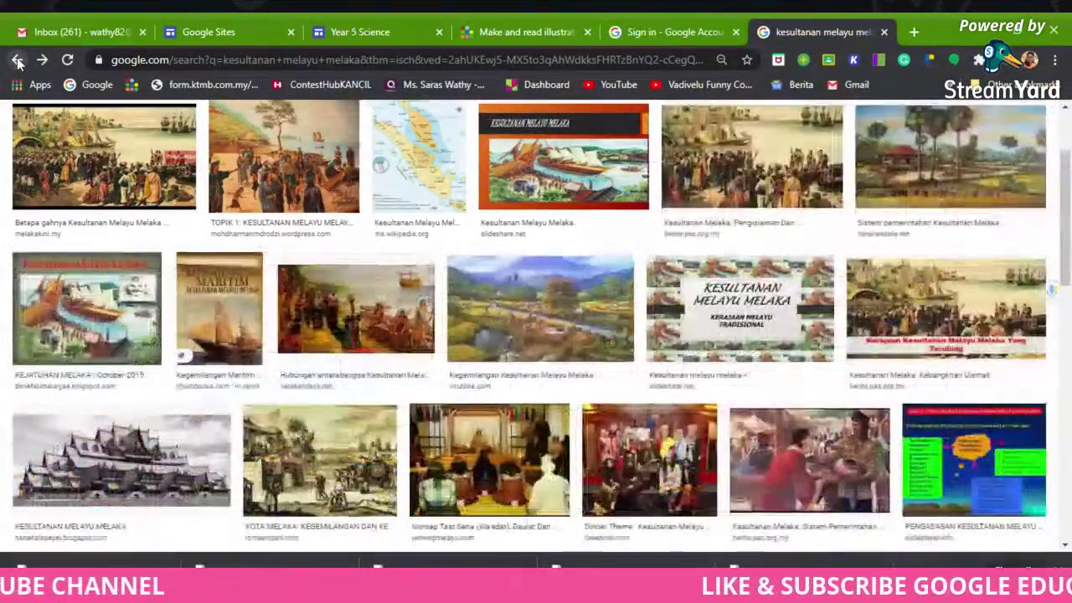
{"action": "scroll", "coordinate": [411, 289], "scroll_direction": "up", "scroll_amount": 3}
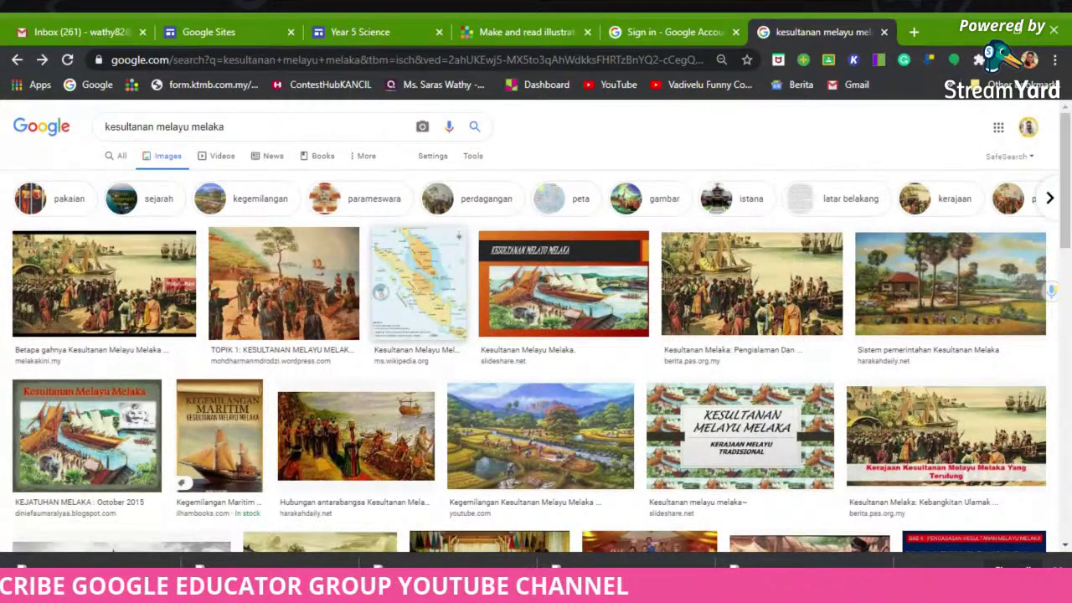
{"action": "left_click", "coordinate": [506, 36]}
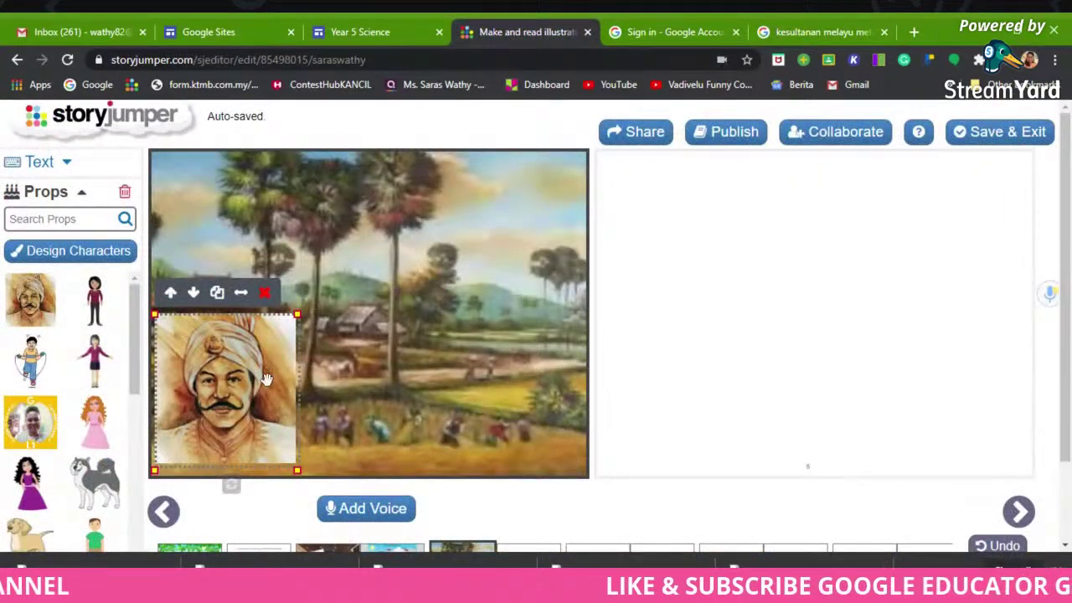
Step: Shift the portrait right and add a shrunken star-bordered text box at the top of page 4
{"action": "left_click_drag", "start_coordinate": [265, 381], "coordinate": [535, 308]}
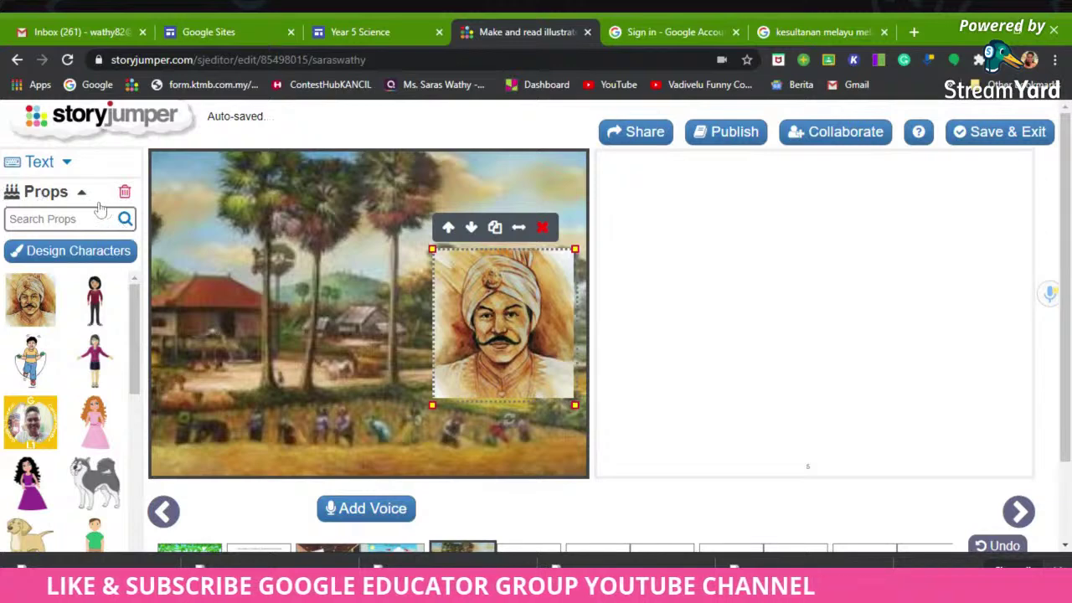
{"action": "left_click", "coordinate": [67, 164]}
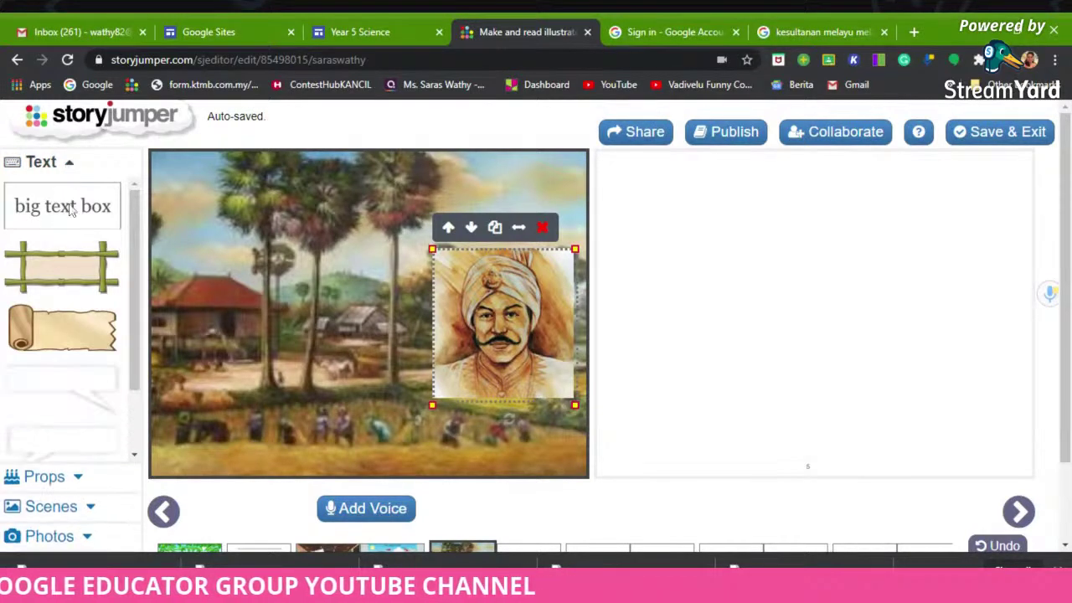
{"action": "scroll", "coordinate": [92, 402], "scroll_direction": "down", "scroll_amount": 2}
{"action": "left_click", "coordinate": [77, 431]}
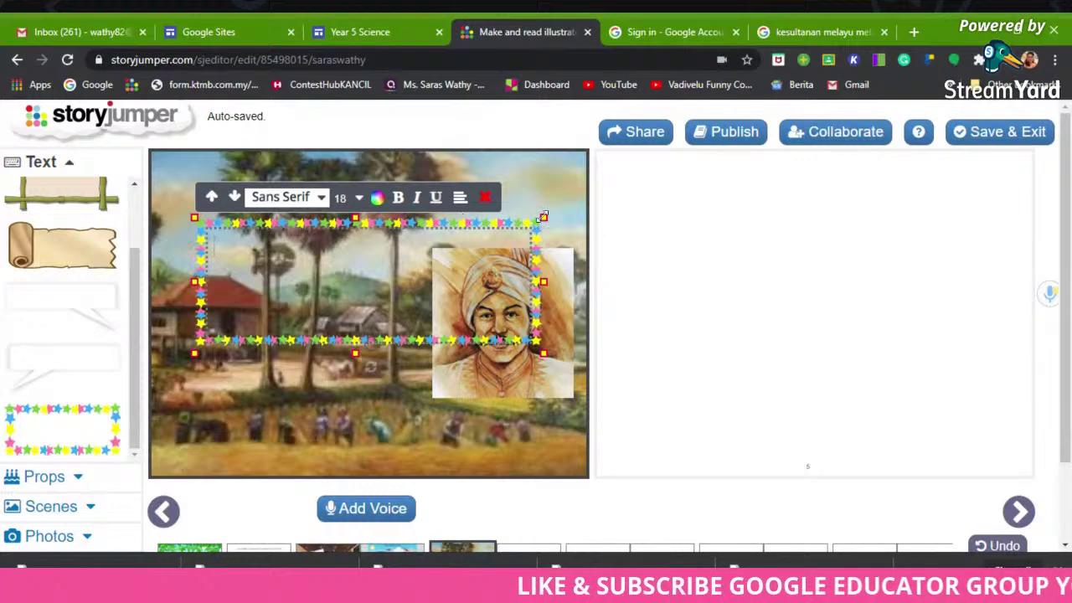
{"action": "left_click_drag", "start_coordinate": [543, 218], "coordinate": [376, 272]}
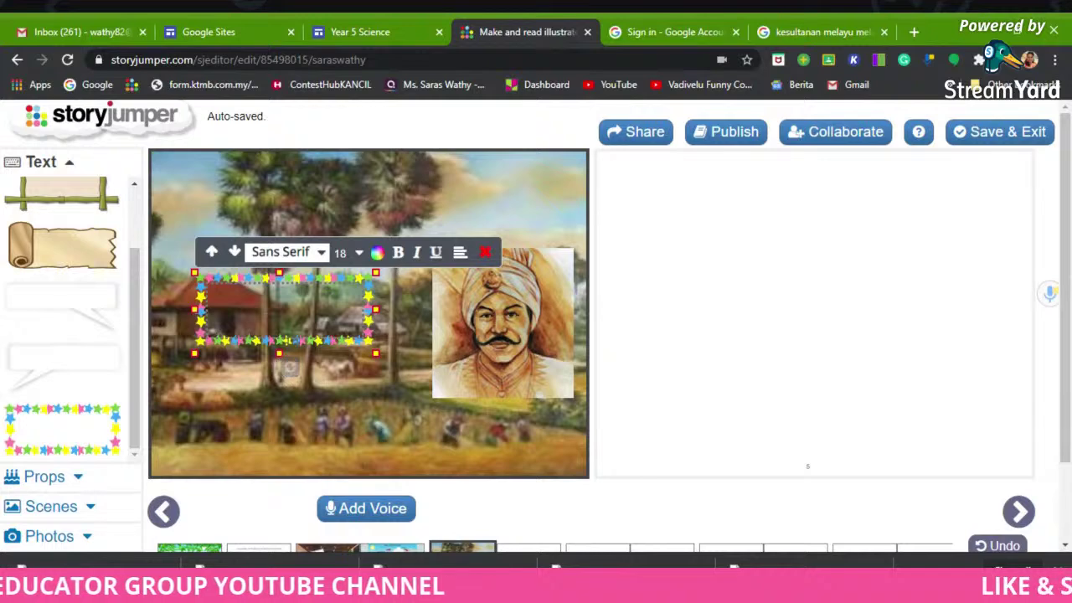
{"action": "left_click_drag", "start_coordinate": [285, 347], "coordinate": [286, 232]}
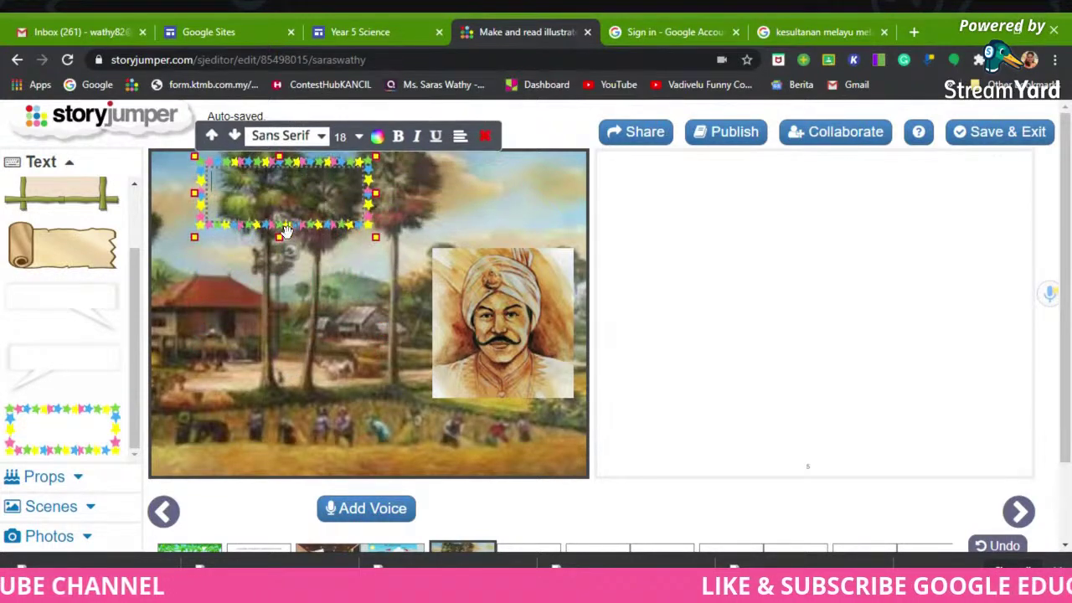
{"action": "left_click", "coordinate": [378, 138]}
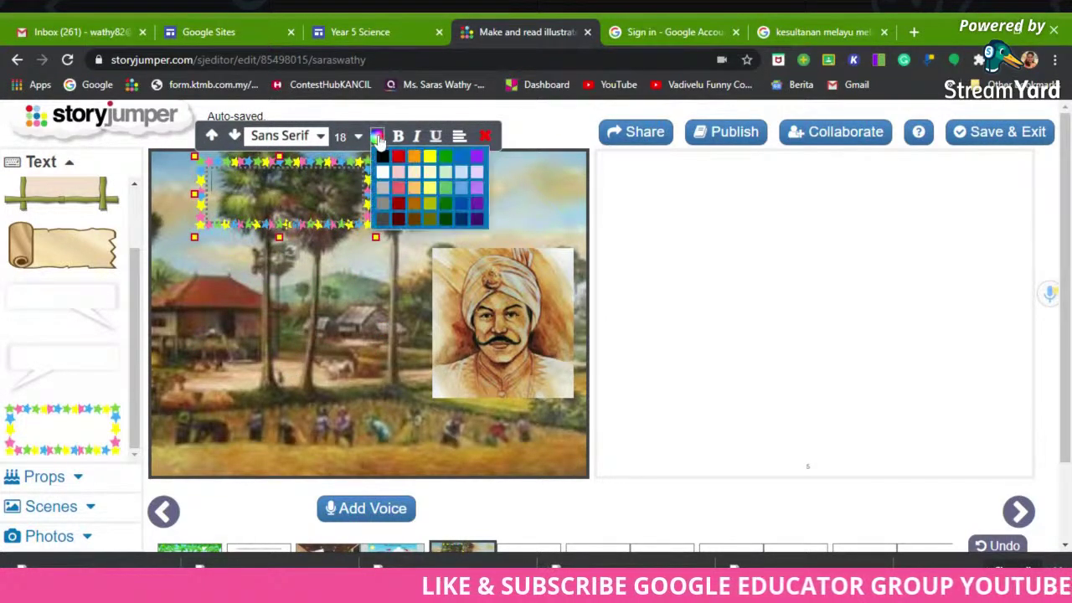
Step: Write 'Beliau merupakan seorang raja di Melaka' in red and widen the box across the top
{"action": "left_click", "coordinate": [397, 159]}
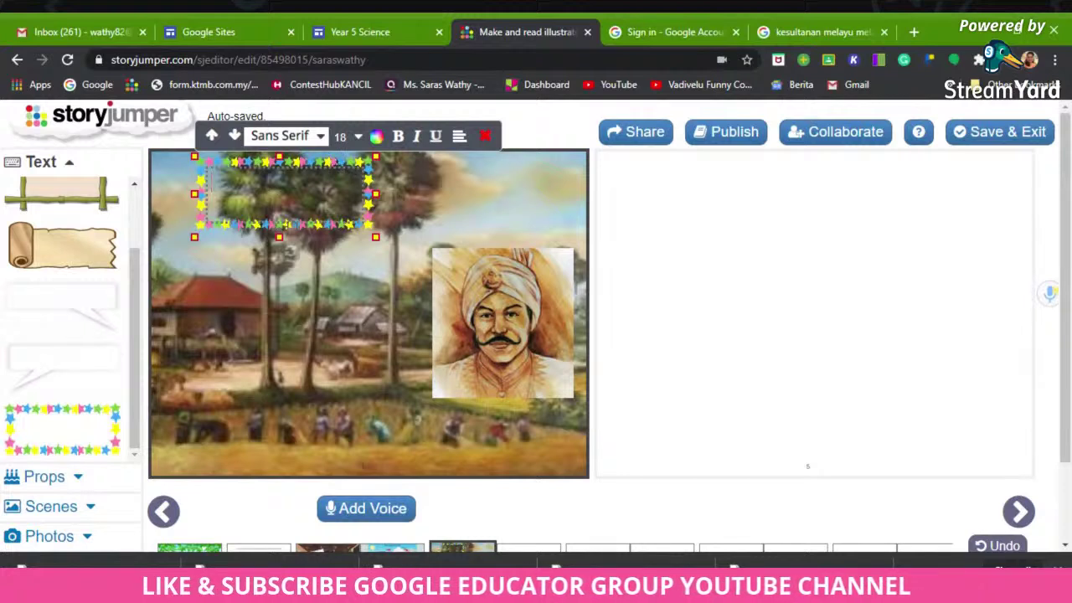
{"action": "type", "text": "Beliau"}
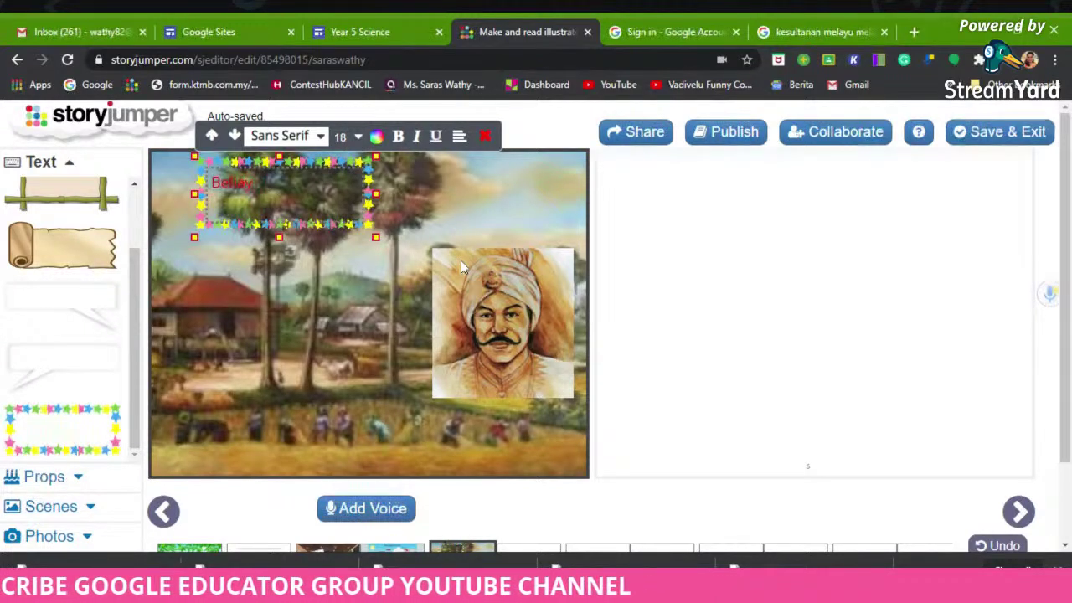
{"action": "type", "text": " me"}
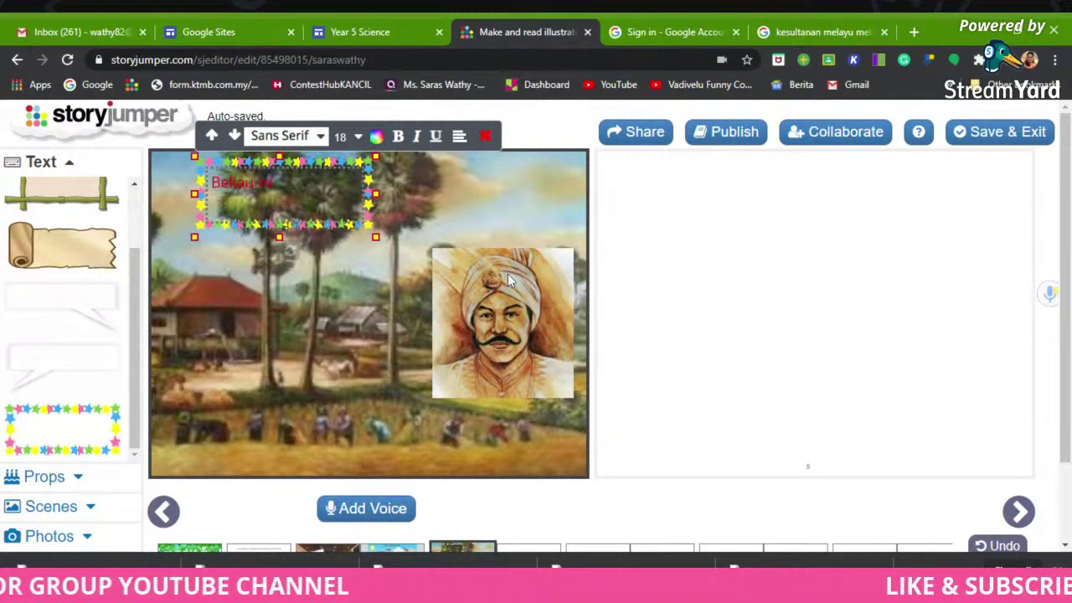
{"action": "type", "text": "rupakan seorang"}
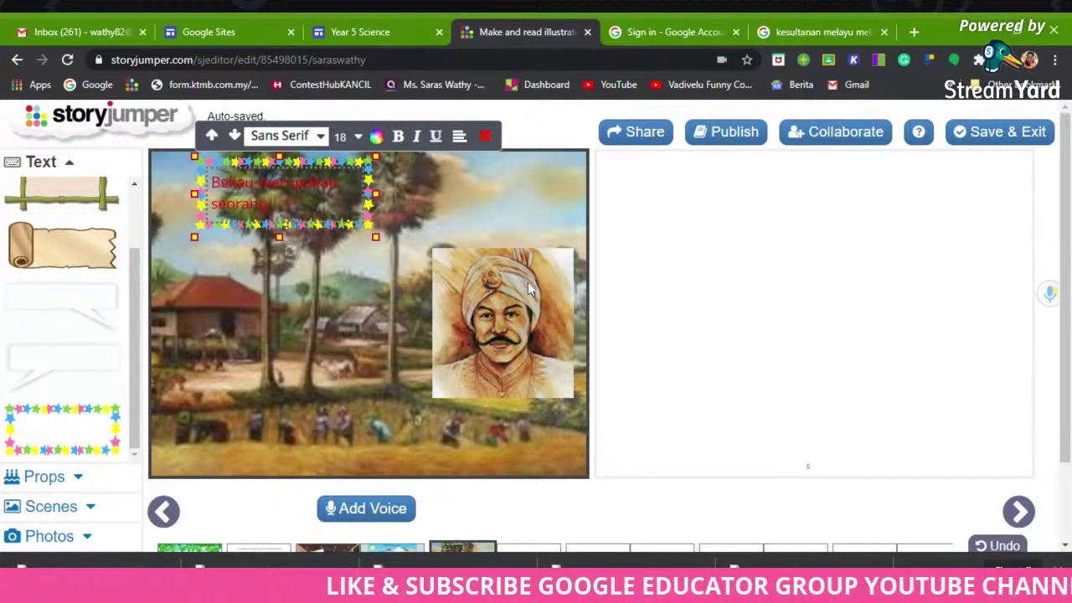
{"action": "type", "text": " raja di Melaka"}
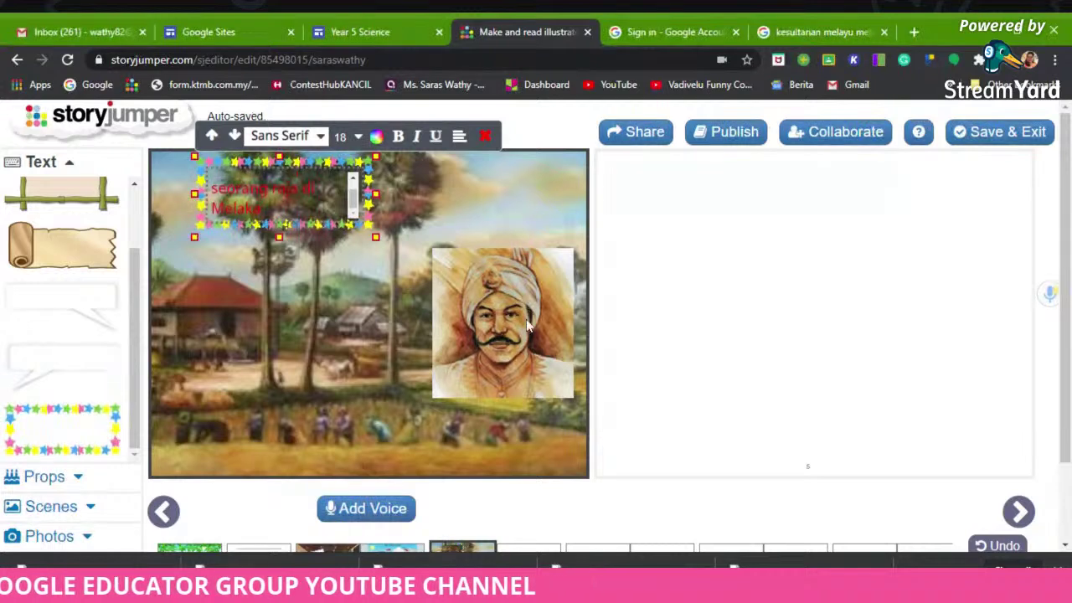
{"action": "left_click_drag", "start_coordinate": [378, 237], "coordinate": [523, 239]}
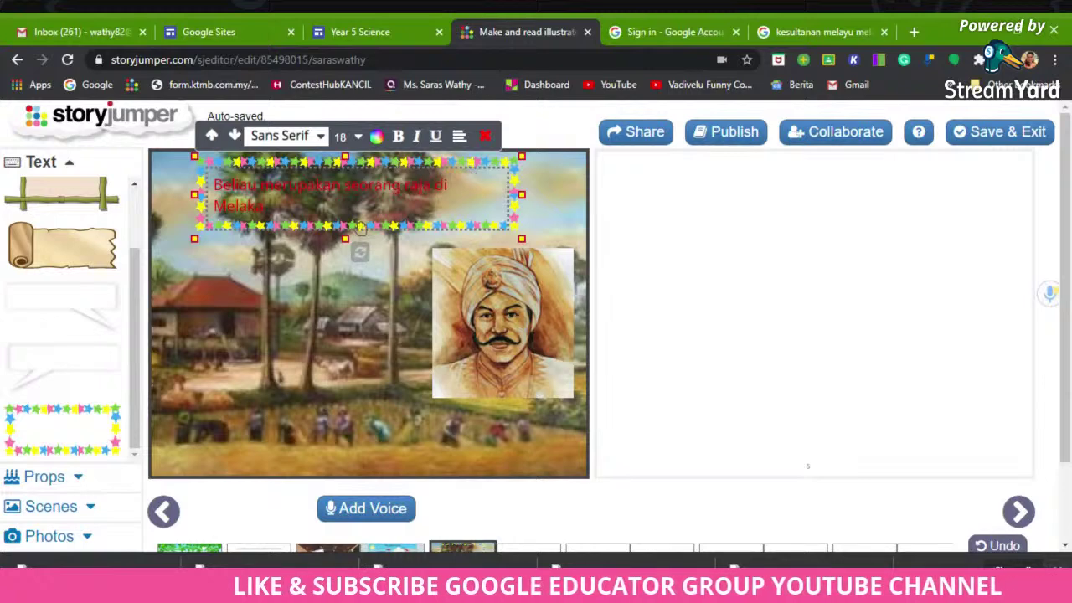
{"action": "left_click_drag", "start_coordinate": [362, 233], "coordinate": [422, 234]}
{"action": "left_click", "coordinate": [517, 395]}
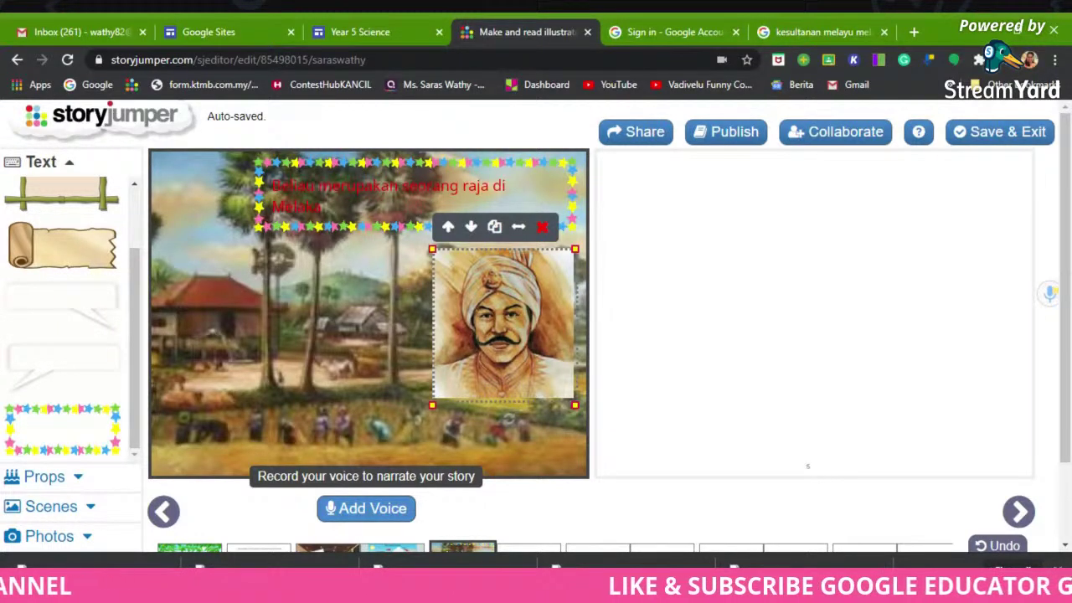
Step: Record a voice narration for page 4
{"action": "left_click", "coordinate": [361, 508]}
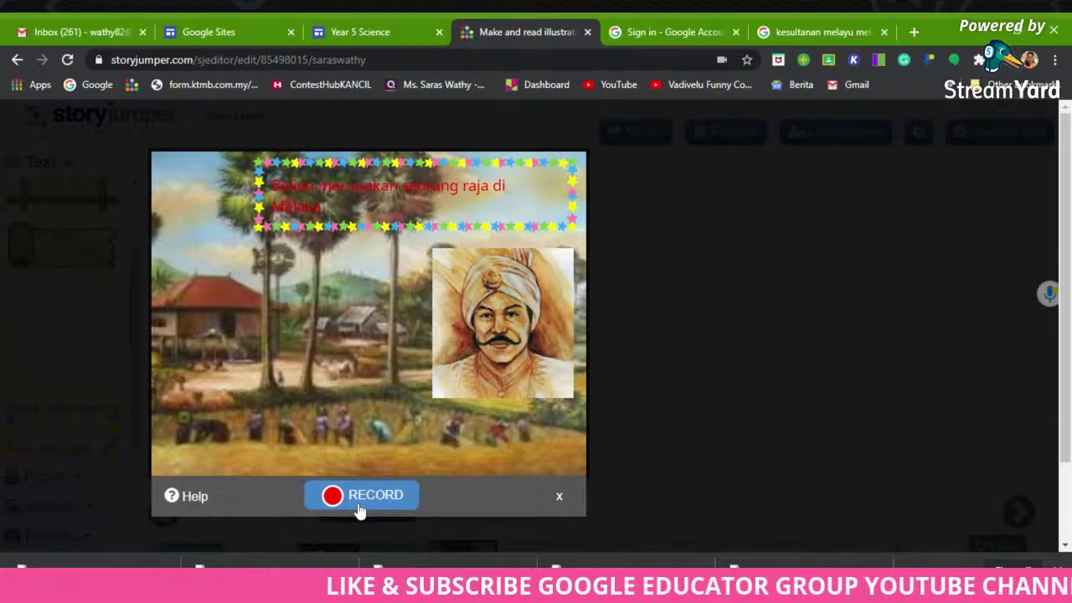
{"action": "left_click", "coordinate": [360, 498]}
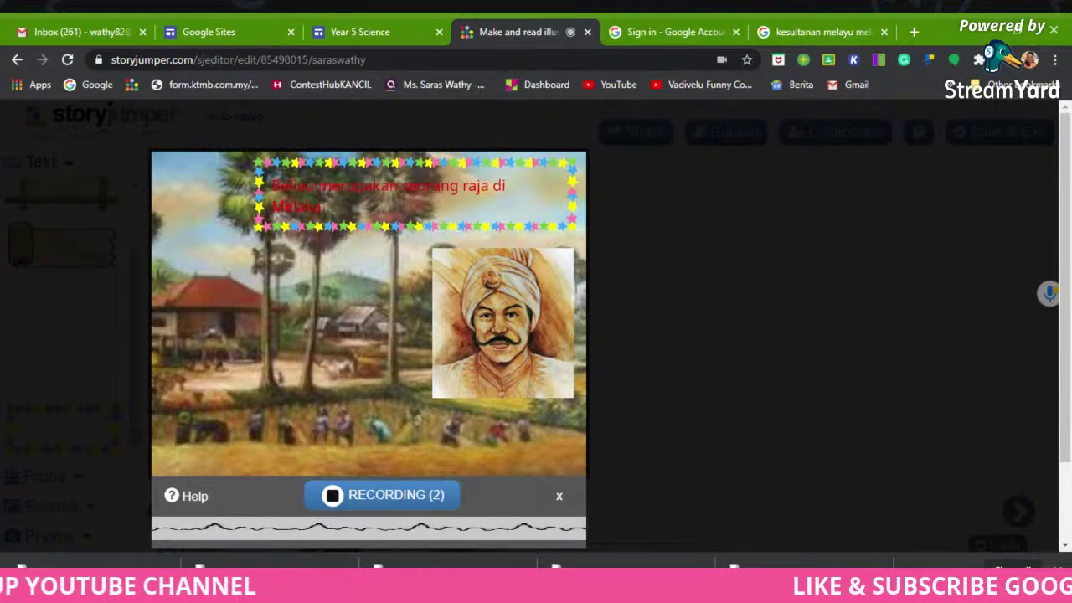
{"action": "left_click", "coordinate": [411, 499]}
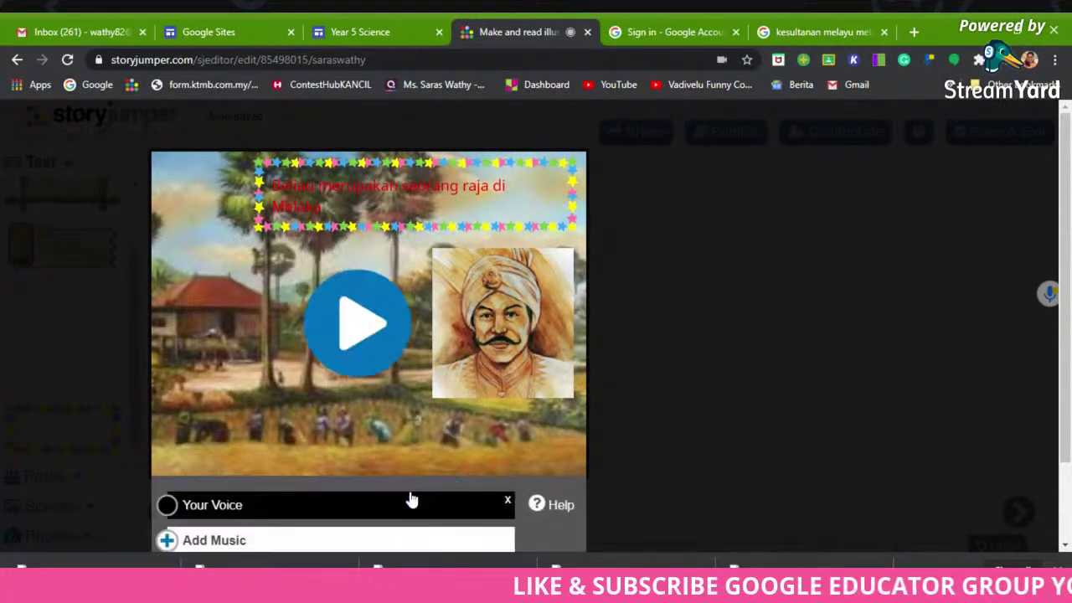
Step: Browse through the sound effects list without adding any effect
{"action": "scroll", "coordinate": [209, 502], "scroll_direction": "down", "scroll_amount": 1}
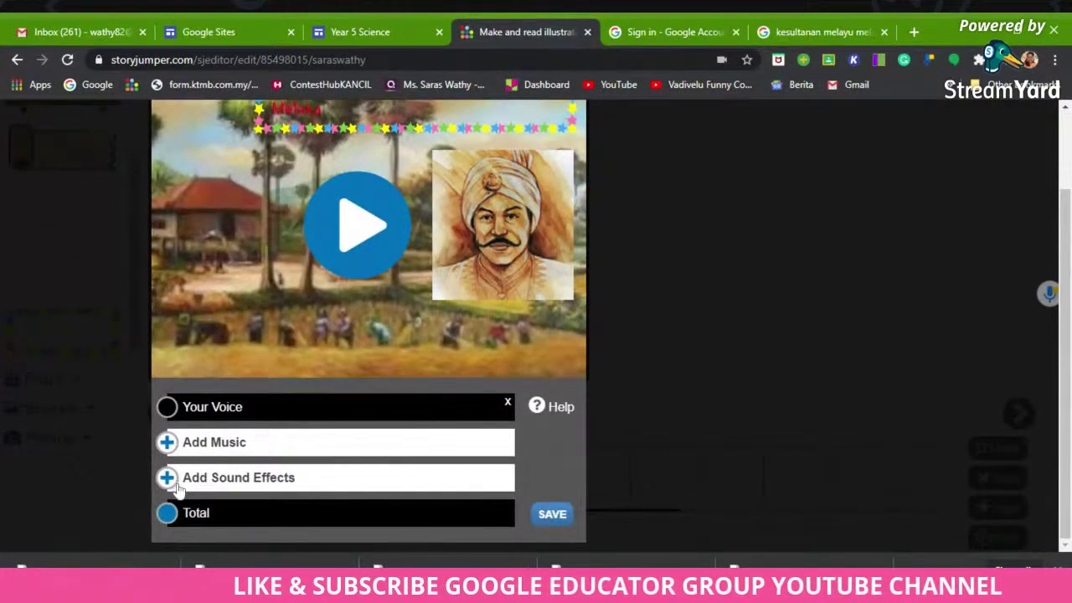
{"action": "left_click", "coordinate": [167, 477]}
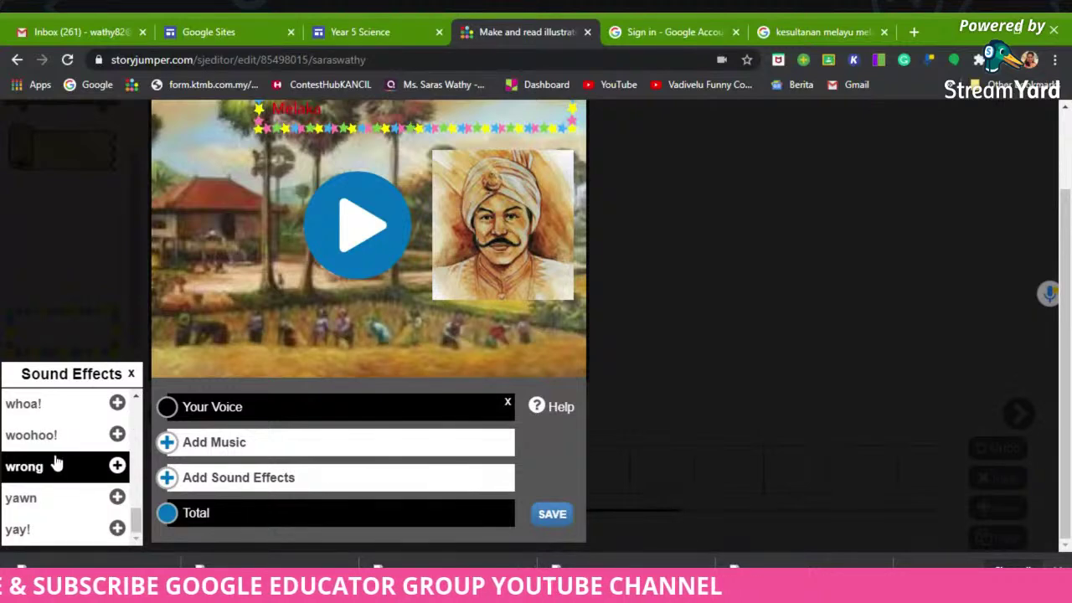
{"action": "scroll", "coordinate": [69, 526], "scroll_direction": "up", "scroll_amount": 15}
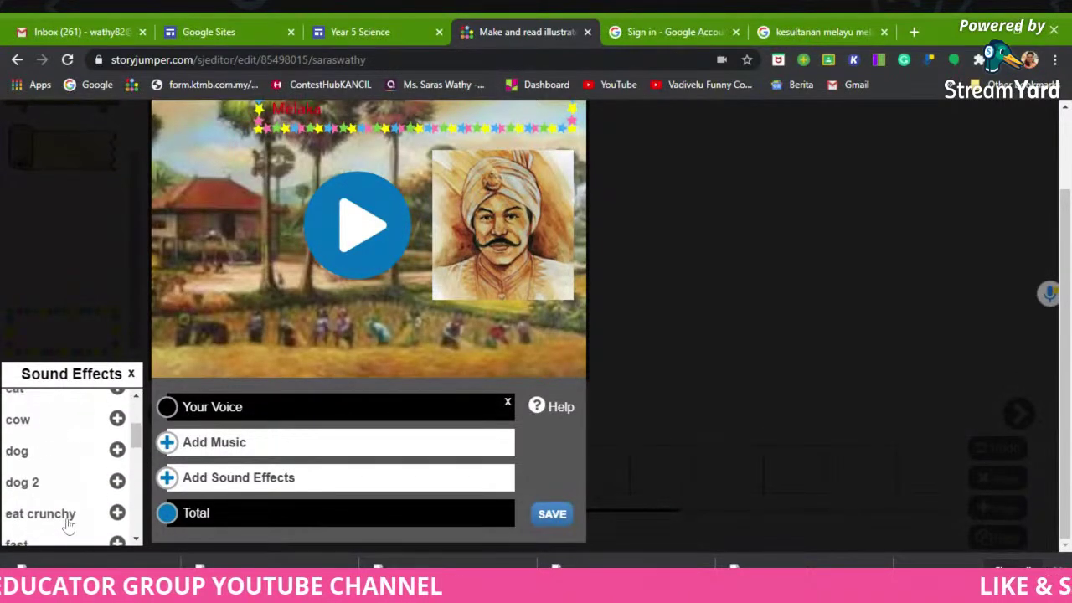
{"action": "scroll", "coordinate": [69, 526], "scroll_direction": "up", "scroll_amount": 1}
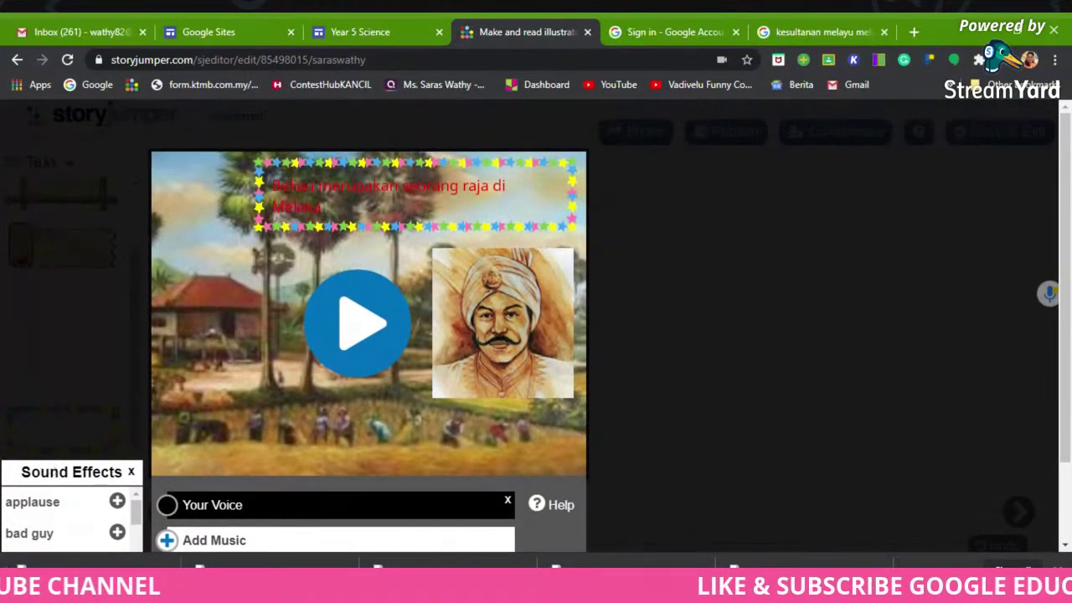
{"action": "scroll", "coordinate": [67, 503], "scroll_direction": "down", "scroll_amount": 1}
{"action": "scroll", "coordinate": [69, 465], "scroll_direction": "down", "scroll_amount": 5}
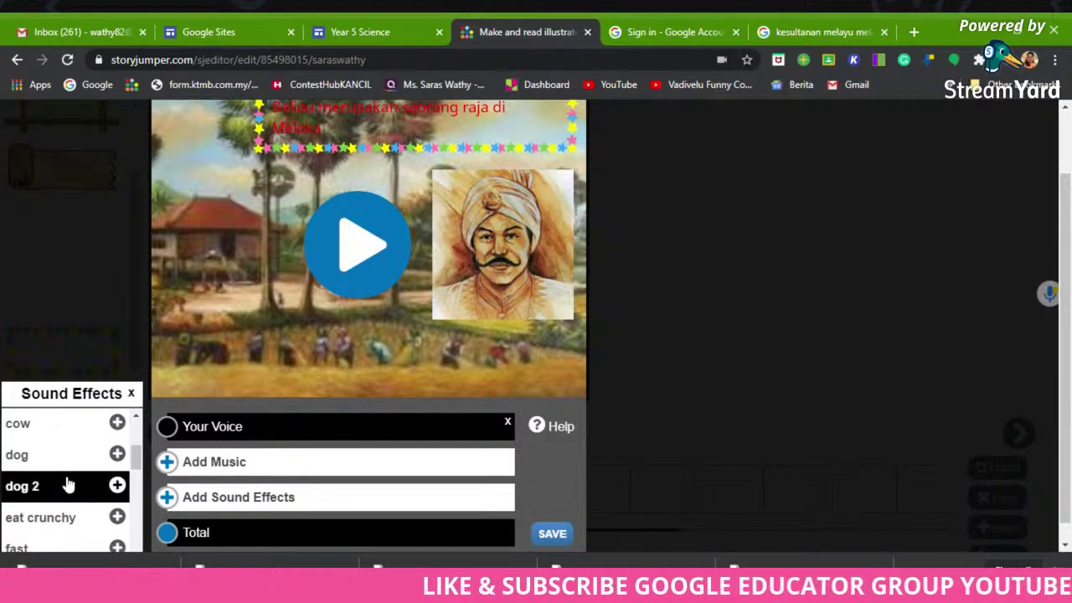
{"action": "scroll", "coordinate": [73, 511], "scroll_direction": "down", "scroll_amount": 5}
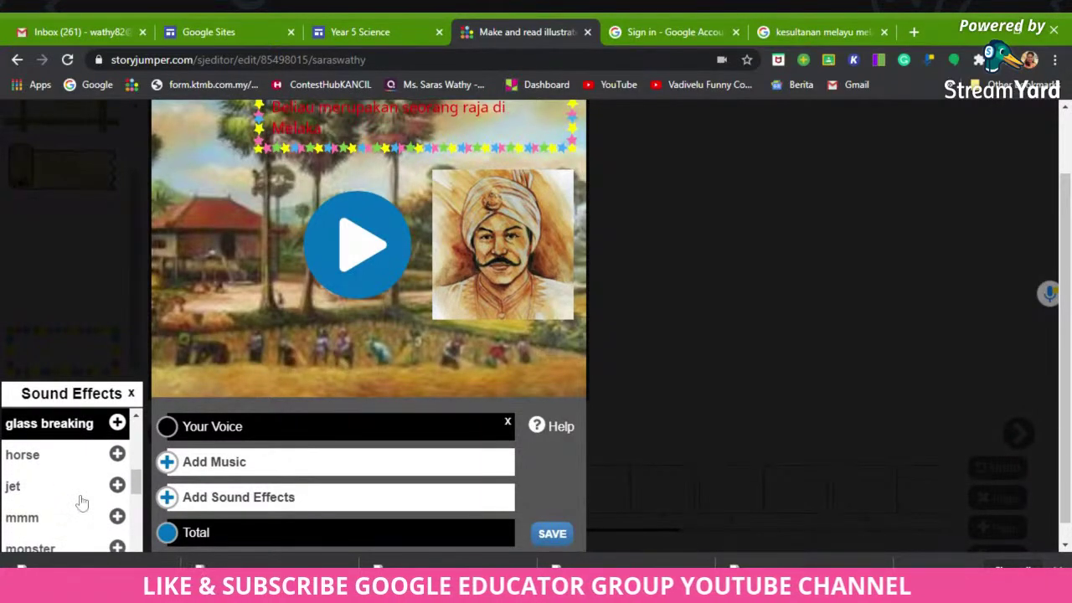
{"action": "scroll", "coordinate": [80, 503], "scroll_direction": "down", "scroll_amount": 5}
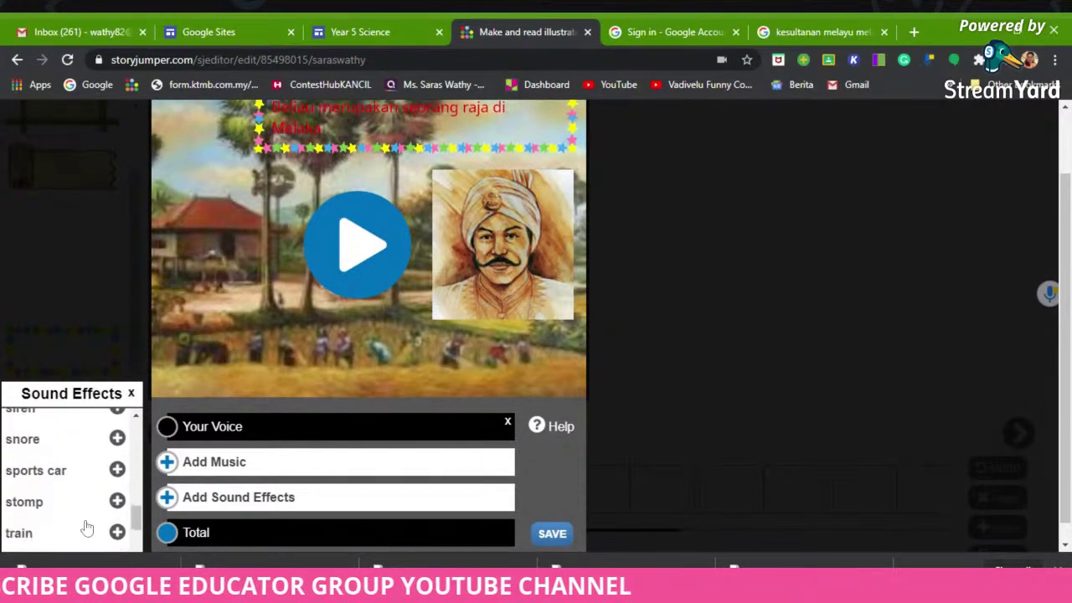
{"action": "scroll", "coordinate": [84, 511], "scroll_direction": "down", "scroll_amount": 3}
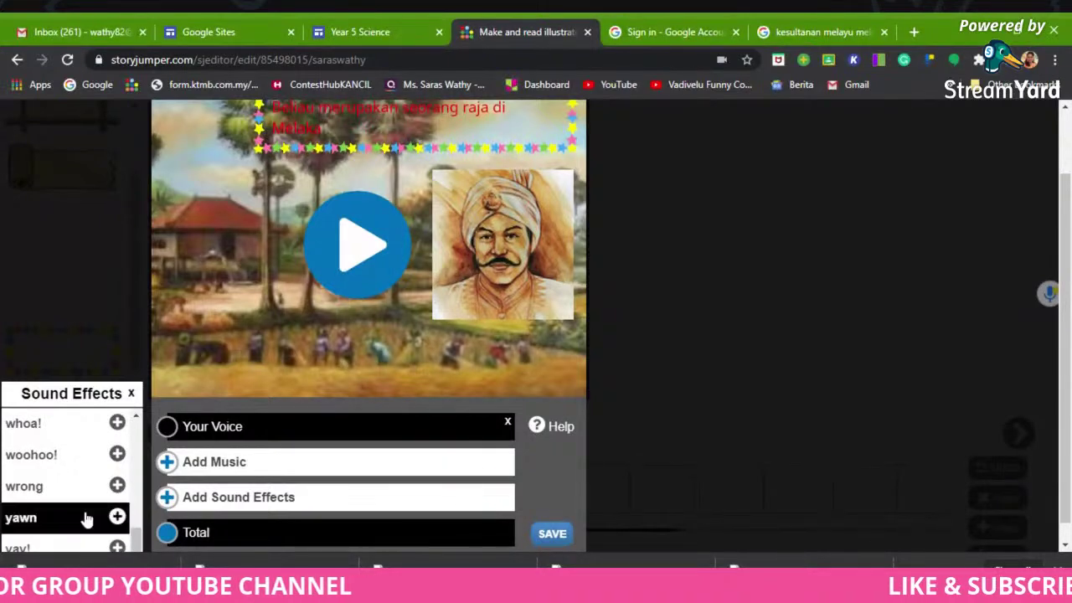
{"action": "scroll", "coordinate": [83, 498], "scroll_direction": "down", "scroll_amount": 2}
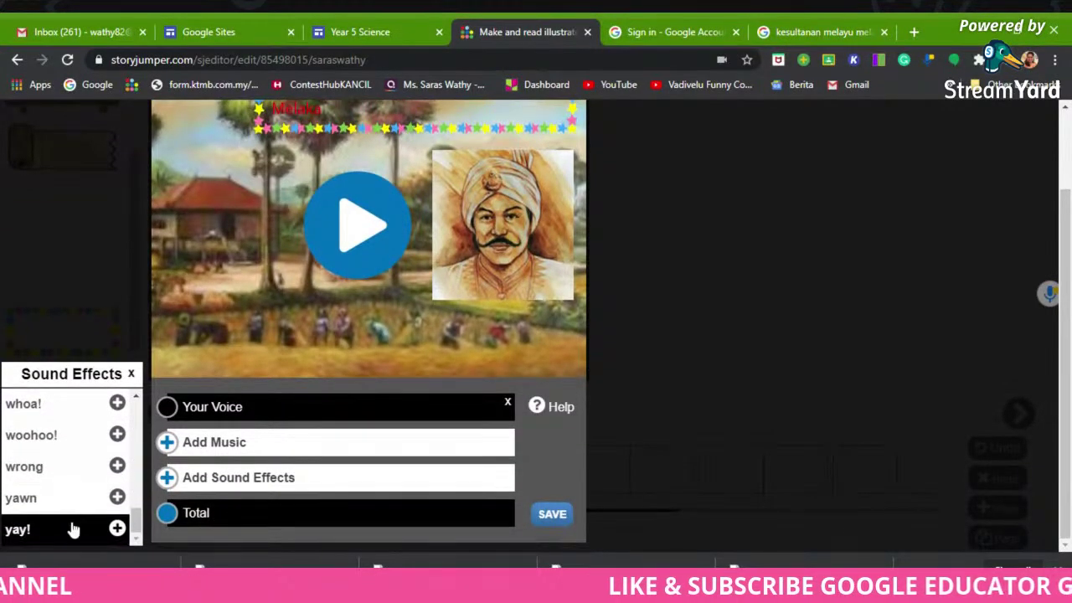
Step: Preview and add the 'adventure 2' music track, play it with the narration, and save
{"action": "left_click", "coordinate": [176, 455]}
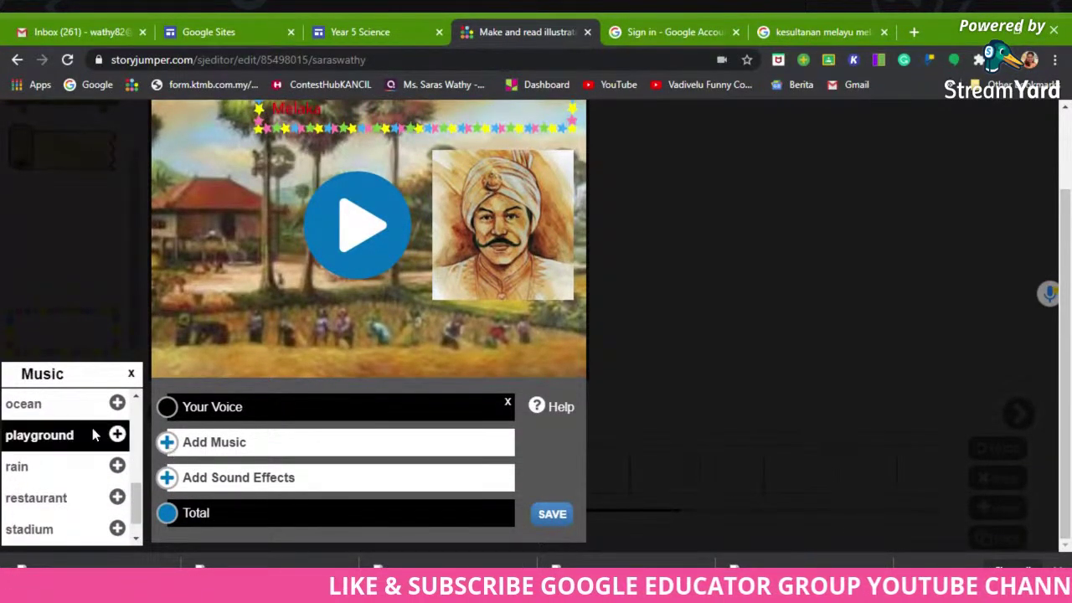
{"action": "scroll", "coordinate": [73, 496], "scroll_direction": "down", "scroll_amount": 1}
{"action": "scroll", "coordinate": [74, 498], "scroll_direction": "up", "scroll_amount": 10}
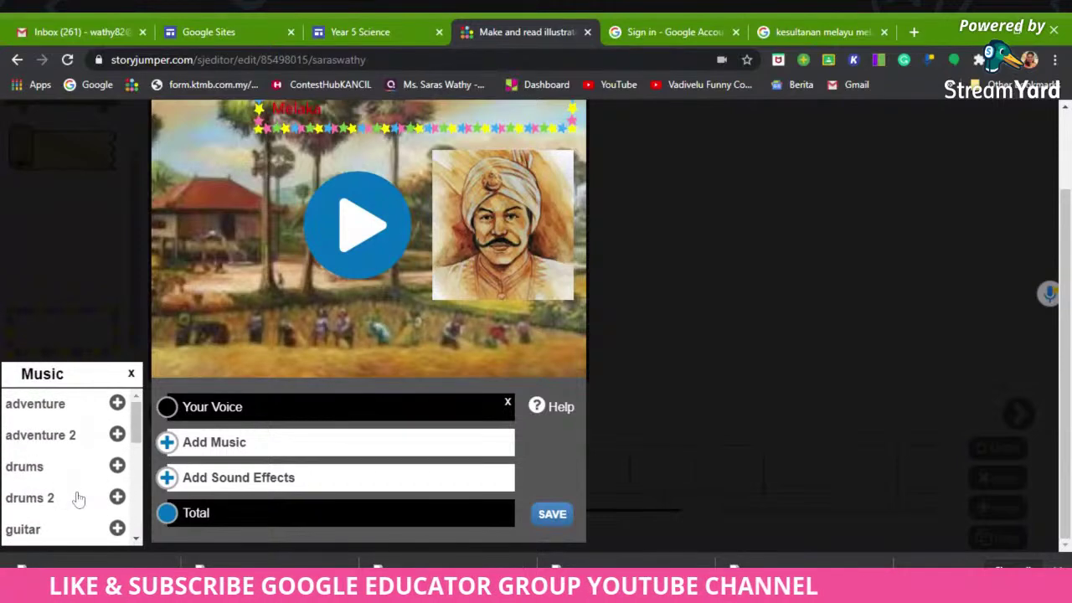
{"action": "left_click", "coordinate": [70, 543]}
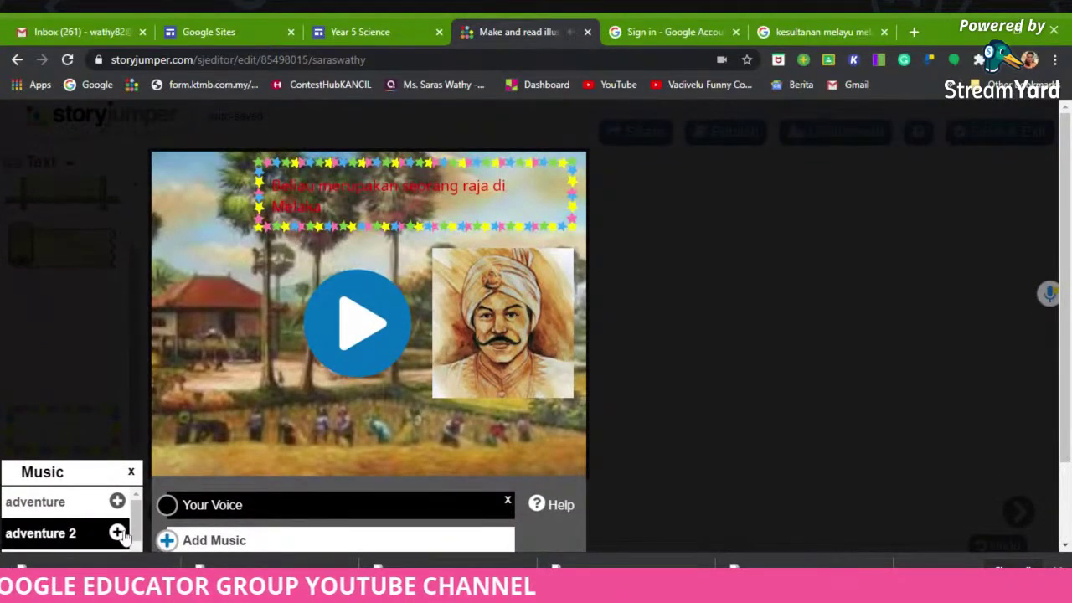
{"action": "scroll", "coordinate": [449, 439], "scroll_direction": "down", "scroll_amount": 1}
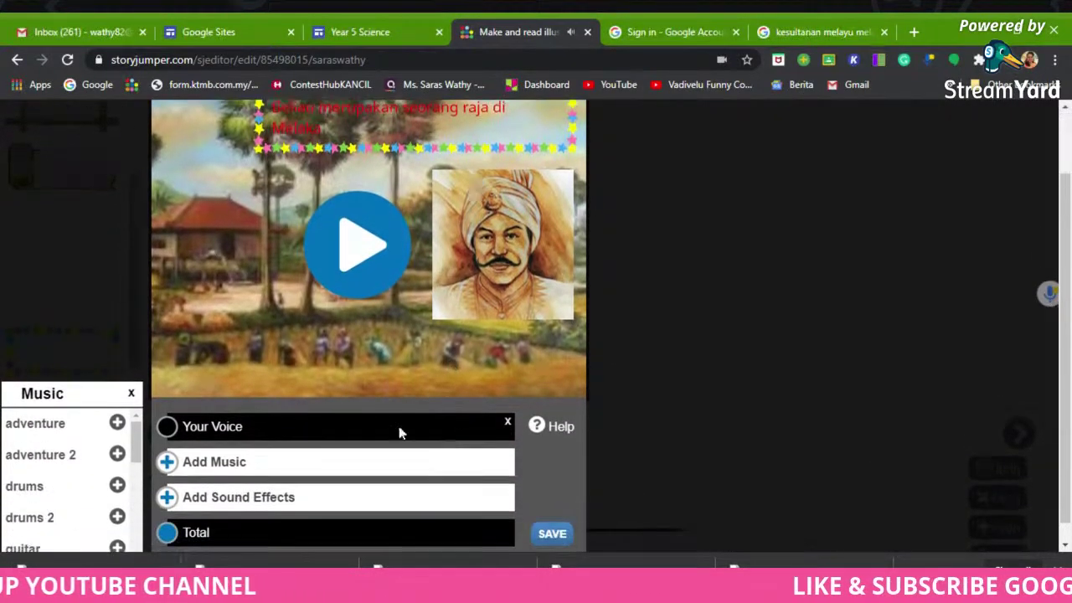
{"action": "left_click", "coordinate": [116, 455]}
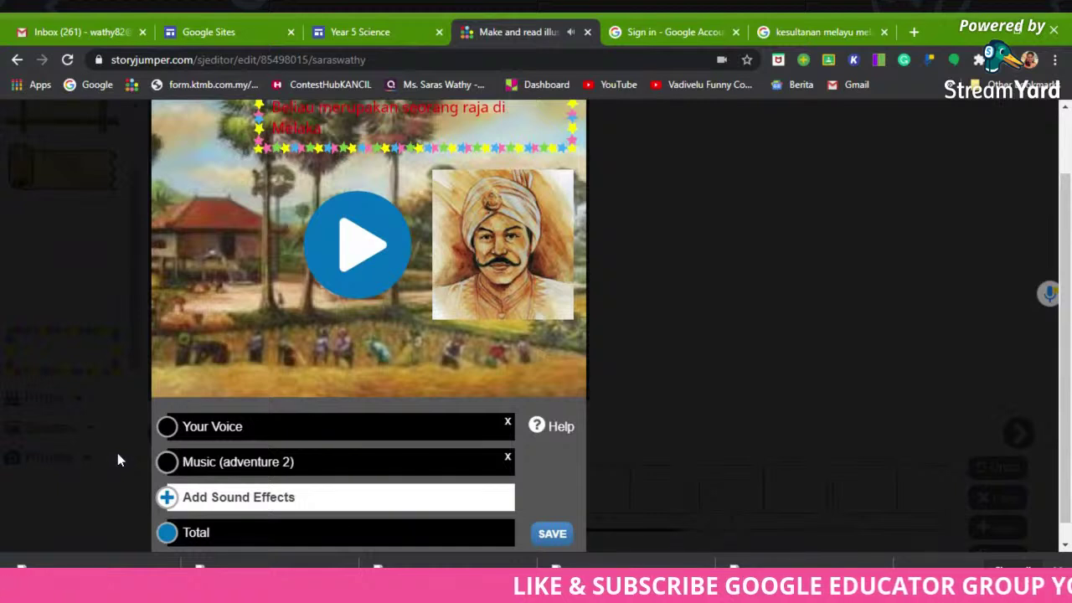
{"action": "left_click", "coordinate": [371, 260]}
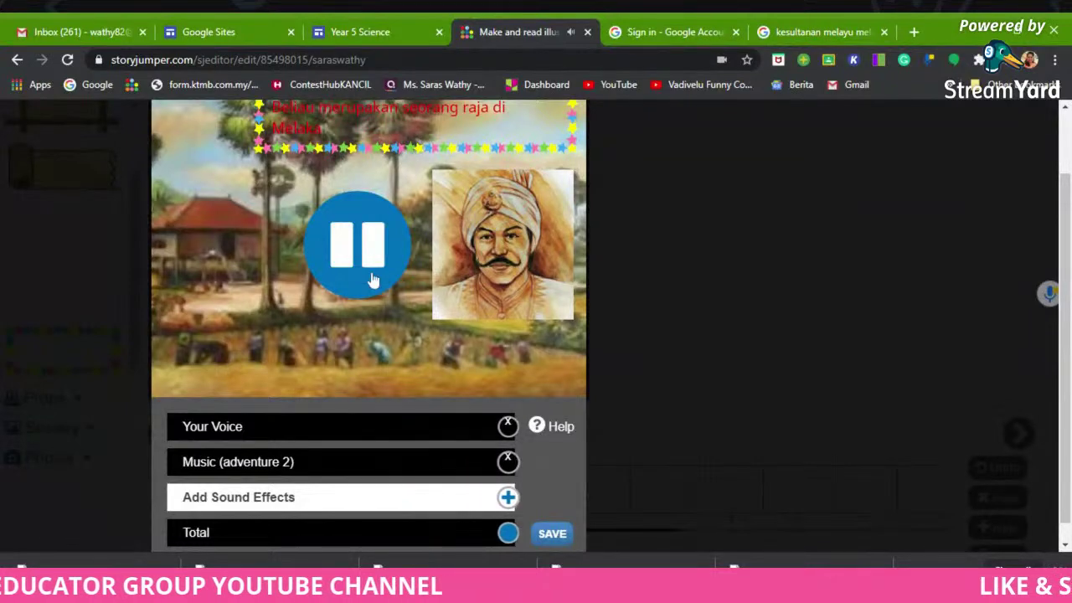
{"action": "left_click", "coordinate": [551, 535]}
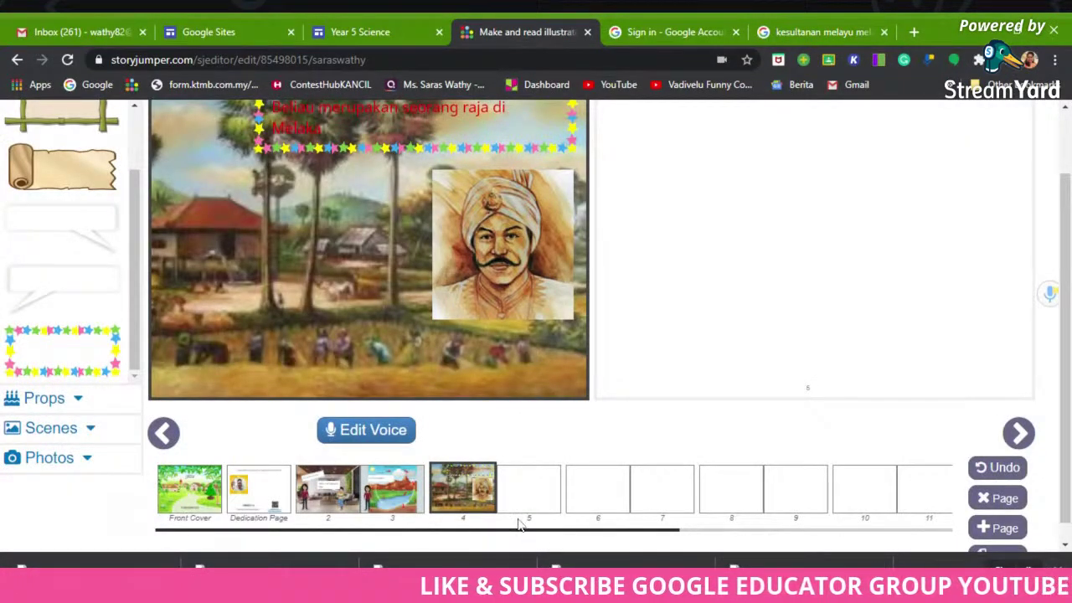
{"action": "scroll", "coordinate": [455, 484], "scroll_direction": "up", "scroll_amount": 1}
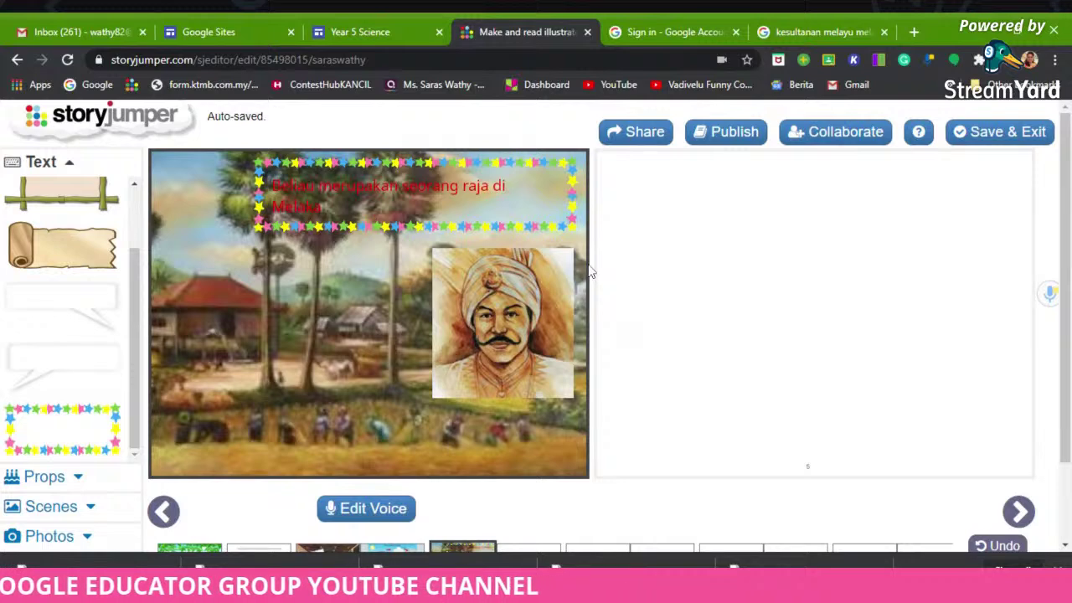
{"action": "left_click", "coordinate": [826, 32]}
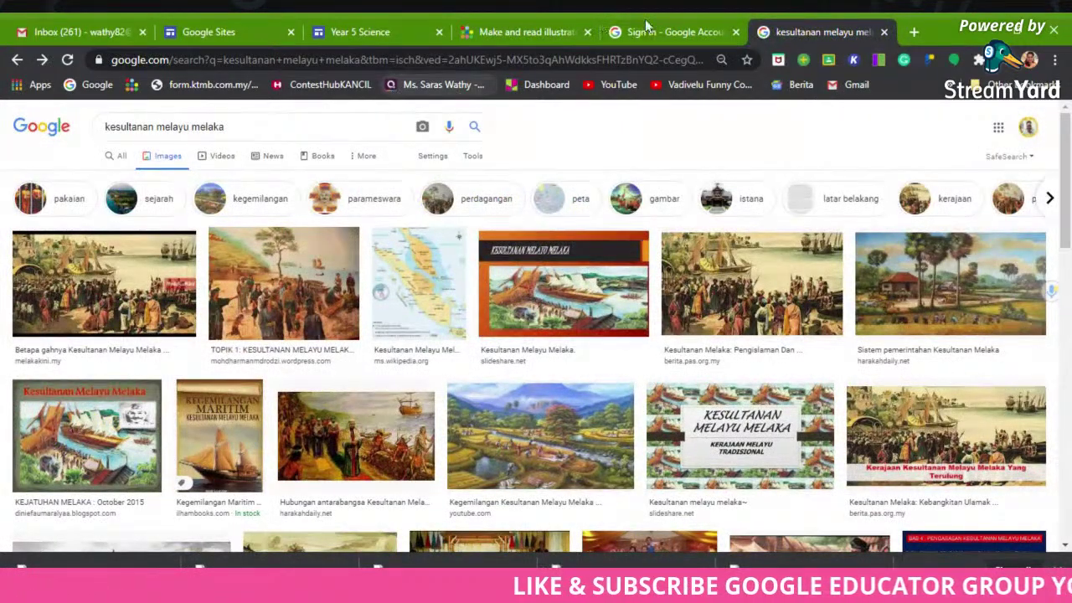
{"action": "left_click", "coordinate": [525, 34]}
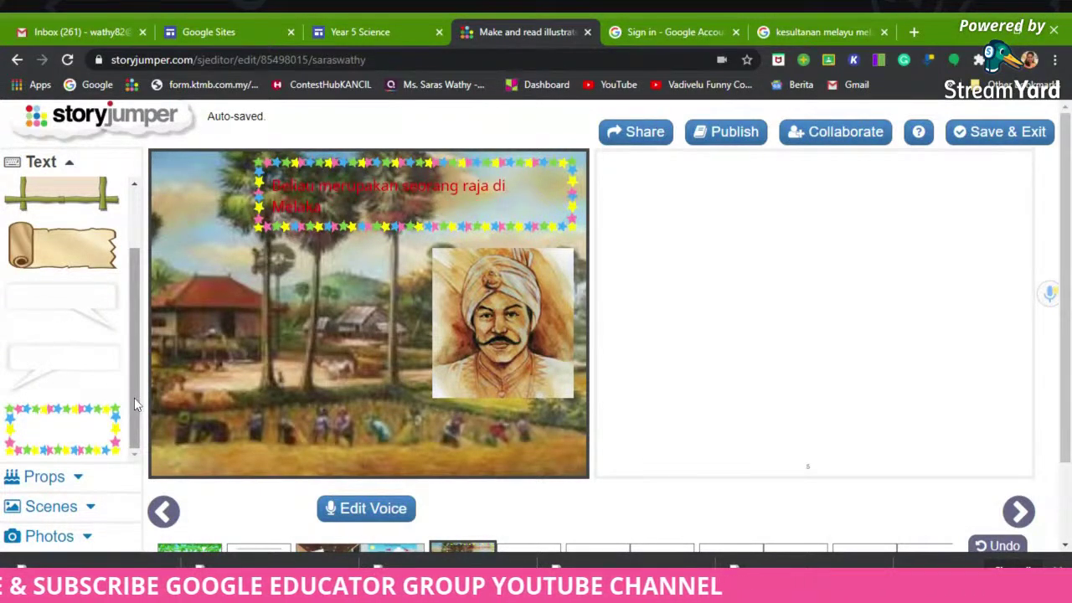
{"action": "scroll", "coordinate": [93, 419], "scroll_direction": "down", "scroll_amount": 2}
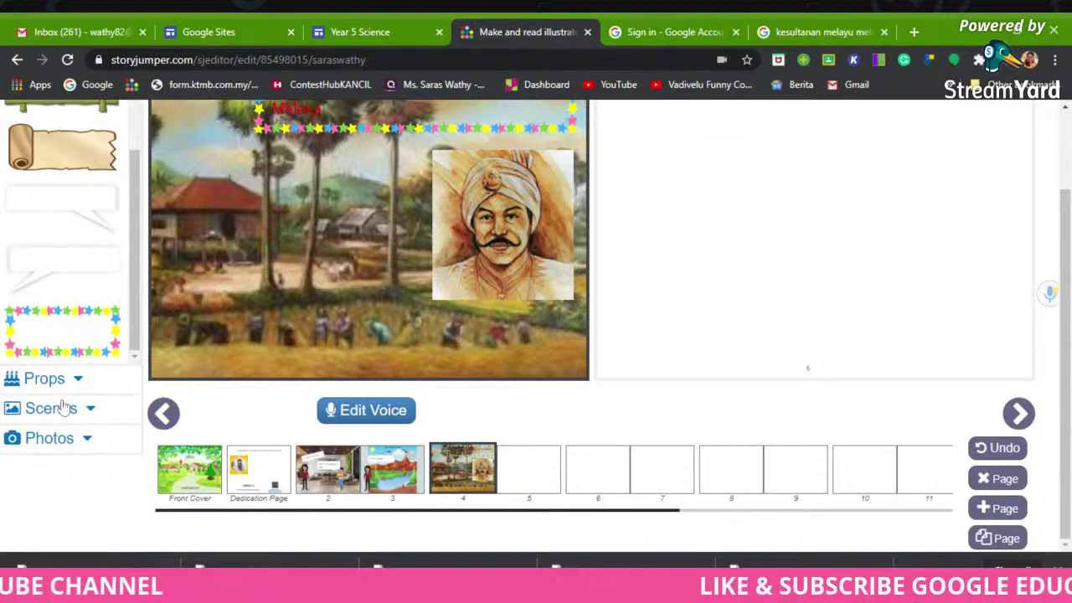
{"action": "left_click", "coordinate": [816, 36]}
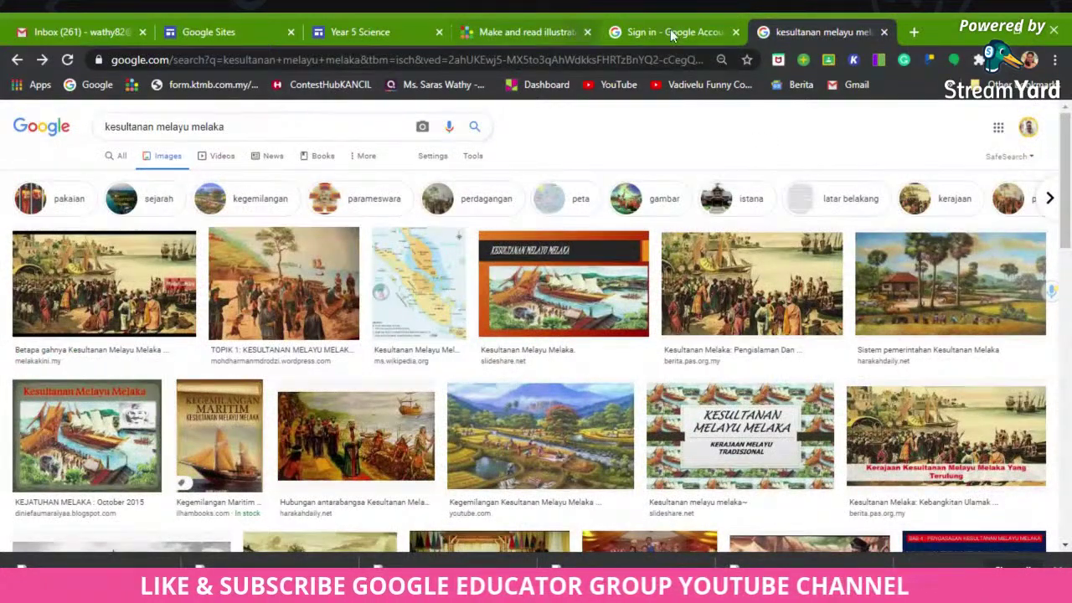
{"action": "left_click", "coordinate": [644, 34]}
{"action": "left_click", "coordinate": [382, 29]}
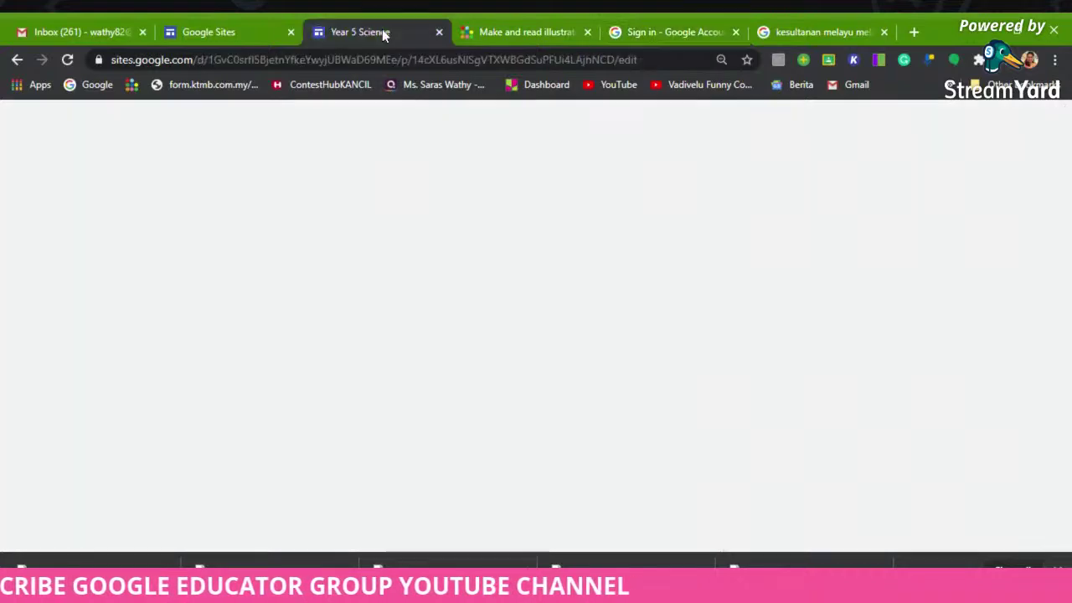
{"action": "left_click", "coordinate": [535, 34]}
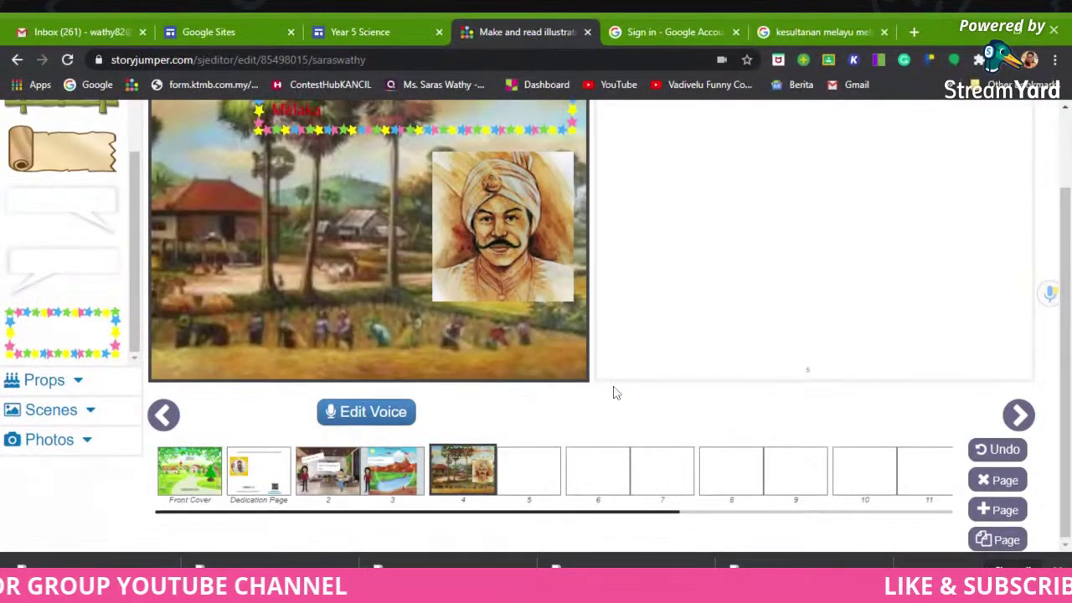
{"action": "scroll", "coordinate": [786, 180], "scroll_direction": "up", "scroll_amount": 1}
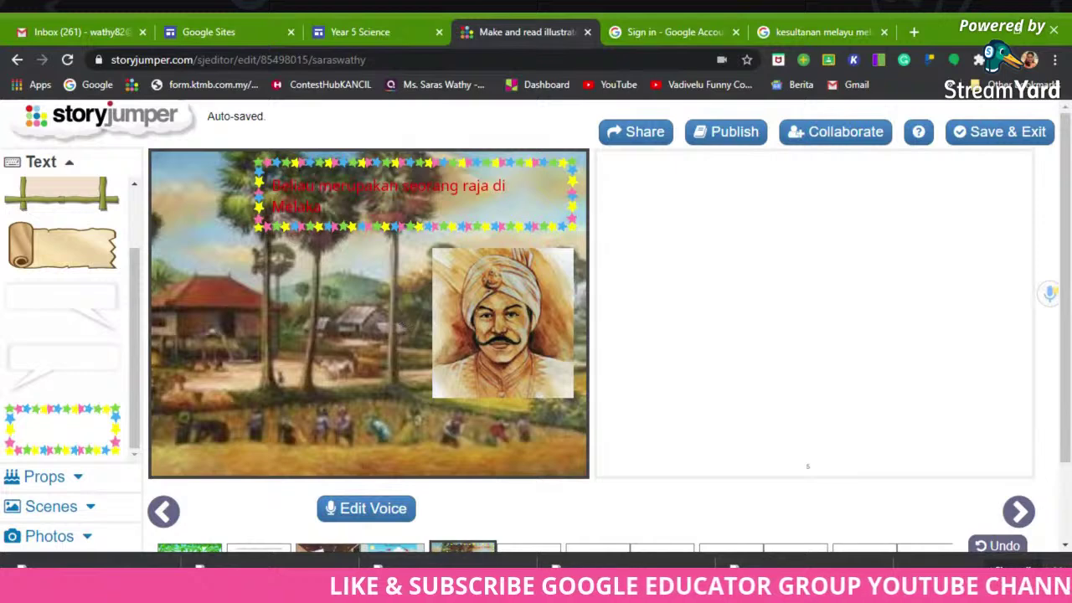
{"action": "scroll", "coordinate": [584, 492], "scroll_direction": "down", "scroll_amount": 1}
Step: On page 5, add a text box reading 'Let learn Singular and Plural' and resize it
{"action": "left_click", "coordinate": [540, 477]}
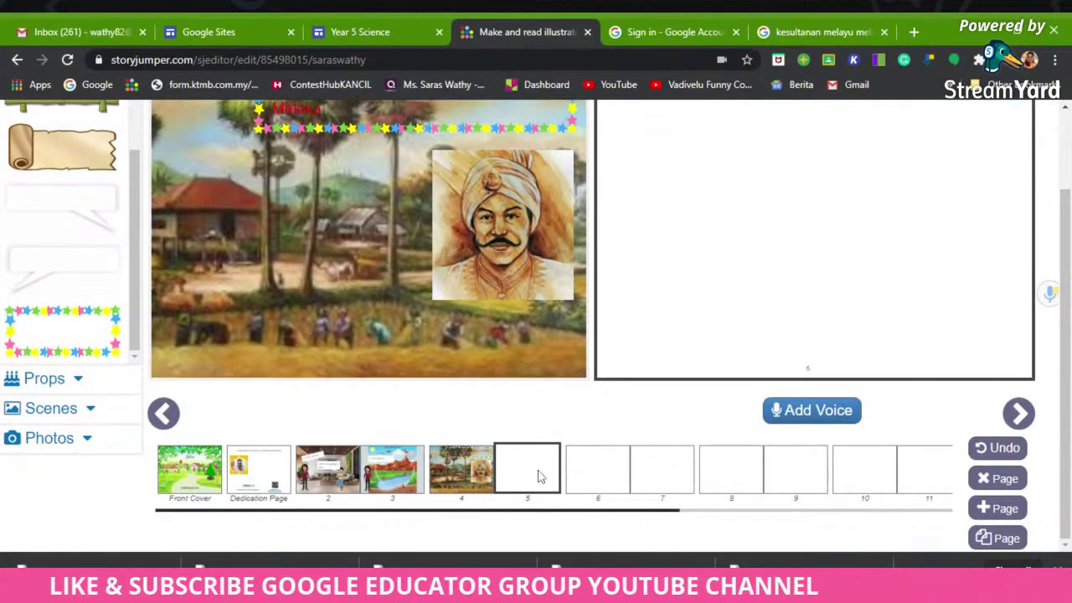
{"action": "scroll", "coordinate": [556, 449], "scroll_direction": "up", "scroll_amount": 1}
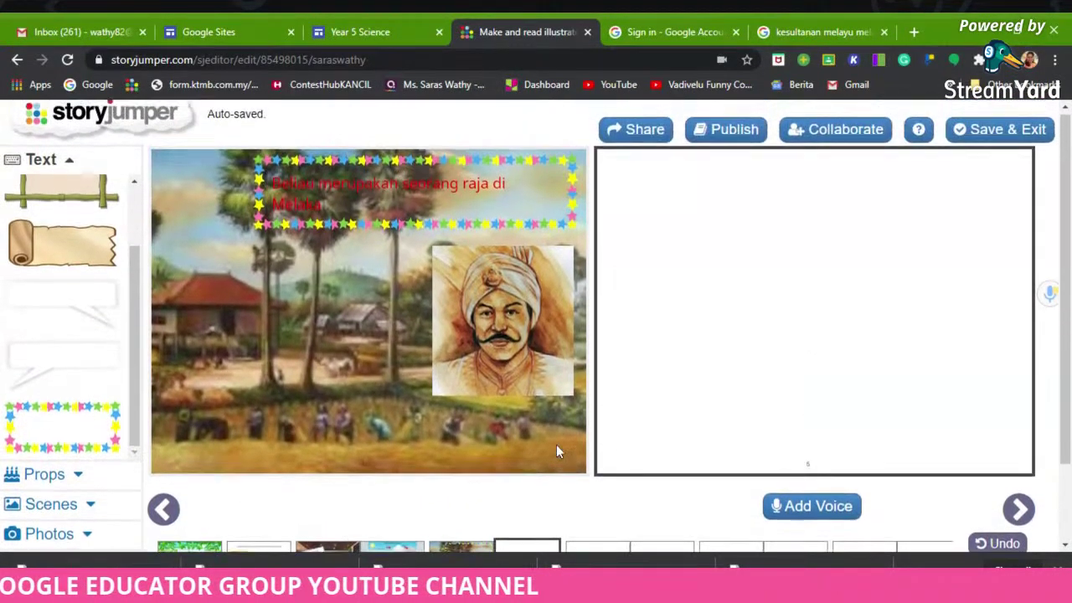
{"action": "scroll", "coordinate": [677, 462], "scroll_direction": "down", "scroll_amount": 1}
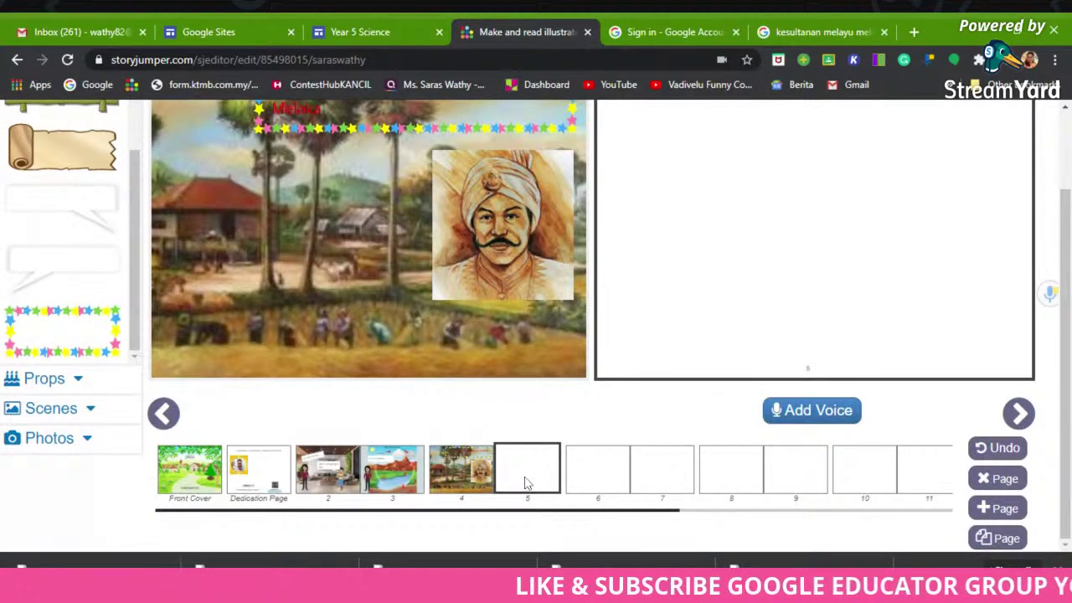
{"action": "scroll", "coordinate": [672, 355], "scroll_direction": "up", "scroll_amount": 1}
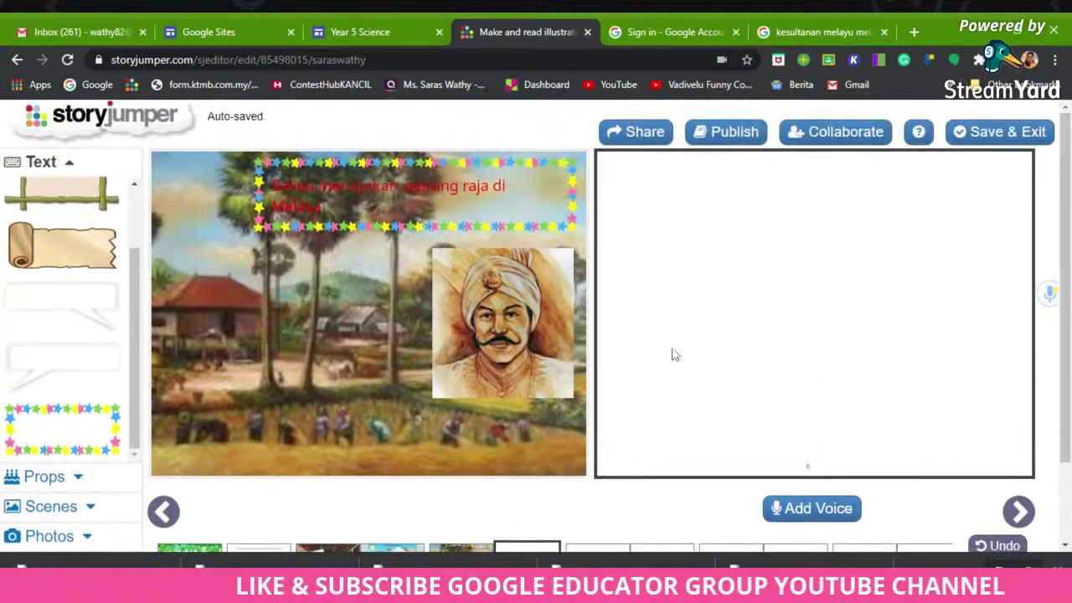
{"action": "scroll", "coordinate": [90, 303], "scroll_direction": "up", "scroll_amount": 1}
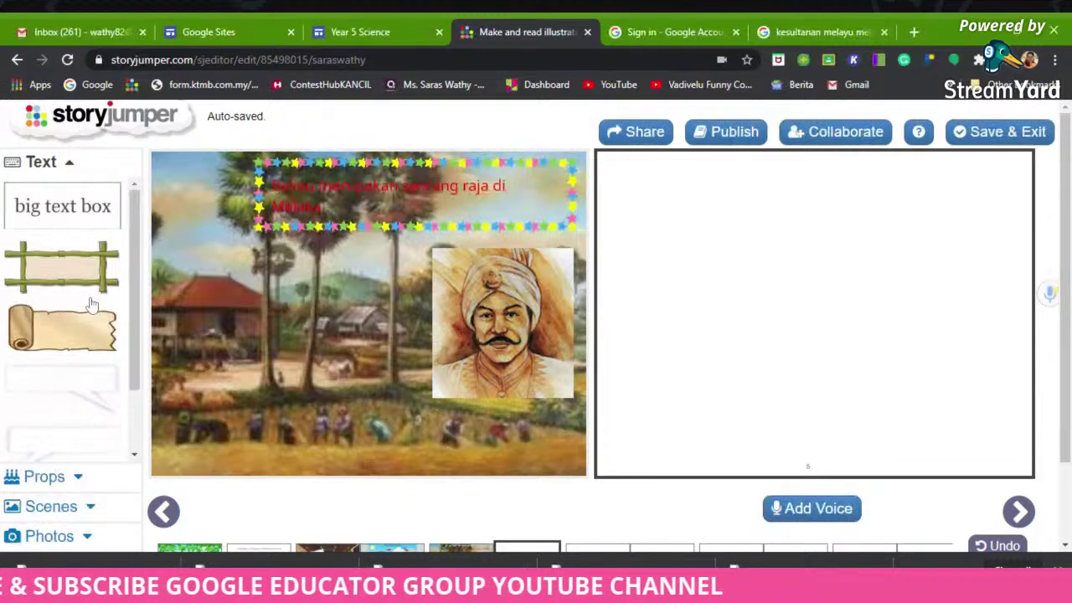
{"action": "left_click", "coordinate": [54, 220]}
{"action": "type", "text": "Let learn Singular and Plural"}
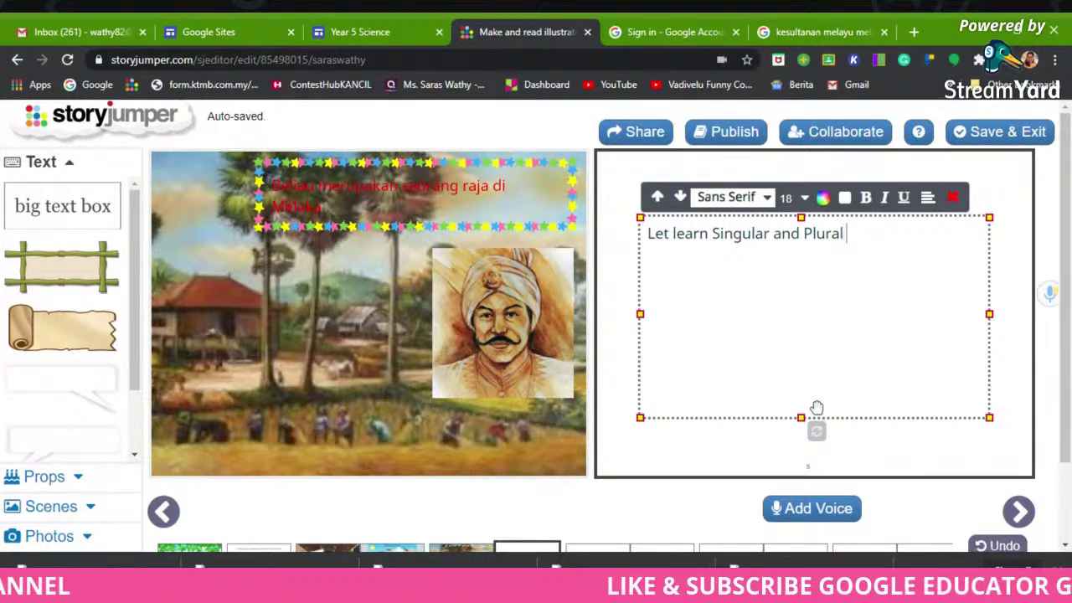
{"action": "left_click_drag", "start_coordinate": [817, 408], "coordinate": [821, 258]}
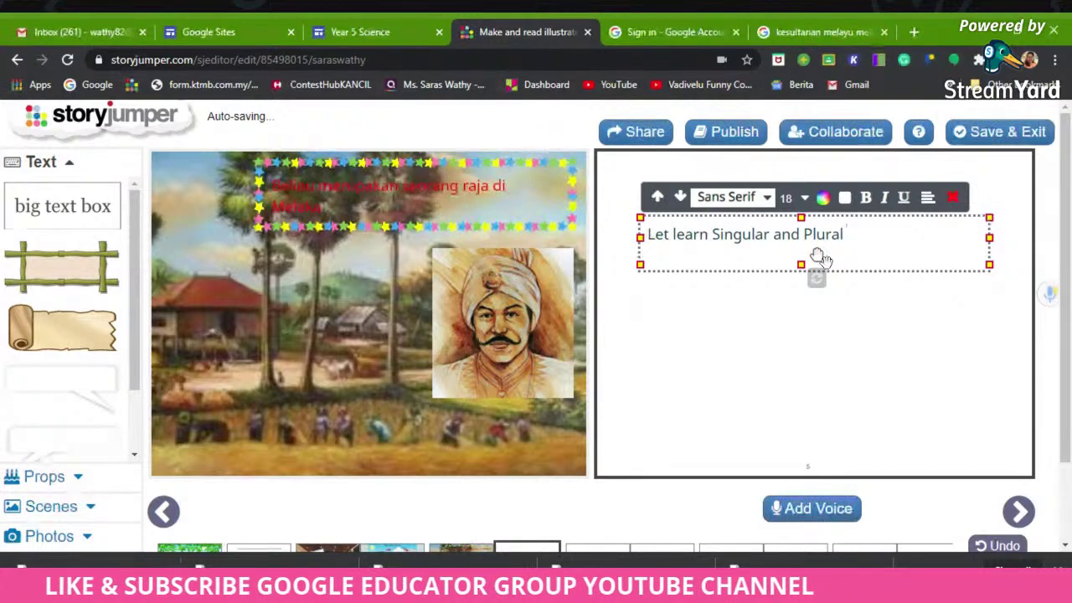
Step: Deselect the text box and expand the Scenes backgrounds panel
{"action": "left_click", "coordinate": [768, 421]}
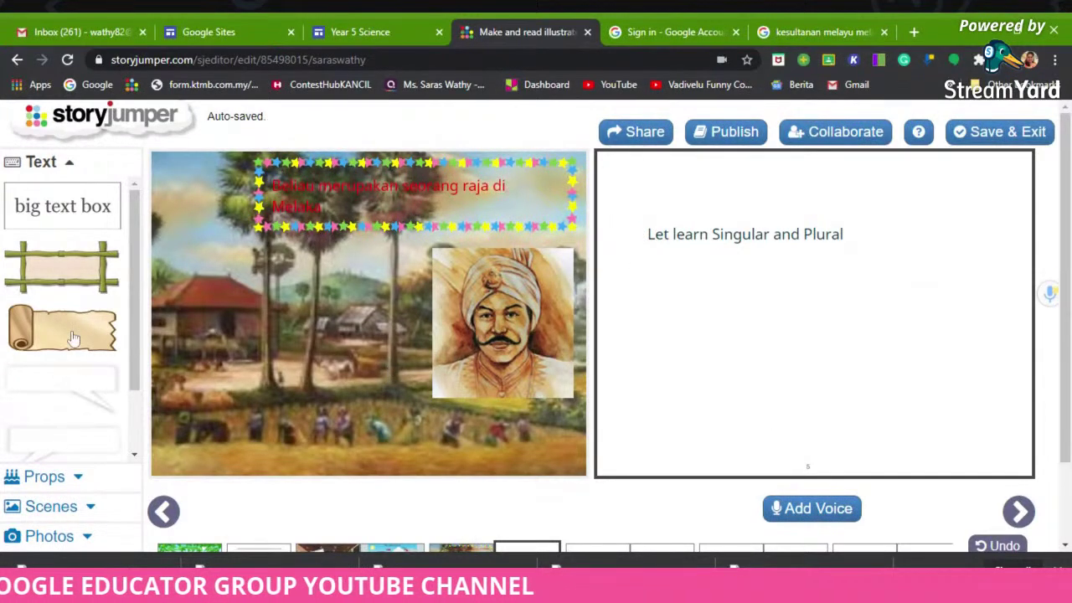
{"action": "scroll", "coordinate": [67, 407], "scroll_direction": "down", "scroll_amount": 3}
{"action": "left_click", "coordinate": [53, 505]}
Step: Search the StoryJumper scenes for 'class'
{"action": "scroll", "coordinate": [60, 385], "scroll_direction": "down", "scroll_amount": 5}
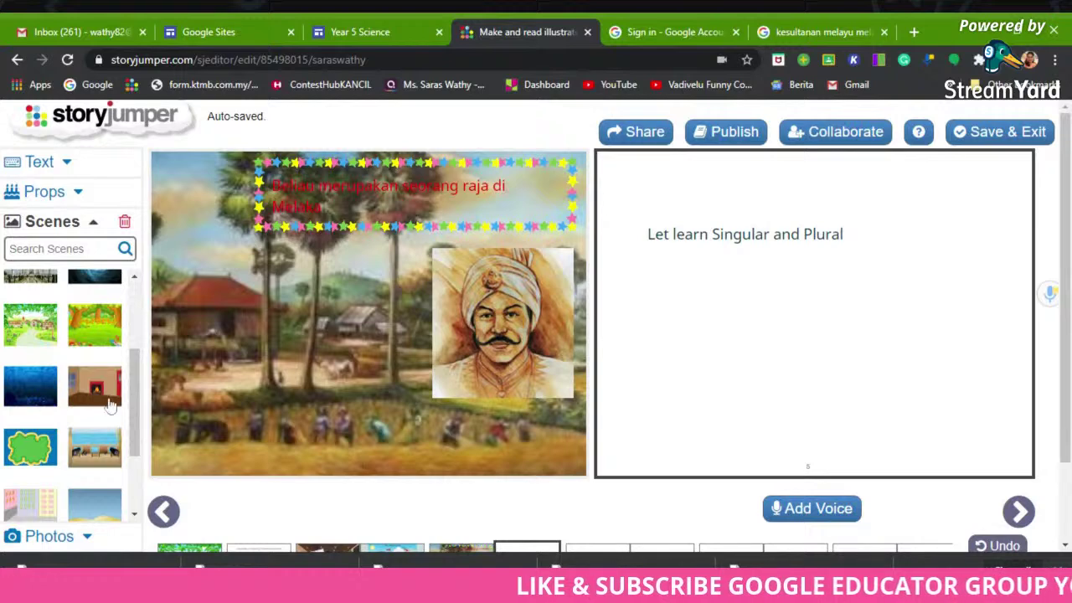
{"action": "type", "text": "dlass"}
{"action": "key", "text": "Return"}
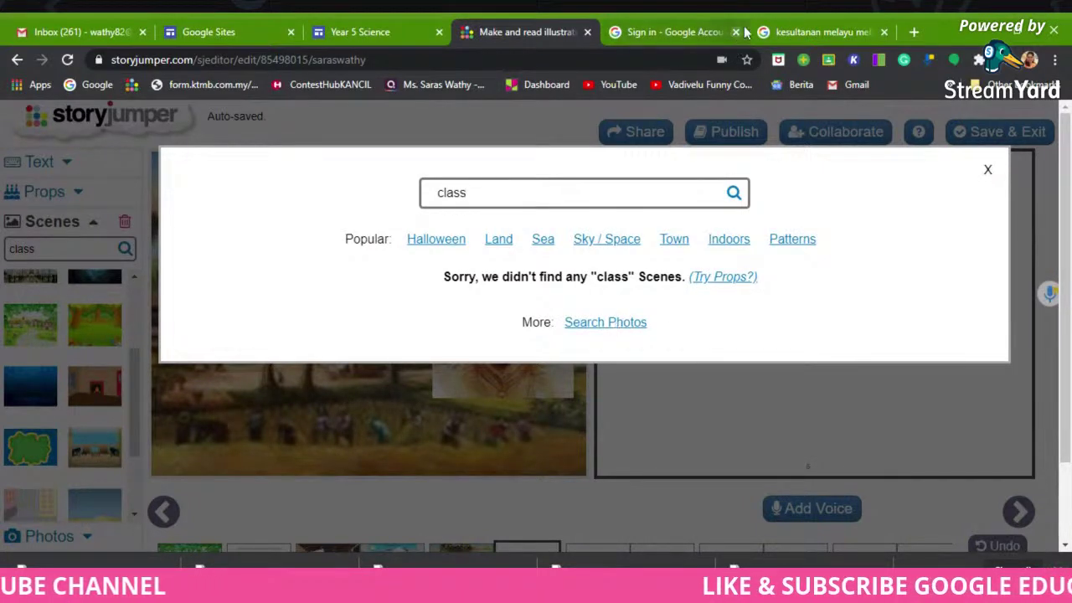
Step: In the Google Images tab, search for 'classroom'
{"action": "left_click", "coordinate": [810, 32]}
{"action": "triple_click", "coordinate": [207, 127]}
{"action": "type", "text": "clas"}
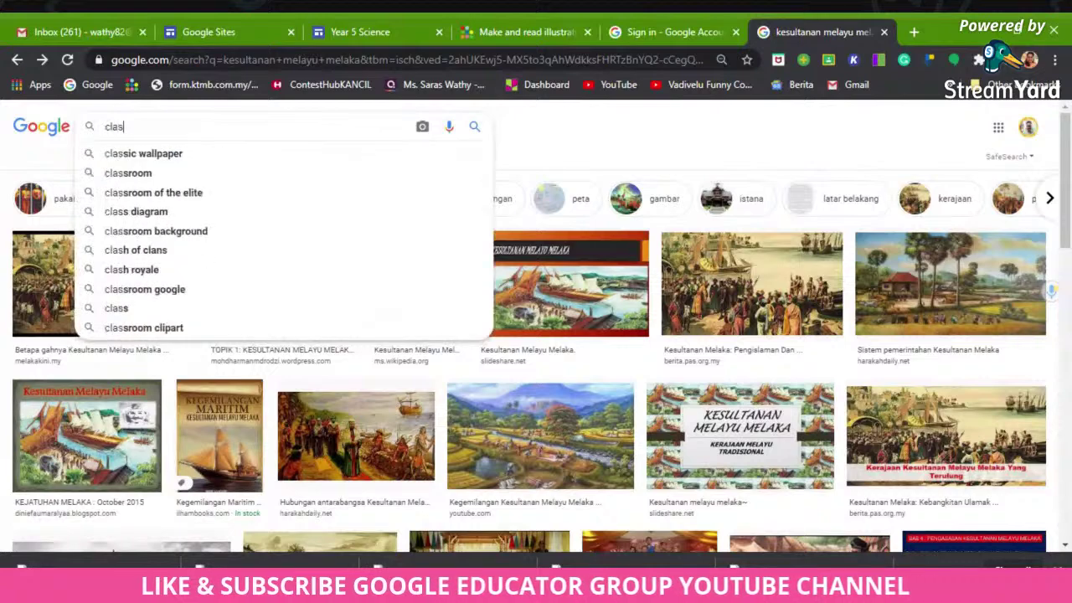
{"action": "type", "text": "sroom"}
{"action": "key", "text": "Return"}
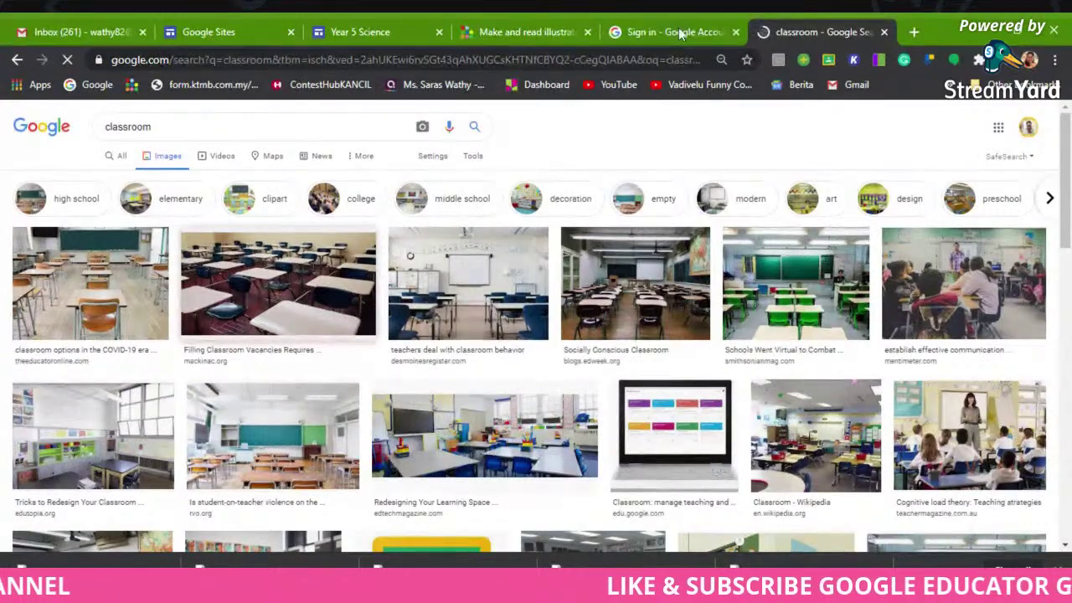
Step: Back in StoryJumper, close the empty scene results and Save & Exit the book
{"action": "left_click", "coordinate": [538, 26]}
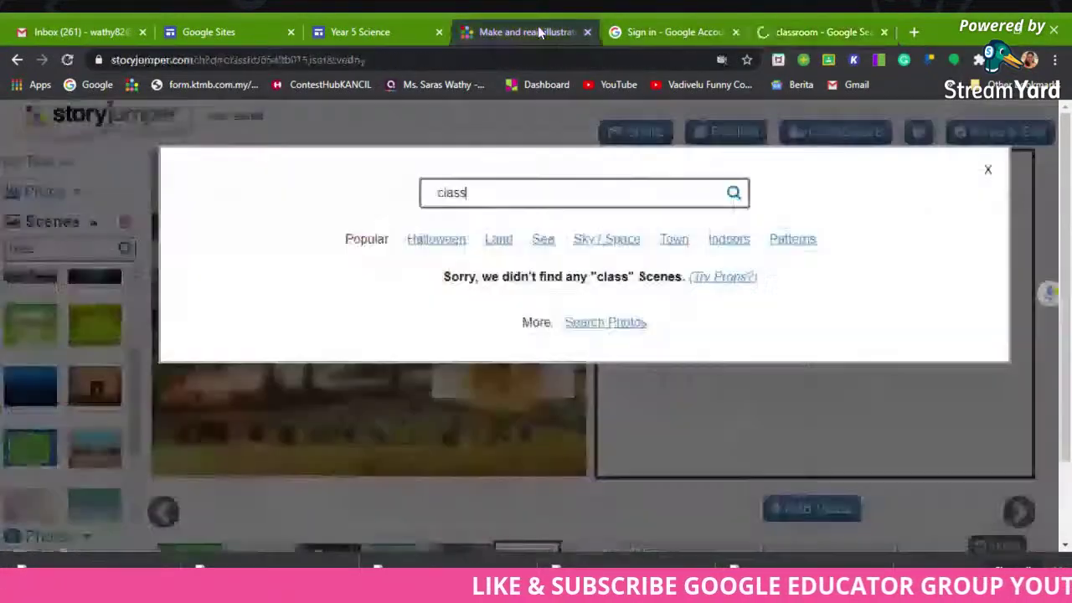
{"action": "left_click", "coordinate": [987, 171]}
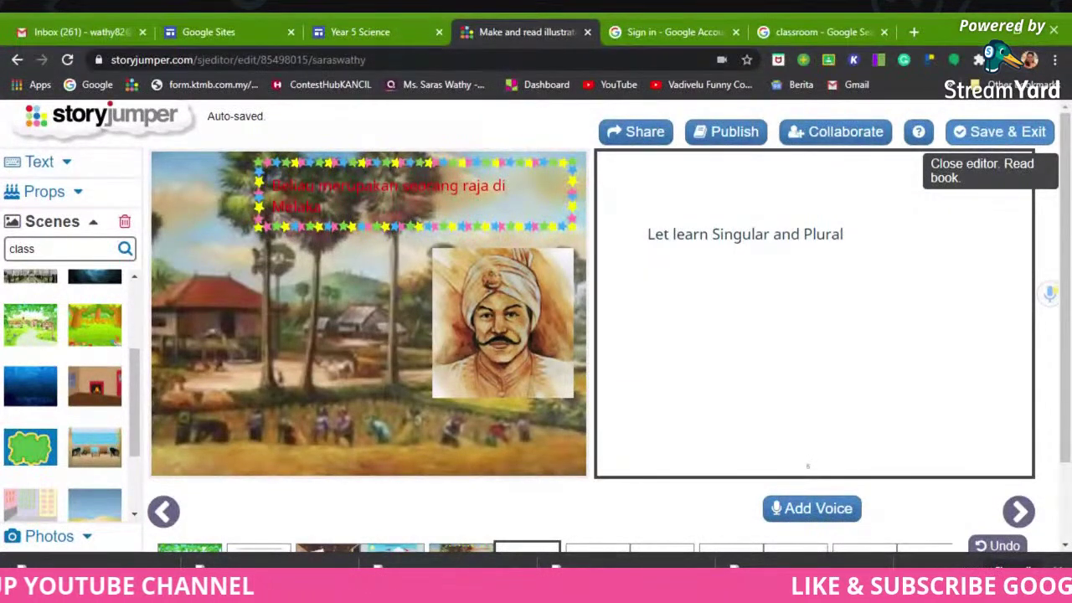
{"action": "left_click", "coordinate": [997, 135]}
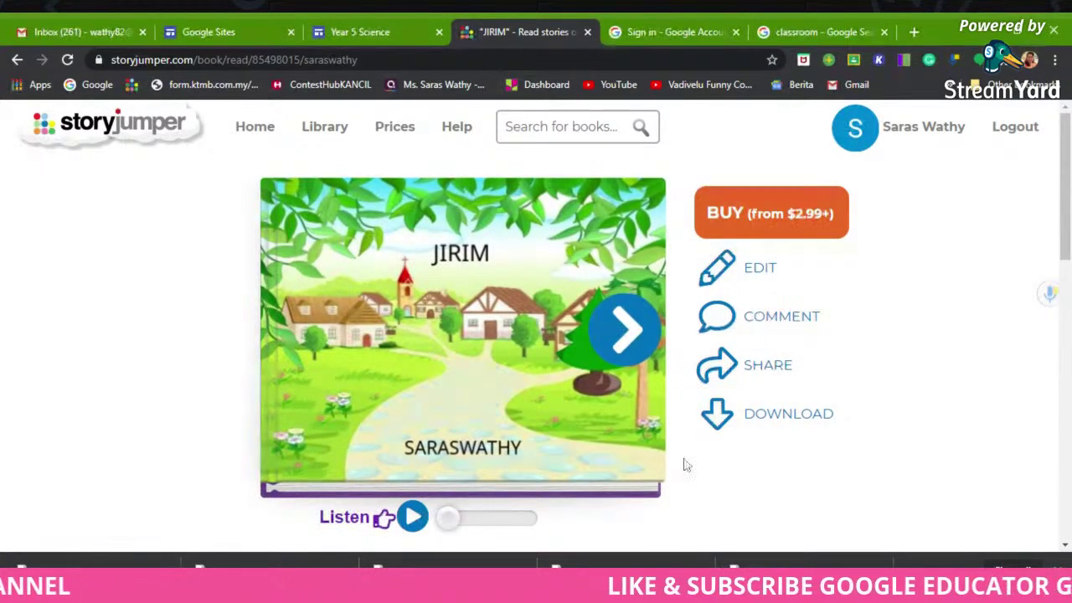
Step: Play the cover narration and page forward through JIRIM to the water cycle spread
{"action": "scroll", "coordinate": [553, 472], "scroll_direction": "down", "scroll_amount": 1}
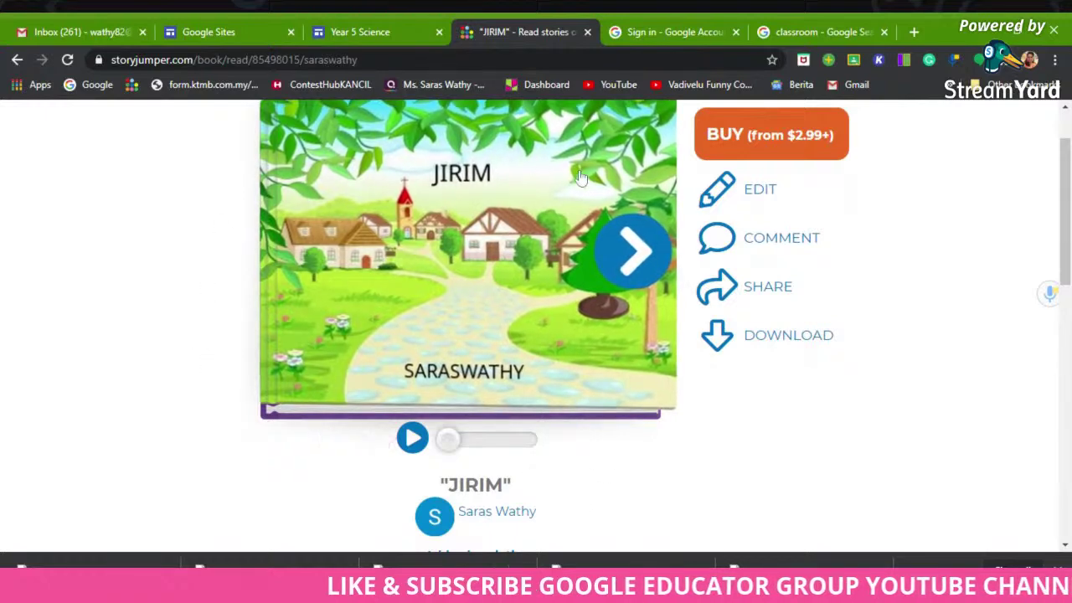
{"action": "scroll", "coordinate": [586, 285], "scroll_direction": "up", "scroll_amount": 1}
{"action": "scroll", "coordinate": [586, 284], "scroll_direction": "up", "scroll_amount": 1}
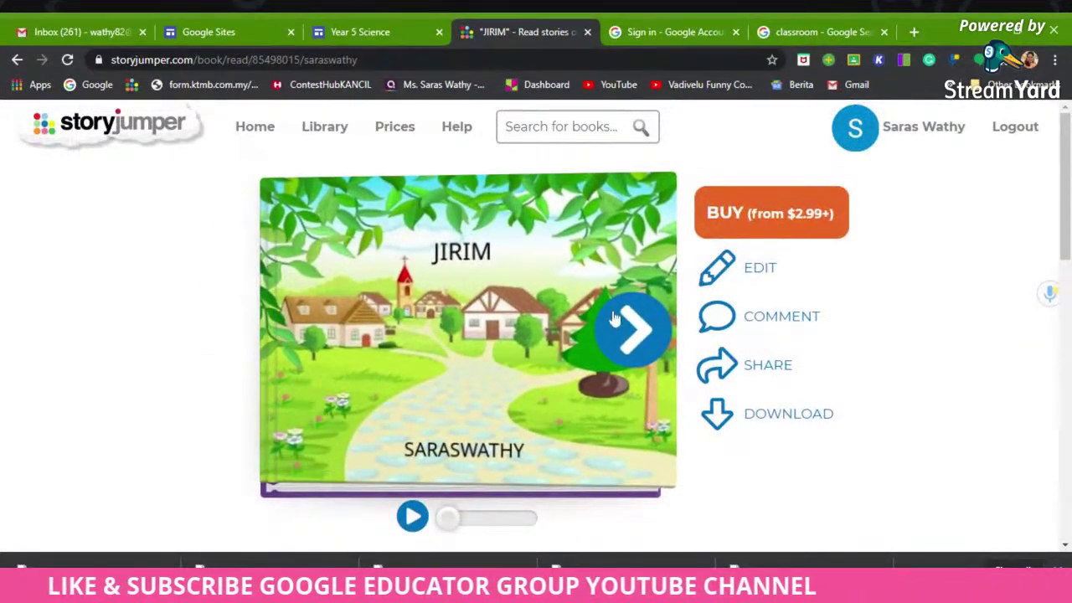
{"action": "left_click", "coordinate": [410, 527]}
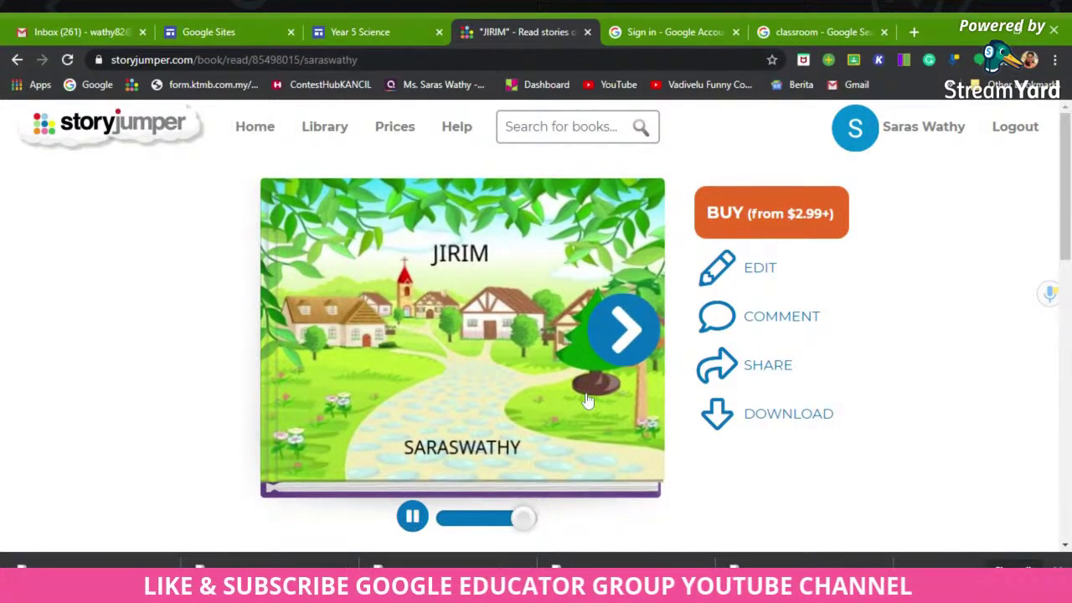
{"action": "left_click", "coordinate": [628, 359]}
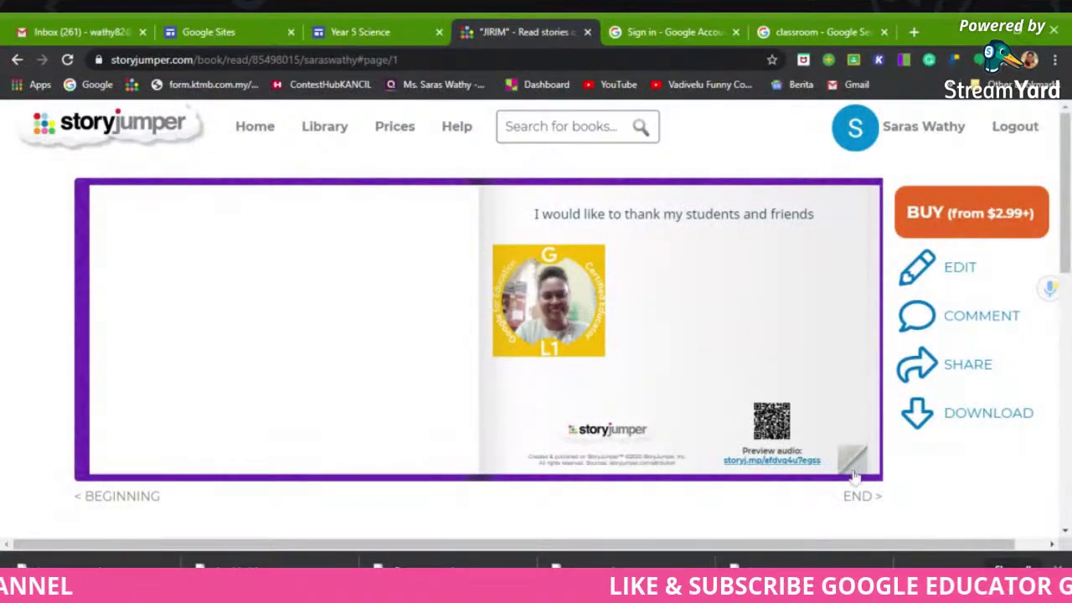
{"action": "left_click", "coordinate": [847, 470]}
{"action": "left_click", "coordinate": [847, 469]}
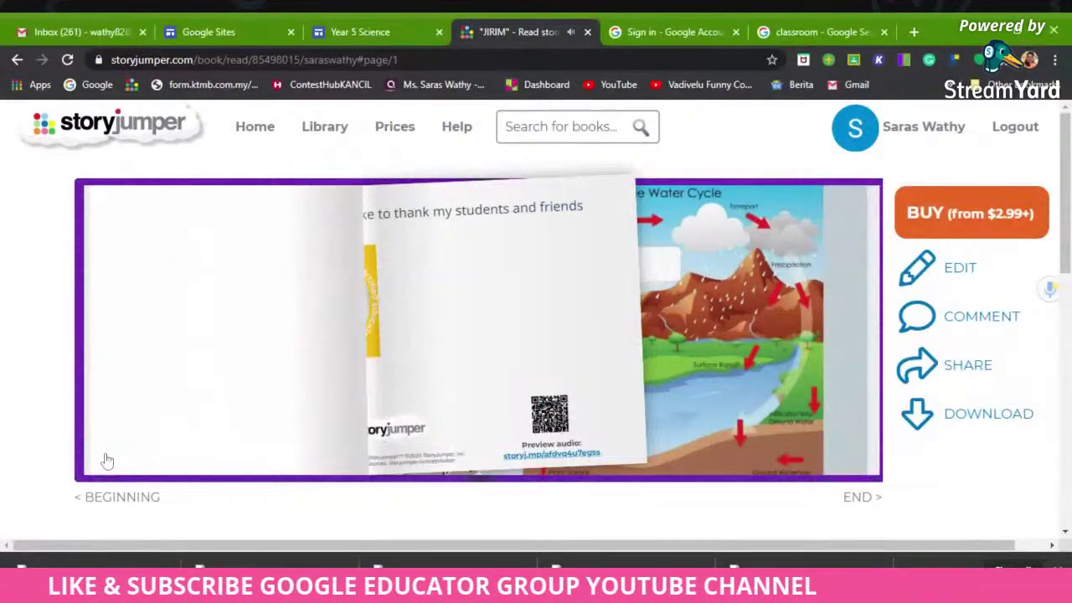
{"action": "left_click", "coordinate": [804, 316]}
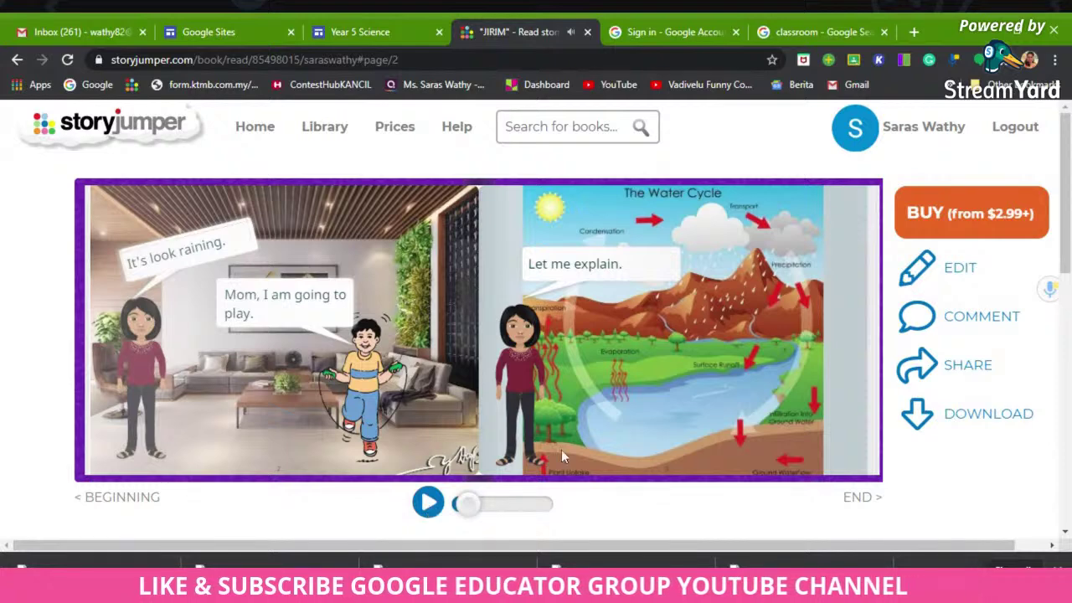
Step: Turn to the Singular and Plural spread, play then pause its narration, and reopen for editing
{"action": "left_click", "coordinate": [842, 459]}
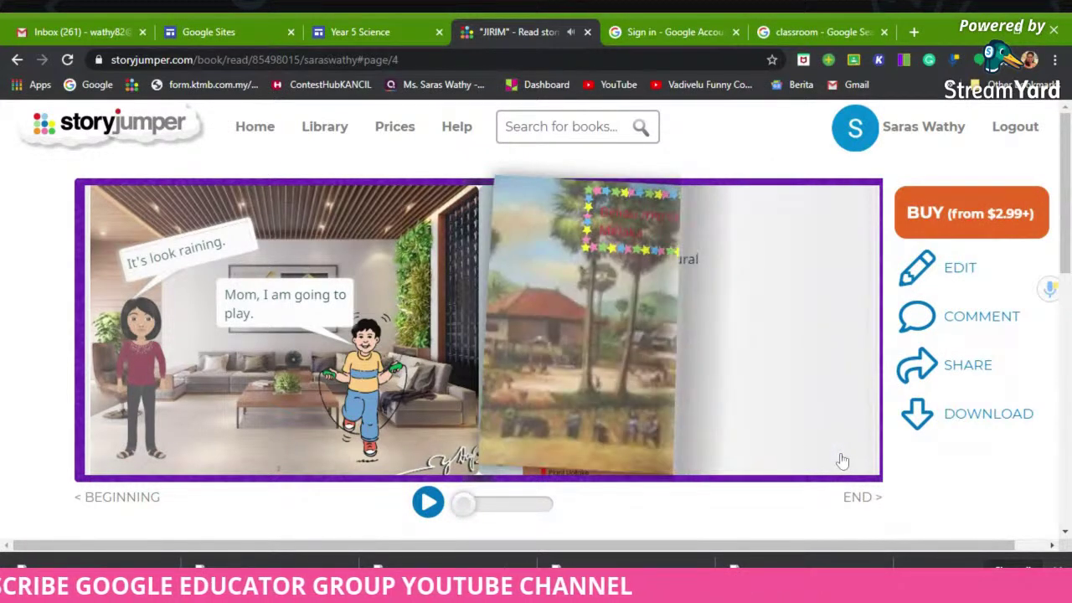
{"action": "left_click", "coordinate": [428, 504]}
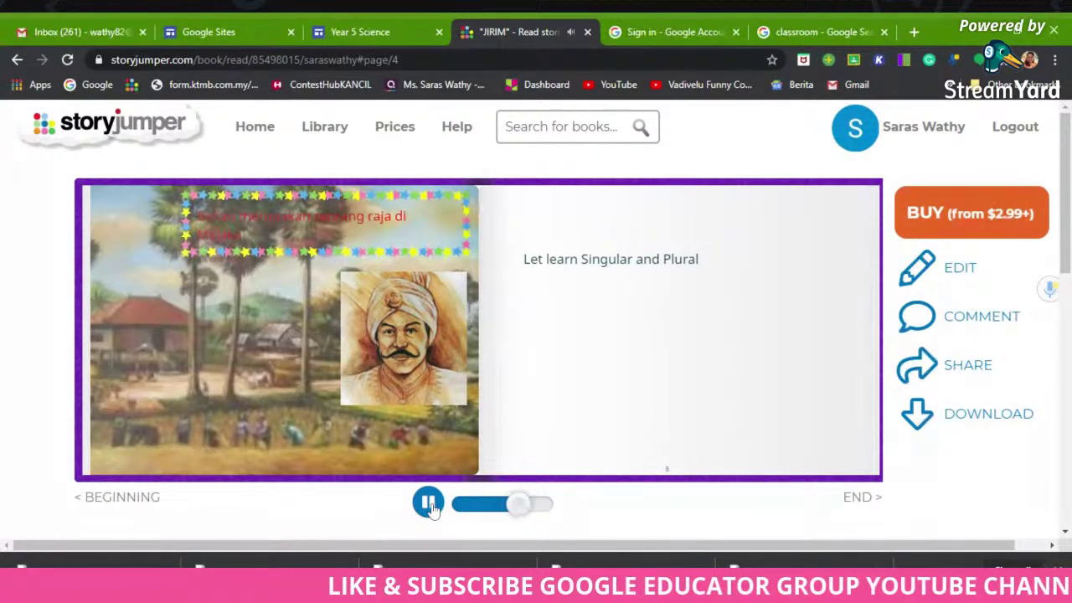
{"action": "left_click", "coordinate": [428, 503]}
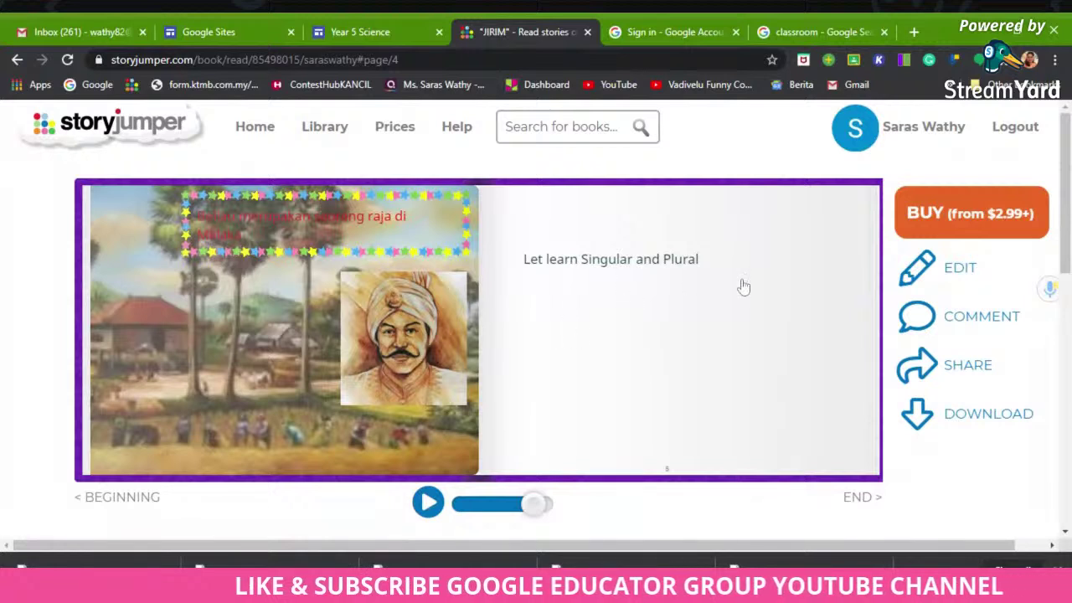
{"action": "left_click", "coordinate": [956, 280]}
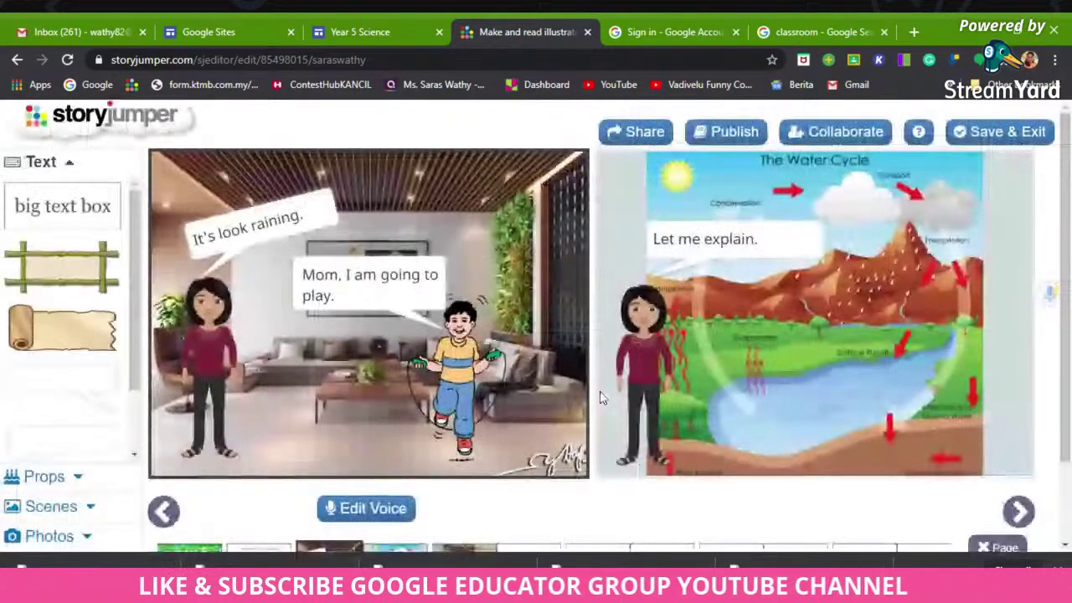
Step: Select the 'Let me explain.' text and the woman character, deselect, then Save & Exit
{"action": "left_click", "coordinate": [759, 264]}
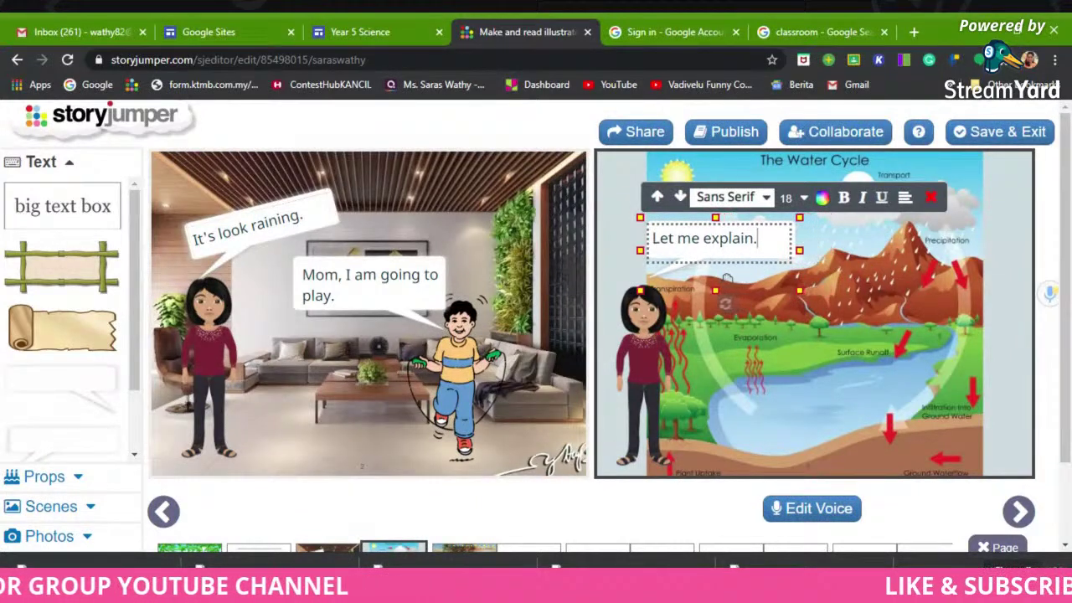
{"action": "left_click", "coordinate": [633, 360]}
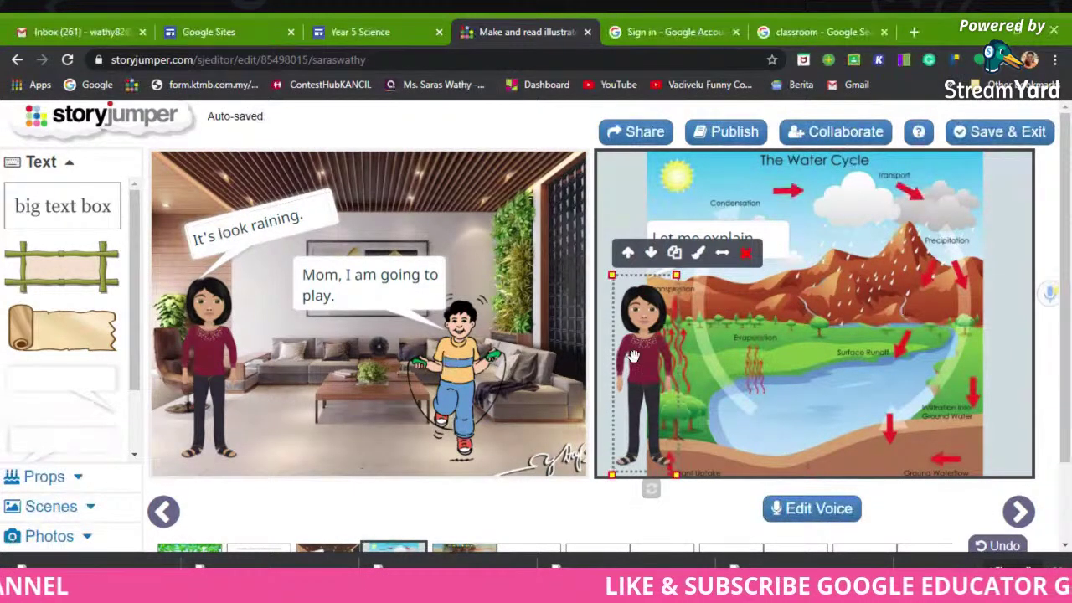
{"action": "left_click", "coordinate": [866, 364]}
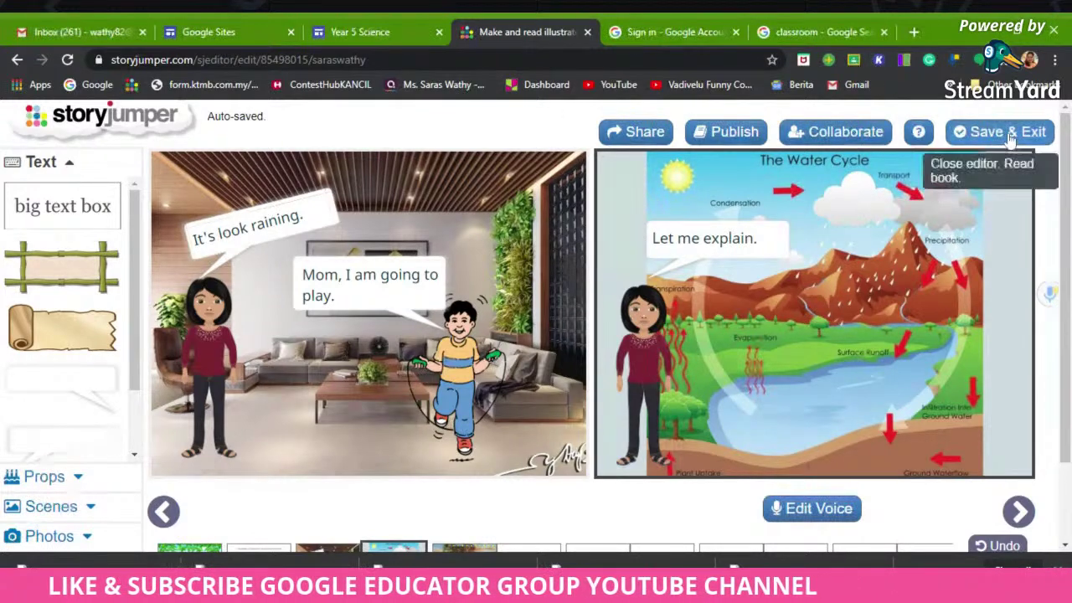
{"action": "left_click", "coordinate": [1005, 132]}
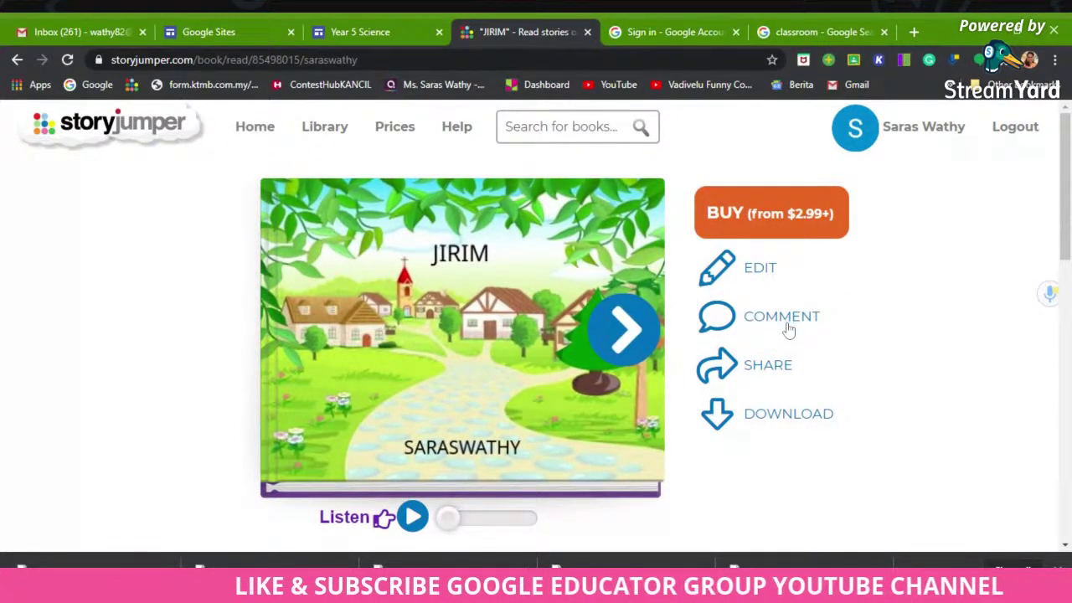
Step: Scroll the JIRIM book page and open its SHARE options
{"action": "scroll", "coordinate": [789, 329], "scroll_direction": "down", "scroll_amount": 1}
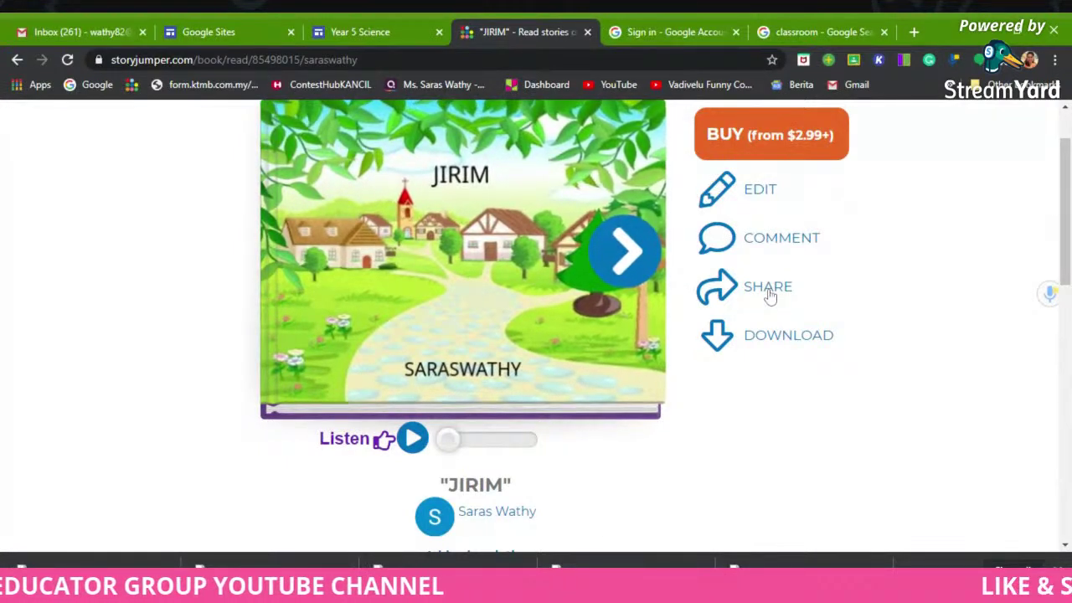
{"action": "left_click", "coordinate": [777, 287]}
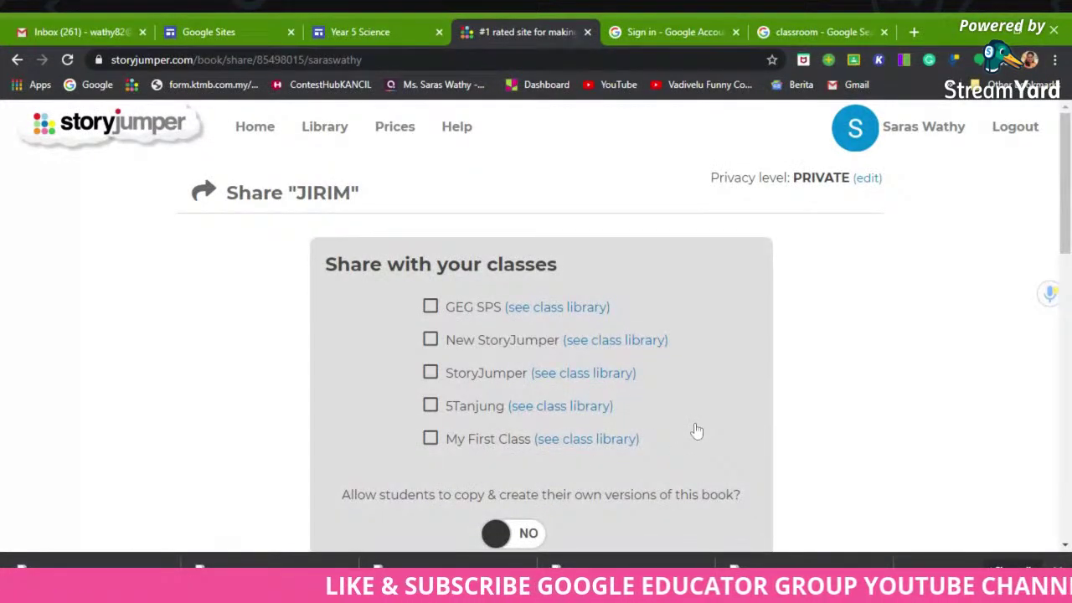
Step: Share JIRIM with the GEG SPS class, leaving student copying turned off
{"action": "scroll", "coordinate": [558, 338], "scroll_direction": "down", "scroll_amount": 1}
{"action": "scroll", "coordinate": [559, 337], "scroll_direction": "down", "scroll_amount": 2}
{"action": "scroll", "coordinate": [558, 340], "scroll_direction": "up", "scroll_amount": 2}
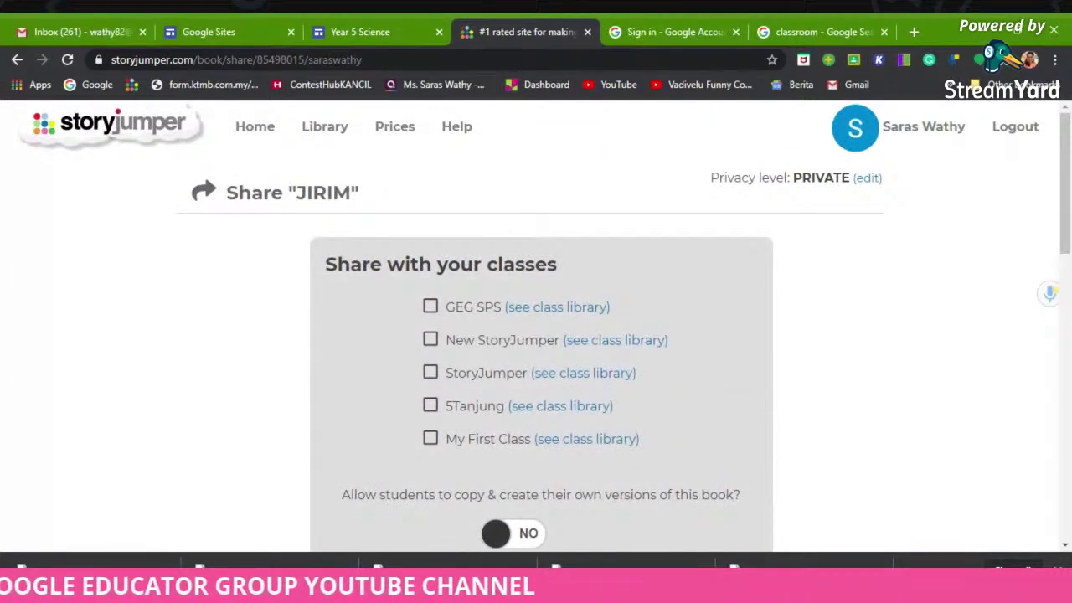
{"action": "left_click", "coordinate": [431, 308]}
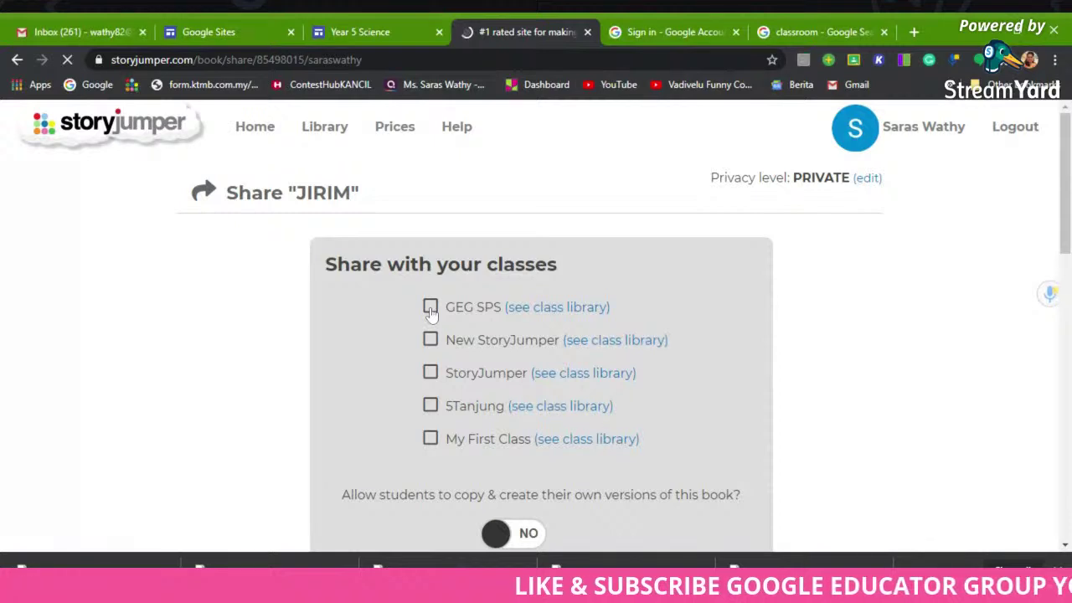
{"action": "scroll", "coordinate": [808, 344], "scroll_direction": "down", "scroll_amount": 4}
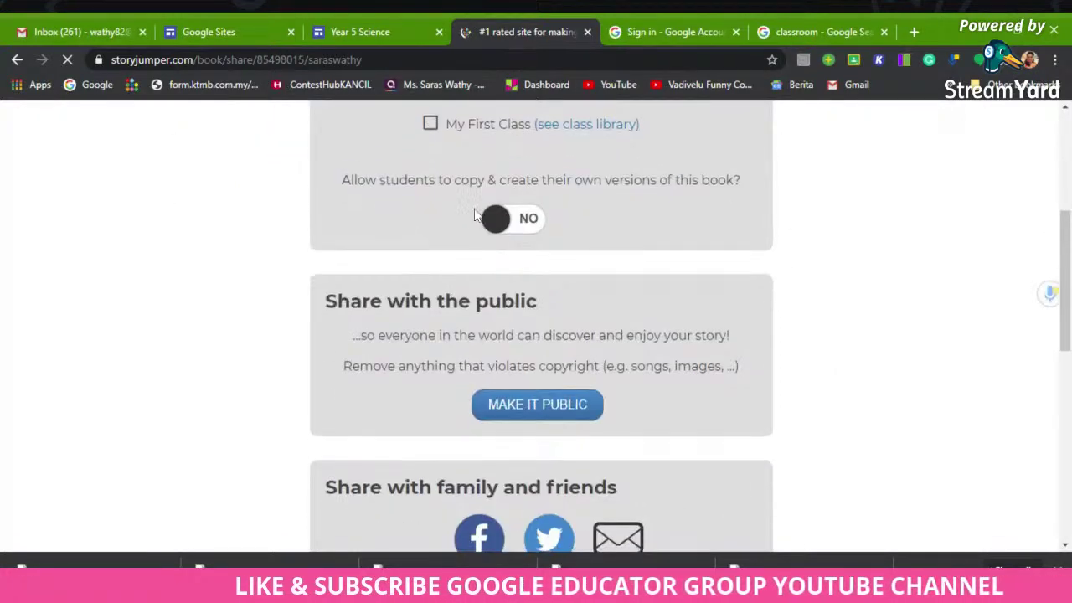
{"action": "left_click", "coordinate": [501, 219]}
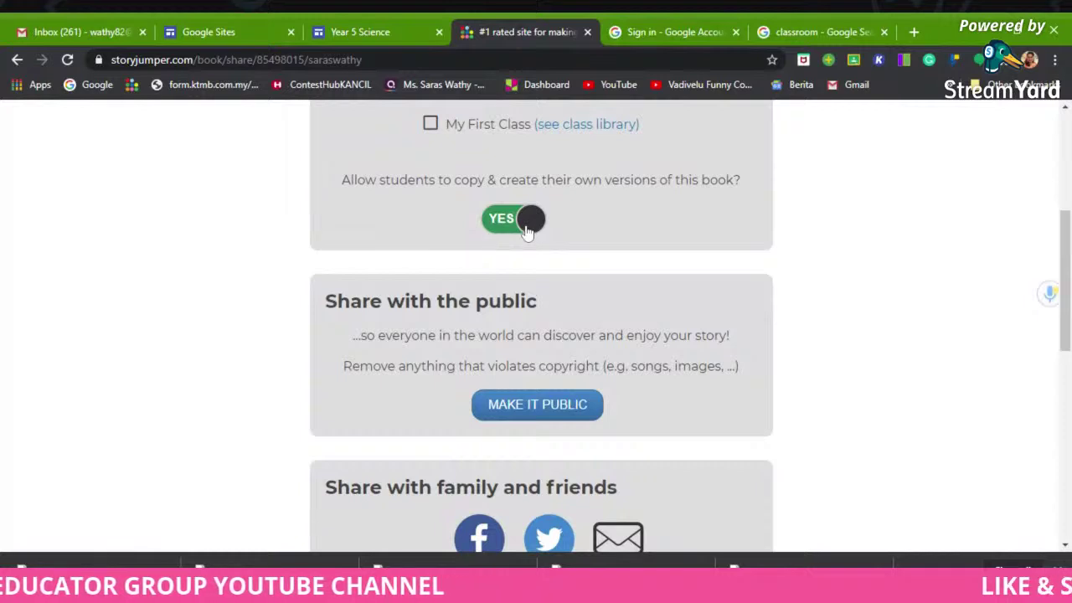
{"action": "scroll", "coordinate": [527, 231], "scroll_direction": "up", "scroll_amount": 2}
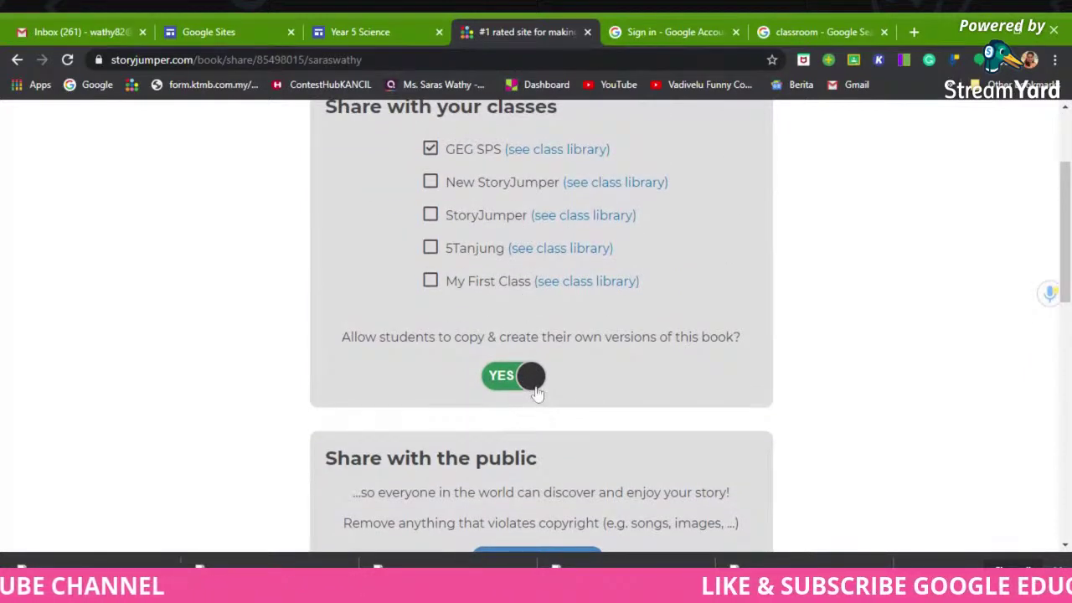
{"action": "left_click", "coordinate": [533, 378]}
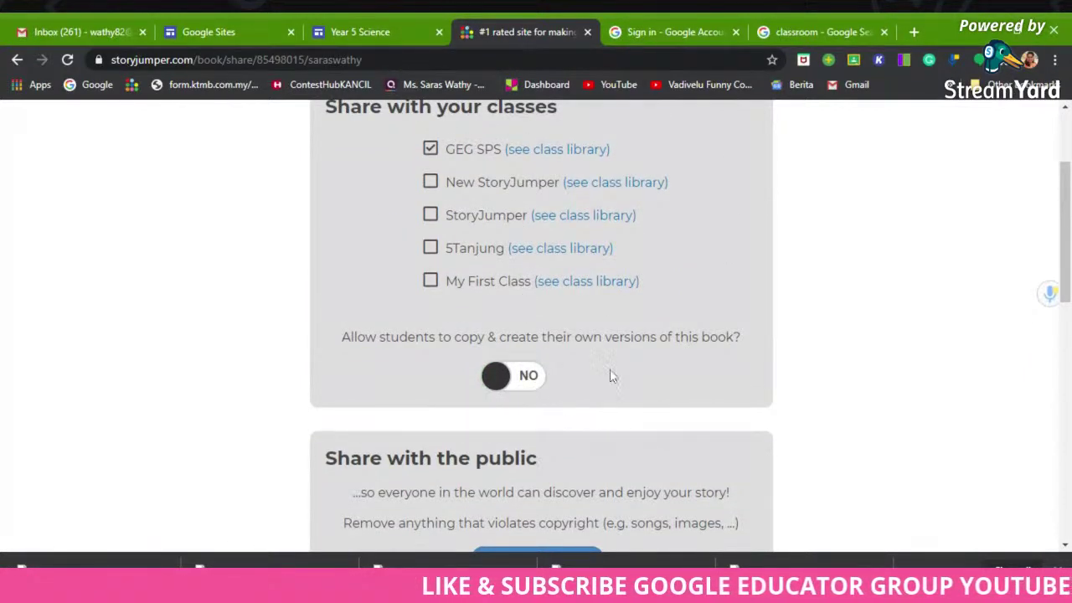
Step: Copy the book's share link from the family and friends section
{"action": "scroll", "coordinate": [610, 370], "scroll_direction": "up", "scroll_amount": 2}
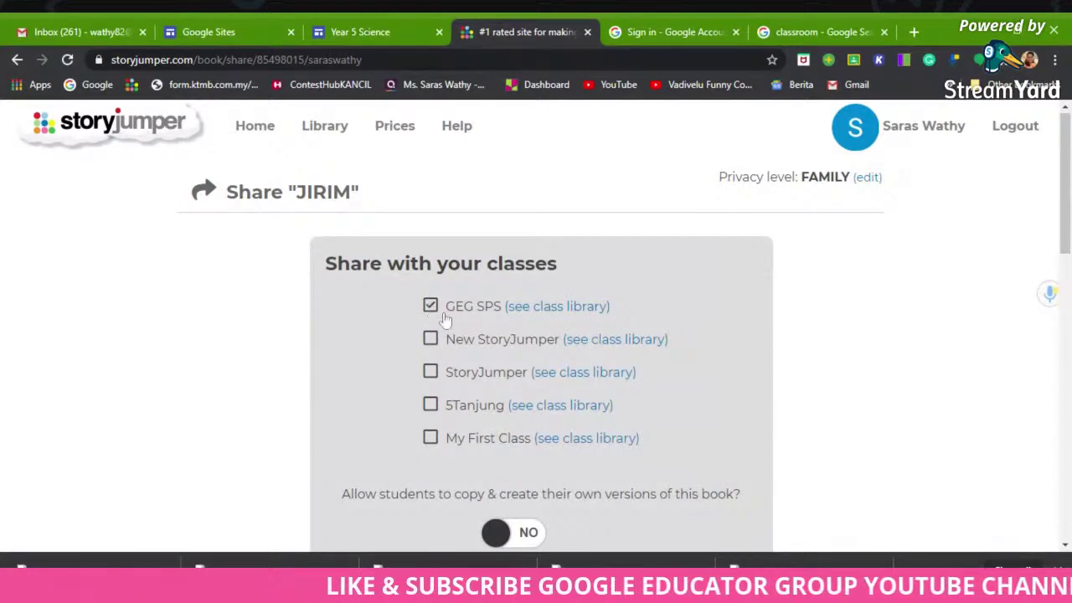
{"action": "scroll", "coordinate": [783, 363], "scroll_direction": "down", "scroll_amount": 3}
{"action": "scroll", "coordinate": [708, 353], "scroll_direction": "down", "scroll_amount": 2}
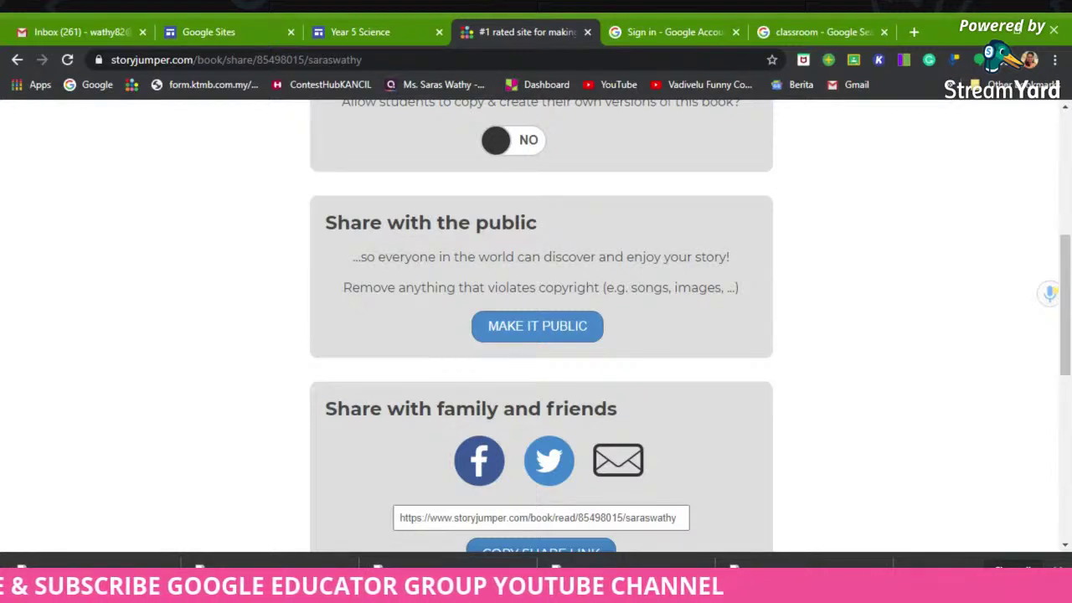
{"action": "scroll", "coordinate": [536, 326], "scroll_direction": "down", "scroll_amount": 2}
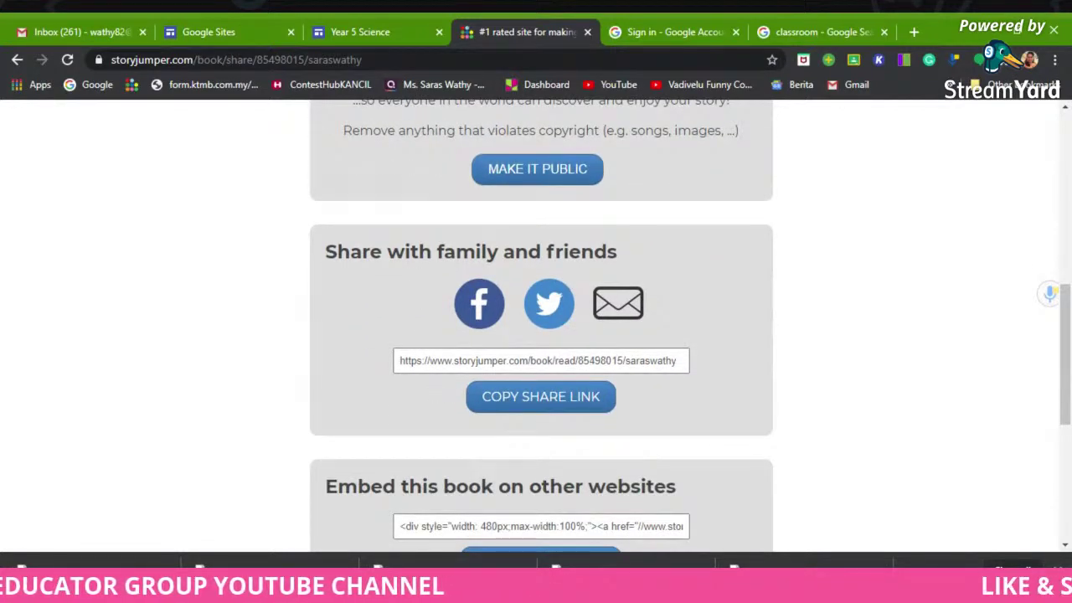
{"action": "left_click", "coordinate": [537, 405]}
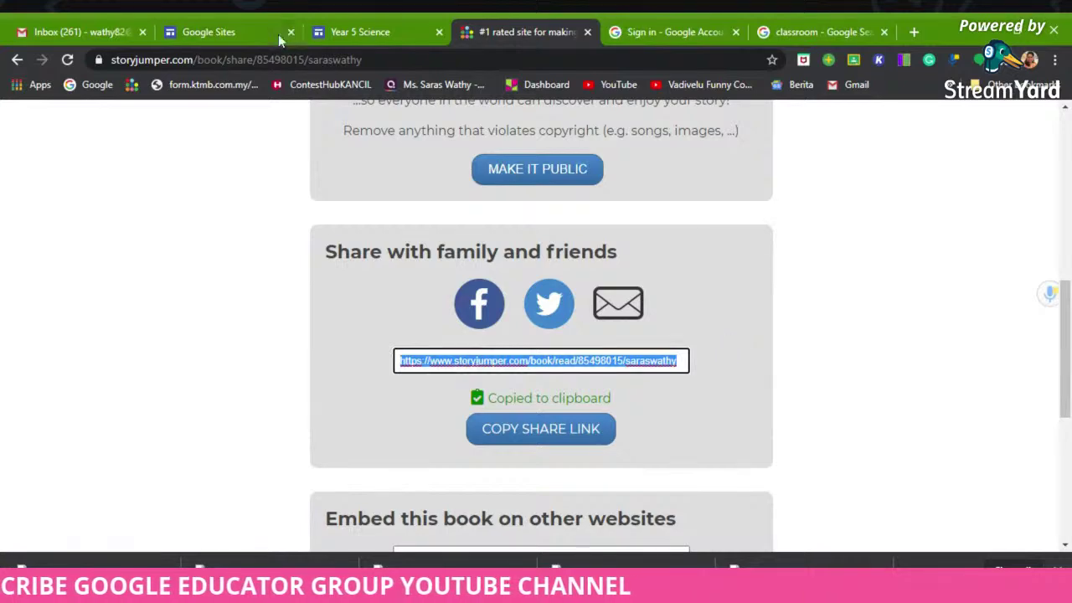
{"action": "scroll", "coordinate": [759, 339], "scroll_direction": "up", "scroll_amount": 6}
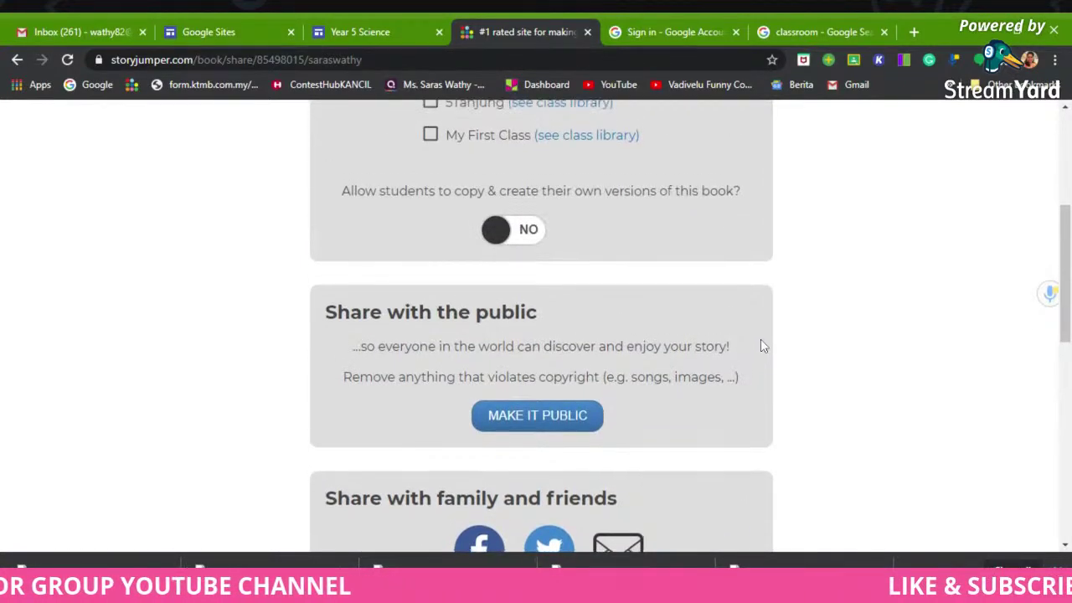
{"action": "scroll", "coordinate": [762, 350], "scroll_direction": "up", "scroll_amount": 1}
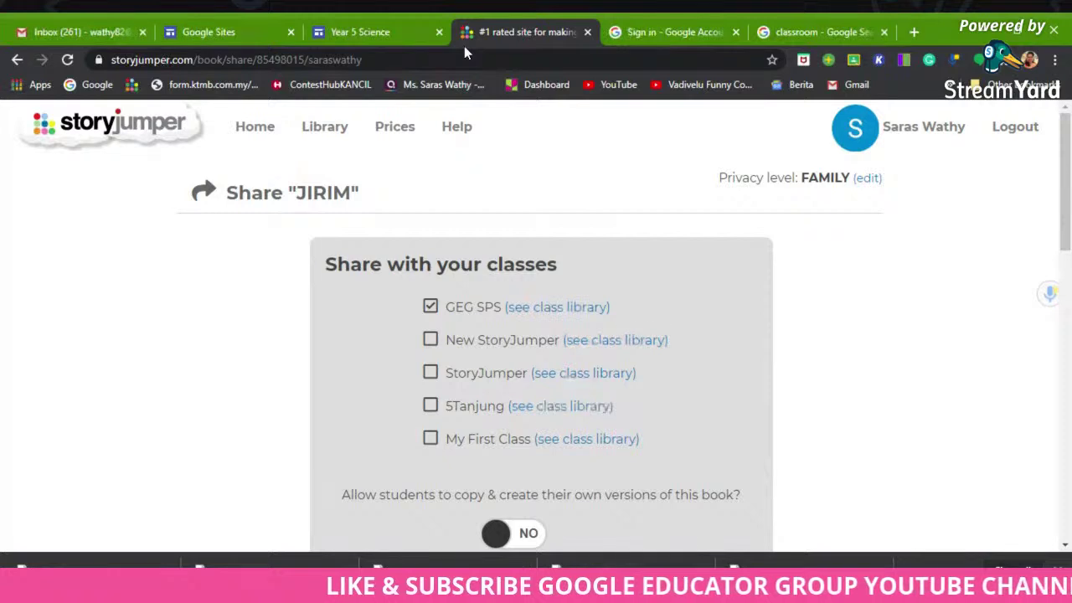
Step: Switch to the Year 5 Science site editor and select the empty box below the banner
{"action": "left_click", "coordinate": [349, 35]}
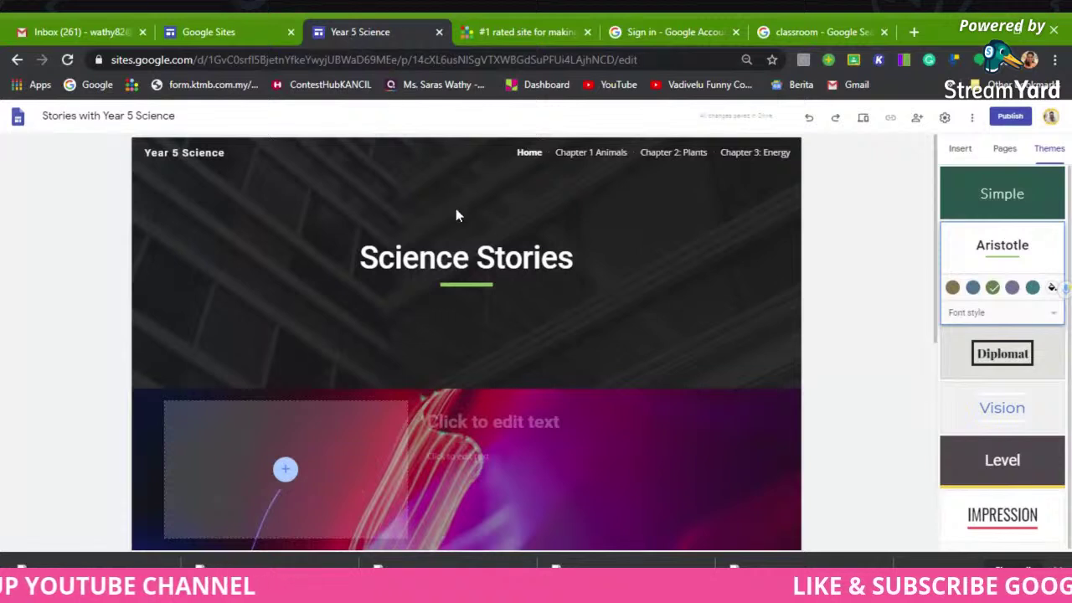
{"action": "scroll", "coordinate": [472, 351], "scroll_direction": "down", "scroll_amount": 2}
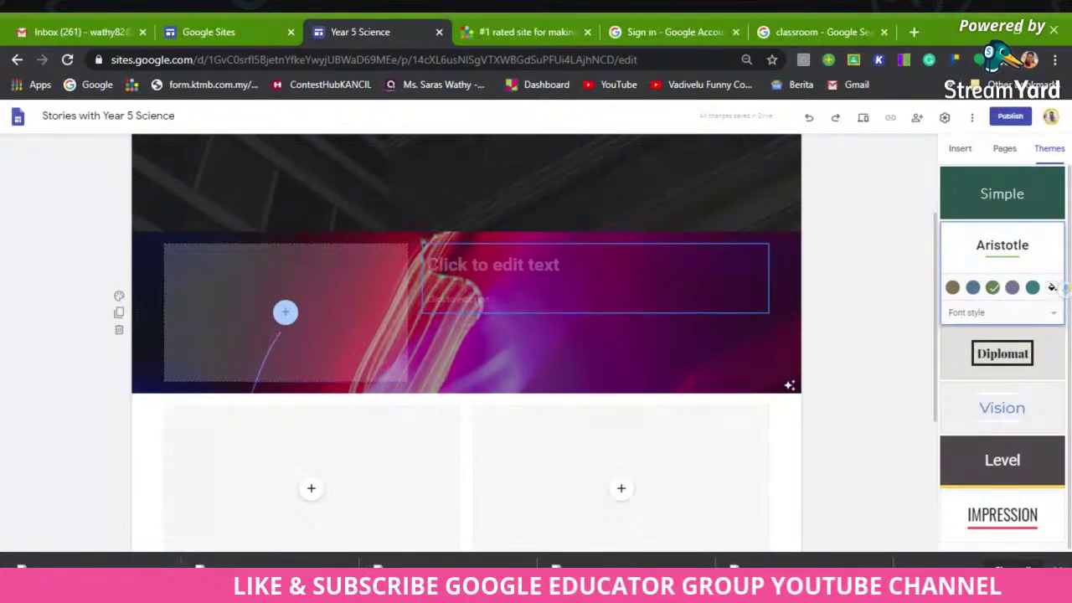
{"action": "left_click", "coordinate": [424, 298]}
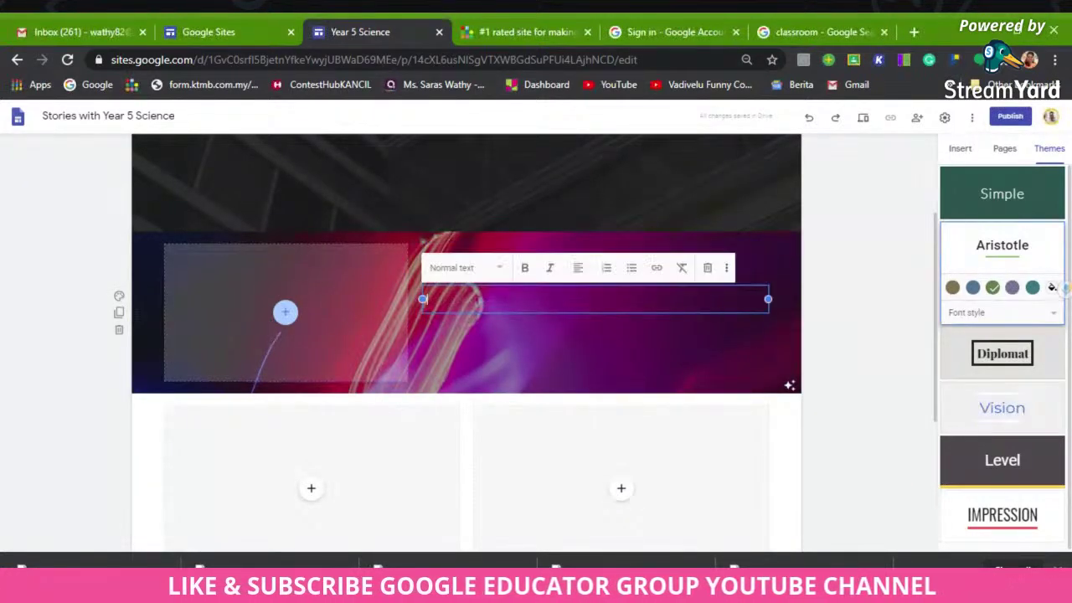
{"action": "left_click", "coordinate": [612, 348]}
{"action": "left_click", "coordinate": [280, 421]}
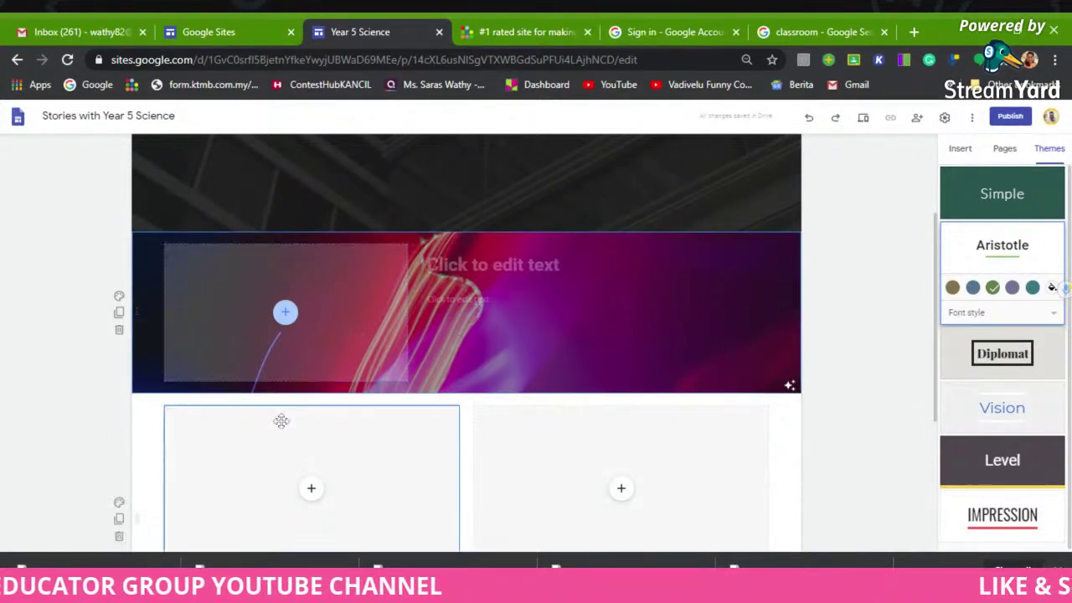
{"action": "scroll", "coordinate": [543, 362], "scroll_direction": "down", "scroll_amount": 3}
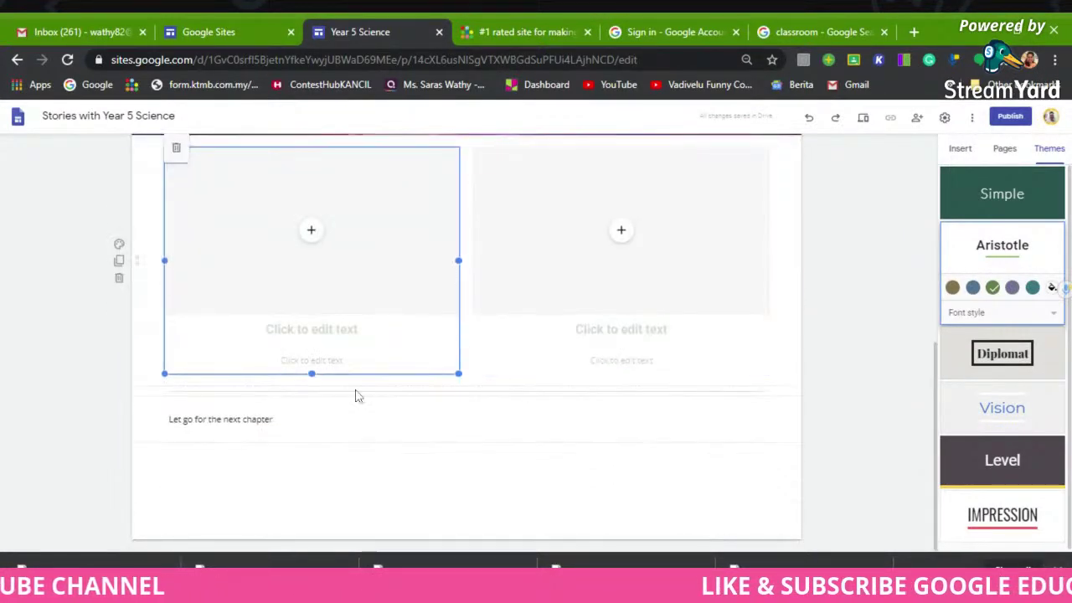
Step: Bring up the Insert options below the chapter text and choose Embed
{"action": "left_click", "coordinate": [186, 449]}
{"action": "double_click", "coordinate": [184, 452]}
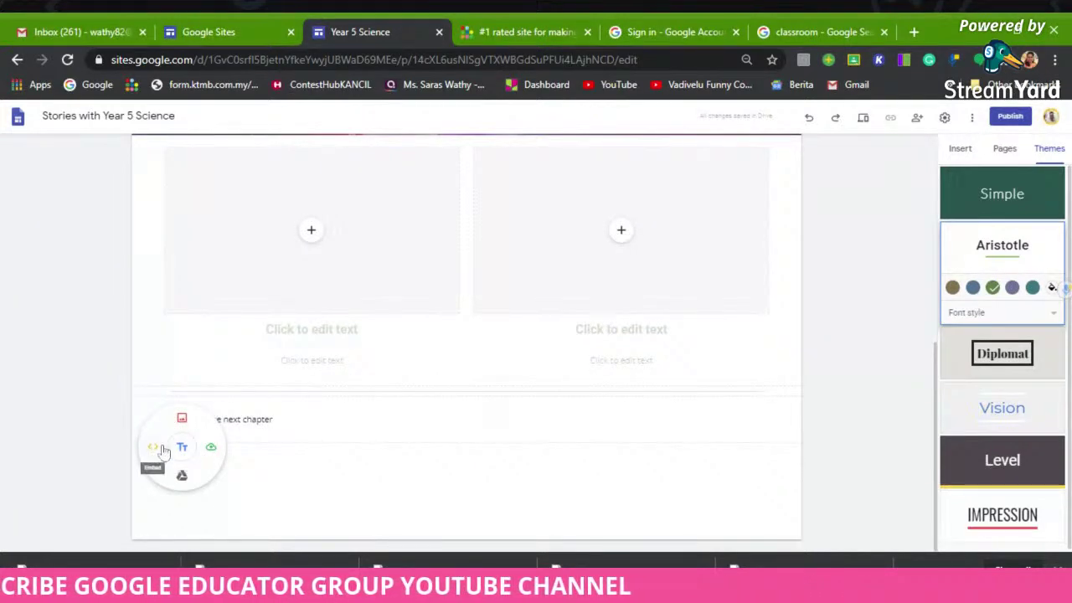
{"action": "left_click", "coordinate": [960, 154]}
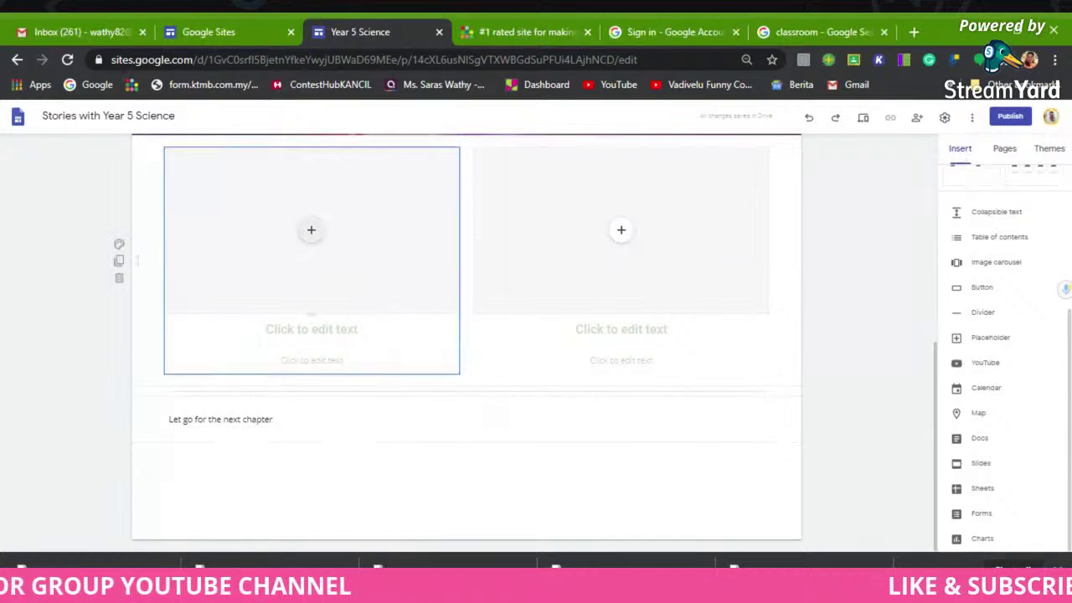
{"action": "scroll", "coordinate": [352, 269], "scroll_direction": "up", "scroll_amount": 5}
{"action": "scroll", "coordinate": [1018, 302], "scroll_direction": "up", "scroll_amount": 3}
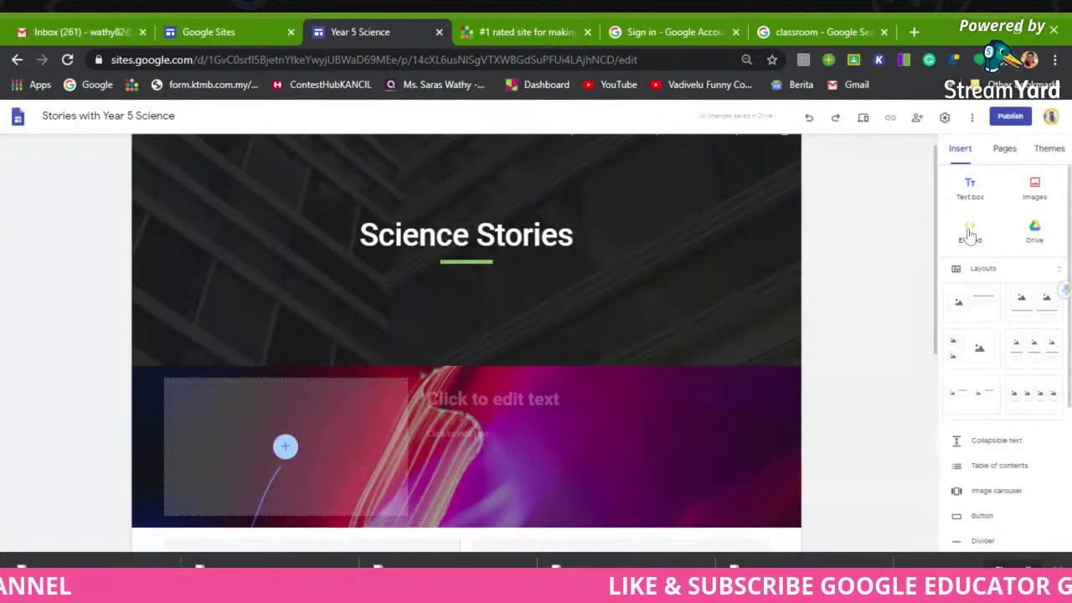
{"action": "left_click", "coordinate": [425, 398]}
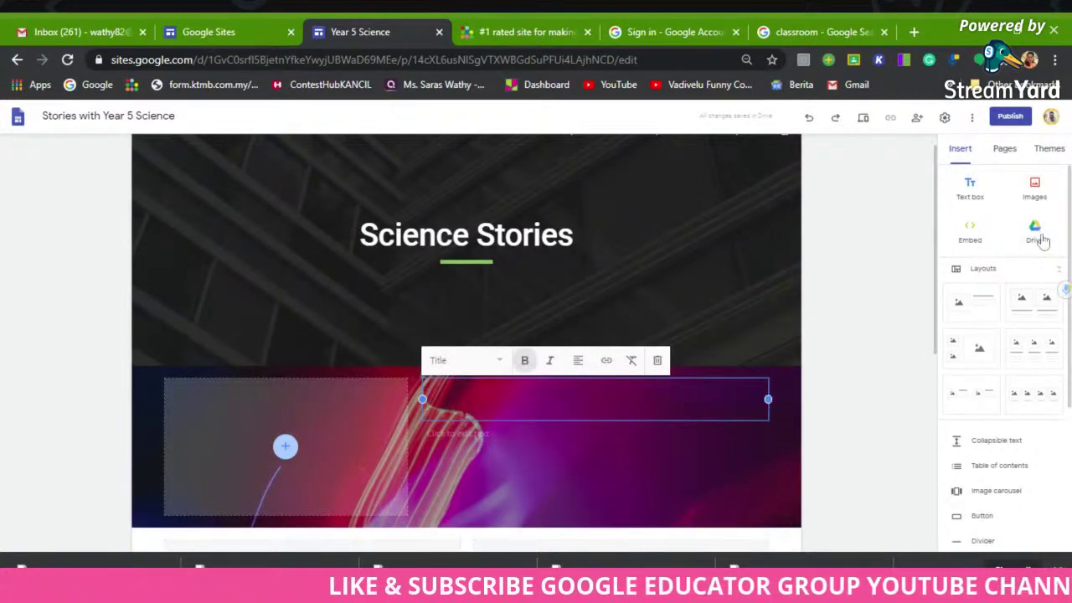
{"action": "left_click", "coordinate": [971, 236]}
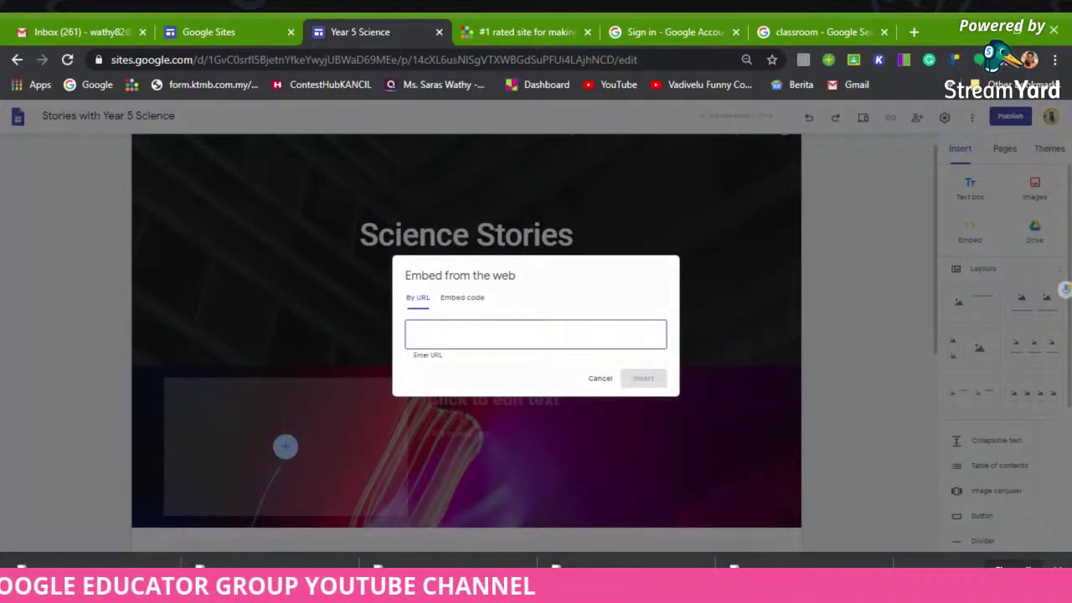
Step: Paste the JIRIM StoryJumper link, choose Whole page, then close the embed dialog
{"action": "key", "text": "ctrl+v"}
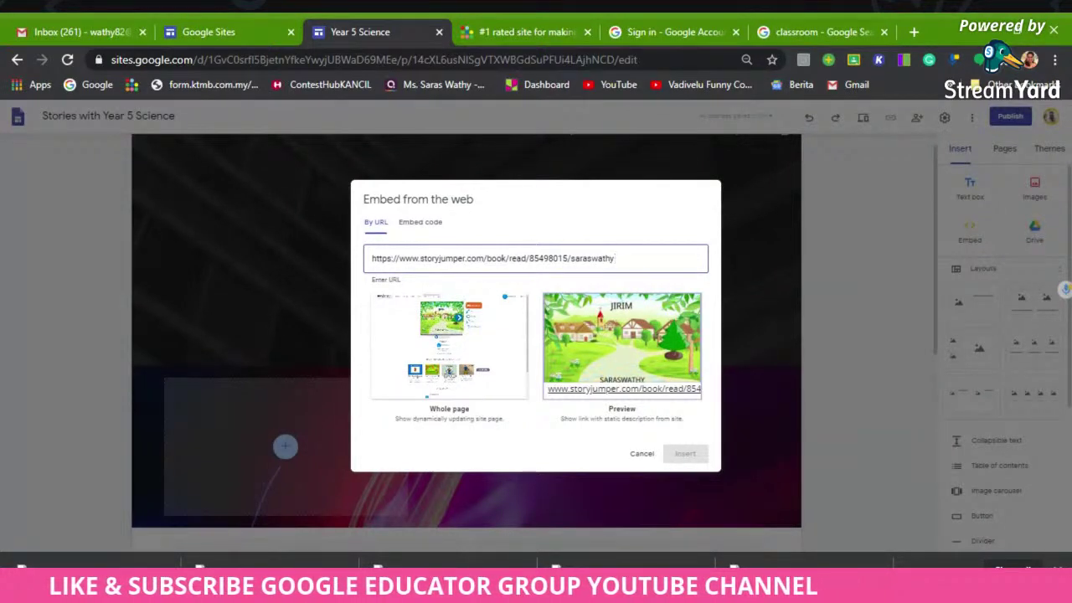
{"action": "left_click", "coordinate": [419, 350]}
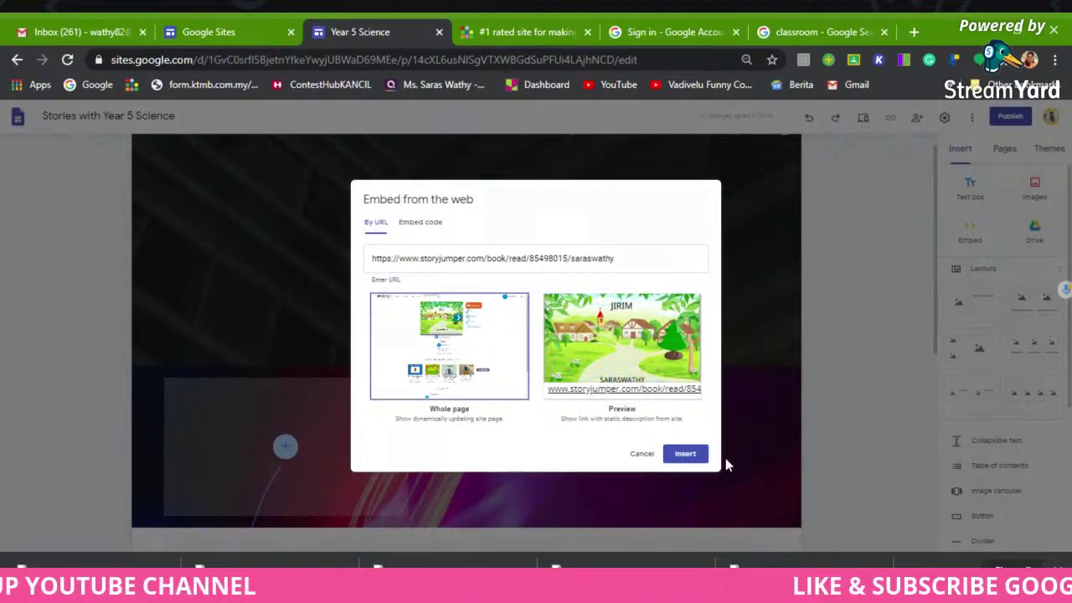
{"action": "left_click", "coordinate": [641, 453]}
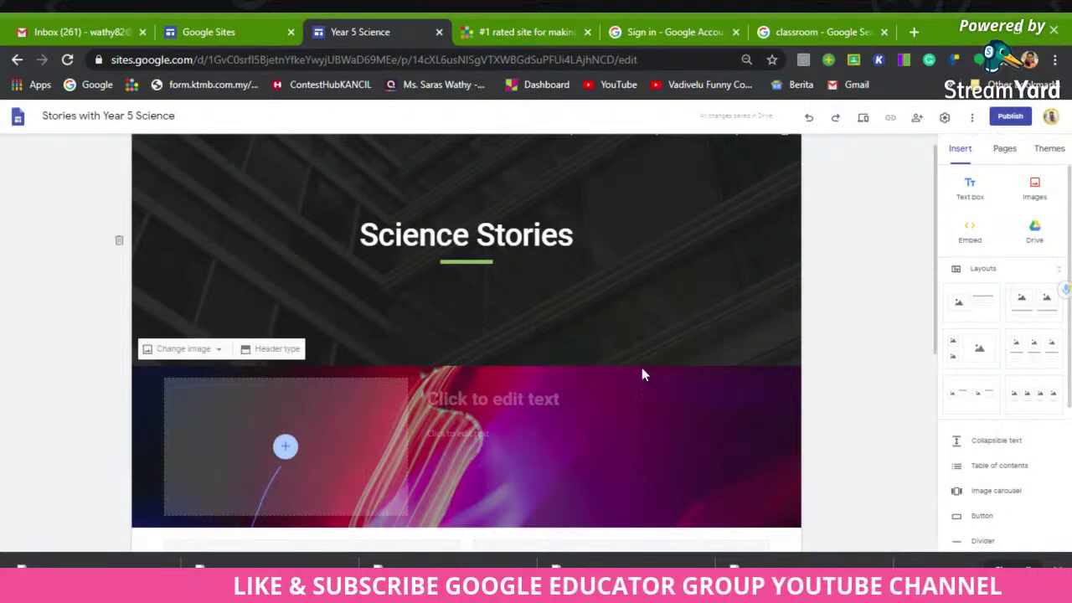
{"action": "scroll", "coordinate": [261, 404], "scroll_direction": "down", "scroll_amount": 1}
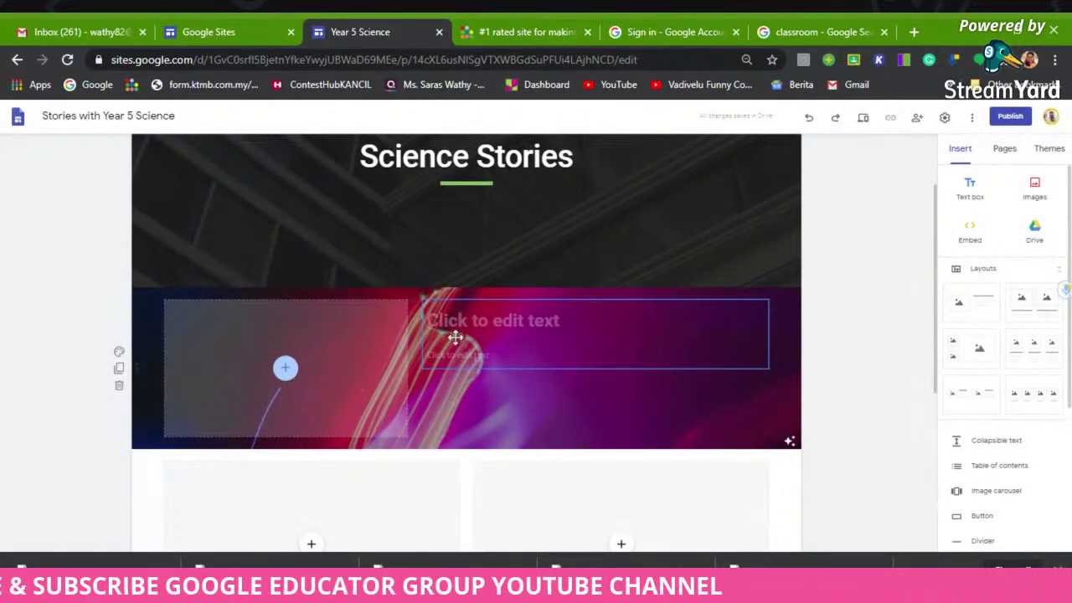
{"action": "left_click", "coordinate": [484, 312]}
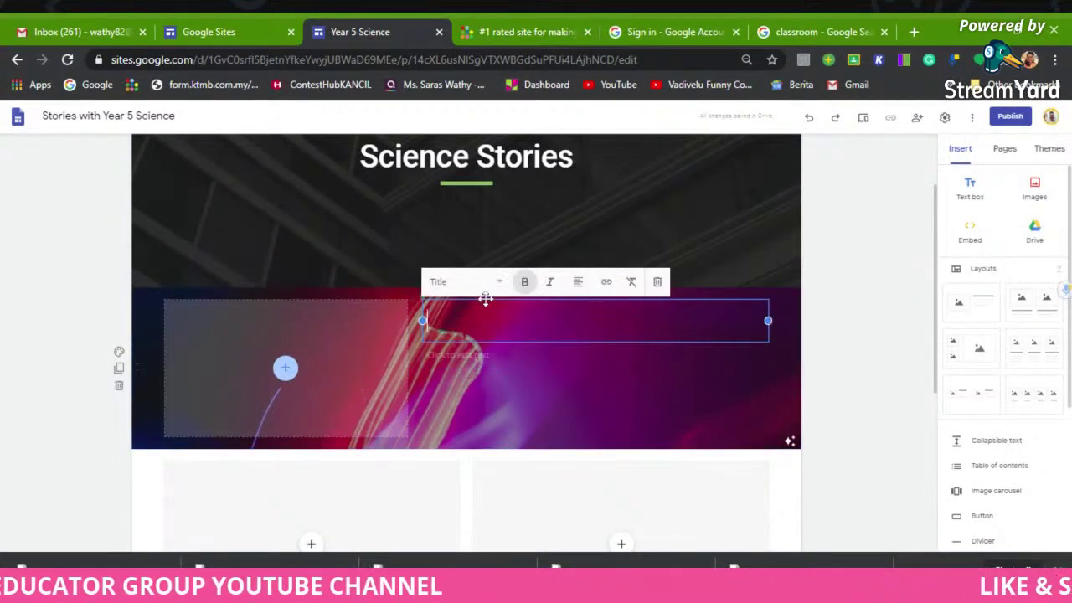
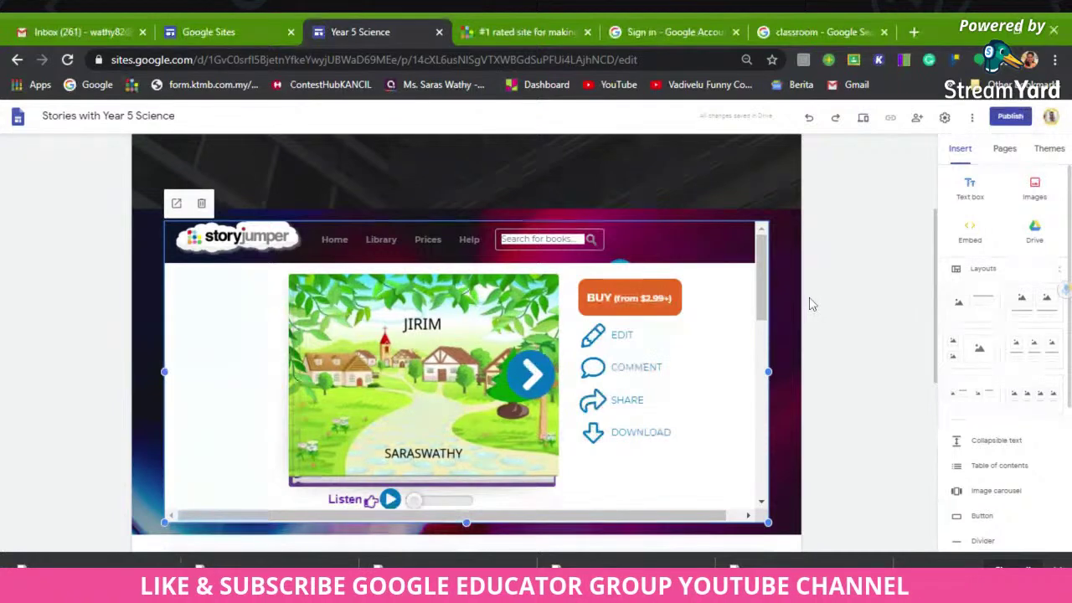
Step: Delete the left and right image placeholders from the new two-column section below the book
{"action": "scroll", "coordinate": [809, 303], "scroll_direction": "down", "scroll_amount": 2}
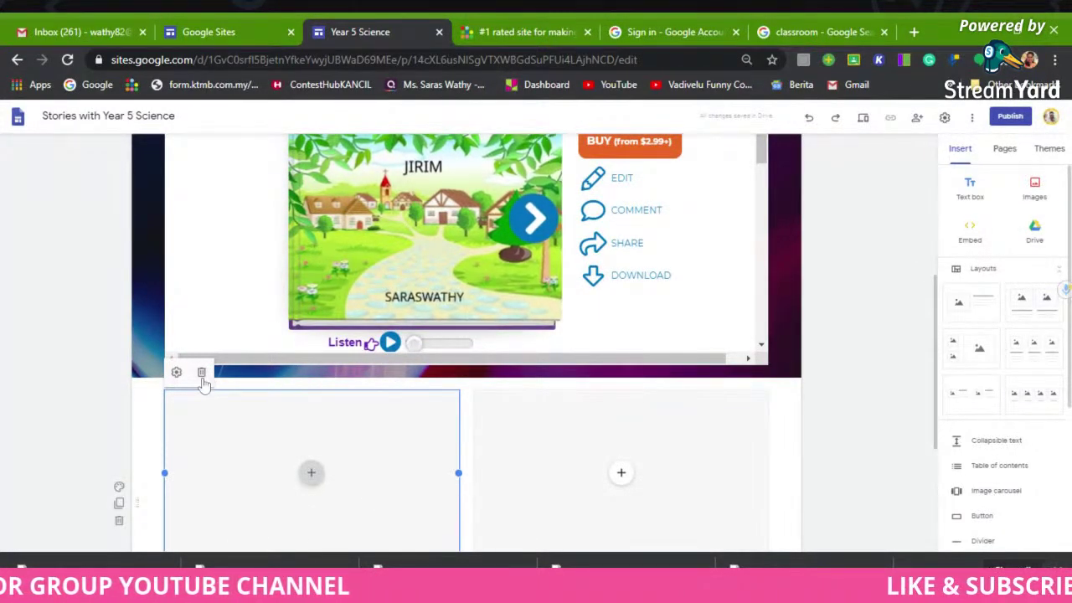
{"action": "left_click", "coordinate": [201, 372]}
{"action": "scroll", "coordinate": [314, 419], "scroll_direction": "down", "scroll_amount": 1}
{"action": "left_click", "coordinate": [788, 391]}
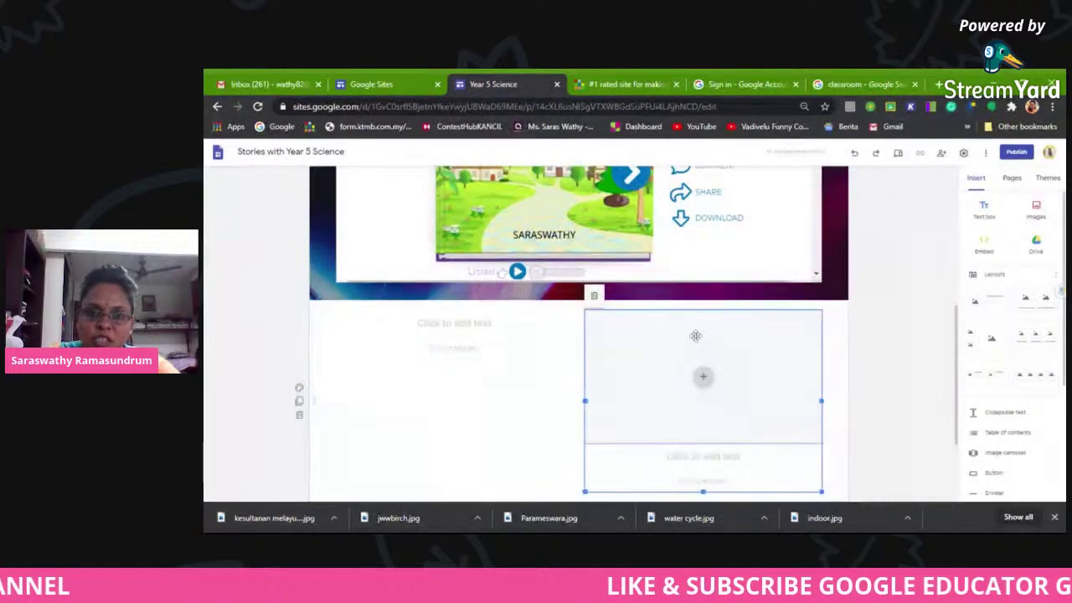
{"action": "left_click", "coordinate": [596, 299]}
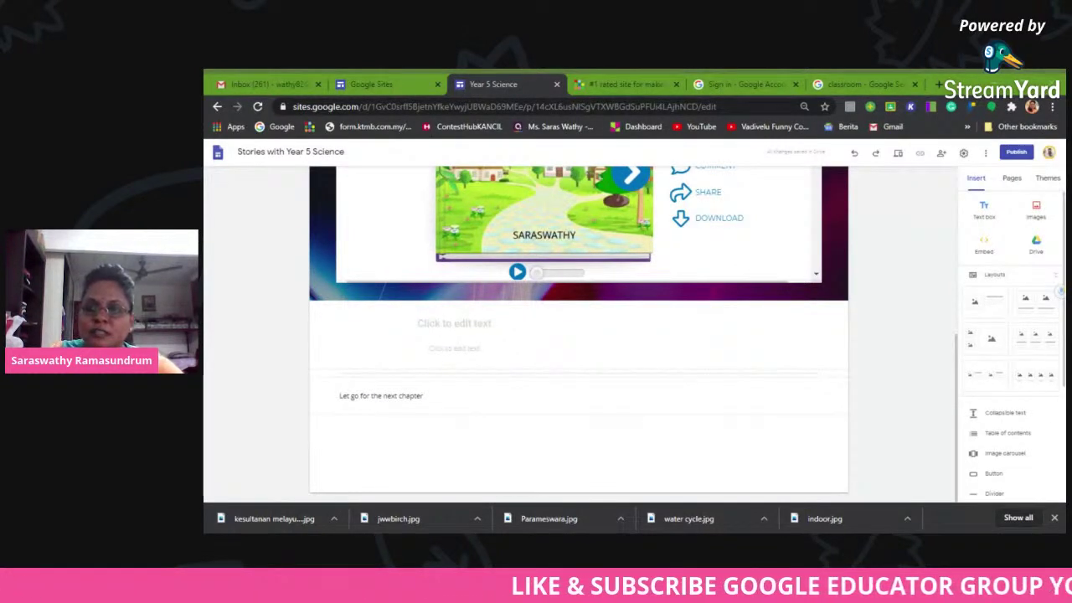
{"action": "scroll", "coordinate": [661, 327], "scroll_direction": "up", "scroll_amount": 3}
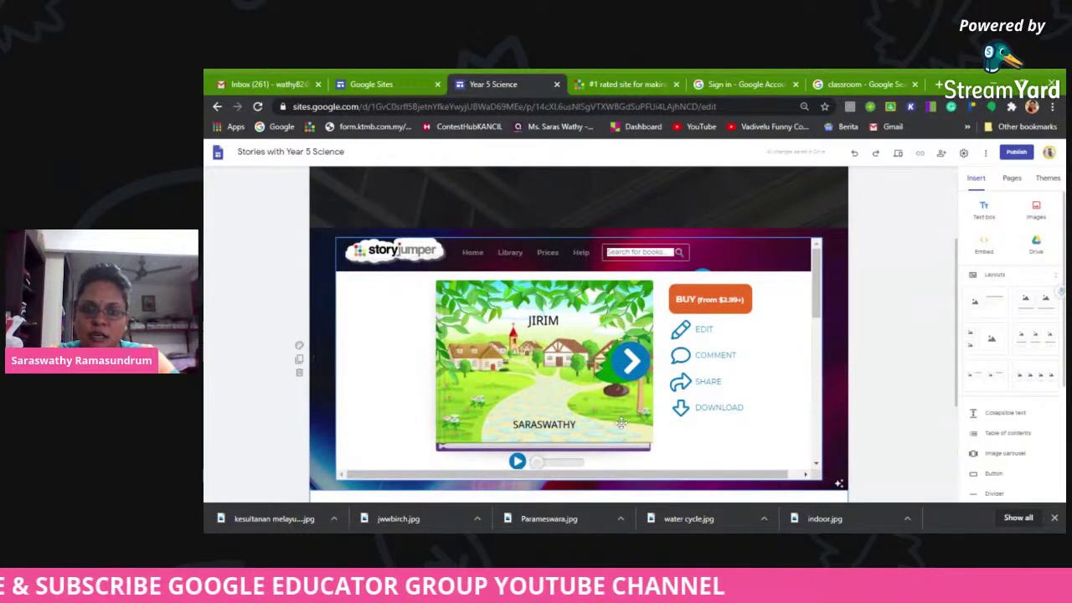
Step: Copy the JIRIM book's StoryJumper share link and return to the Year 5 Science editor
{"action": "left_click", "coordinate": [649, 85]}
{"action": "scroll", "coordinate": [742, 416], "scroll_direction": "down", "scroll_amount": 4}
{"action": "left_click", "coordinate": [638, 466]}
{"action": "scroll", "coordinate": [645, 377], "scroll_direction": "down", "scroll_amount": 1}
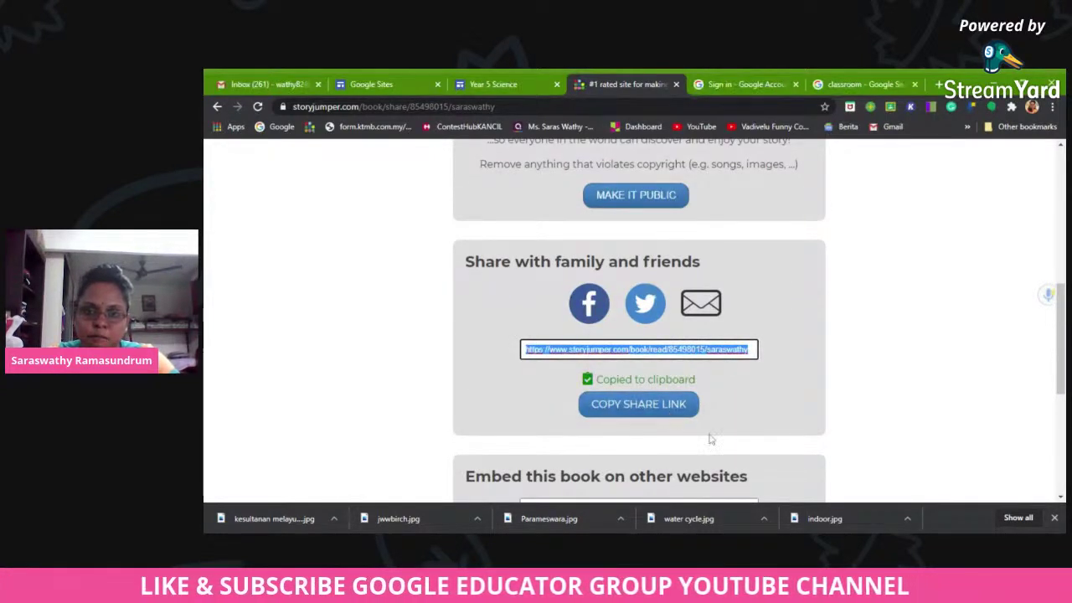
{"action": "left_click", "coordinate": [527, 85]}
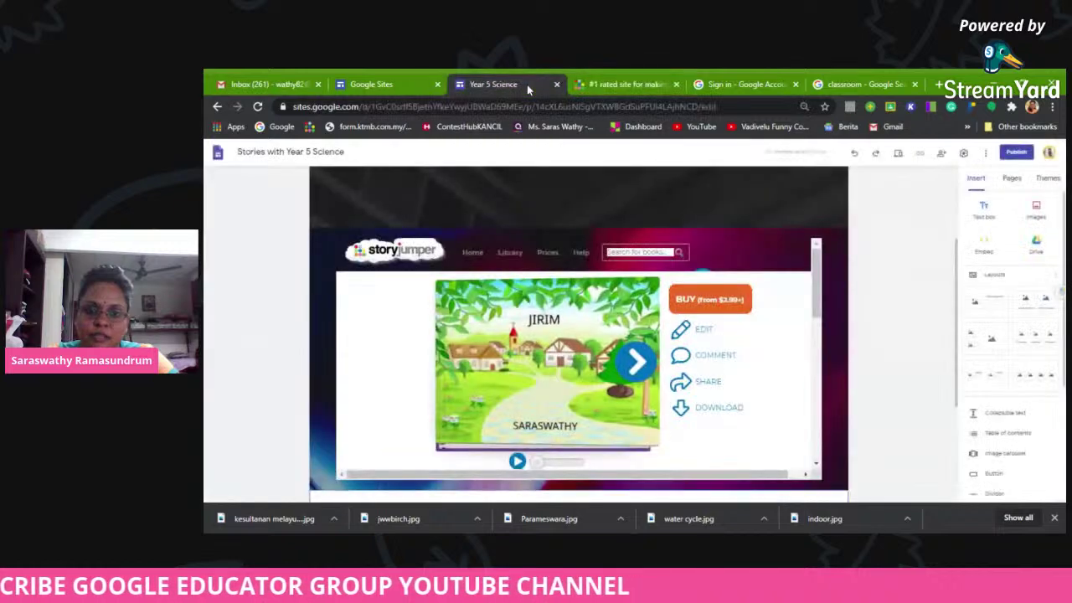
{"action": "scroll", "coordinate": [682, 433], "scroll_direction": "down", "scroll_amount": 3}
Step: Embed the pasted JIRIM book link into the section as a preview
{"action": "left_click", "coordinate": [472, 339]}
{"action": "double_click", "coordinate": [625, 334]}
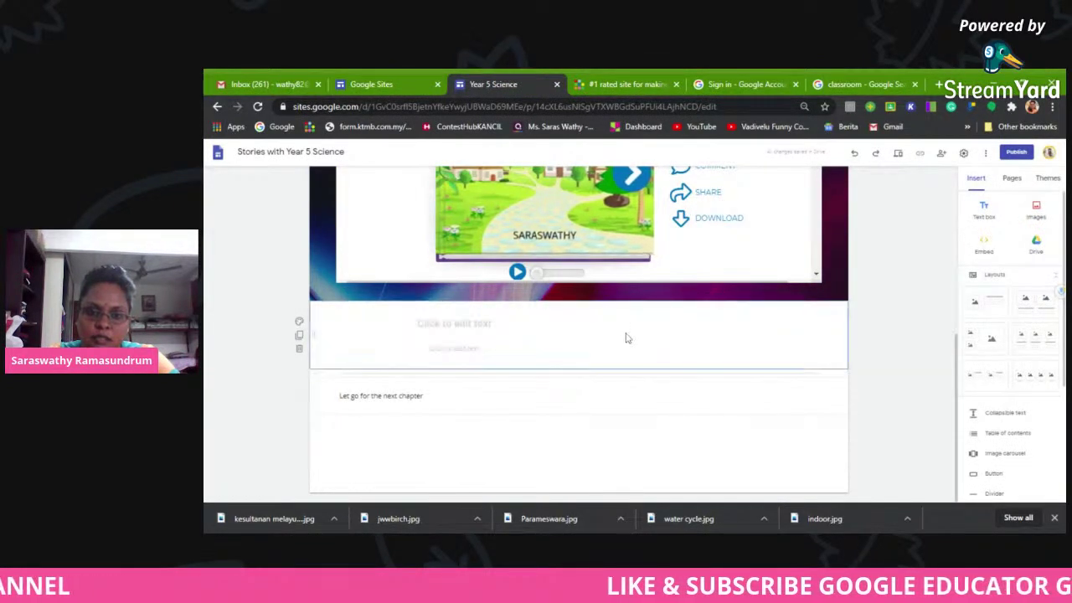
{"action": "left_click", "coordinate": [600, 334]}
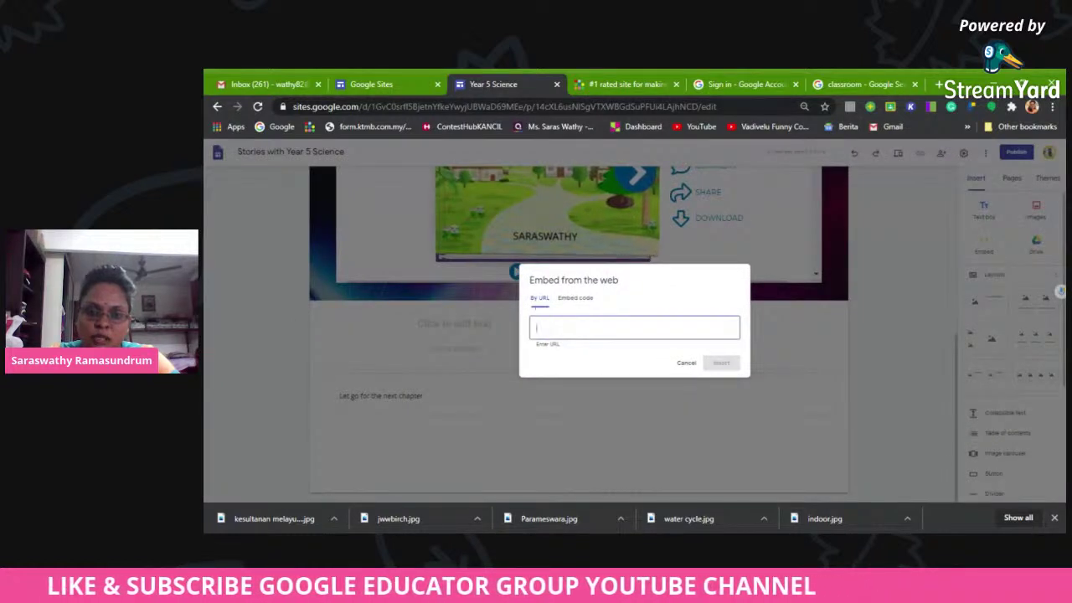
{"action": "key", "text": "ctrl+v"}
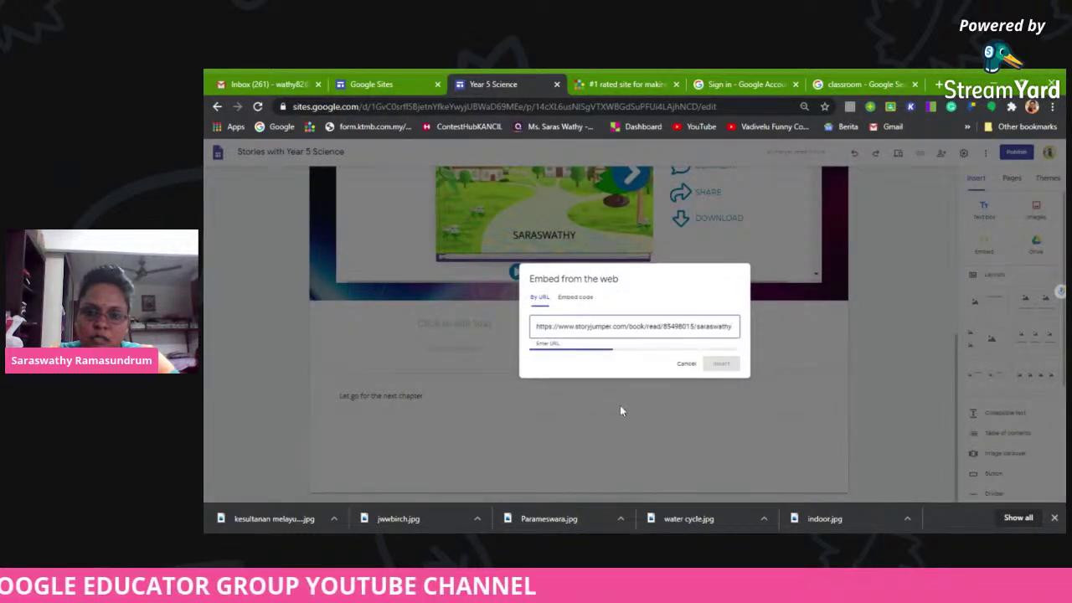
{"action": "left_click", "coordinate": [706, 339]}
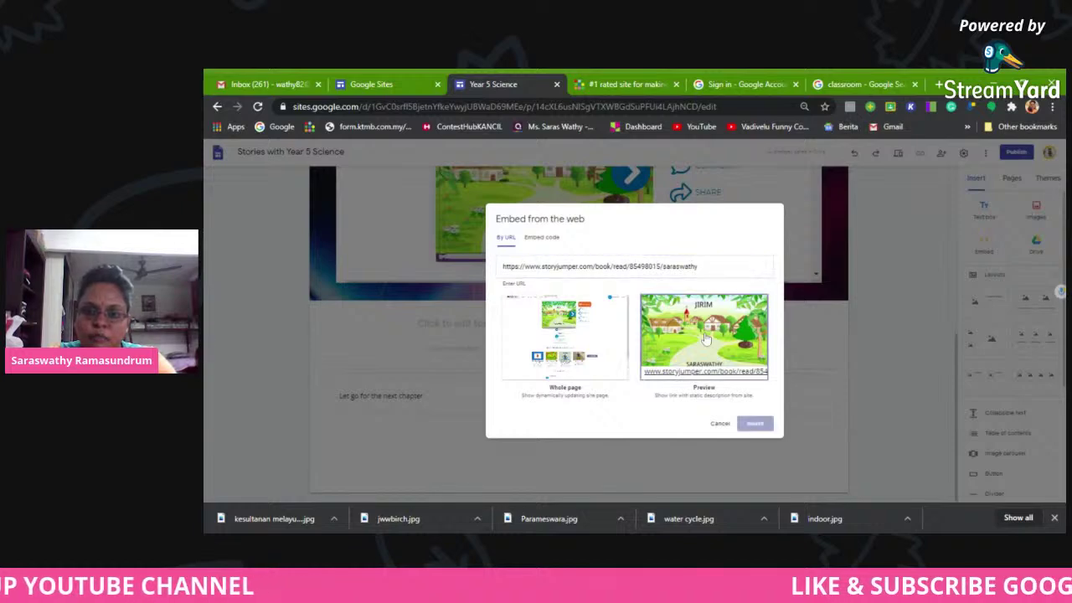
{"action": "left_click", "coordinate": [756, 425]}
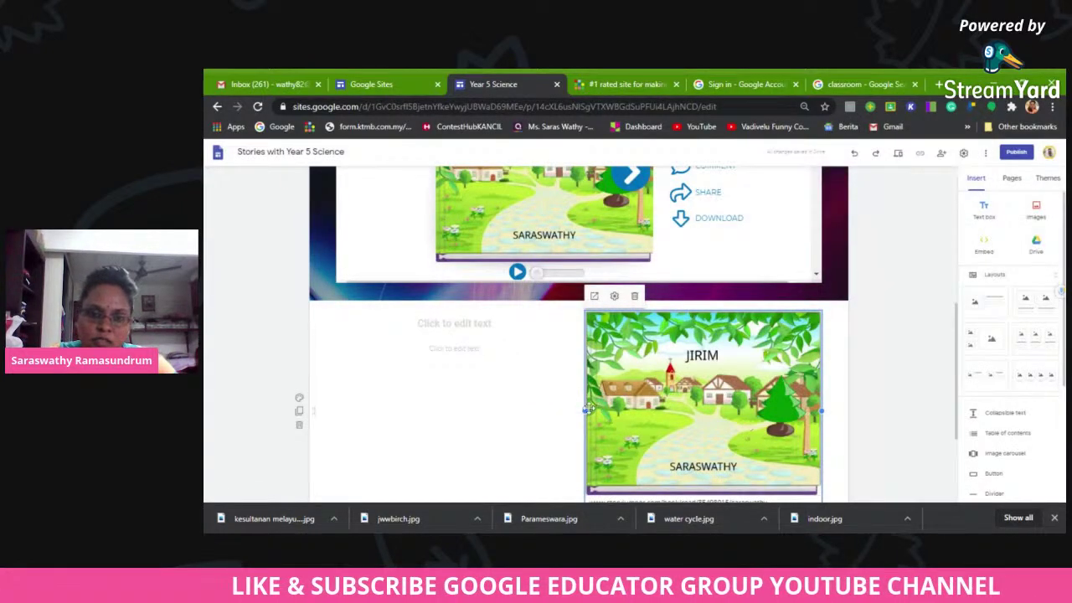
Step: Type the credit 'By teacher' plus the teacher's name in the text box beside the book
{"action": "left_click", "coordinate": [499, 335]}
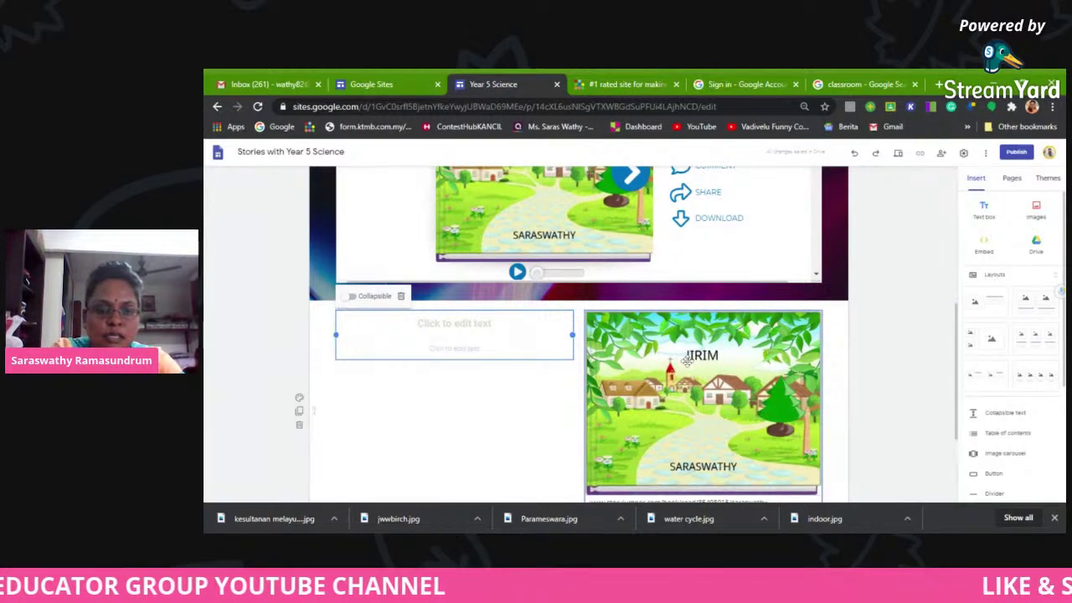
{"action": "scroll", "coordinate": [687, 362], "scroll_direction": "down", "scroll_amount": 1}
{"action": "scroll", "coordinate": [687, 362], "scroll_direction": "down", "scroll_amount": 1}
{"action": "scroll", "coordinate": [687, 362], "scroll_direction": "up", "scroll_amount": 2}
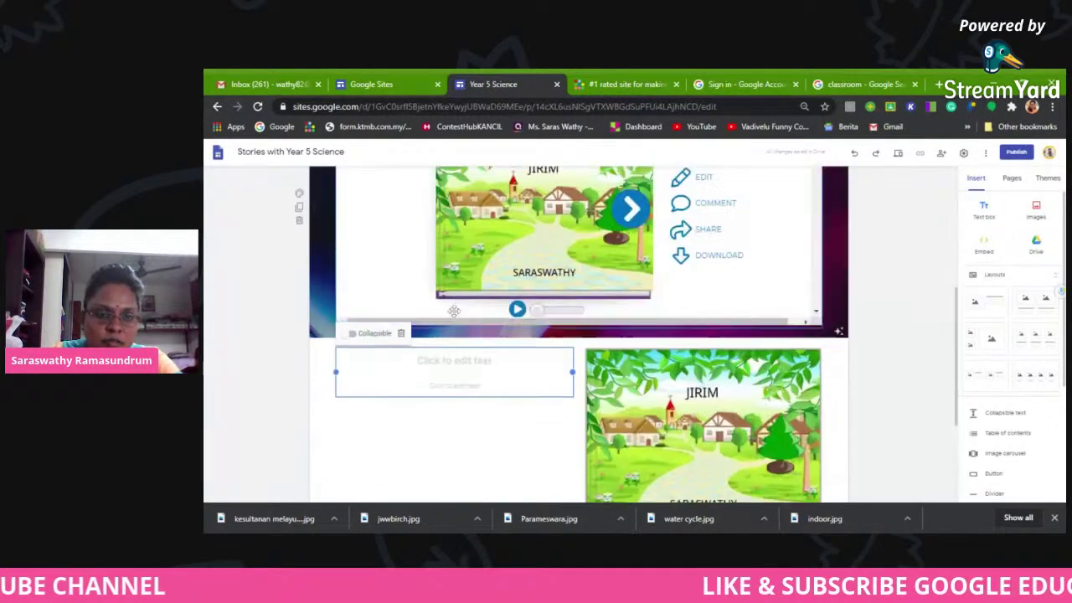
{"action": "left_click", "coordinate": [455, 356]}
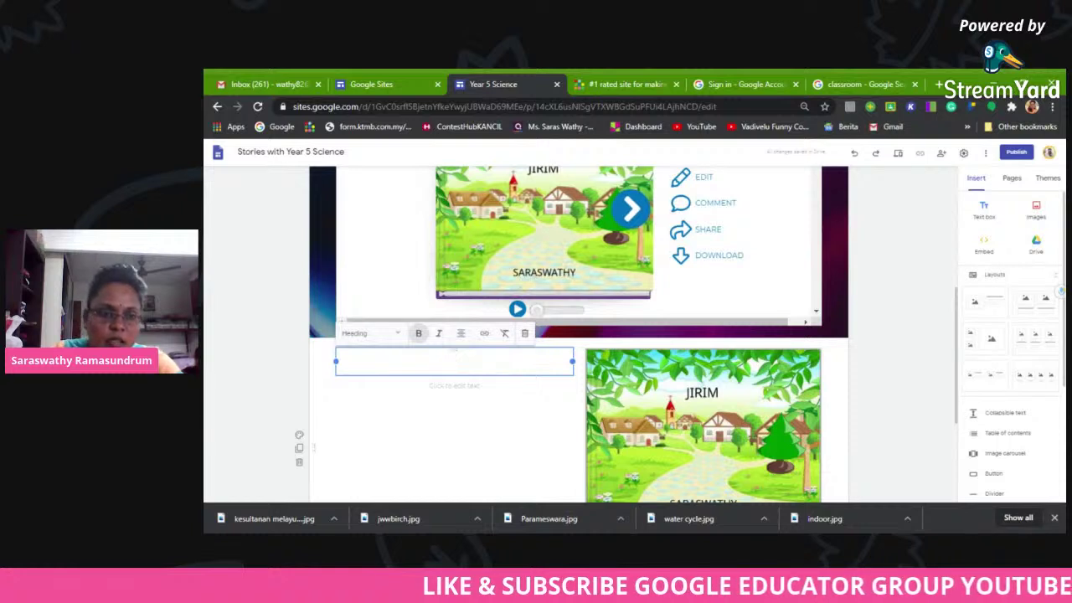
{"action": "type", "text": "By teacher Saras"}
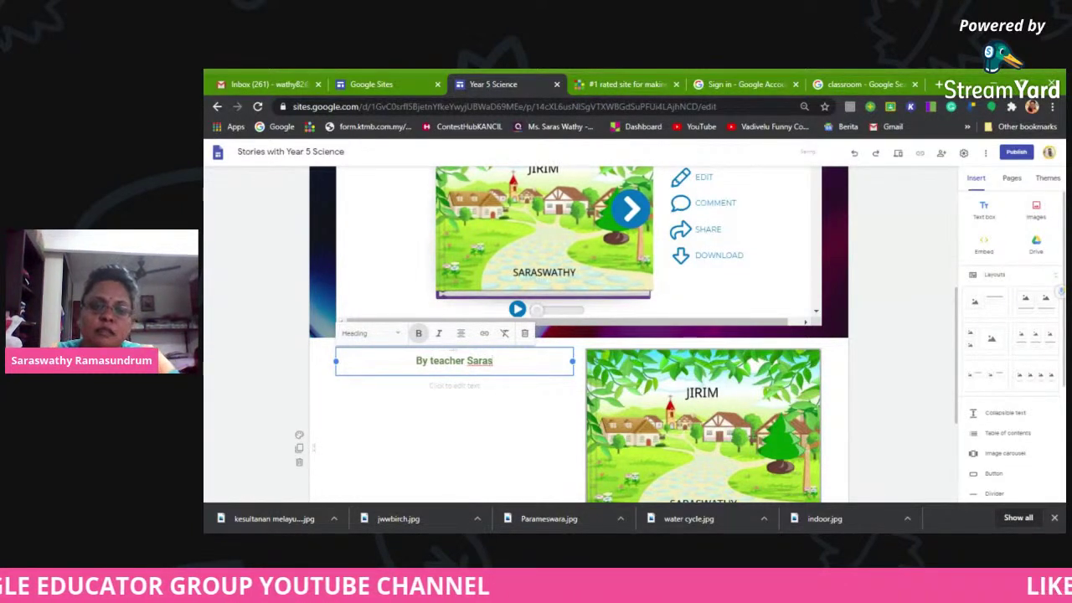
{"action": "key", "text": "Return"}
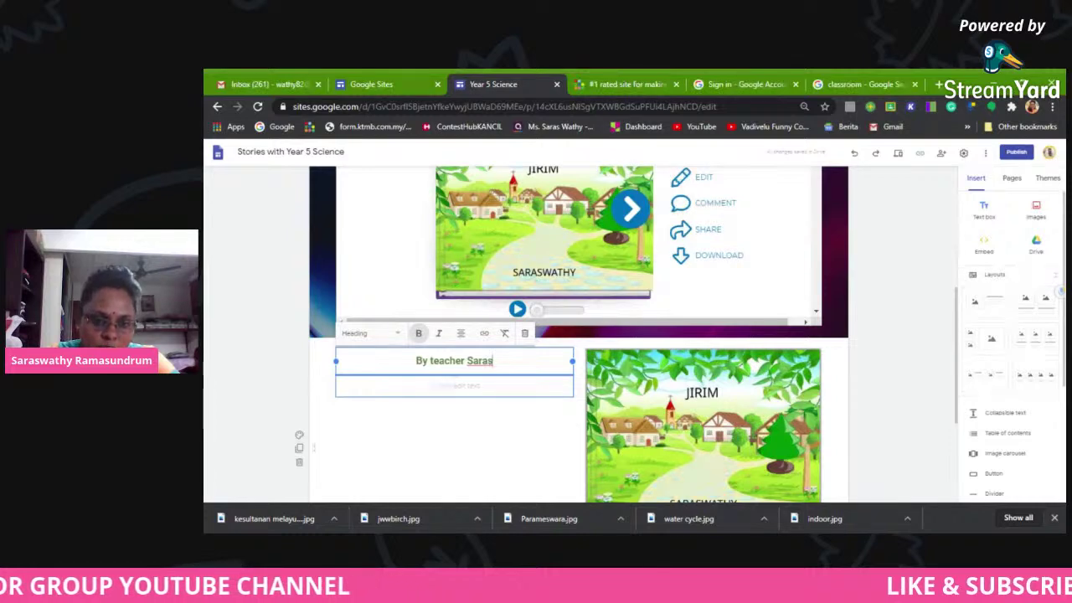
{"action": "left_click", "coordinate": [496, 420]}
{"action": "left_click", "coordinate": [454, 386]}
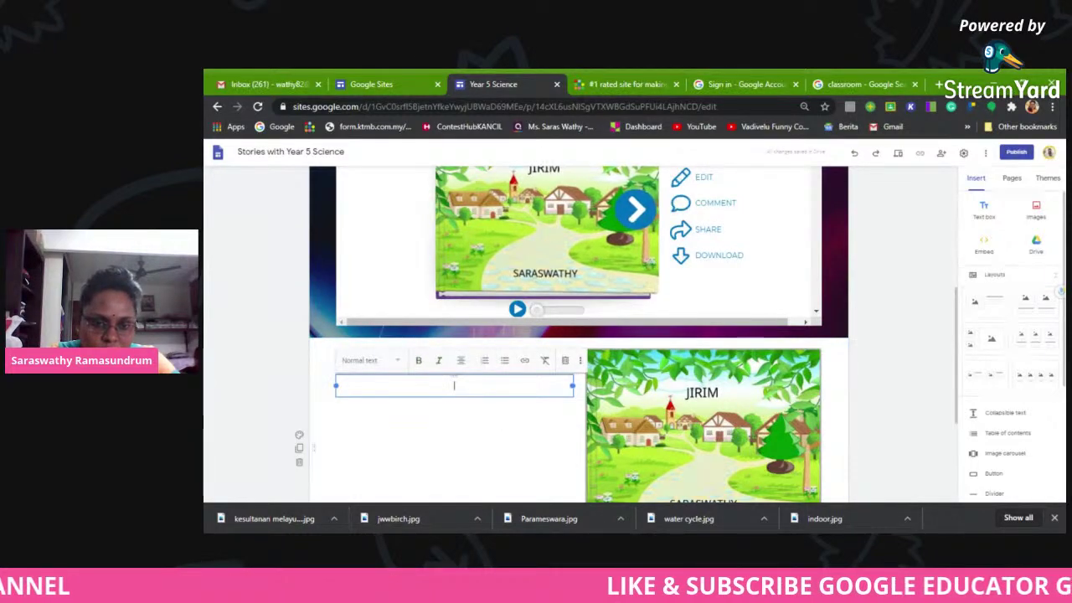
{"action": "scroll", "coordinate": [566, 368], "scroll_direction": "down", "scroll_amount": 1}
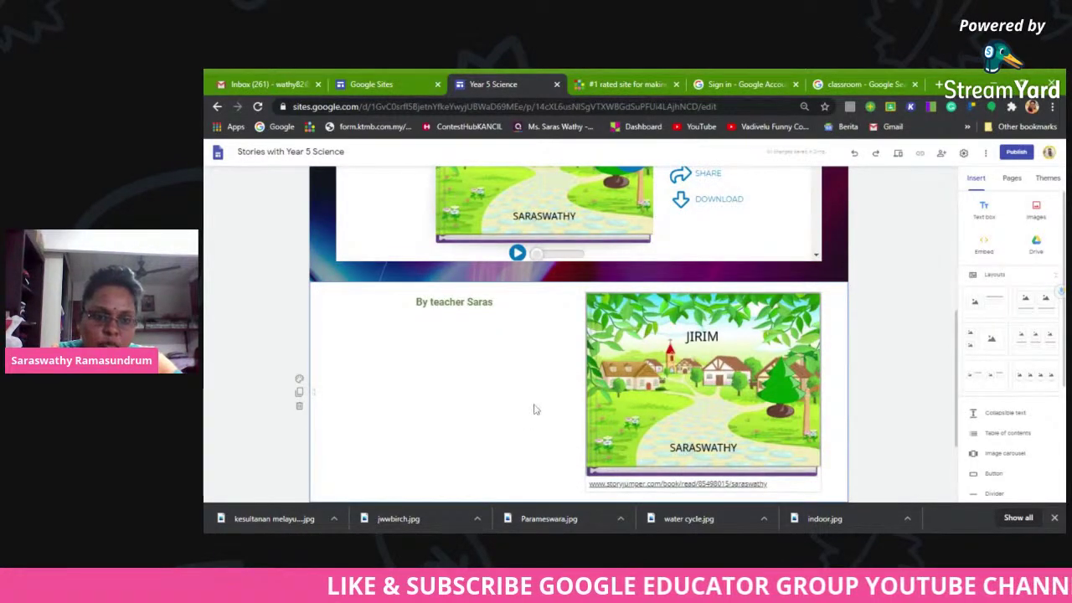
{"action": "scroll", "coordinate": [536, 410], "scroll_direction": "down", "scroll_amount": 1}
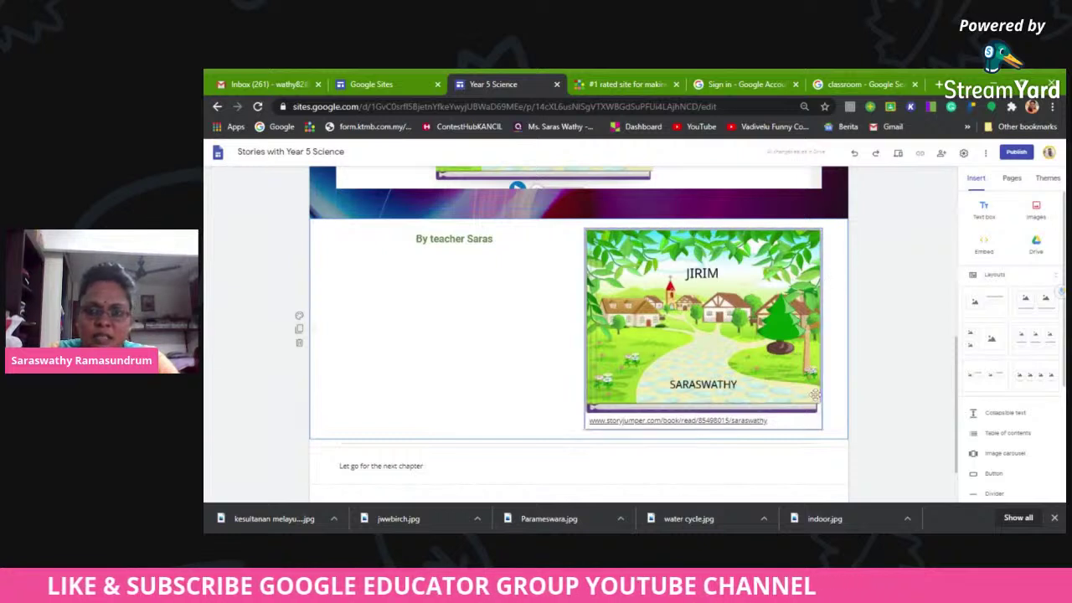
{"action": "double_click", "coordinate": [842, 435]}
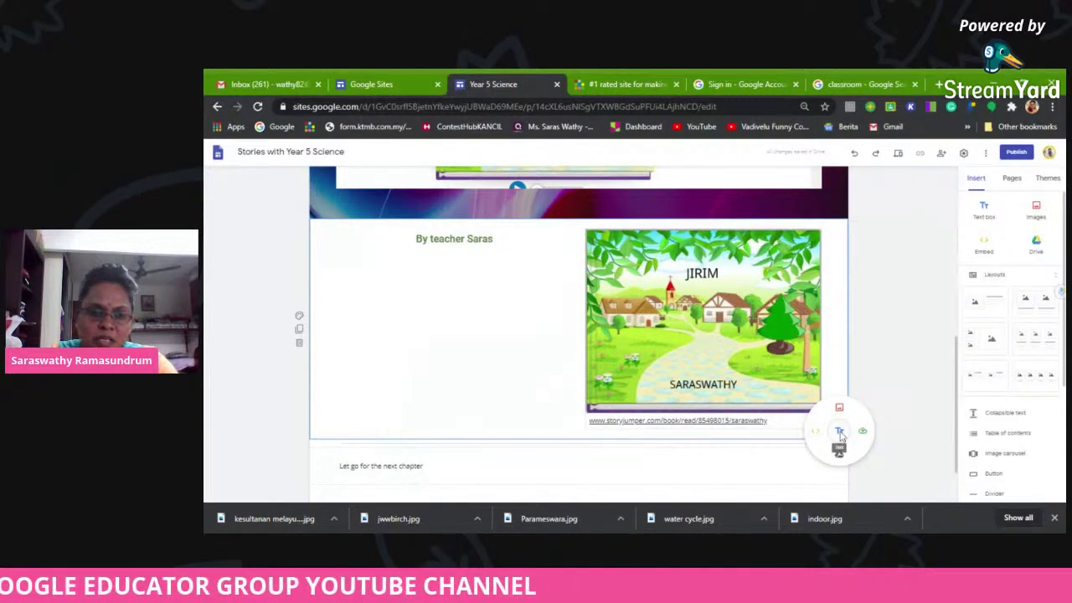
Step: Upload the living-room photo as the book section's background image
{"action": "left_click", "coordinate": [300, 318]}
{"action": "mouse_move", "coordinate": [349, 383]}
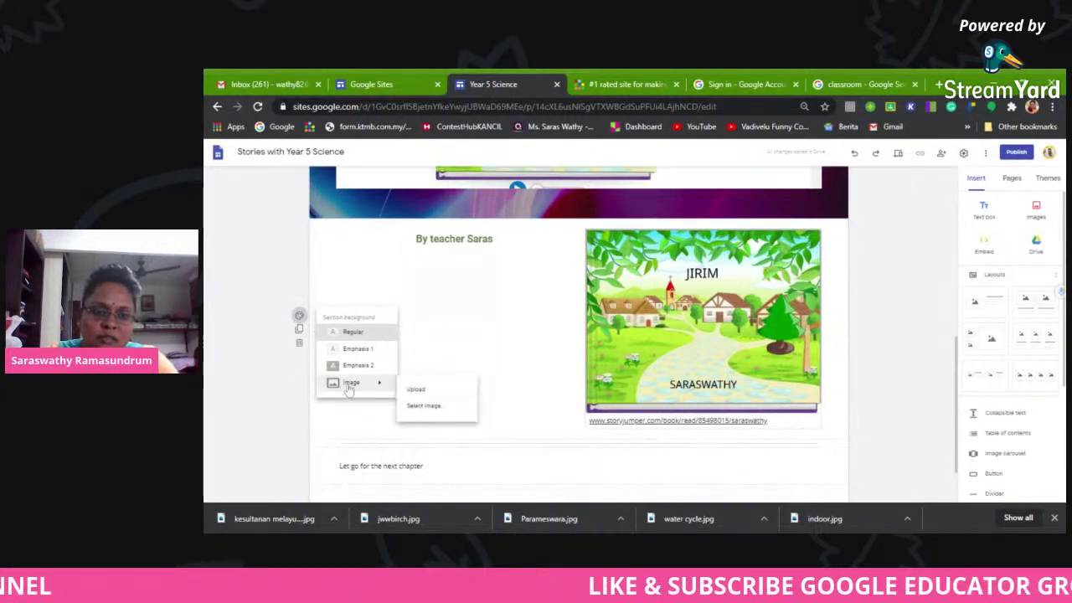
{"action": "left_click", "coordinate": [412, 390]}
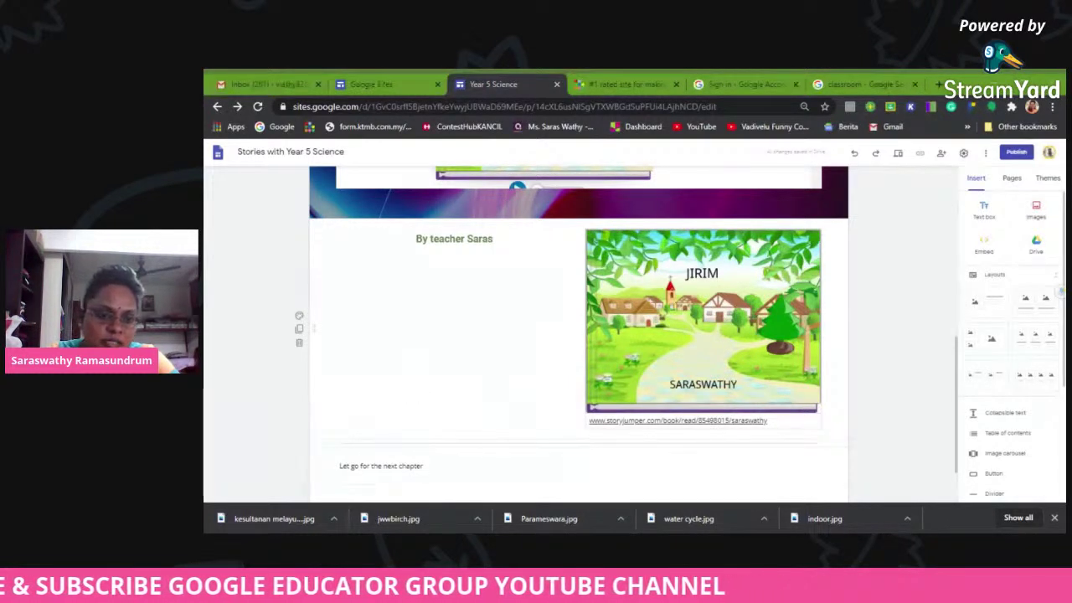
{"action": "double_click", "coordinate": [386, 323]}
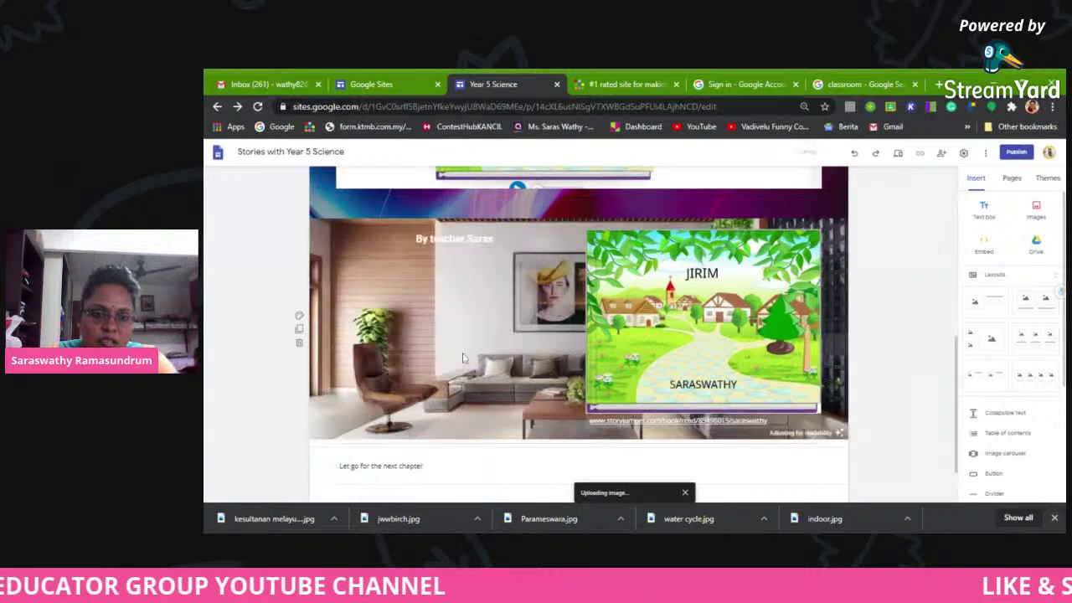
Step: Duplicate the JIRIM book section, then delete the lower duplicate copy
{"action": "left_click", "coordinate": [299, 330]}
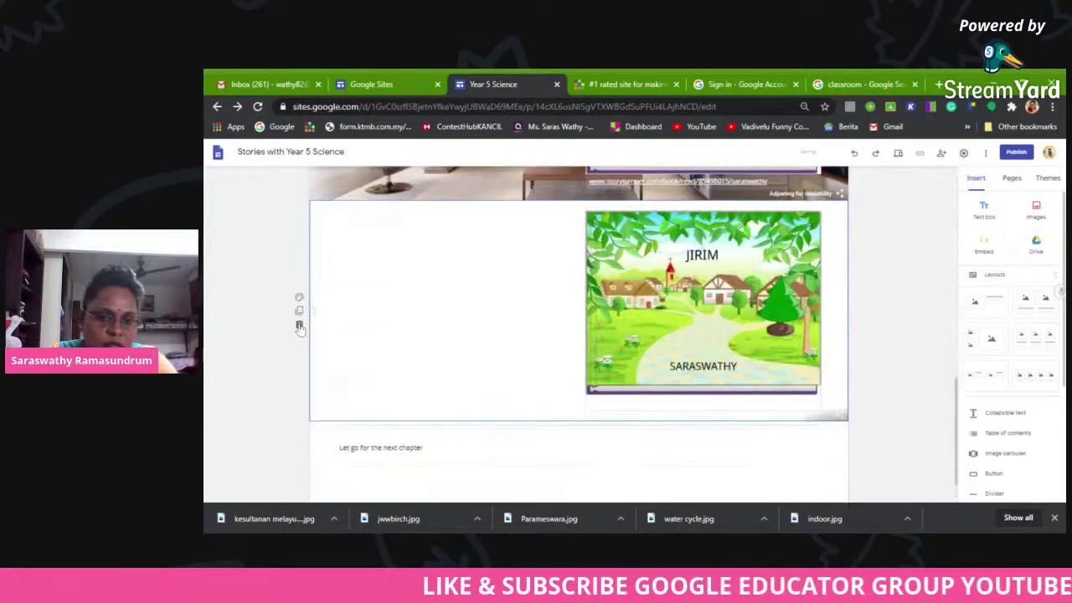
{"action": "scroll", "coordinate": [527, 344], "scroll_direction": "up", "scroll_amount": 3}
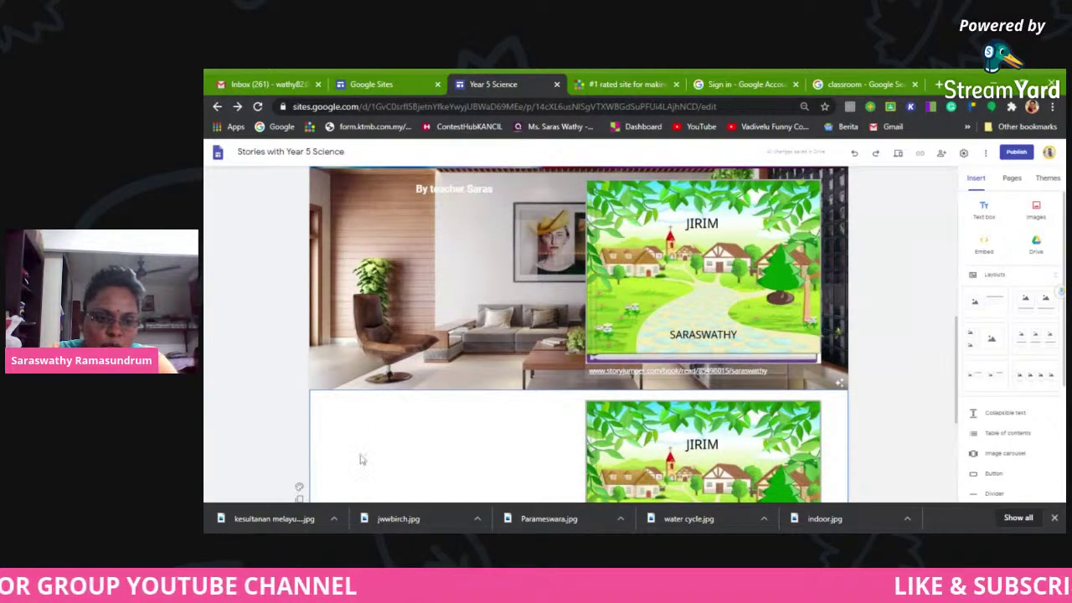
{"action": "scroll", "coordinate": [711, 386], "scroll_direction": "down", "scroll_amount": 3}
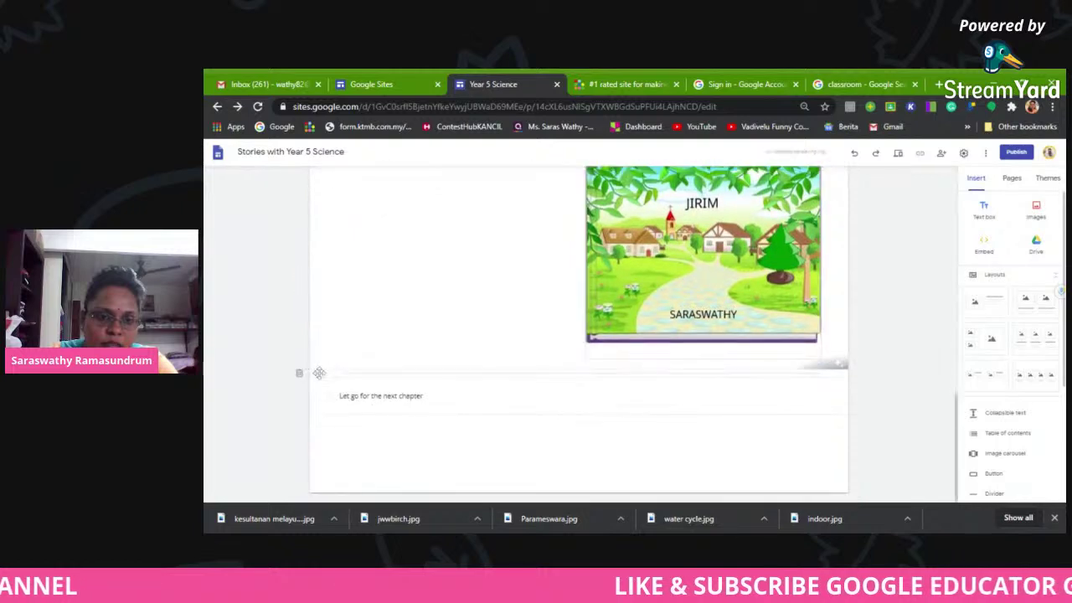
{"action": "scroll", "coordinate": [327, 326], "scroll_direction": "up", "scroll_amount": 1}
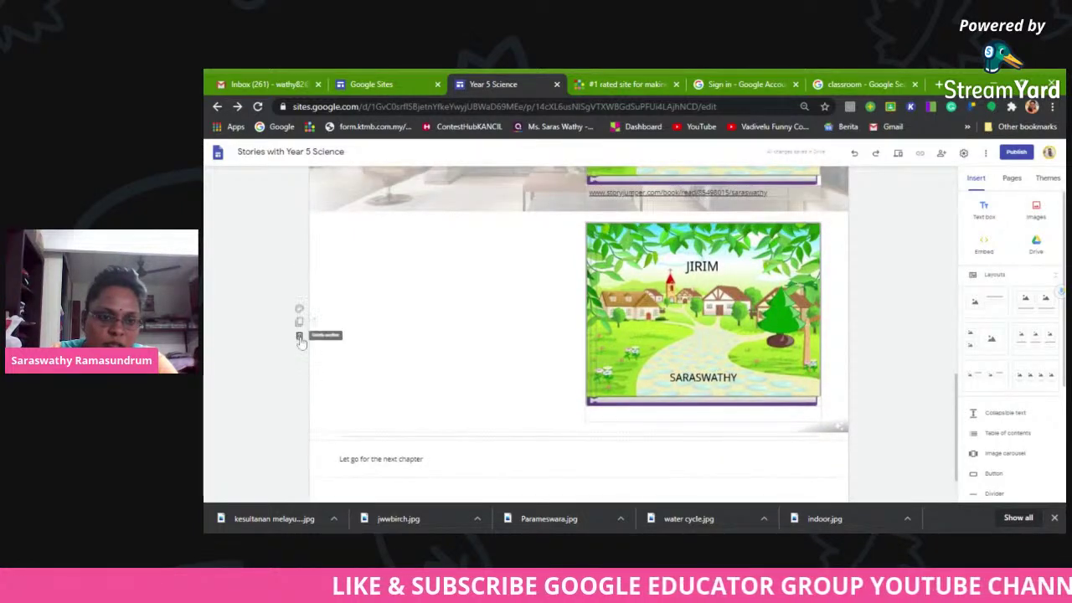
{"action": "scroll", "coordinate": [472, 428], "scroll_direction": "up", "scroll_amount": 2}
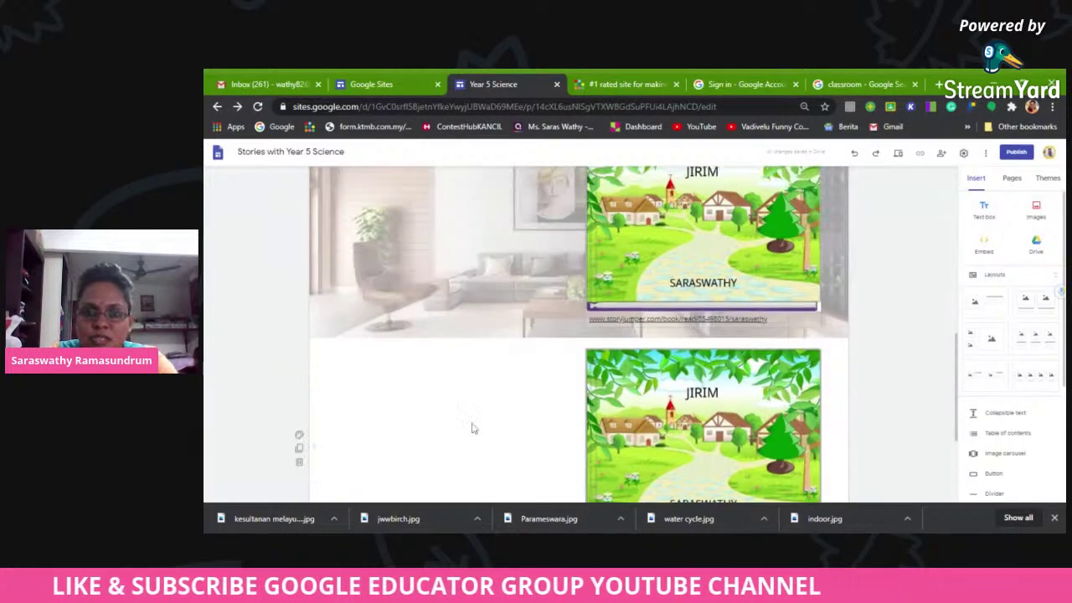
{"action": "scroll", "coordinate": [549, 454], "scroll_direction": "up", "scroll_amount": 2}
{"action": "scroll", "coordinate": [505, 470], "scroll_direction": "down", "scroll_amount": 2}
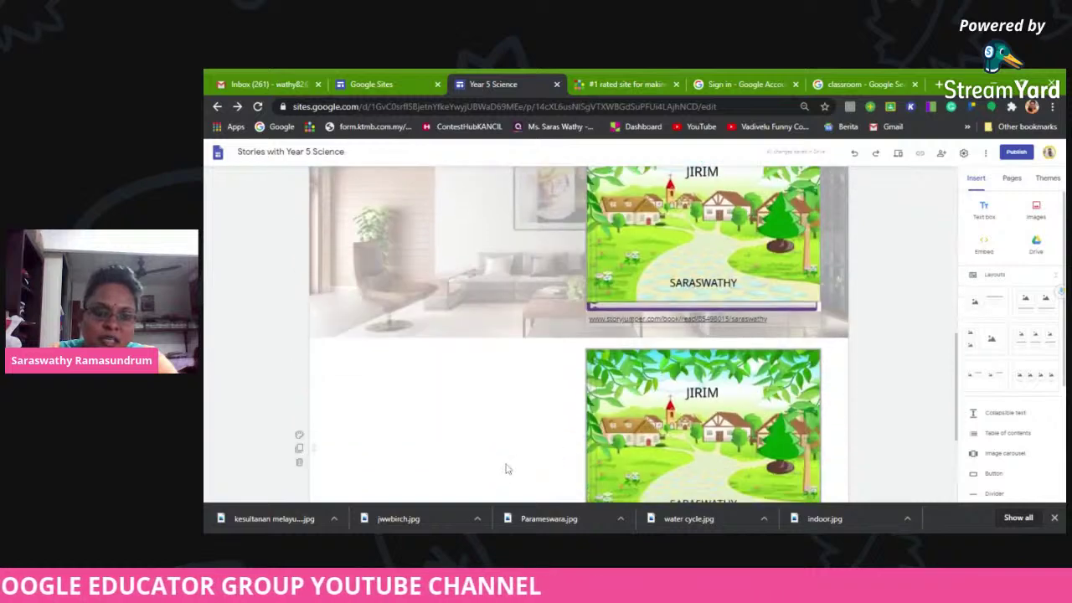
{"action": "left_click", "coordinate": [299, 463]}
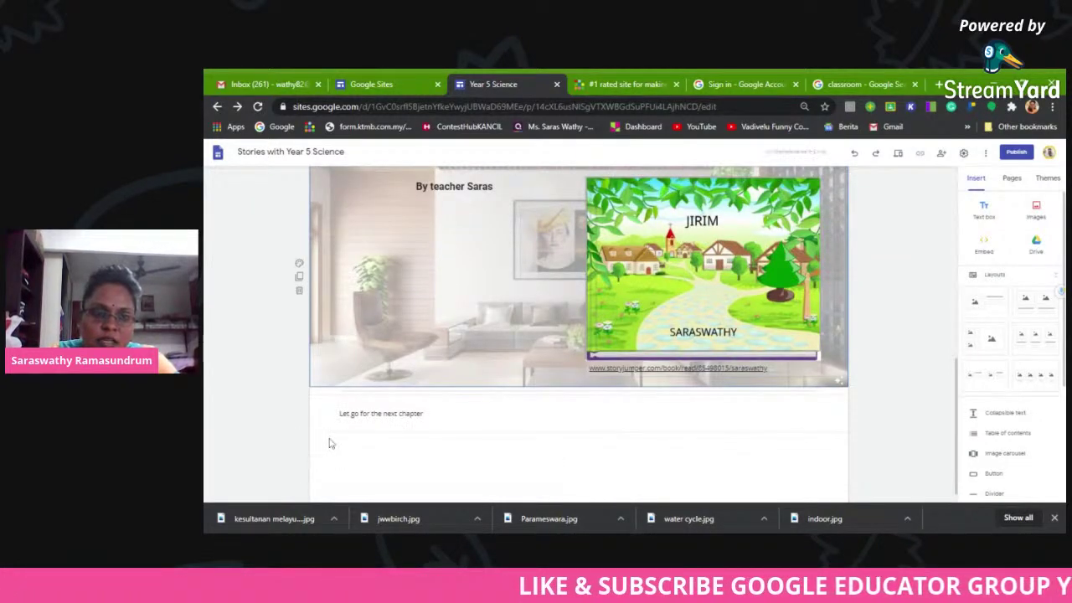
{"action": "scroll", "coordinate": [323, 411], "scroll_direction": "up", "scroll_amount": 1}
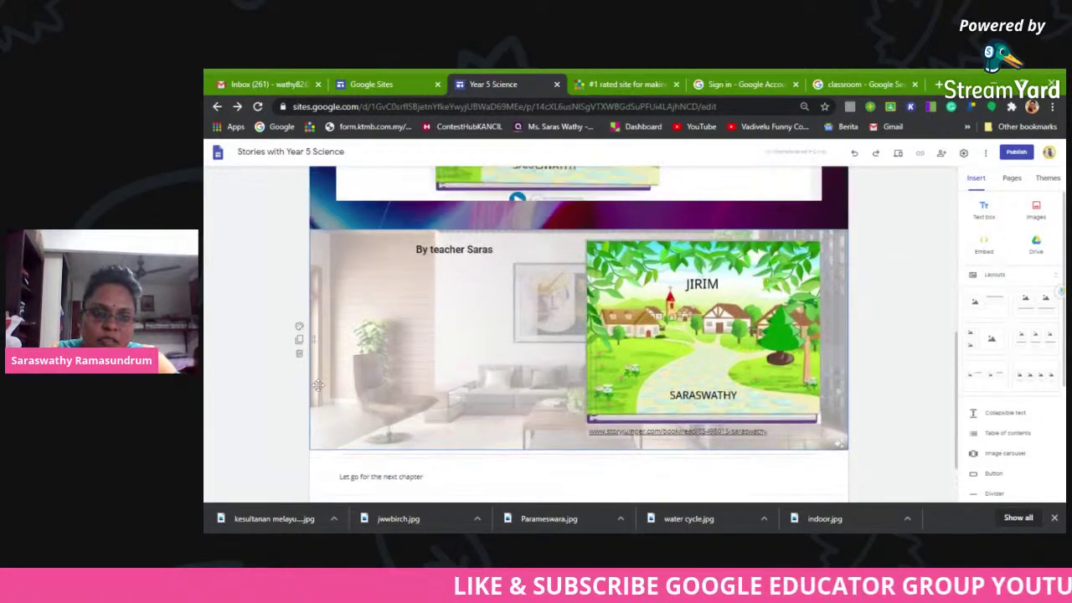
Step: Give the section the Emphasis 2 background, then try an image background instead
{"action": "left_click", "coordinate": [299, 327]}
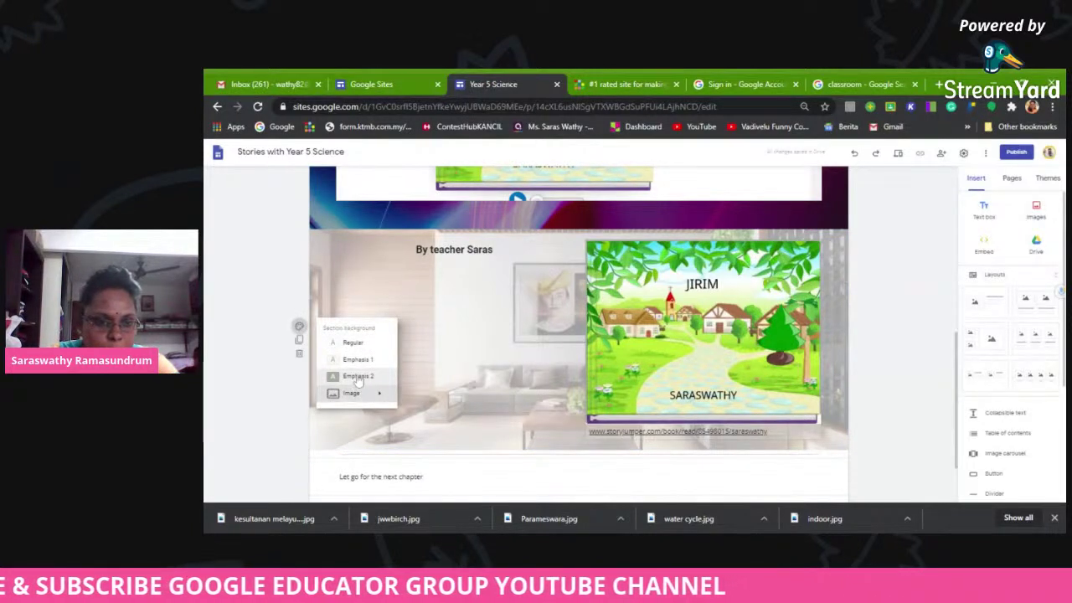
{"action": "left_click", "coordinate": [357, 377]}
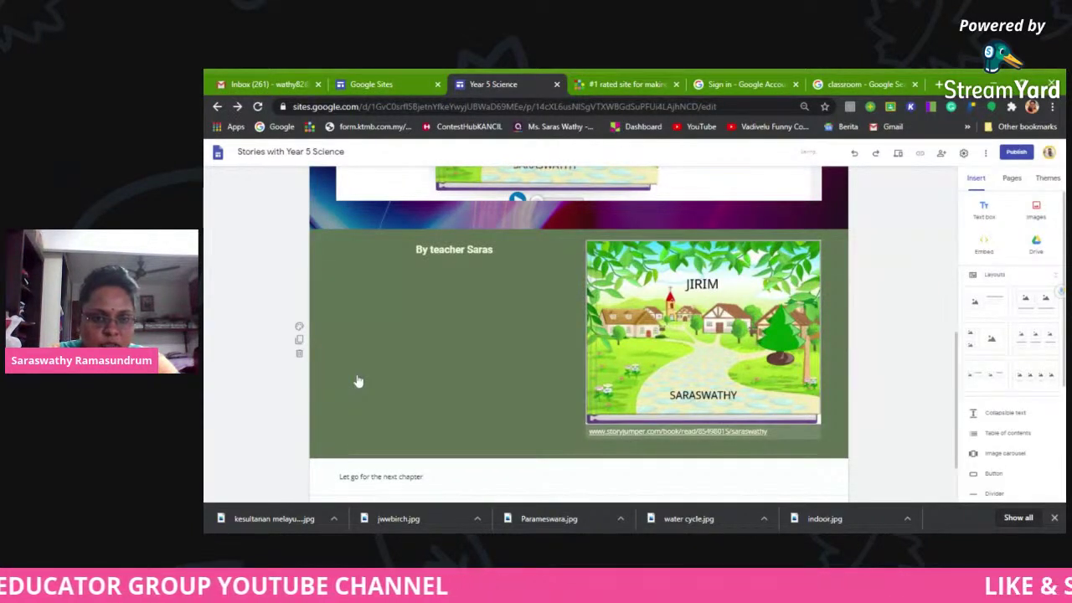
{"action": "left_click", "coordinate": [299, 328]}
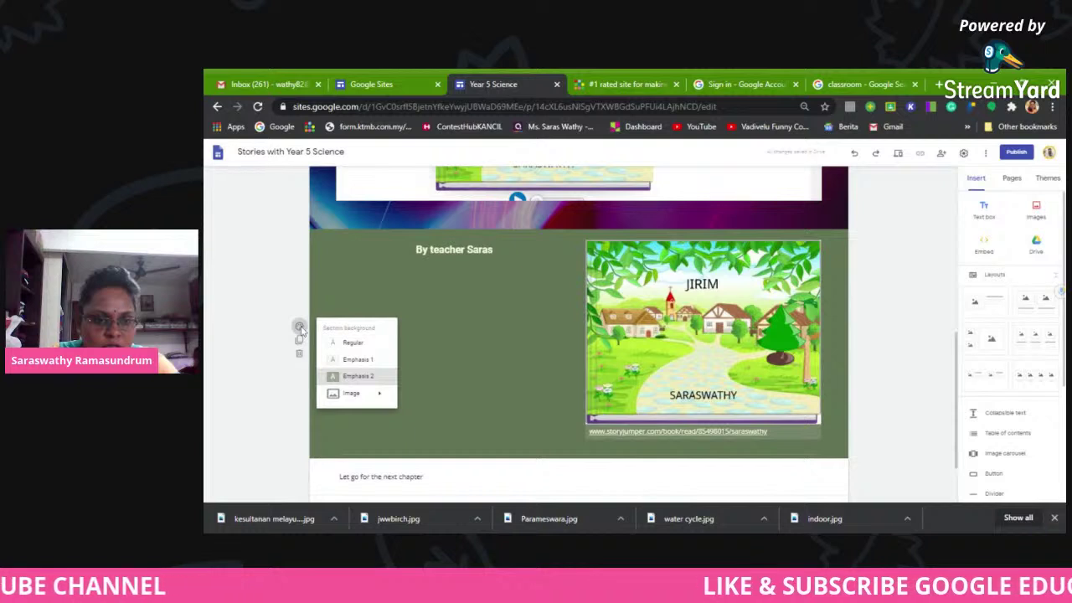
{"action": "left_click", "coordinate": [364, 401]}
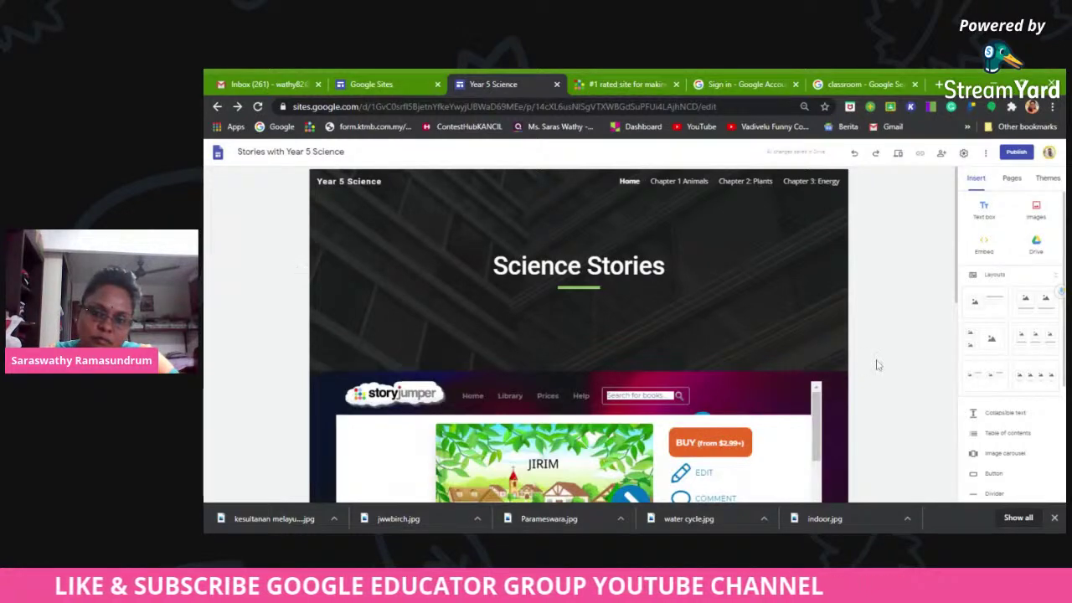
{"action": "scroll", "coordinate": [878, 367], "scroll_direction": "down", "scroll_amount": 3}
{"action": "scroll", "coordinate": [881, 372], "scroll_direction": "down", "scroll_amount": 2}
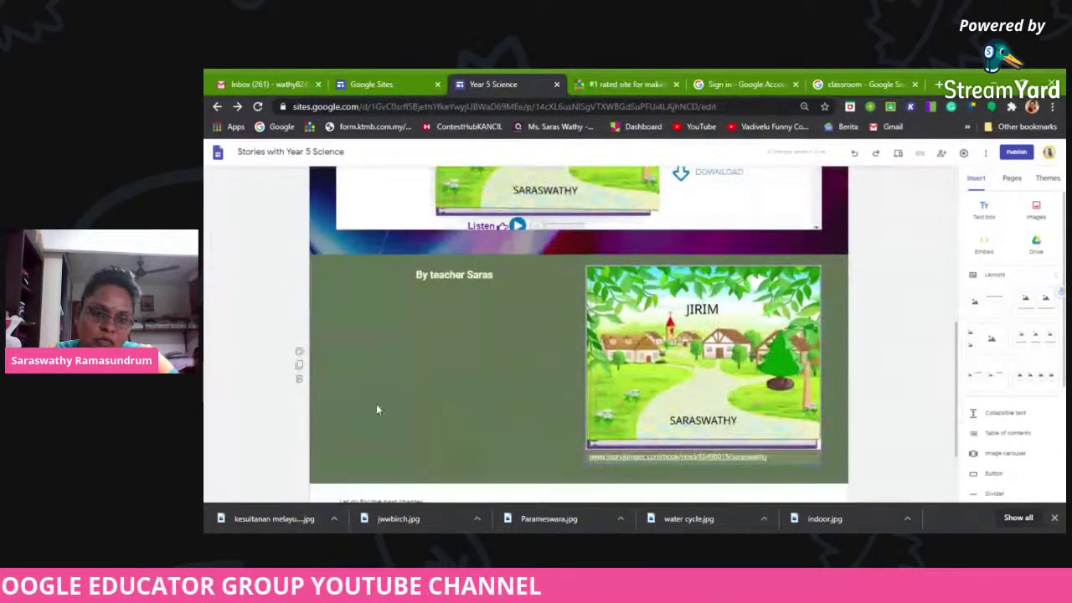
Step: Pick the pink gallery image and apply it as the section background
{"action": "left_click", "coordinate": [299, 354]}
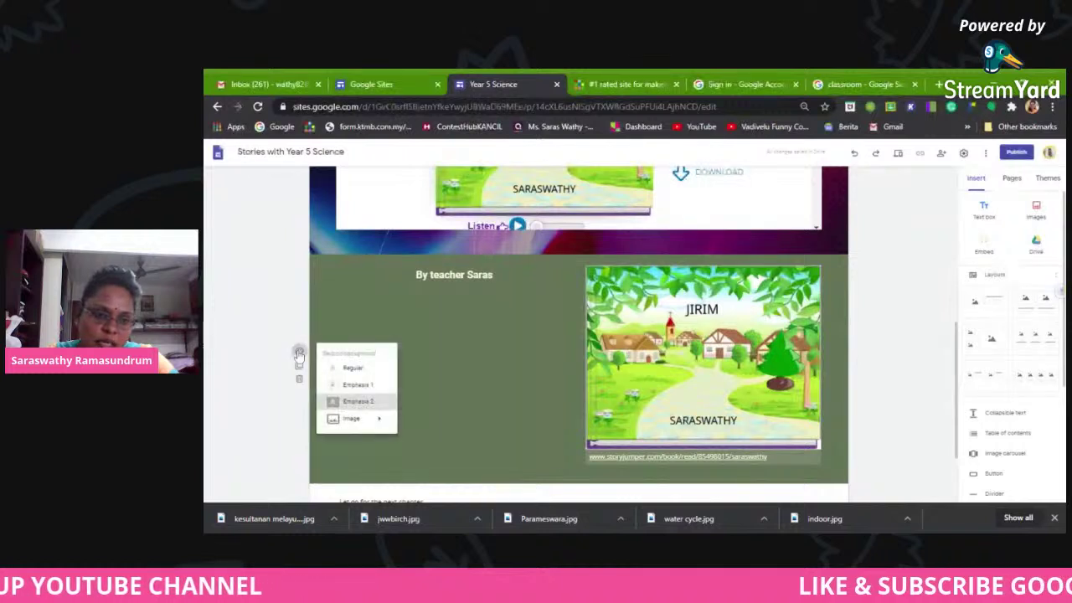
{"action": "mouse_move", "coordinate": [360, 418]}
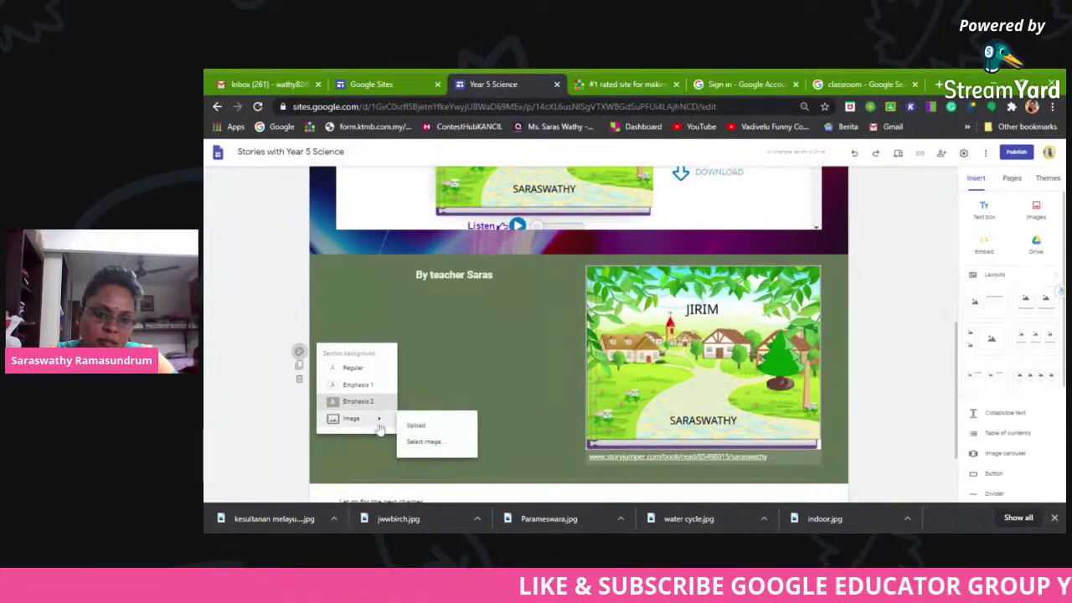
{"action": "left_click", "coordinate": [426, 442]}
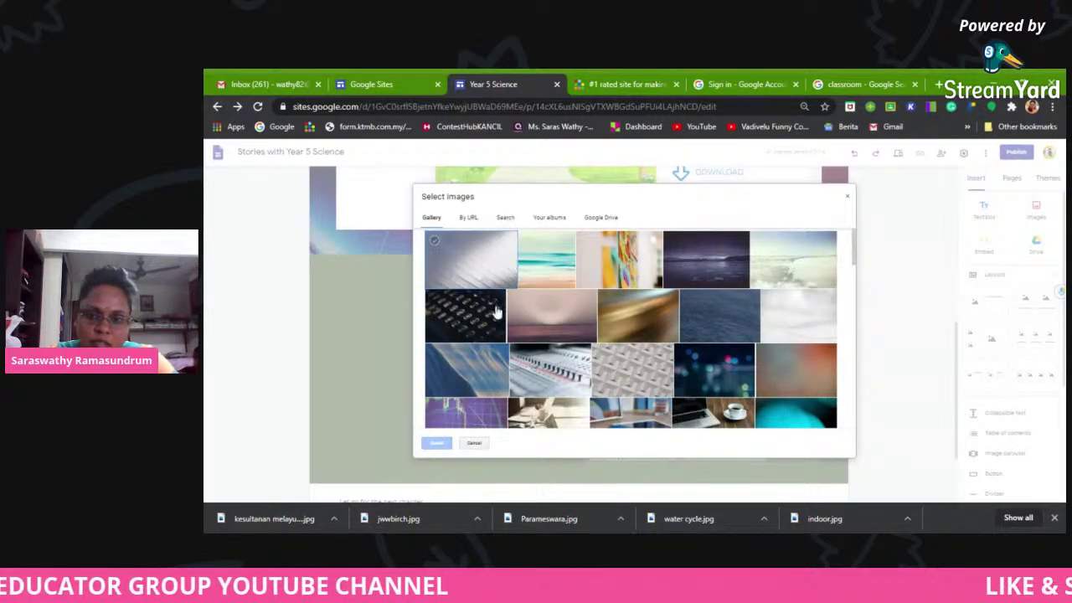
{"action": "scroll", "coordinate": [746, 369], "scroll_direction": "down", "scroll_amount": 5}
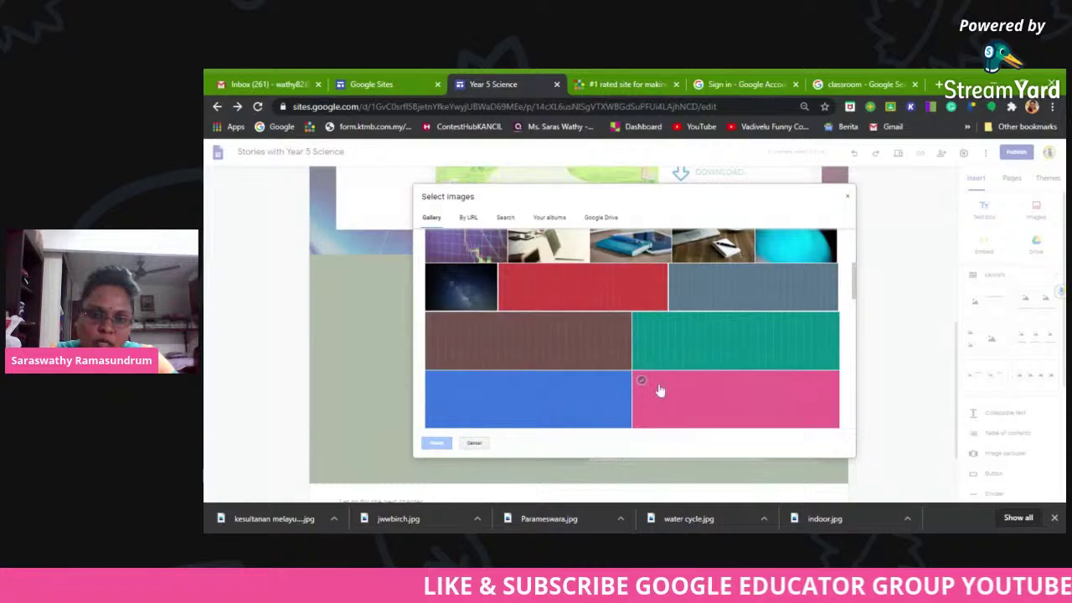
{"action": "left_click", "coordinate": [660, 390]}
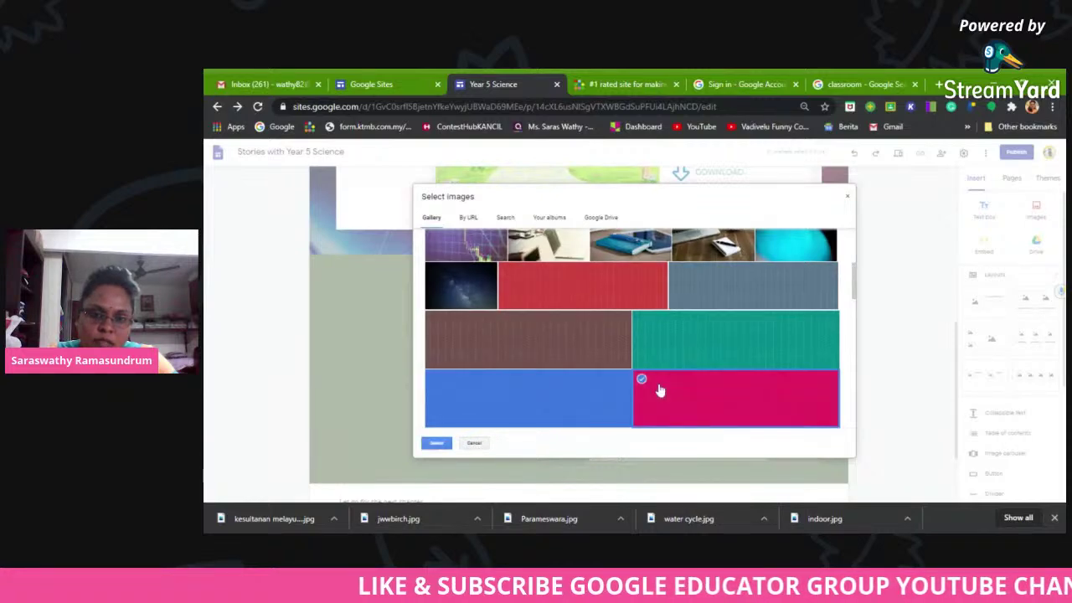
{"action": "left_click", "coordinate": [435, 444]}
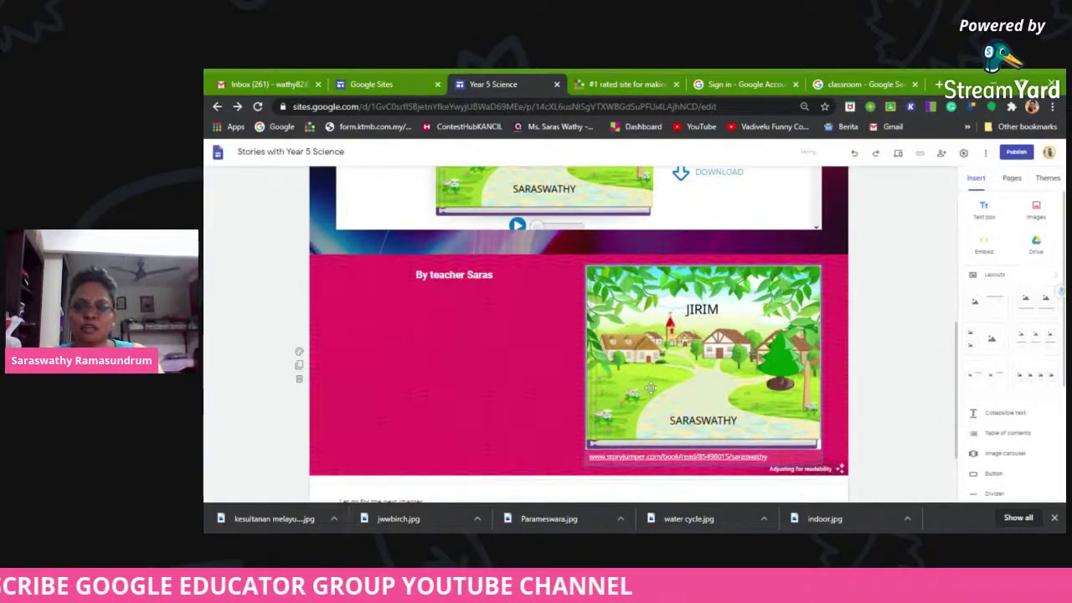
Step: Browse the Chapter 1 Animals, Chapter 2: Plants and Chapter 3: Energy pages
{"action": "scroll", "coordinate": [704, 374], "scroll_direction": "up", "scroll_amount": 5}
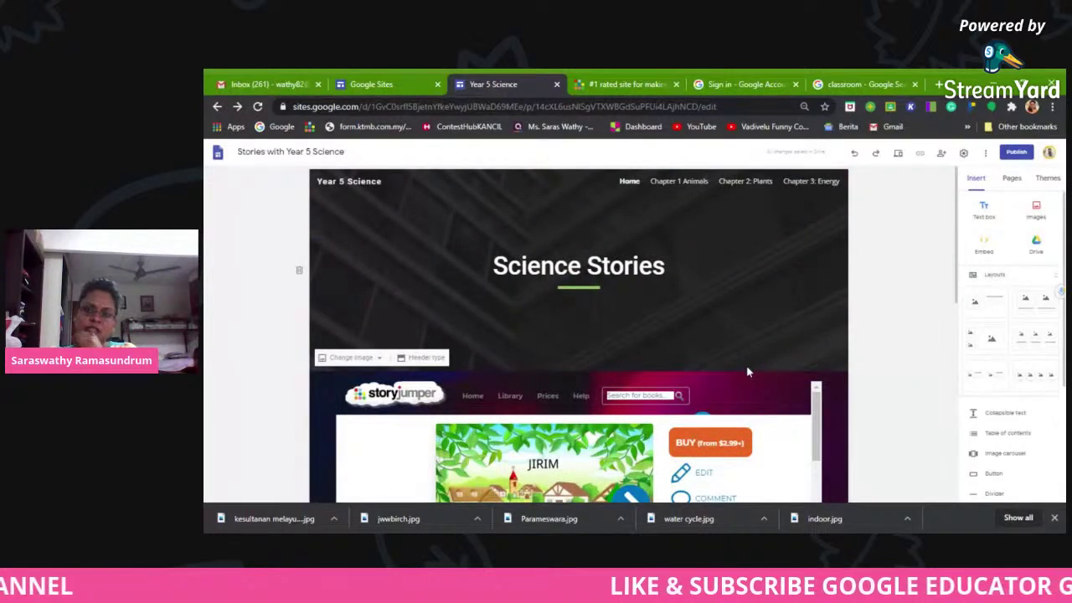
{"action": "scroll", "coordinate": [748, 372], "scroll_direction": "down", "scroll_amount": 5}
{"action": "scroll", "coordinate": [796, 373], "scroll_direction": "up", "scroll_amount": 5}
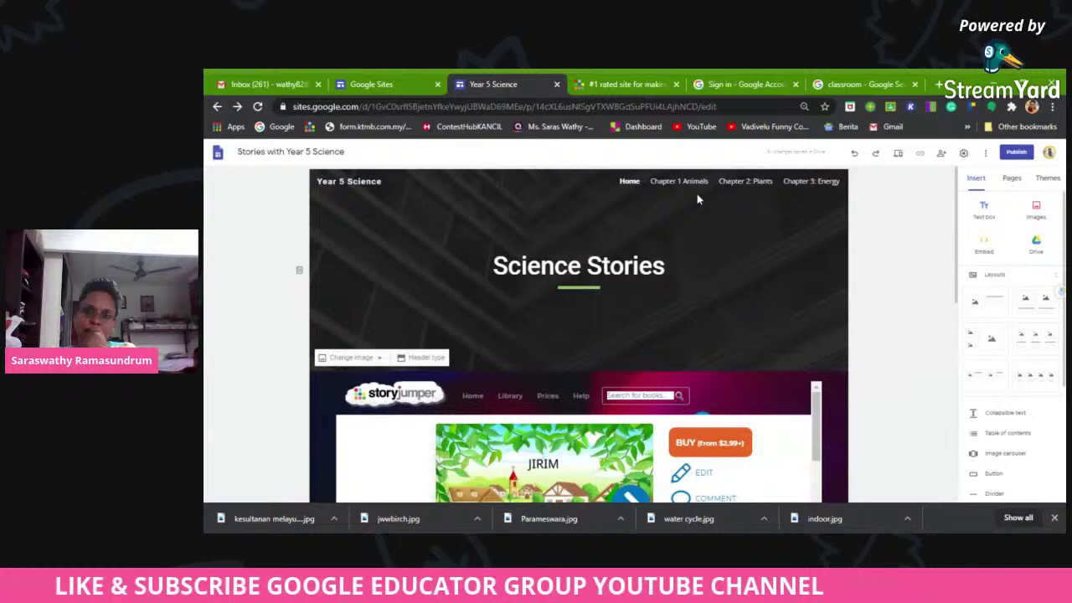
{"action": "scroll", "coordinate": [630, 421], "scroll_direction": "down", "scroll_amount": 3}
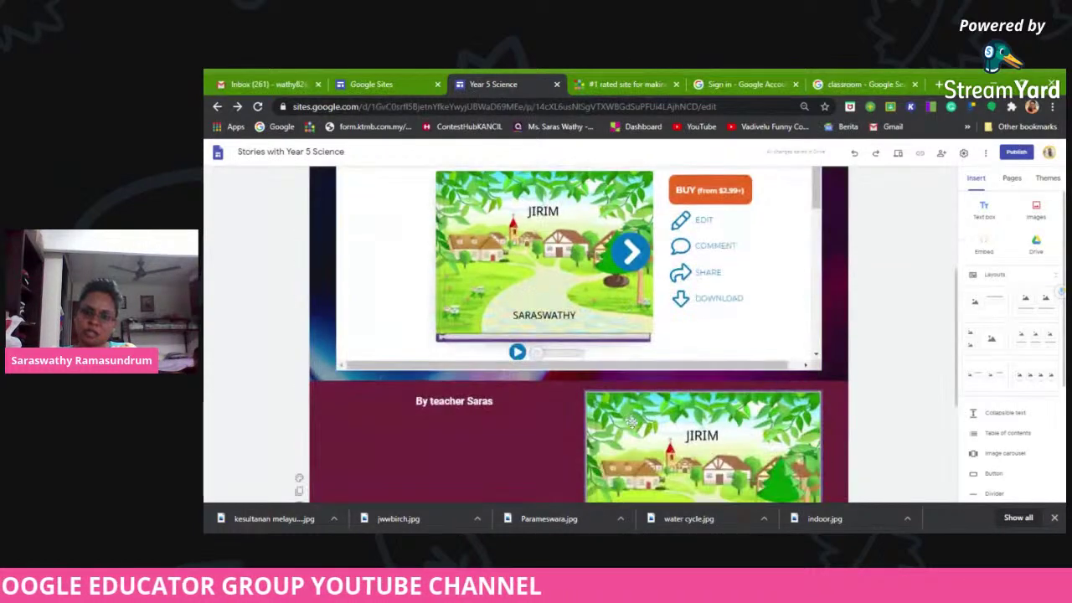
{"action": "scroll", "coordinate": [630, 421], "scroll_direction": "up", "scroll_amount": 3}
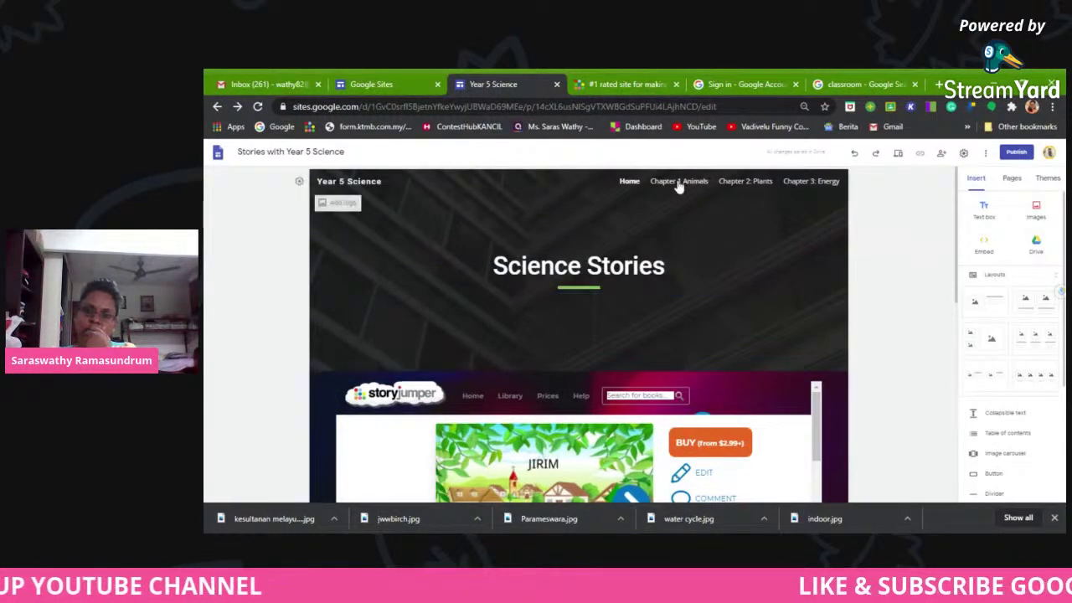
{"action": "left_click", "coordinate": [679, 183]}
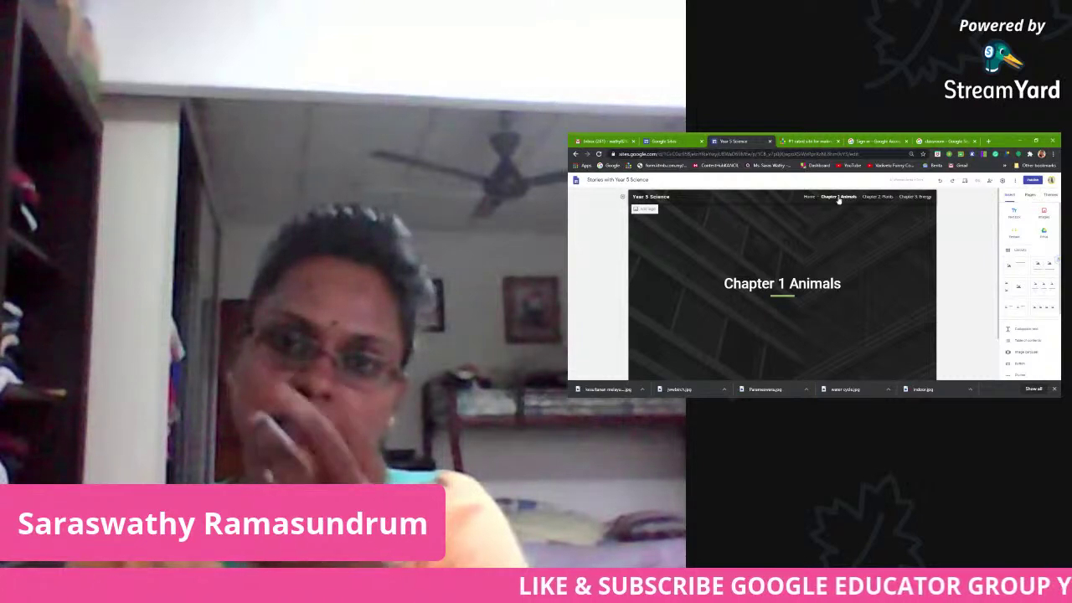
{"action": "left_click", "coordinate": [886, 198]}
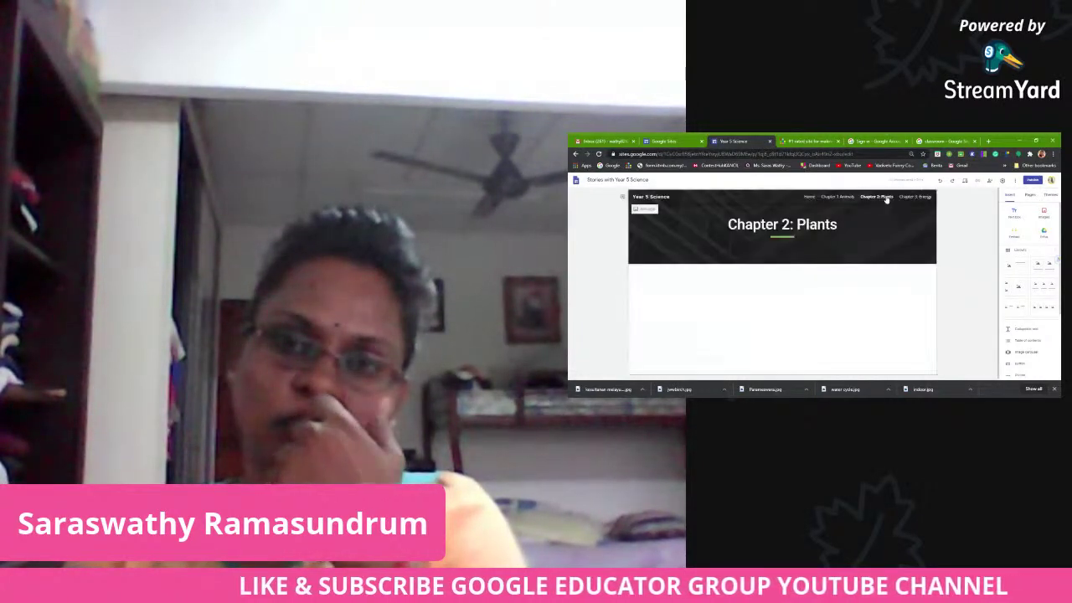
{"action": "left_click", "coordinate": [919, 198]}
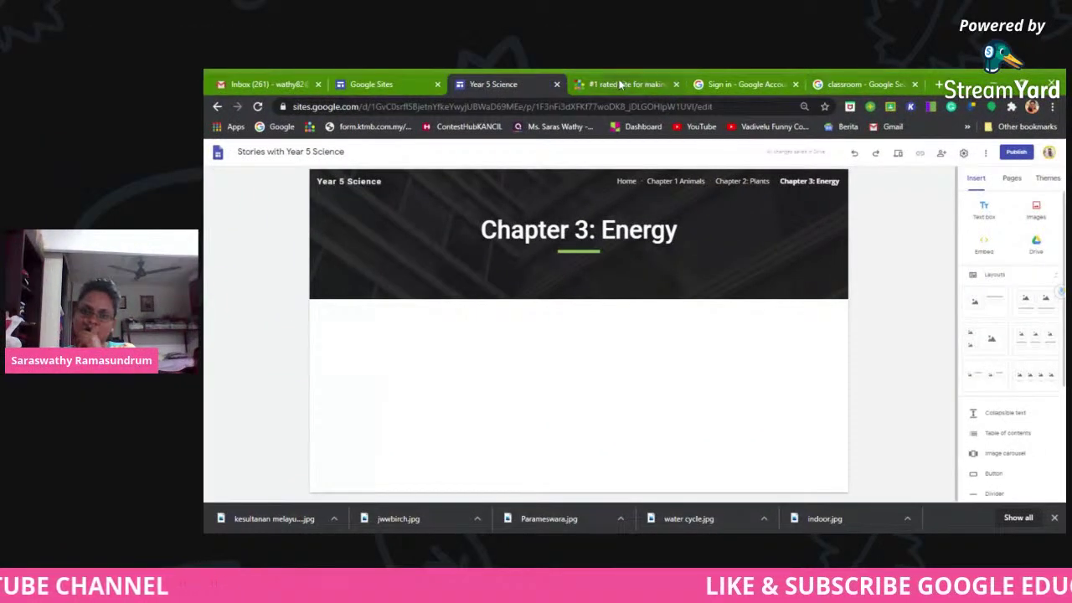
Step: Switch to StoryJumper and open the 5Tanjung class's books
{"action": "left_click", "coordinate": [620, 84]}
{"action": "scroll", "coordinate": [473, 215], "scroll_direction": "up", "scroll_amount": 6}
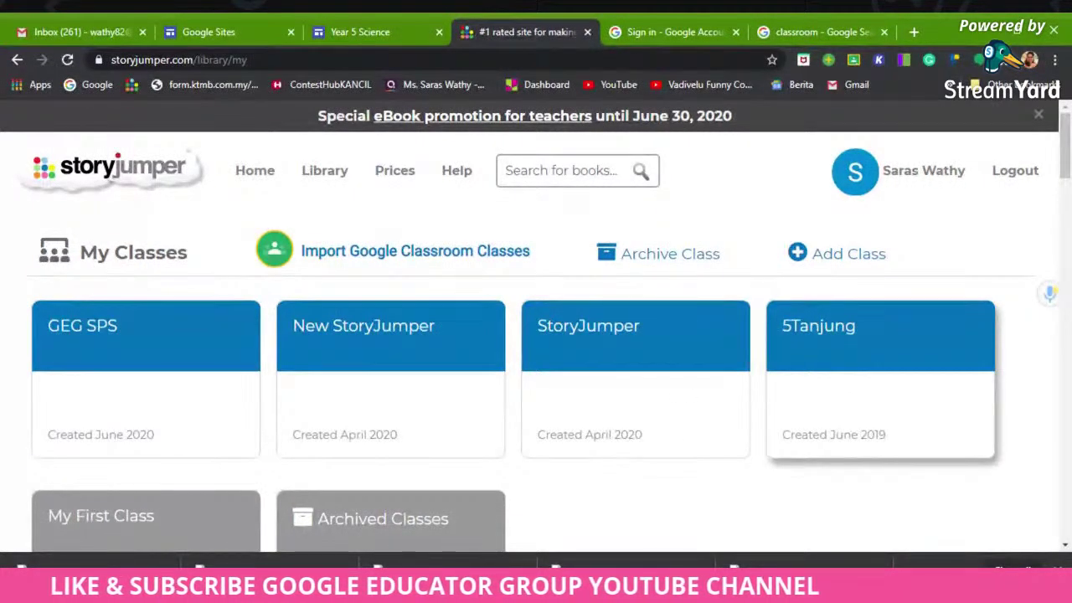
{"action": "left_click", "coordinate": [852, 354]}
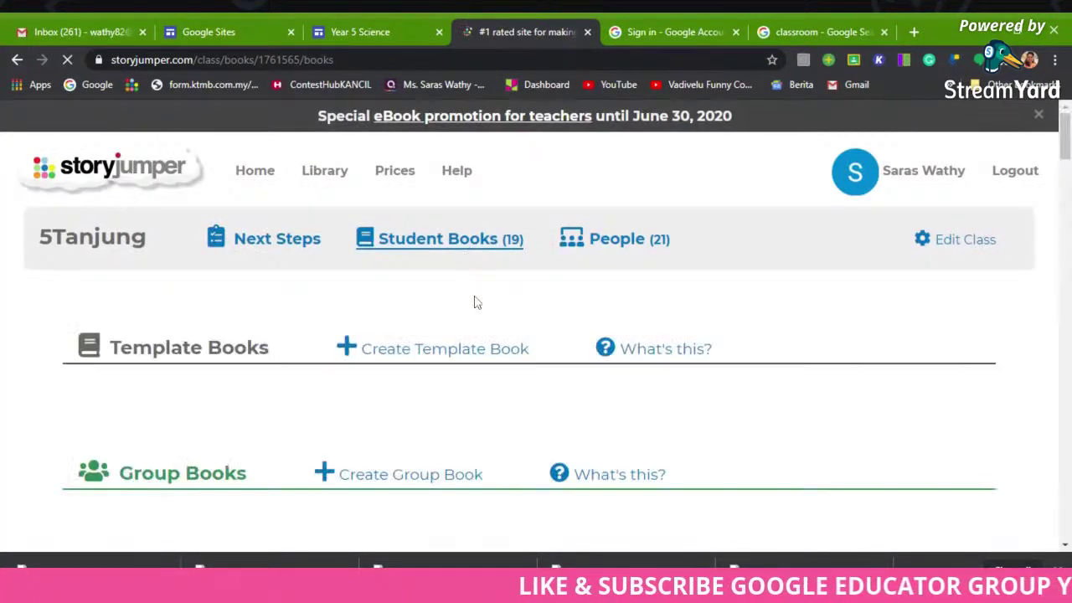
Step: Open the PROSES HIDUP HAIWAN book and bring up the class's sharing options
{"action": "scroll", "coordinate": [474, 301], "scroll_direction": "down", "scroll_amount": 2}
{"action": "scroll", "coordinate": [453, 404], "scroll_direction": "down", "scroll_amount": 1}
{"action": "scroll", "coordinate": [411, 410], "scroll_direction": "down", "scroll_amount": 3}
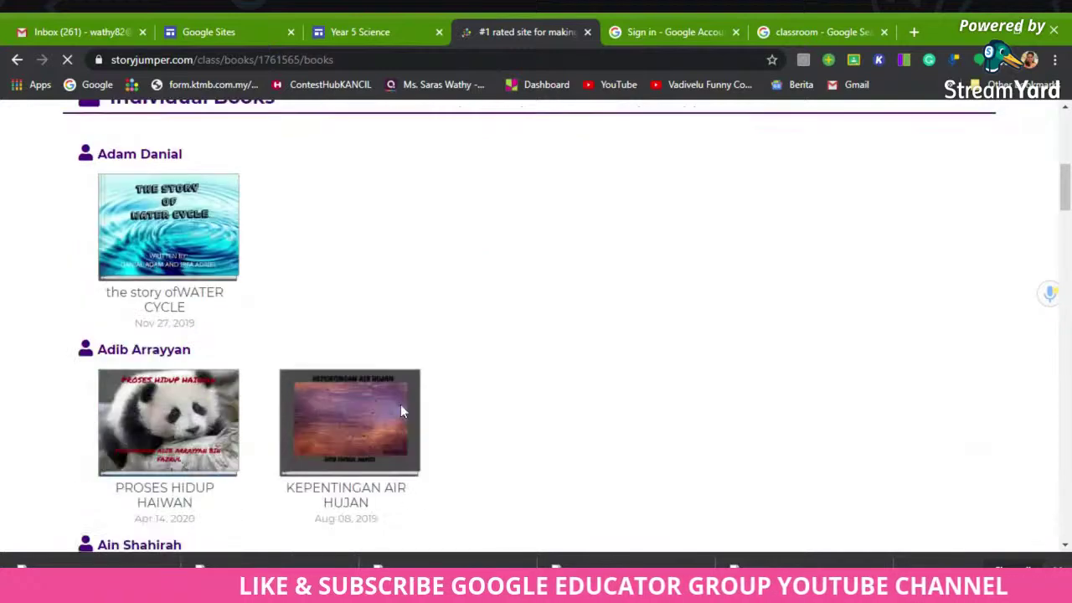
{"action": "scroll", "coordinate": [173, 408], "scroll_direction": "down", "scroll_amount": 3}
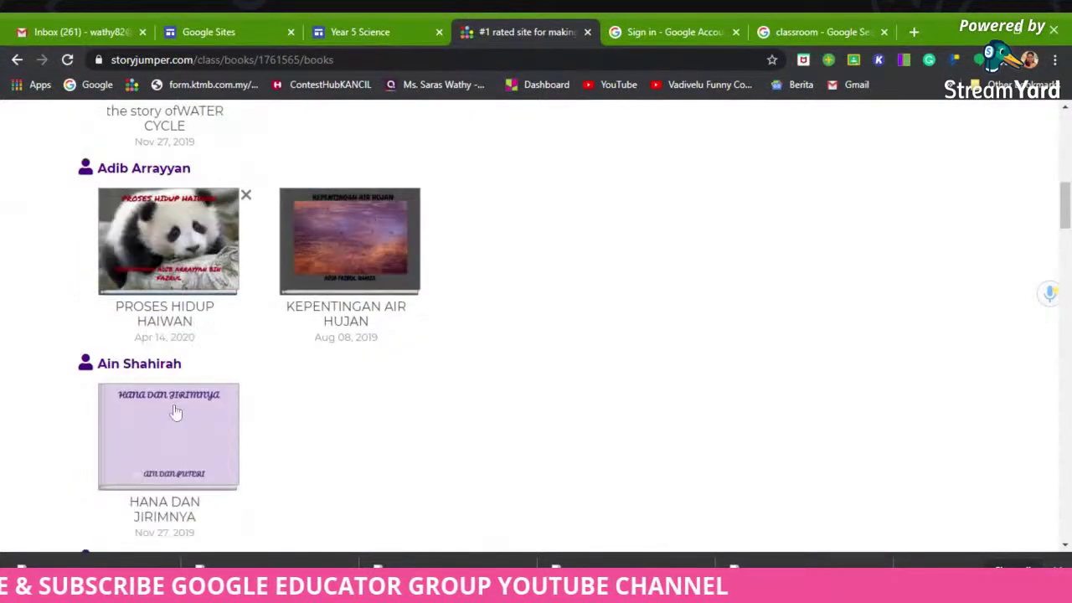
{"action": "scroll", "coordinate": [172, 386], "scroll_direction": "up", "scroll_amount": 2}
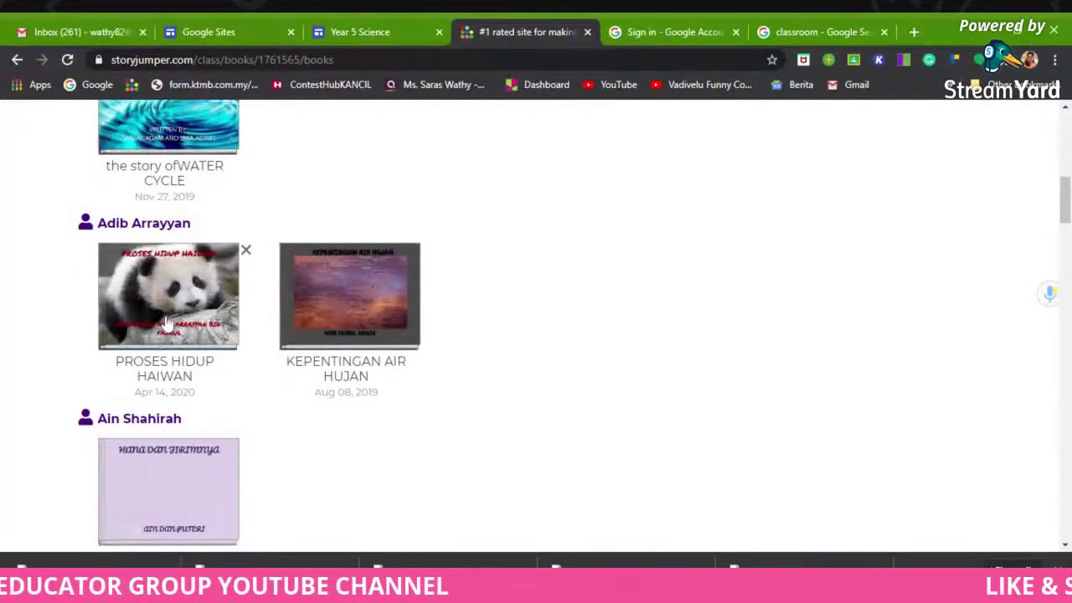
{"action": "left_click", "coordinate": [166, 323]}
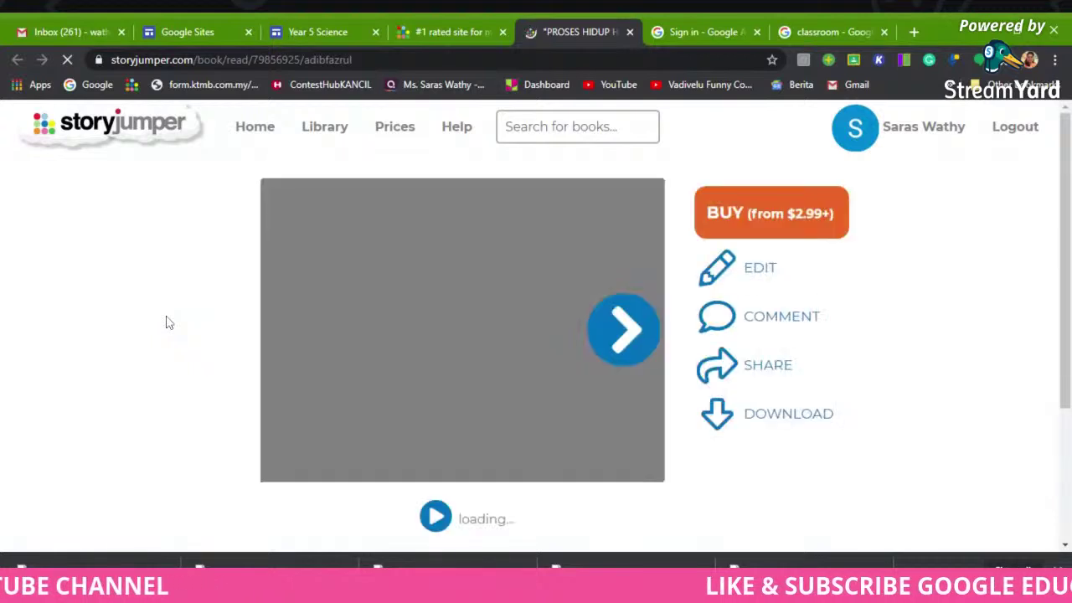
{"action": "left_click", "coordinate": [751, 374]}
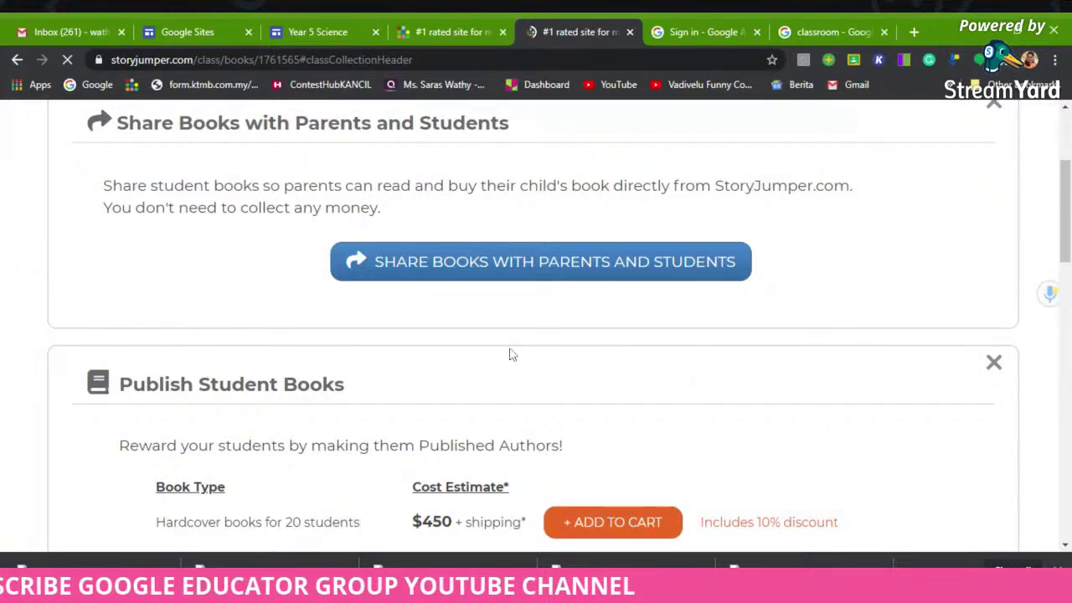
Step: Copy the 5Tanjung class library share link and return to the Year 5 Science editor
{"action": "scroll", "coordinate": [512, 356], "scroll_direction": "up", "scroll_amount": 3}
{"action": "scroll", "coordinate": [492, 222], "scroll_direction": "up", "scroll_amount": 1}
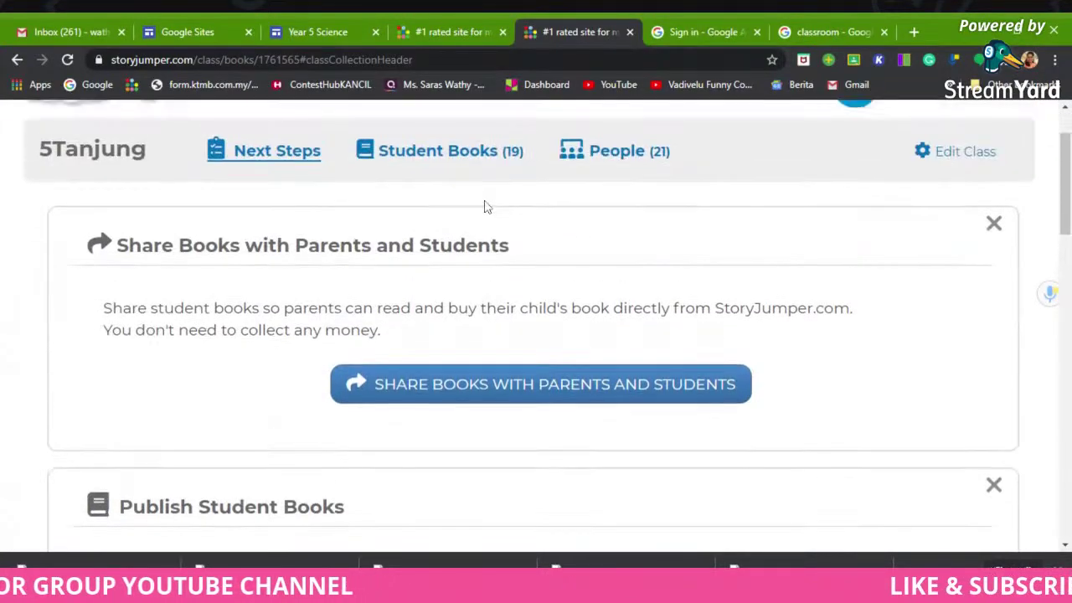
{"action": "scroll", "coordinate": [531, 318], "scroll_direction": "down", "scroll_amount": 10}
{"action": "scroll", "coordinate": [583, 341], "scroll_direction": "up", "scroll_amount": 10}
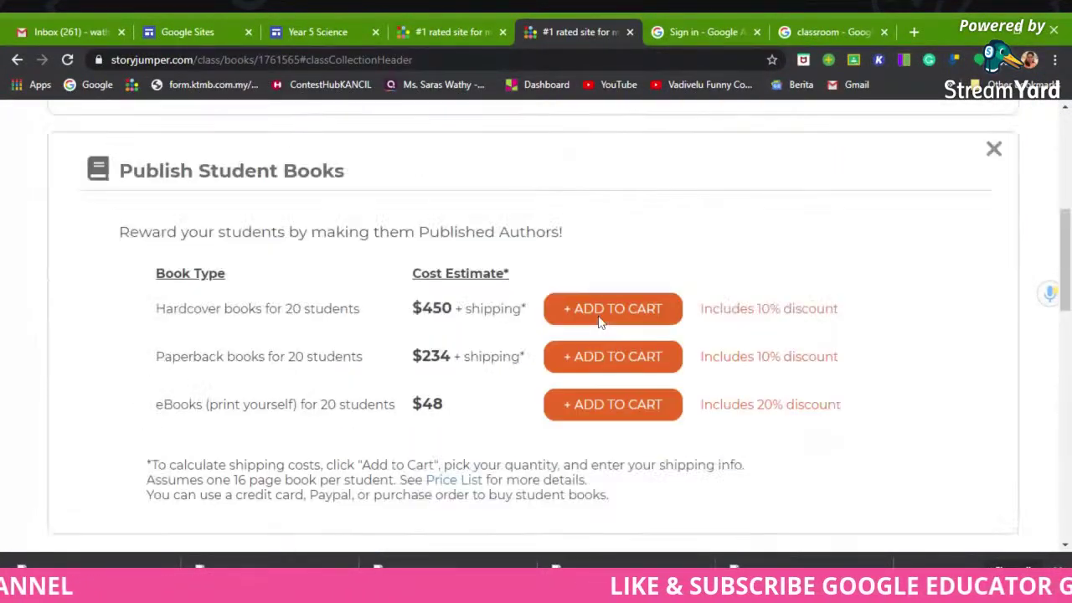
{"action": "scroll", "coordinate": [620, 422], "scroll_direction": "down", "scroll_amount": 3}
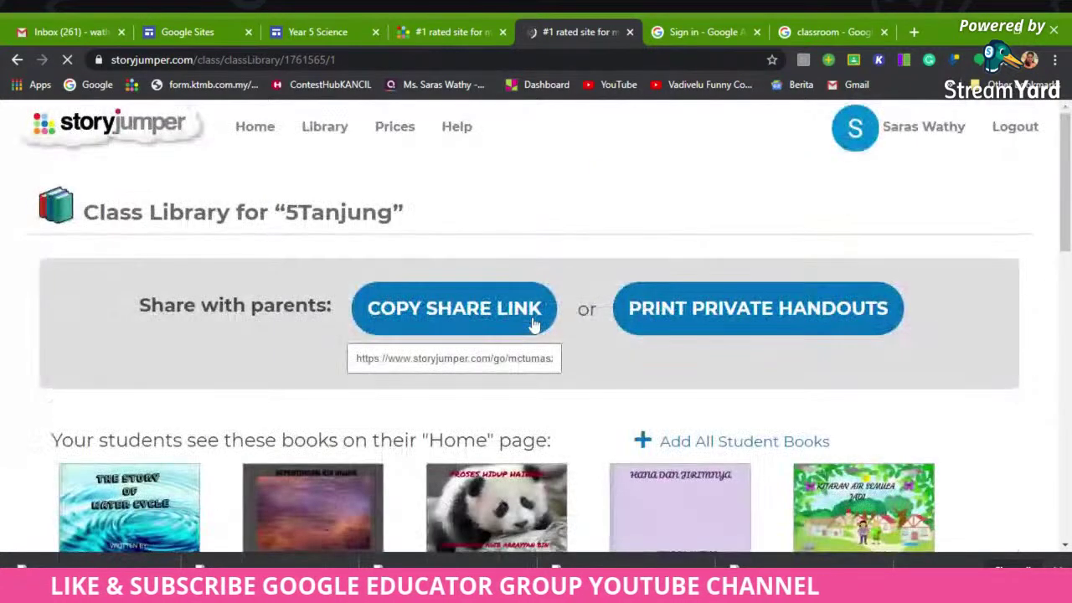
{"action": "left_click", "coordinate": [481, 316]}
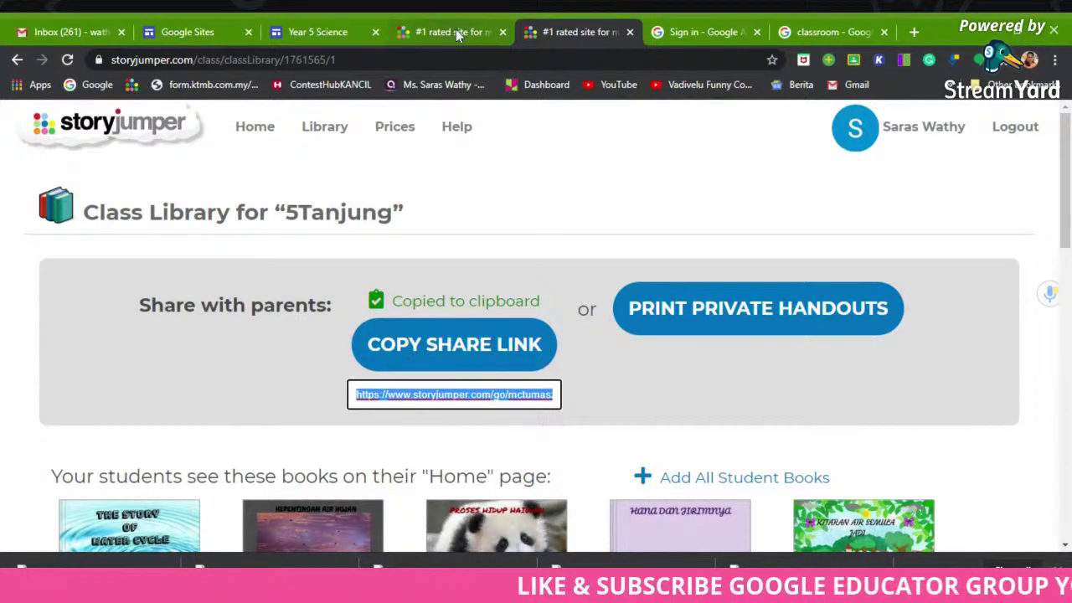
{"action": "left_click", "coordinate": [289, 33]}
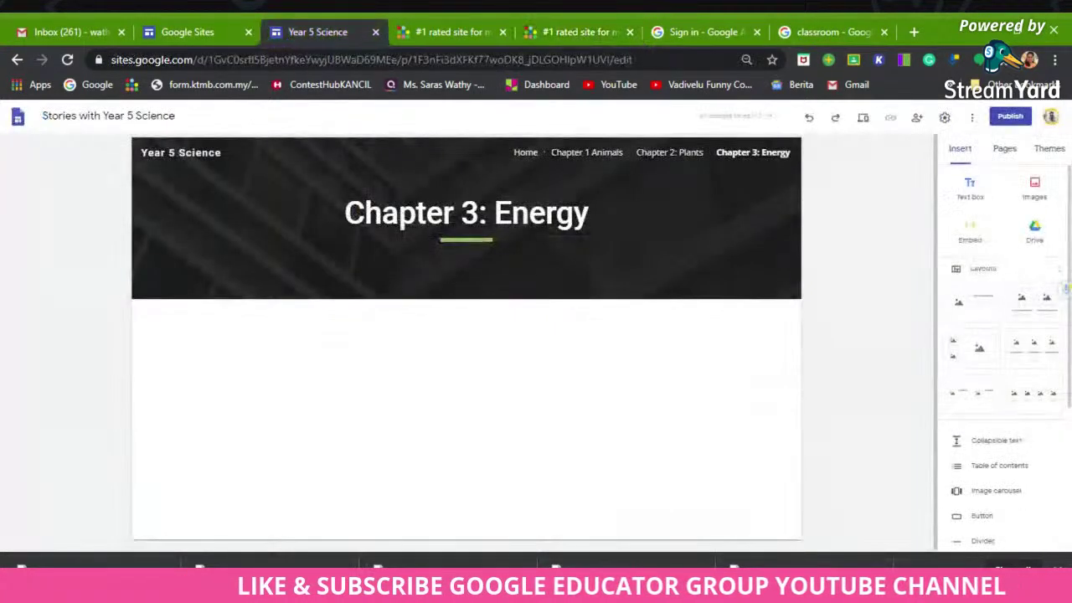
{"action": "double_click", "coordinate": [283, 348]}
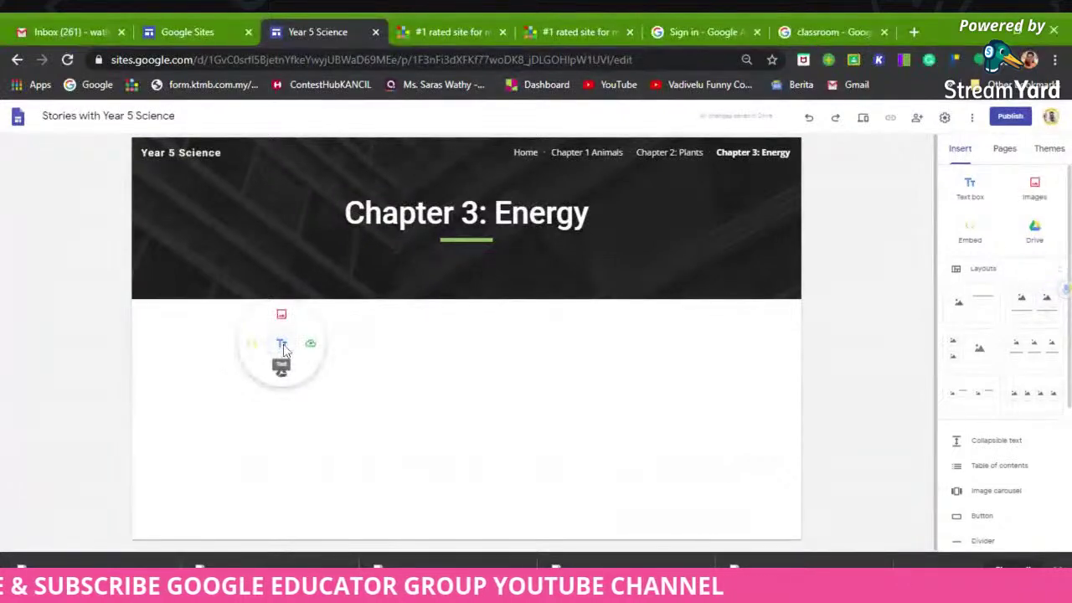
{"action": "left_click", "coordinate": [253, 346]}
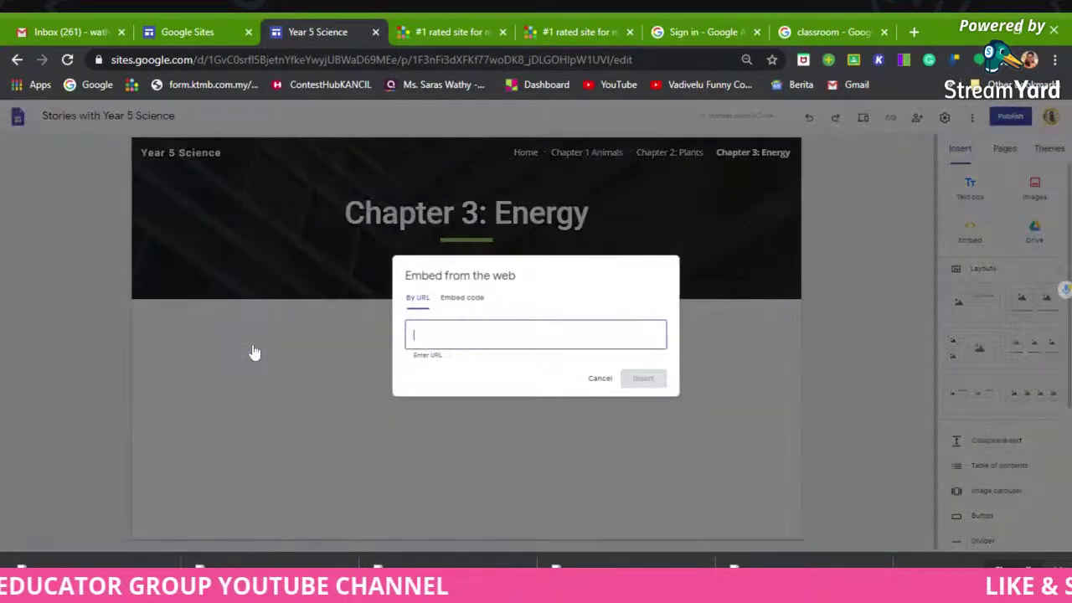
{"action": "key", "text": "ctrl+v"}
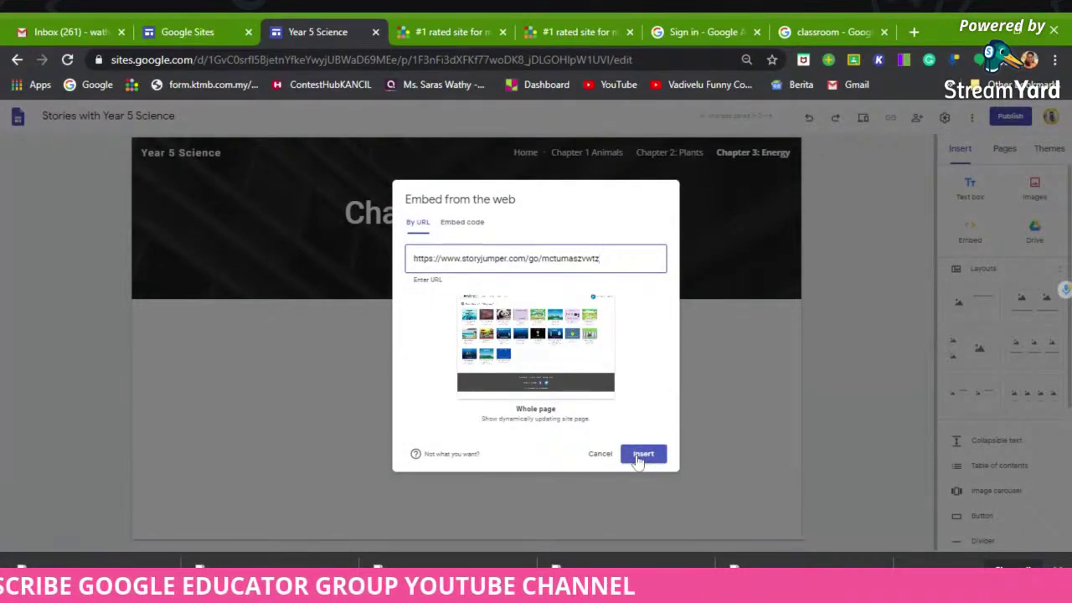
{"action": "key", "text": "ctrl+shift+Left"}
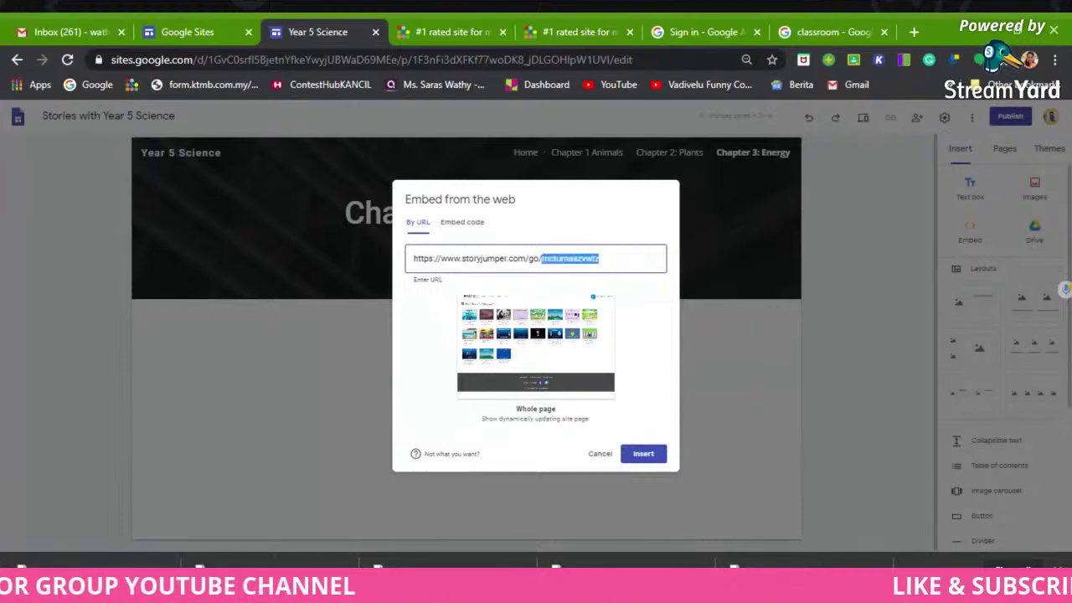
{"action": "left_click", "coordinate": [643, 459]}
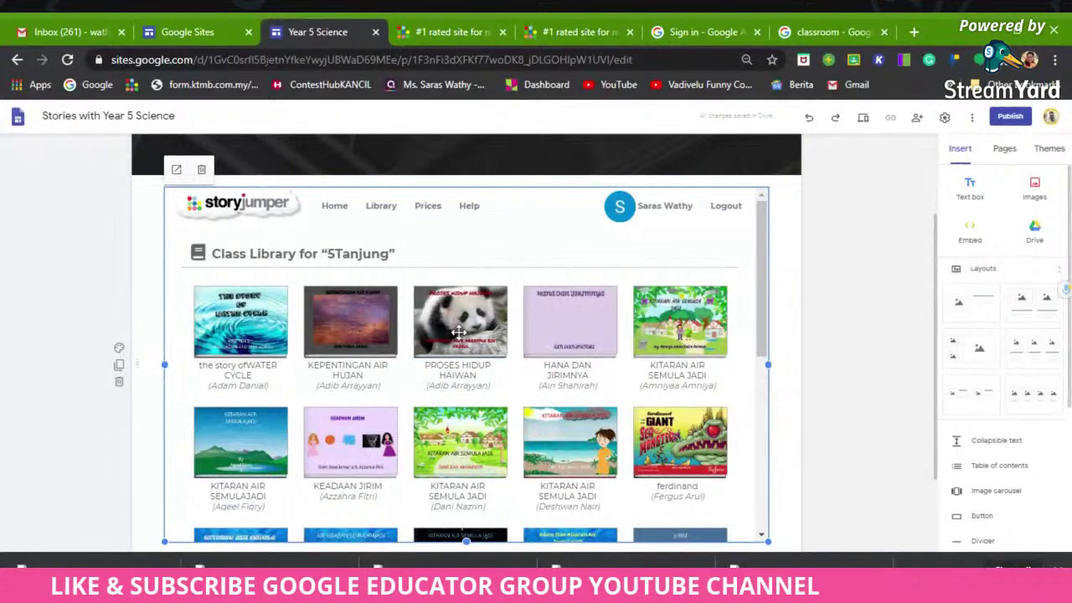
{"action": "left_click", "coordinate": [201, 169]}
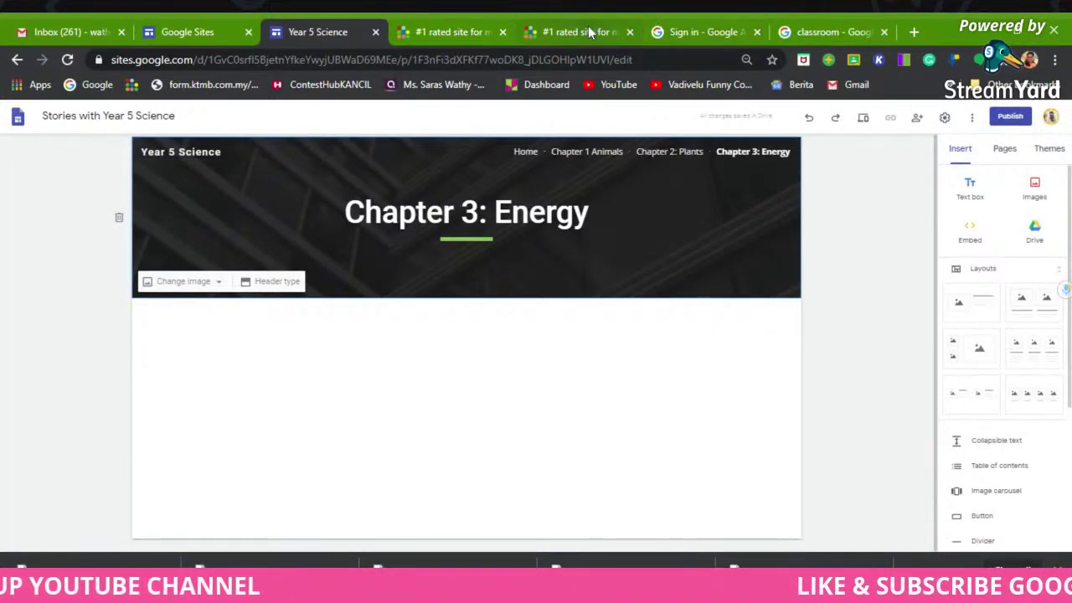
{"action": "left_click", "coordinate": [588, 29]}
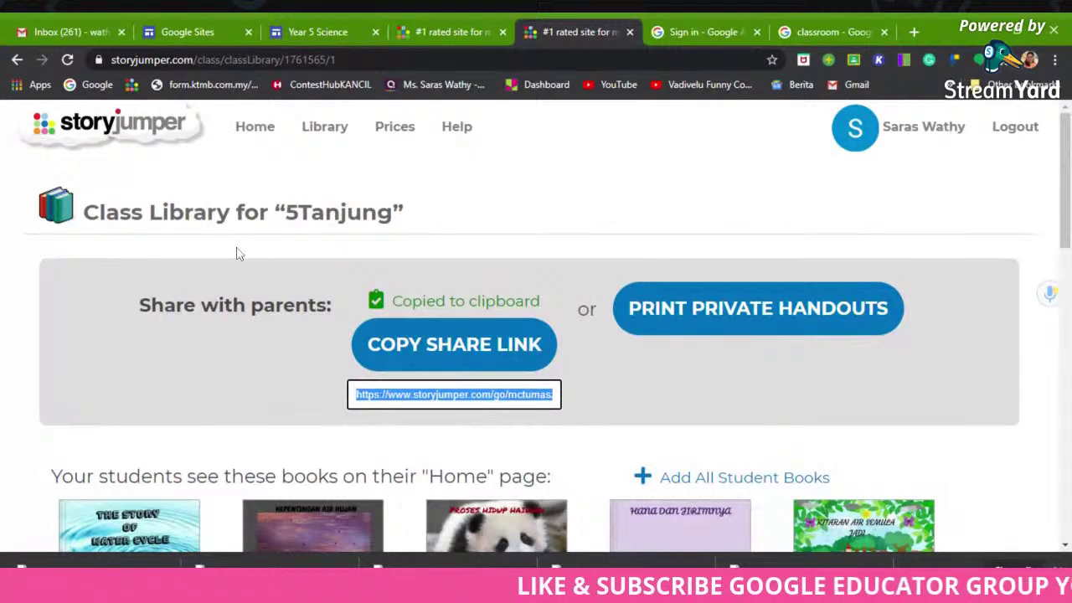
Step: From StoryJumper Home, open the 5Tanjung class and the student book KITARAN AIR SEMULA JADI
{"action": "left_click", "coordinate": [253, 134]}
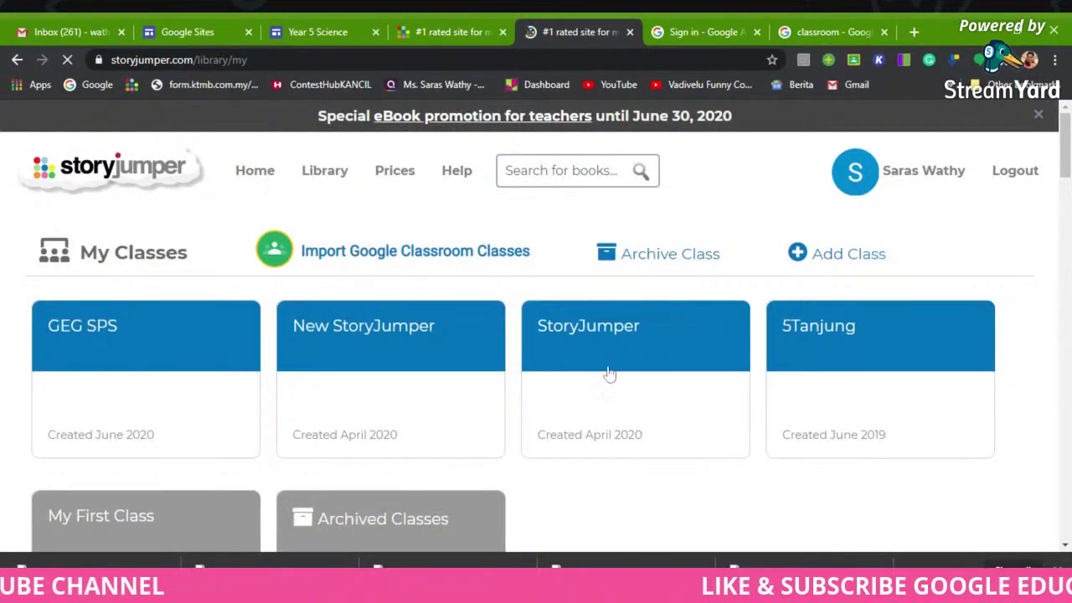
{"action": "left_click", "coordinate": [809, 349]}
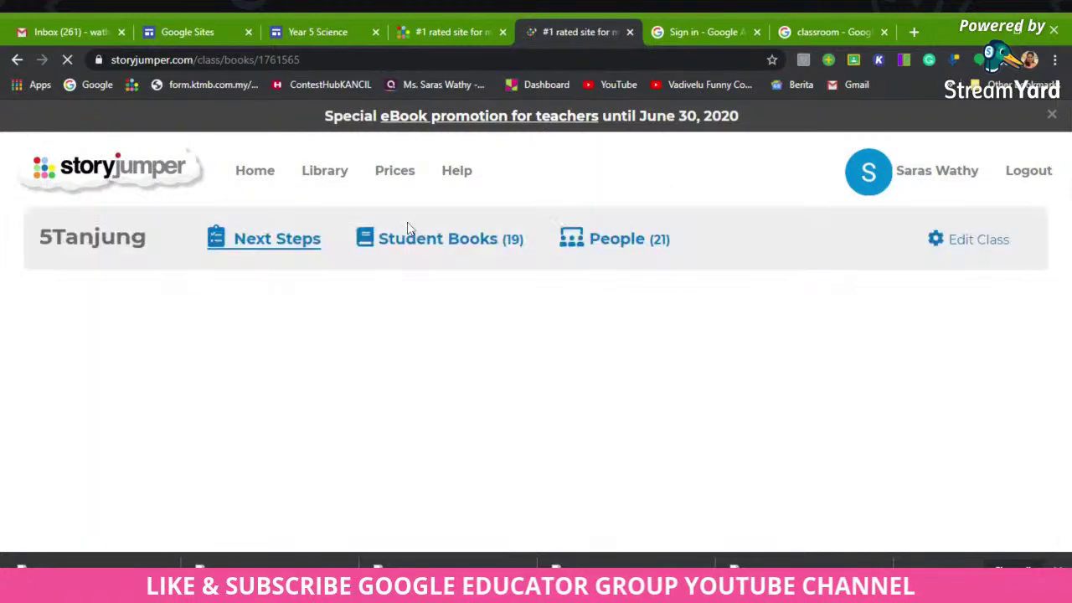
{"action": "scroll", "coordinate": [551, 386], "scroll_direction": "down", "scroll_amount": 3}
{"action": "scroll", "coordinate": [553, 393], "scroll_direction": "down", "scroll_amount": 15}
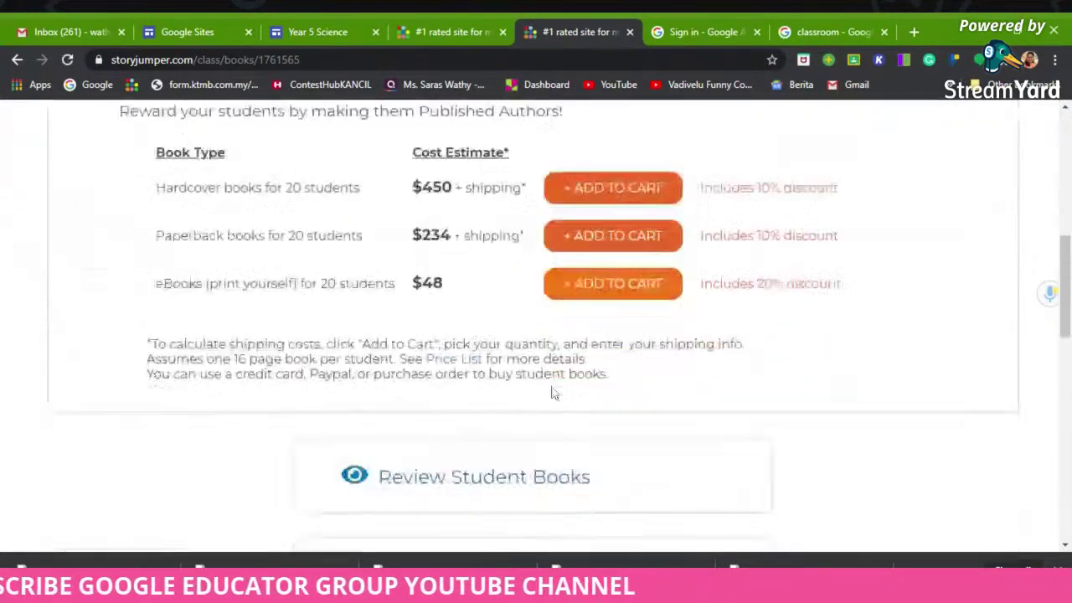
{"action": "scroll", "coordinate": [564, 404], "scroll_direction": "down", "scroll_amount": 3}
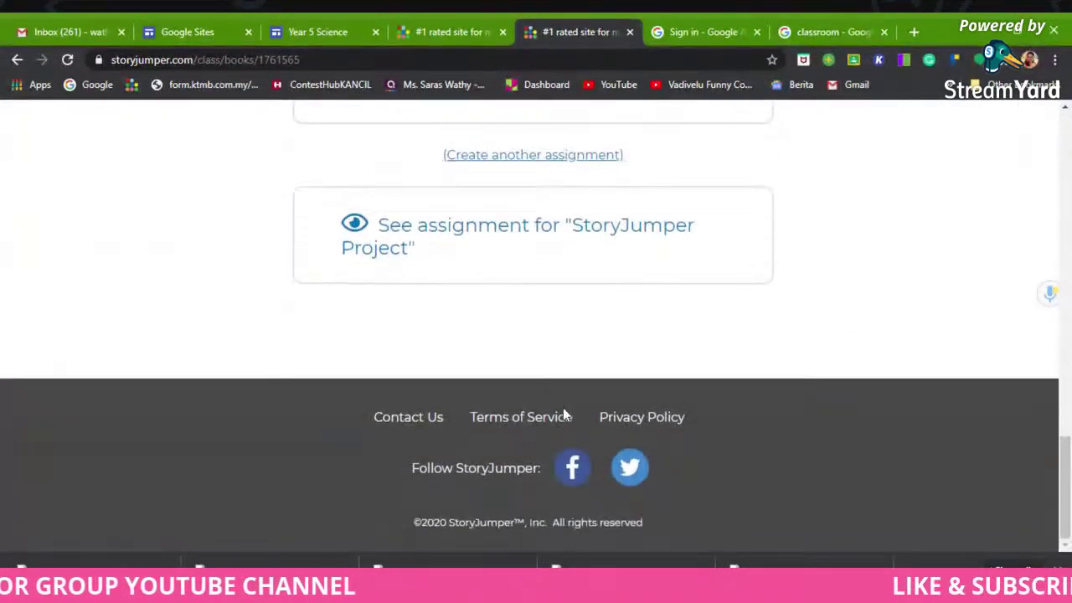
{"action": "scroll", "coordinate": [563, 407], "scroll_direction": "up", "scroll_amount": 20}
{"action": "scroll", "coordinate": [513, 199], "scroll_direction": "down", "scroll_amount": 8}
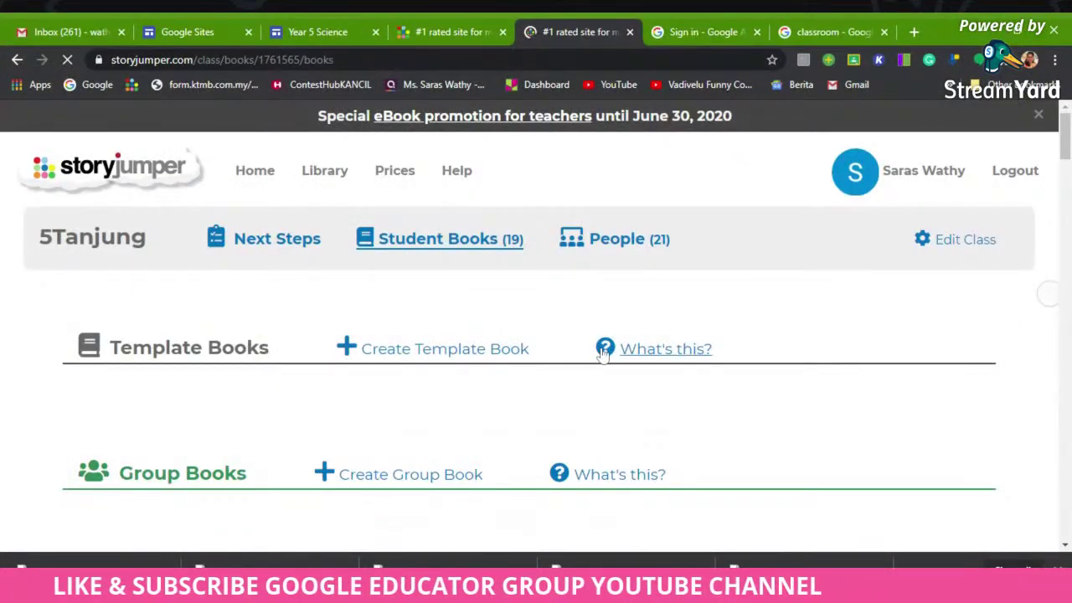
{"action": "scroll", "coordinate": [570, 443], "scroll_direction": "down", "scroll_amount": 10}
{"action": "scroll", "coordinate": [191, 423], "scroll_direction": "down", "scroll_amount": 7}
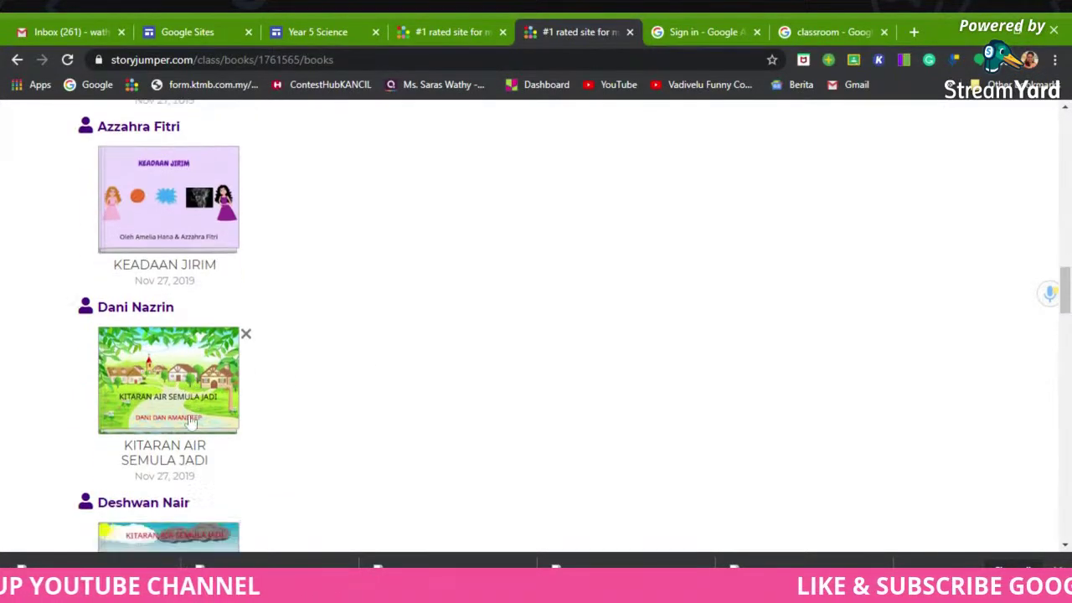
{"action": "scroll", "coordinate": [191, 423], "scroll_direction": "down", "scroll_amount": 3}
{"action": "scroll", "coordinate": [191, 423], "scroll_direction": "up", "scroll_amount": 2}
{"action": "left_click", "coordinate": [170, 313]}
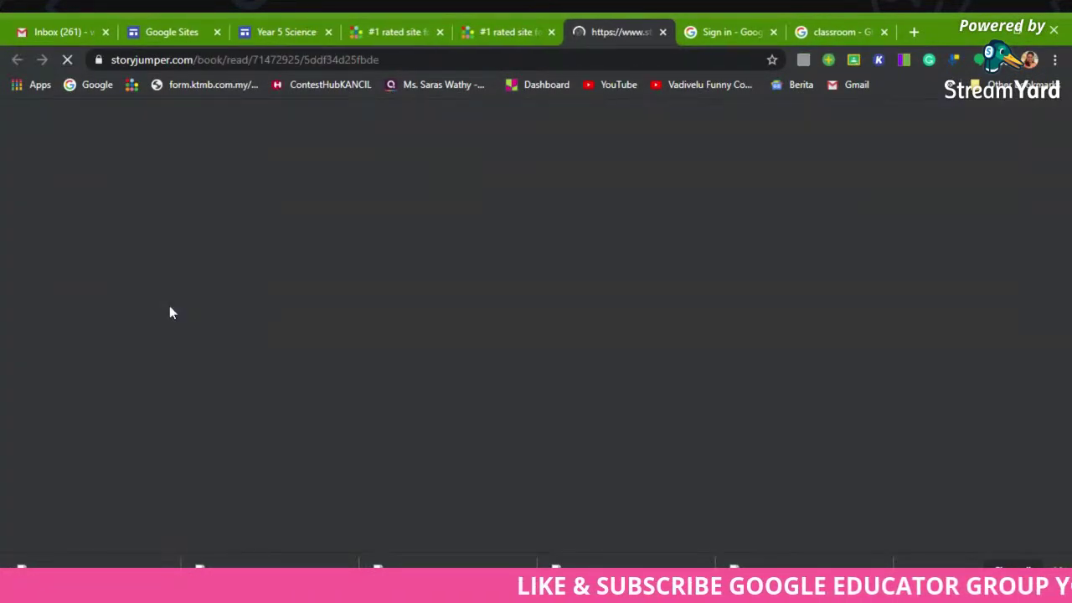
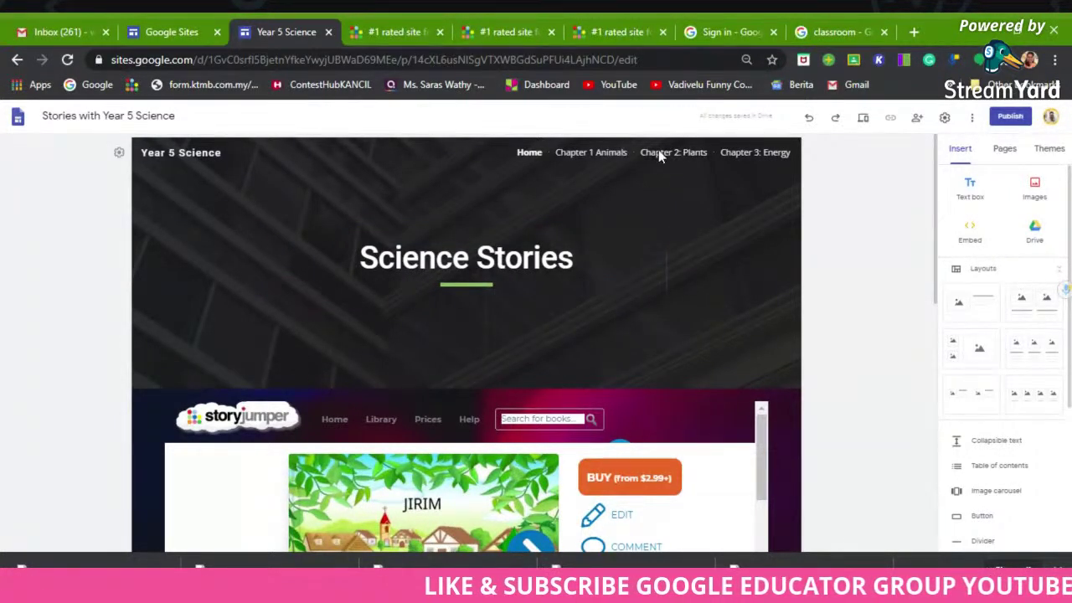
{"action": "scroll", "coordinate": [754, 377], "scroll_direction": "down", "scroll_amount": 10}
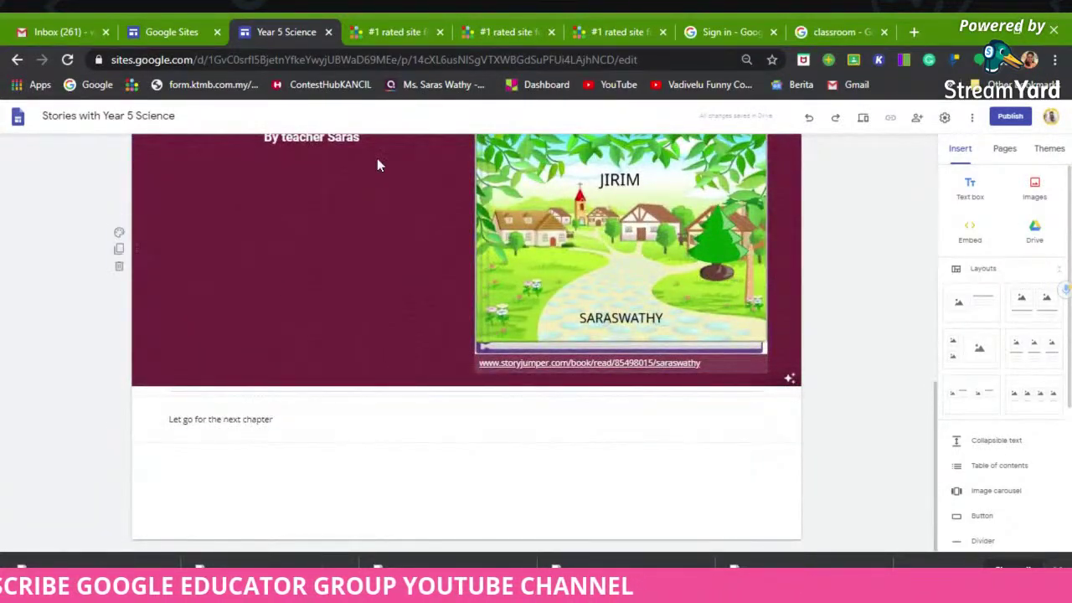
{"action": "scroll", "coordinate": [843, 285], "scroll_direction": "up", "scroll_amount": 10}
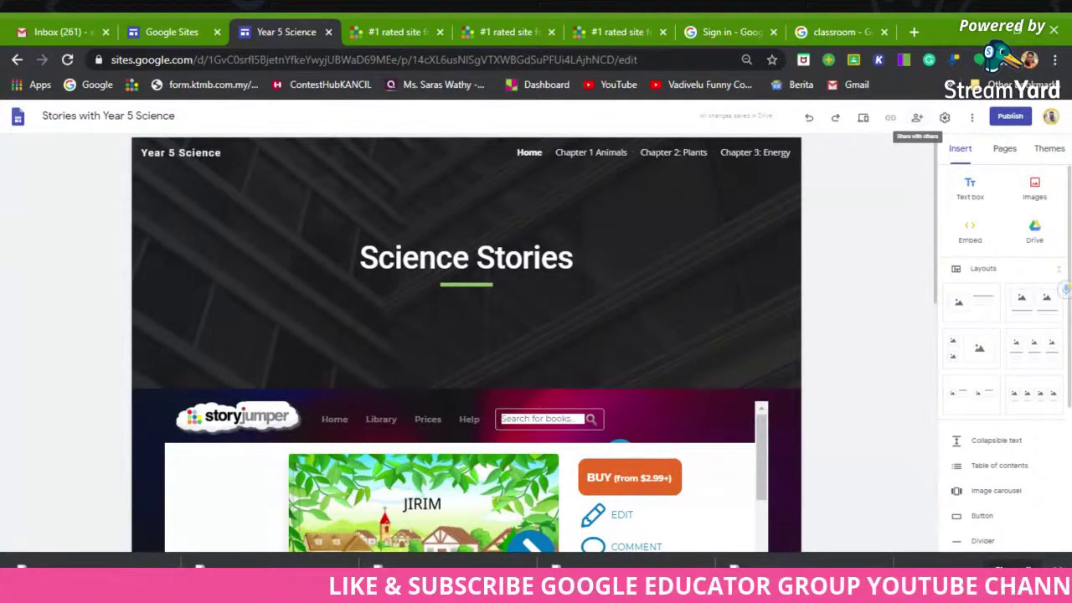
{"action": "left_click", "coordinate": [917, 118]}
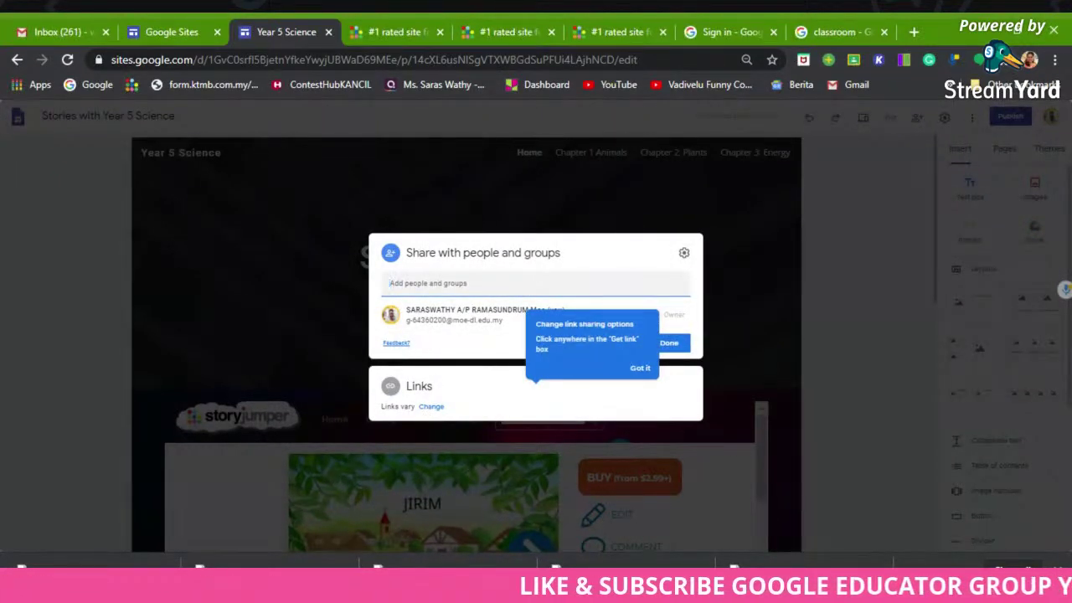
{"action": "left_click", "coordinate": [639, 368]}
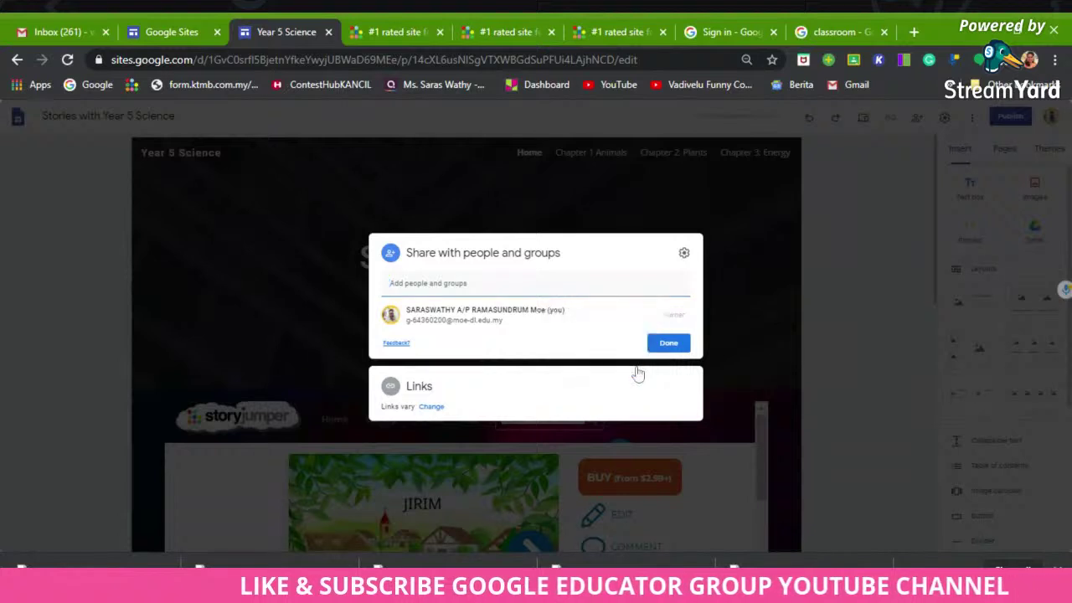
{"action": "left_click", "coordinate": [436, 285]}
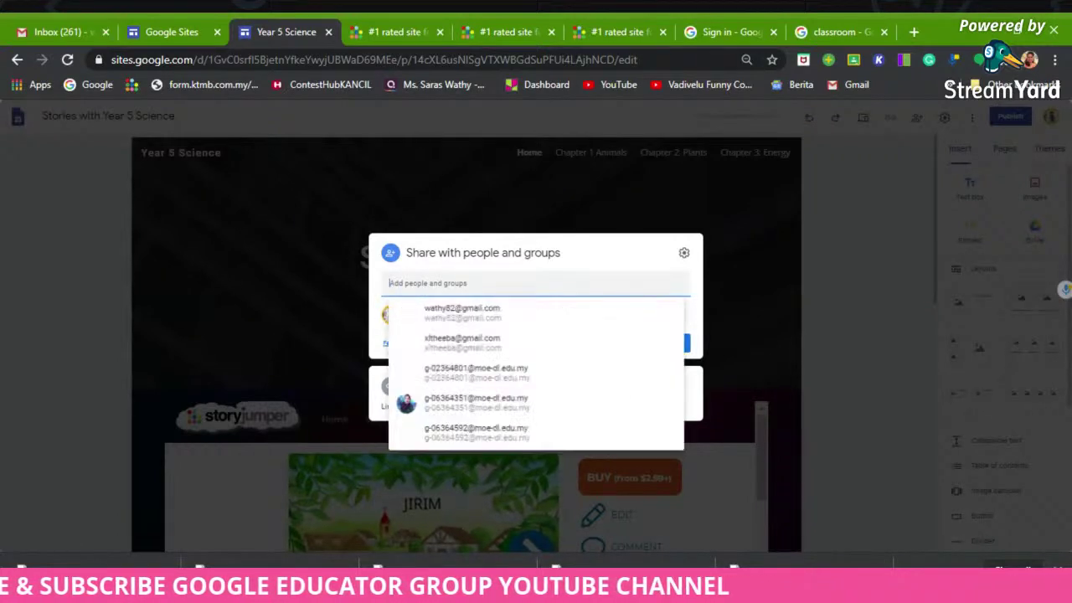
{"action": "left_click", "coordinate": [454, 386]}
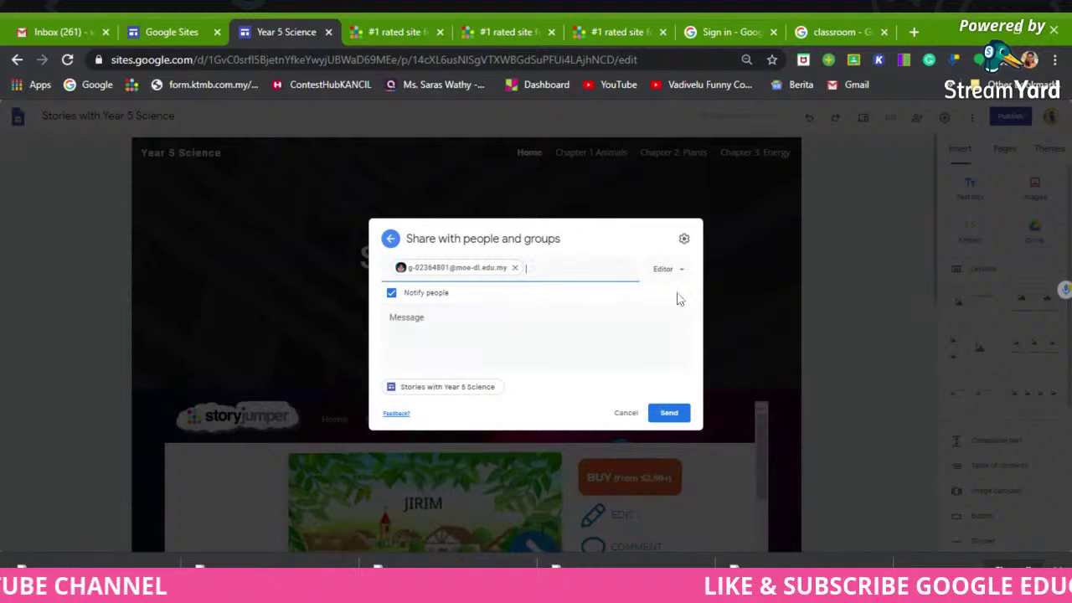
{"action": "left_click", "coordinate": [684, 271]}
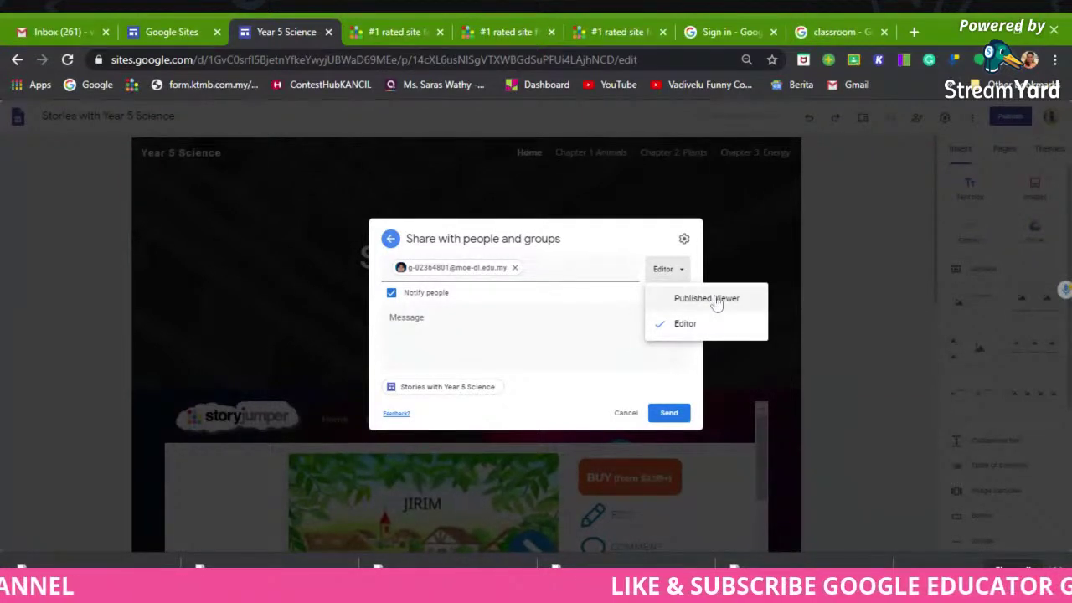
{"action": "left_click", "coordinate": [716, 302]}
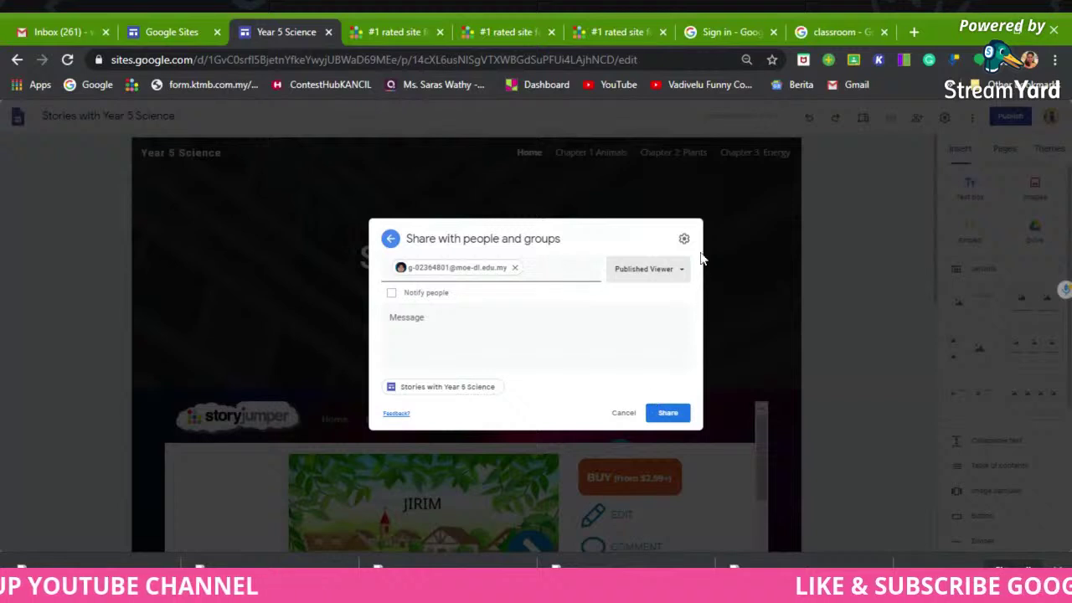
{"action": "left_click", "coordinate": [624, 414]}
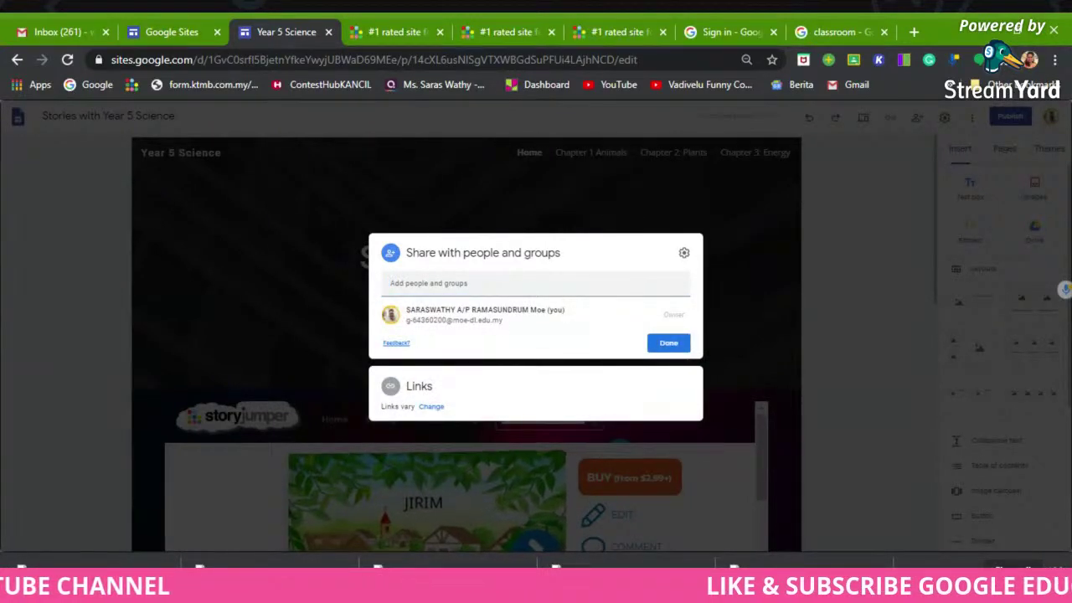
{"action": "left_click", "coordinate": [470, 284]}
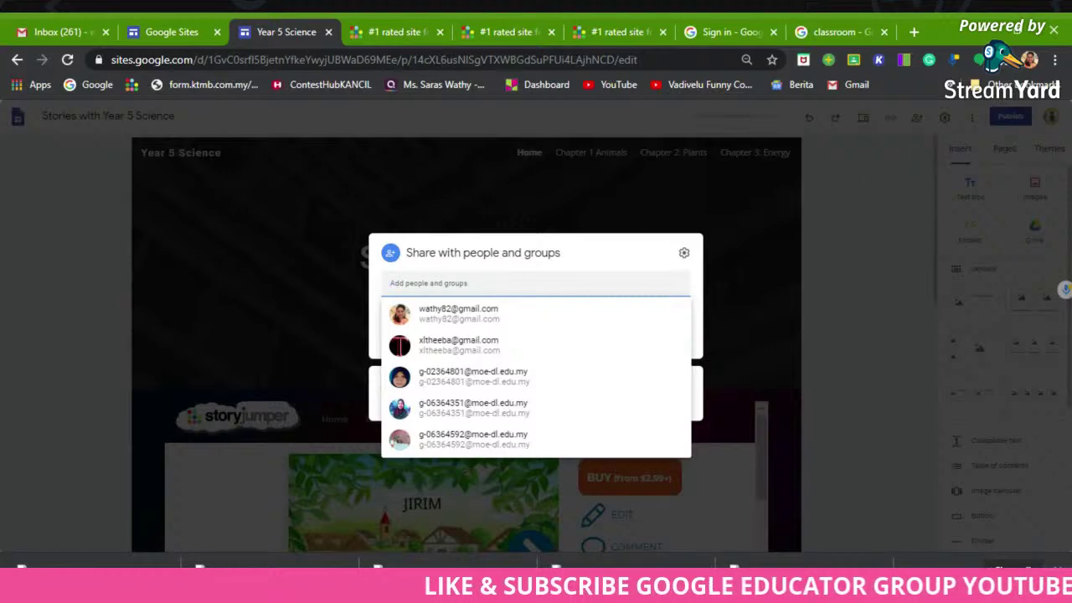
{"action": "key", "text": "Escape"}
{"action": "key", "text": "Escape"}
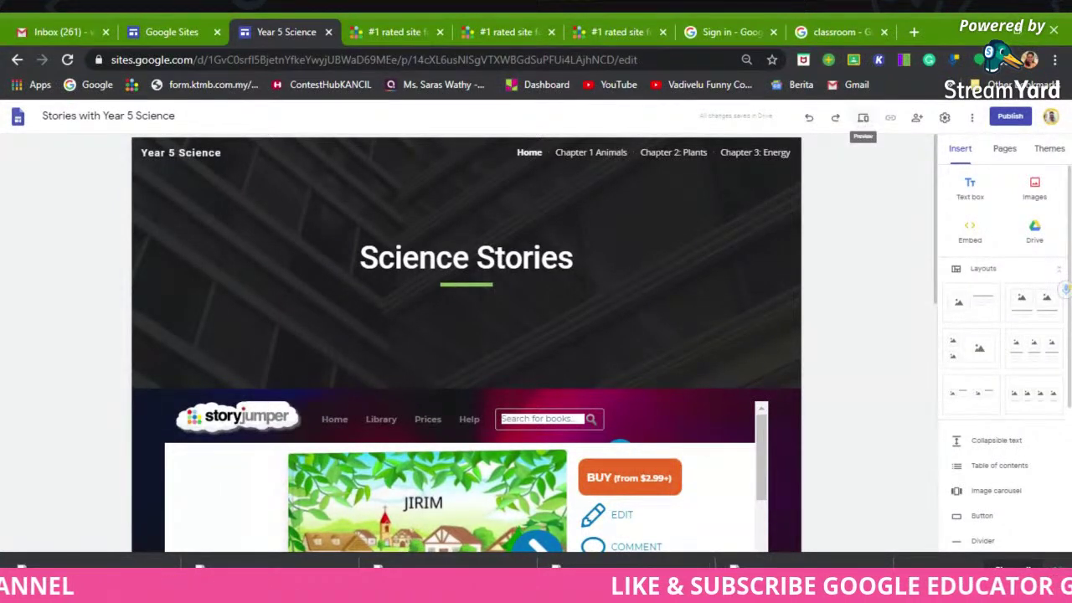
Step: Preview the home page and flip through two spreads of the embedded JIRIM book
{"action": "left_click", "coordinate": [865, 123]}
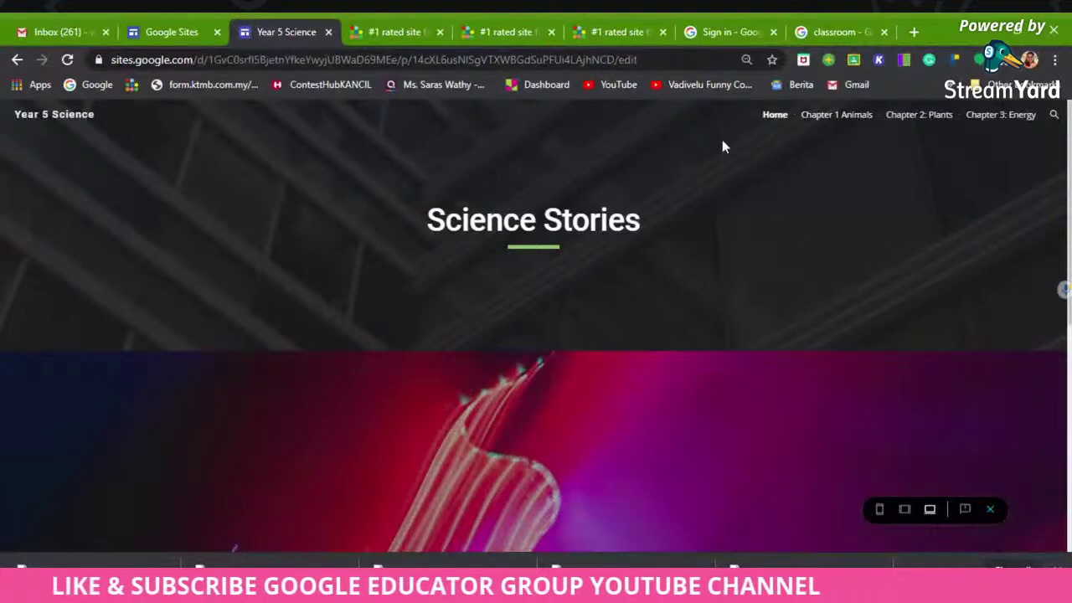
{"action": "scroll", "coordinate": [863, 264], "scroll_direction": "down", "scroll_amount": 3}
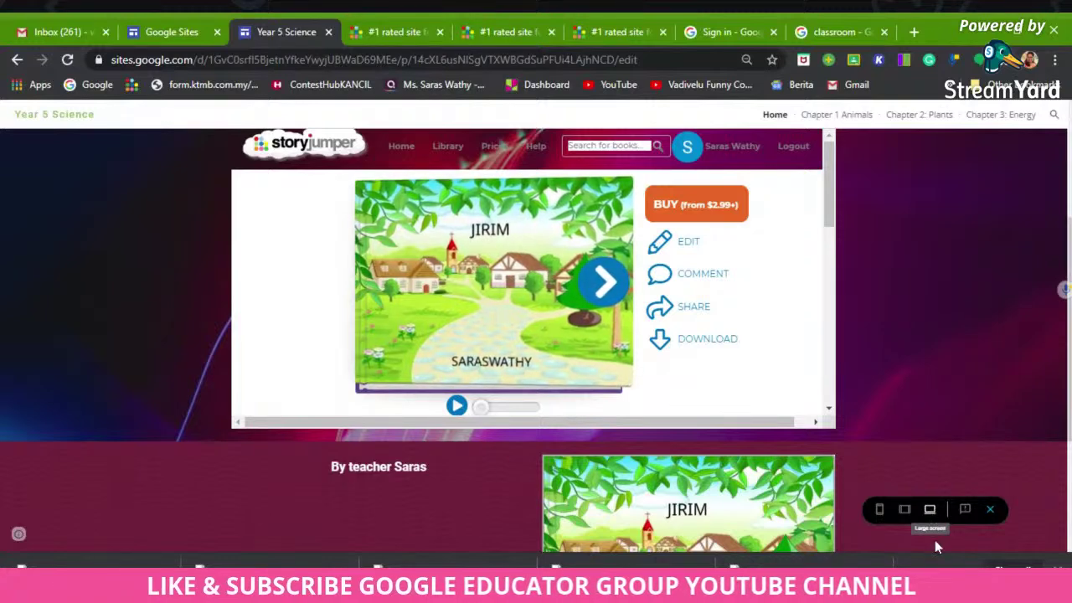
{"action": "scroll", "coordinate": [668, 279], "scroll_direction": "up", "scroll_amount": 1}
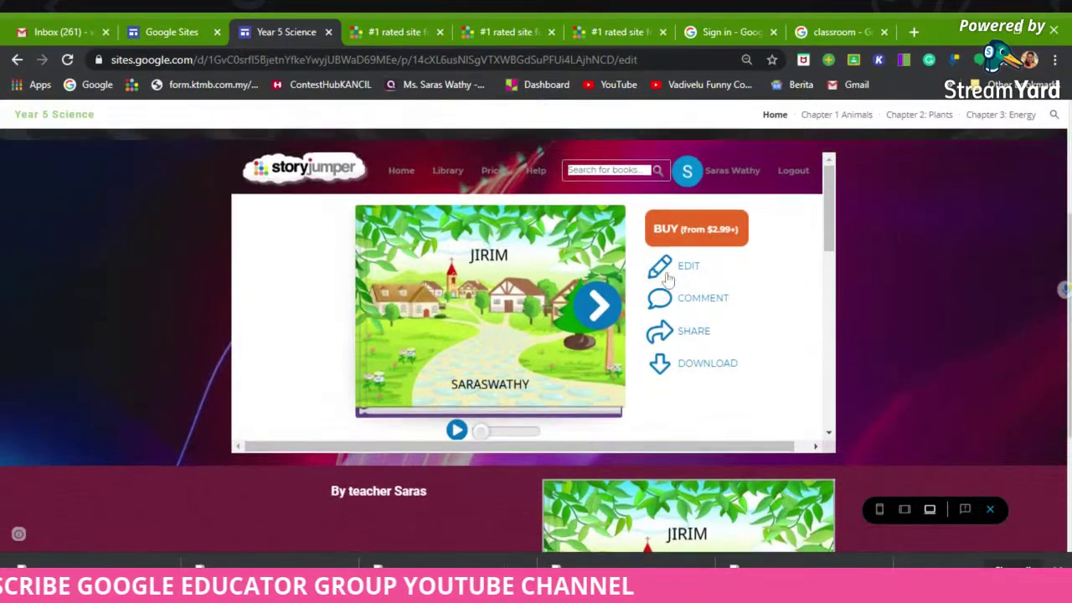
{"action": "scroll", "coordinate": [667, 279], "scroll_direction": "up", "scroll_amount": 3}
{"action": "scroll", "coordinate": [607, 368], "scroll_direction": "down", "scroll_amount": 1}
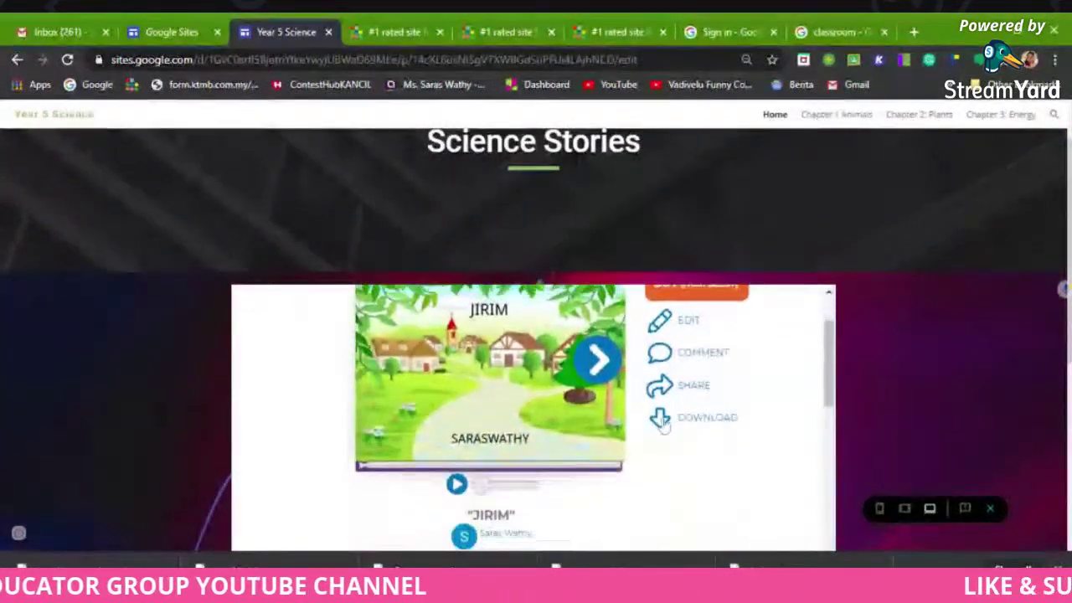
{"action": "left_click", "coordinate": [606, 362]}
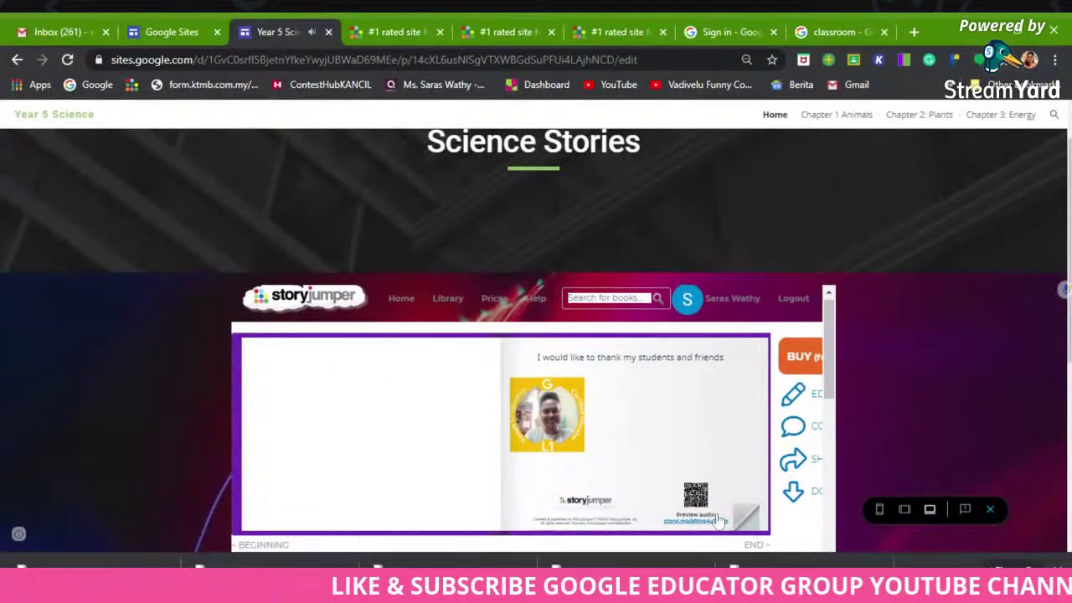
{"action": "scroll", "coordinate": [718, 520], "scroll_direction": "down", "scroll_amount": 1}
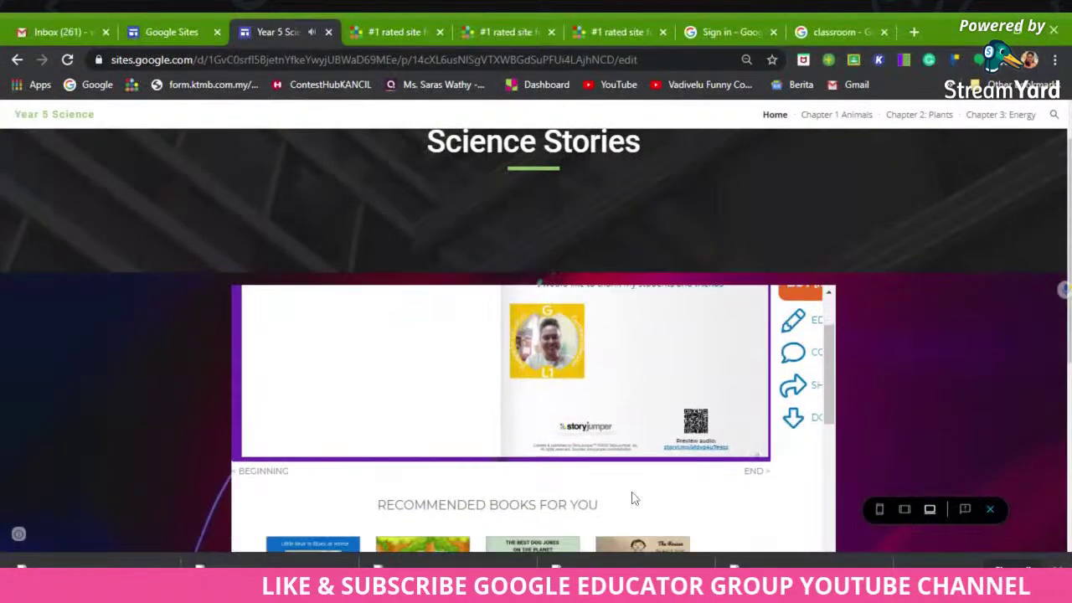
{"action": "left_click", "coordinate": [746, 436]}
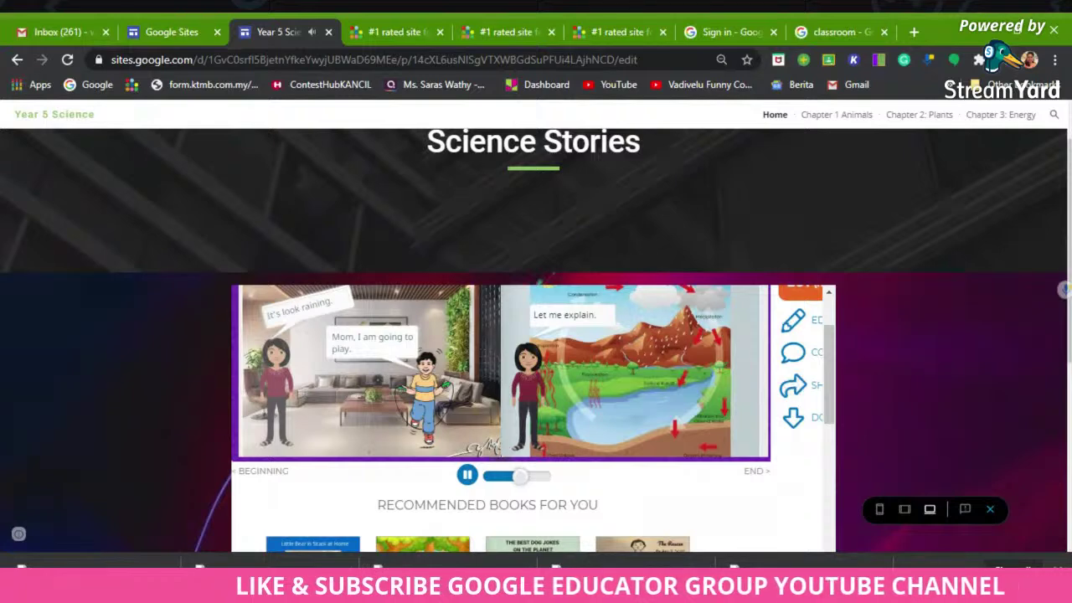
{"action": "left_click", "coordinate": [744, 440]}
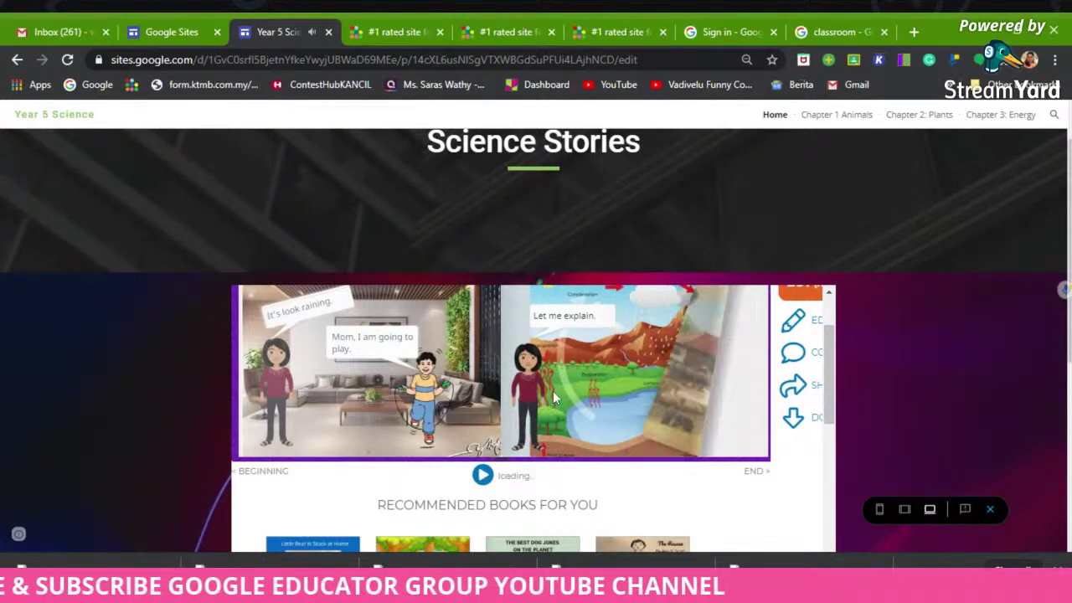
Step: Open the JIRIM book on StoryJumper in a new tab from the link under the second embed
{"action": "scroll", "coordinate": [660, 335], "scroll_direction": "up", "scroll_amount": 2}
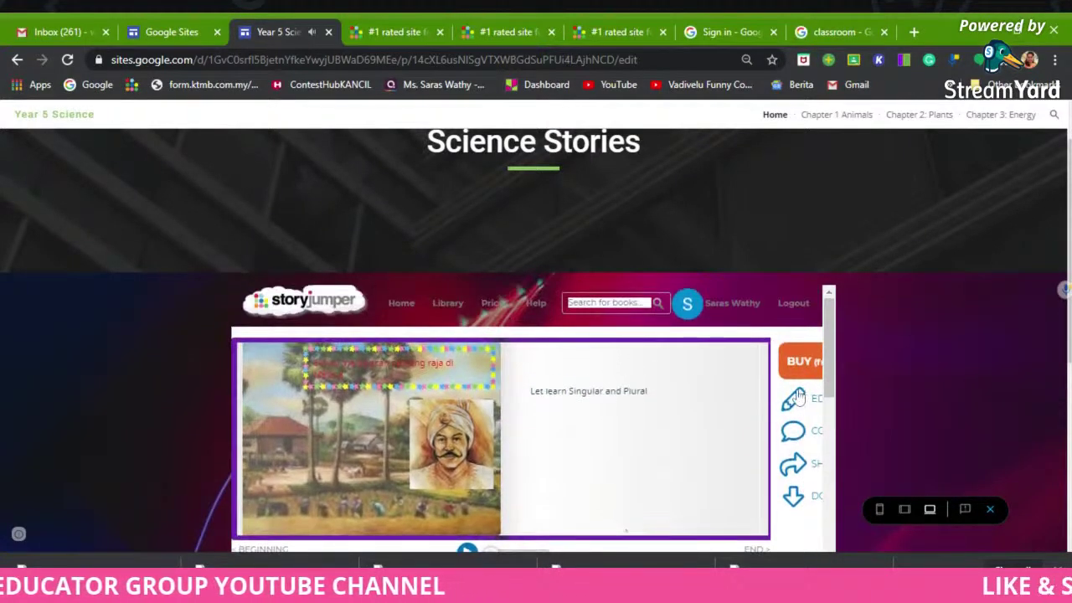
{"action": "scroll", "coordinate": [720, 369], "scroll_direction": "down", "scroll_amount": 5}
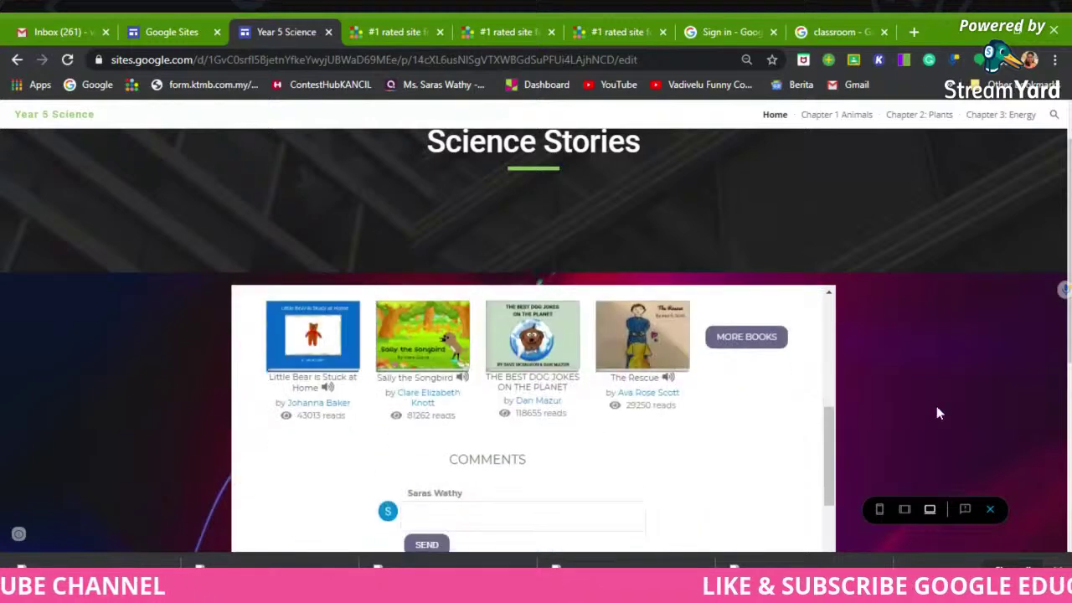
{"action": "scroll", "coordinate": [936, 403], "scroll_direction": "down", "scroll_amount": 3}
{"action": "scroll", "coordinate": [936, 404], "scroll_direction": "down", "scroll_amount": 3}
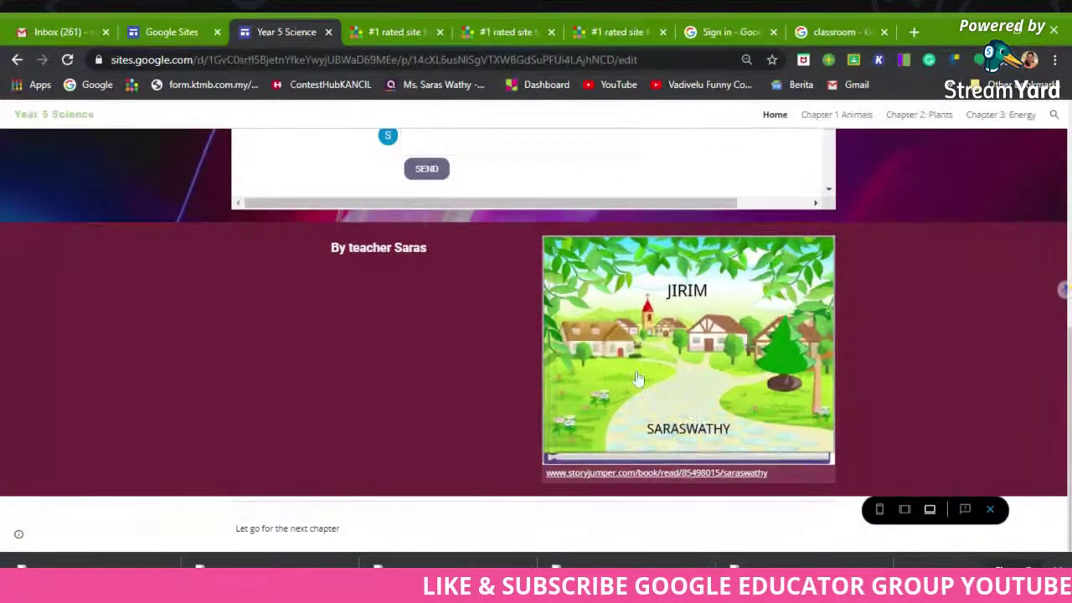
{"action": "left_click", "coordinate": [725, 475]}
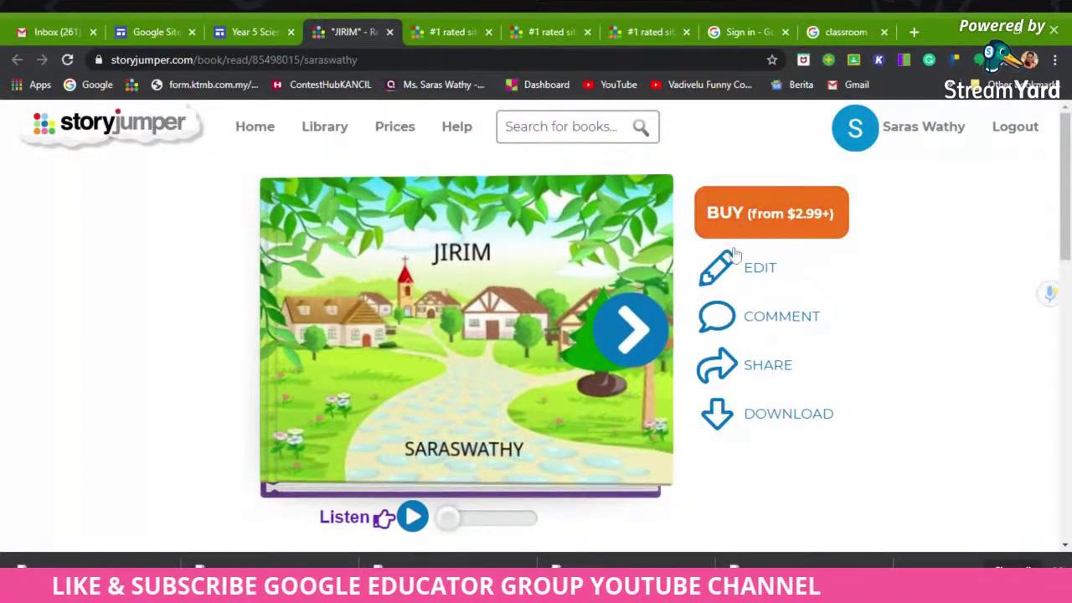
Step: Play and pause the JIRIM narration, then close the JIRIM tab and a leftover '#1 rated' tab
{"action": "left_click", "coordinate": [413, 517]}
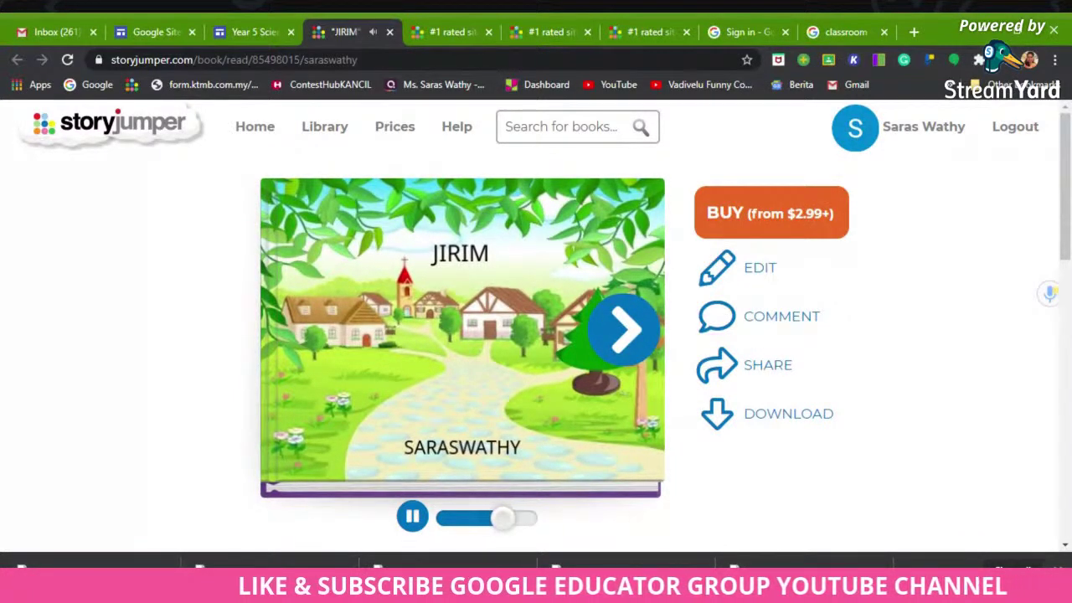
{"action": "left_click", "coordinate": [414, 518]}
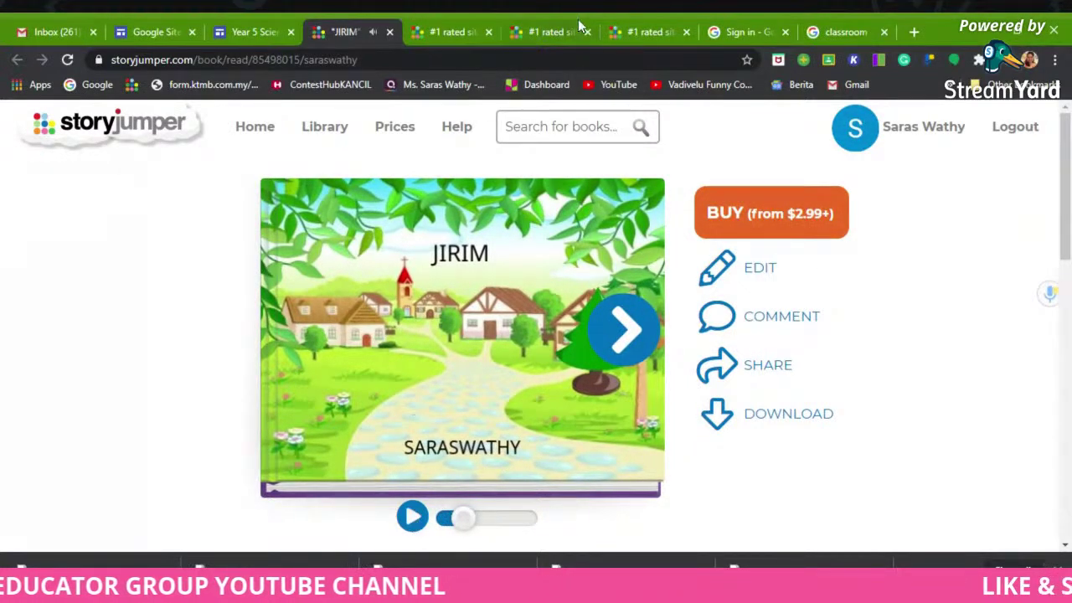
{"action": "left_click", "coordinate": [394, 38]}
{"action": "left_click", "coordinate": [391, 36]}
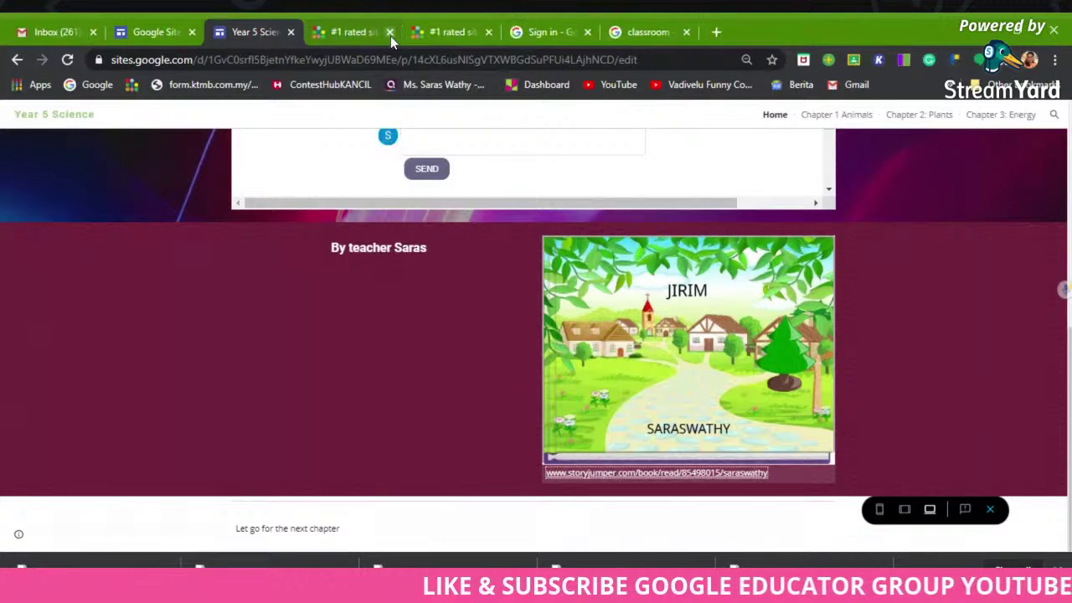
Step: Close the last '#1 rated' tab and visit Chapter 1 Animals, Chapter 2: Plants and Chapter 3: Energy
{"action": "left_click", "coordinate": [391, 36]}
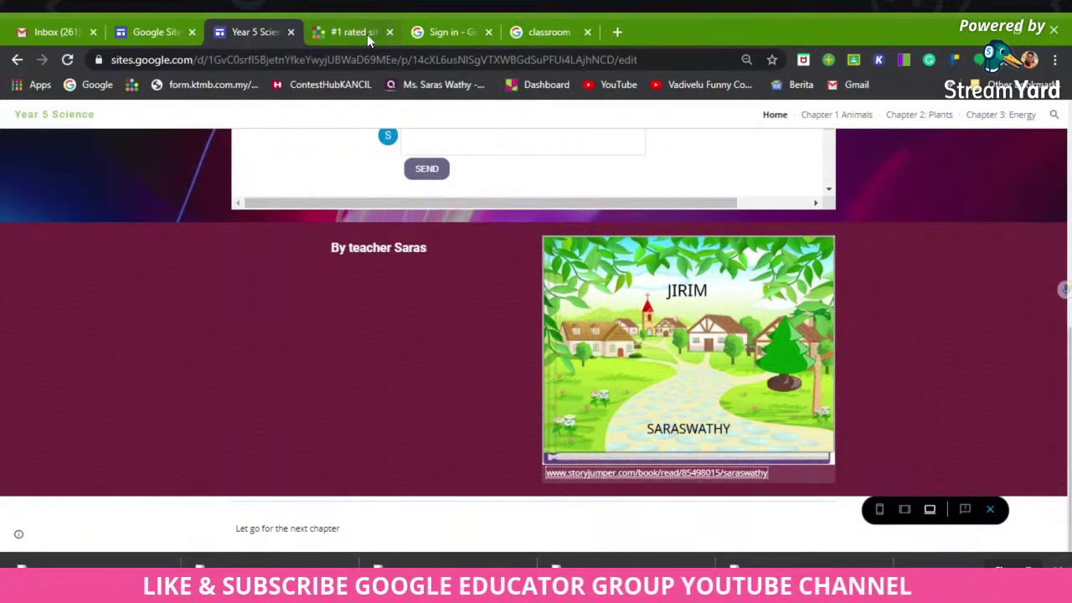
{"action": "scroll", "coordinate": [891, 170], "scroll_direction": "up", "scroll_amount": 6}
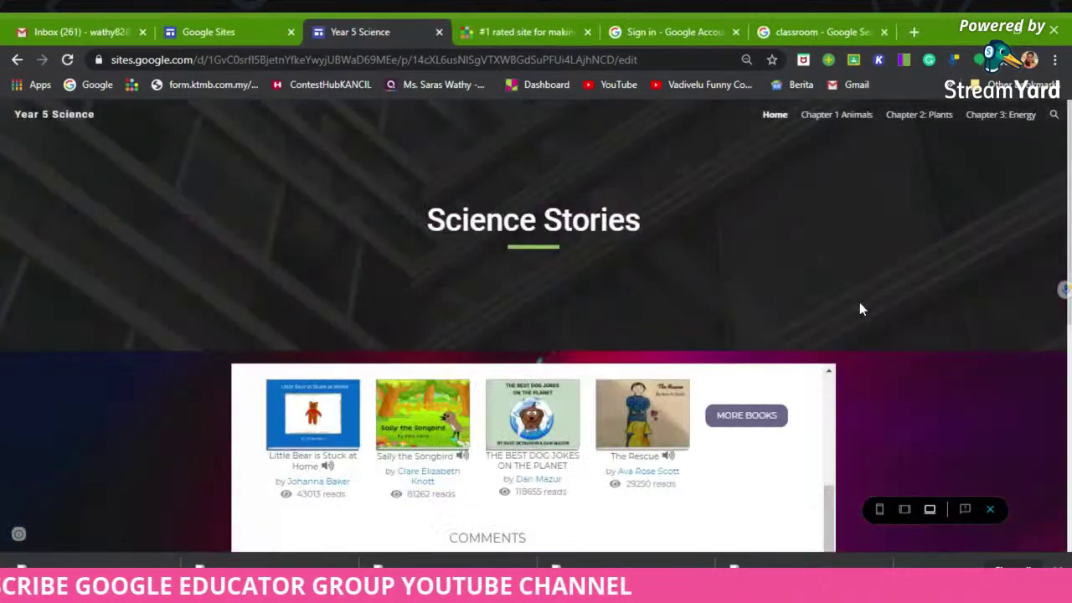
{"action": "left_click", "coordinate": [853, 118]}
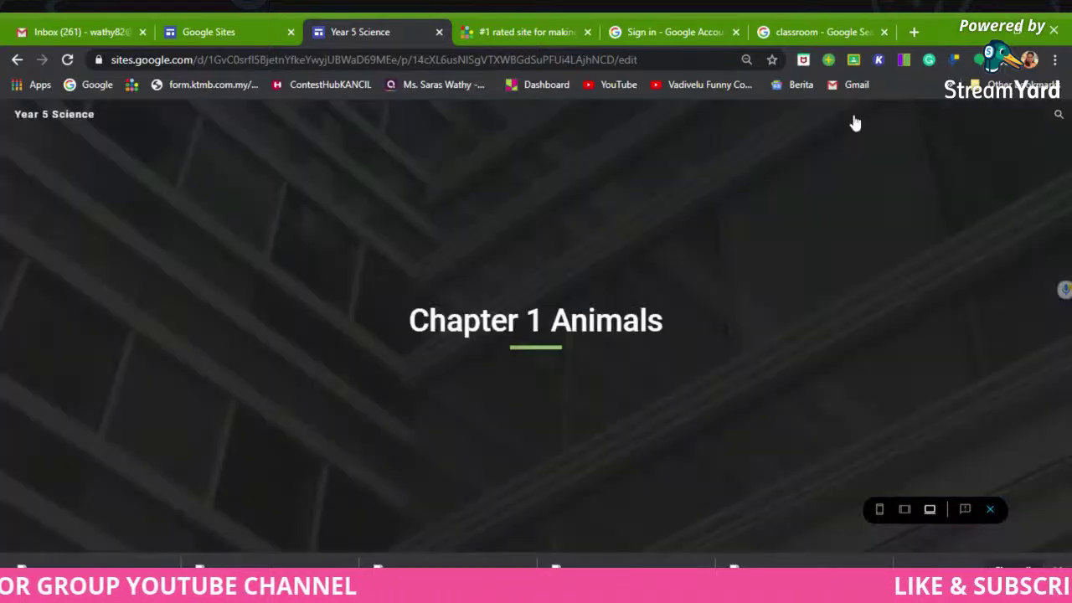
{"action": "left_click", "coordinate": [913, 116]}
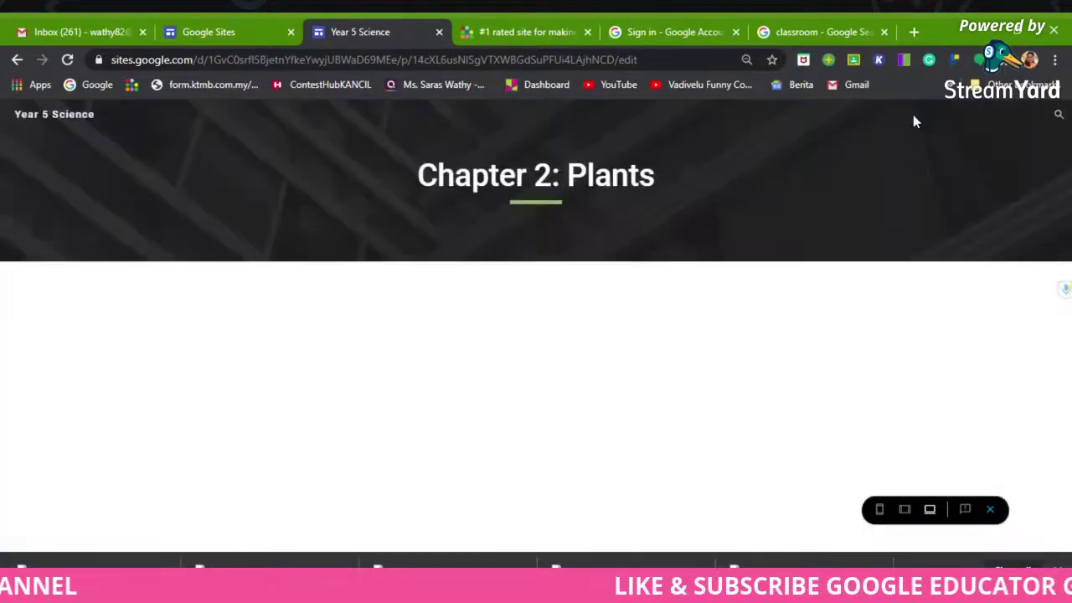
{"action": "left_click", "coordinate": [1007, 121]}
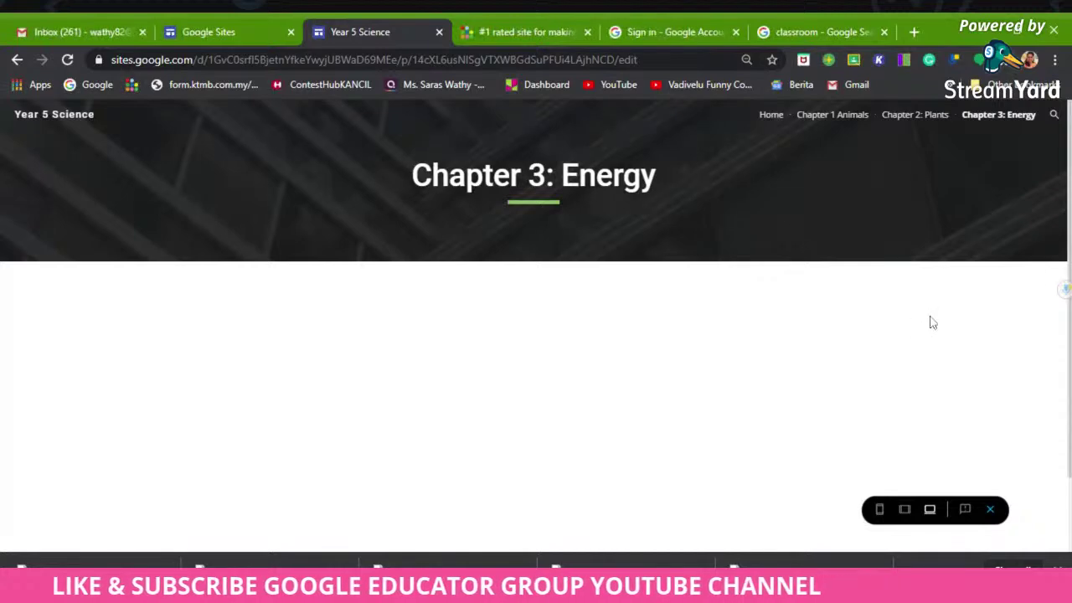
Step: Browse the 5Tanjung class library and open the PROSES HIDUP HAIWAN book
{"action": "scroll", "coordinate": [632, 465], "scroll_direction": "down", "scroll_amount": 5}
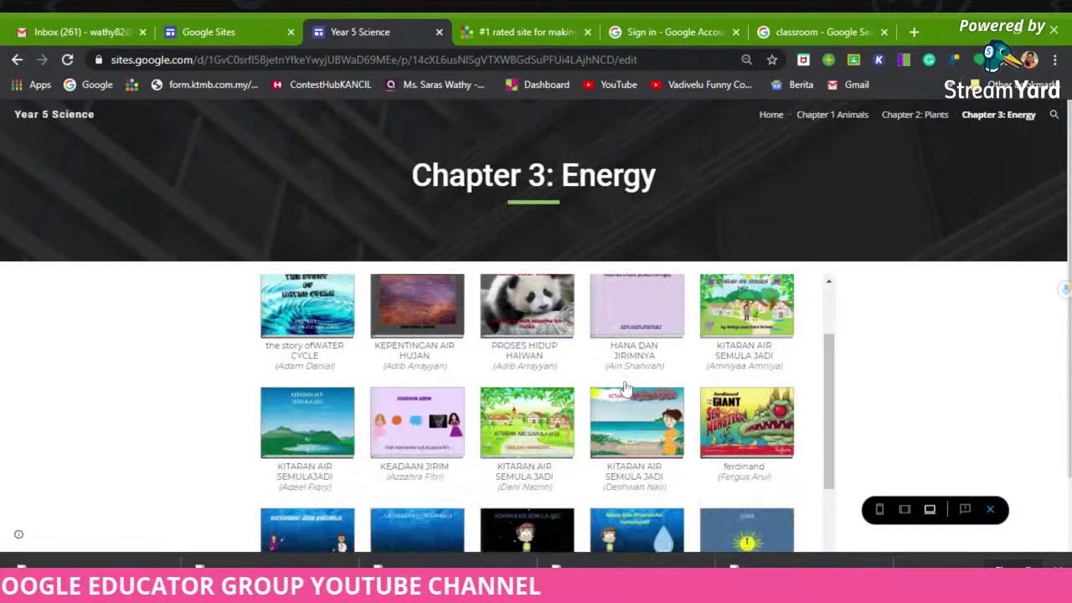
{"action": "scroll", "coordinate": [612, 376], "scroll_direction": "up", "scroll_amount": 5}
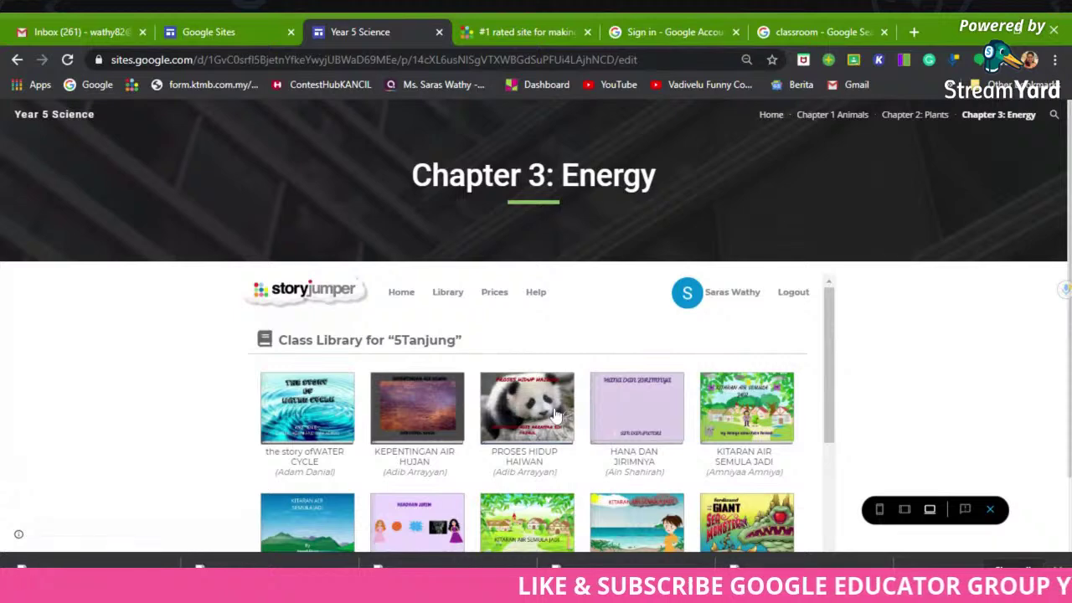
{"action": "left_click", "coordinate": [554, 414]}
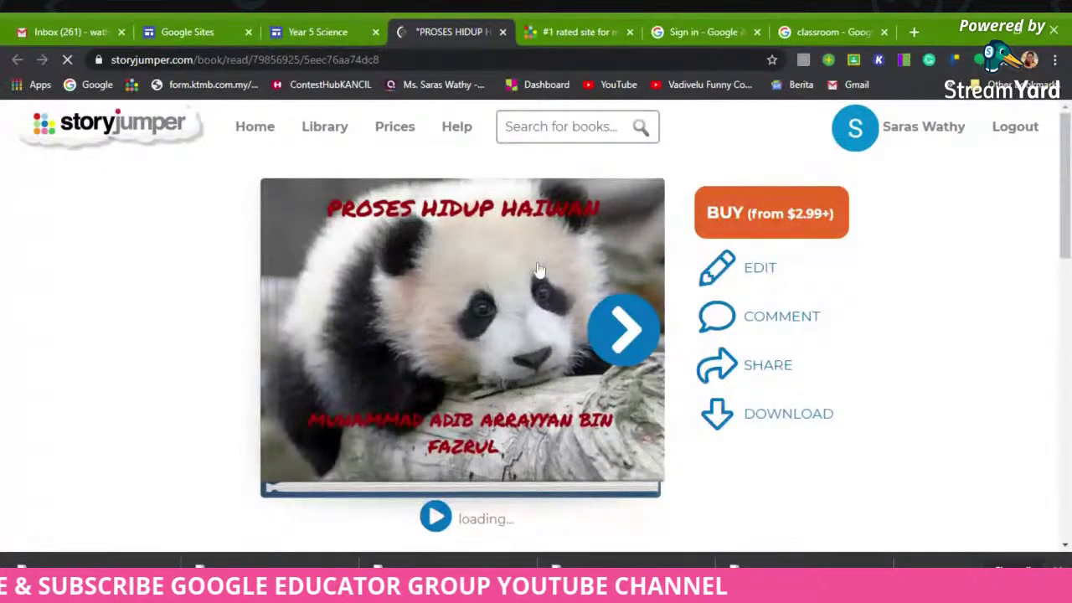
Step: Open KEPENTINGAN AIR HUJAN from the Year 5 Science tab, play its narration, turn a page, then close it
{"action": "left_click", "coordinate": [312, 33]}
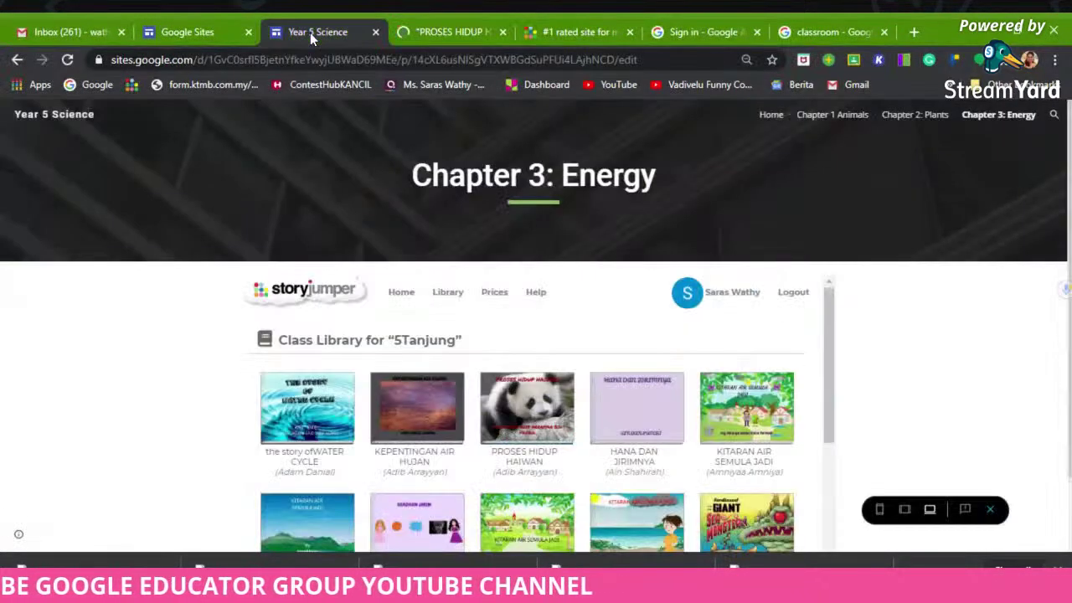
{"action": "left_click", "coordinate": [439, 418]}
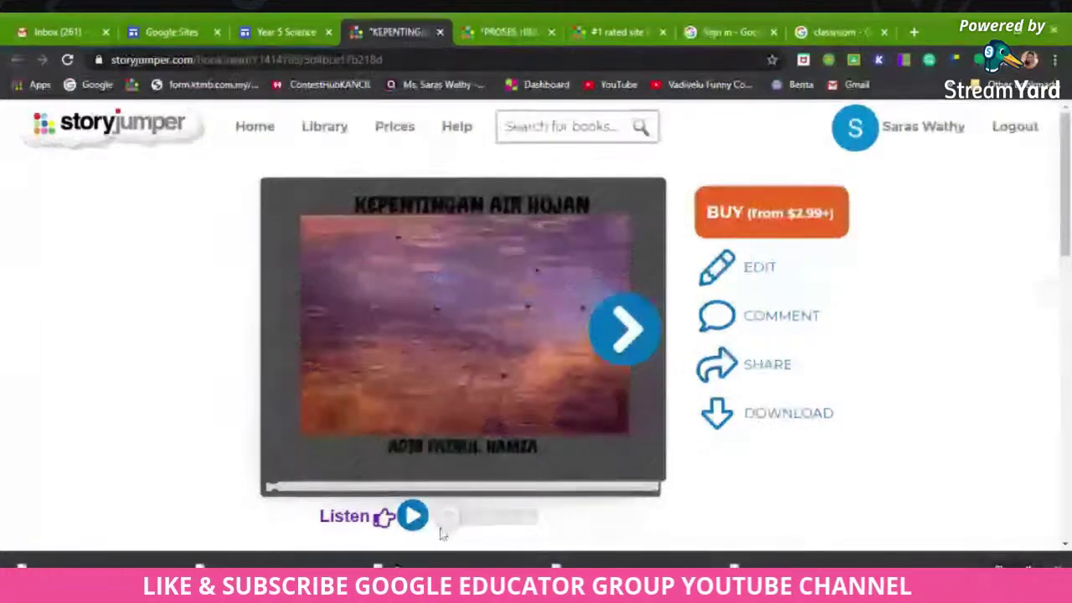
{"action": "left_click", "coordinate": [419, 520]}
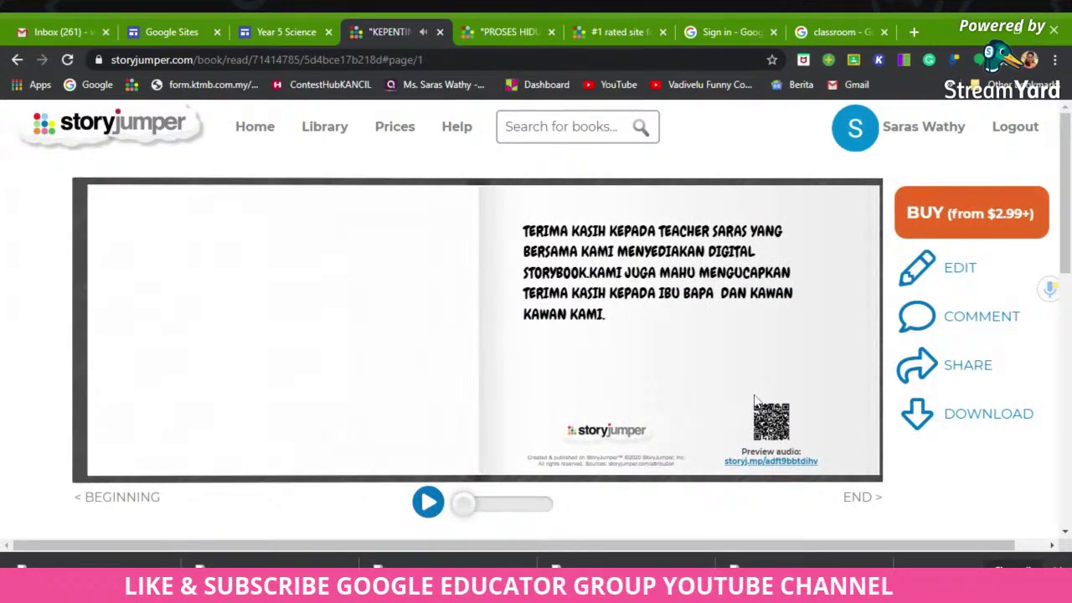
{"action": "left_click", "coordinate": [754, 400]}
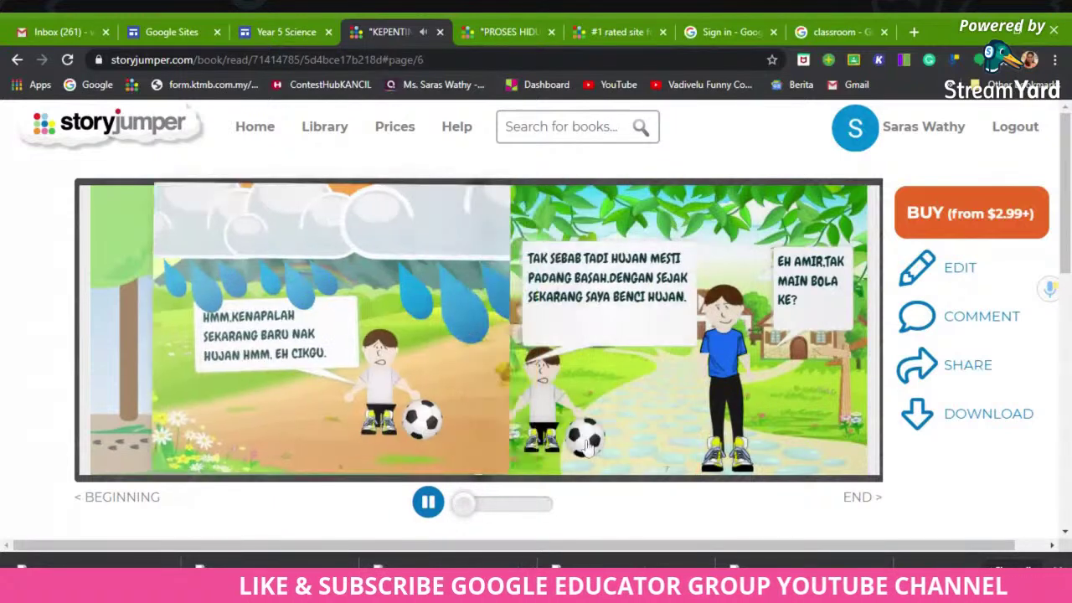
{"action": "left_click", "coordinate": [440, 32]}
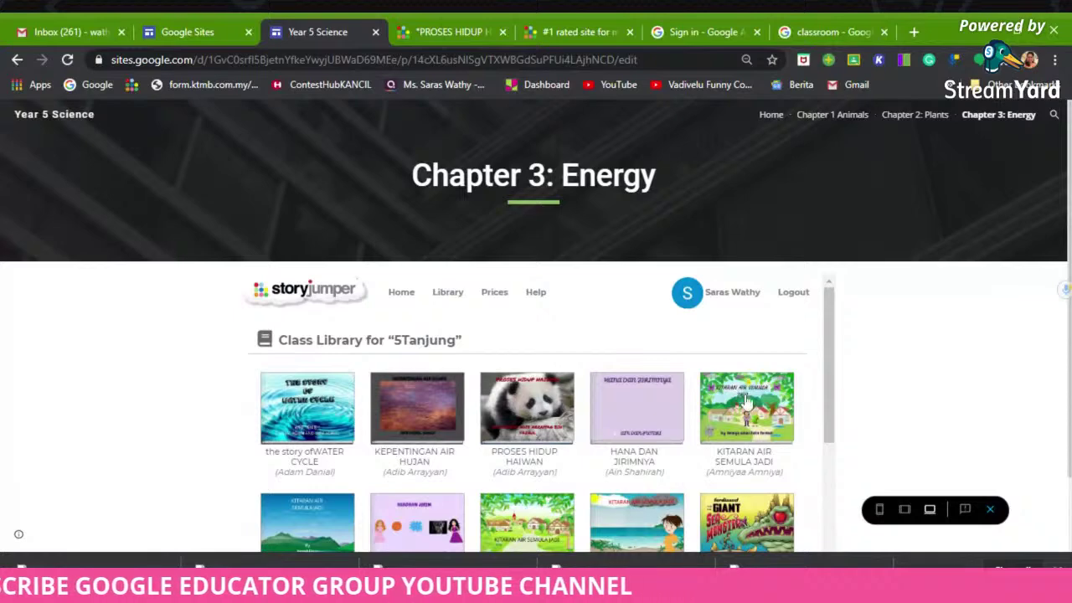
Step: Exit preview and open the Publish dialog showing the year-5-science web address
{"action": "left_click", "coordinate": [992, 510]}
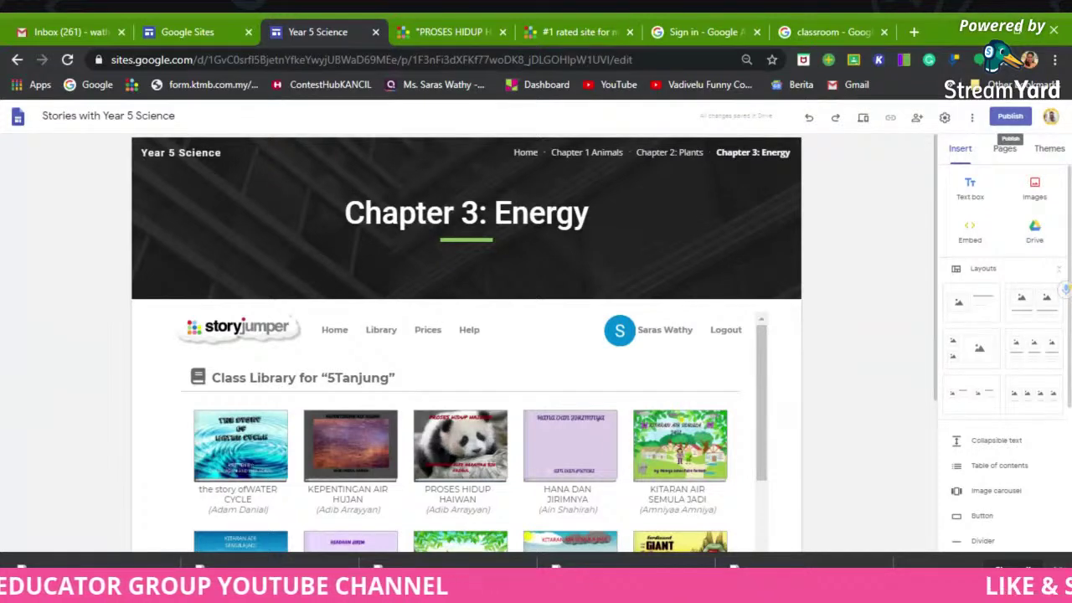
{"action": "left_click", "coordinate": [1011, 117]}
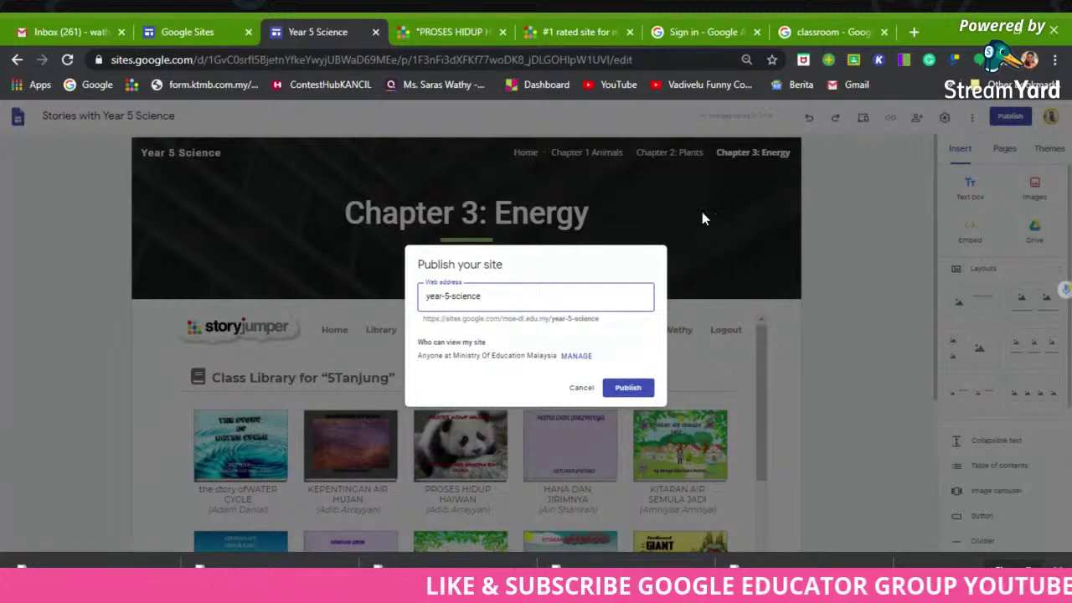
Step: Replace the web address with saras-vear-5 and publish the site
{"action": "left_click", "coordinate": [578, 390]}
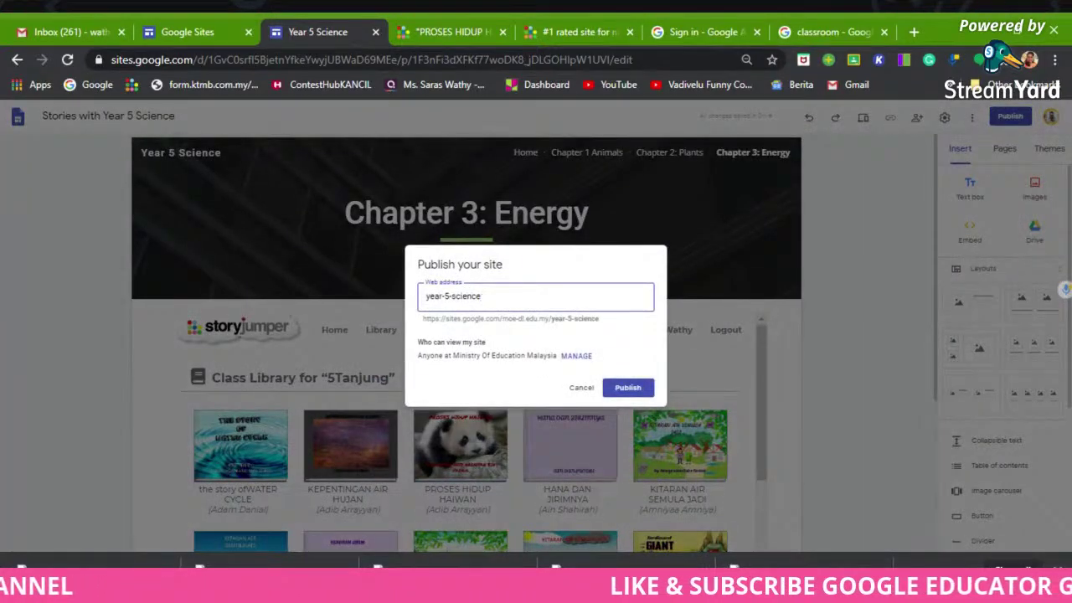
{"action": "left_click_drag", "start_coordinate": [440, 297], "coordinate": [409, 305]}
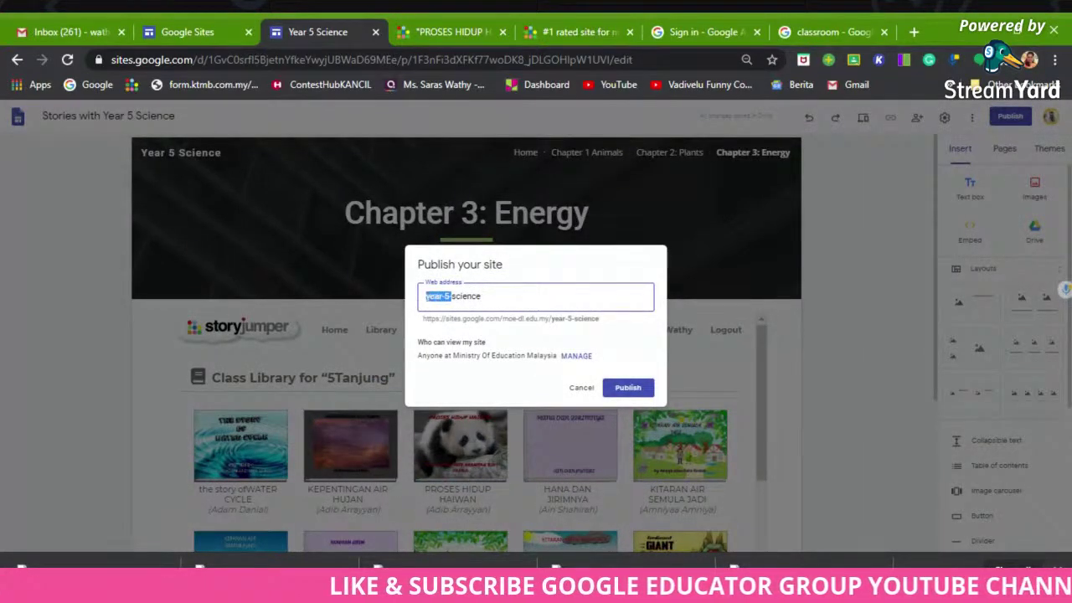
{"action": "key", "text": "BackSpace"}
{"action": "type", "text": "s"}
{"action": "key", "text": "End"}
{"action": "type", "text": "aras"}
{"action": "key", "text": "BackSpace"}
{"action": "key", "text": "BackSpace"}
{"action": "key", "text": "BackSpace"}
{"action": "key", "text": "BackSpace"}
{"action": "key", "text": "BackSpace"}
{"action": "key", "text": "BackSpace"}
{"action": "key", "text": "BackSpace"}
{"action": "key", "text": "BackSpace"}
{"action": "key", "text": "BackSpace"}
{"action": "key", "text": "BackSpace"}
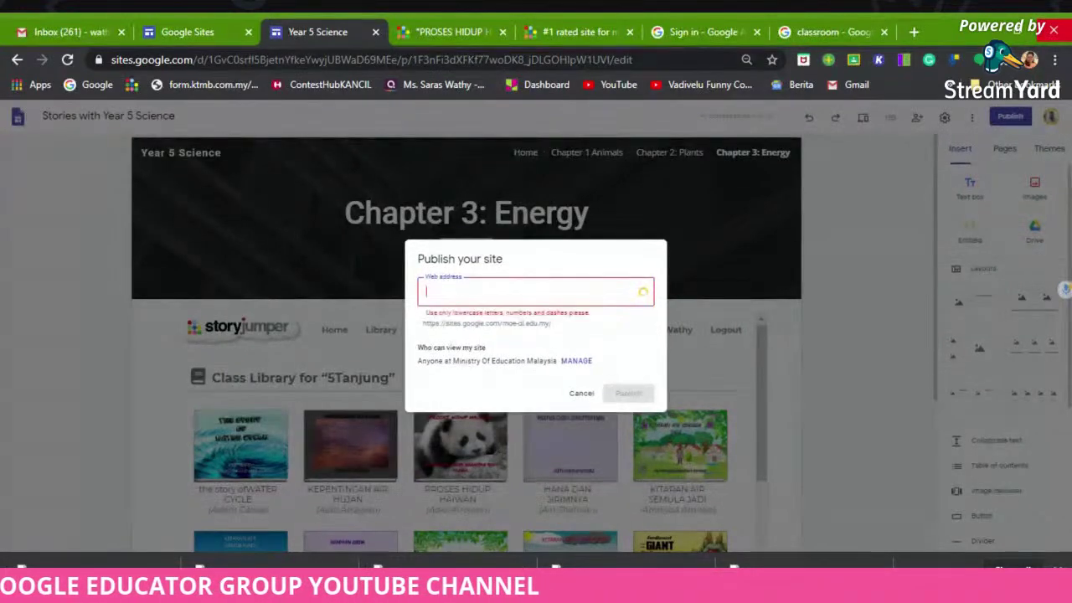
{"action": "type", "text": "sa"}
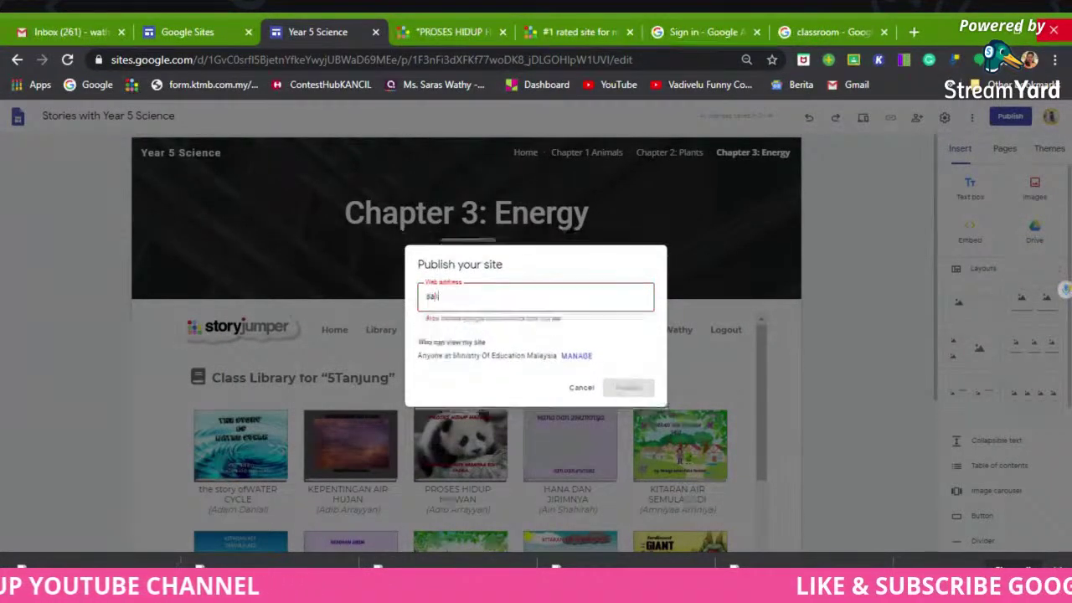
{"action": "type", "text": "ras-vear-5"}
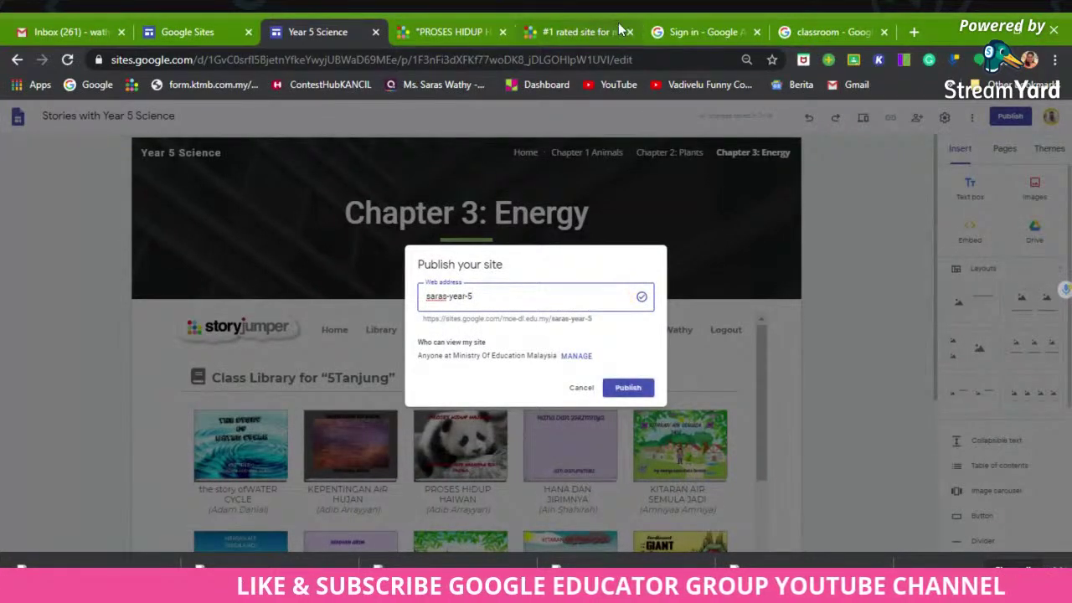
{"action": "left_click", "coordinate": [628, 388]}
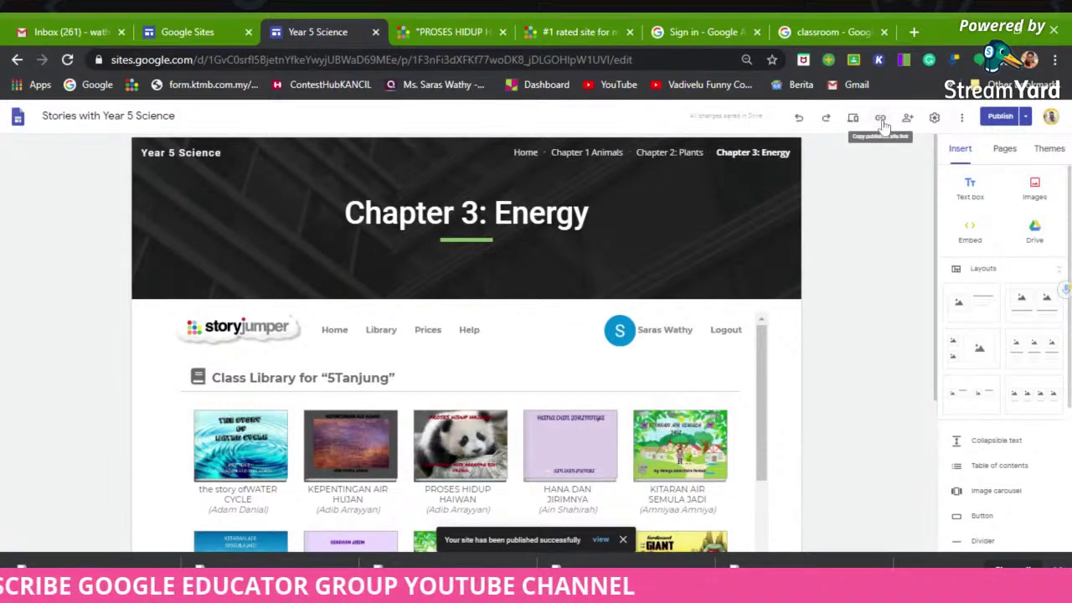
{"action": "left_click", "coordinate": [881, 120]}
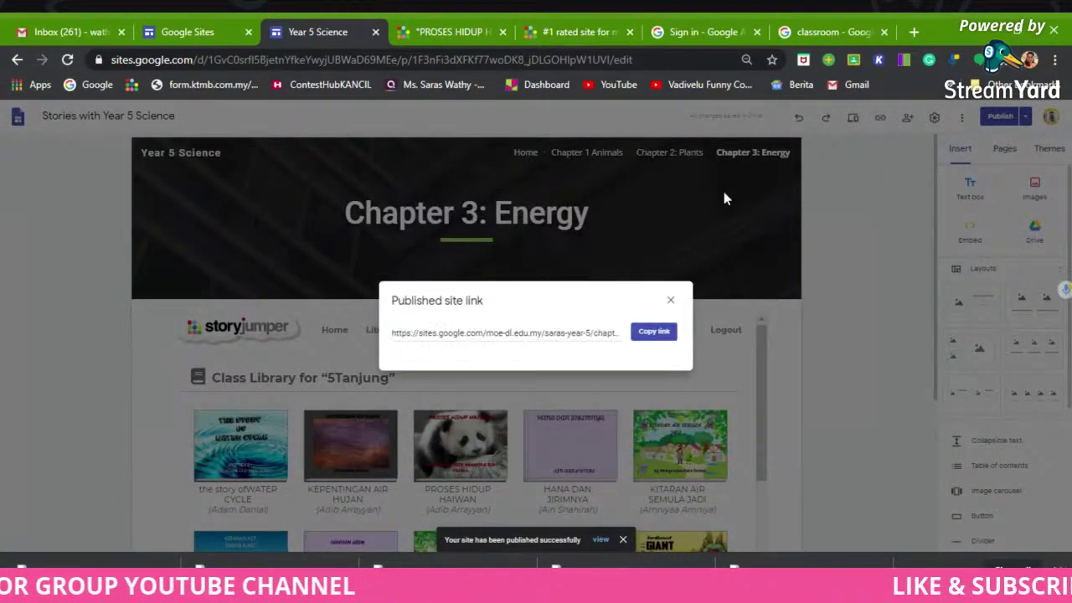
Step: Select the published site's full URL and copy the link, closing the dialog
{"action": "left_click", "coordinate": [594, 342]}
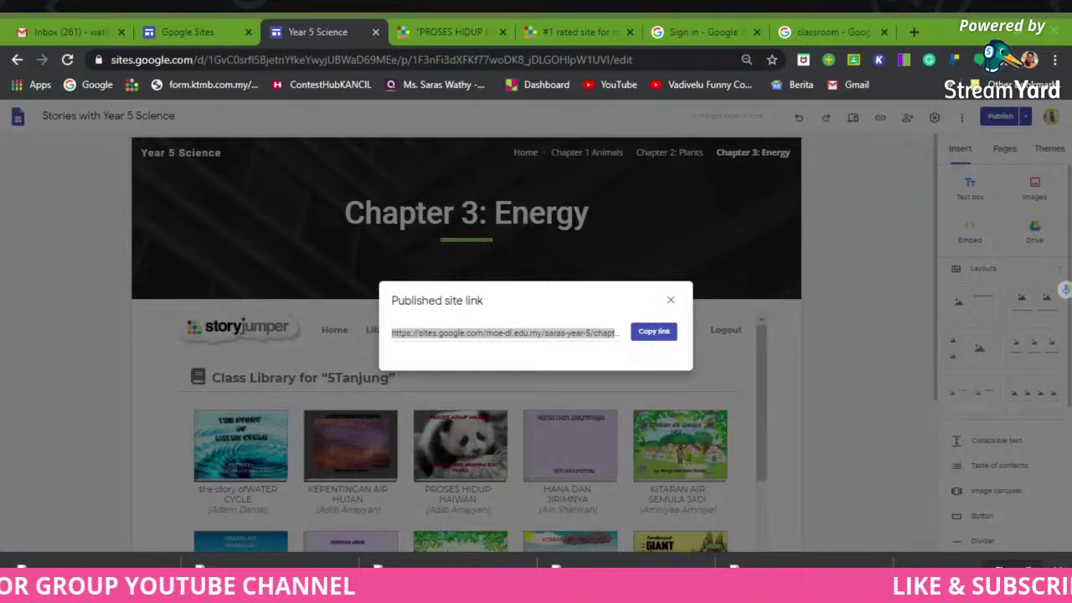
{"action": "left_click", "coordinate": [563, 344]}
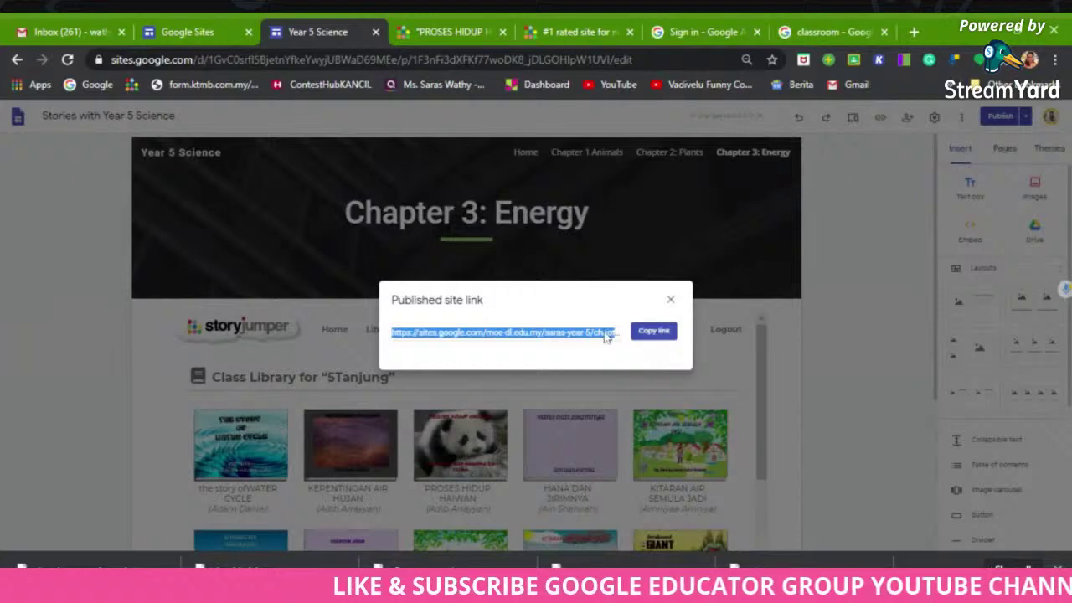
{"action": "left_click", "coordinate": [541, 315]}
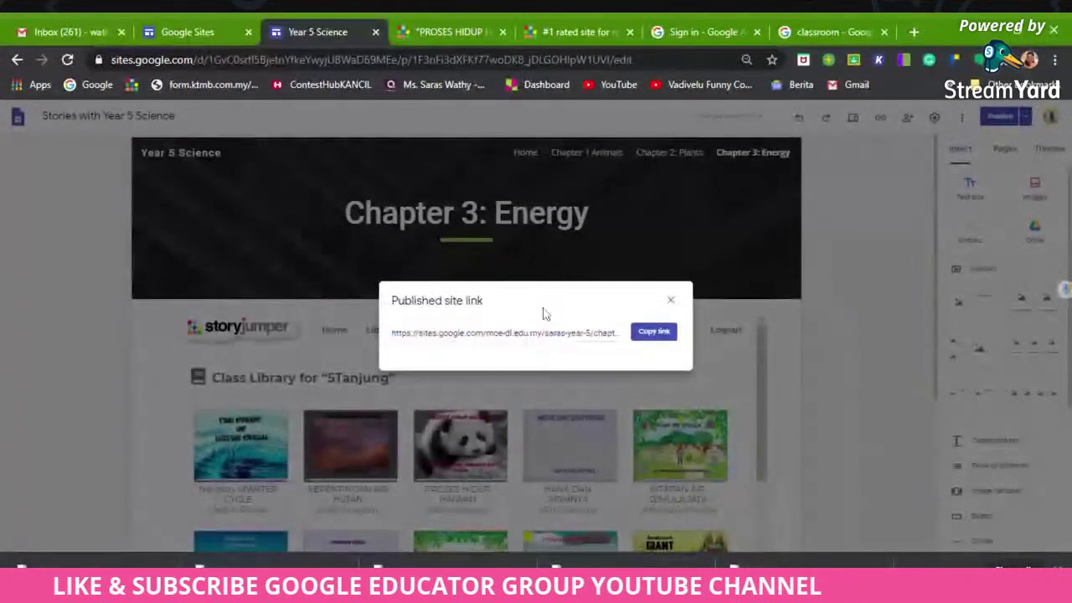
{"action": "left_click", "coordinate": [512, 341]}
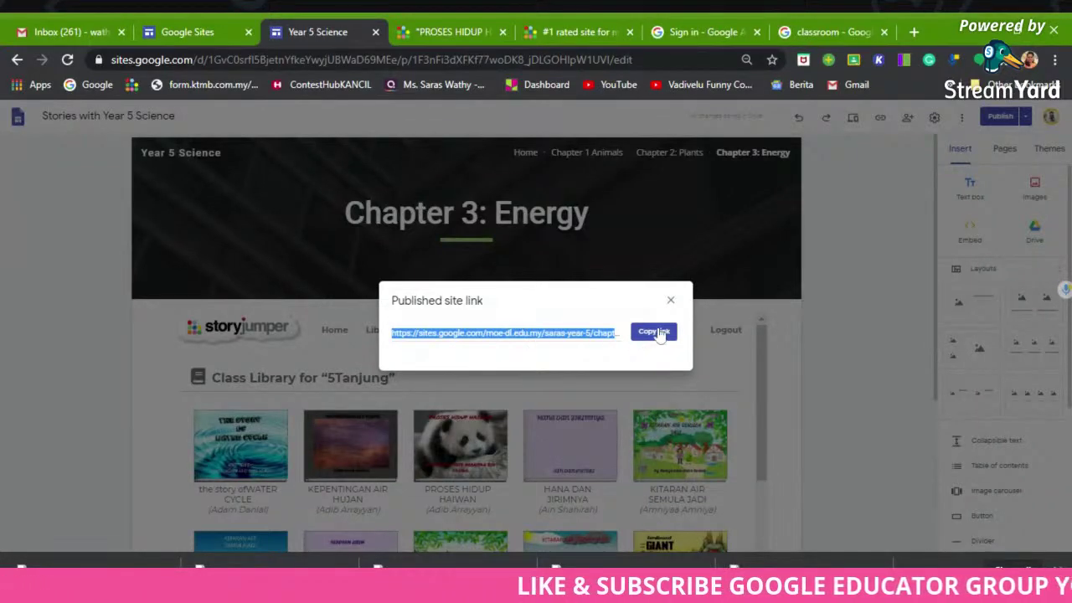
{"action": "left_click", "coordinate": [673, 300]}
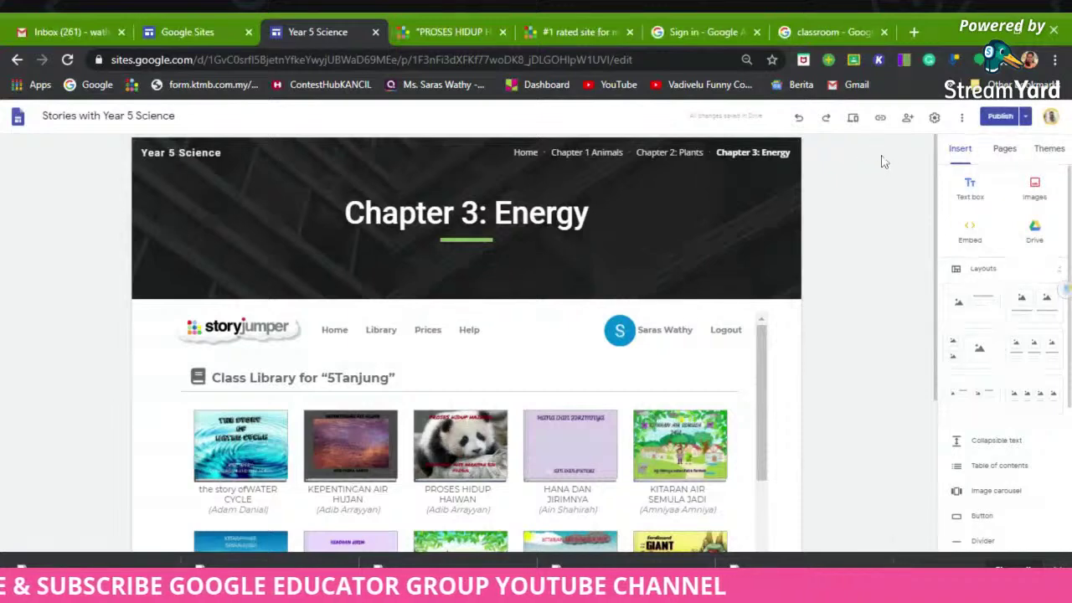
Step: Preview the site, visit the Science Stories home page, then return to the editor
{"action": "left_click", "coordinate": [853, 117]}
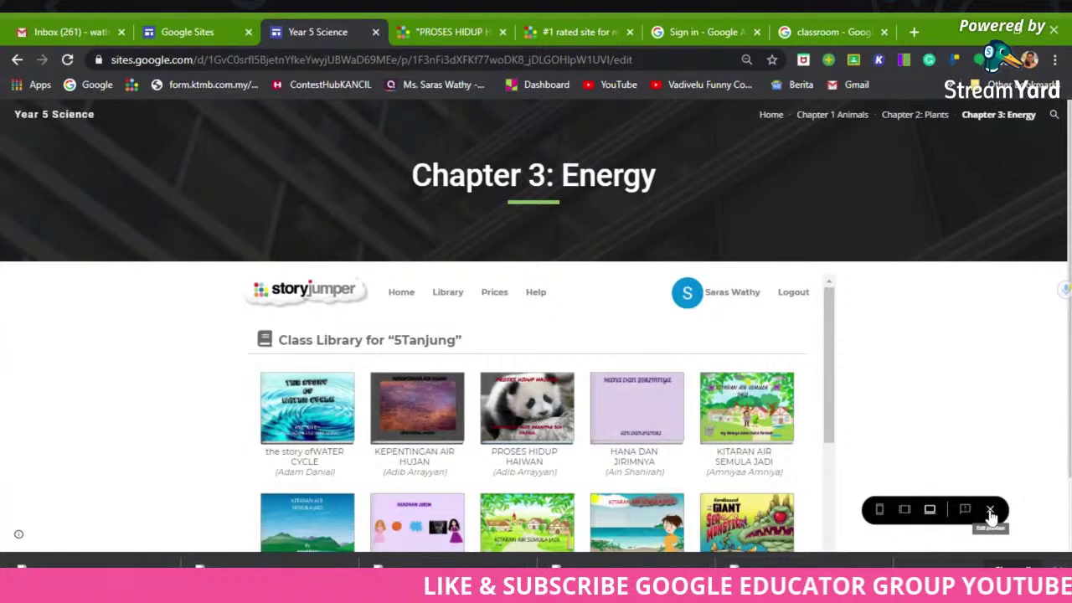
{"action": "left_click", "coordinate": [772, 118]}
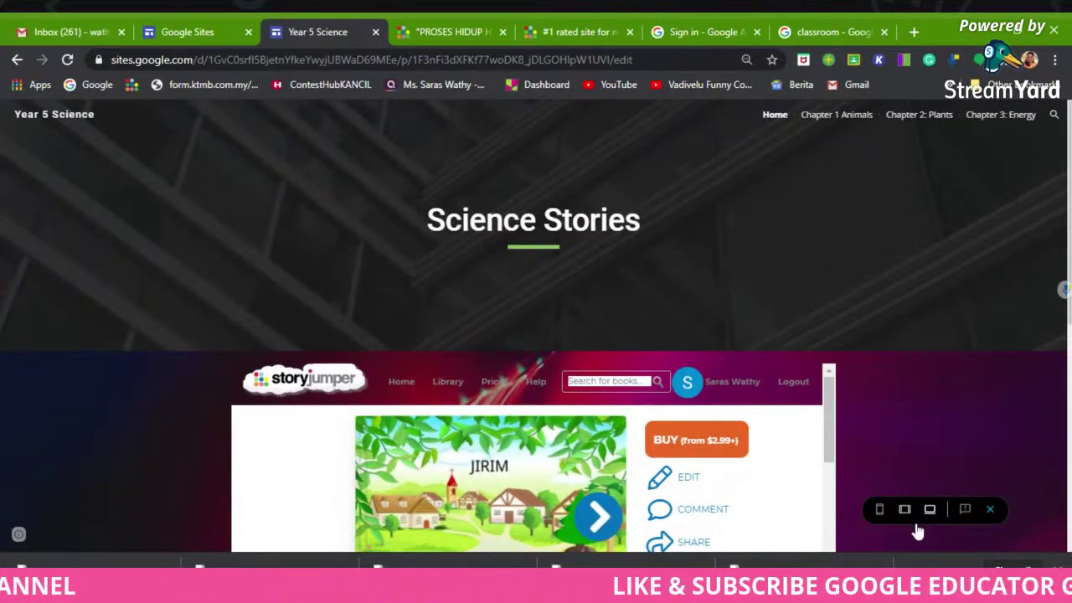
{"action": "left_click", "coordinate": [991, 510]}
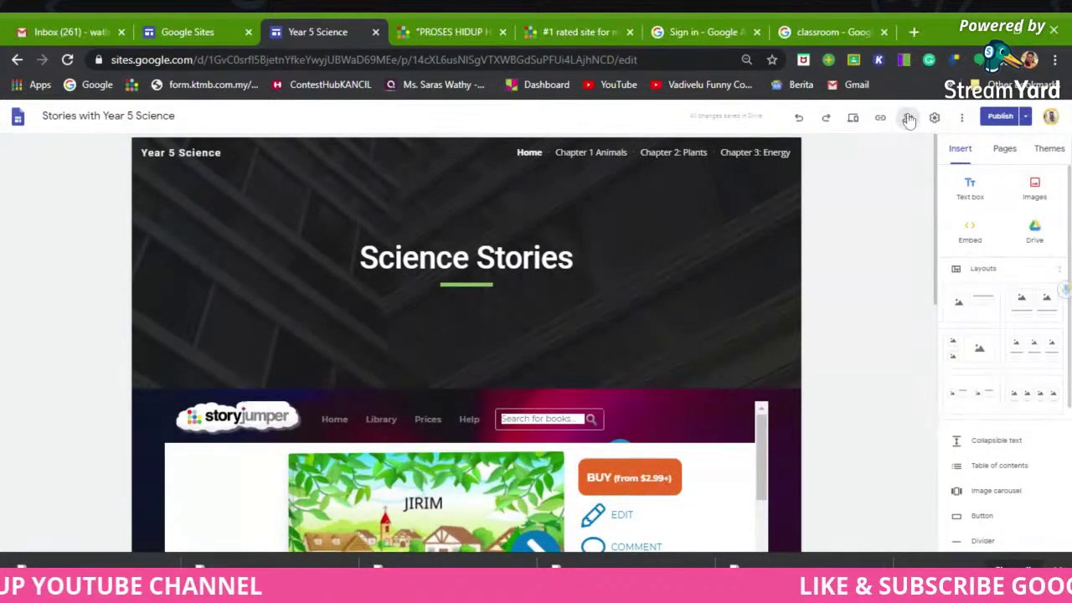
{"action": "left_click", "coordinate": [909, 120]}
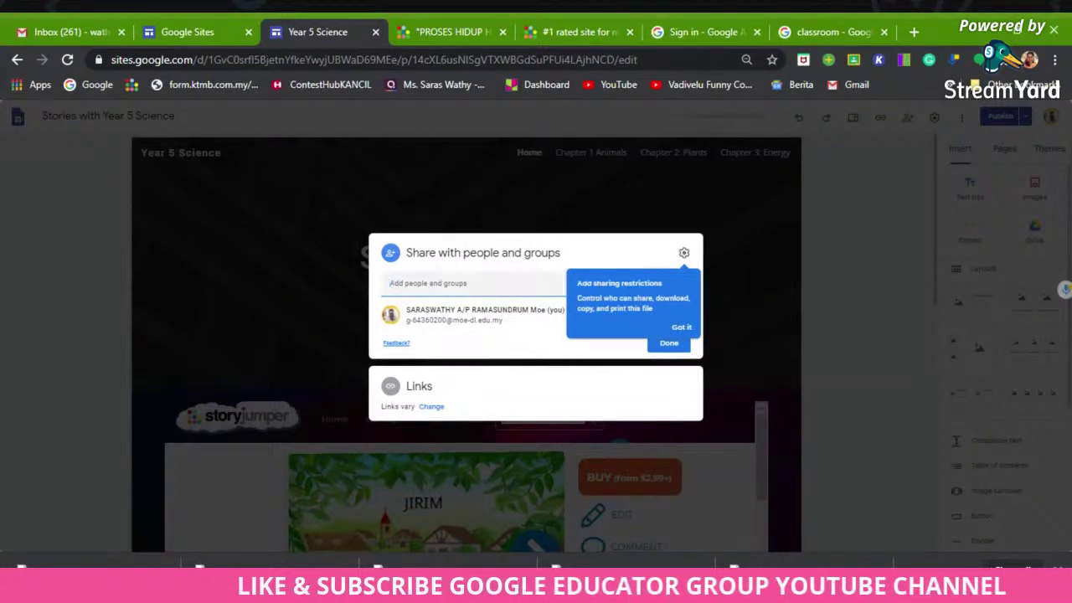
Step: Look through the suggested contacts, then close and reopen the sharing settings
{"action": "left_click", "coordinate": [435, 283]}
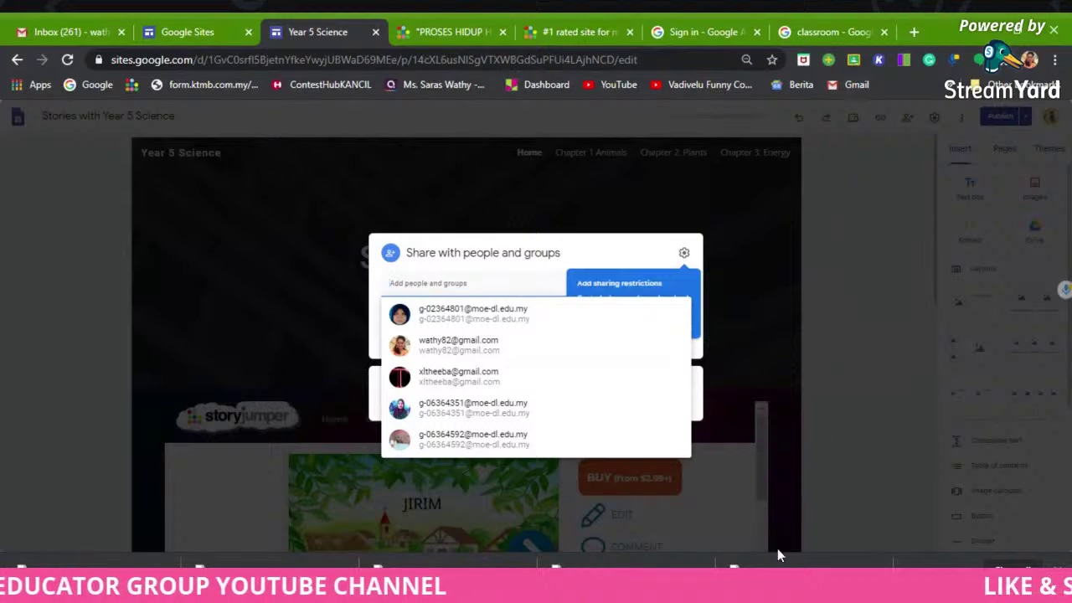
{"action": "left_click", "coordinate": [351, 364]}
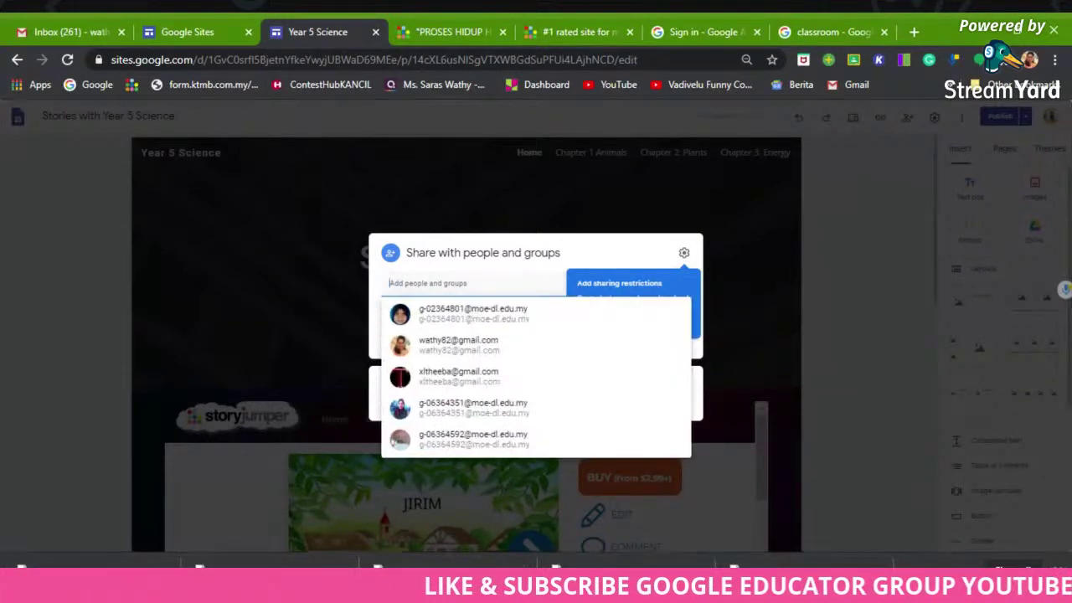
{"action": "left_click", "coordinate": [739, 284]}
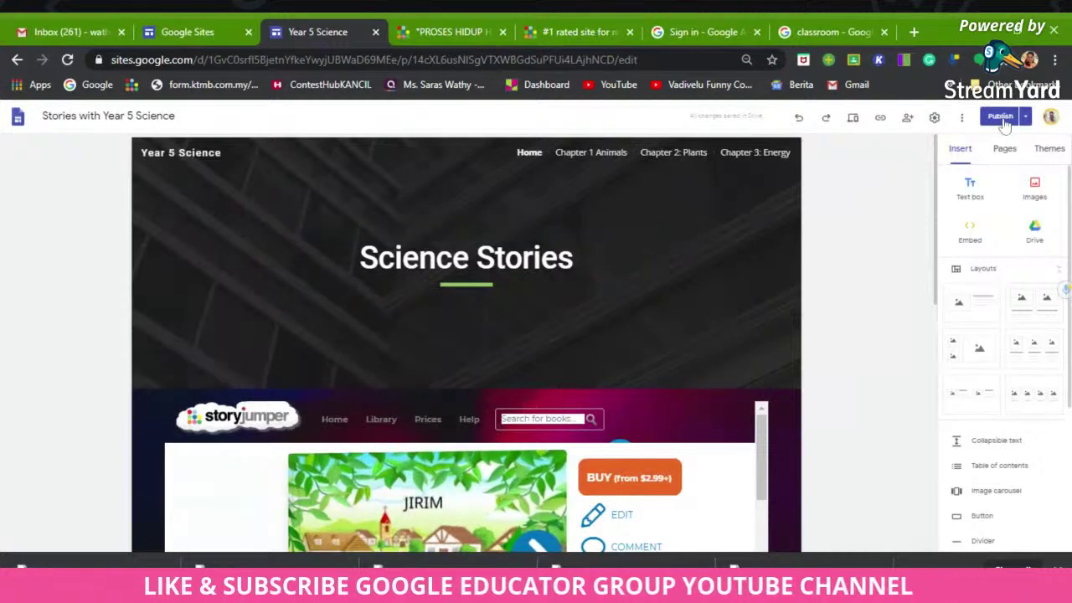
{"action": "left_click", "coordinate": [911, 122]}
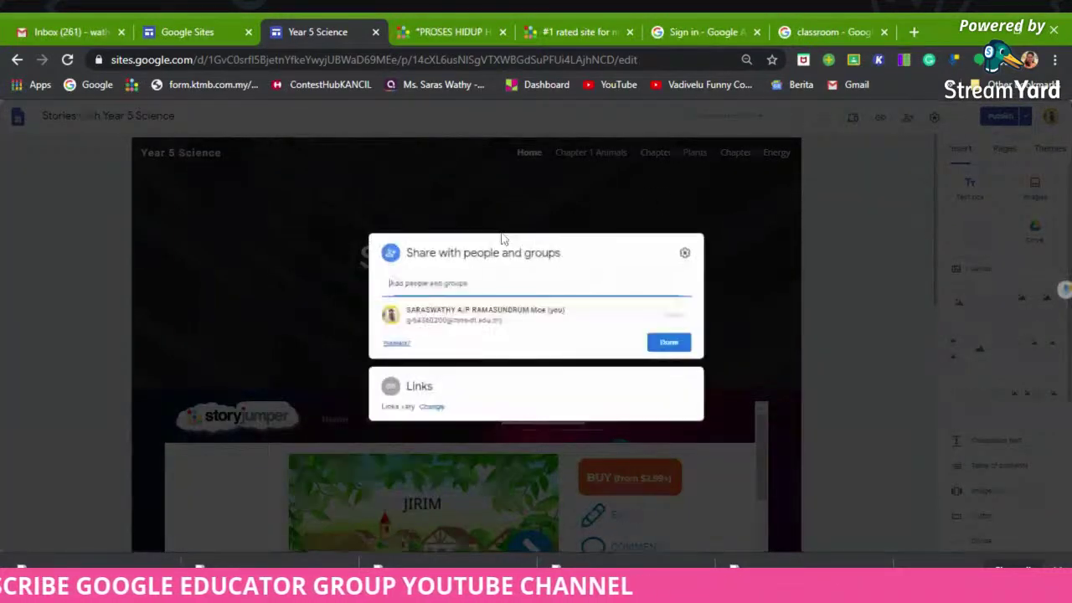
Step: Add a suggested contact as a collaborator with Published Viewer access
{"action": "type", "text": "zcz"}
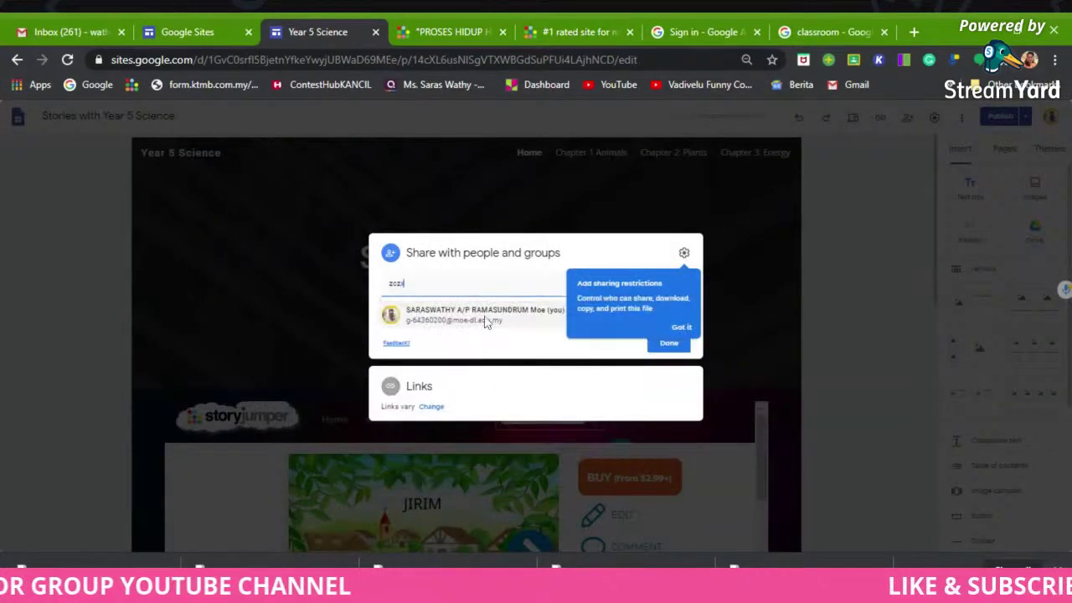
{"action": "key", "text": "BackSpace"}
{"action": "key", "text": "BackSpace"}
{"action": "key", "text": "BackSpace"}
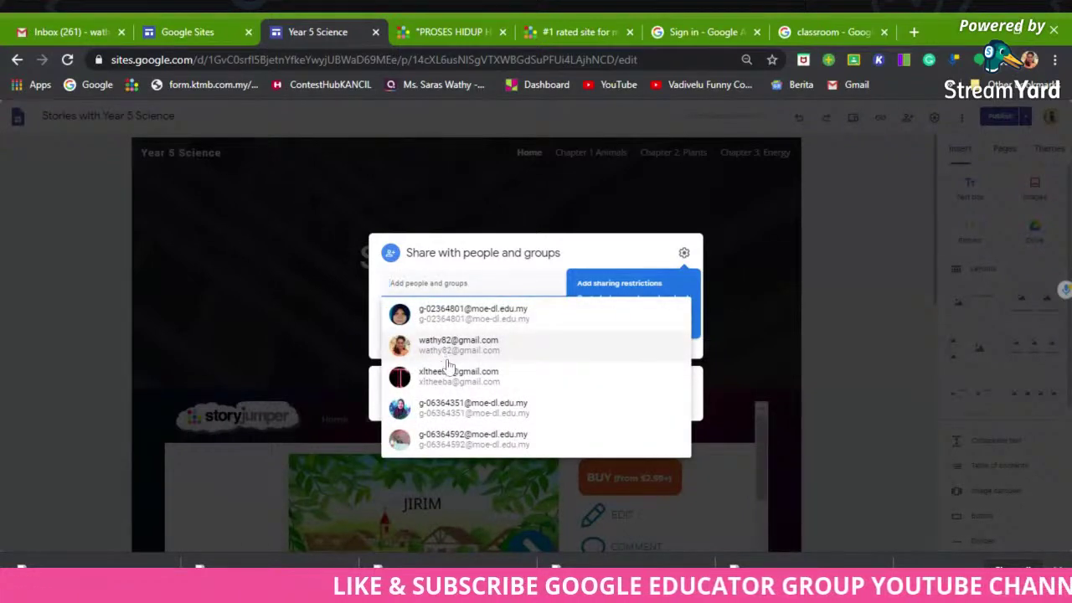
{"action": "left_click", "coordinate": [448, 377]}
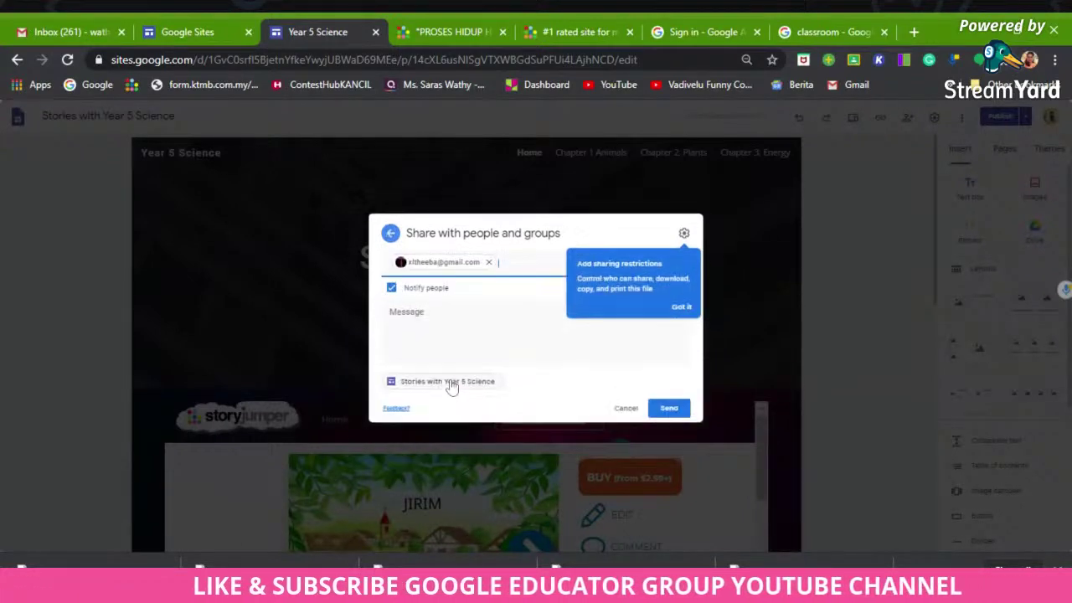
{"action": "left_click", "coordinate": [682, 307]}
{"action": "left_click", "coordinate": [679, 275]}
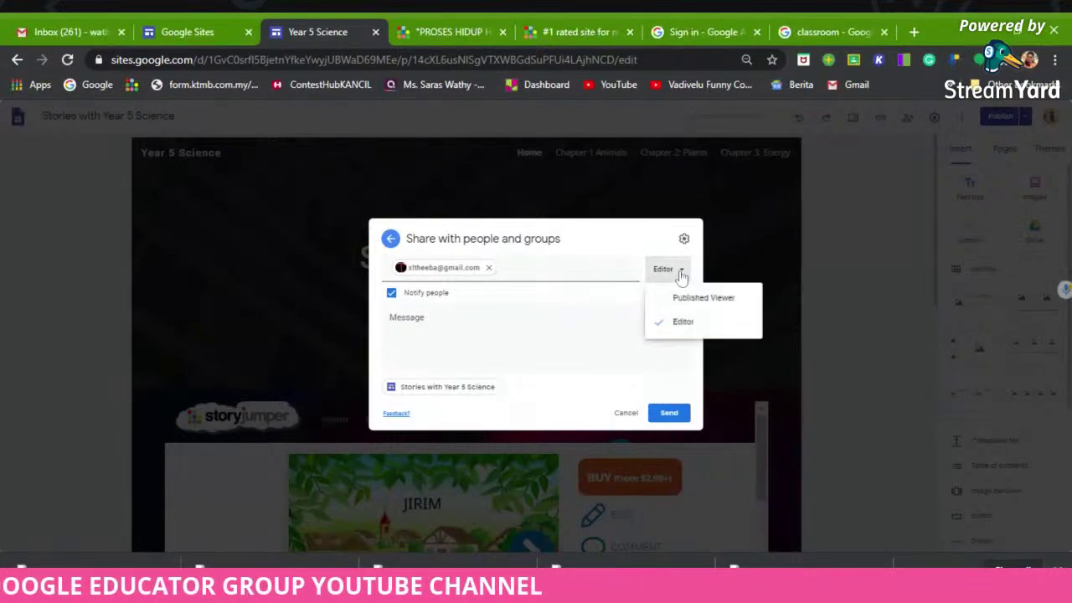
{"action": "left_click", "coordinate": [683, 300]}
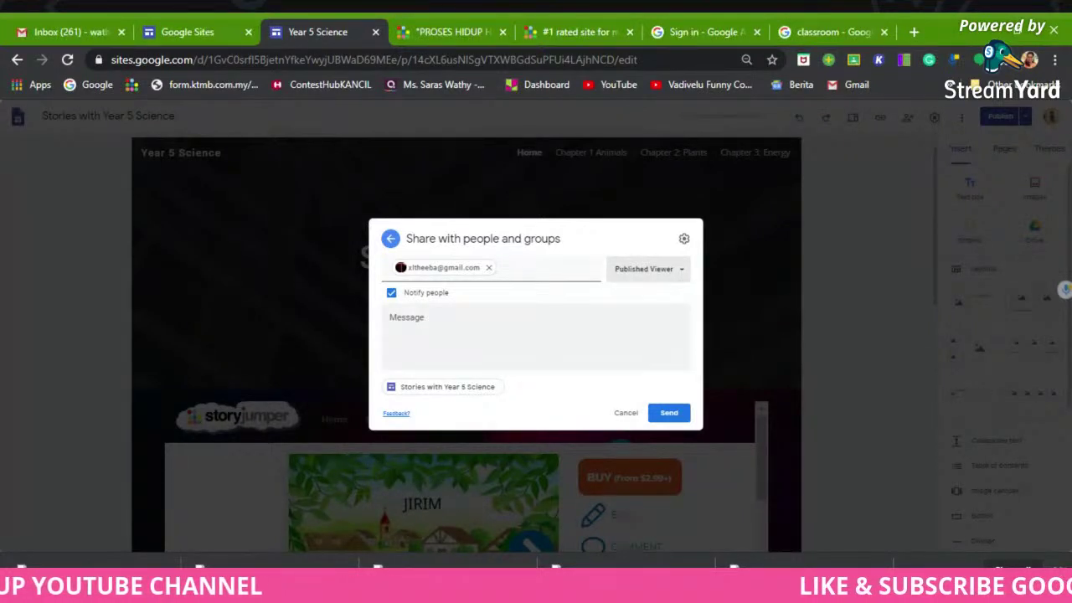